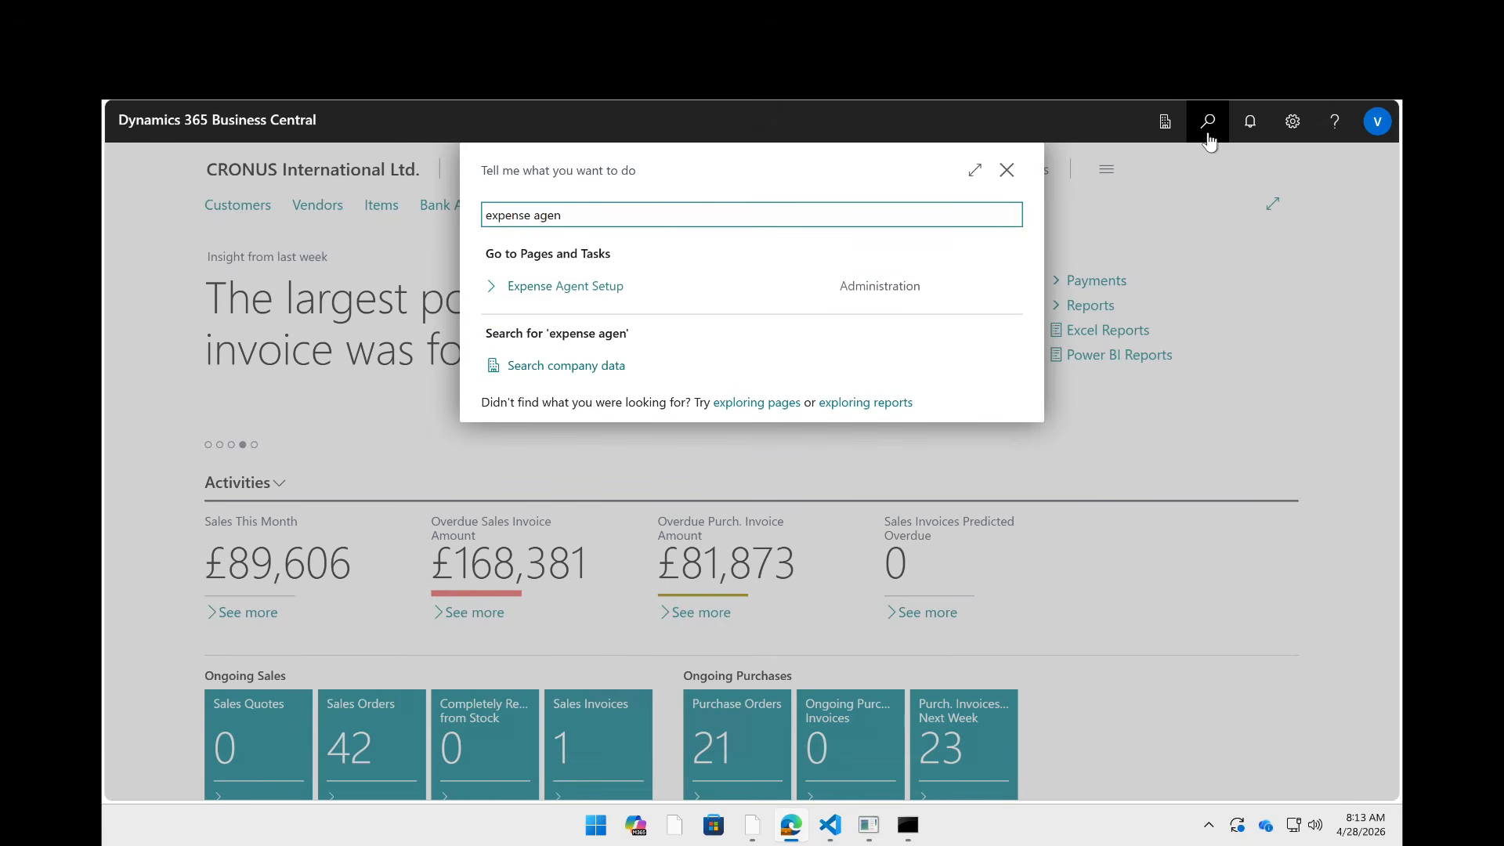
- Open the Expense Agent Setup page, expand its Number Series section, and widen the page
key(Down)
key(Return)
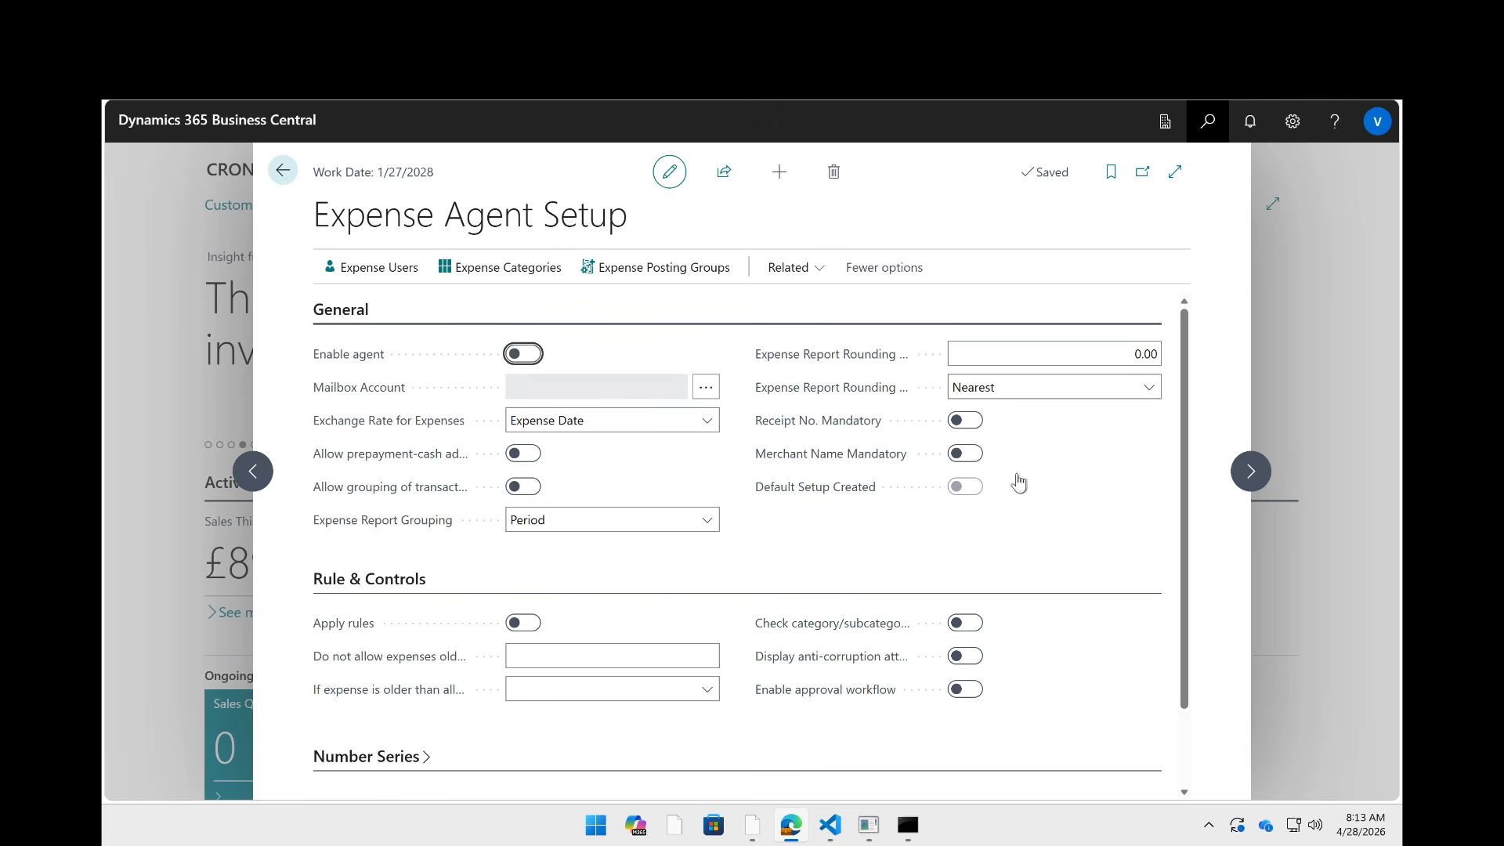
scroll(915, 503, down, 2)
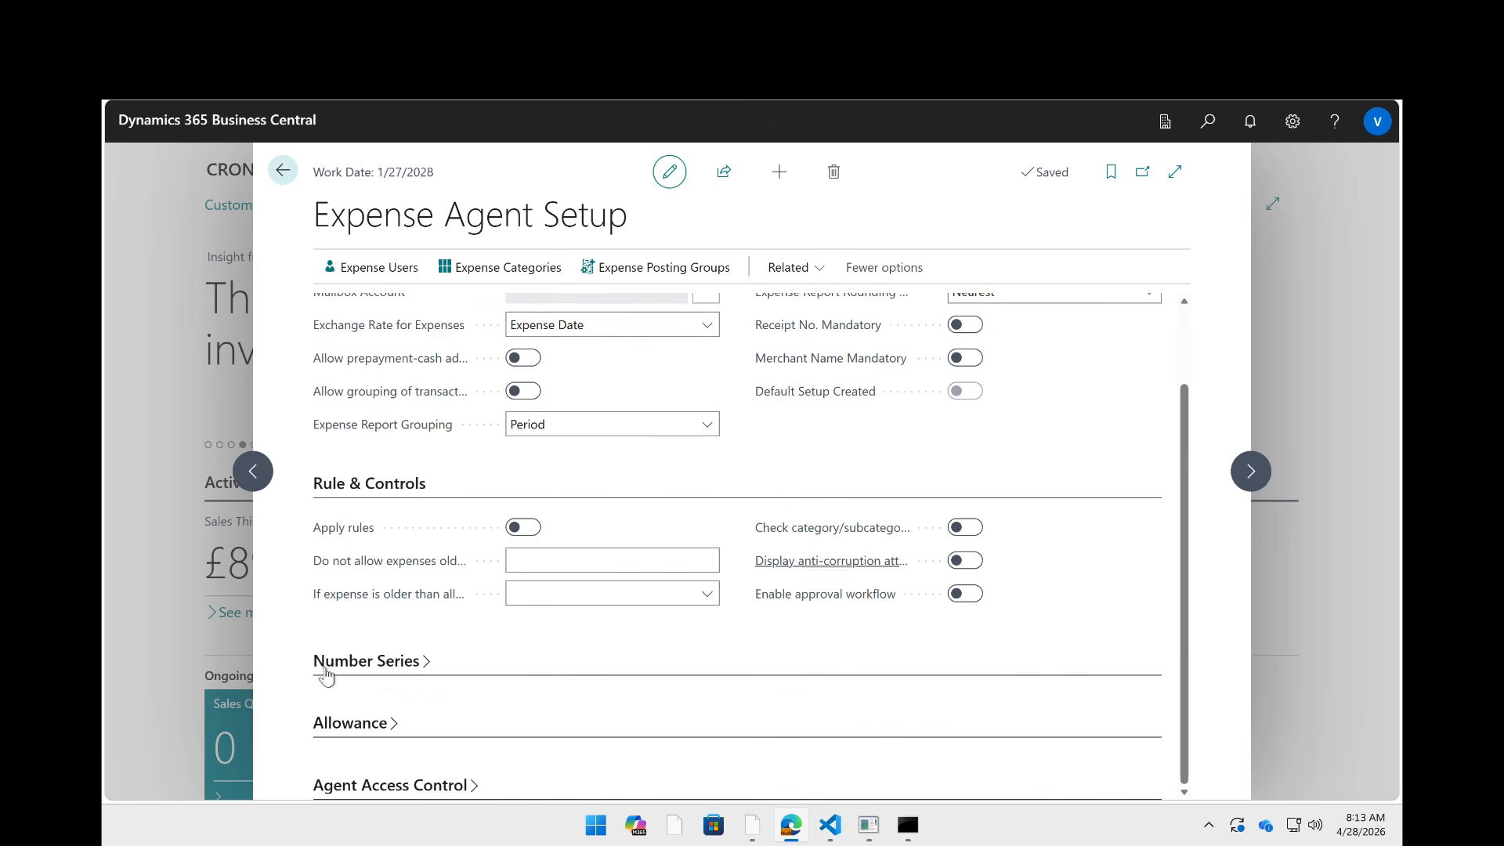
click(379, 664)
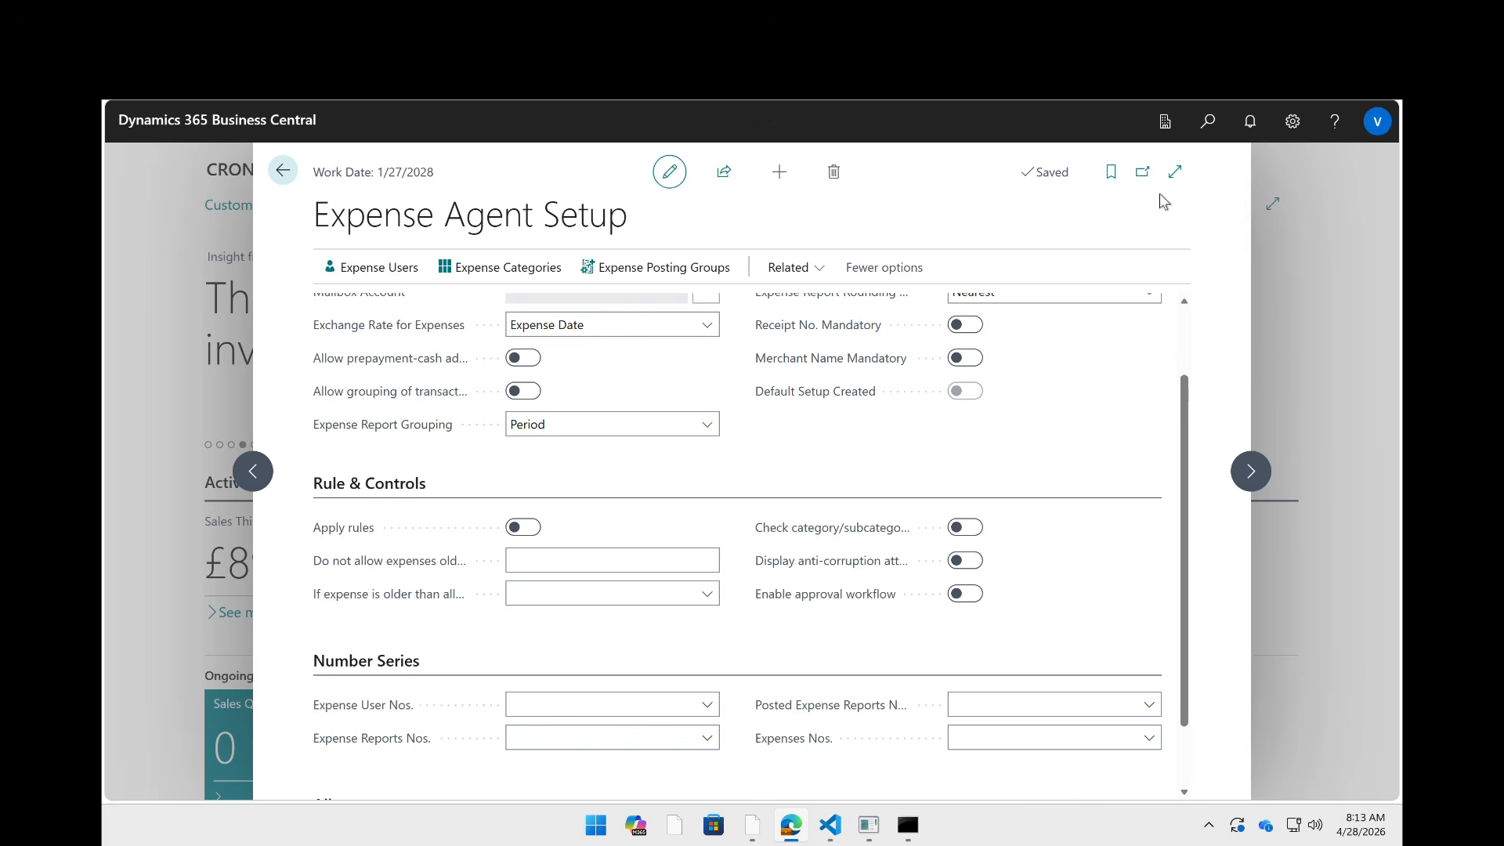
click(1174, 173)
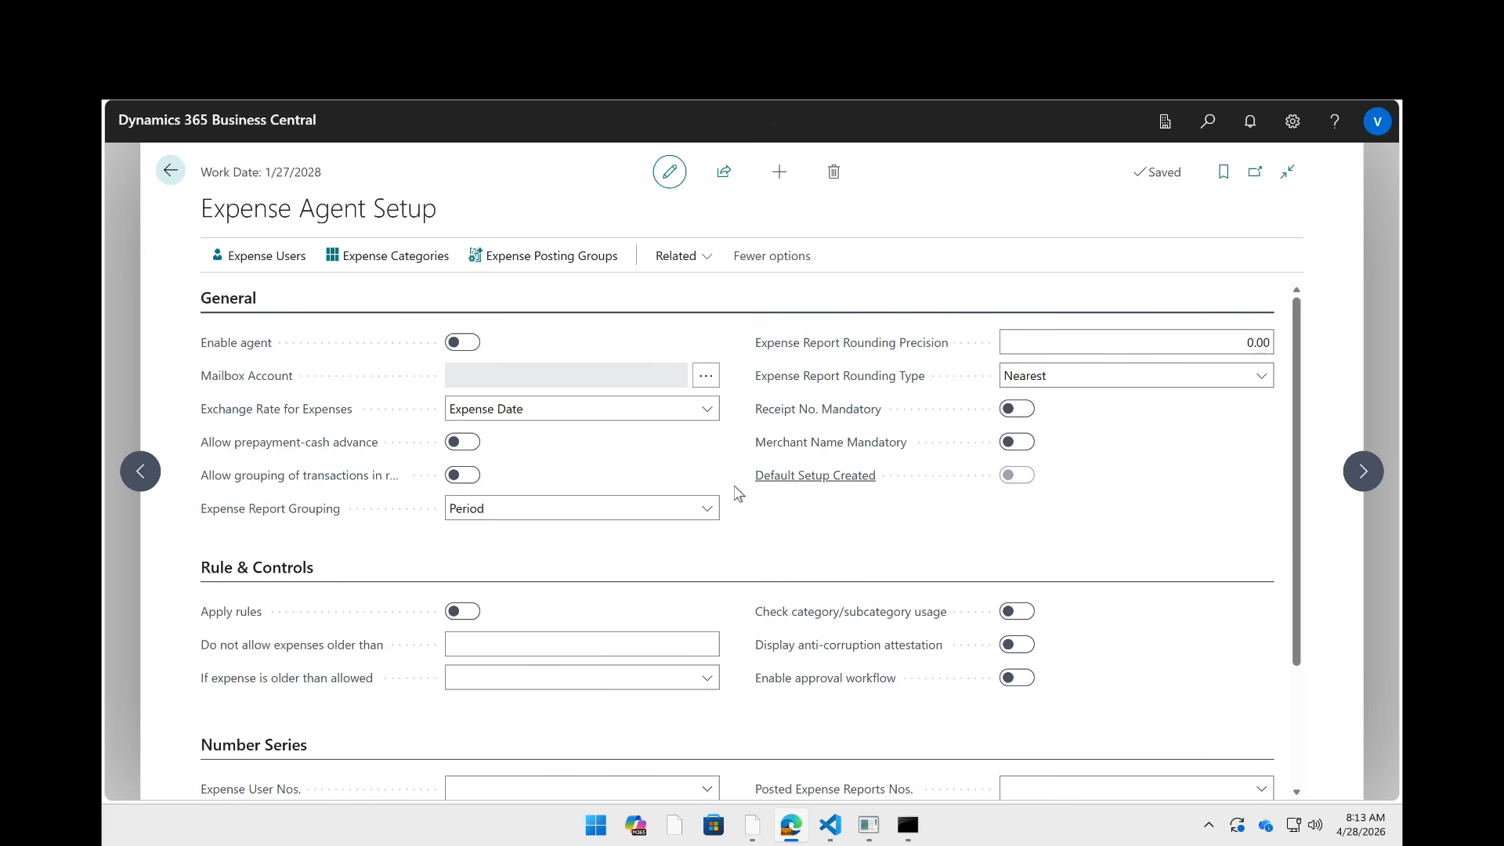
- Apply the default settings to the expense agent setup and agree to copy existing employees to expense users
click(673, 266)
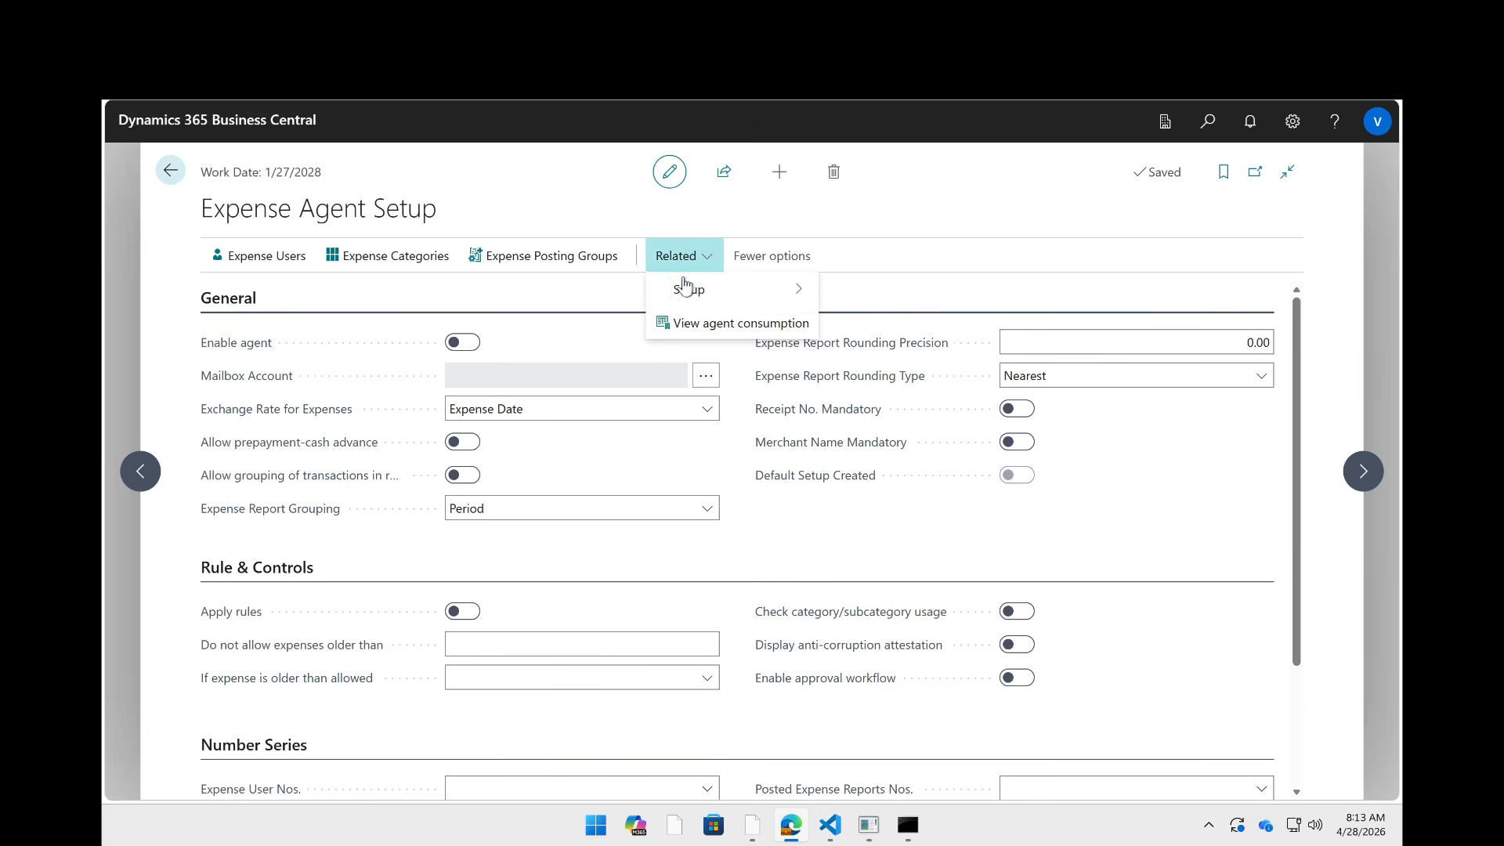
mouse_move(684, 287)
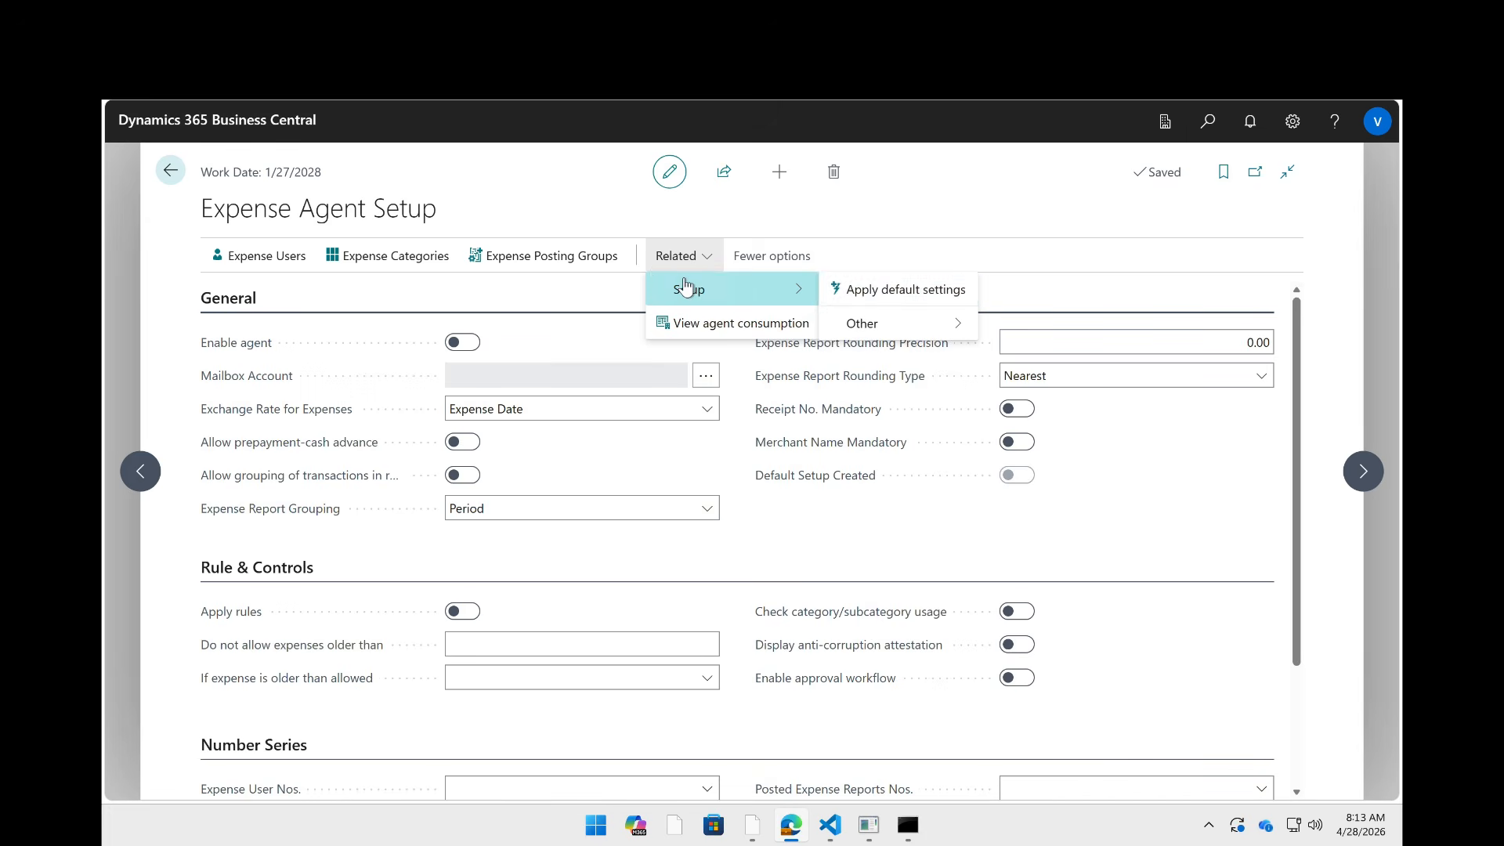
click(874, 296)
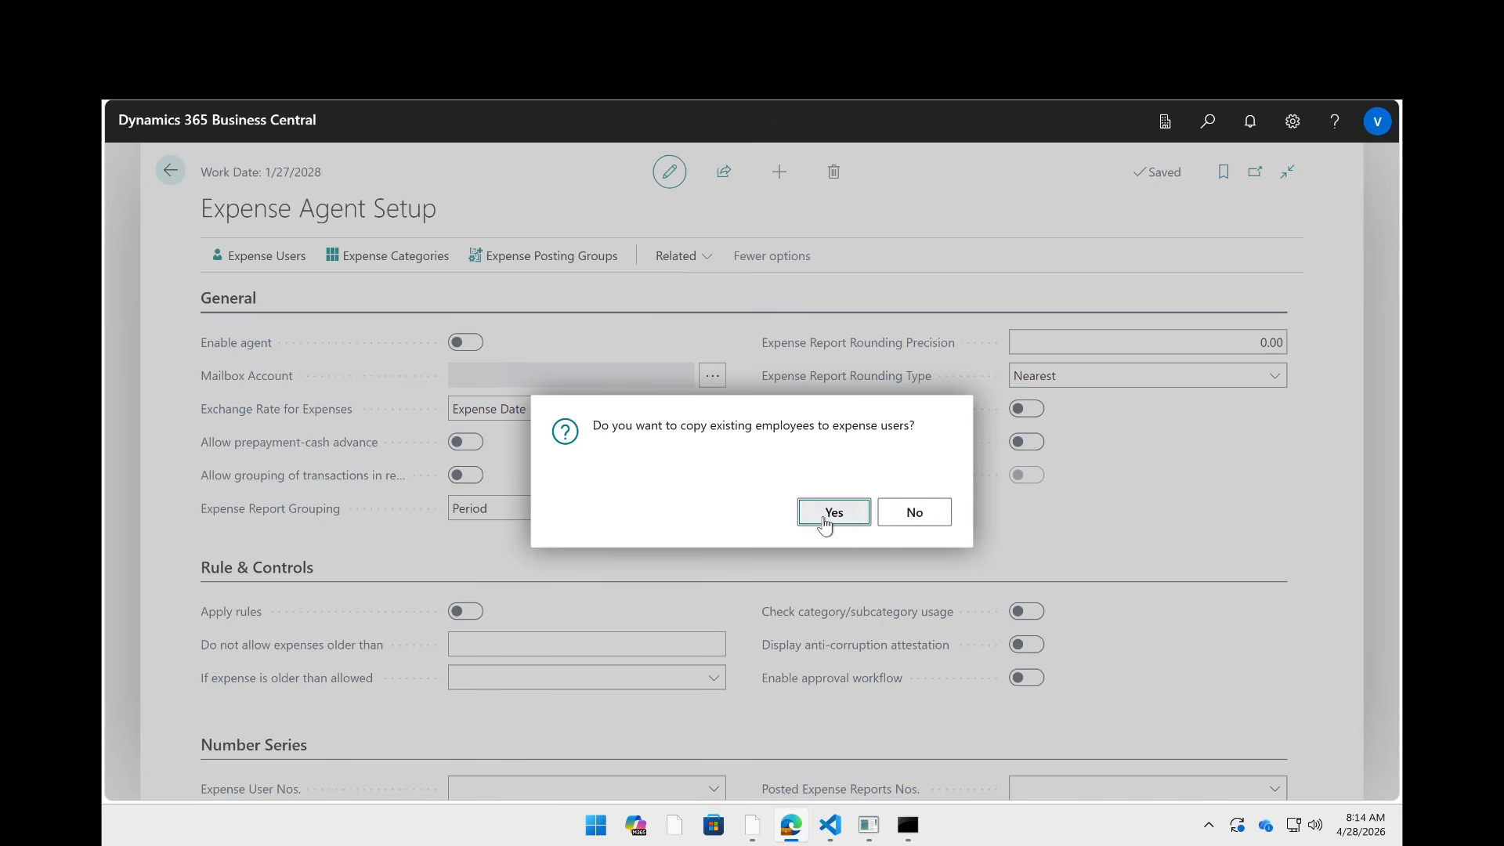
click(832, 513)
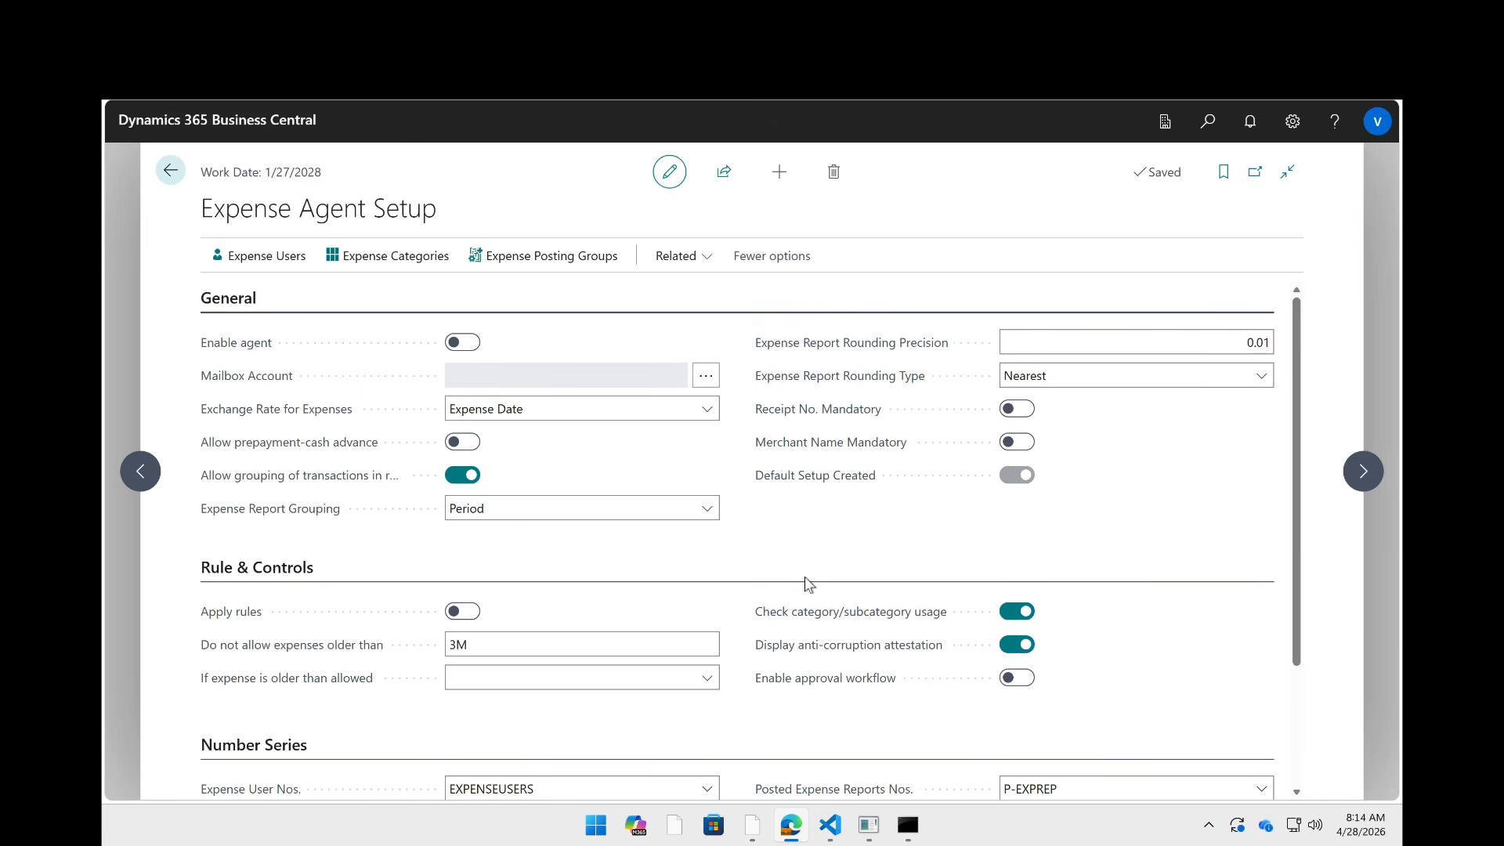
- Examine the default values in the Number Series, Allowance, Agent Access Control, and Rule & Controls sections
scroll(808, 584, down, 2)
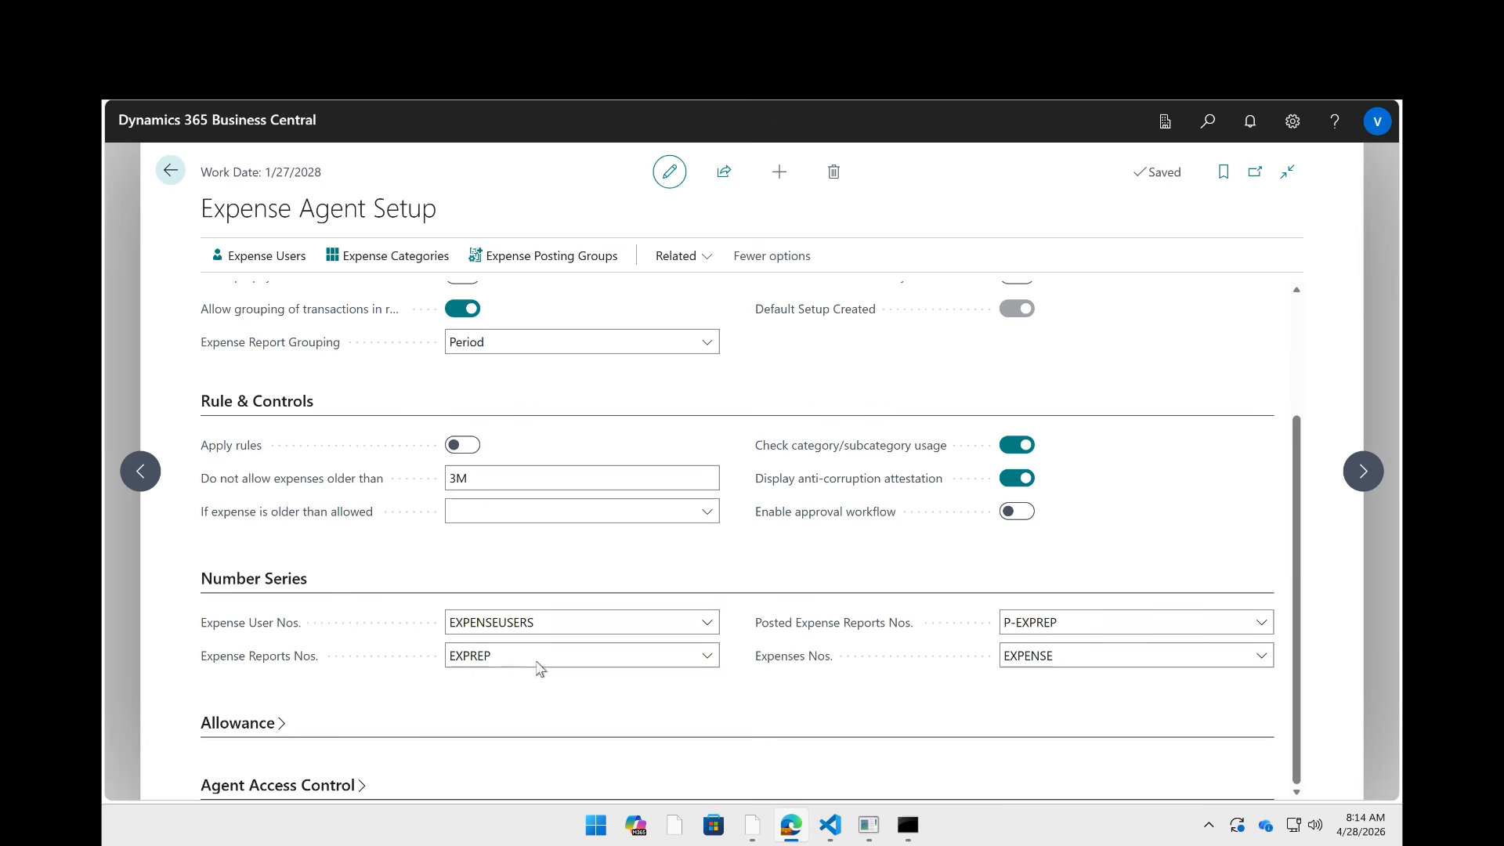
click(268, 727)
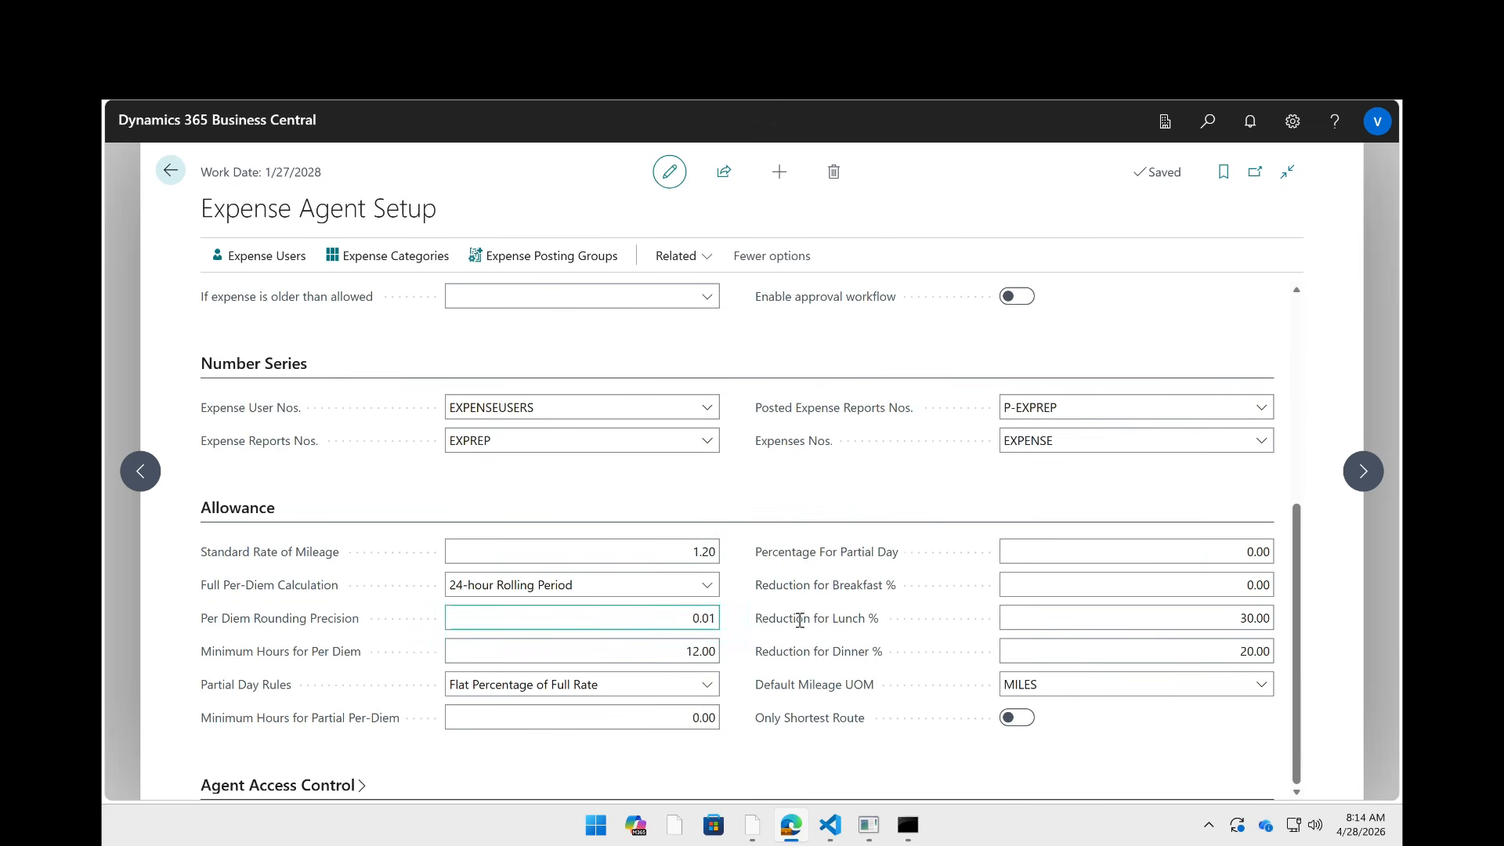
click(257, 514)
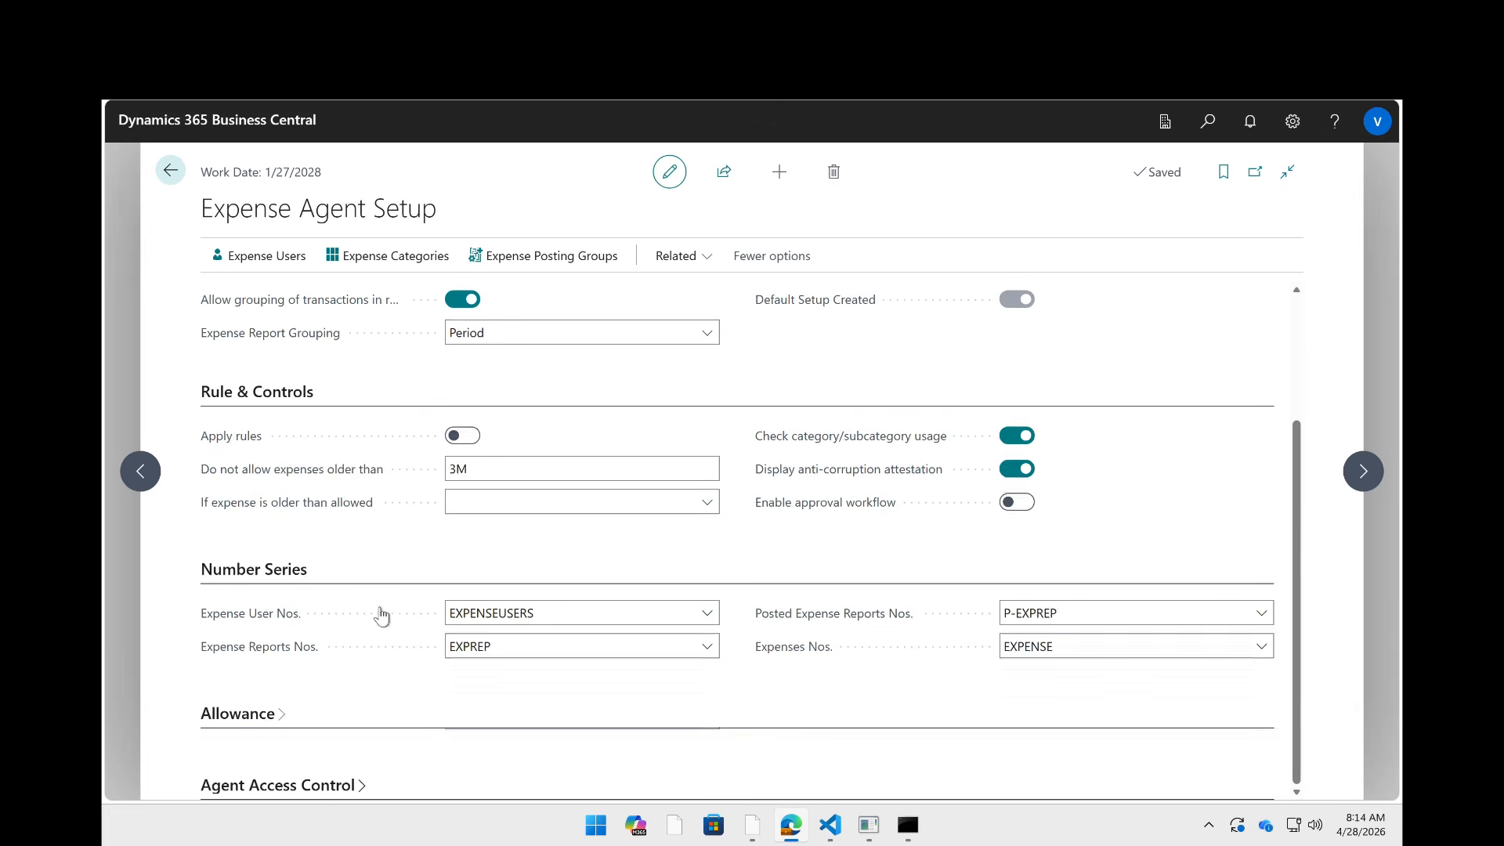
click(306, 786)
scroll(364, 769, down, 3)
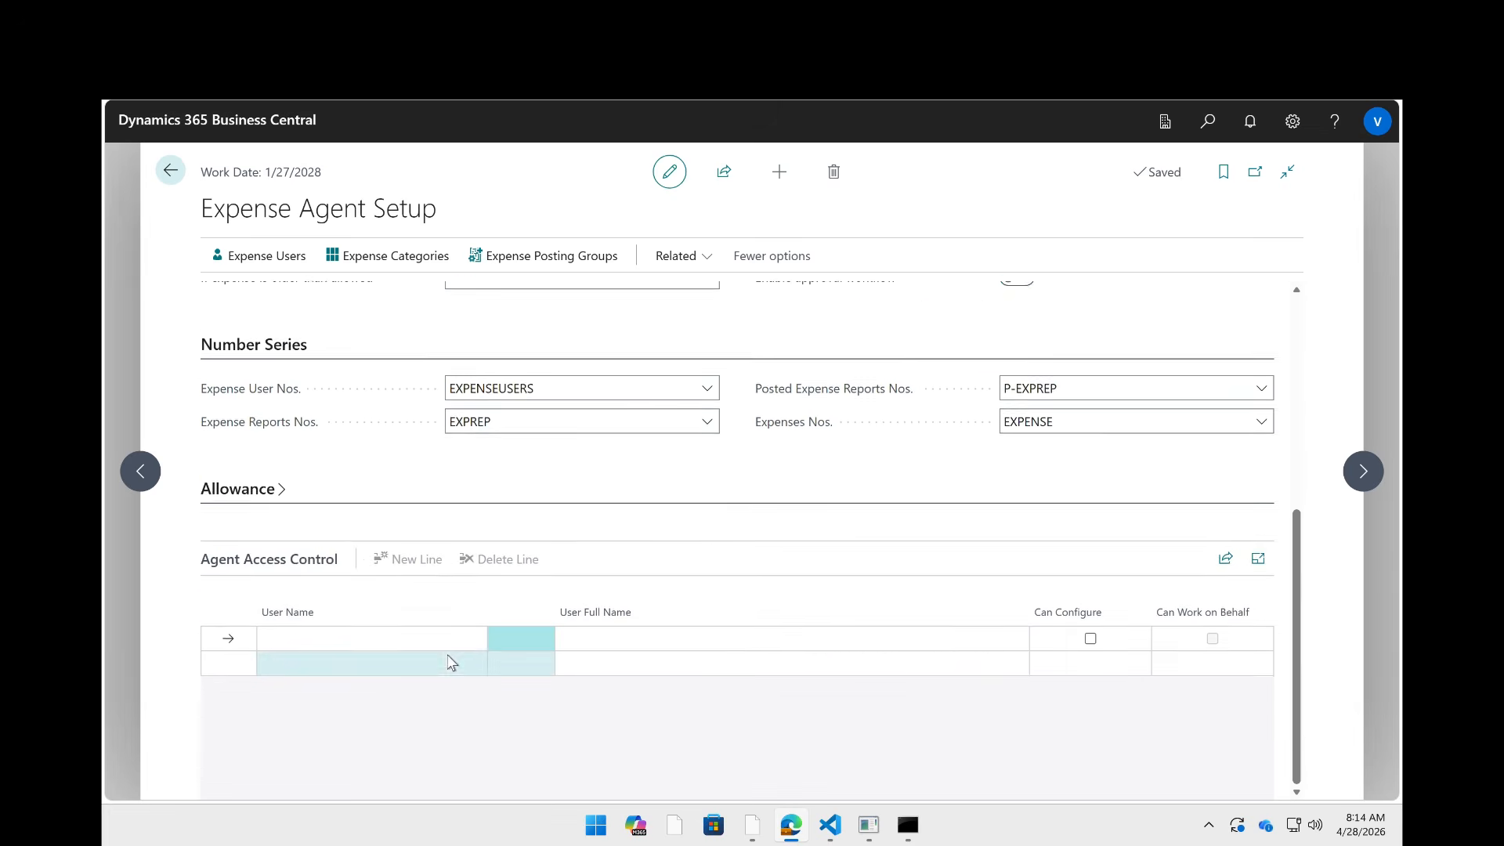
scroll(451, 662, up, 4)
scroll(452, 662, up, 1)
click(449, 656)
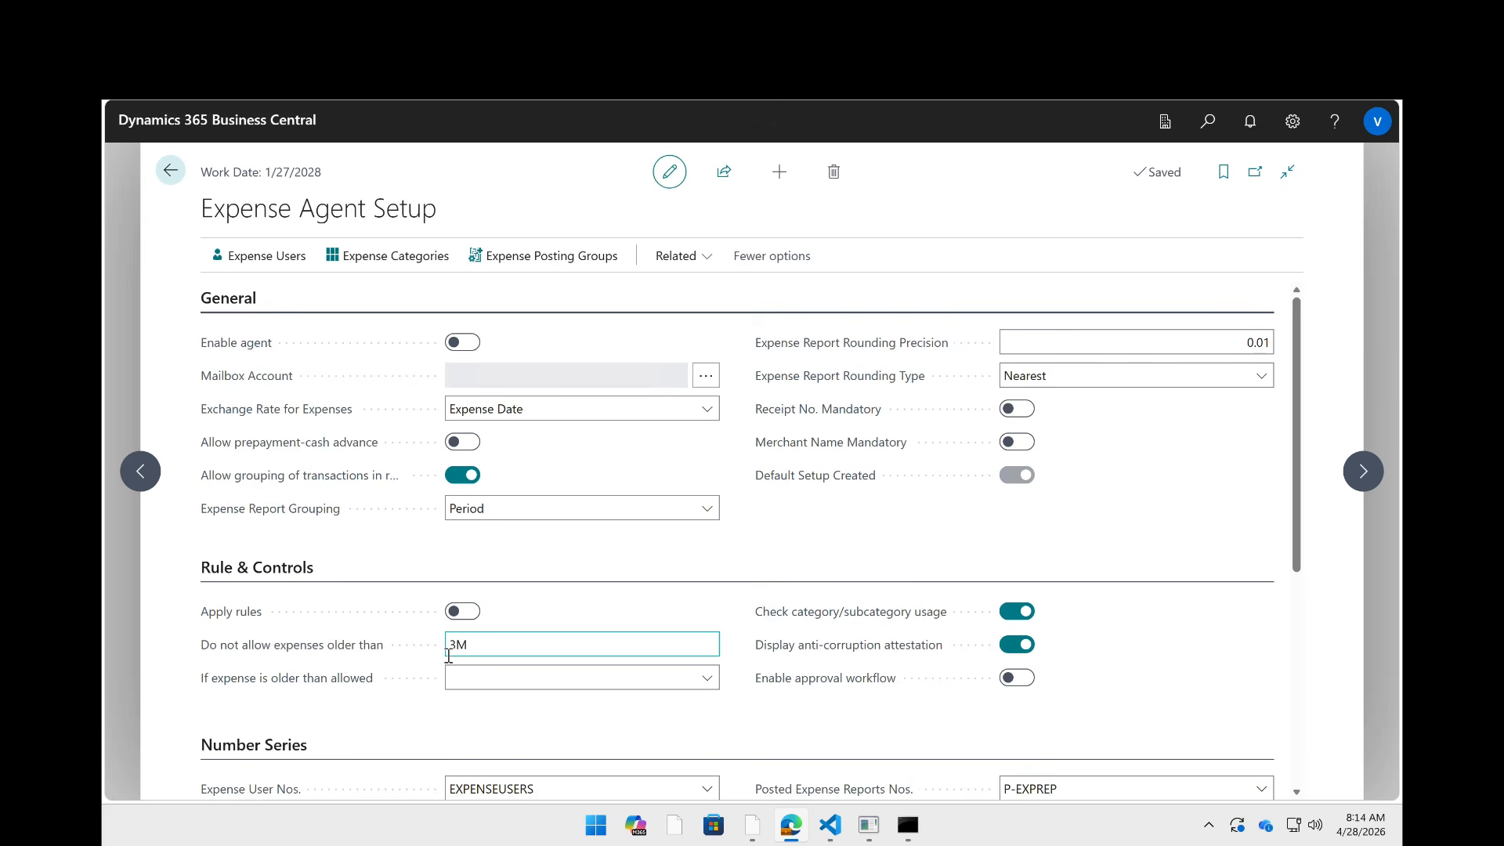
- Open the expense users list, dismiss its introduction, and open the record of expense user EH
click(253, 263)
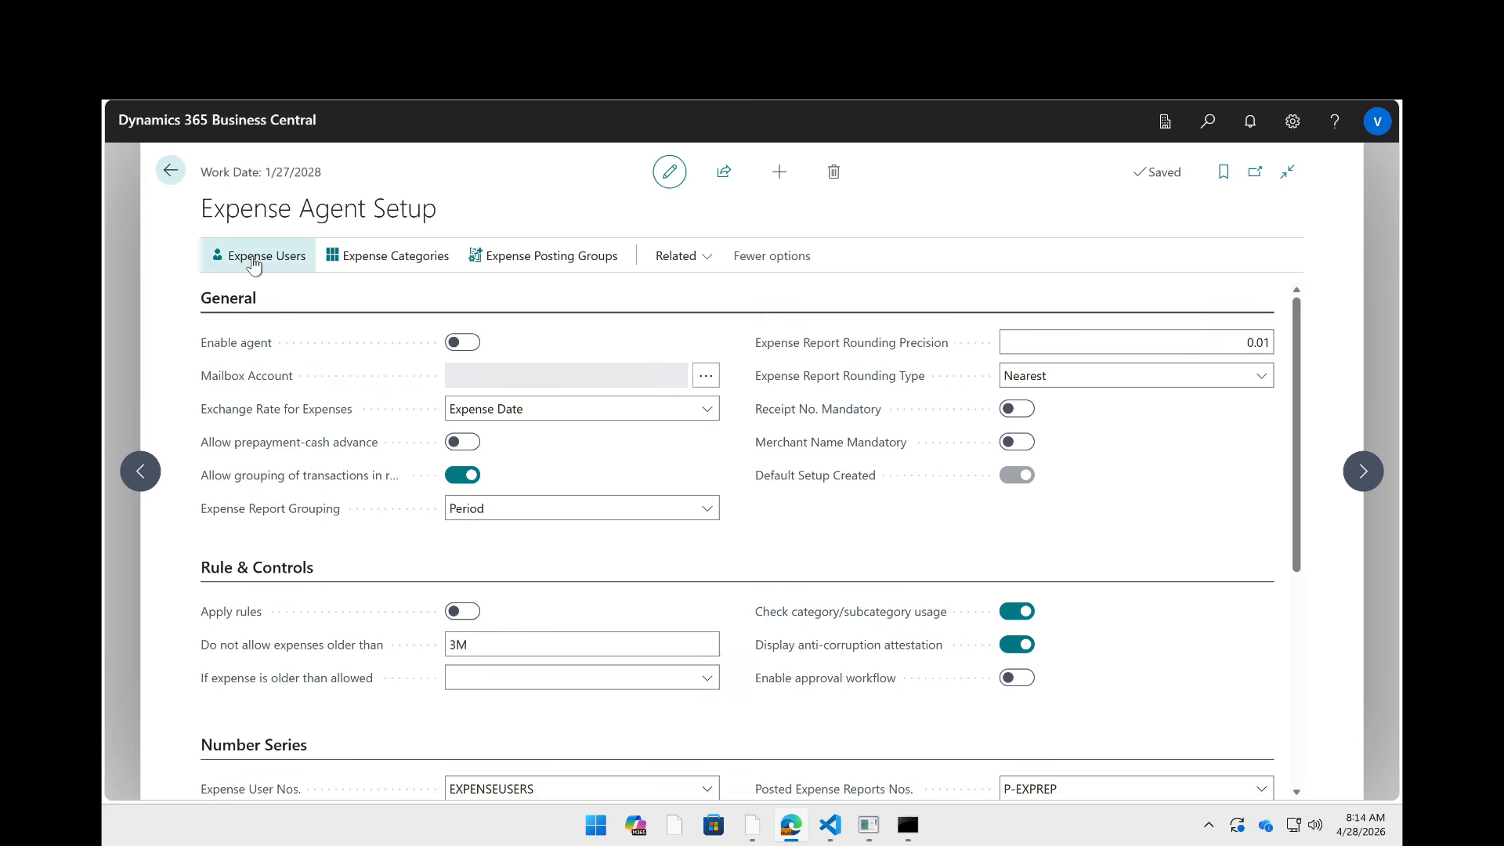
click(253, 262)
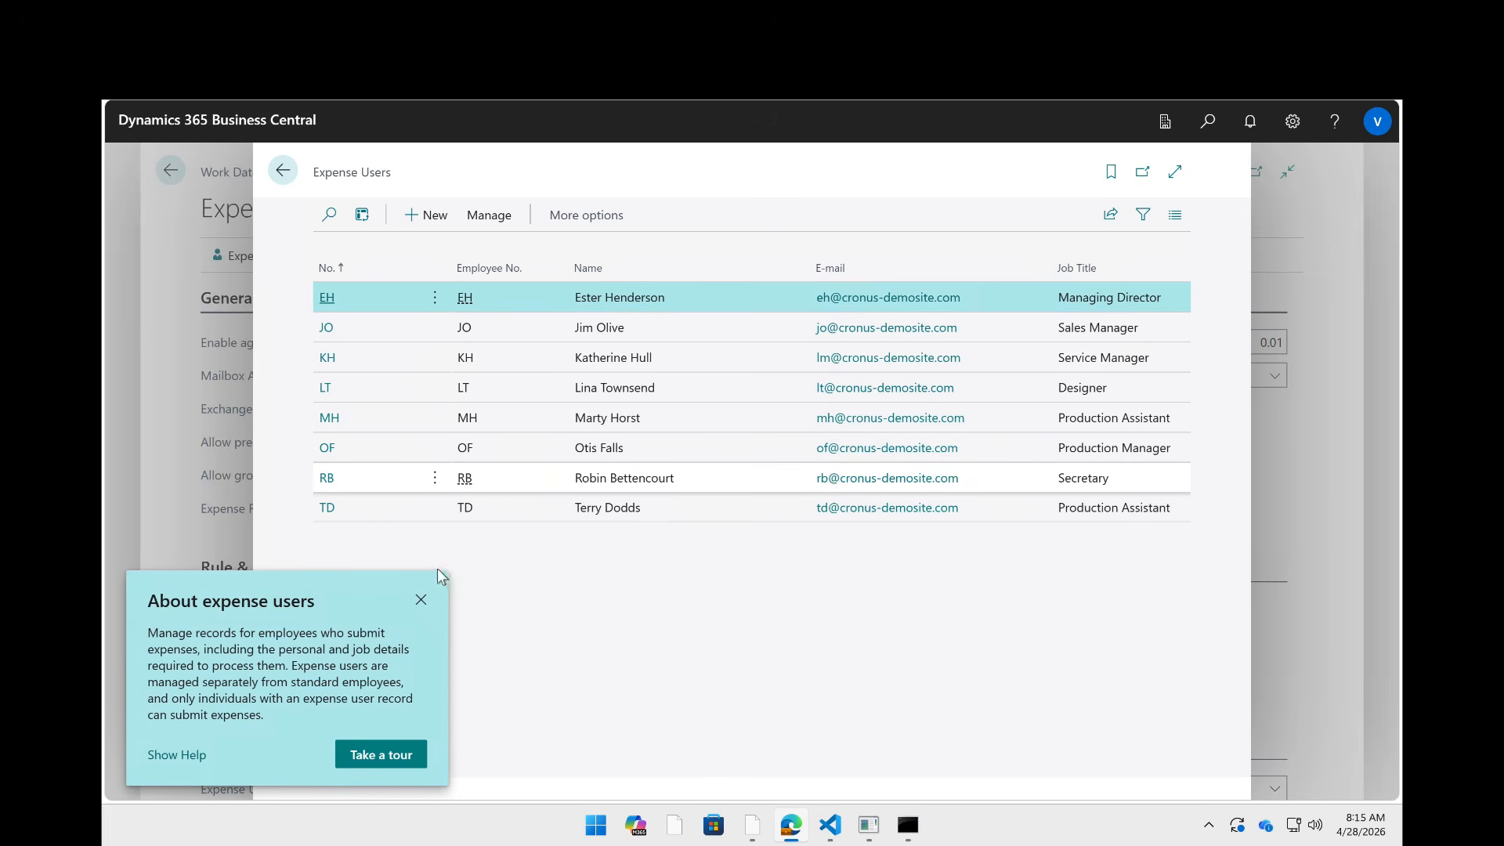
click(421, 601)
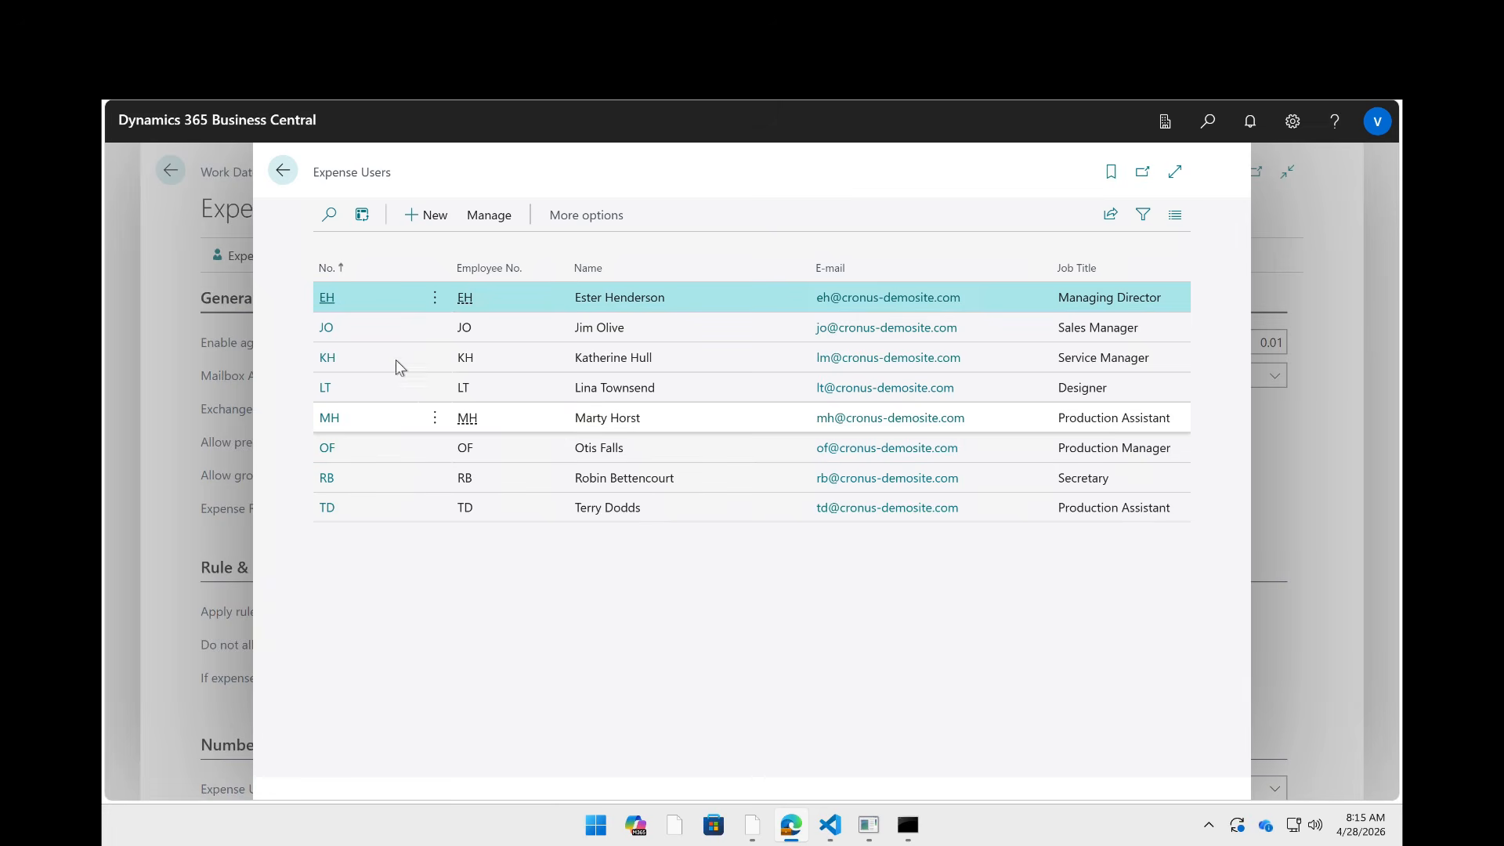
click(327, 304)
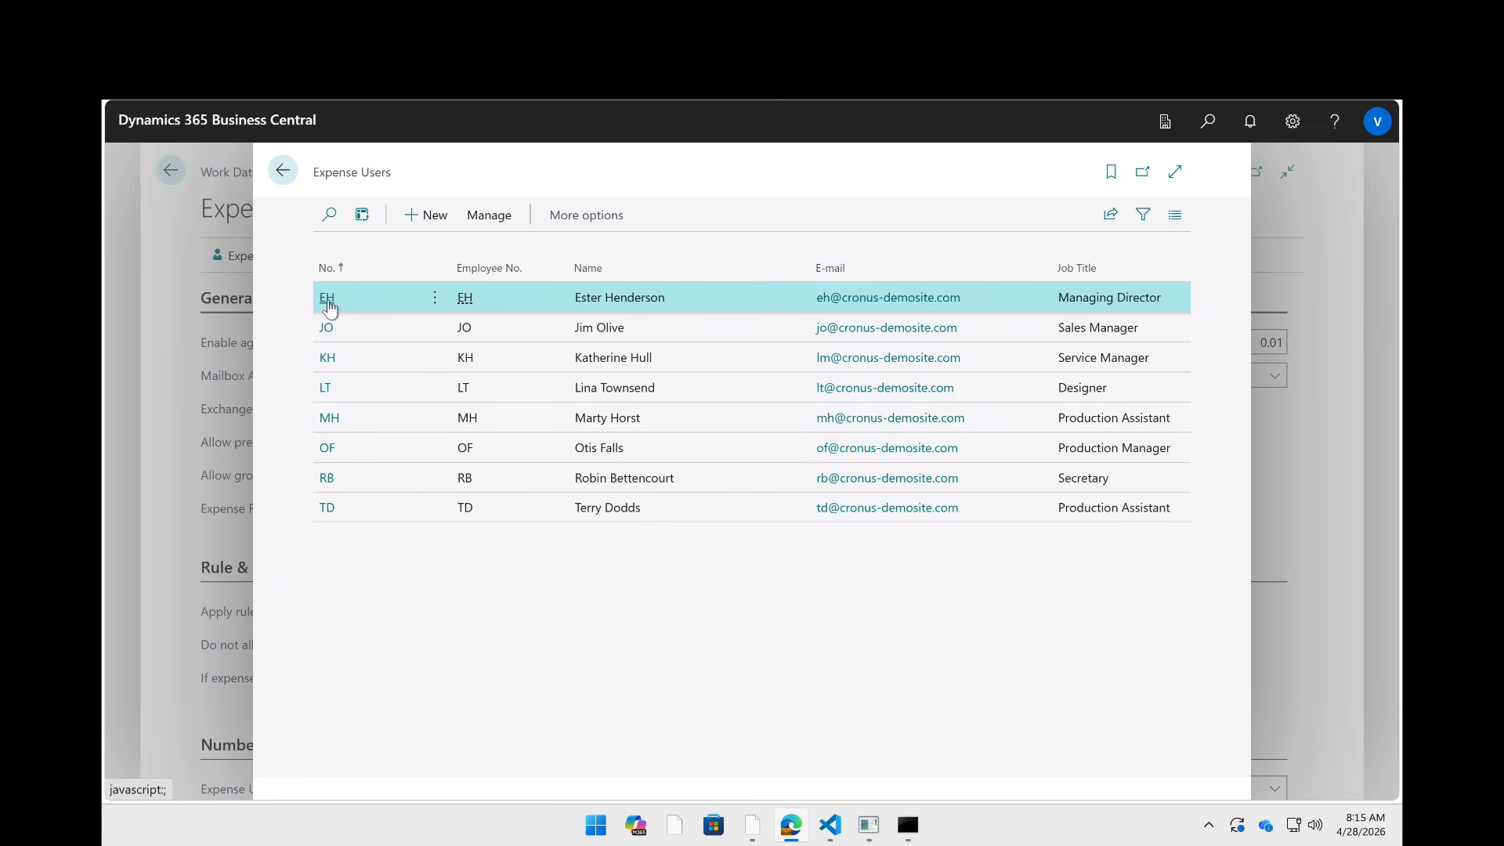
click(327, 300)
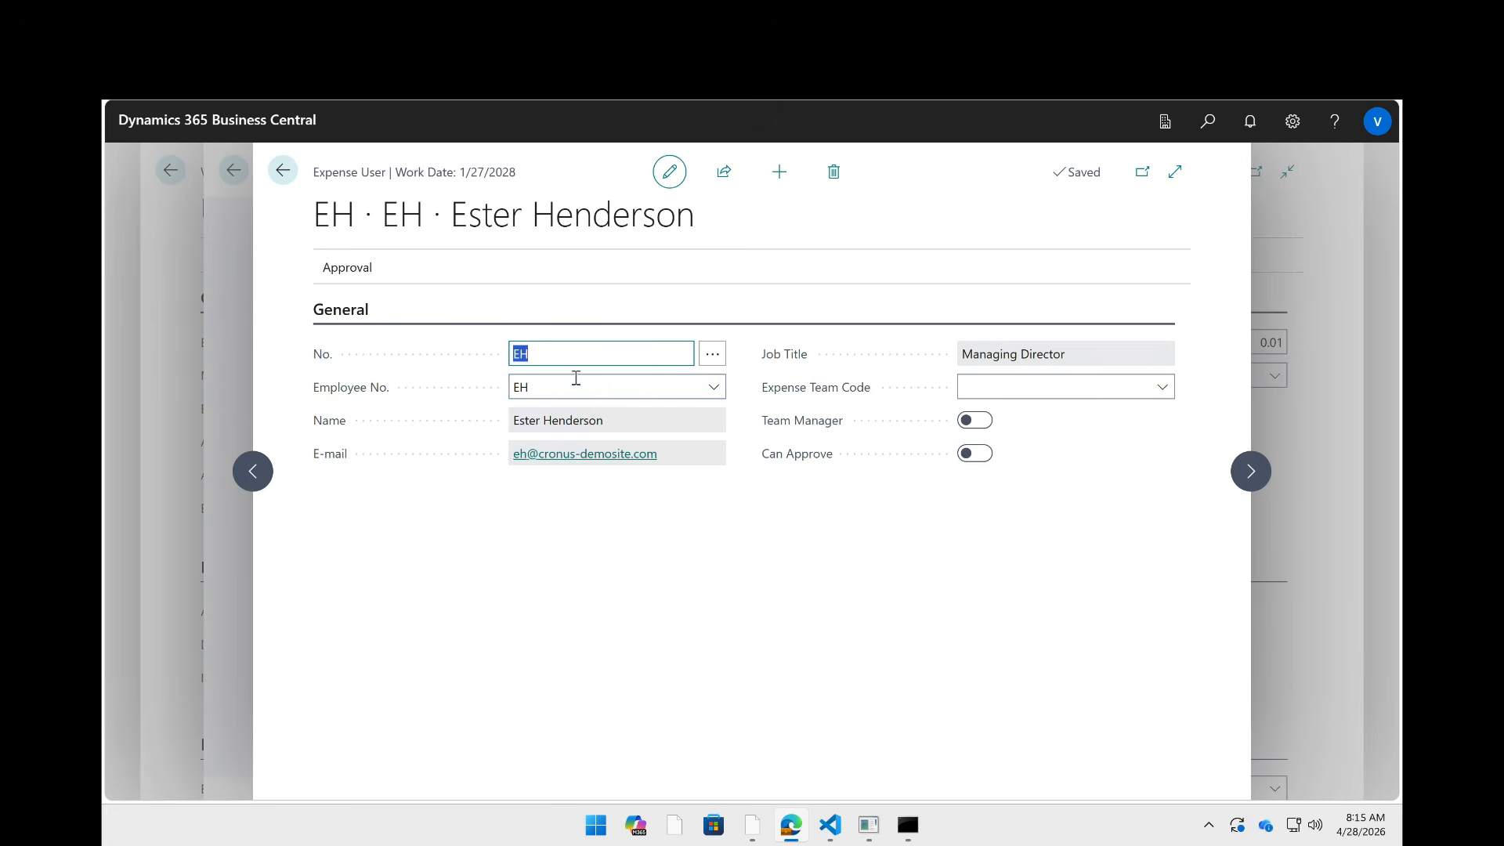
- Open the linked employee card from the expense user's Employee No. lookup
click(545, 387)
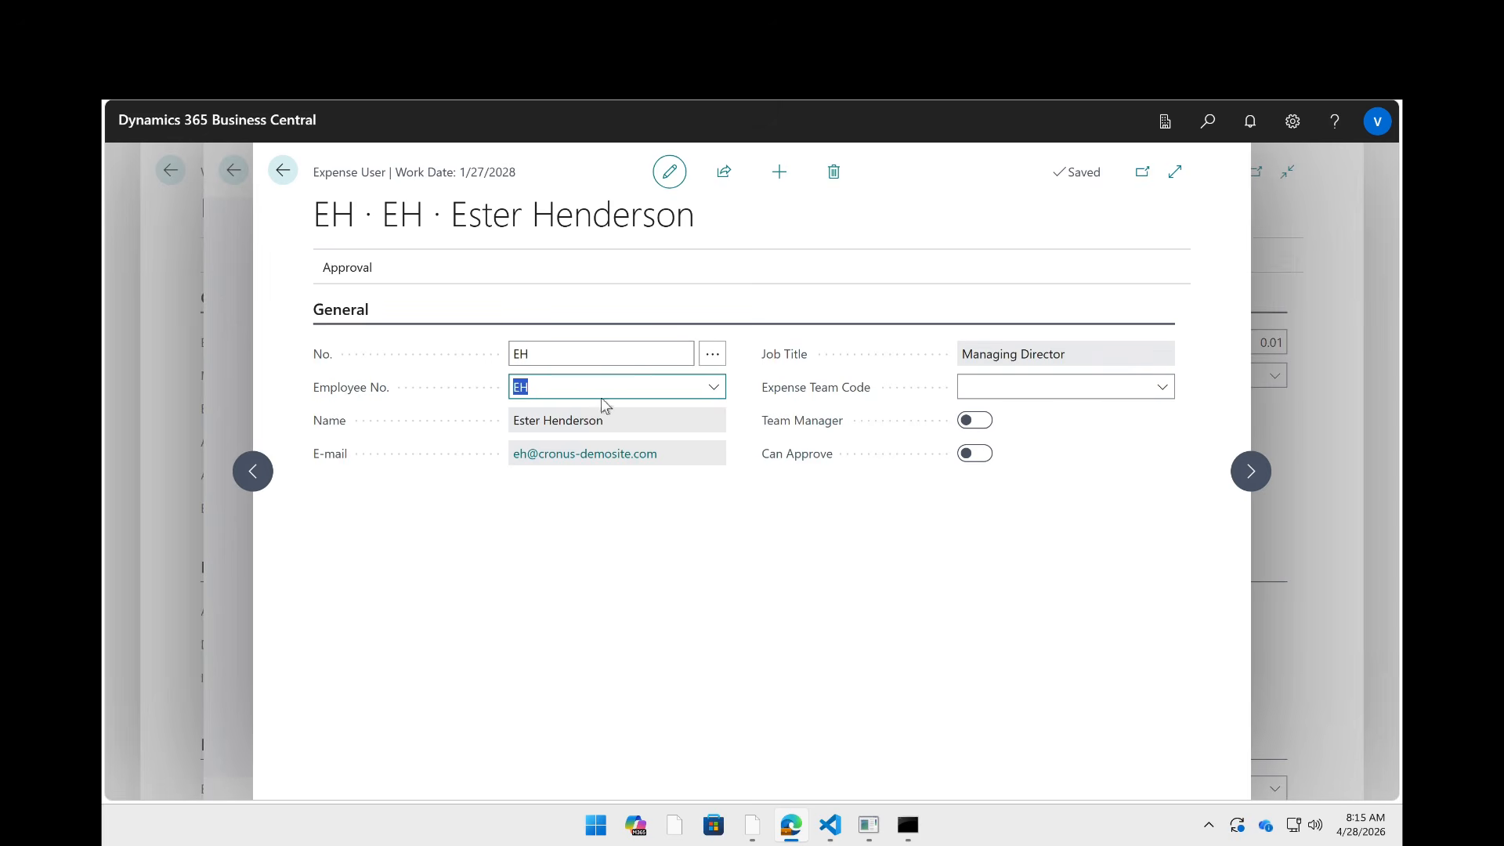
click(726, 387)
click(715, 387)
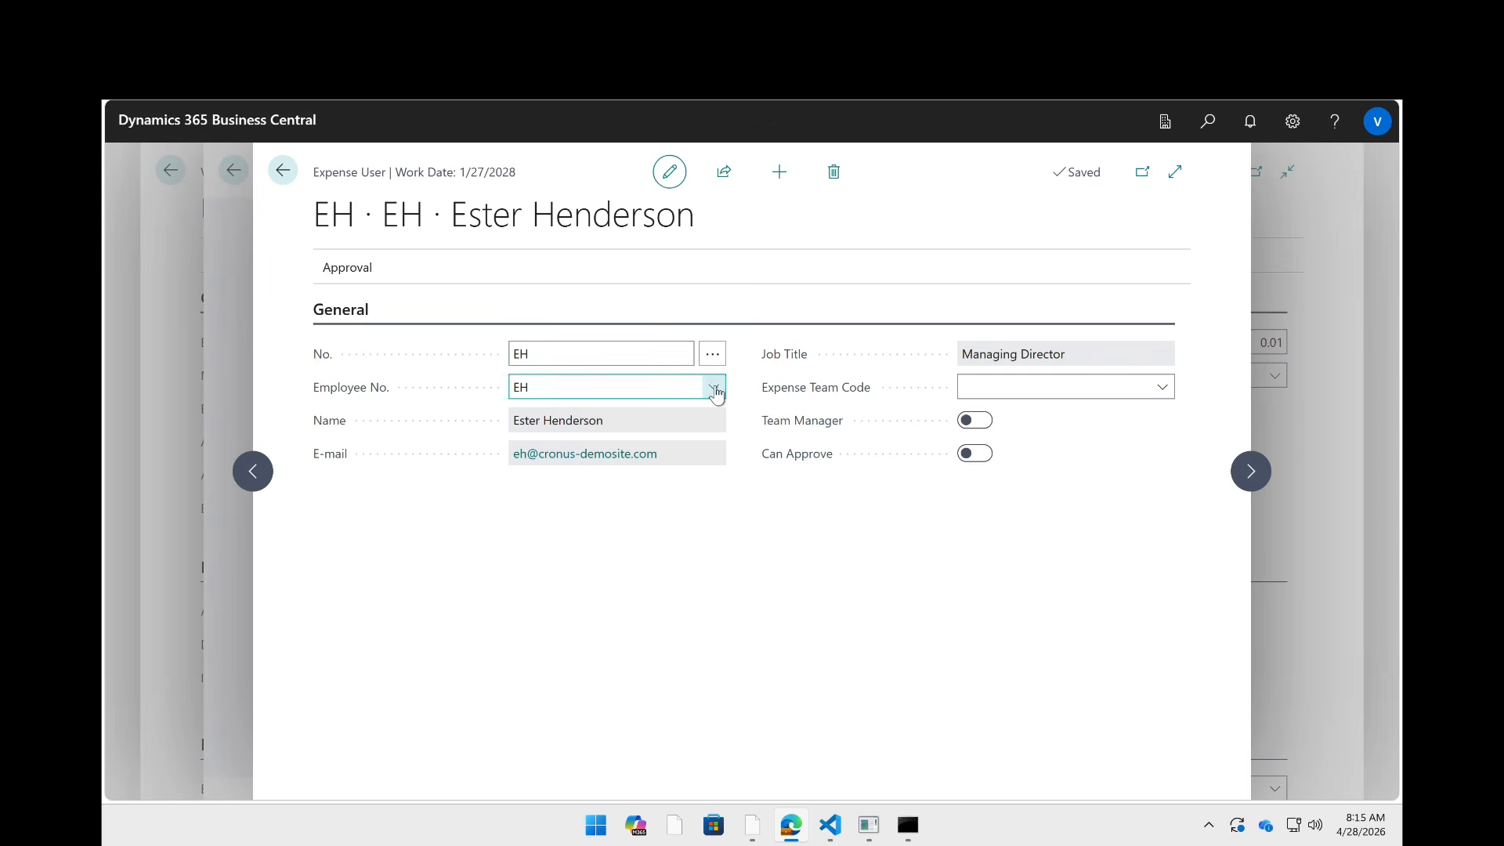
click(718, 421)
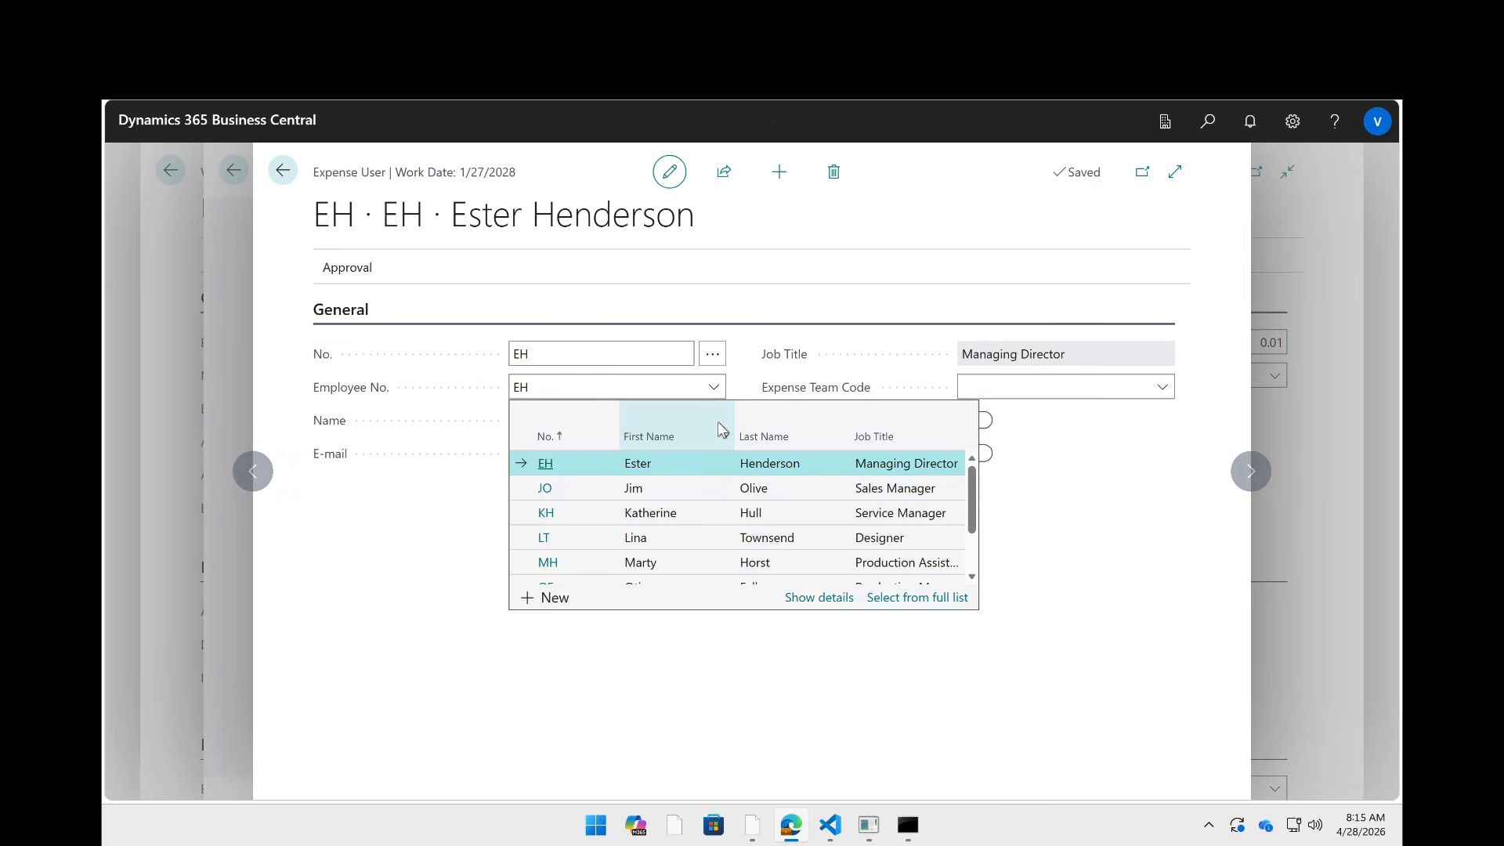
click(792, 598)
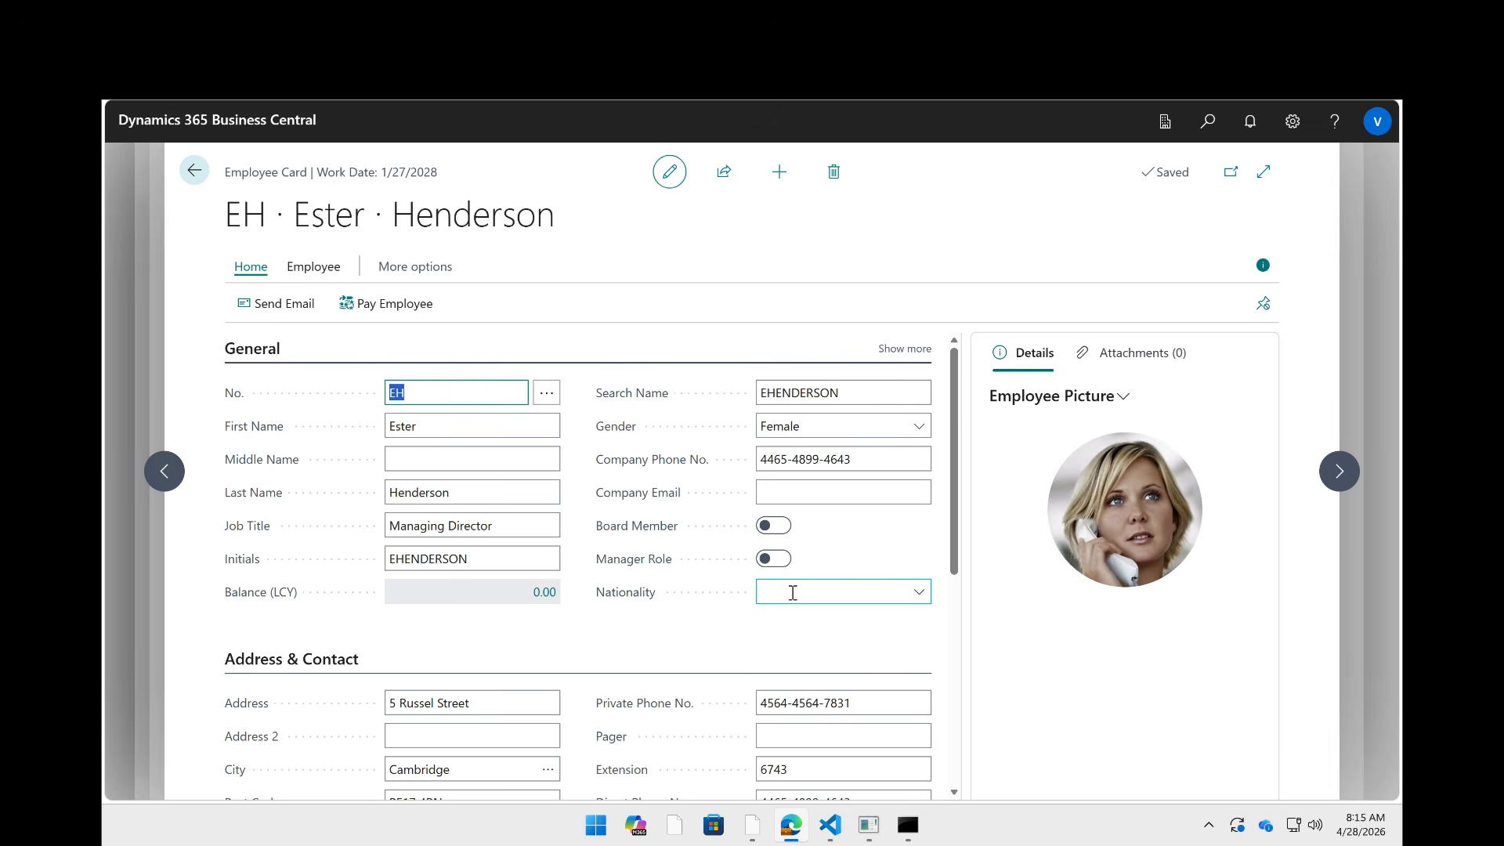
- Examine the accounts in the full list of employee posting groups from the employee card's Payments section, and cancel the selection
scroll(719, 599, down, 1)
scroll(718, 600, down, 5)
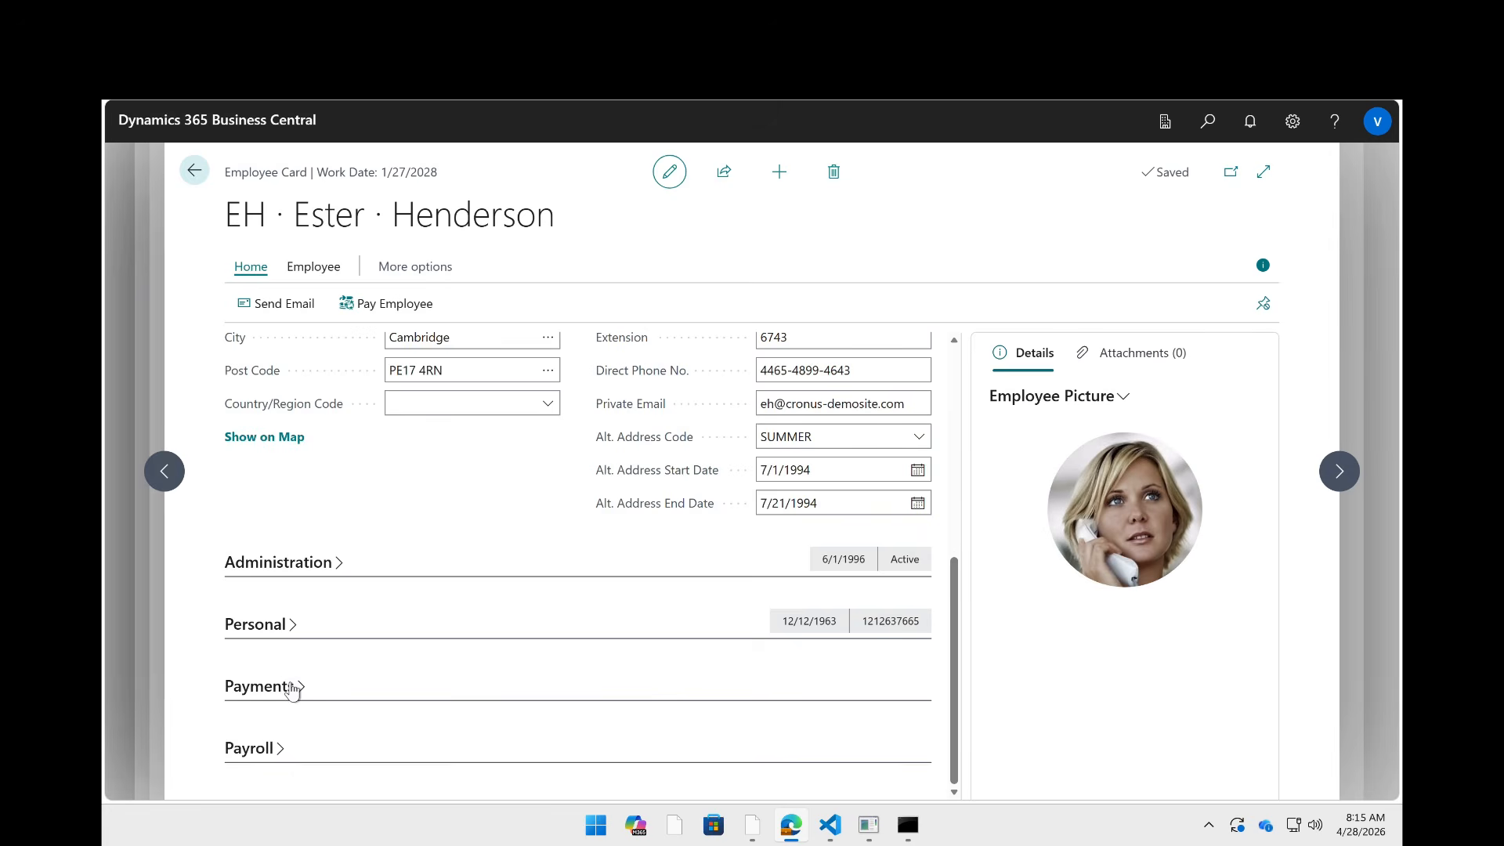
click(472, 684)
click(467, 618)
click(547, 620)
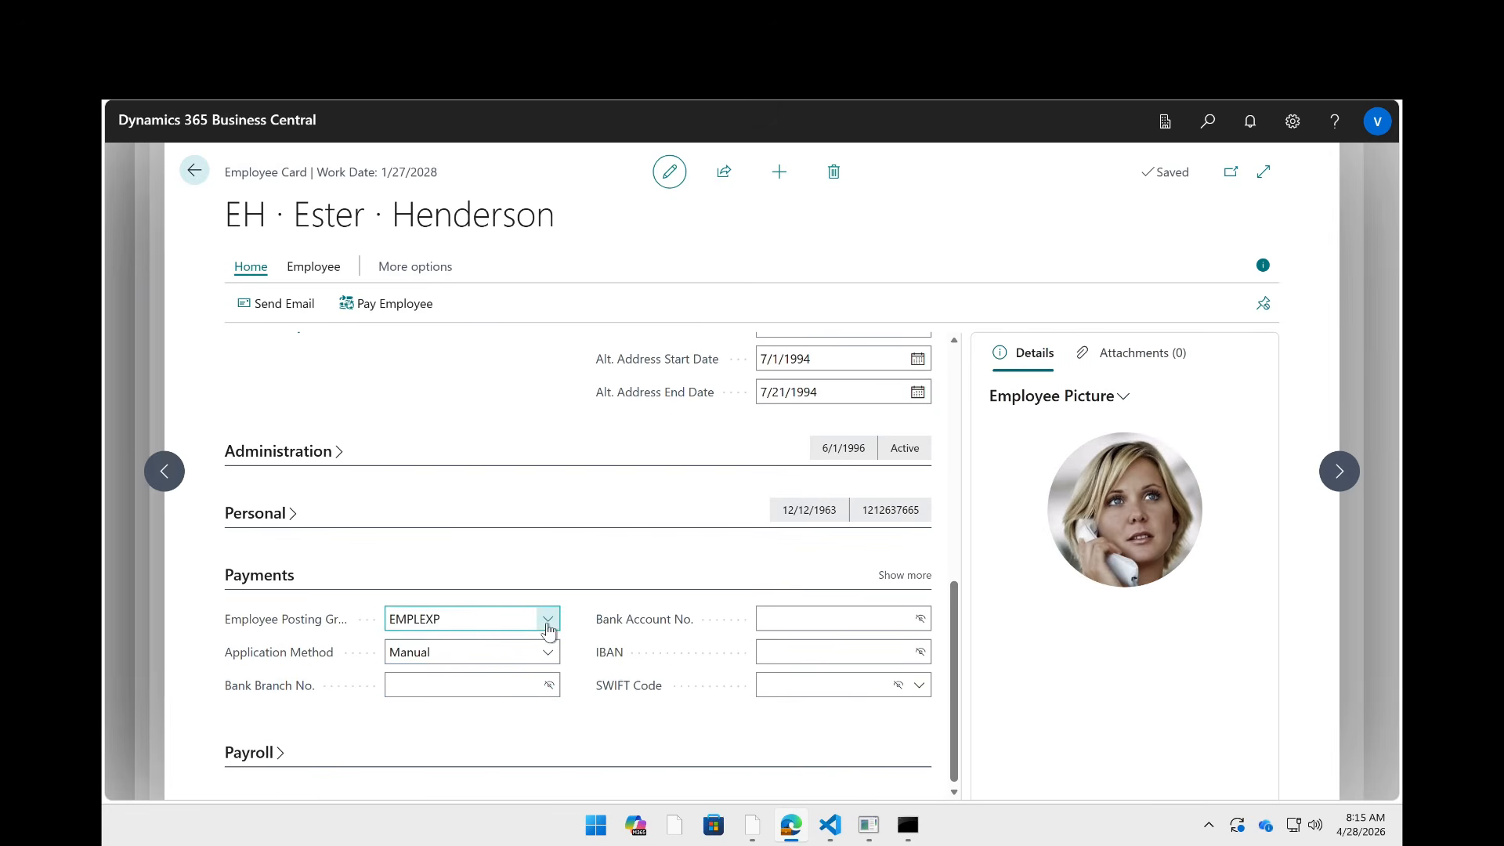
click(778, 786)
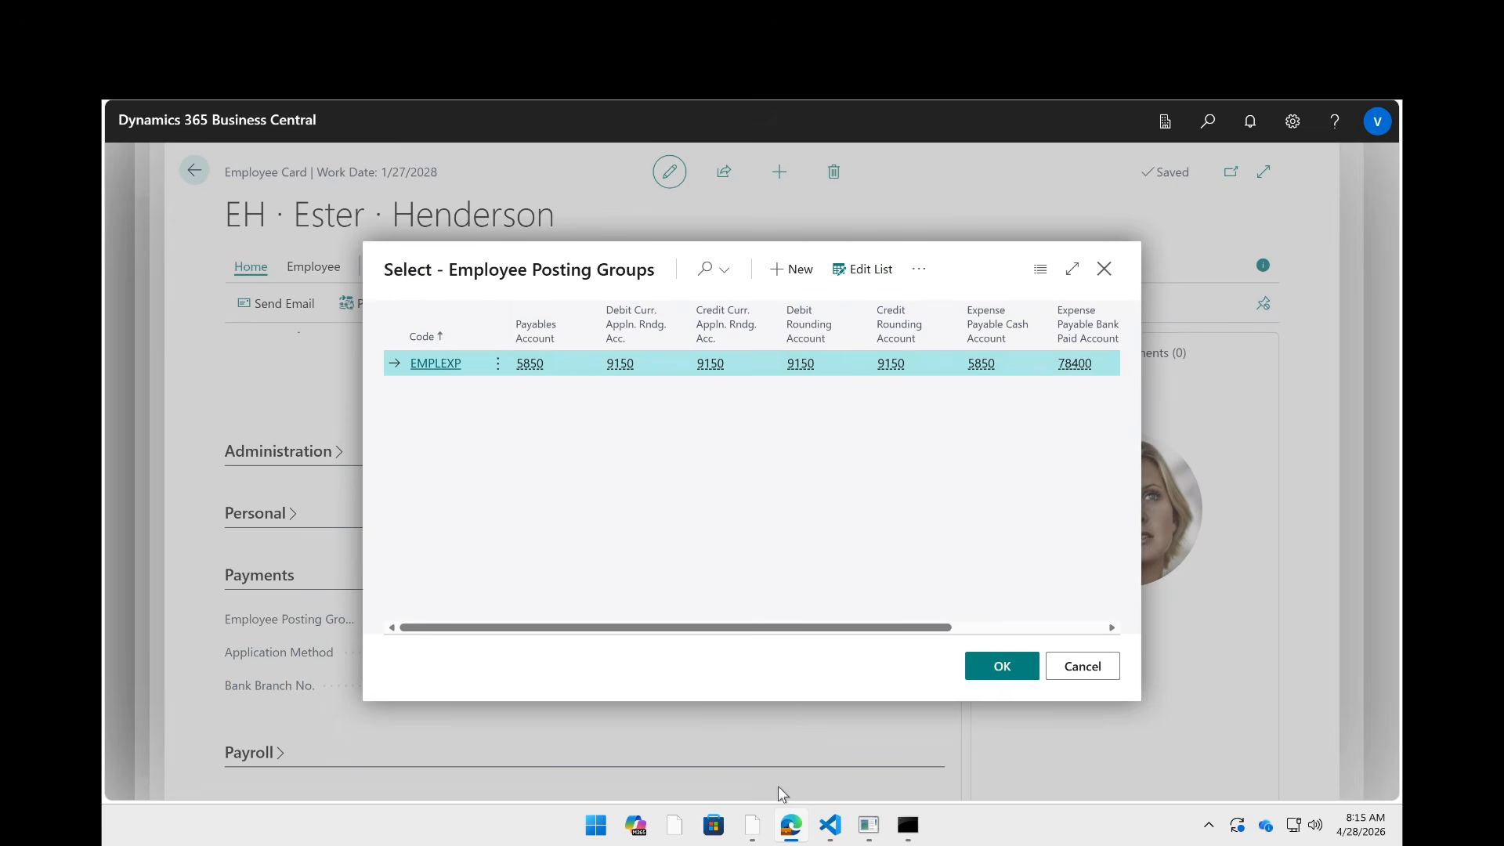
click(1072, 269)
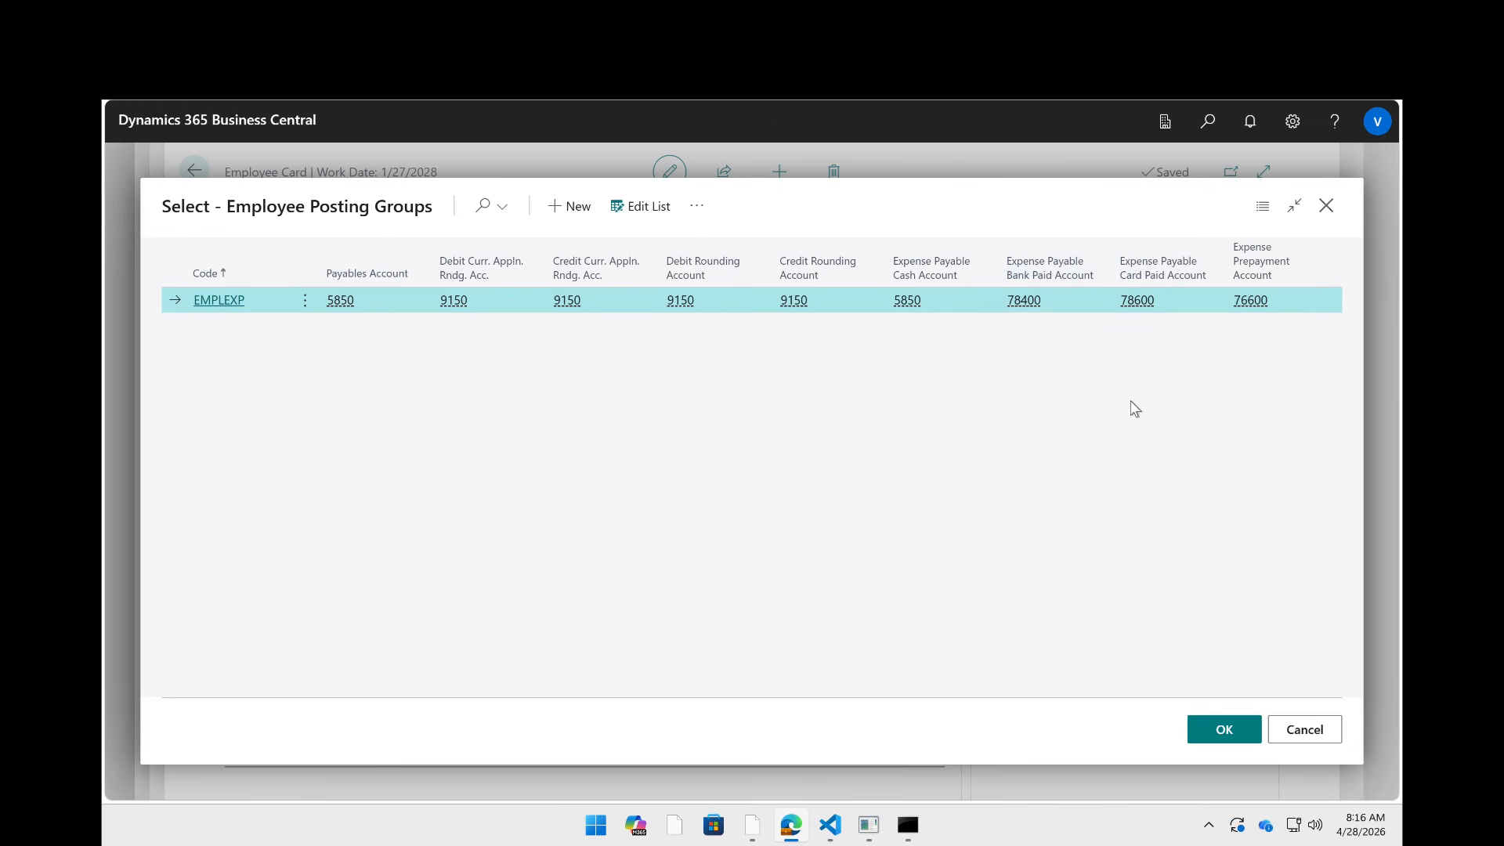
click(1310, 739)
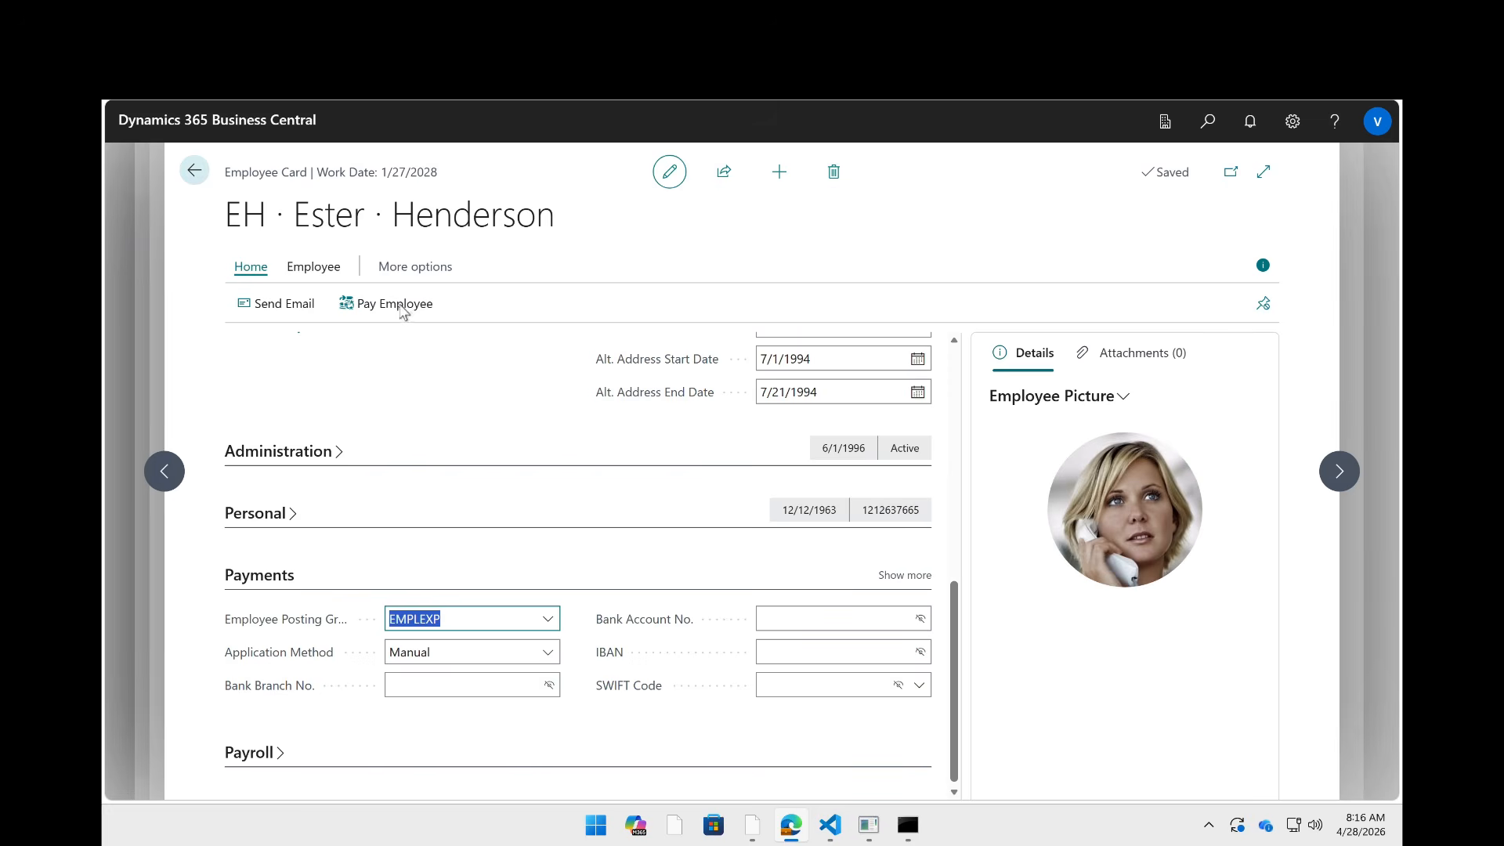
- Close the employee card, the expense user record, and the users list to return to Expense Agent Setup
click(192, 173)
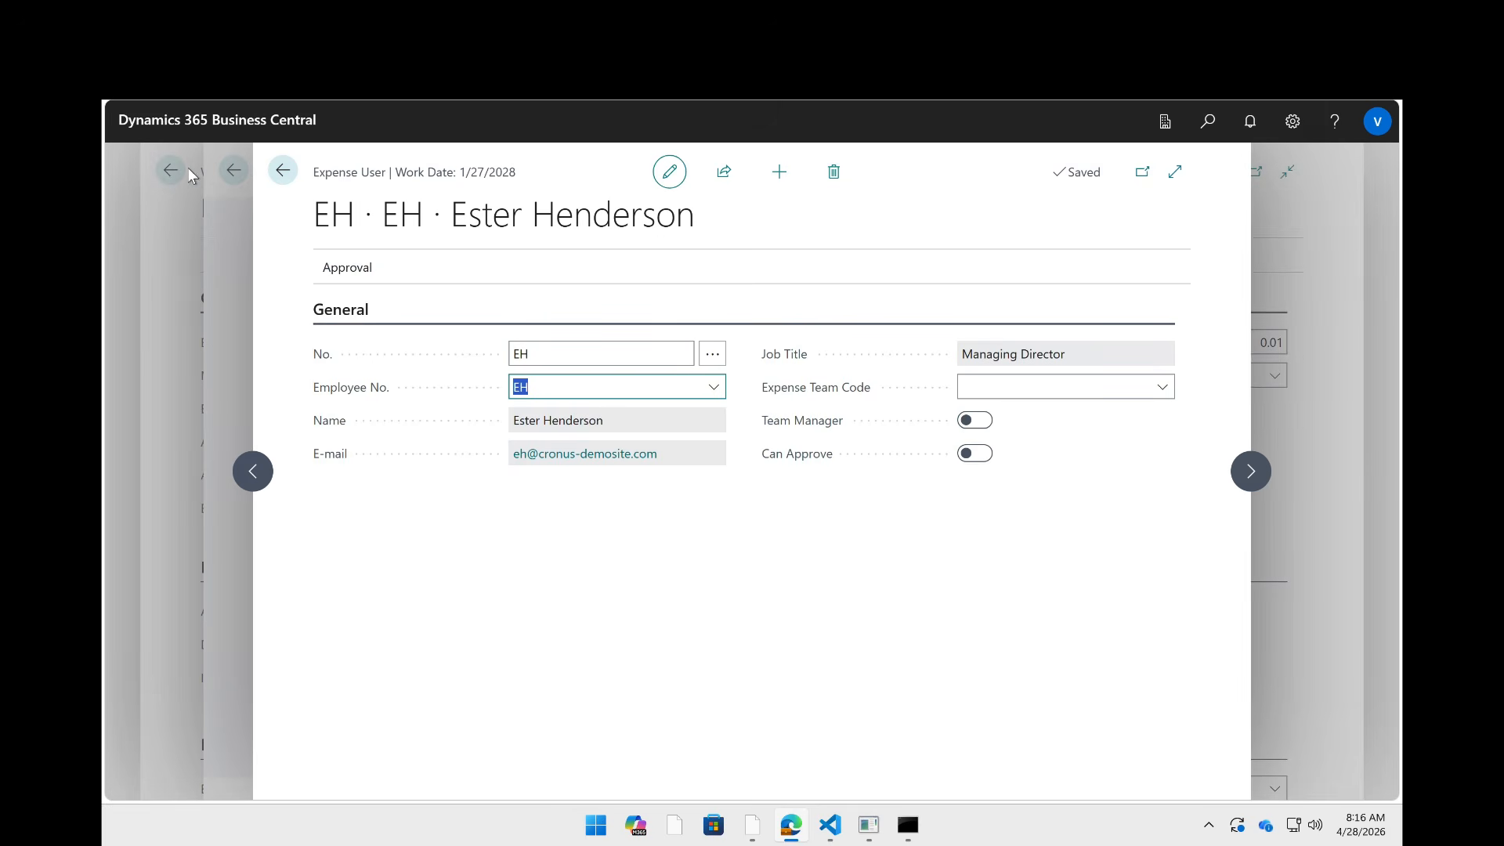
click(278, 172)
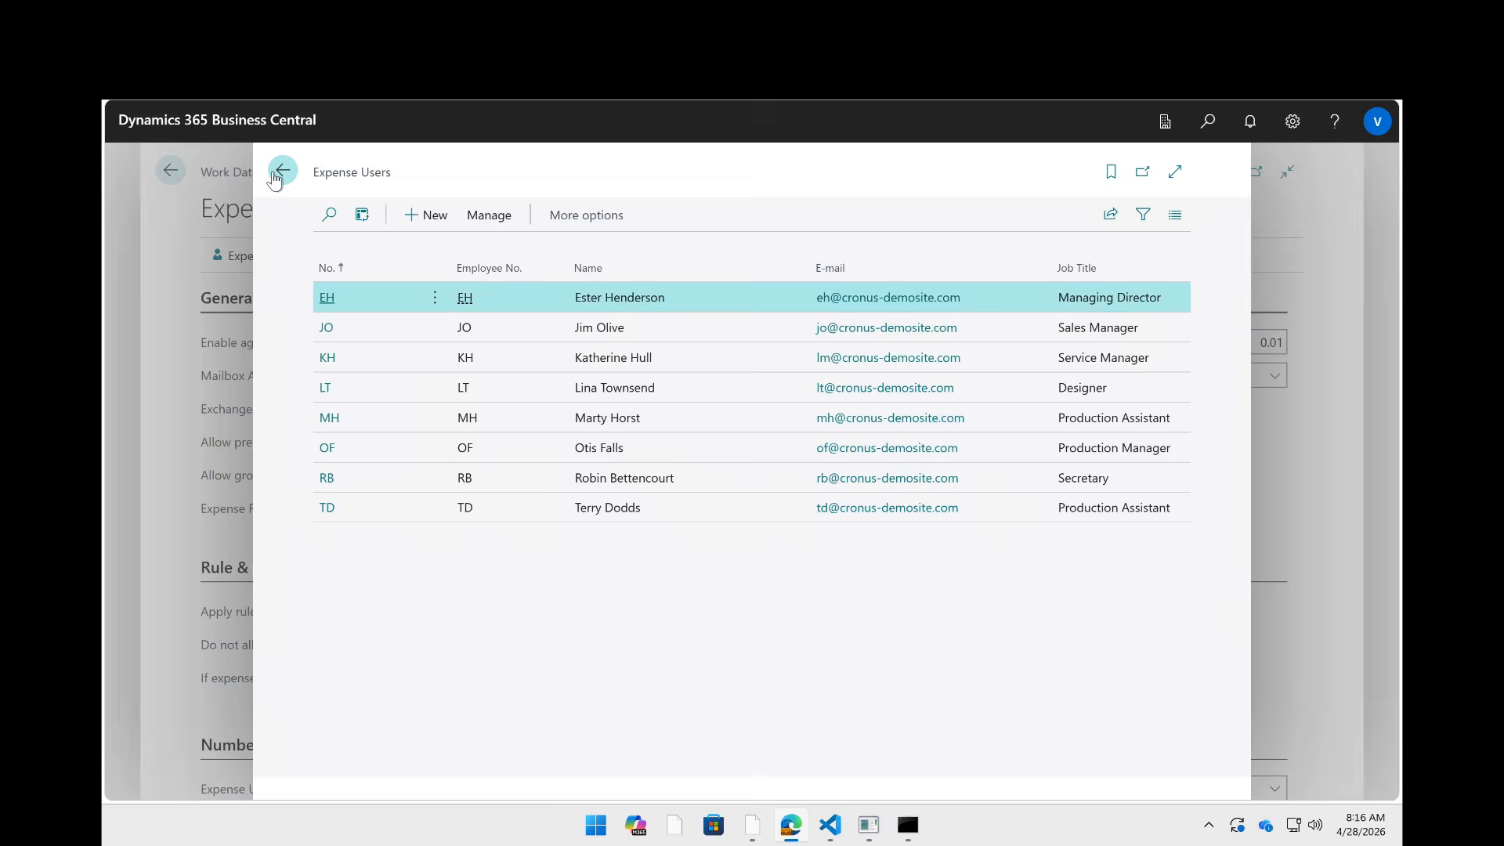
click(278, 172)
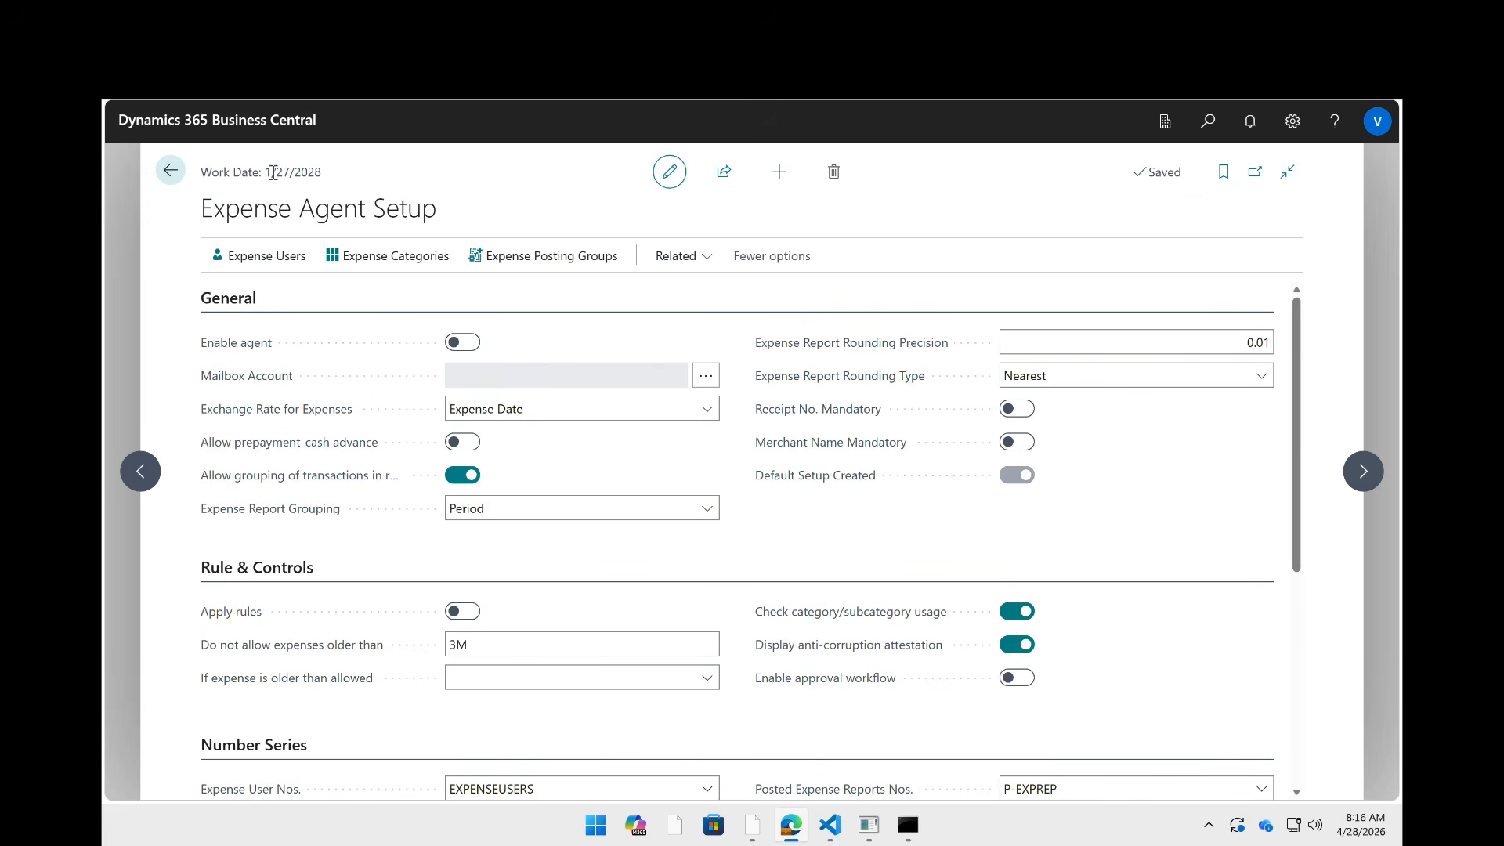
- Open the expense categories, dismiss the introduction, look through the list, and open the HOTELS category
click(374, 258)
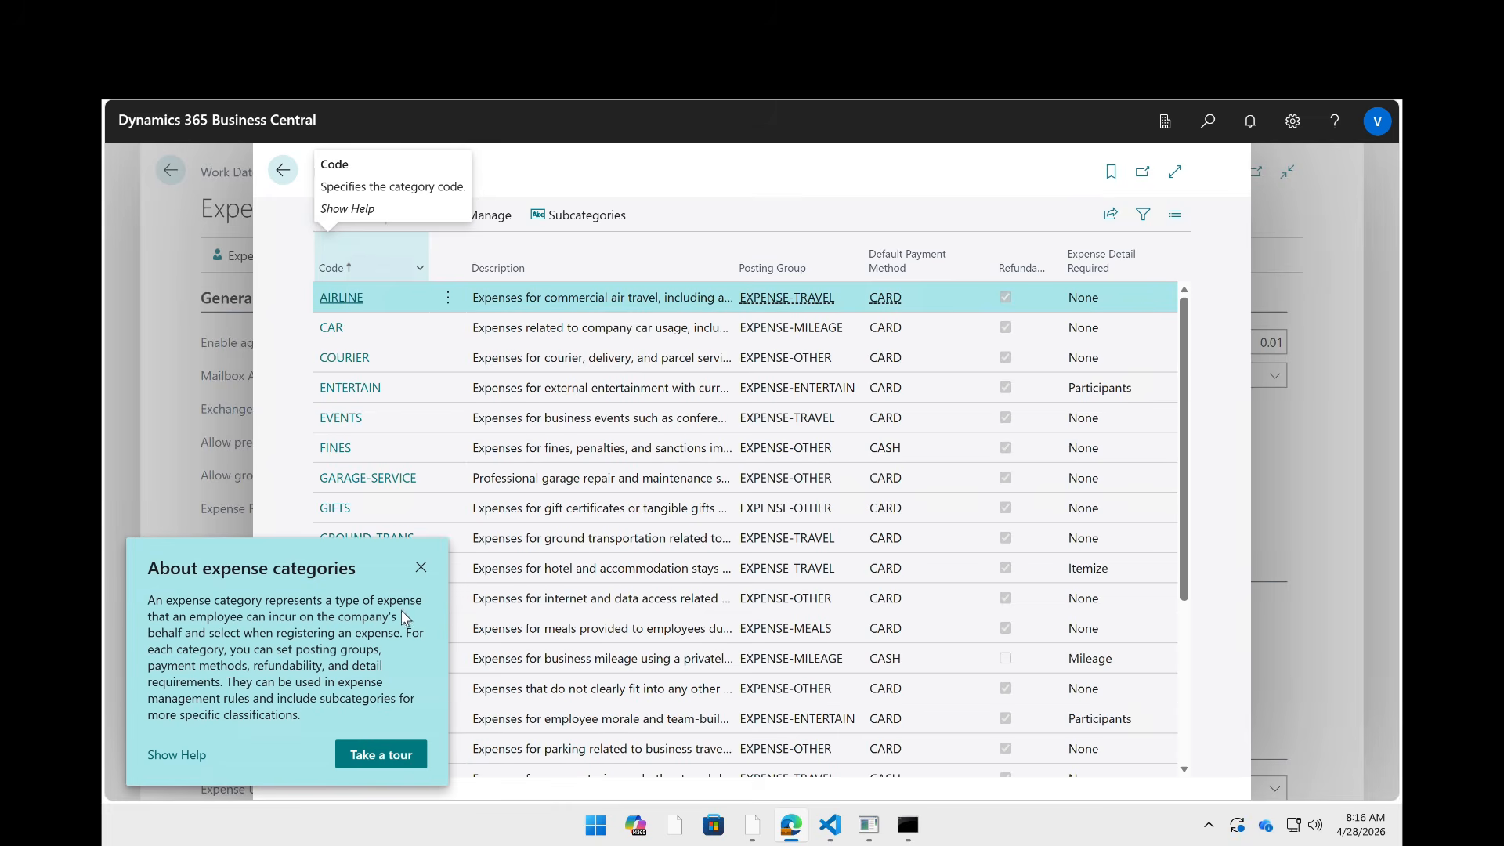
click(420, 566)
click(597, 424)
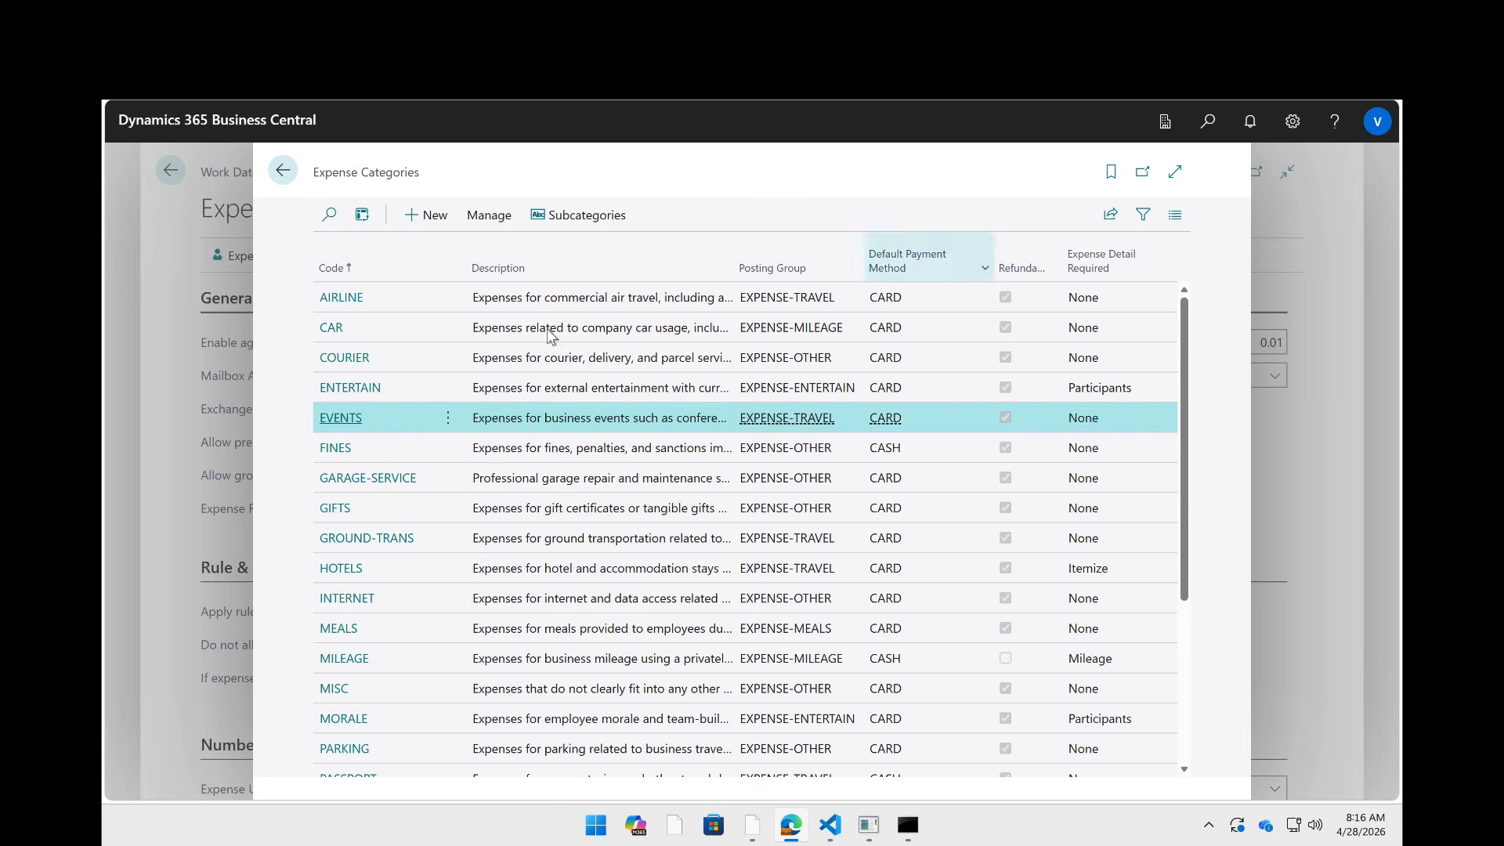
click(443, 332)
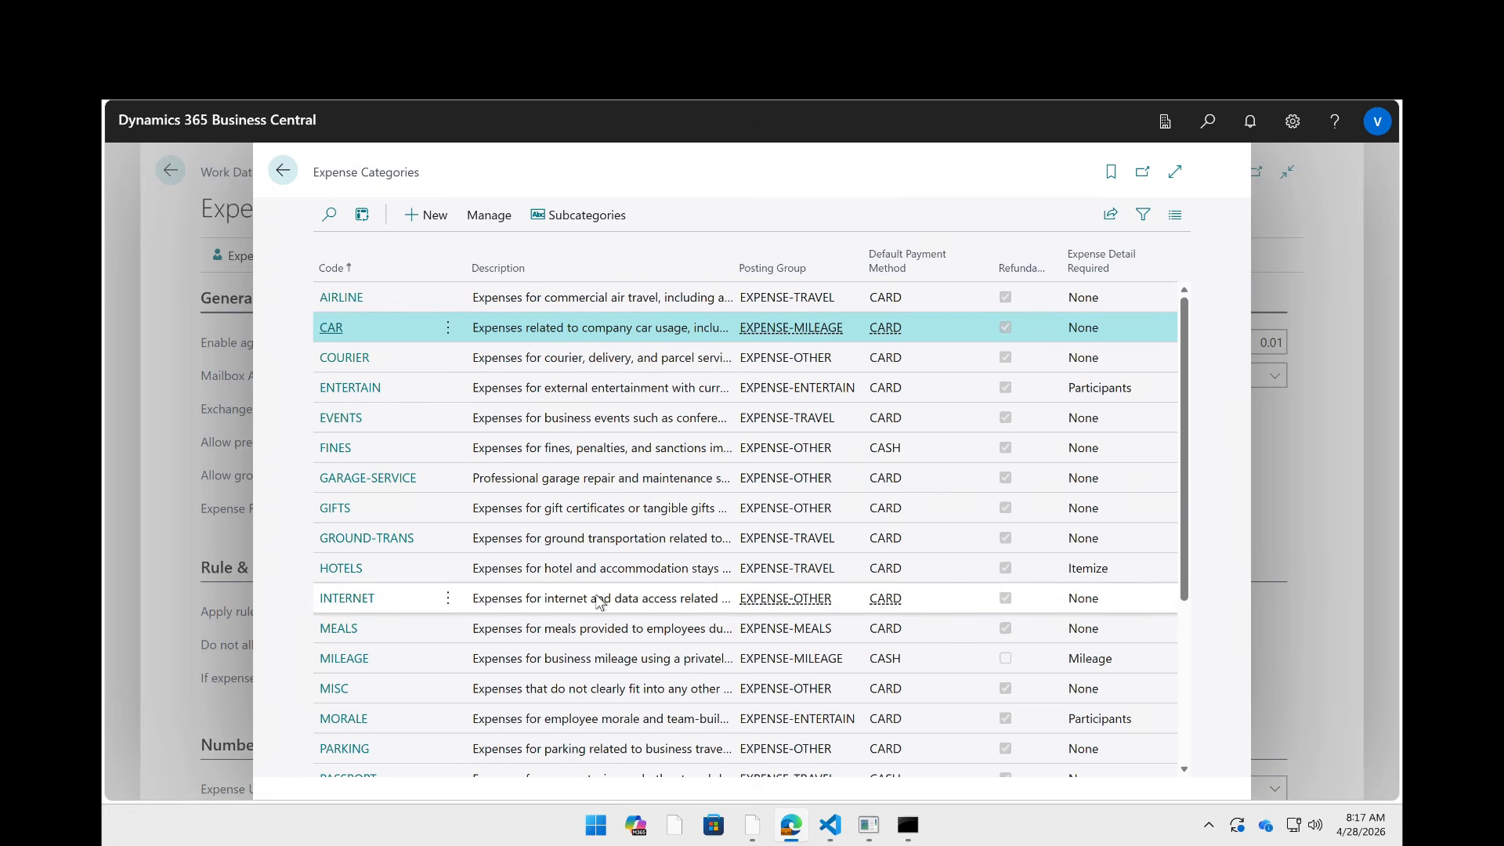
click(624, 396)
scroll(485, 454, down, 2)
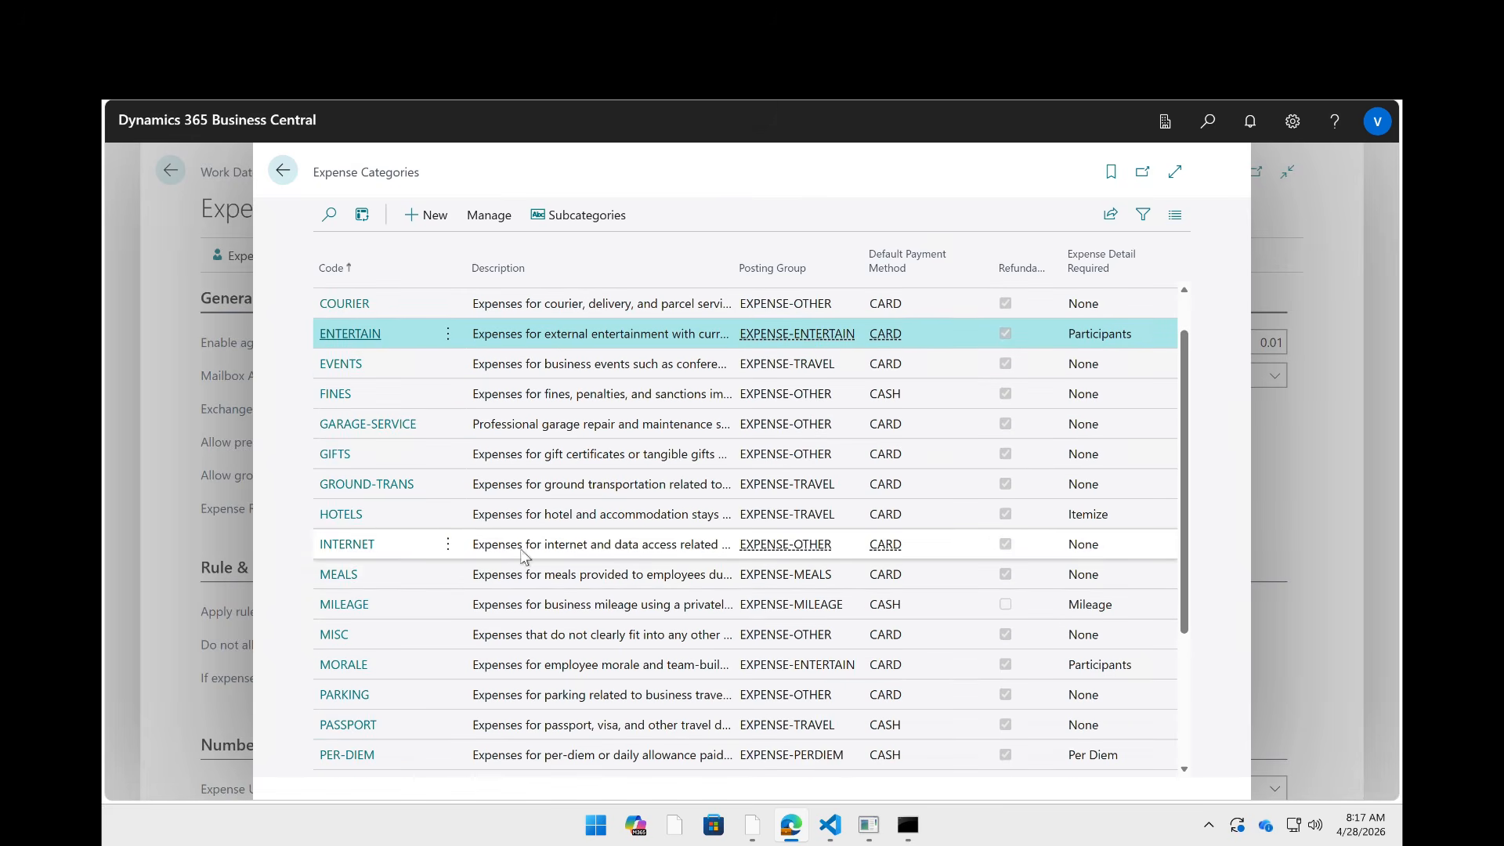
click(341, 514)
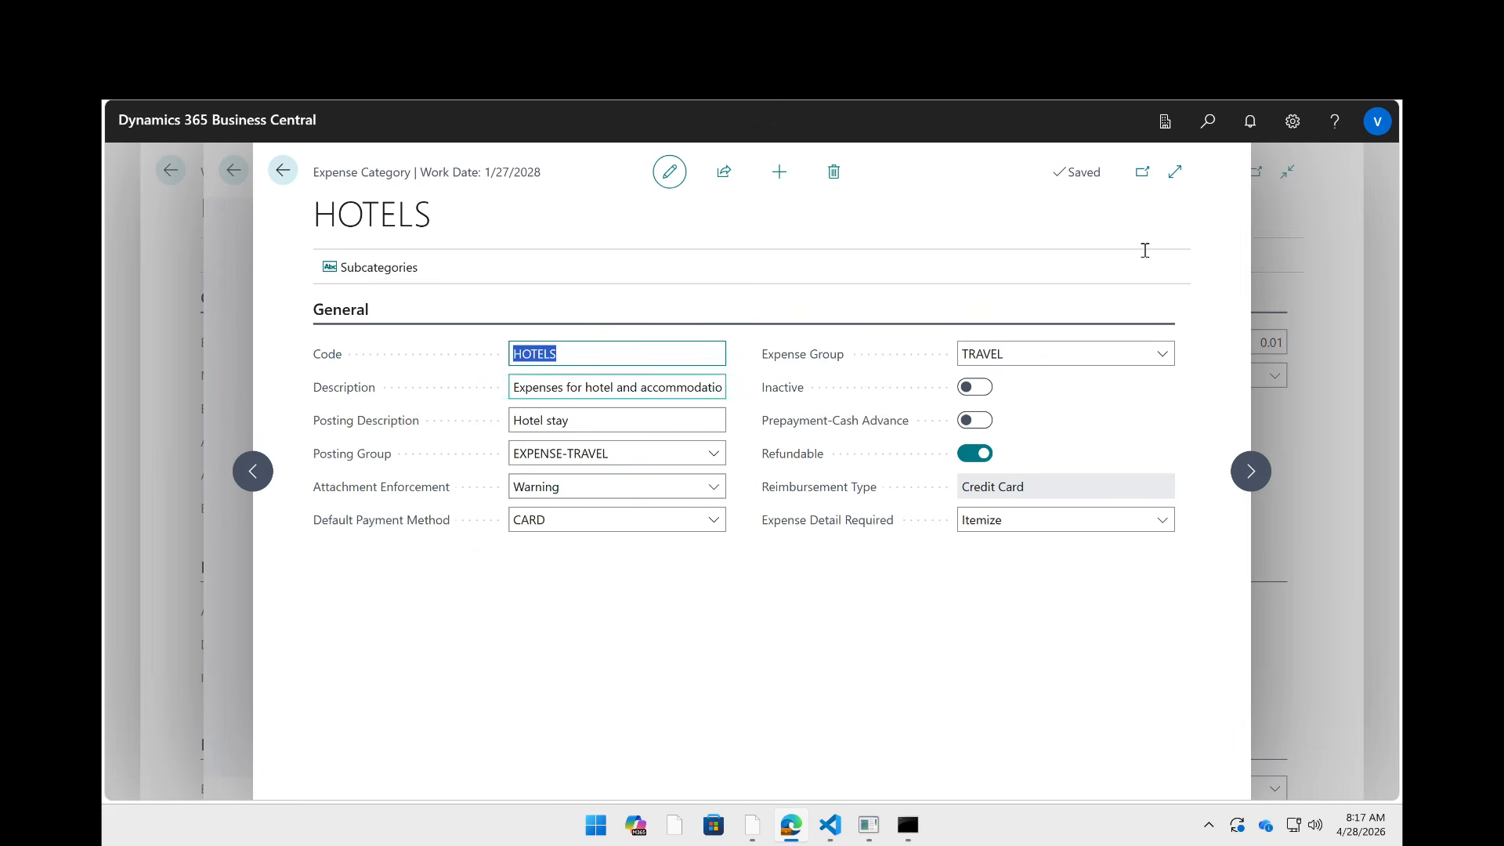
- Widen the HOTELS category page and read through the full text of its description
click(1174, 173)
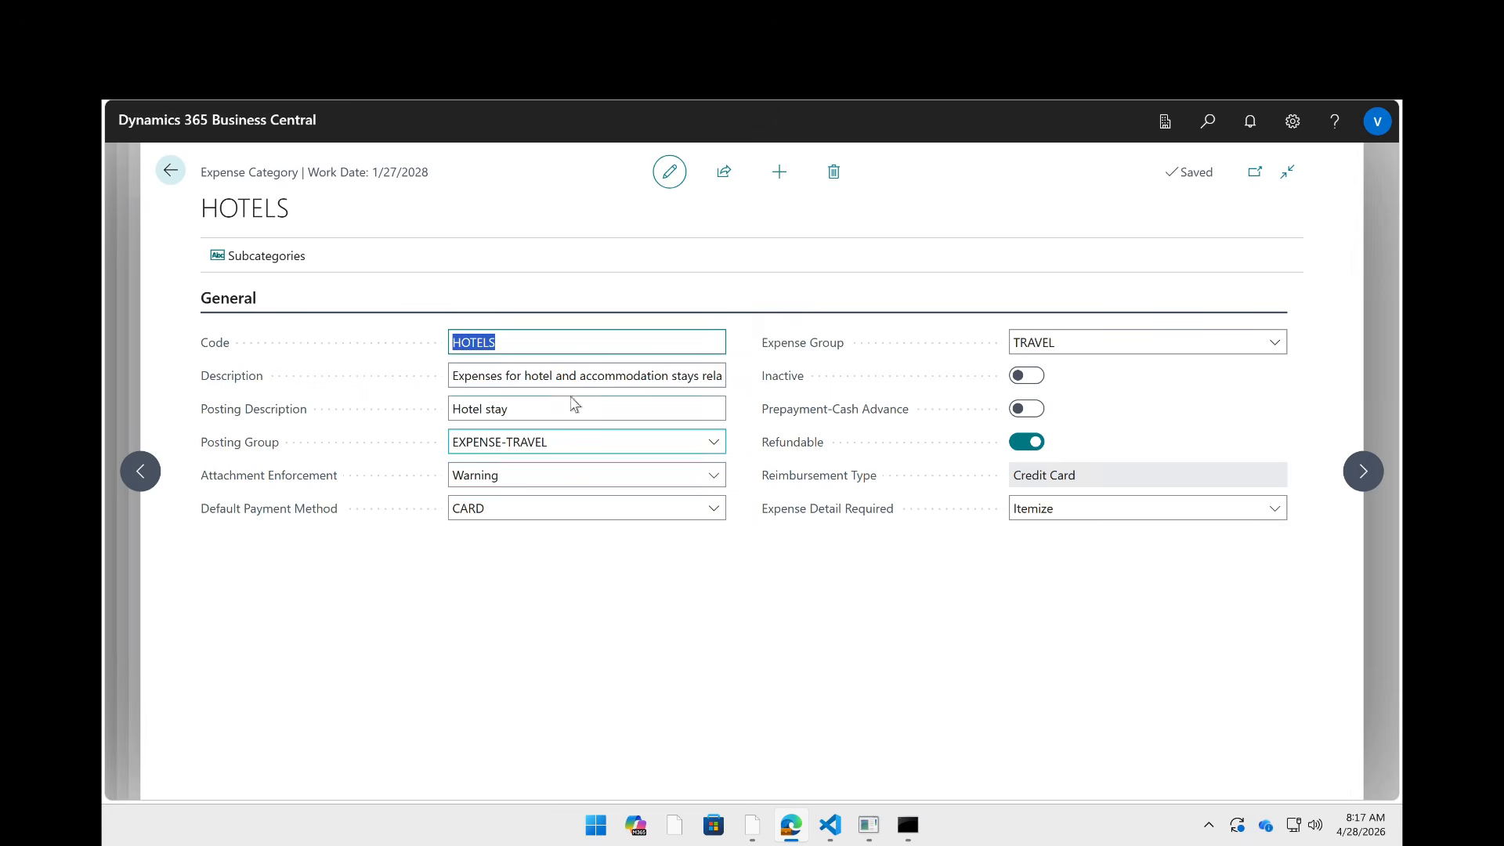
click(571, 383)
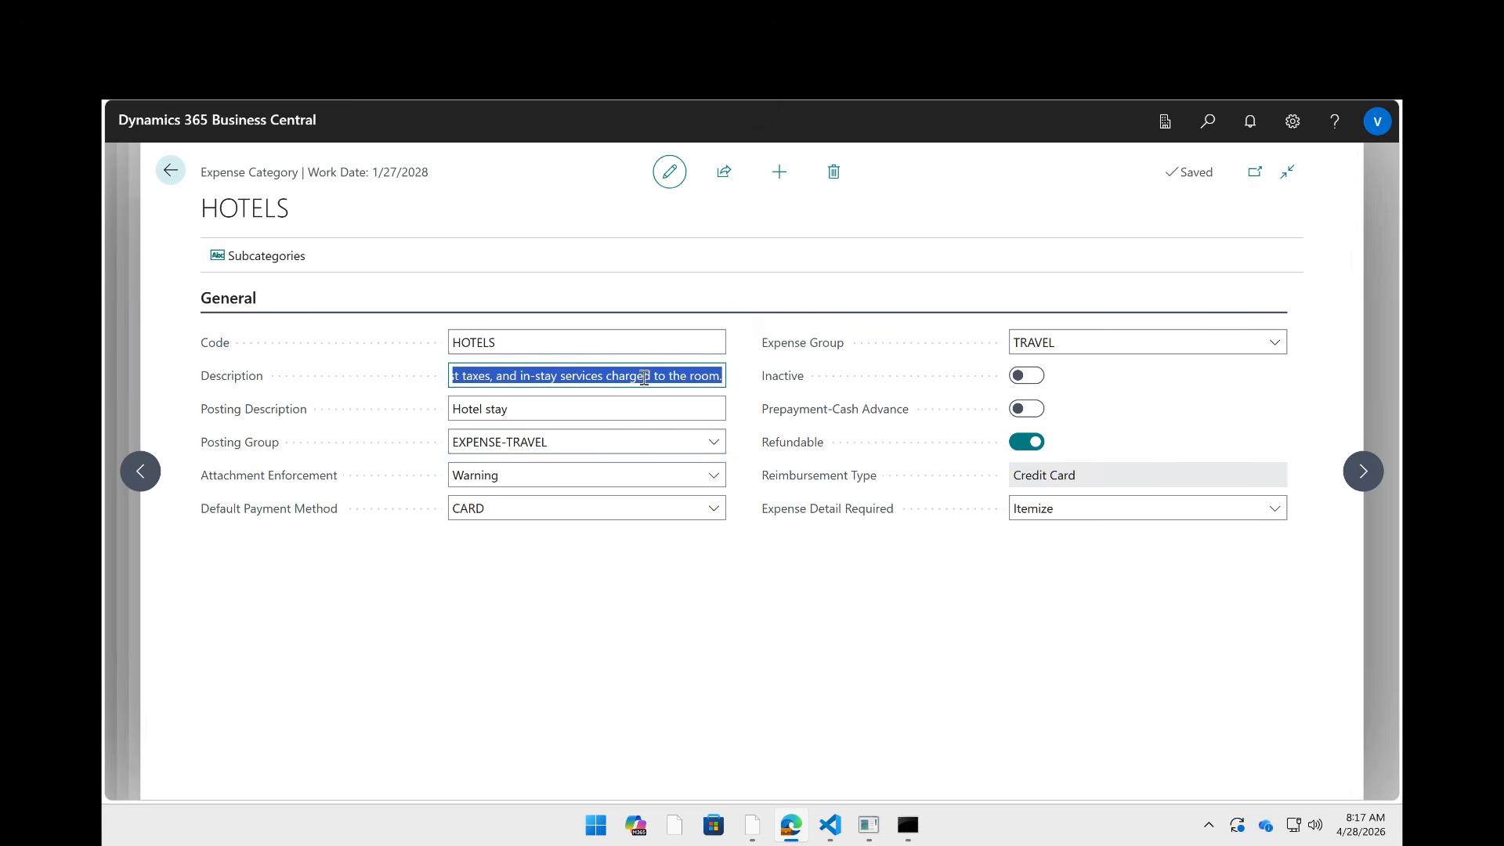
click(643, 378)
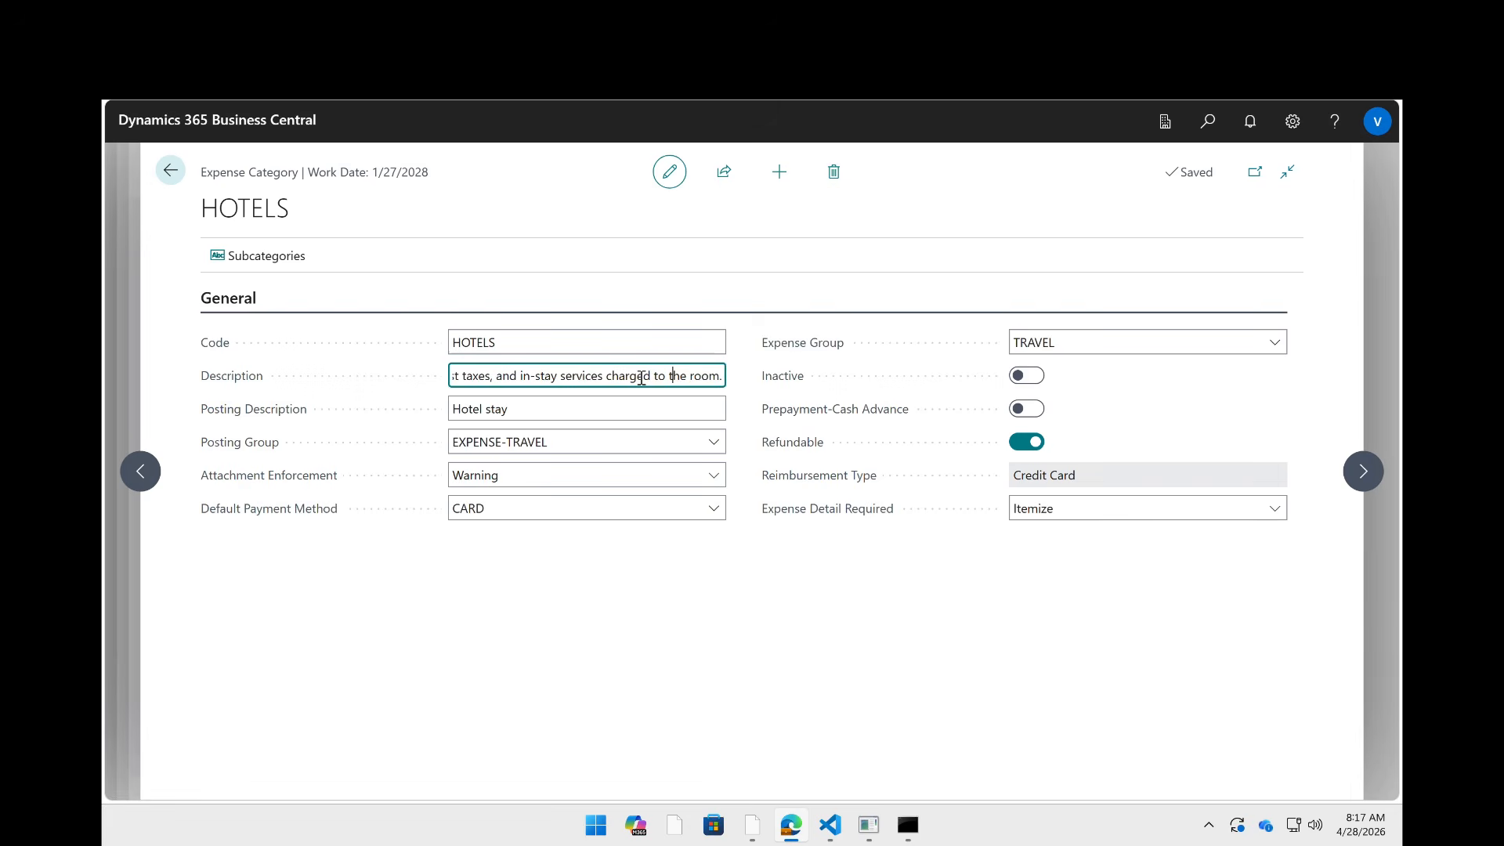
key(Right)
key(Right)
key(Right)
key(Right)
key(Left)
key(Left)
key(Left)
key(Left)
key(Left)
key(Left)
key(Left)
key(Left)
key(Left)
key(Left)
key(Left)
key(Left)
key(Left)
key(Left)
key(Left)
key(Left)
key(Left)
key(Left)
key(Left)
key(Left)
key(Left)
key(Left)
key(Left)
key(Left)
key(Left)
key(Left)
key(Left)
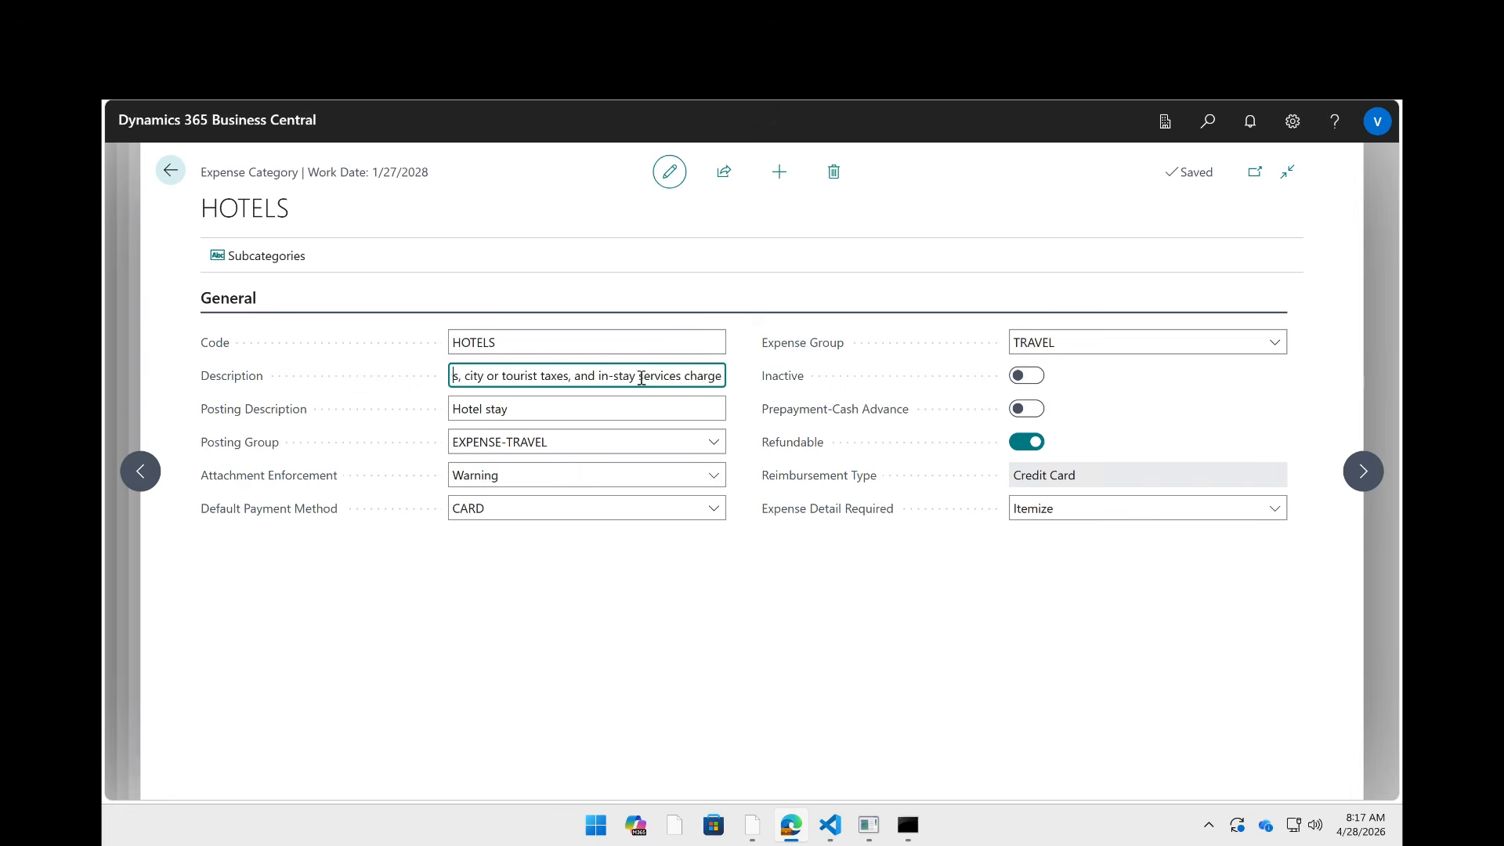
key(Left)
key(Left)
key(Left)
key(Left)
key(Left)
key(Left)
key(Left)
key(Left)
key(Left)
key(Left)
key(Left)
key(Left)
key(Left)
key(Left)
key(Left)
key(Left)
key(Left)
key(Left)
key(Left)
key(Left)
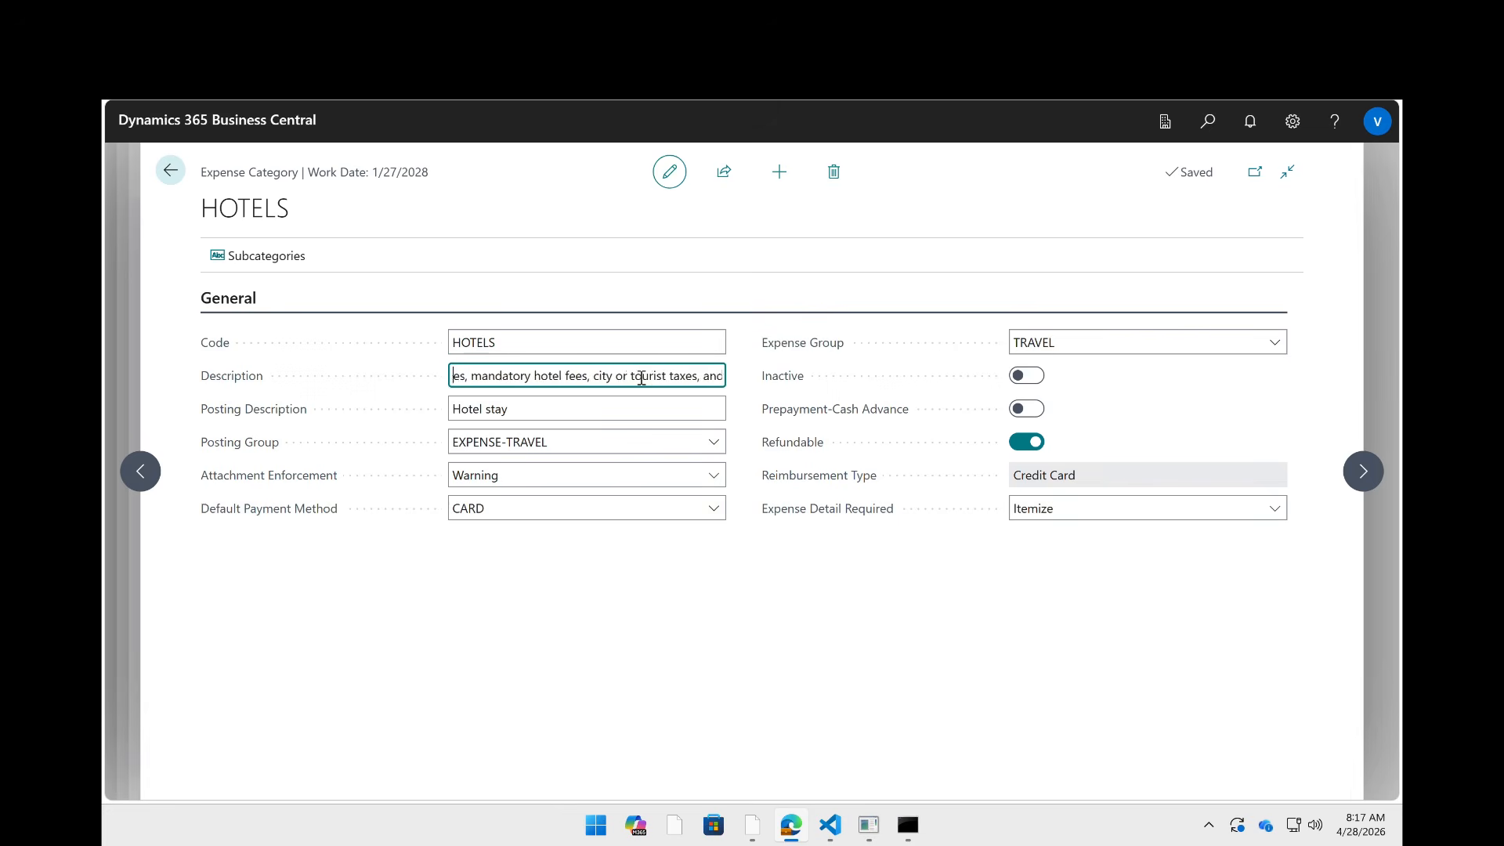
key(Left)
key(Left)
key(Left)
key(Left)
key(Left)
key(Left)
key(Left)
key(Left)
key(Left)
key(Left)
key(Left)
key(Left)
key(Left)
key(Left)
key(Left)
key(Left)
key(Left)
key(Left)
key(Left)
key(Left)
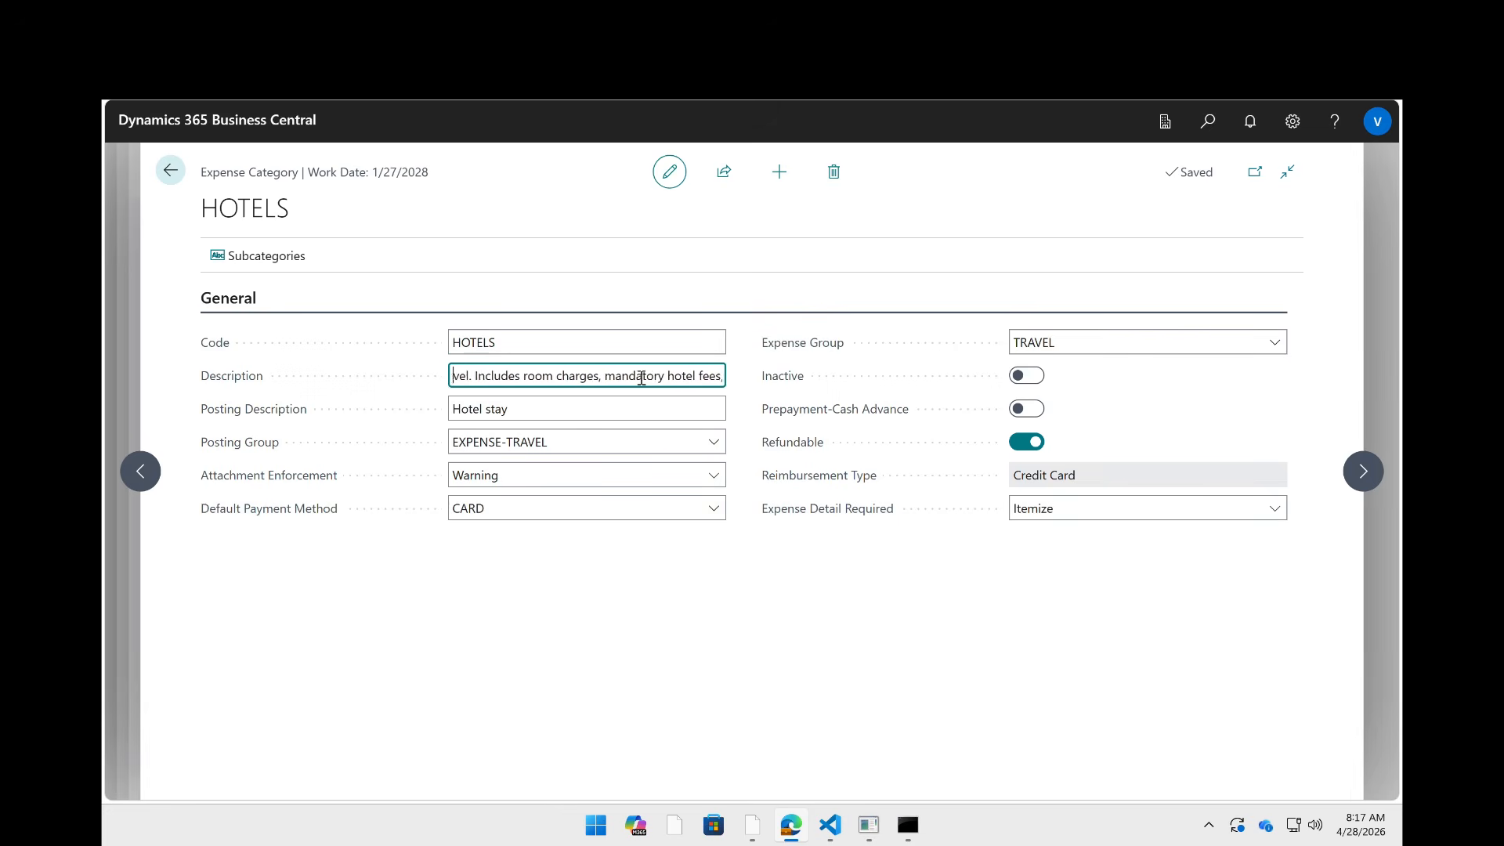
key(Left)
key(Left)
key(Left)
key(Left)
key(Left)
key(Left)
key(Left)
key(Left)
key(Left)
key(Left)
key(Left)
key(Left)
key(Left)
key(Left)
key(Left)
key(Left)
key(Left)
key(Left)
key(Left)
key(Left)
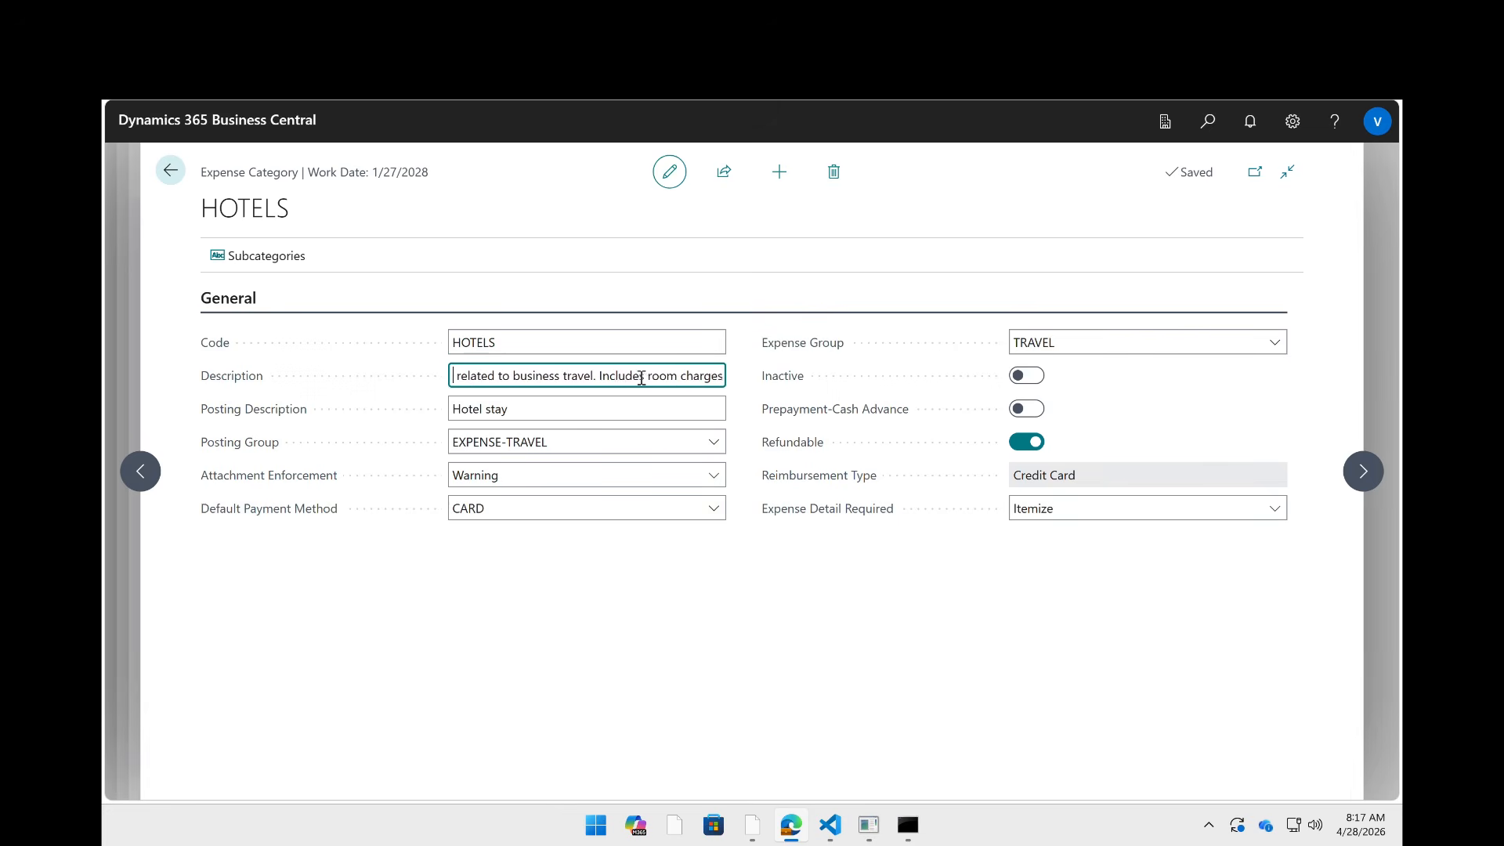
key(Left)
key(Left)
key(Left)
key(Left)
key(Left)
key(Left)
key(Left)
key(Left)
key(Left)
key(Left)
key(Left)
key(Left)
key(Left)
key(Left)
key(Left)
key(Left)
key(Left)
key(Left)
key(Left)
key(Left)
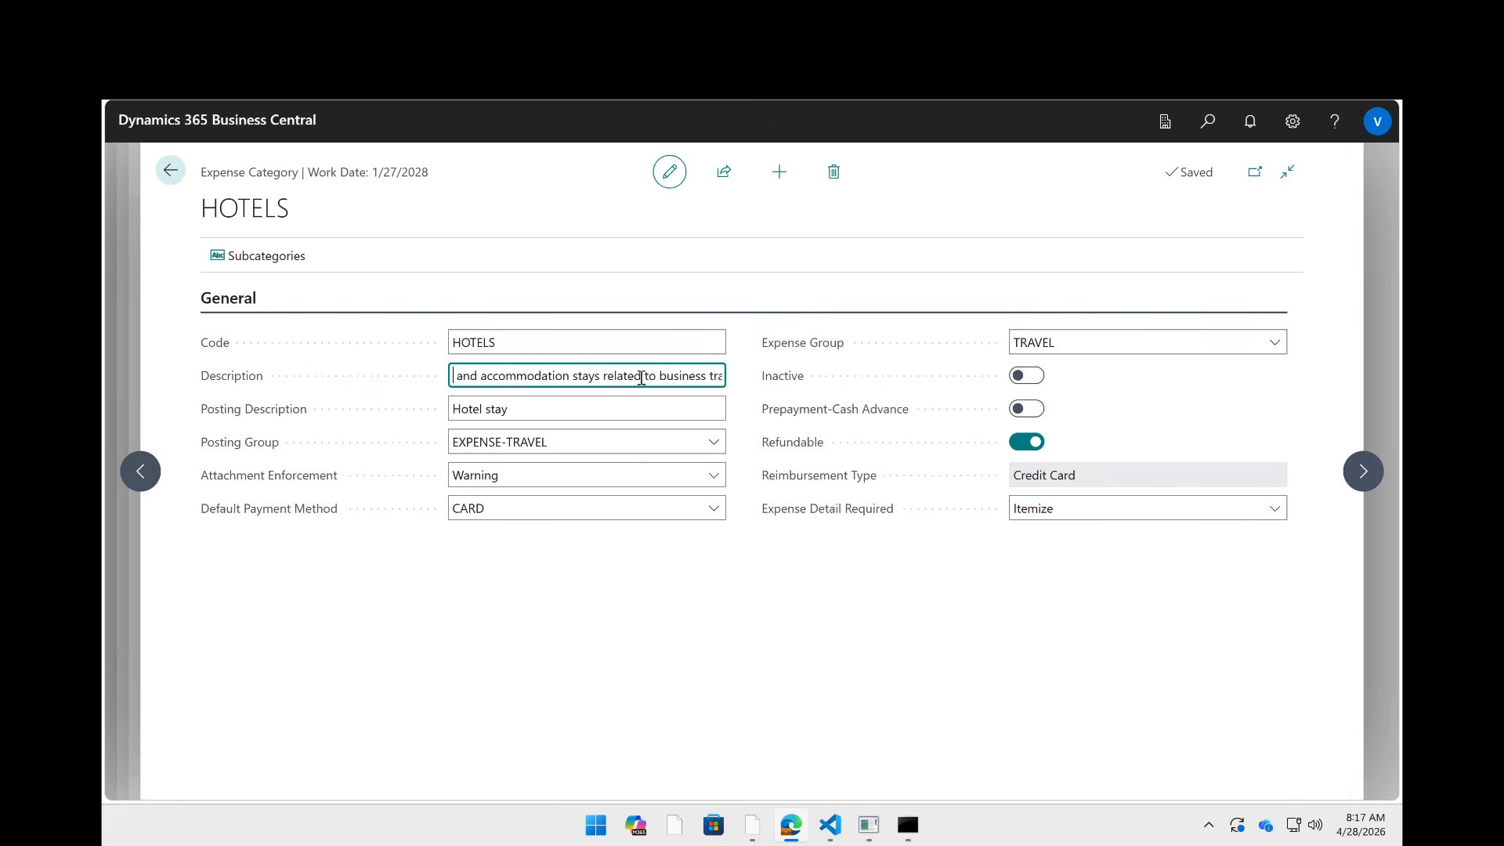
key(Tab)
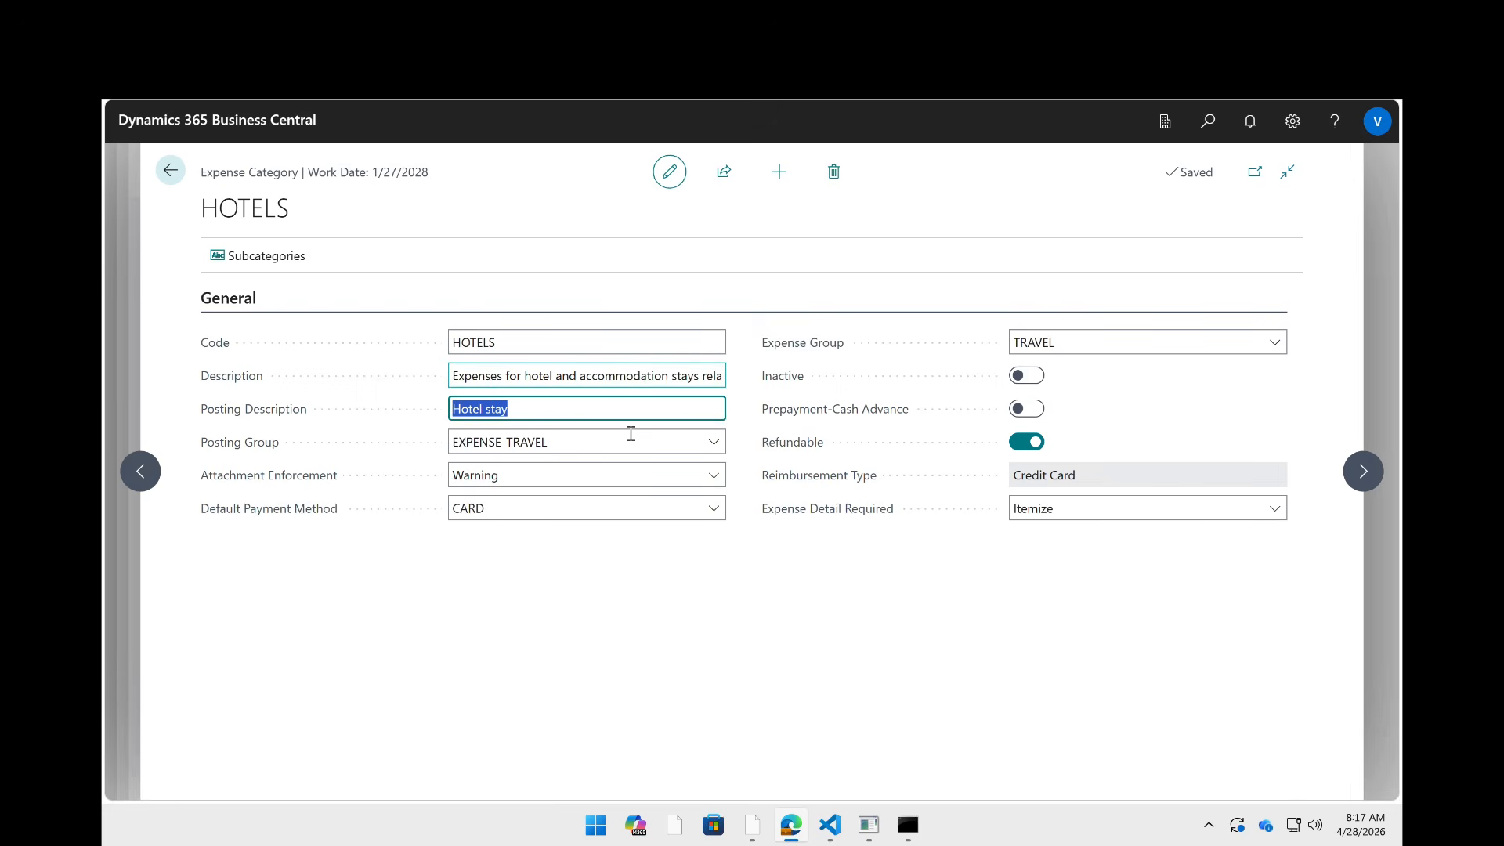
- Show the details of the HOTELS category's posting group, examine its refundable debit and other accounts, and close the details
key(Tab)
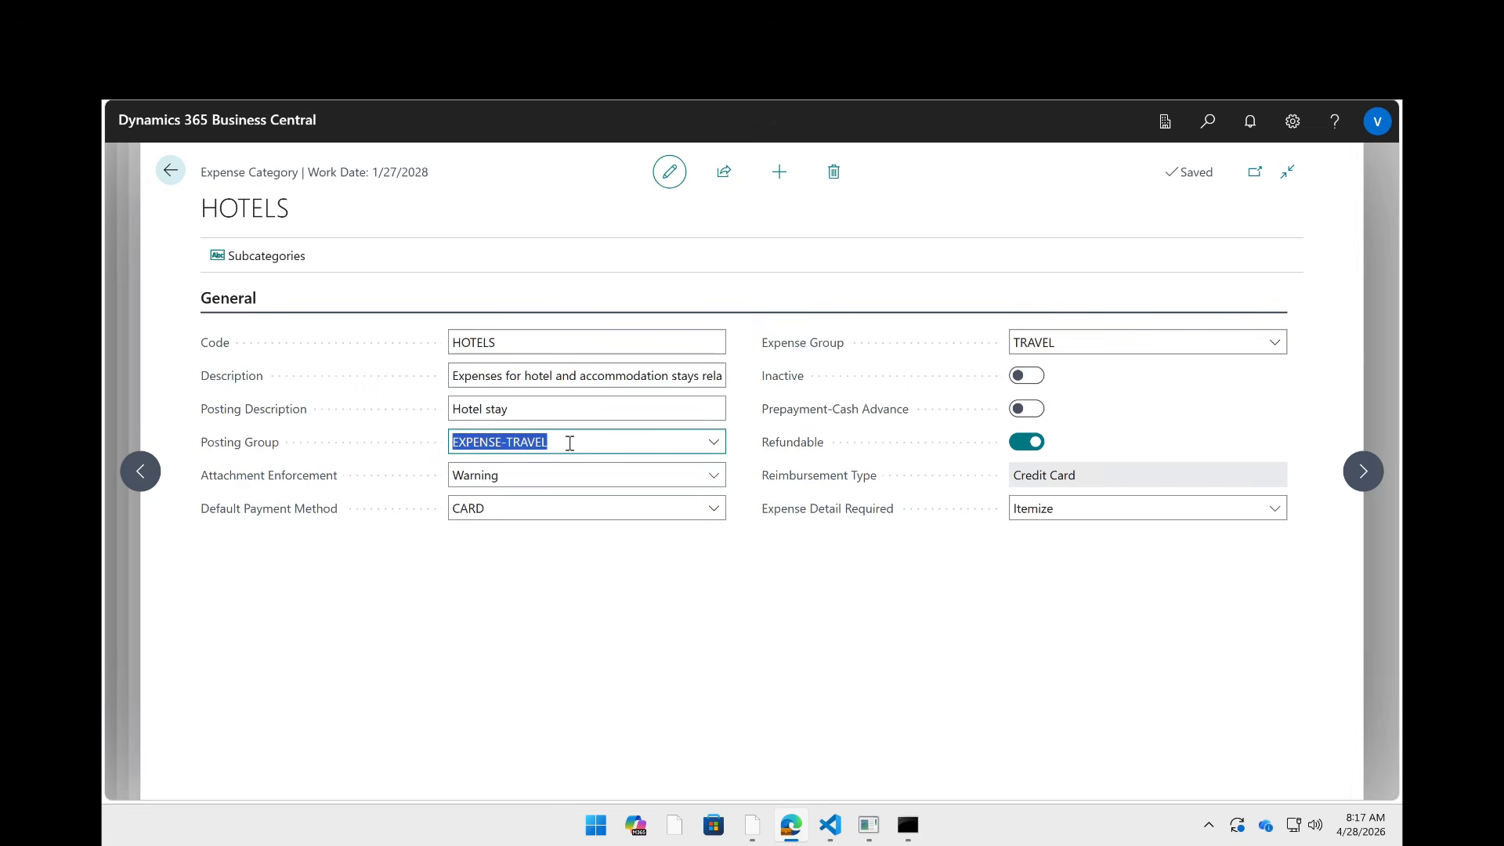
click(719, 445)
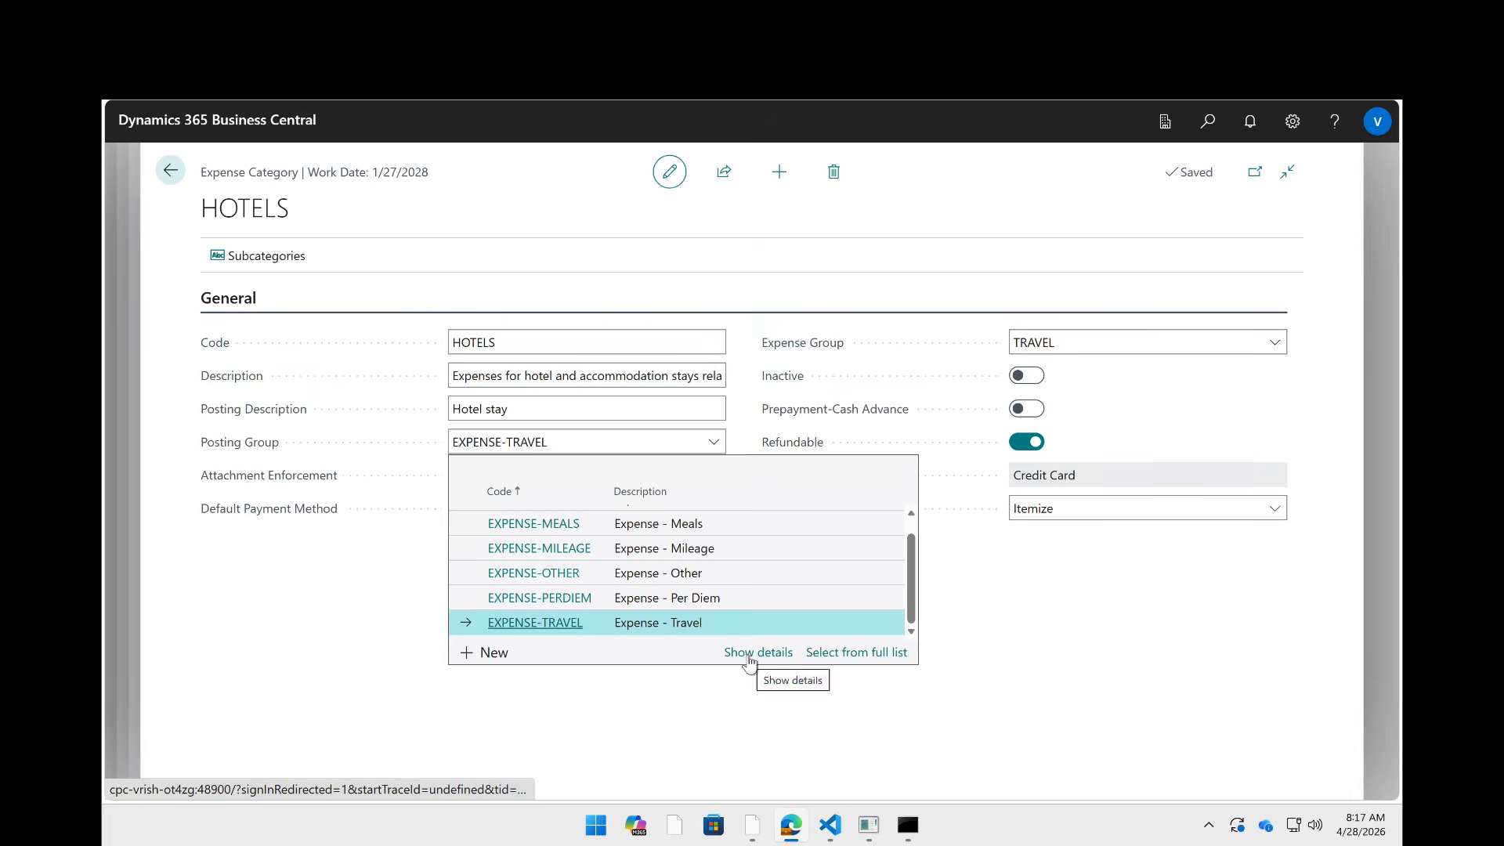
click(750, 658)
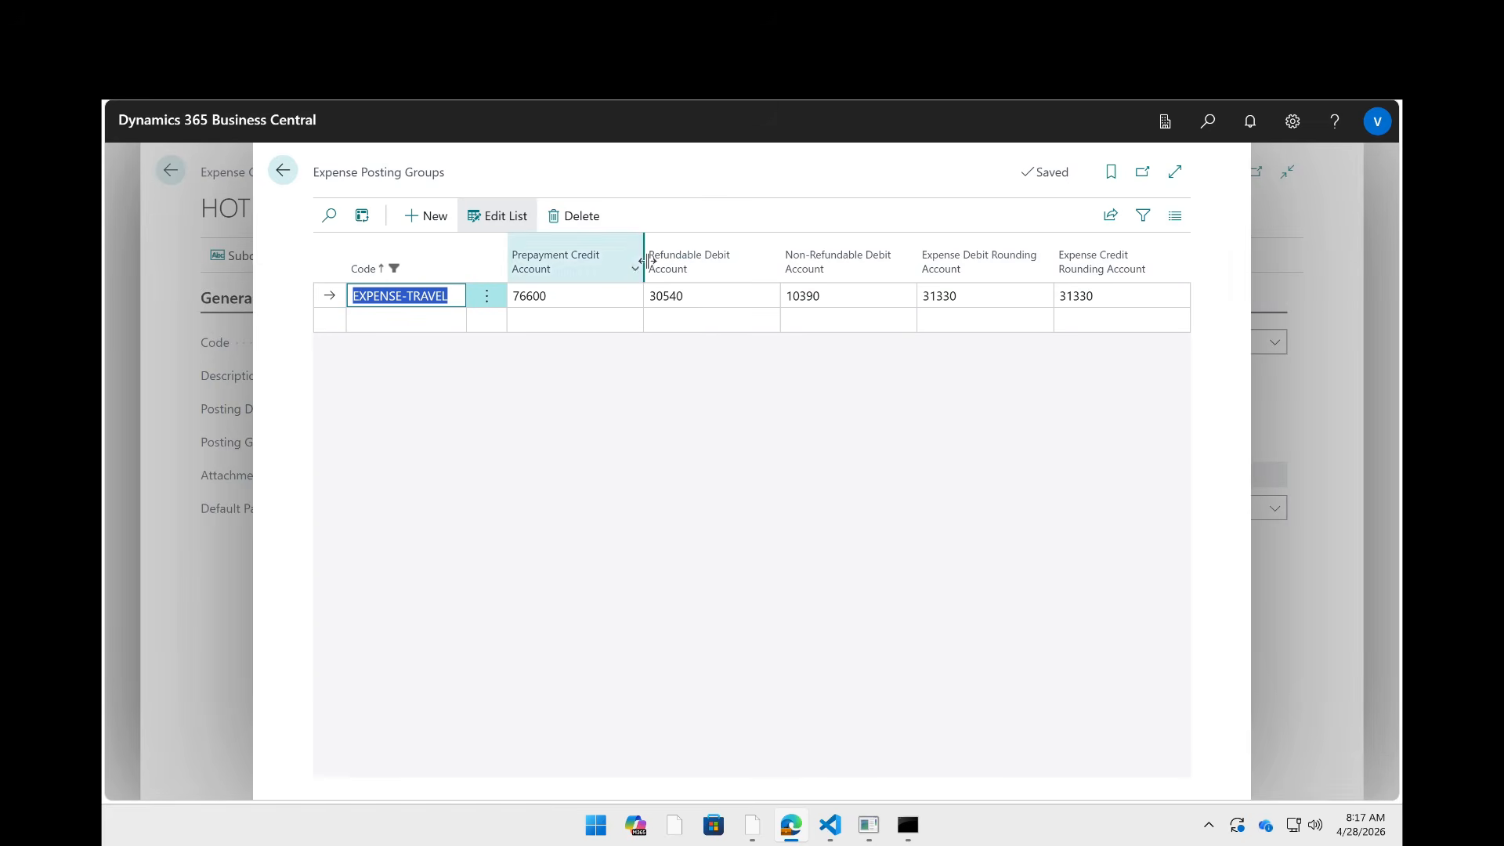
click(692, 301)
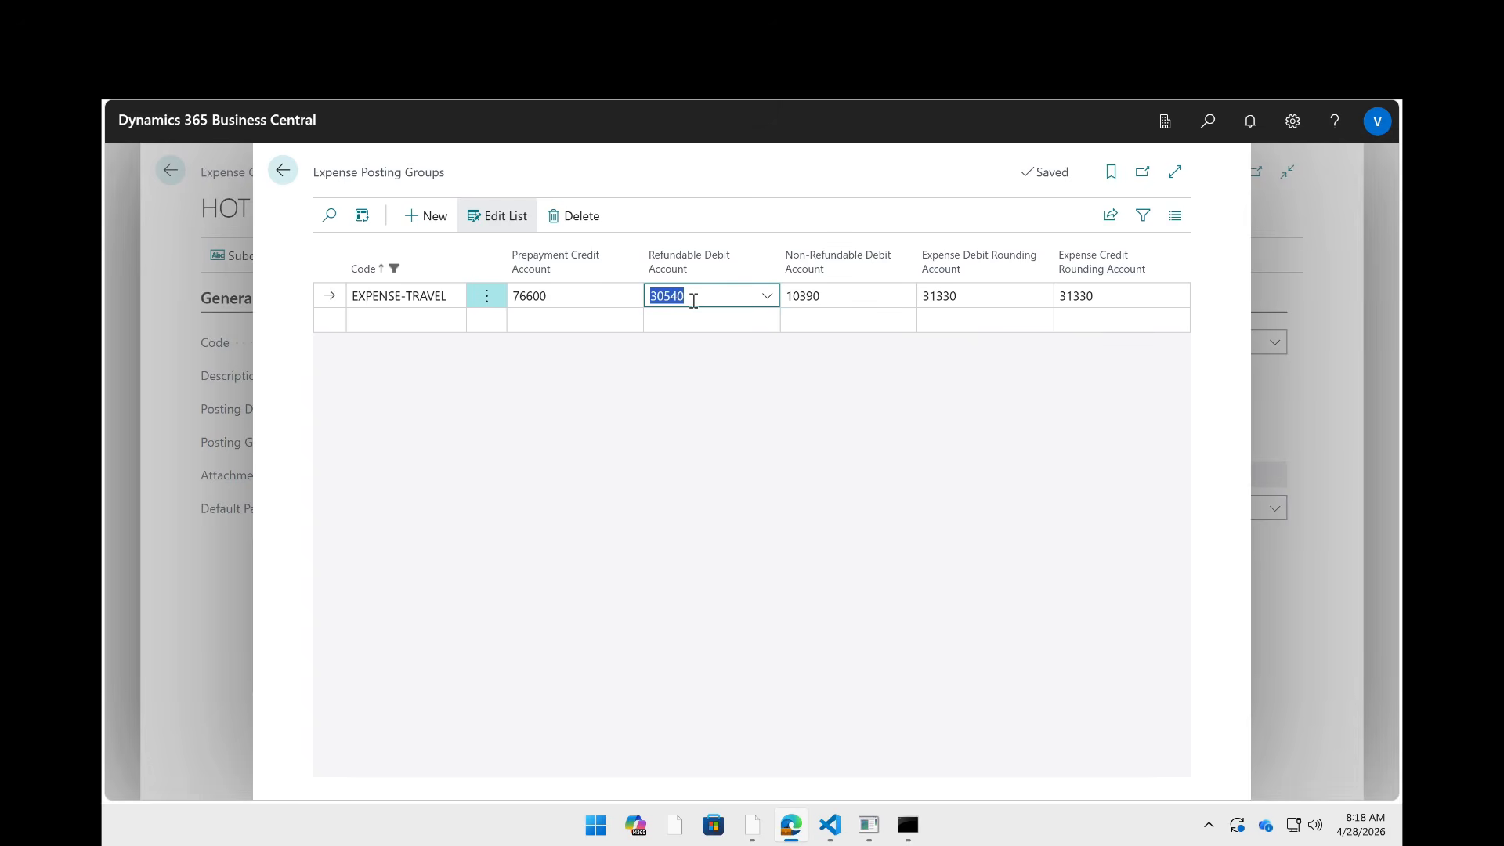
key(Escape)
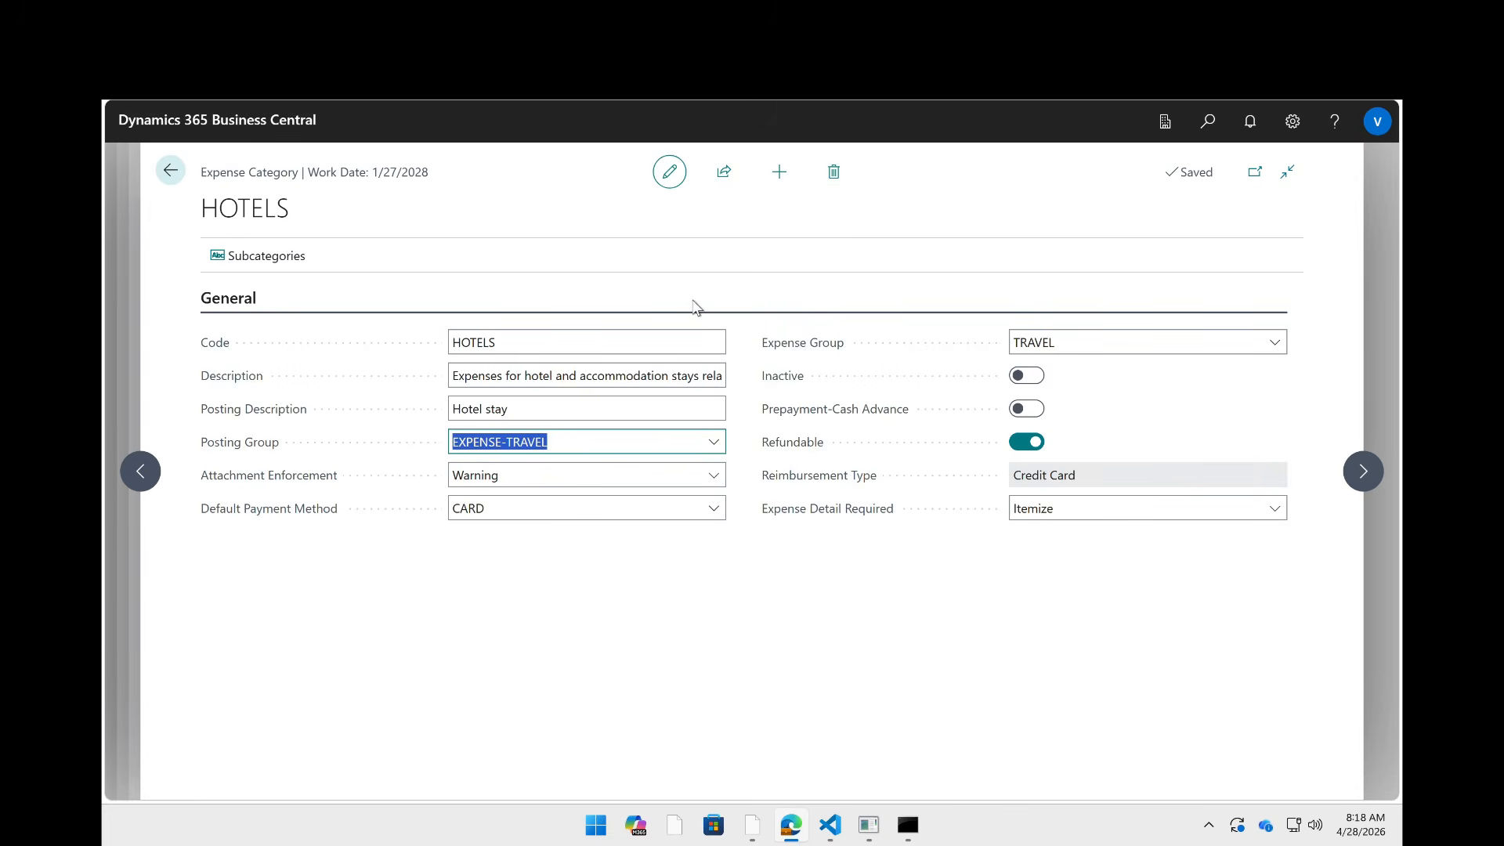
- Return to Expense Agent Setup, examine the accounts assigned to all expense posting groups, and close that list
key(Escape)
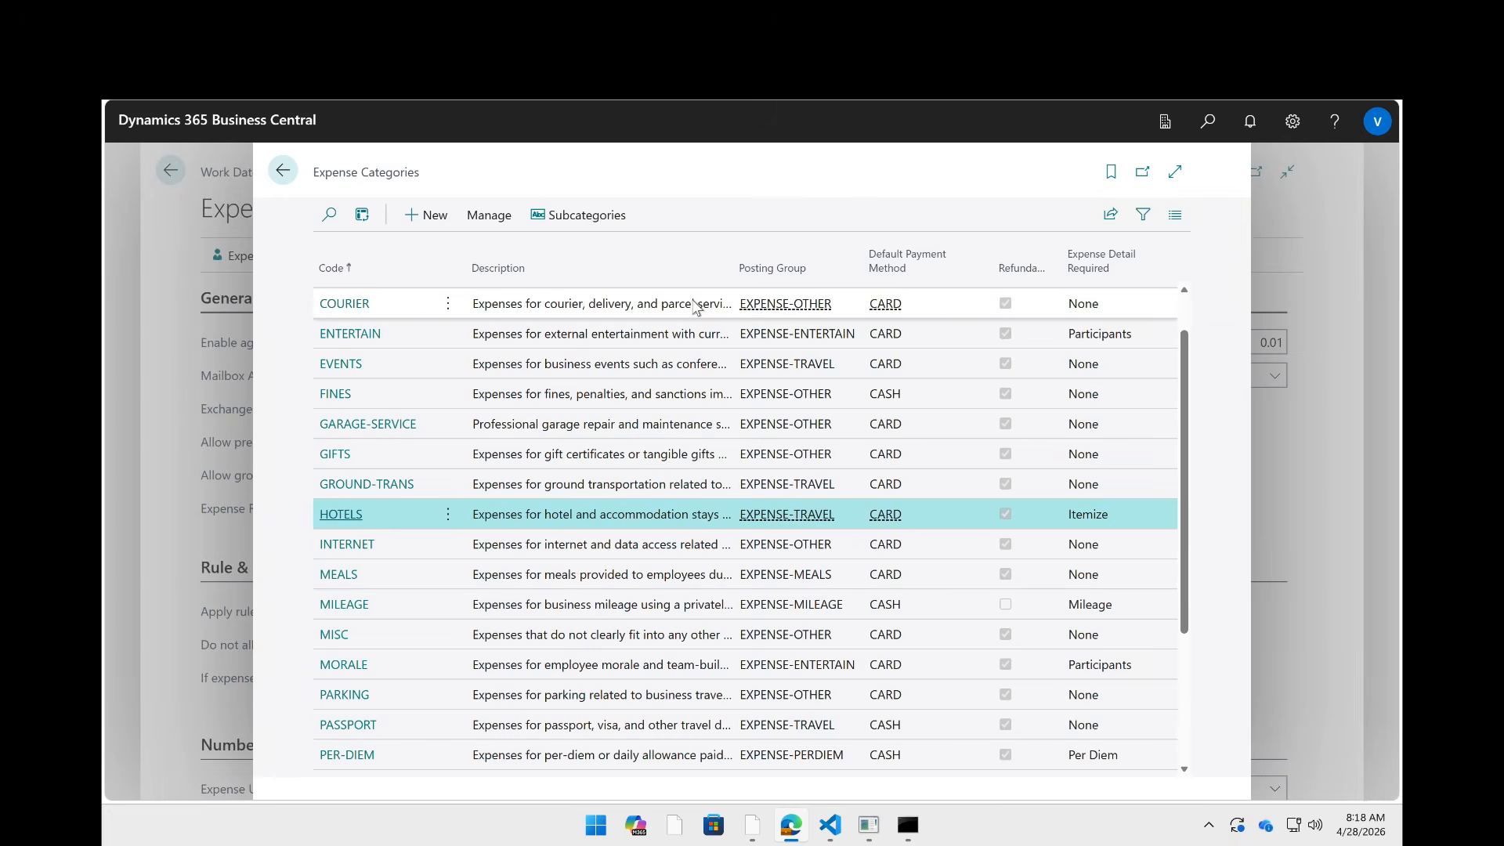
key(Escape)
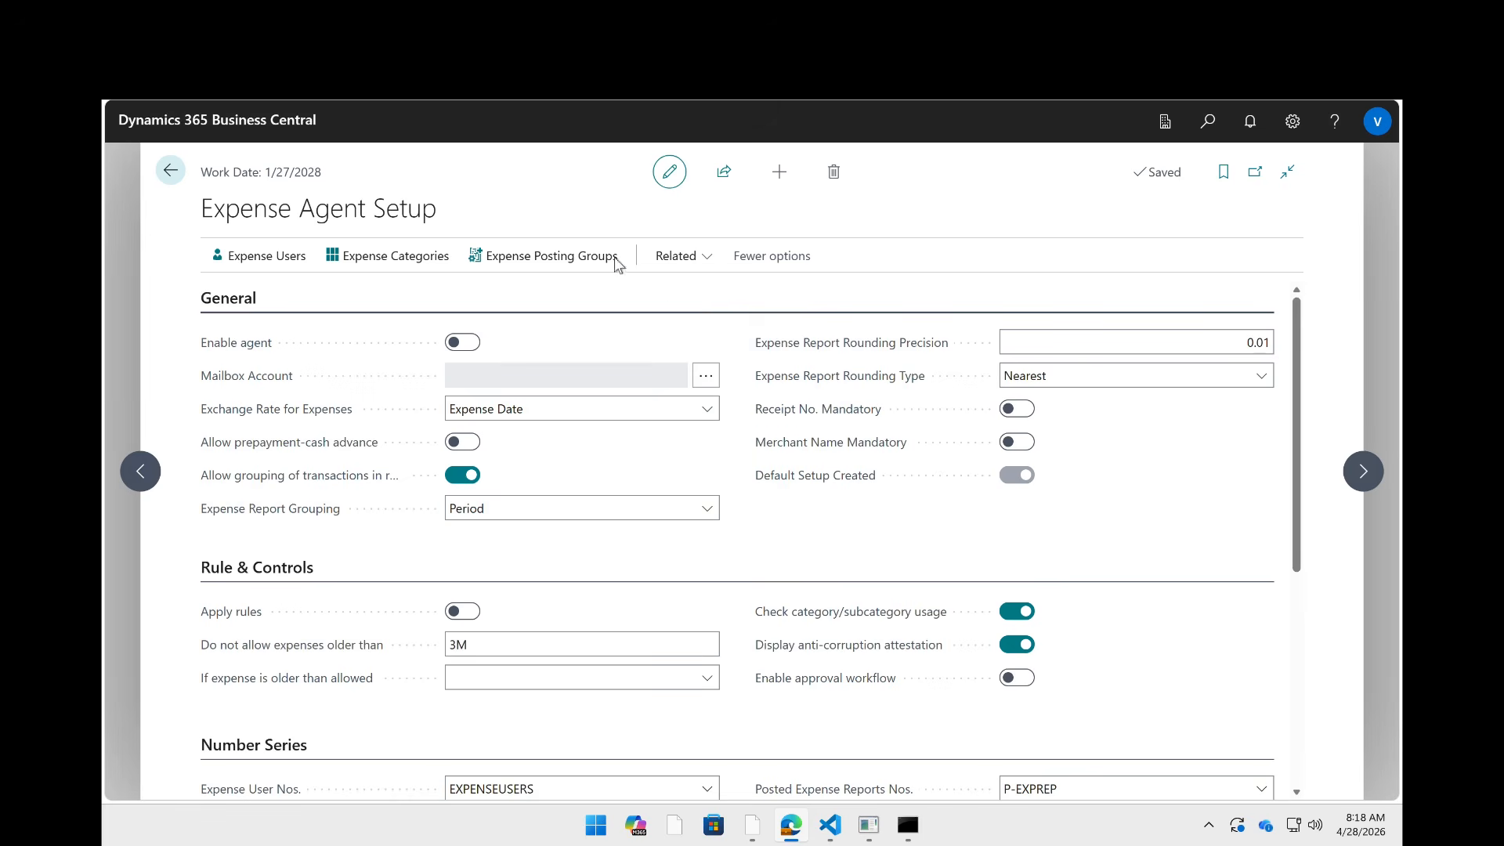
click(562, 255)
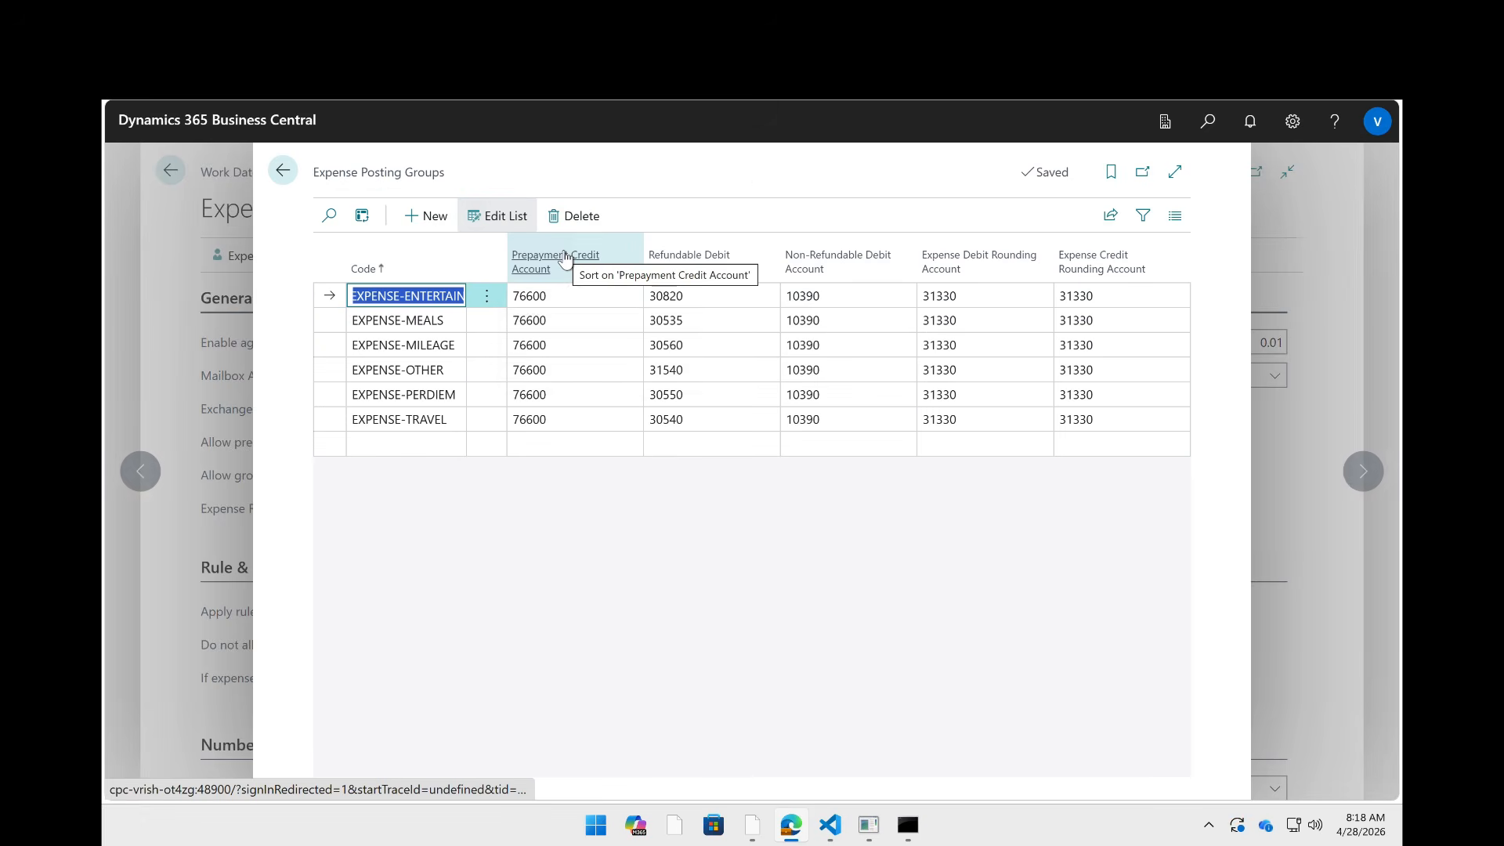
mouse_move(565, 258)
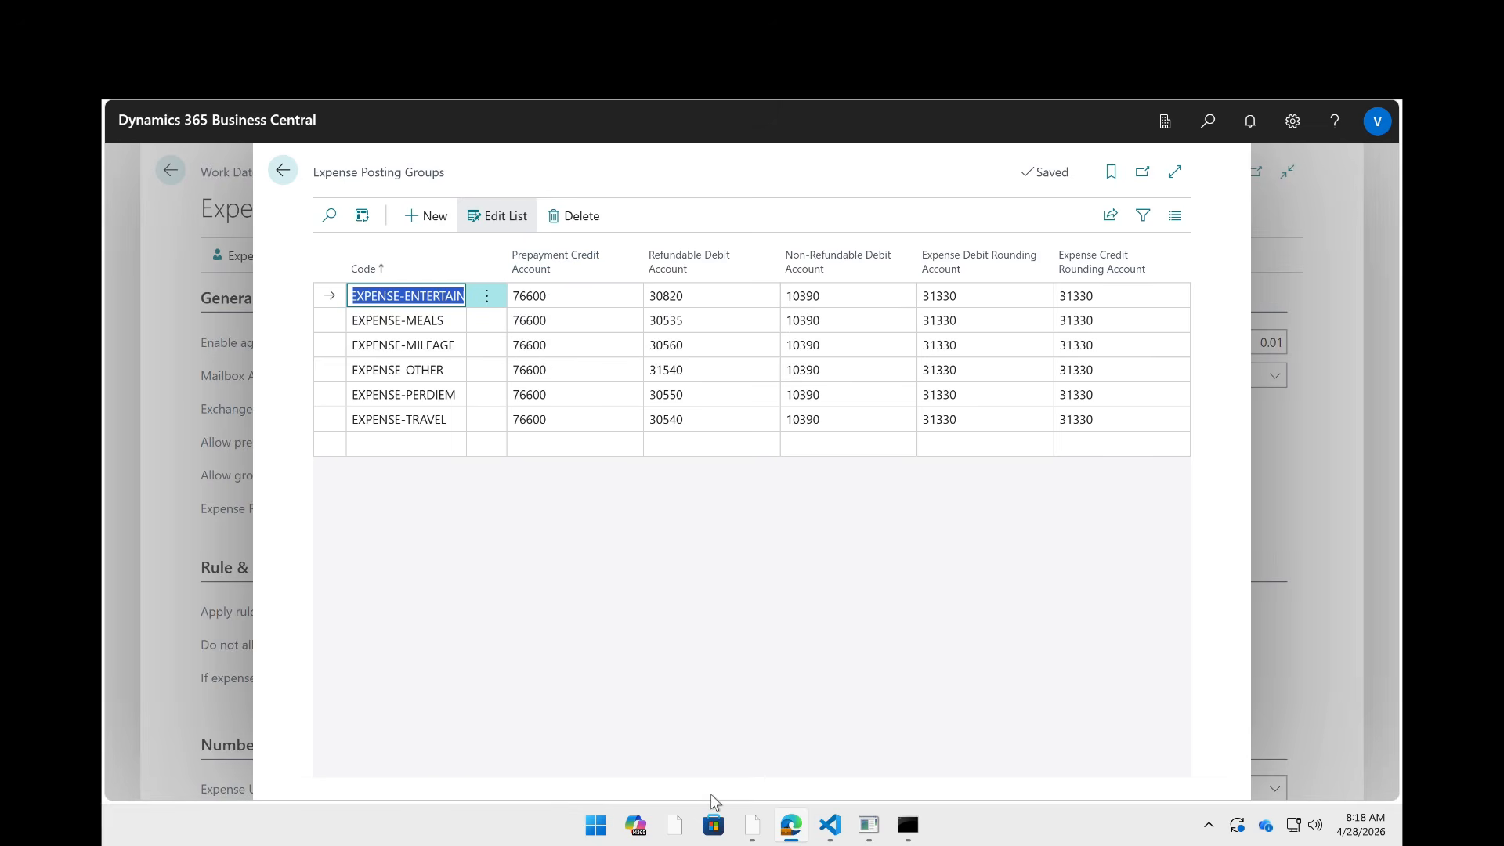
key(Escape)
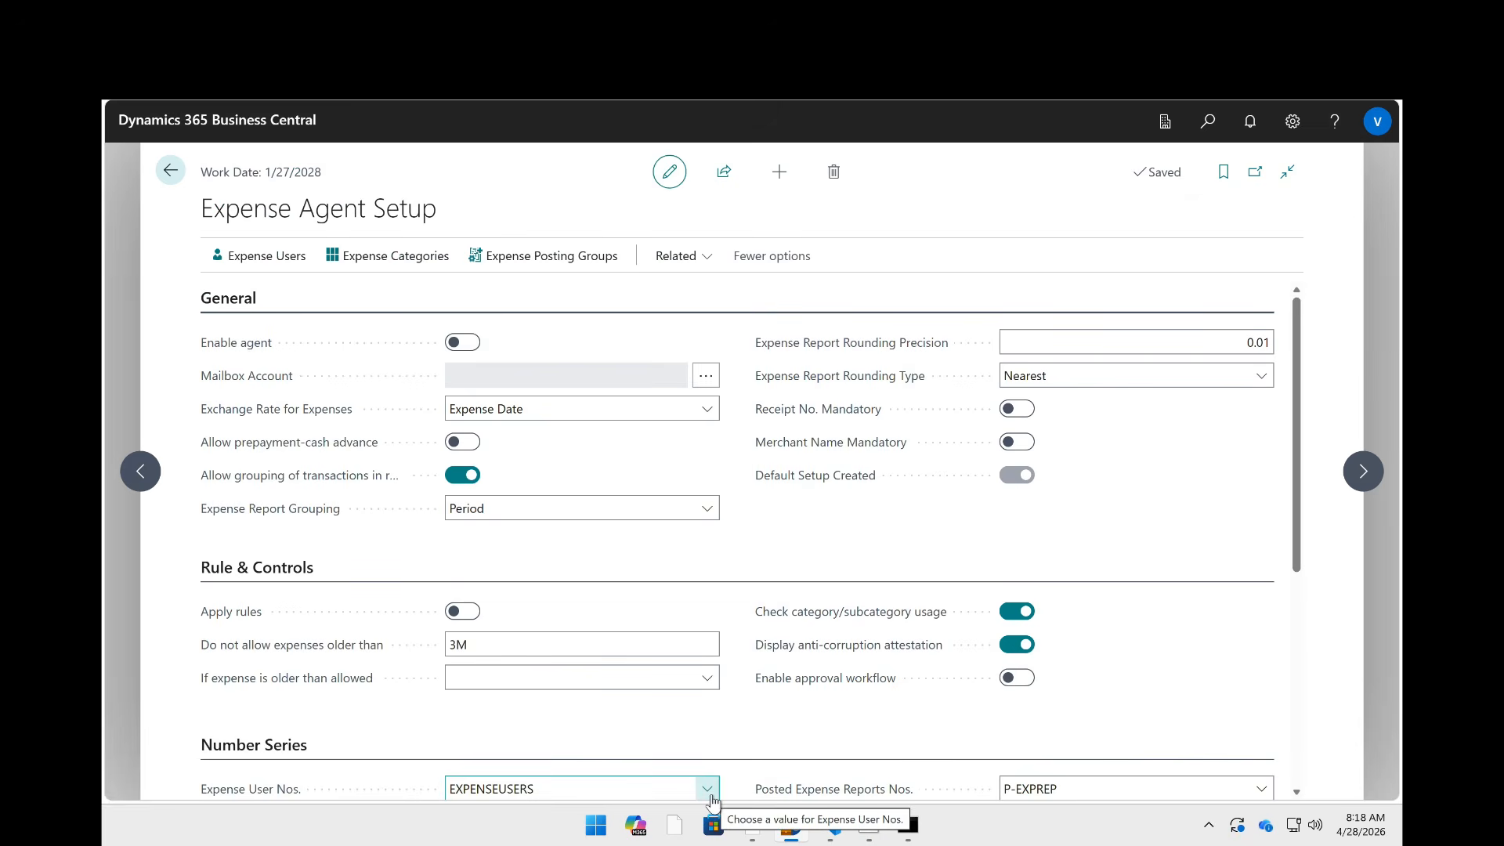
- Look through the related actions, number series, and agent access control on Expense Agent Setup, and expand the Allowance section to examine its settings
click(689, 257)
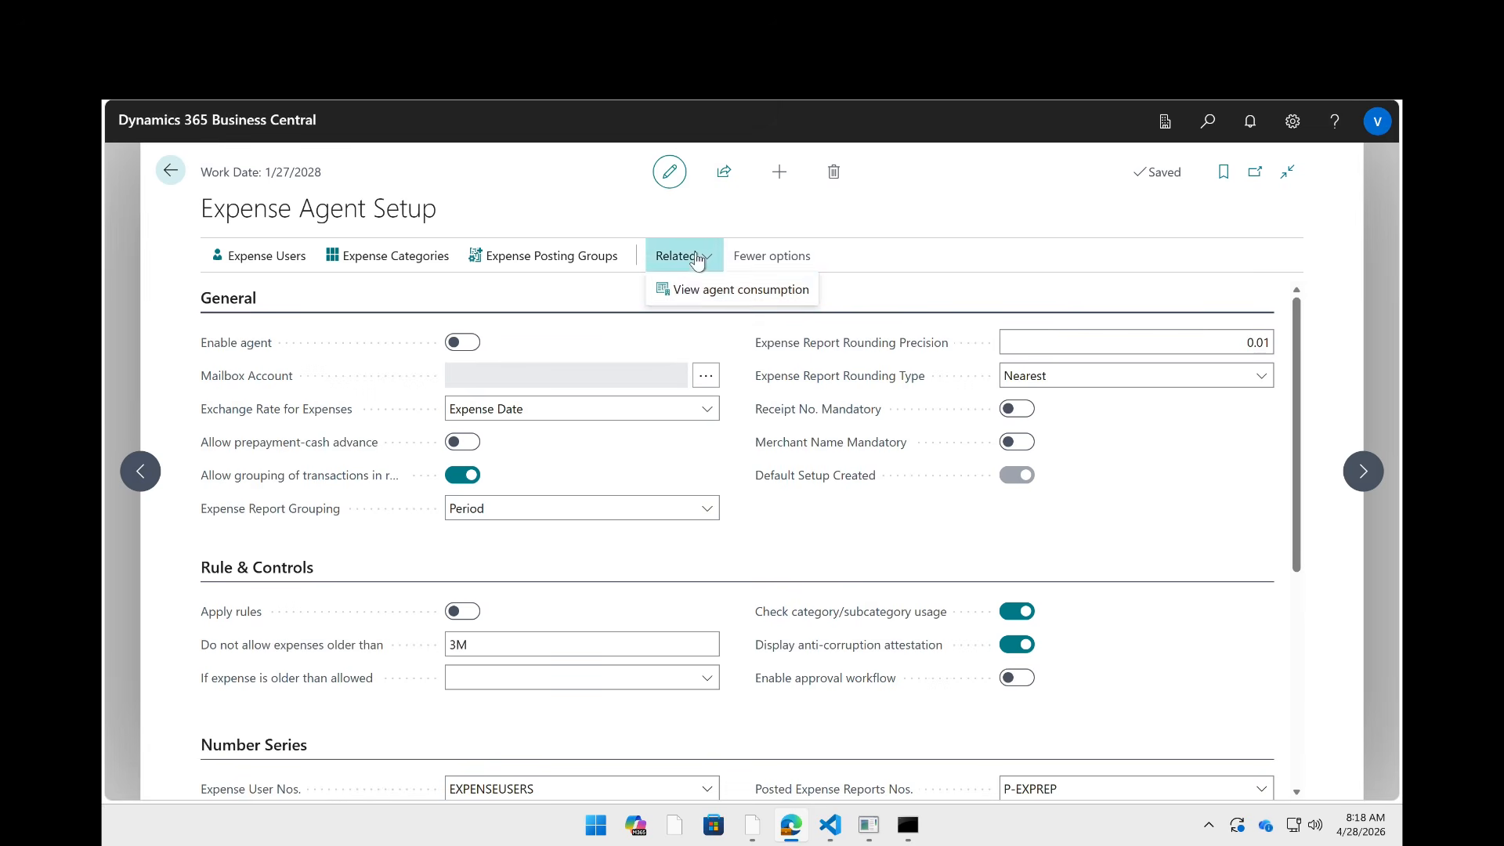
click(816, 559)
scroll(819, 564, down, 5)
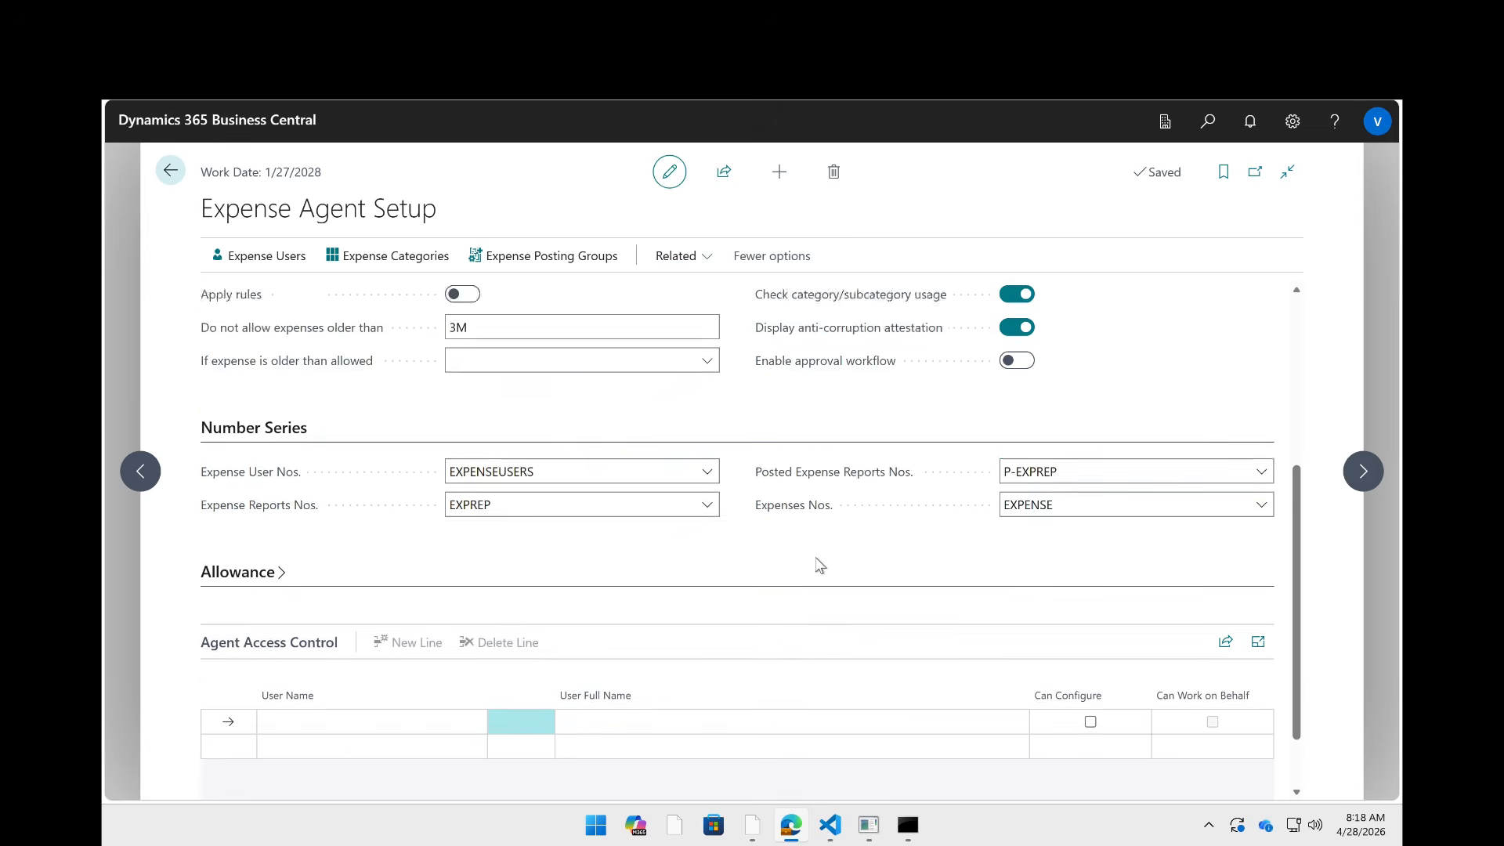
scroll(818, 564, up, 6)
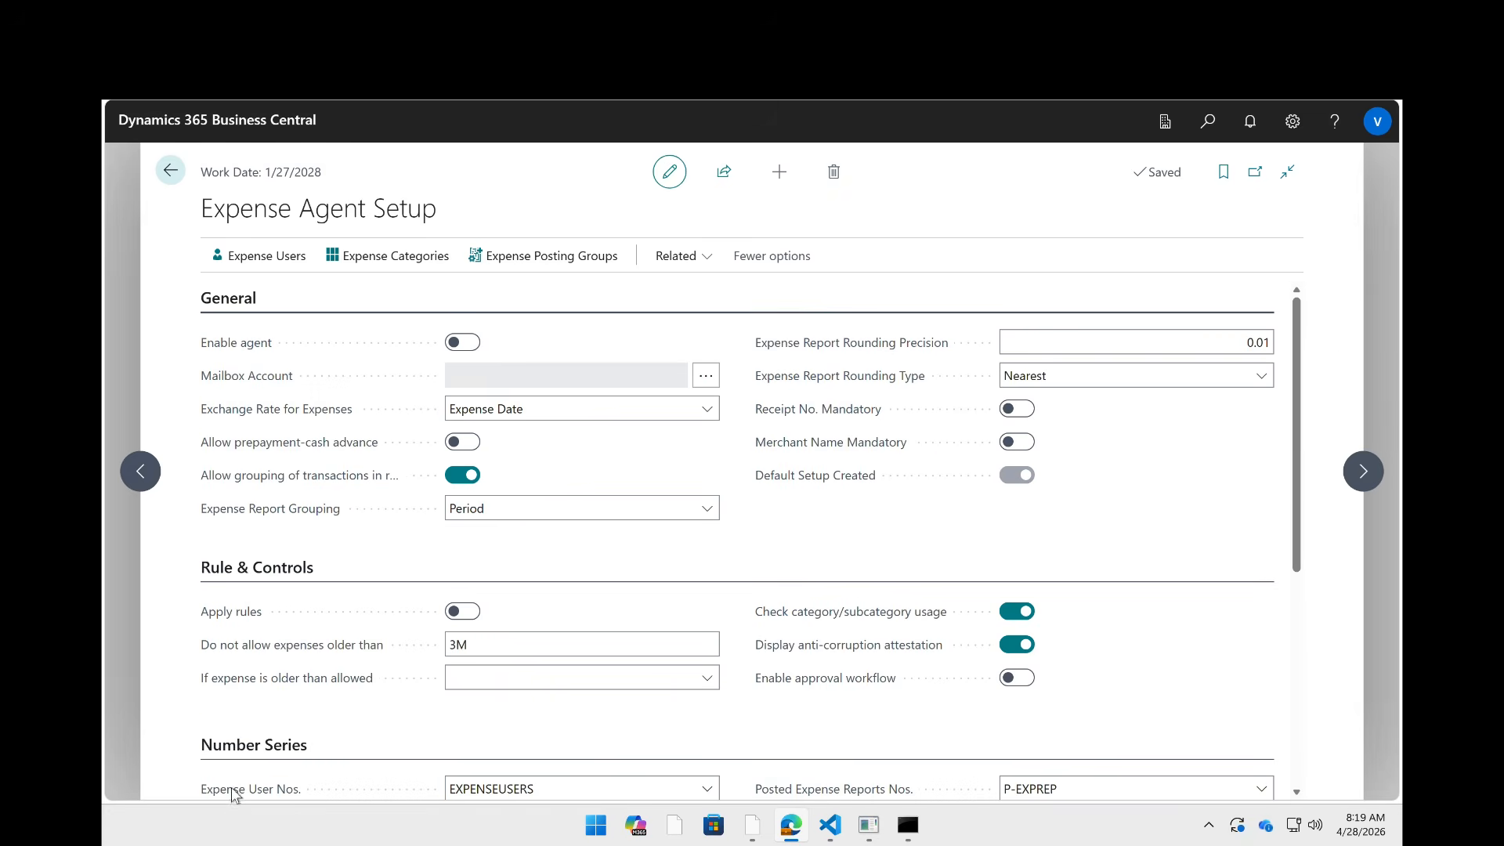
scroll(300, 701, down, 2)
scroll(298, 705, down, 1)
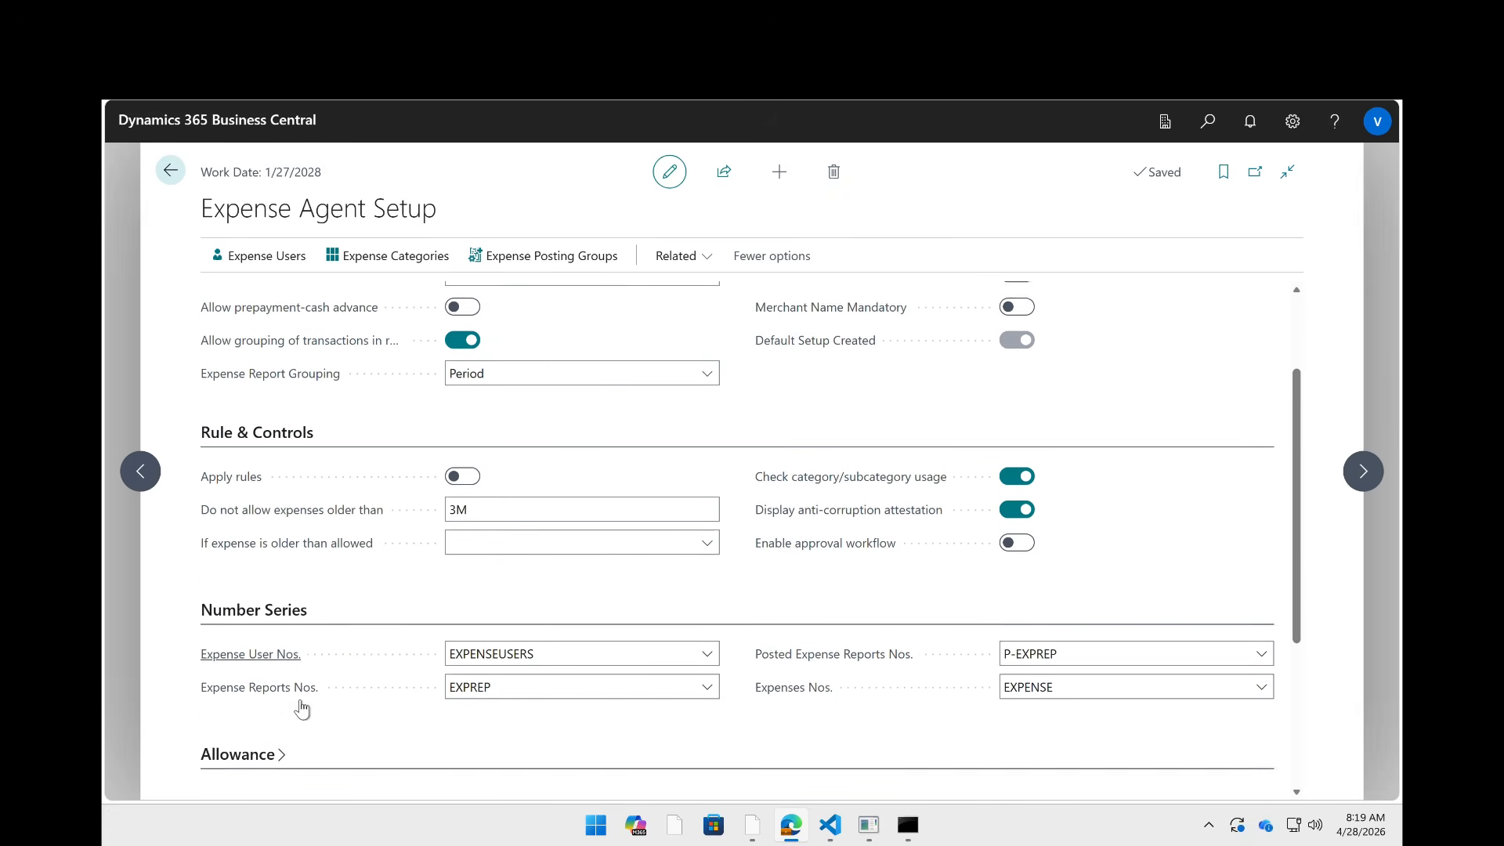
click(240, 750)
scroll(378, 685, down, 5)
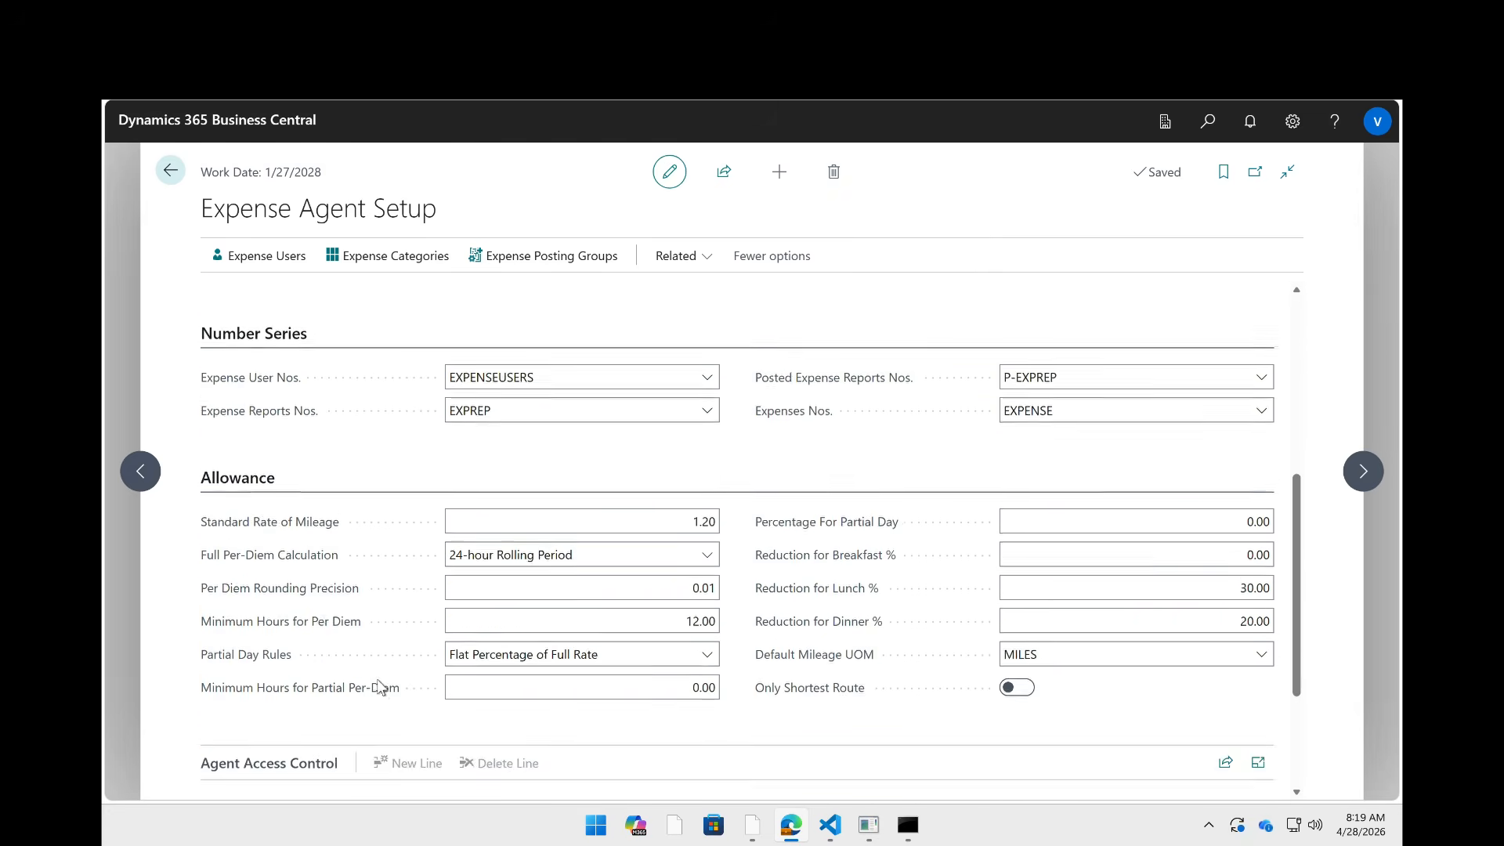
scroll(381, 687, up, 8)
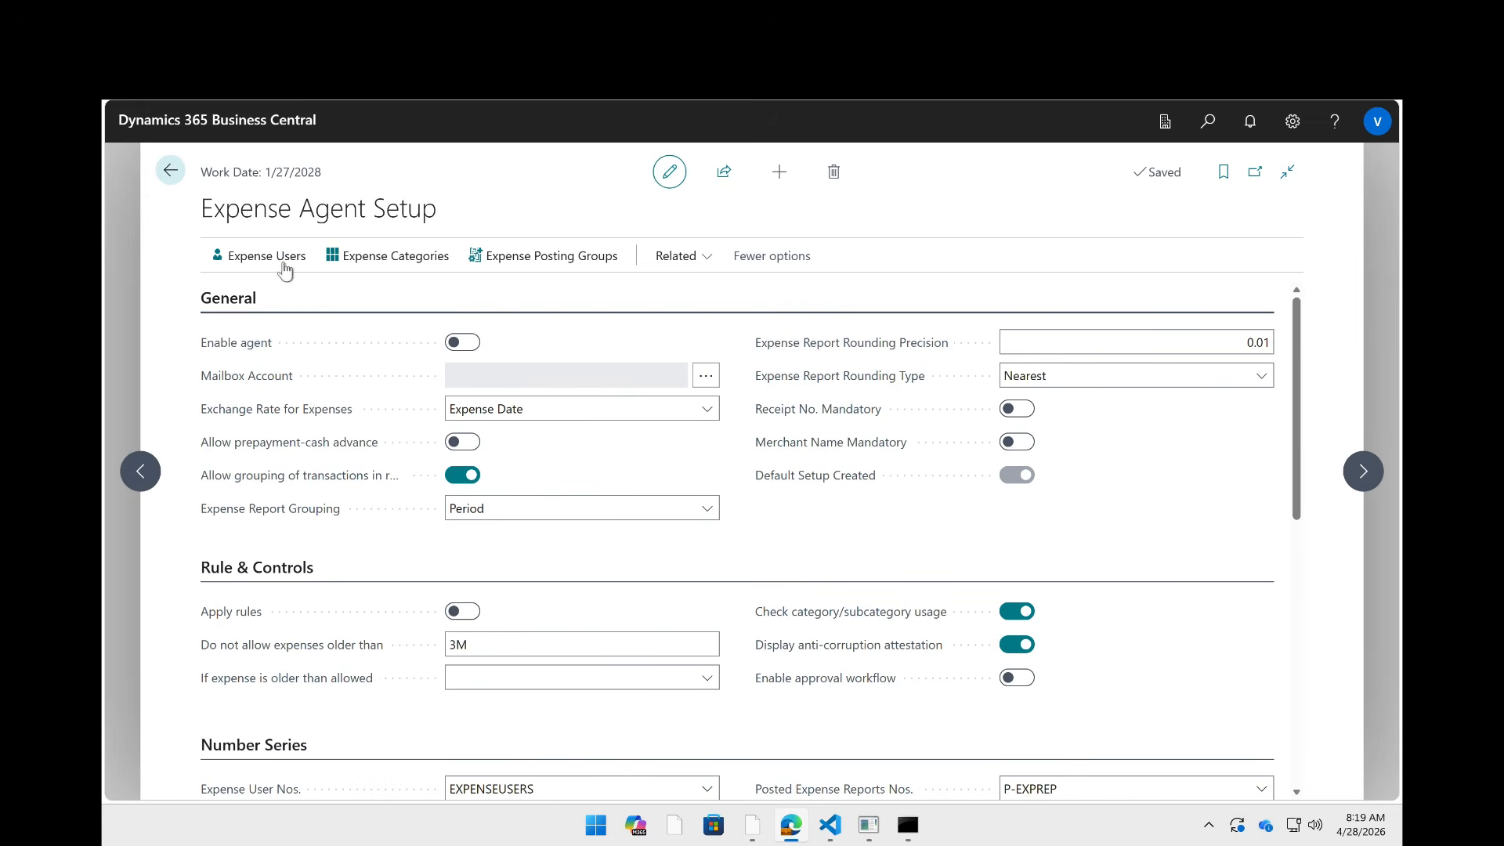
- Open the ENTERTAIN expense category and examine the available attachment enforcement options without changing the selection
click(384, 259)
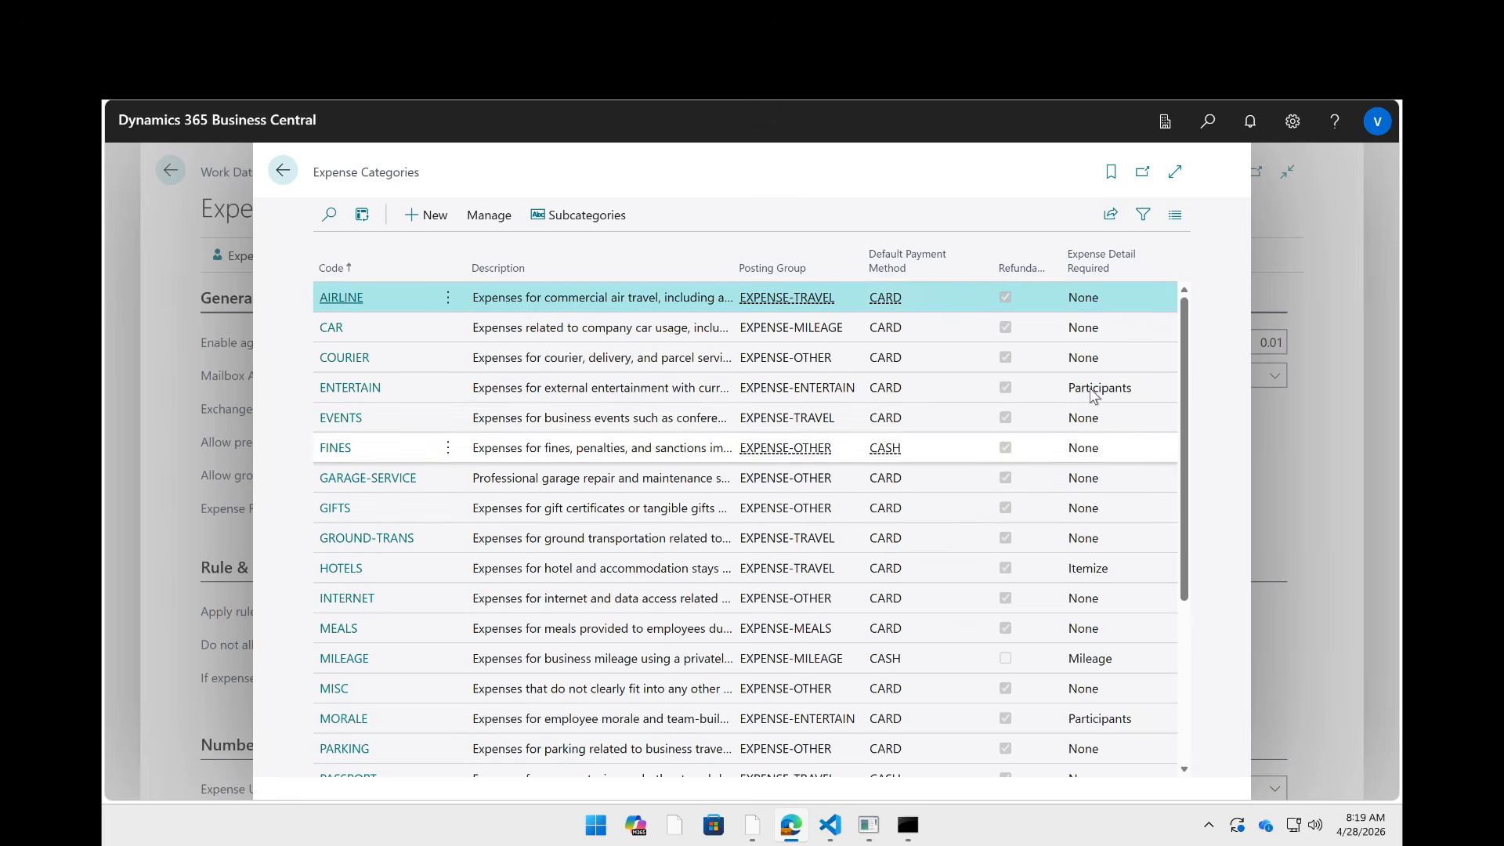
click(353, 390)
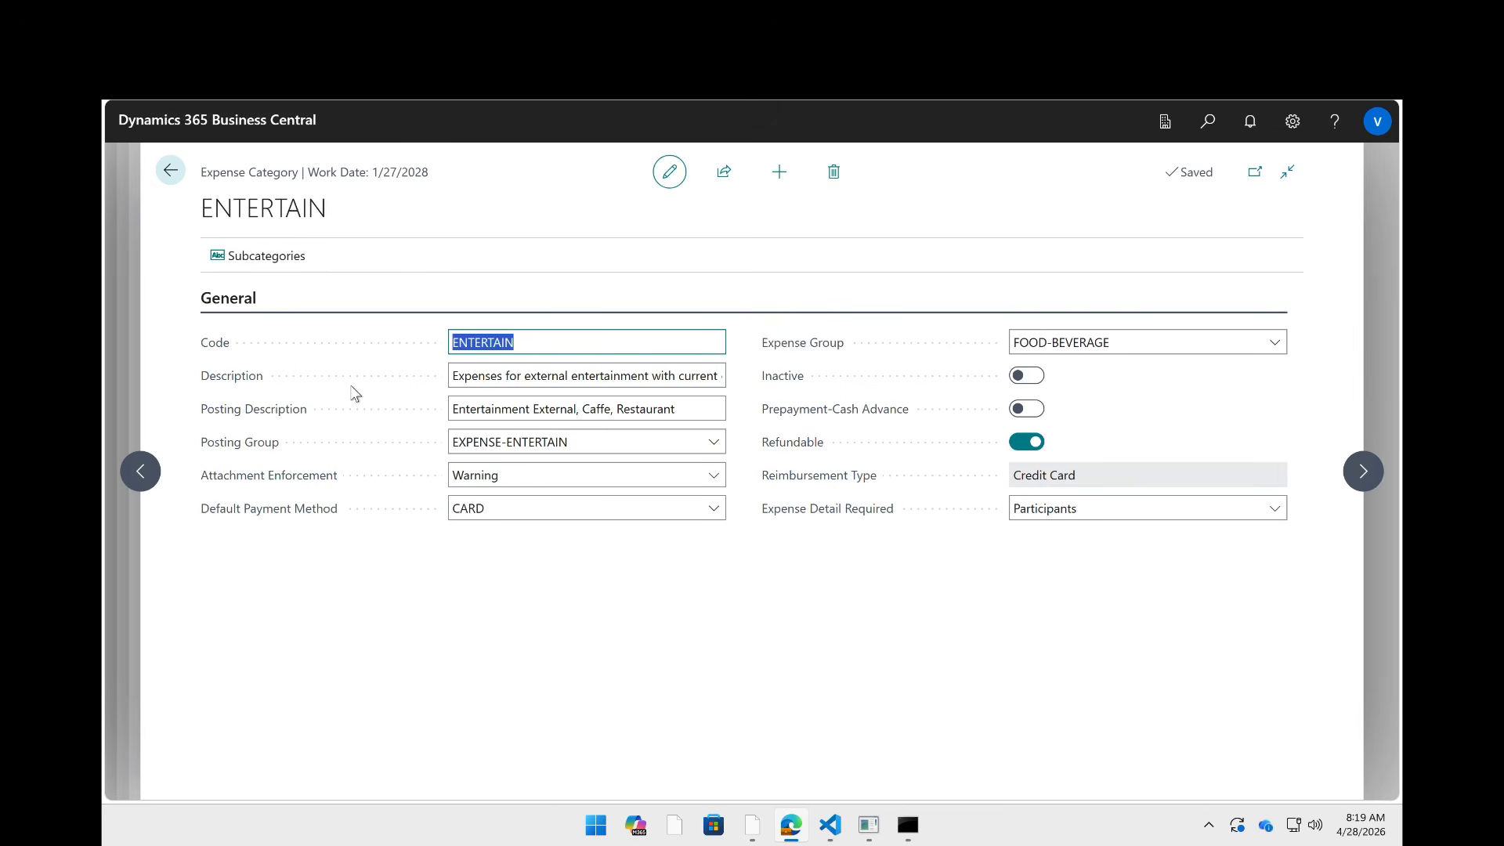
click(605, 480)
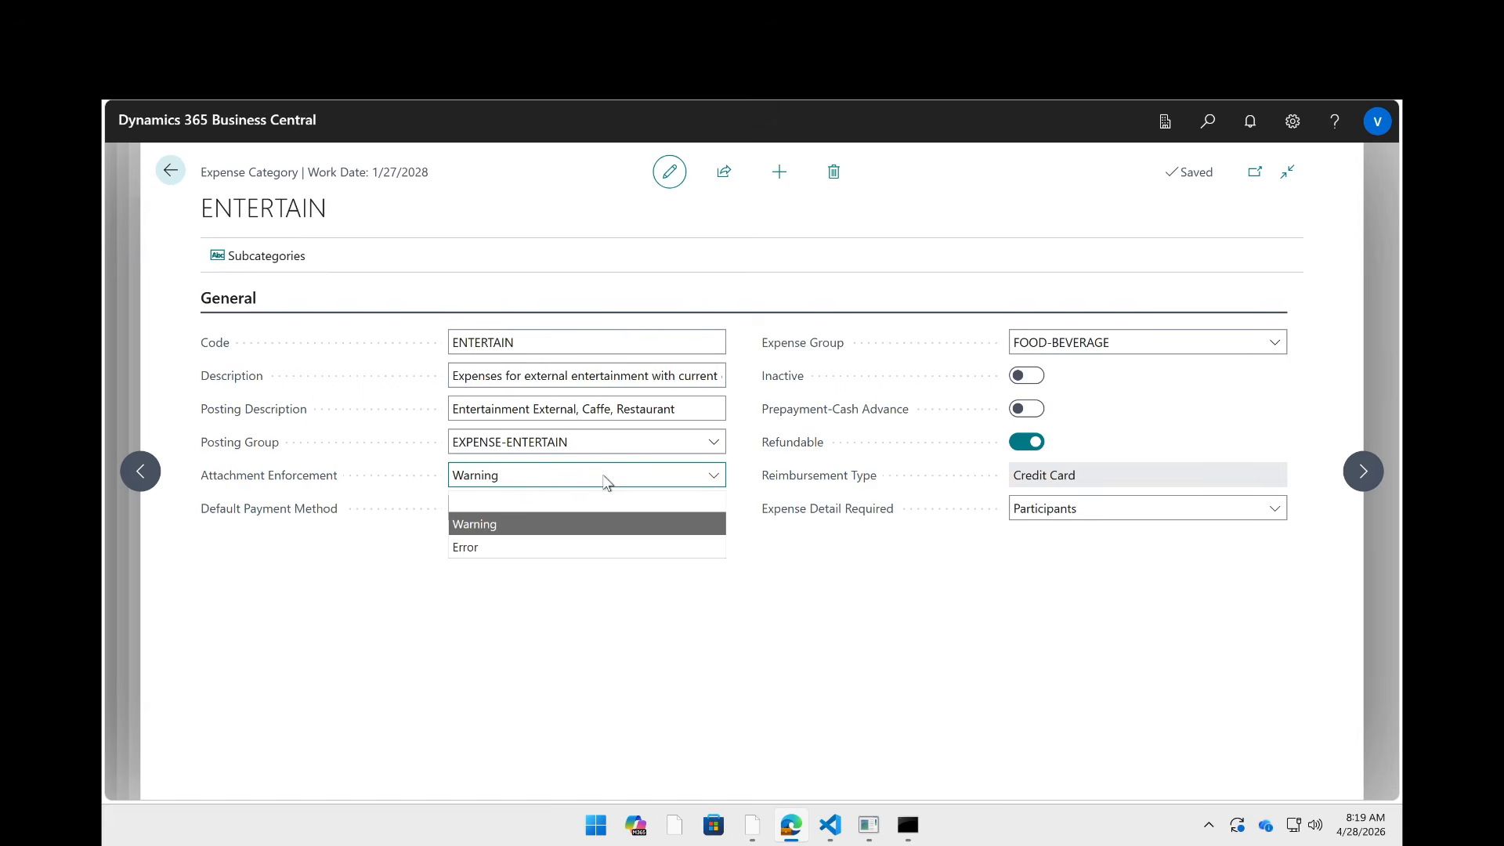
click(438, 666)
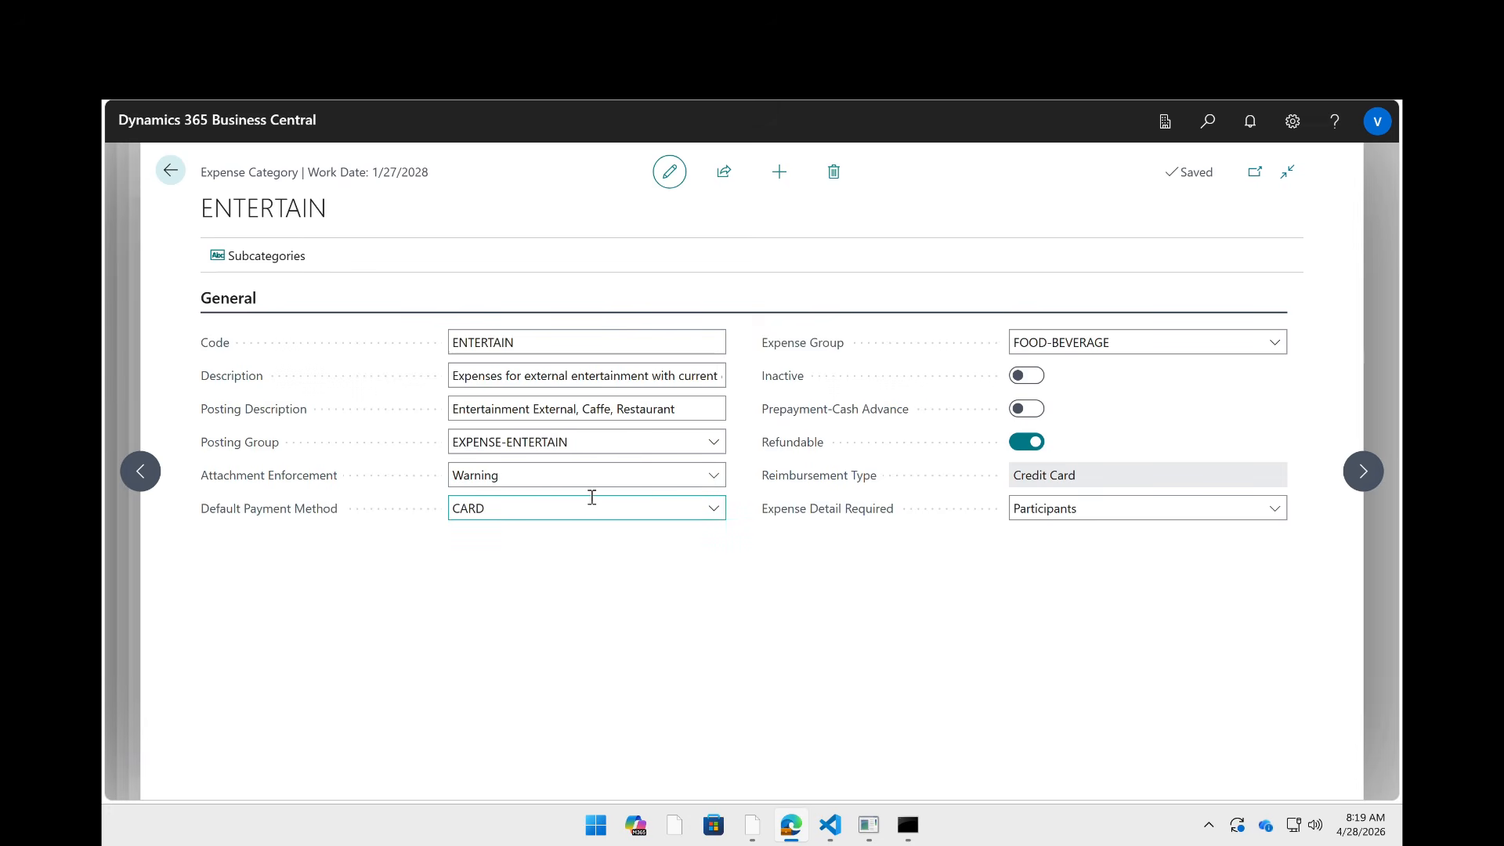
- Open the full list of payment methods from ENTERTAIN's default payment method, make it editable, and examine the reimbursement type options for BANK
click(643, 508)
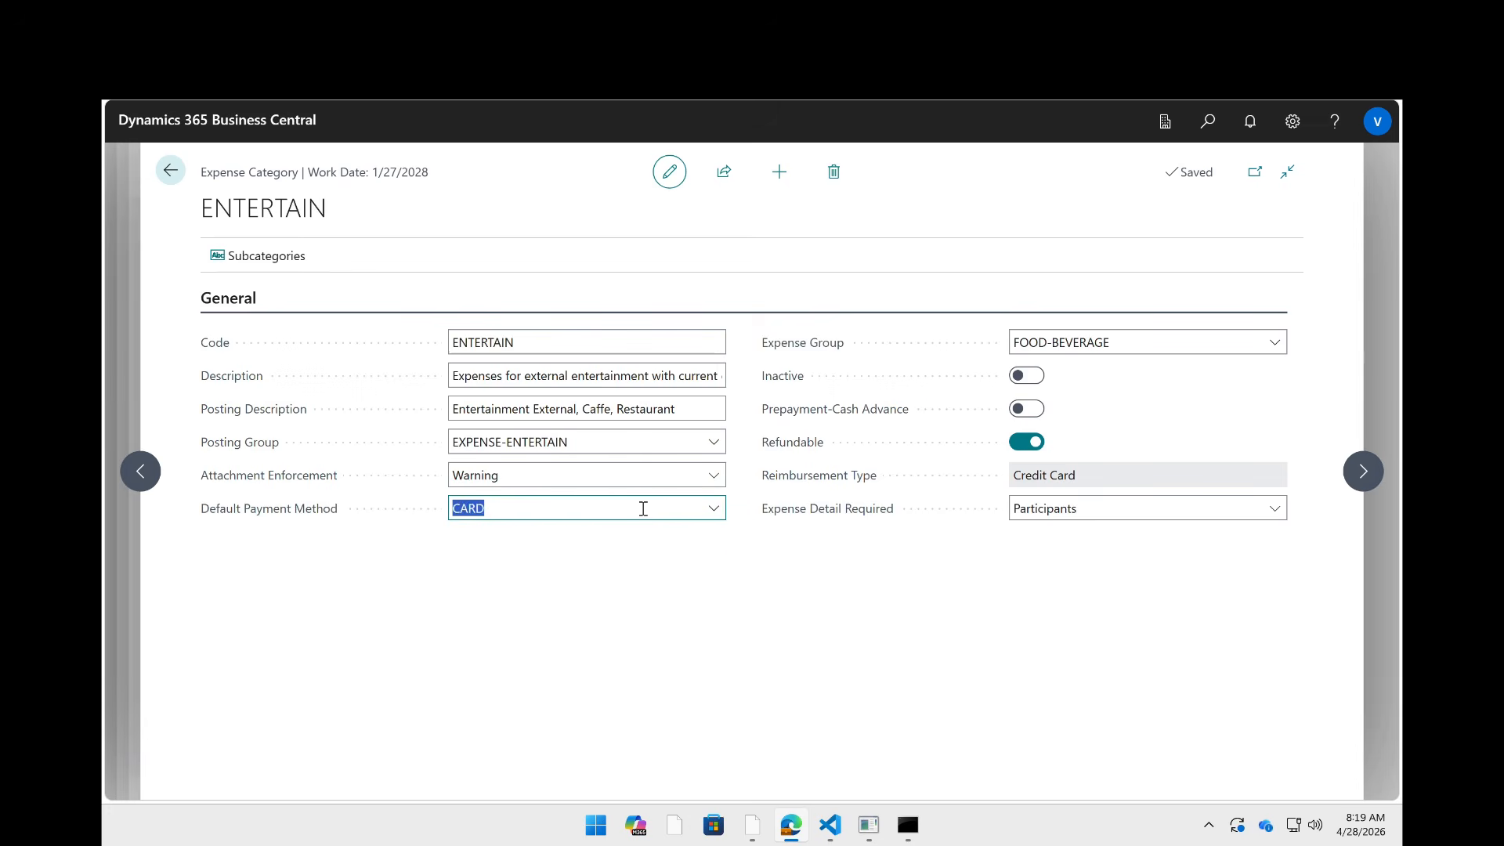
click(713, 508)
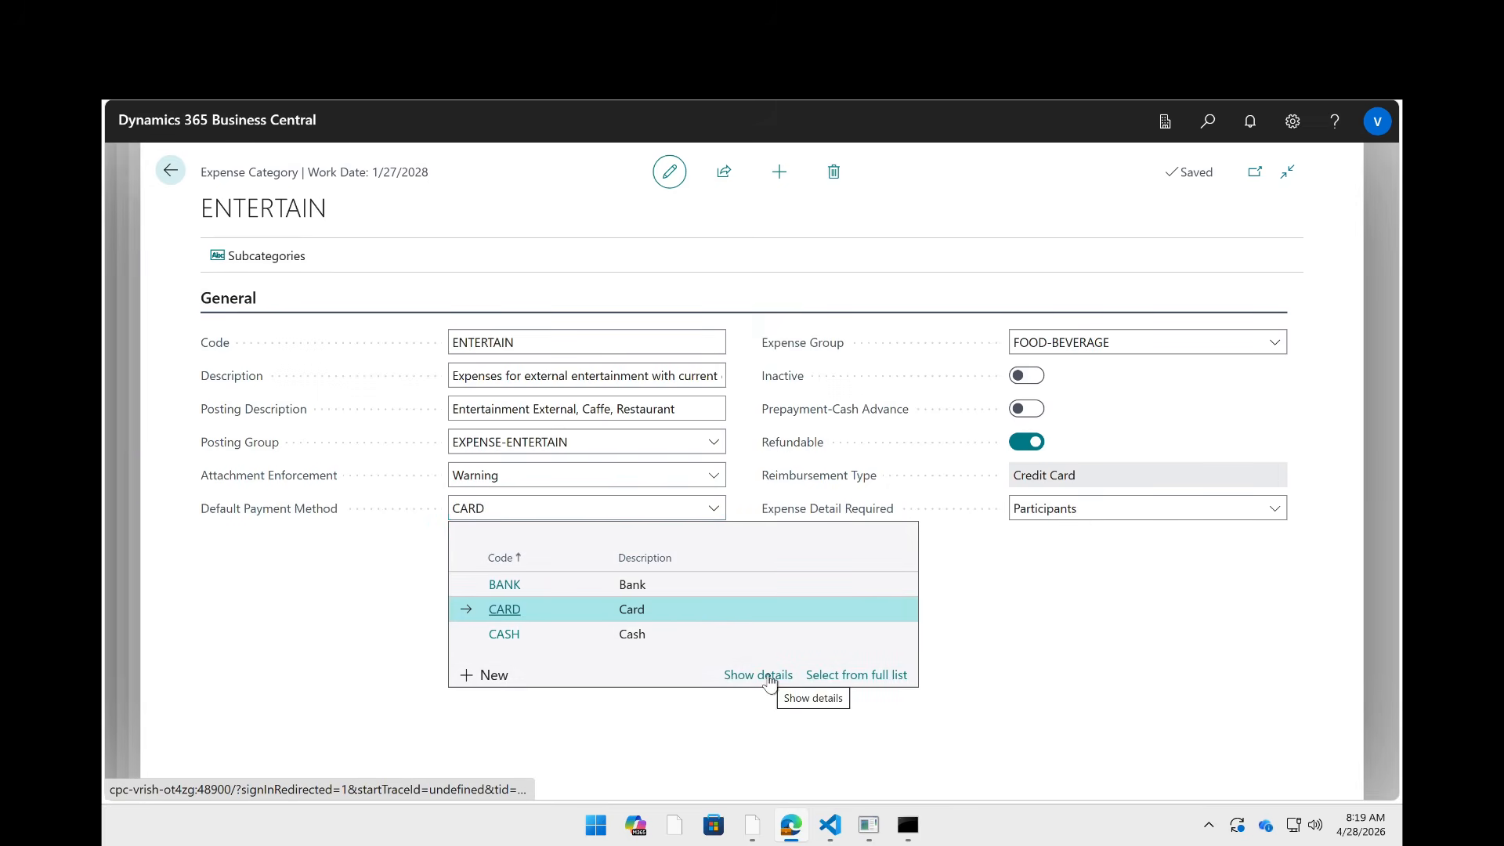
click(833, 682)
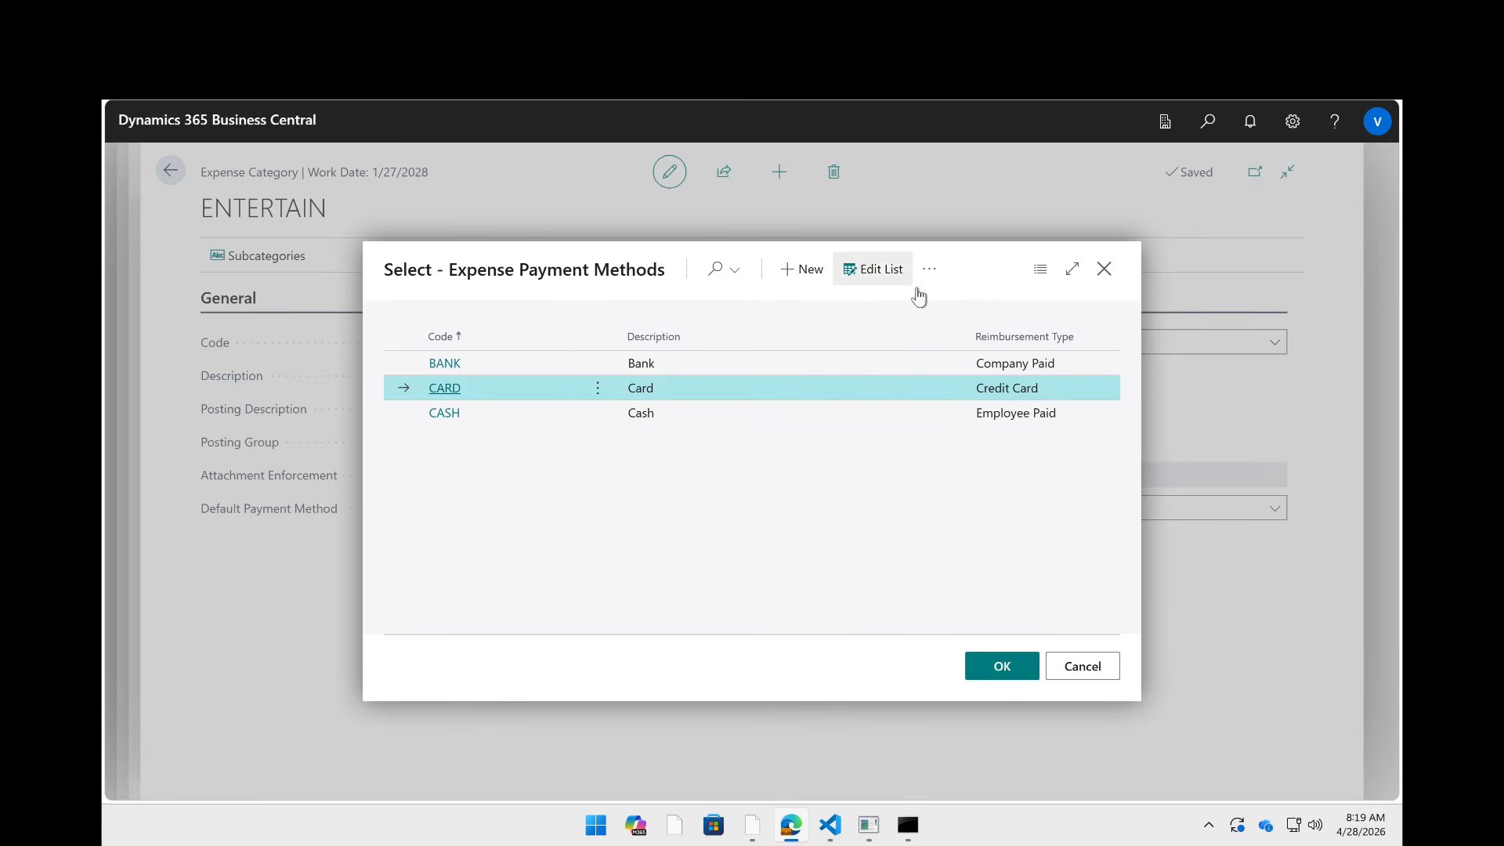
click(888, 282)
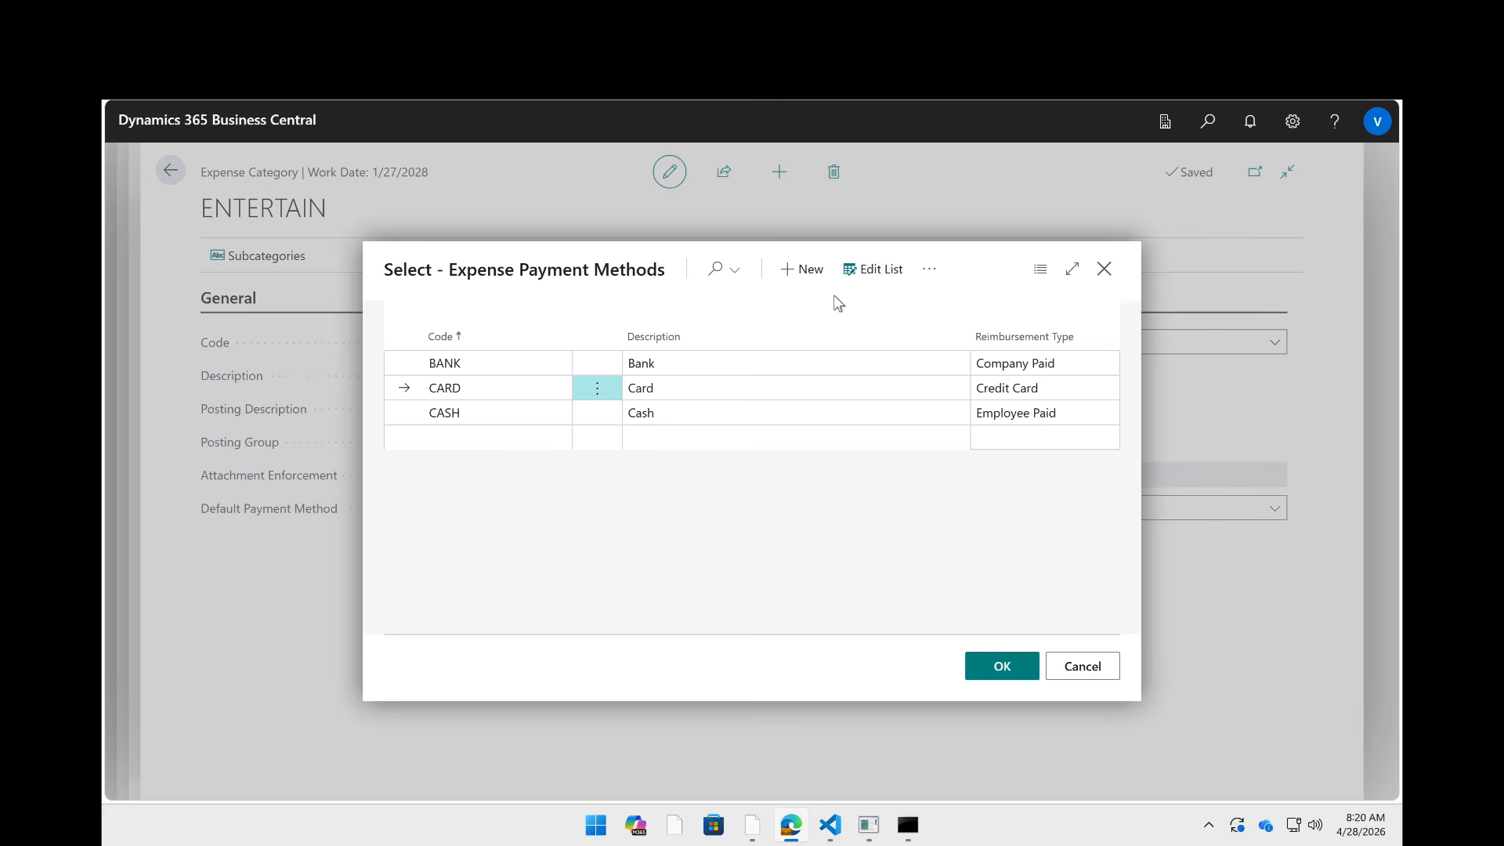
click(481, 367)
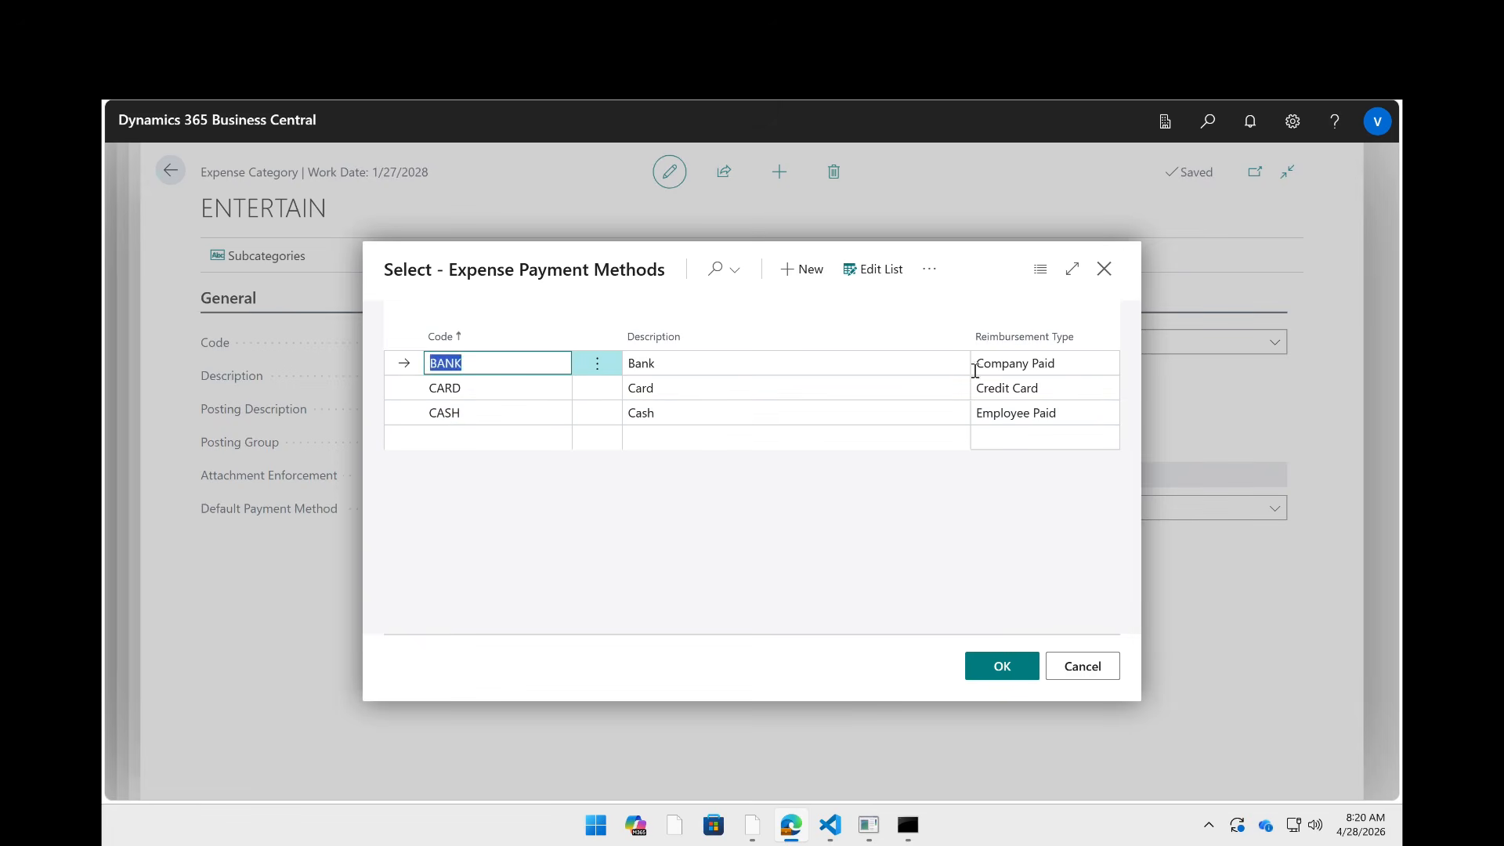
click(1026, 366)
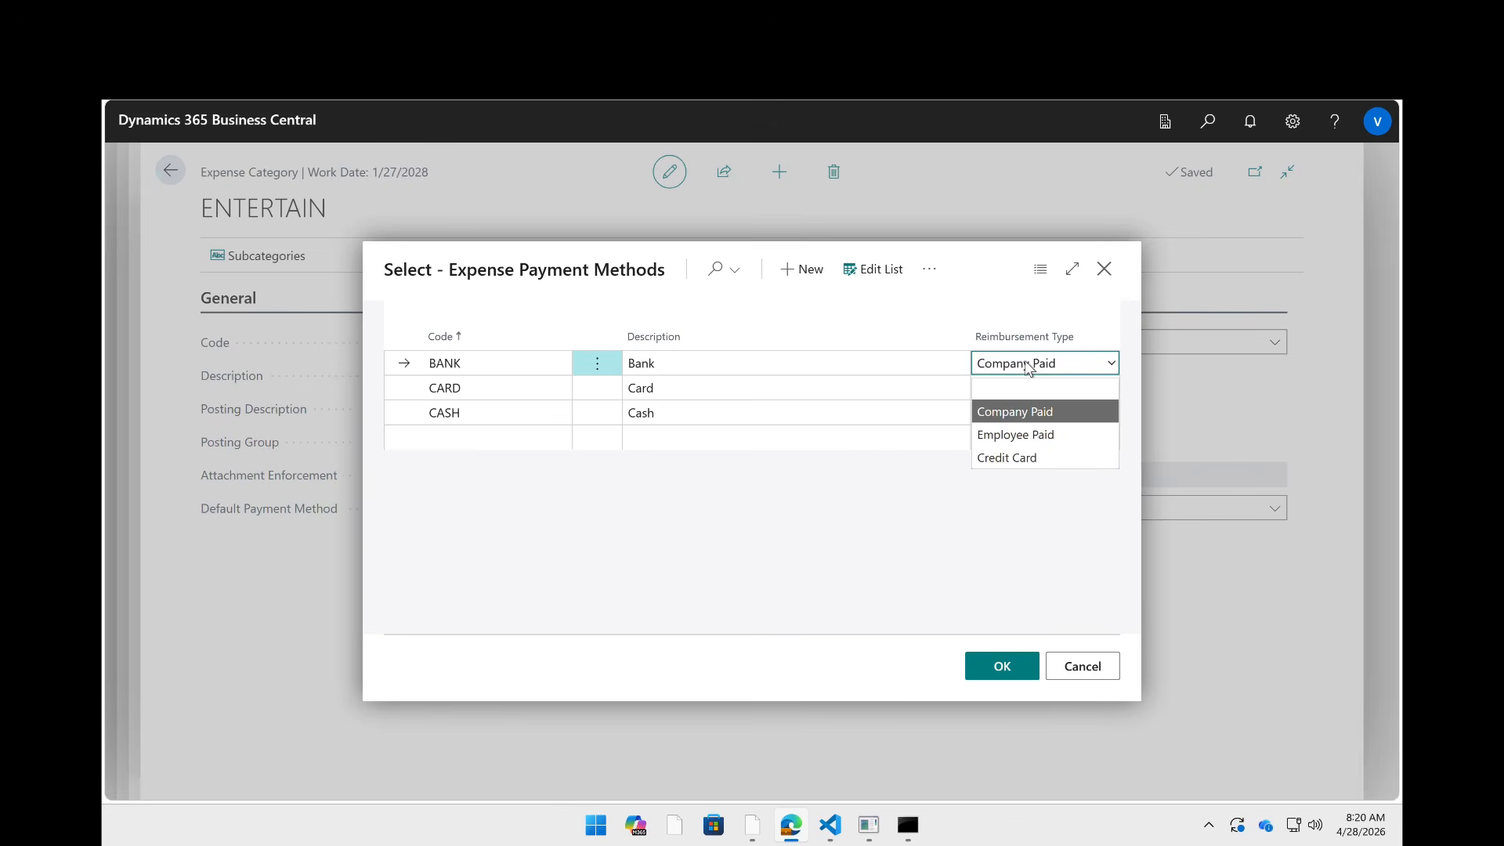
click(844, 372)
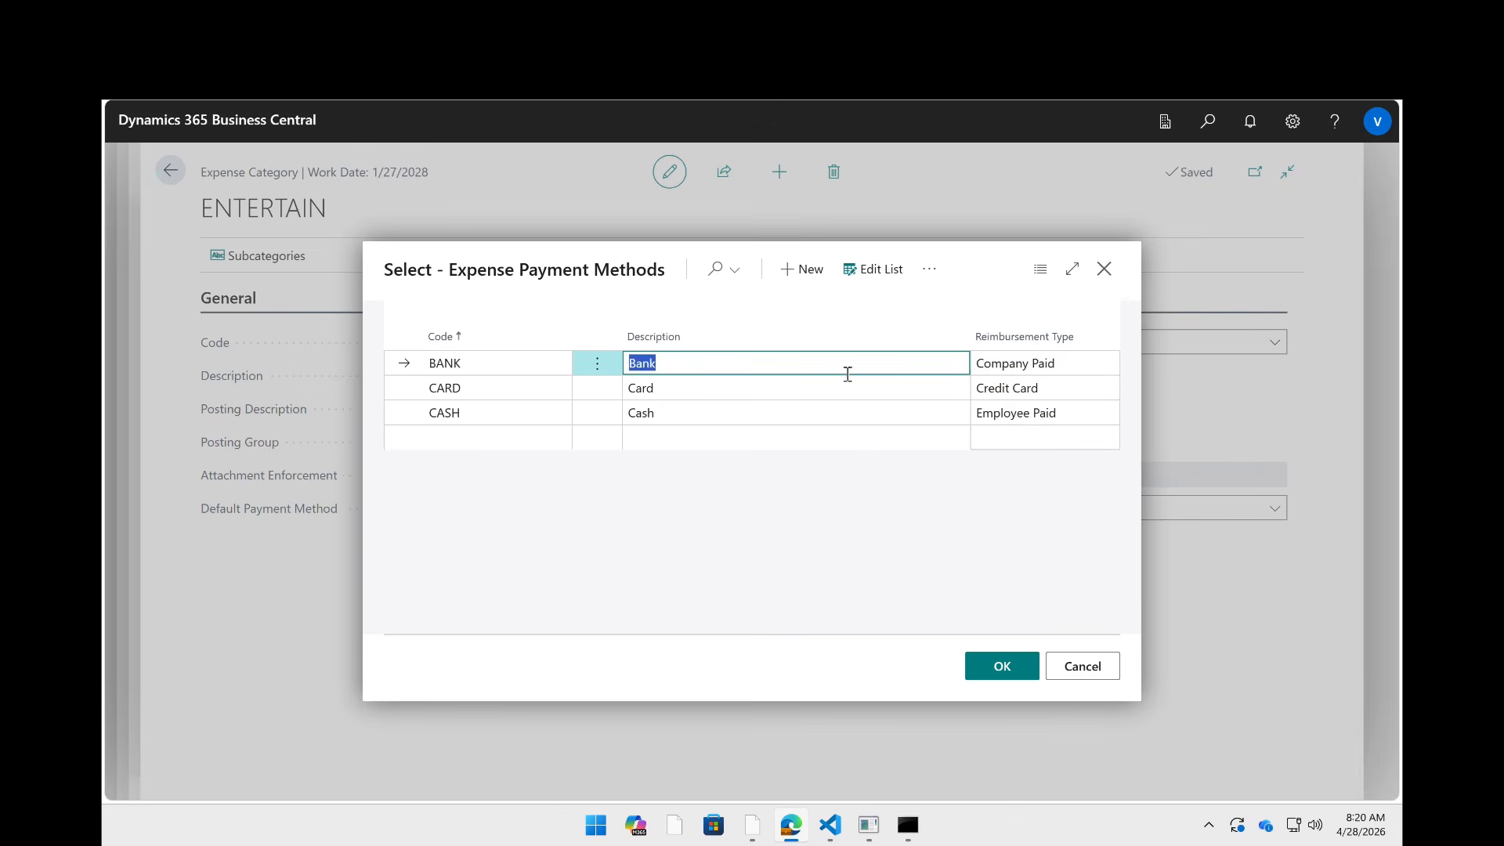
click(1034, 368)
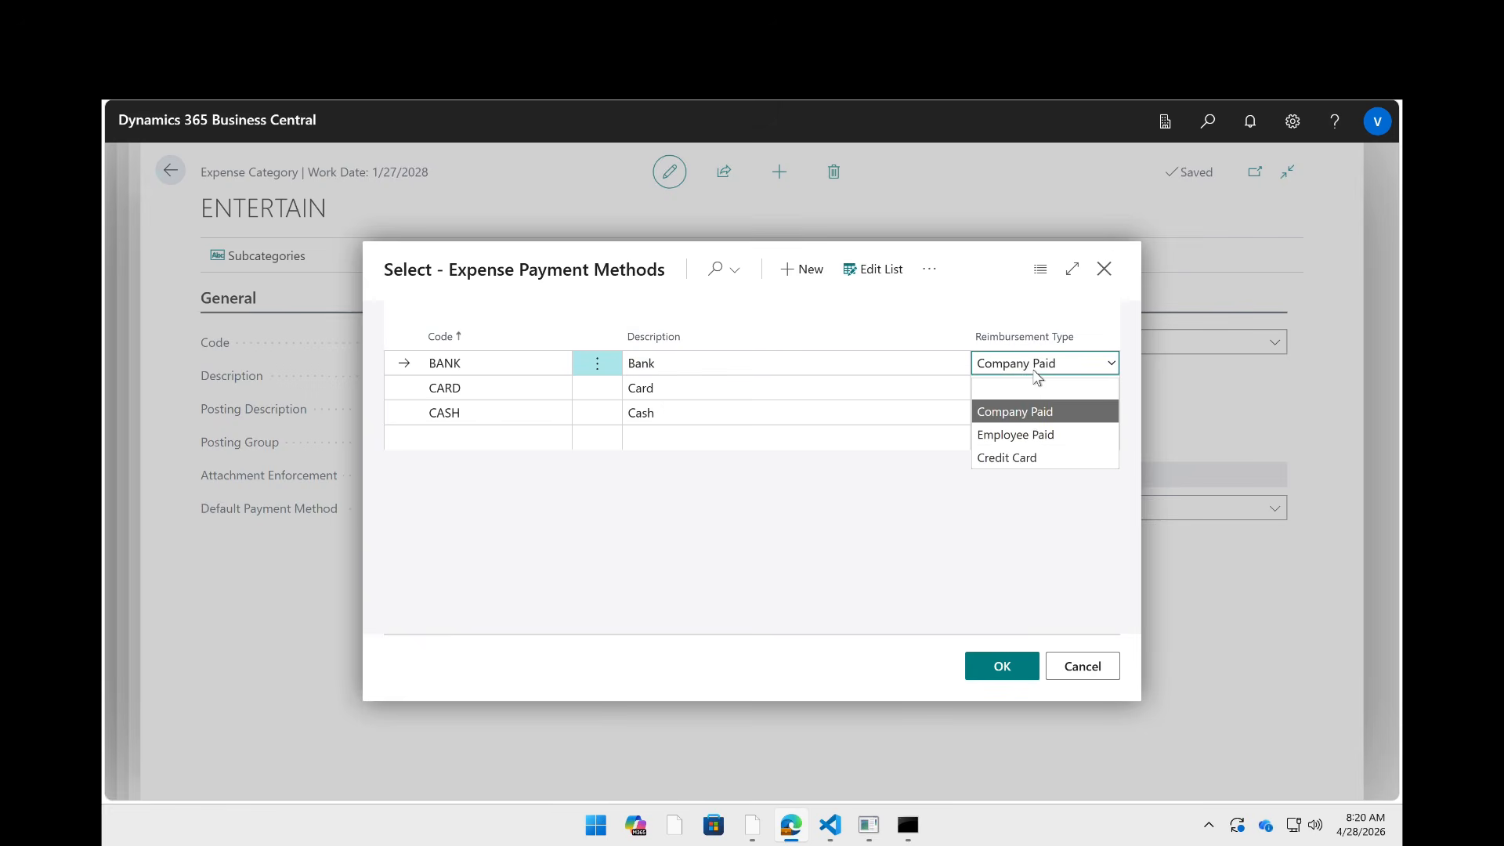
- Examine the reimbursement type options for the CARD and CASH payment methods, and close the list without selecting another method
click(772, 408)
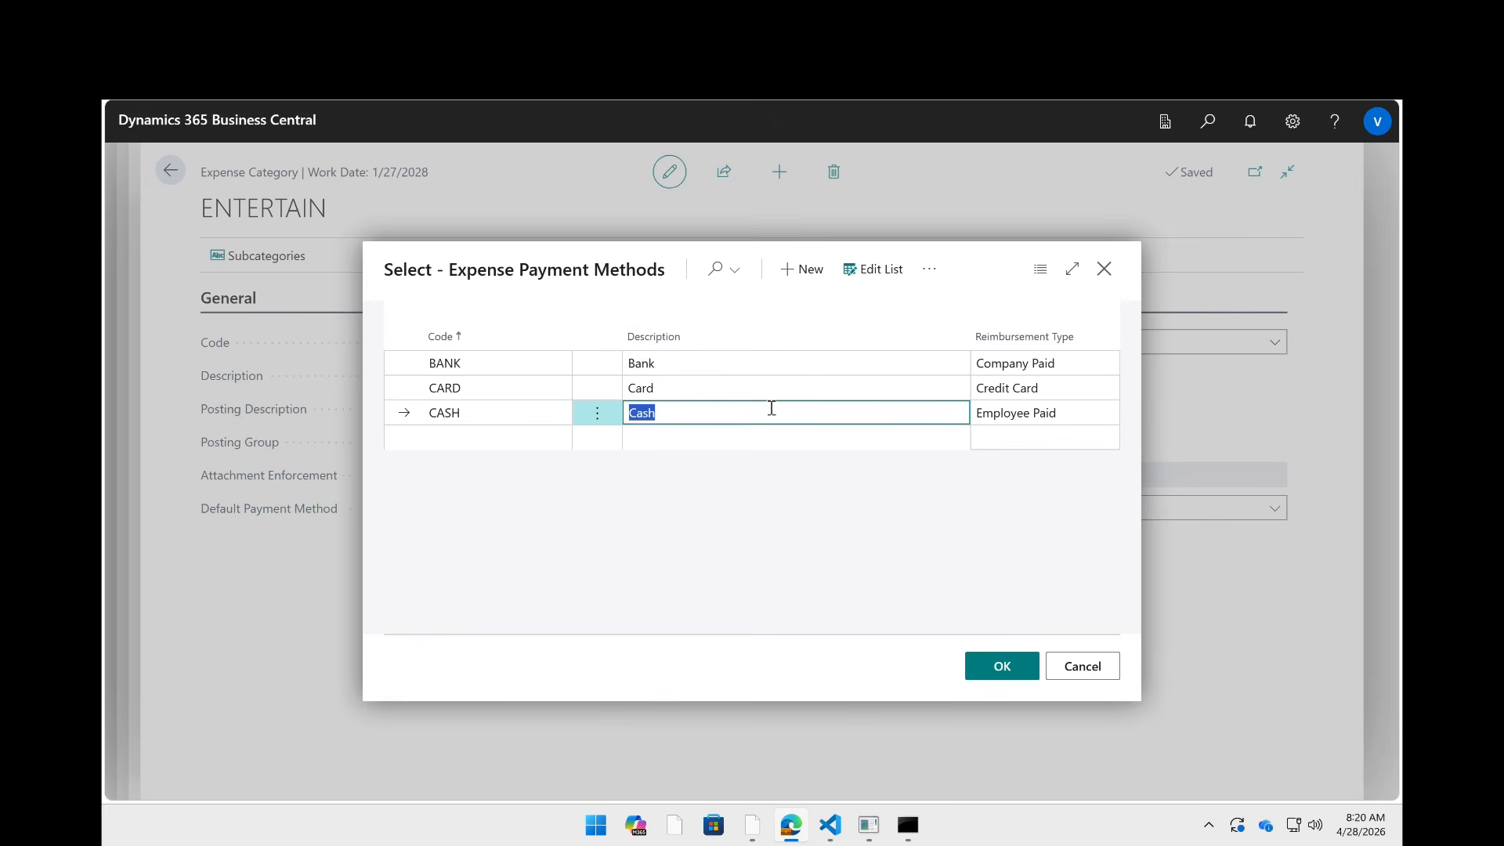
click(755, 389)
click(1037, 388)
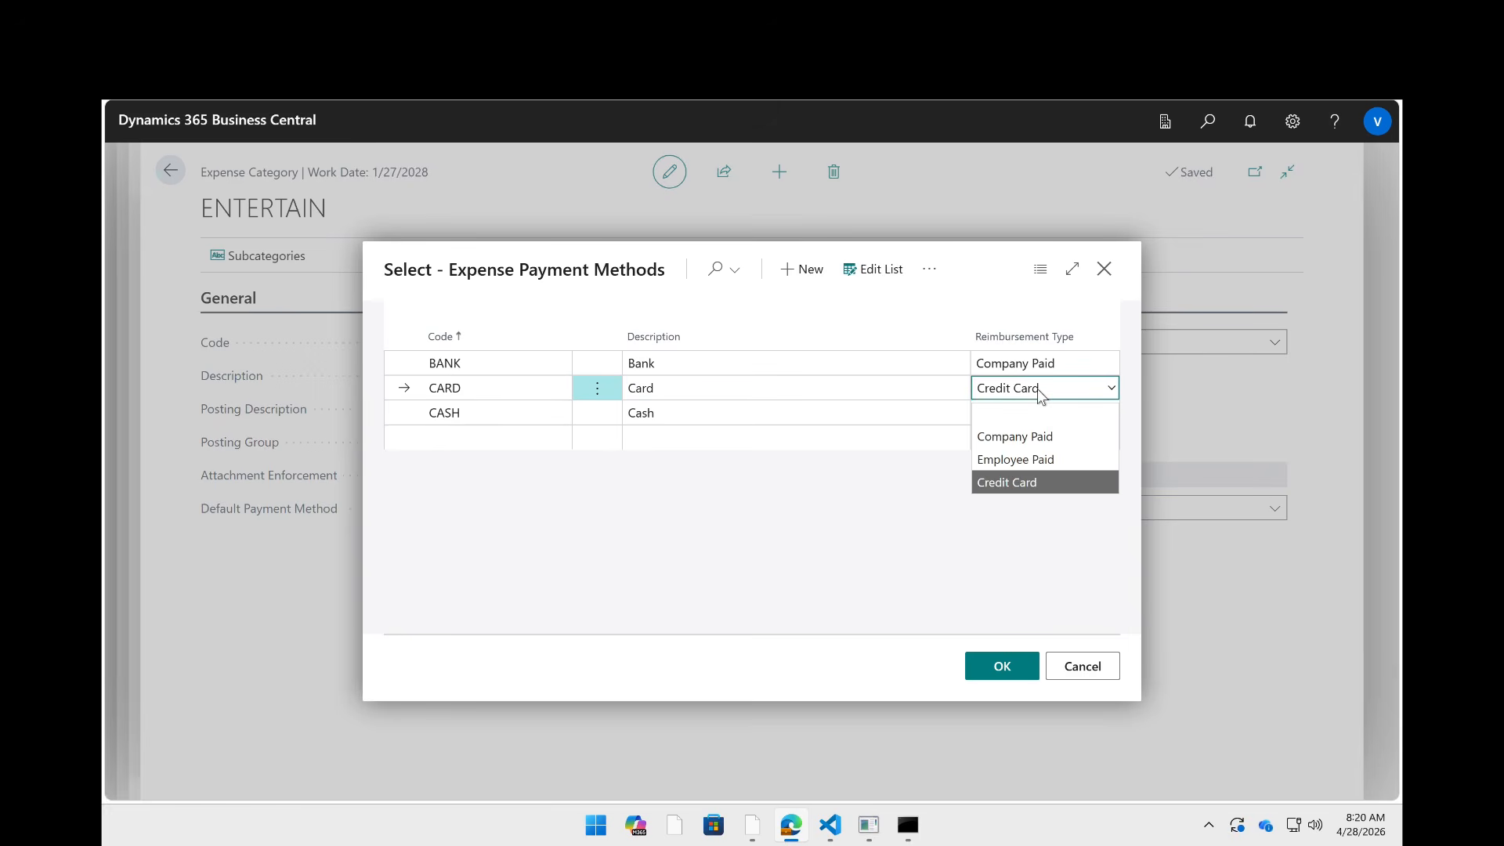
click(754, 415)
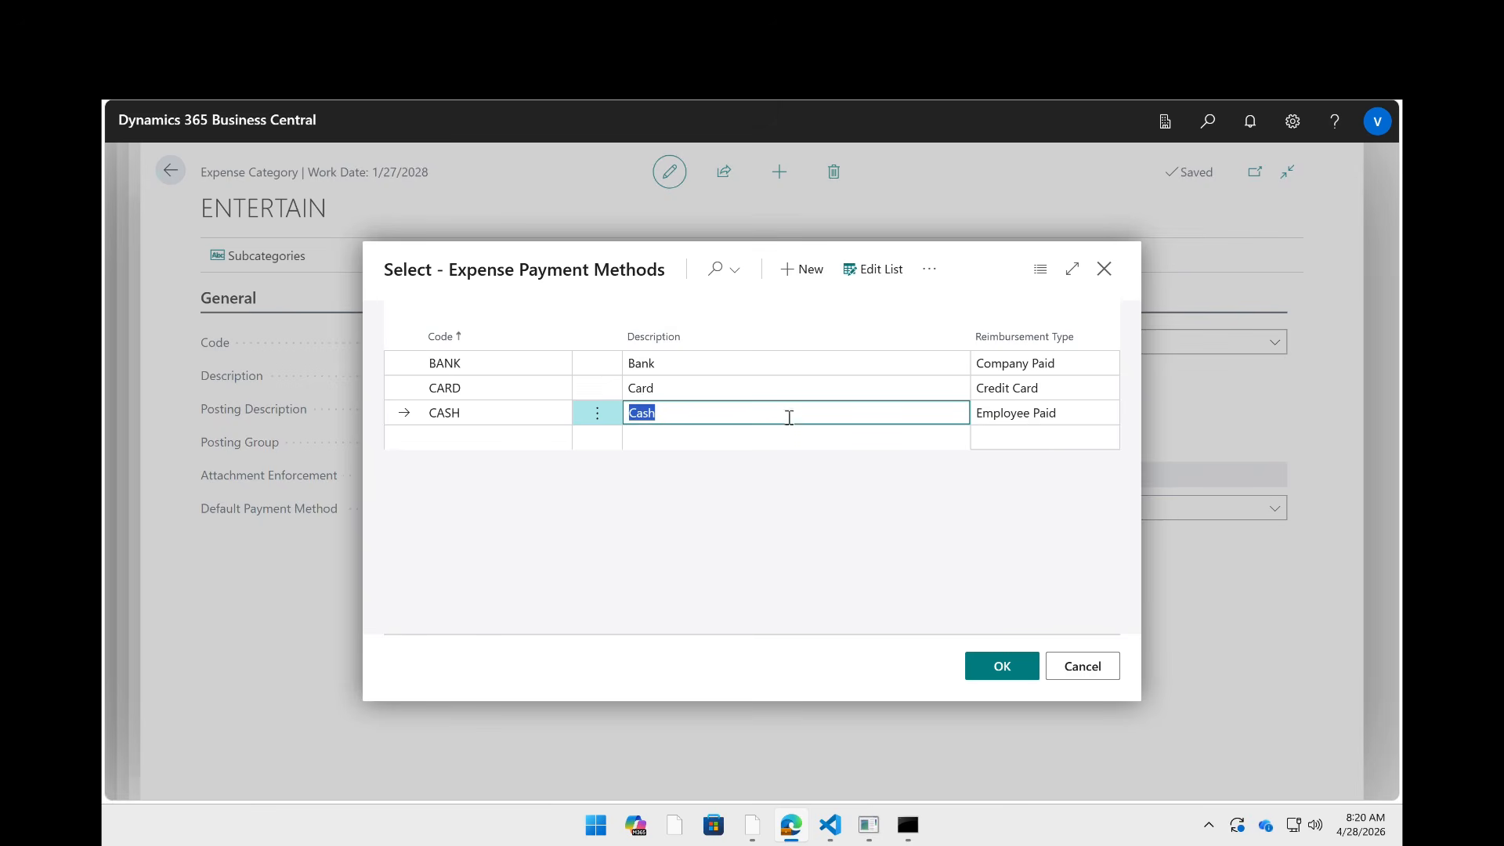
click(1051, 415)
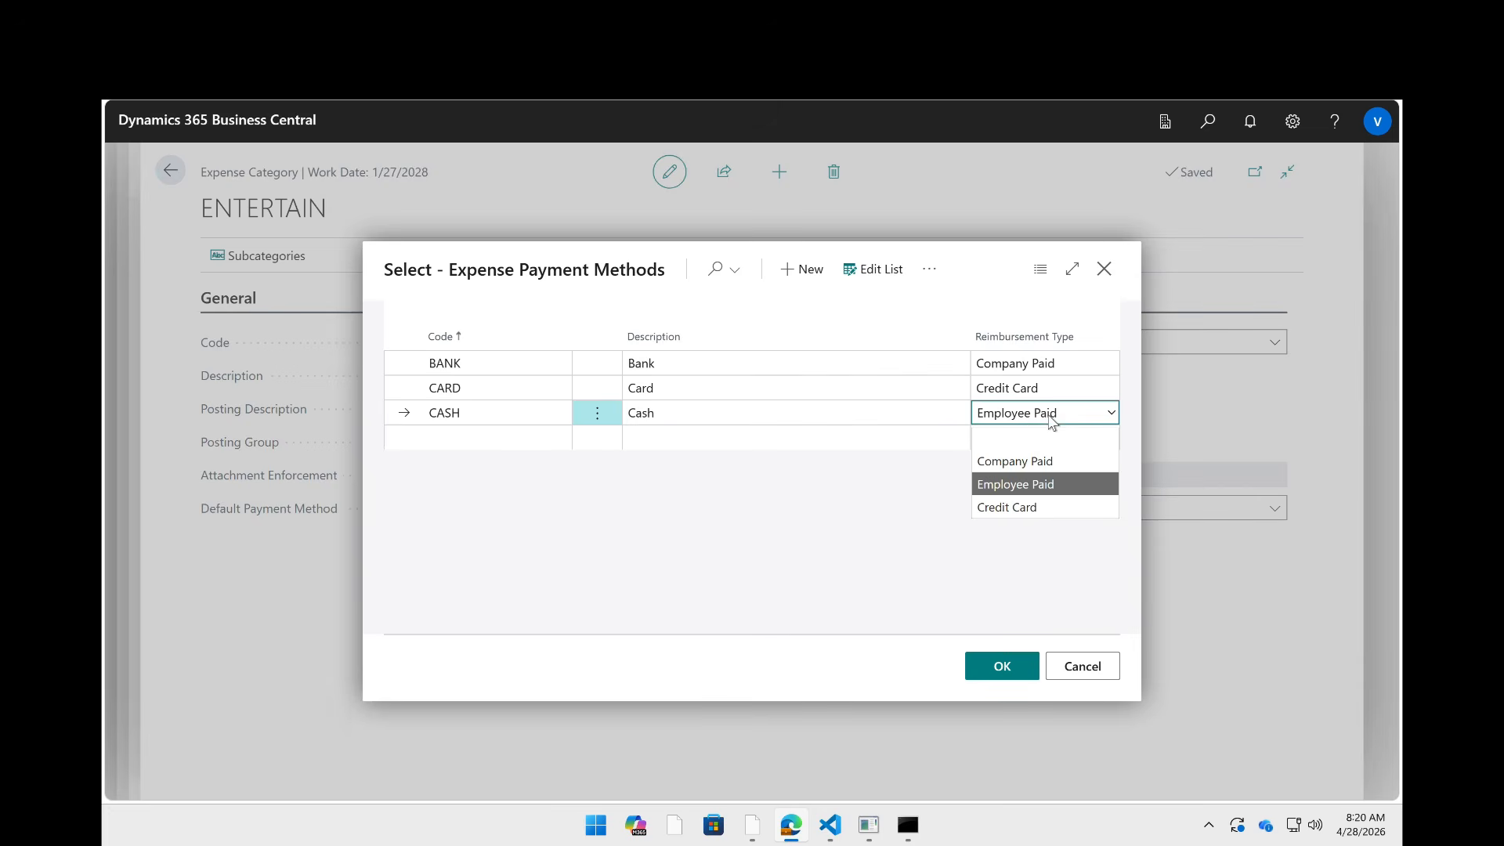
click(797, 391)
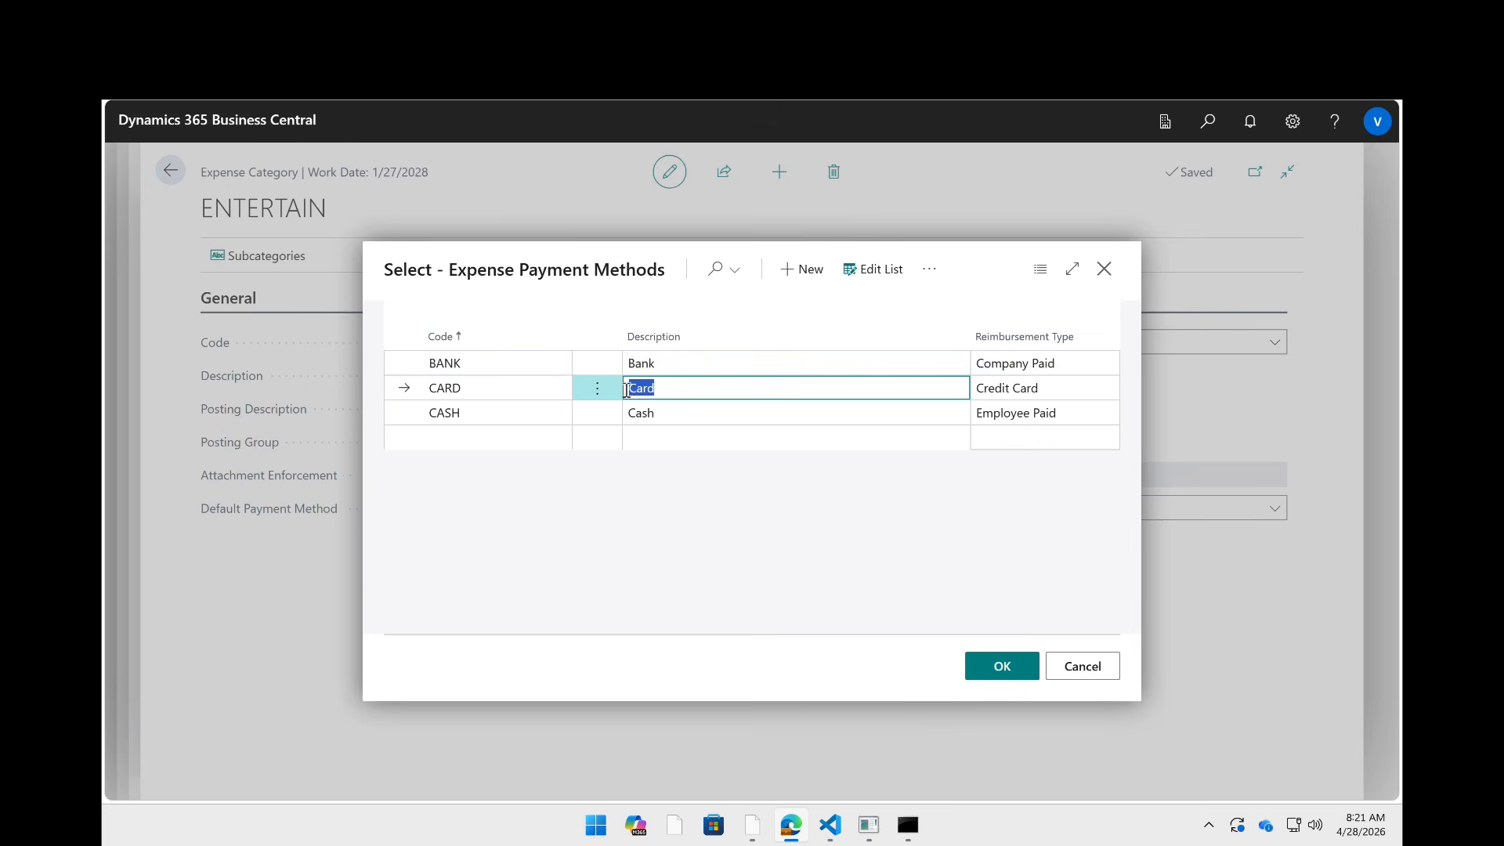
click(1082, 669)
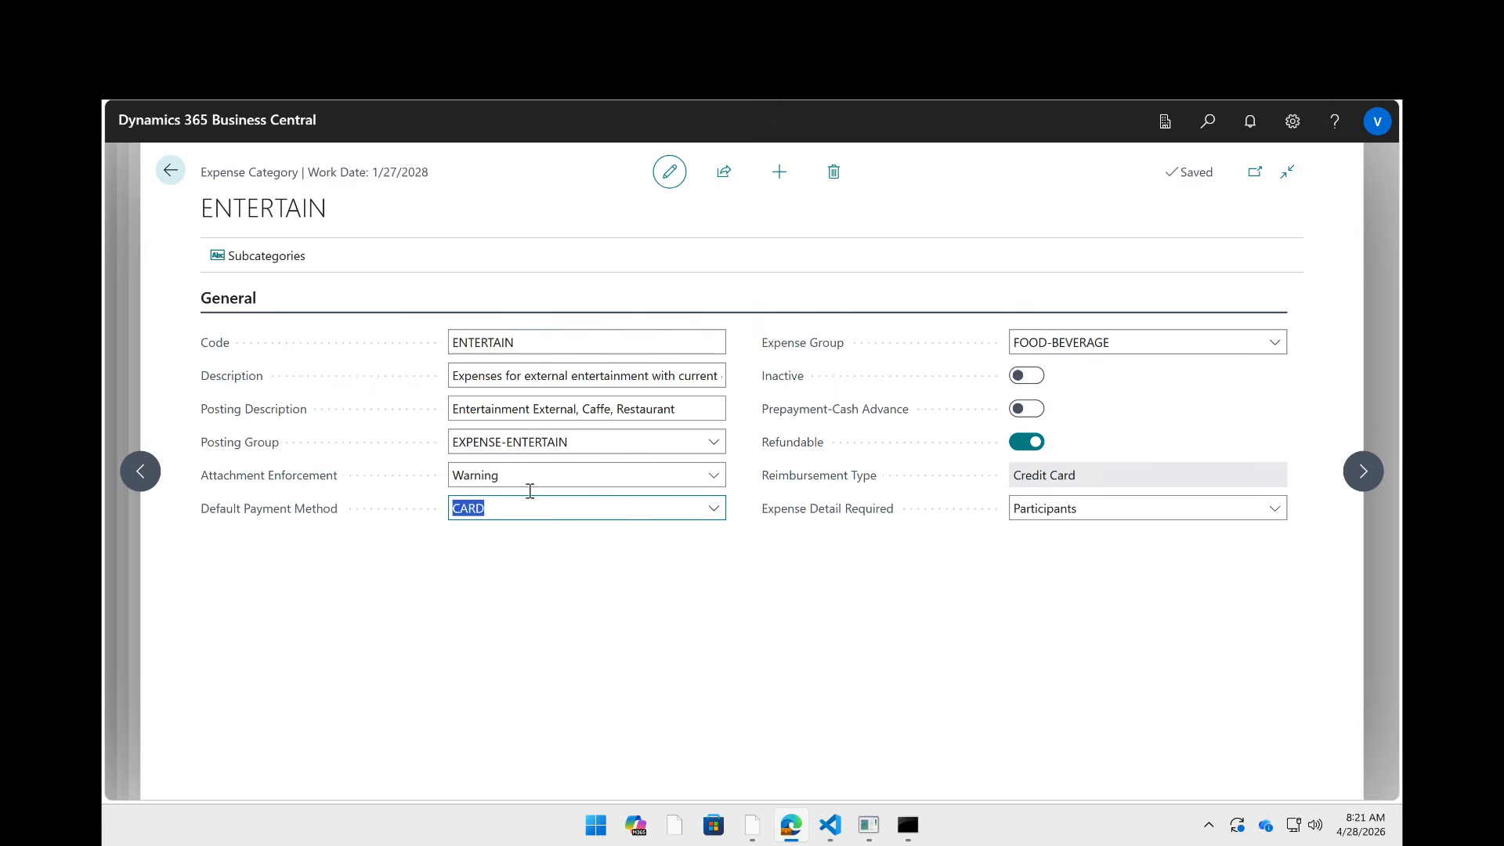
- Open the HOTELS expense category and examine its default payment method and reimbursement type
click(181, 181)
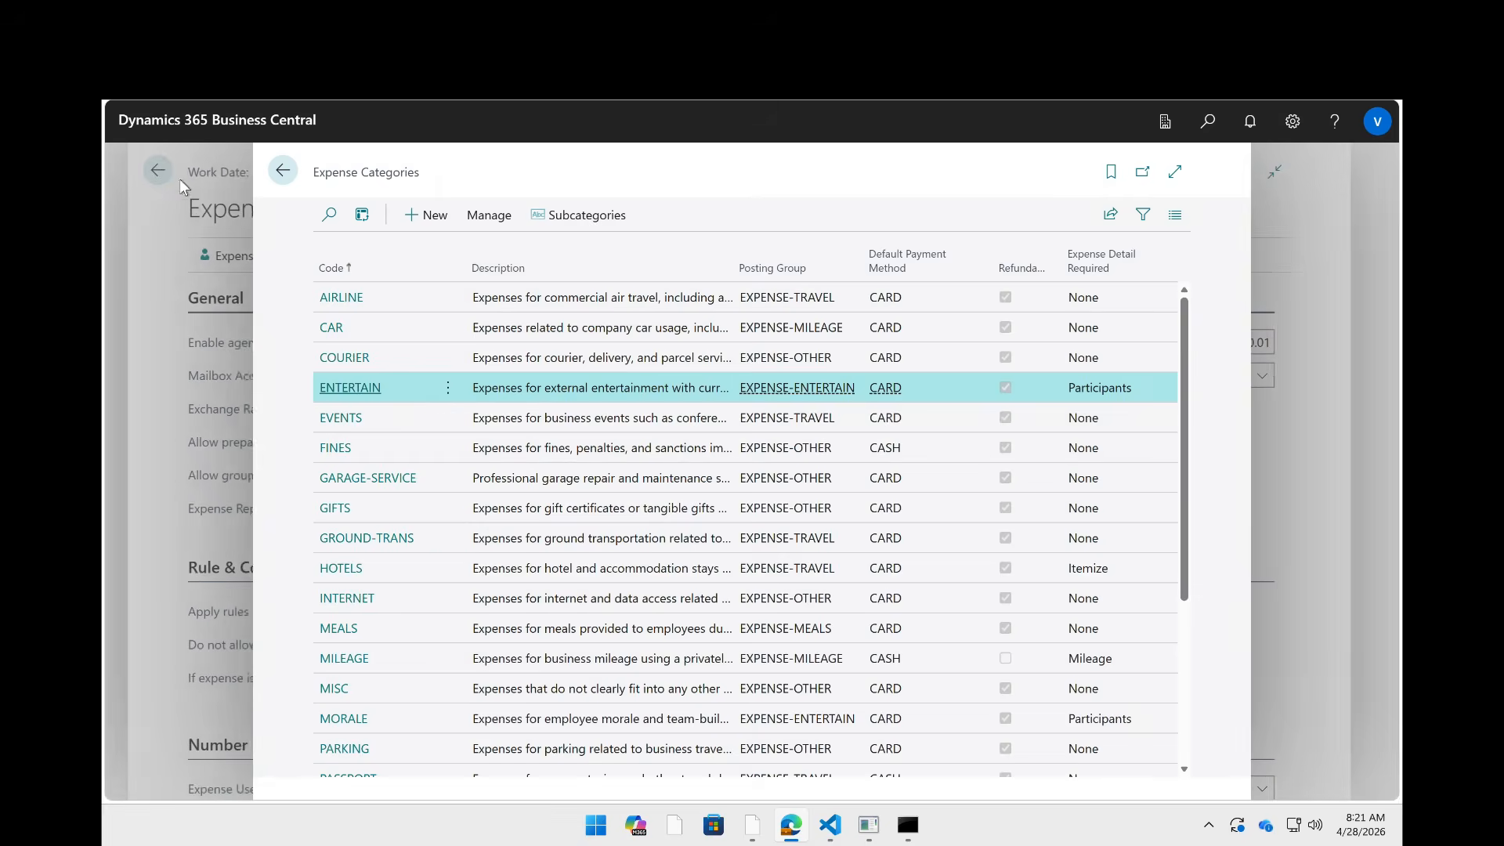
click(352, 570)
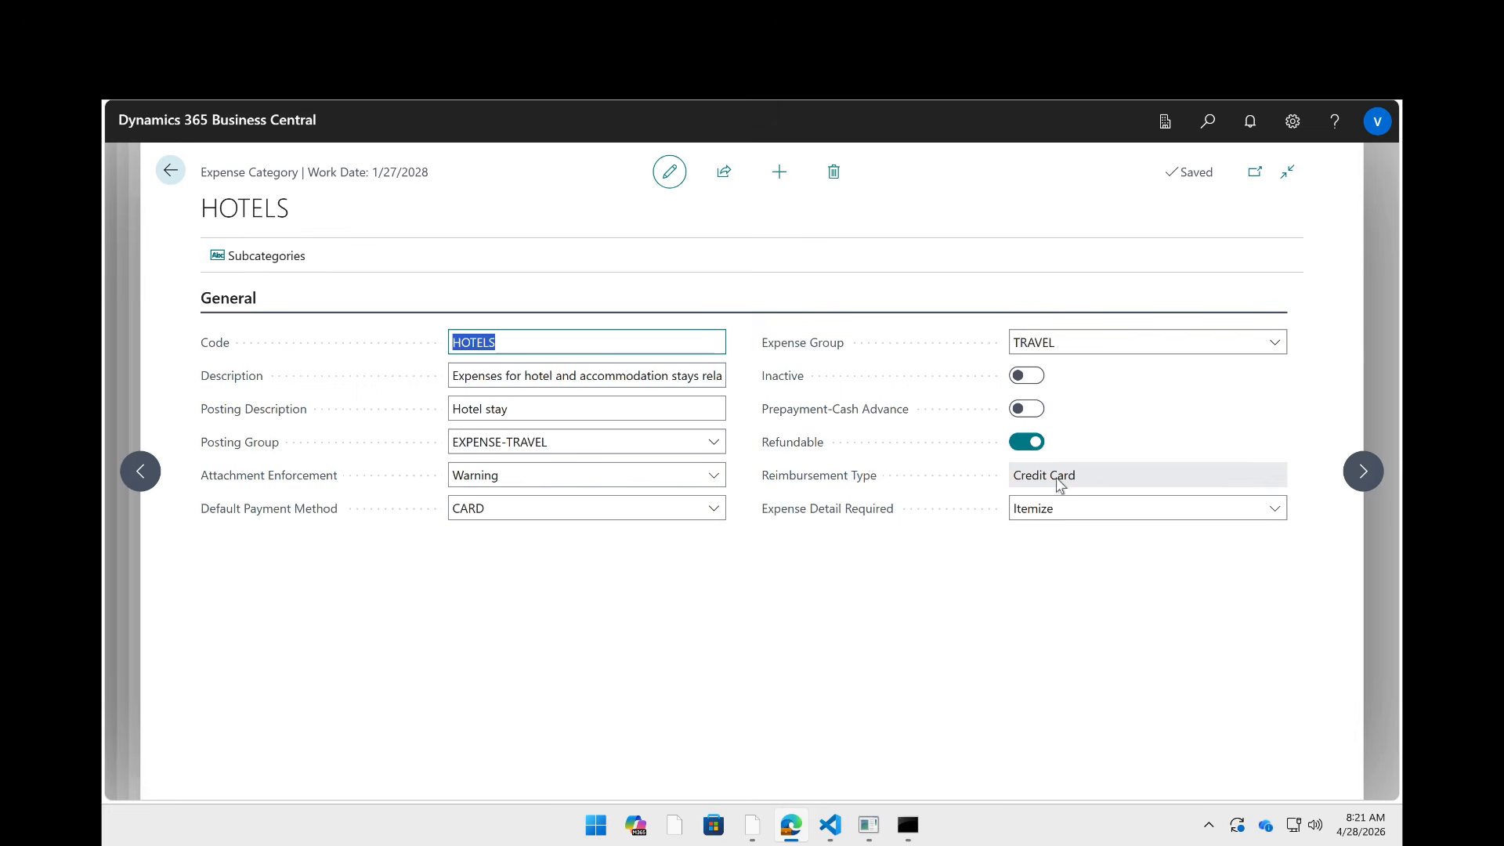
click(492, 504)
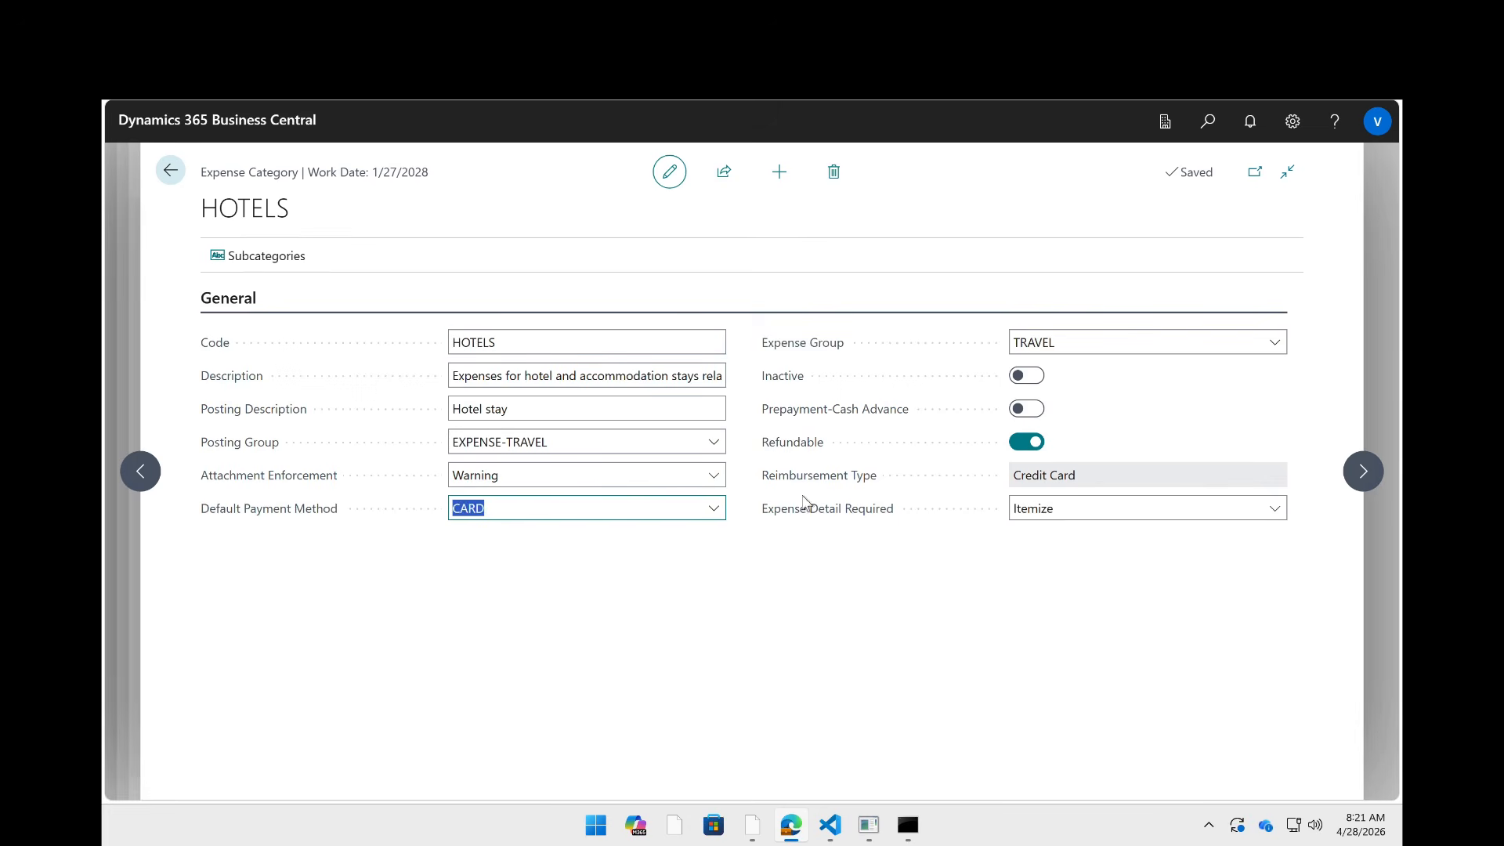
click(1010, 477)
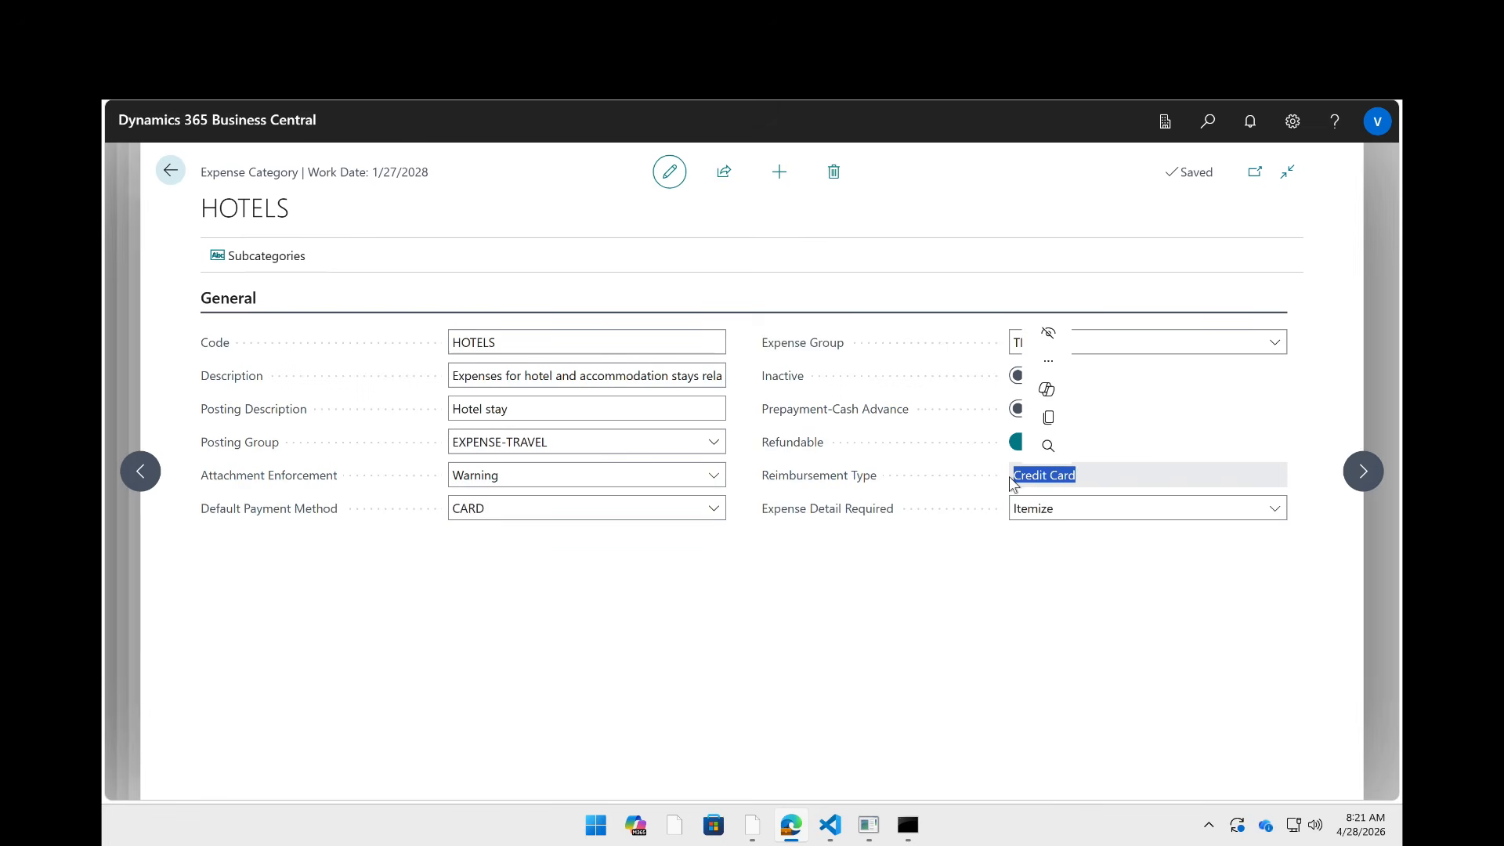
- Examine the full list of expense groups and the available expense detail requirement options for HOTELS without changing either selection
click(1193, 338)
click(1274, 342)
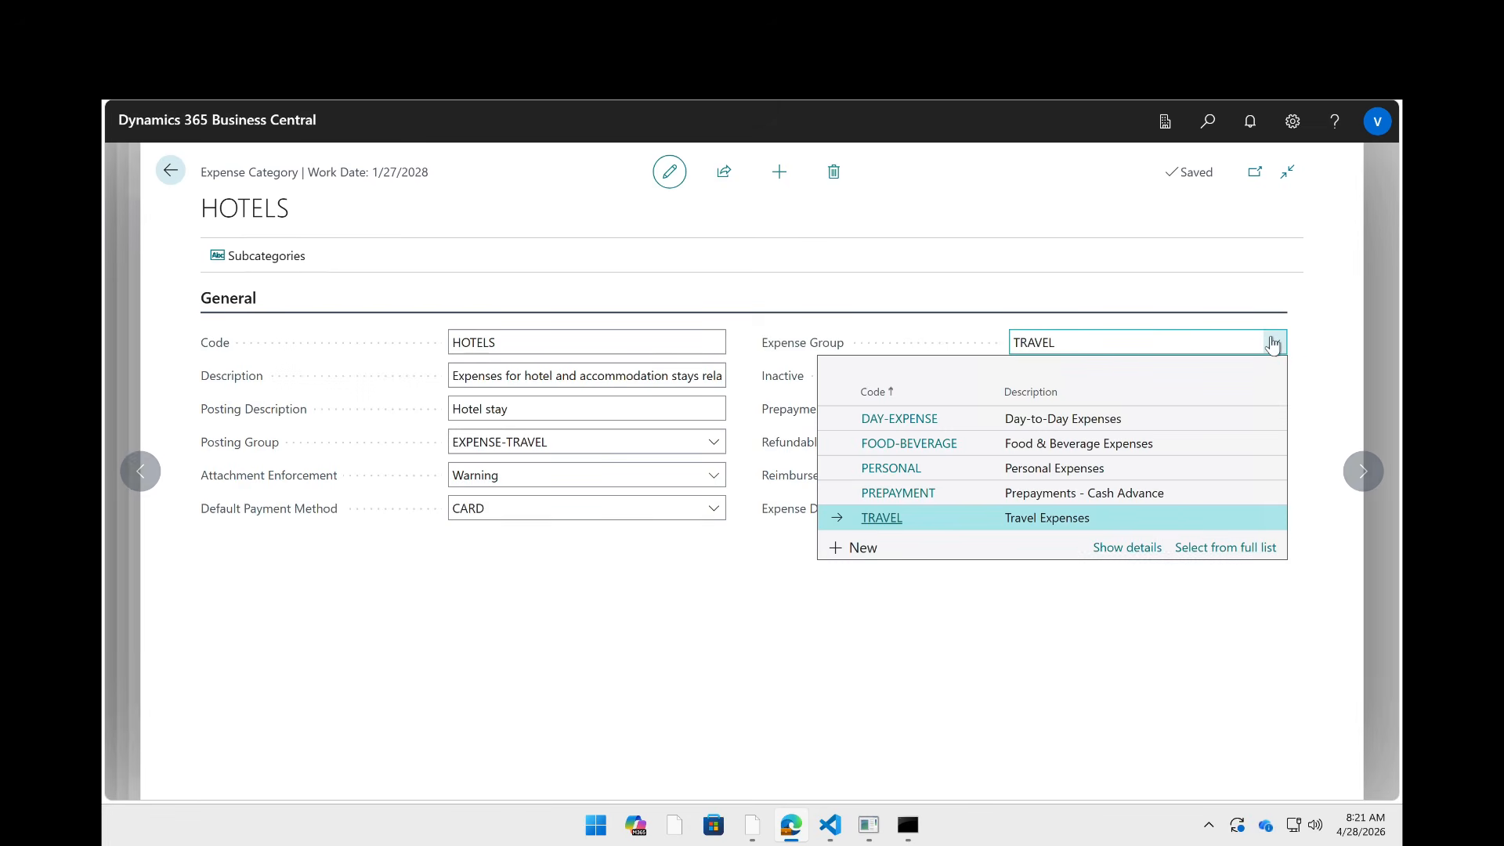
click(1190, 550)
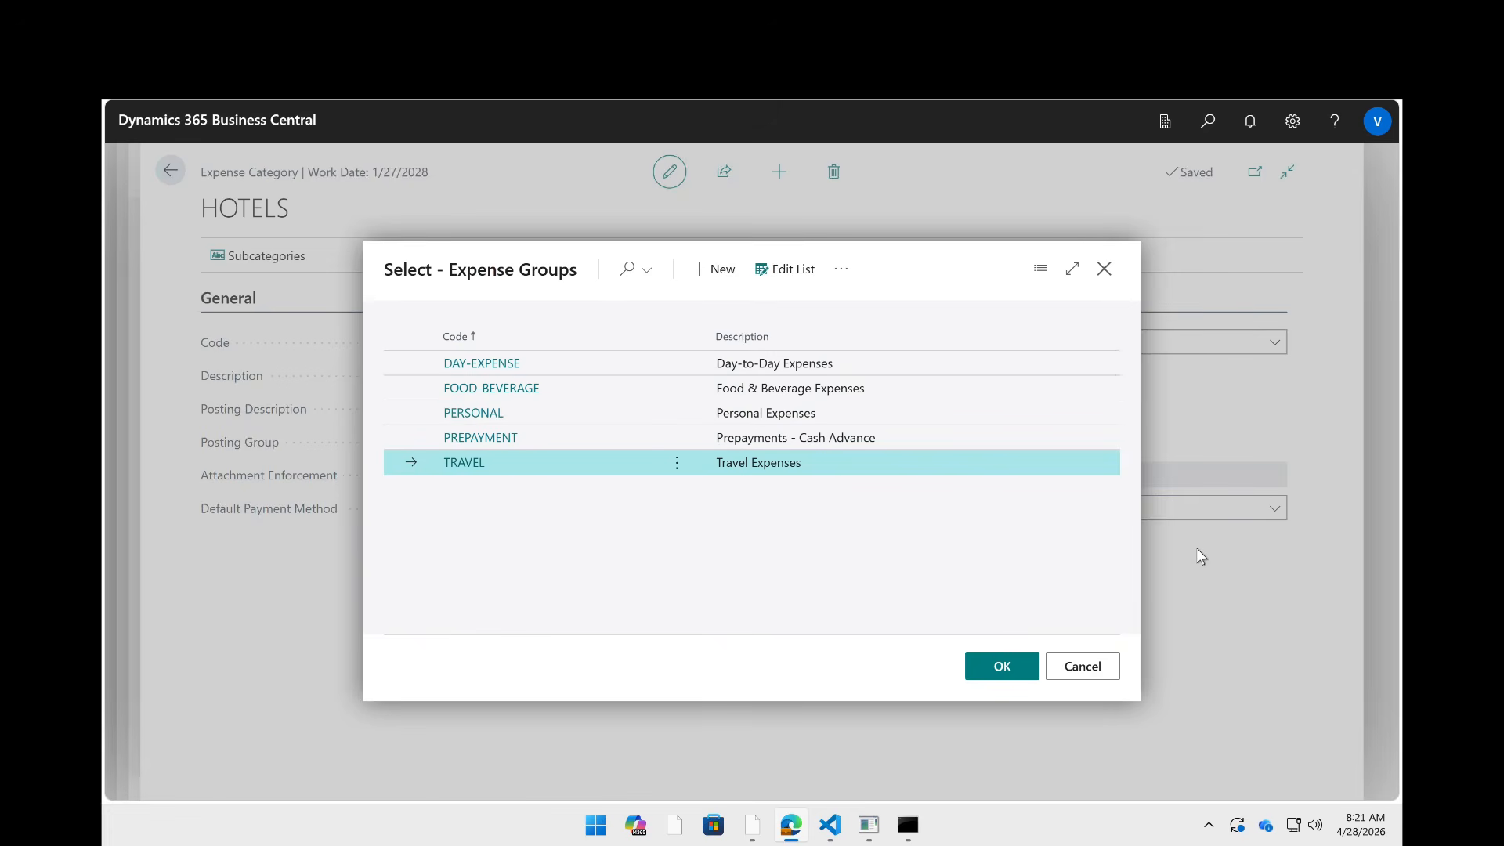
click(846, 268)
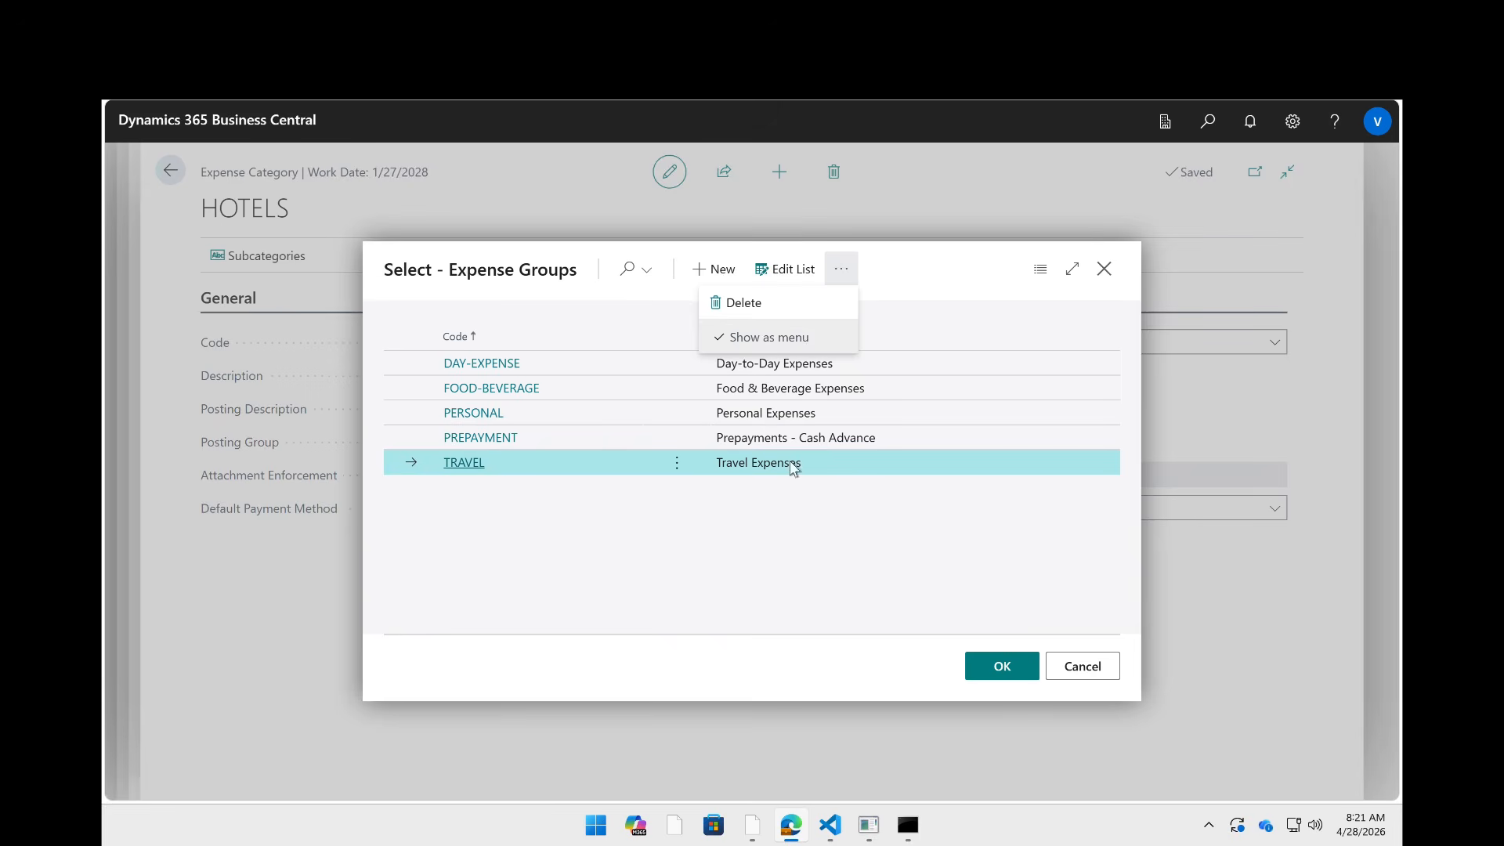
click(1093, 673)
click(1093, 673)
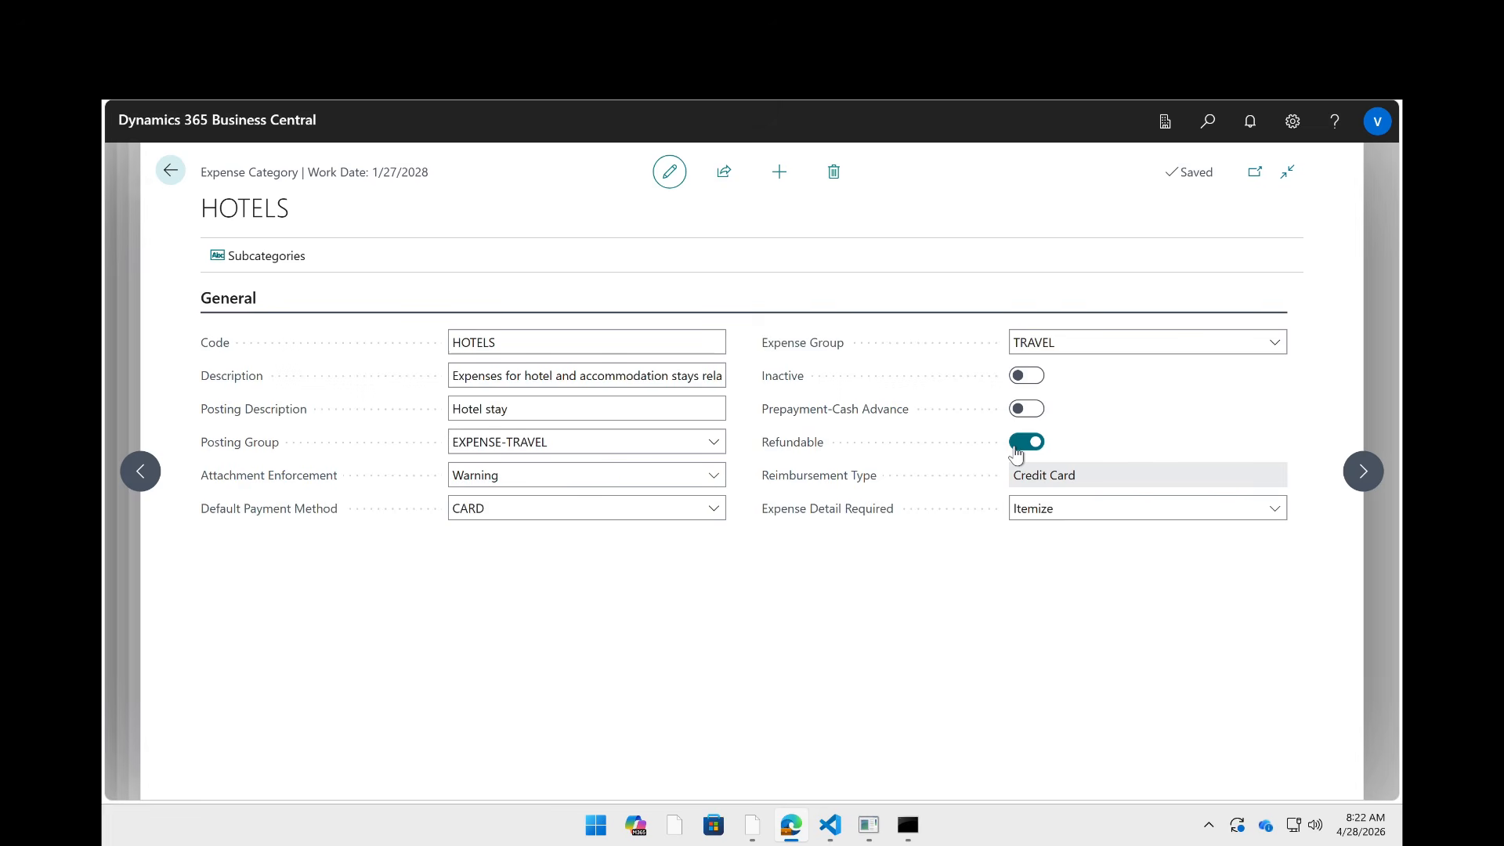
click(1043, 514)
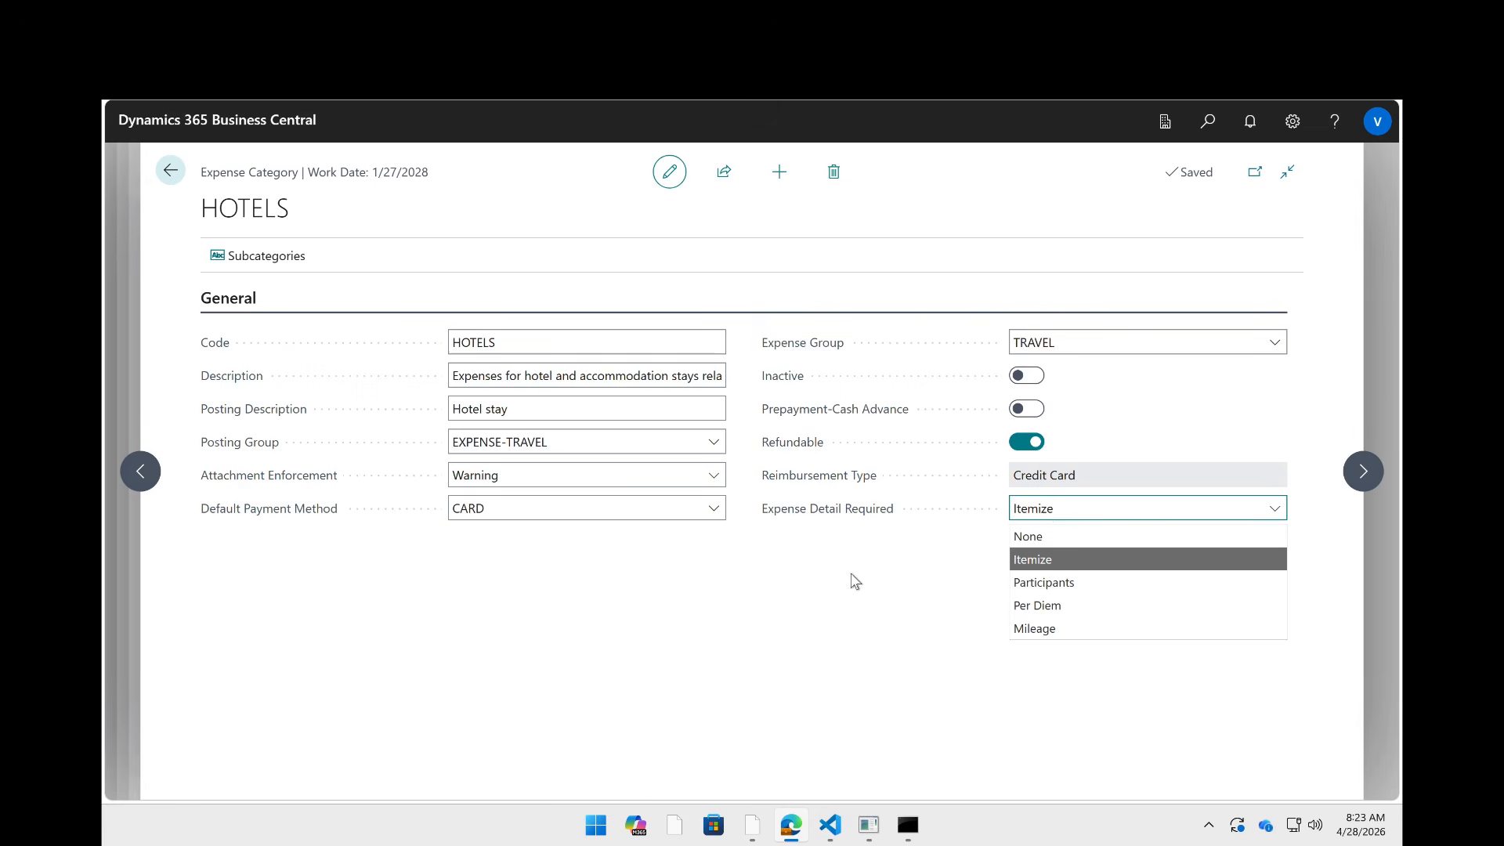
click(802, 601)
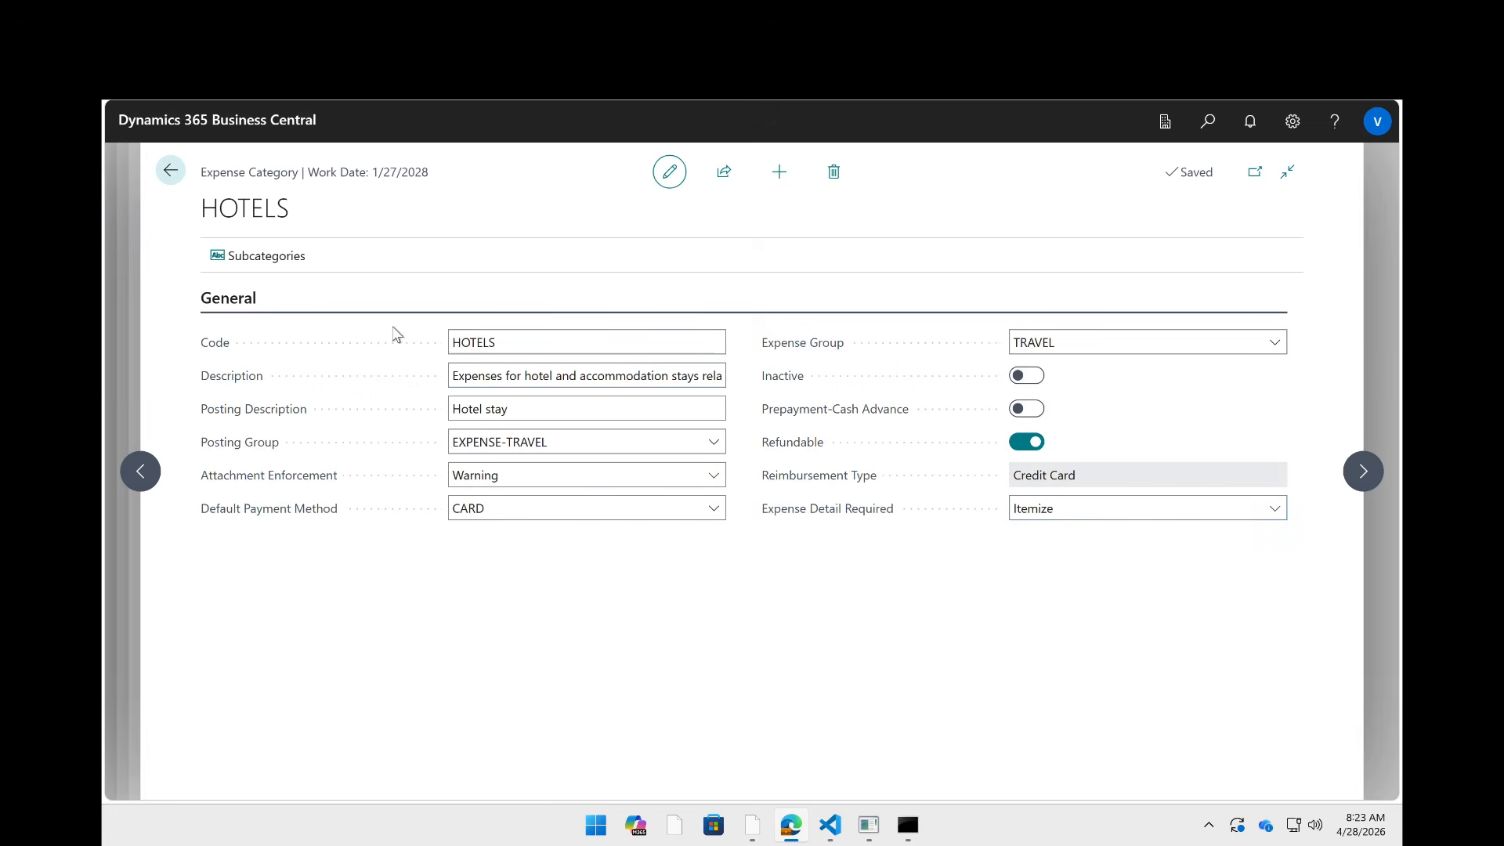
- Open the HOTELS subcategories, review them, and make the ROOM-SERVICE subcategory non-refundable
click(266, 256)
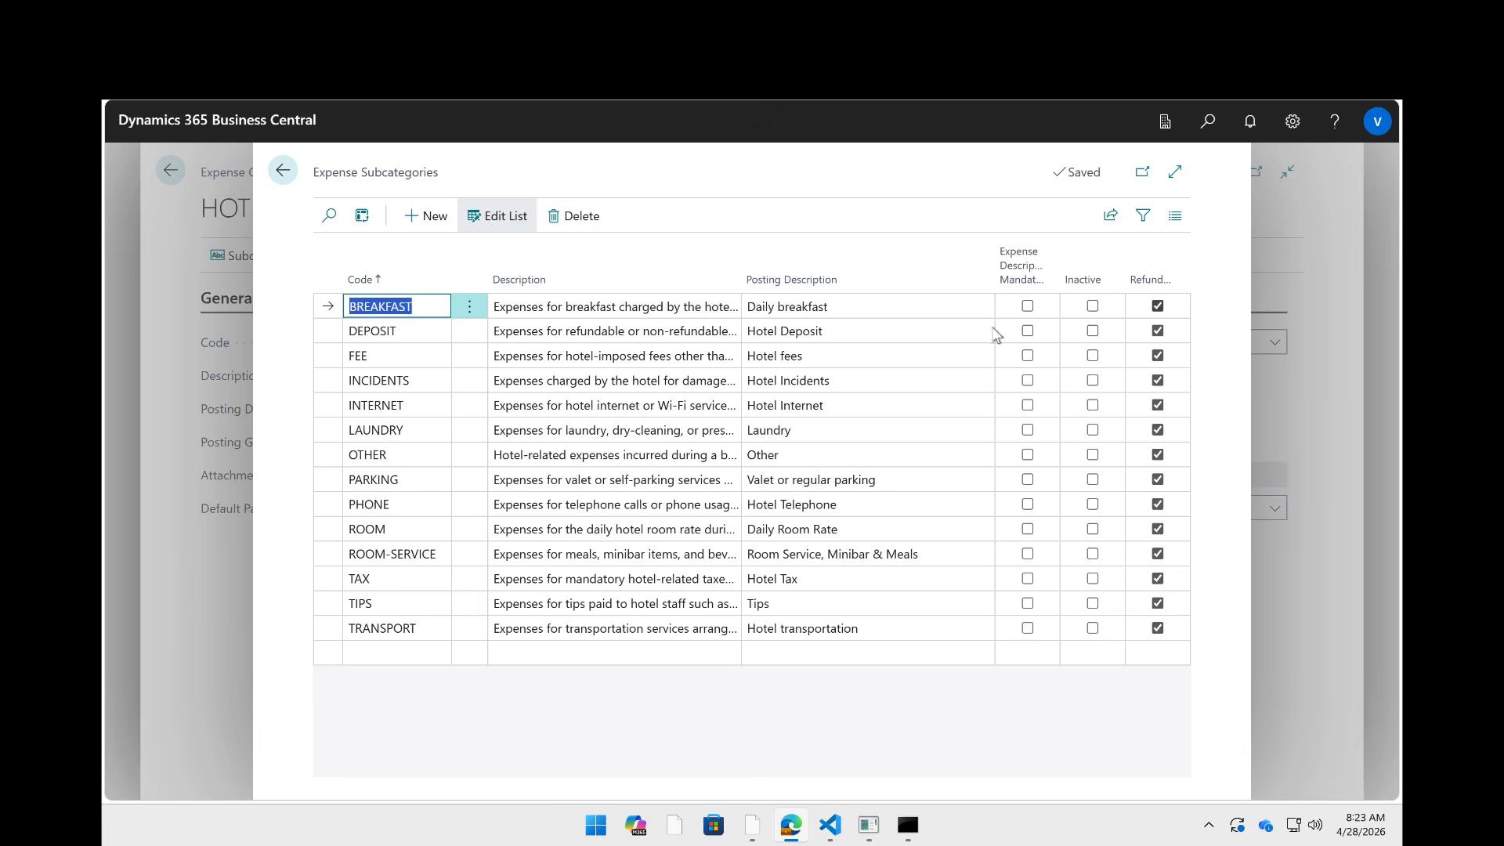
click(562, 333)
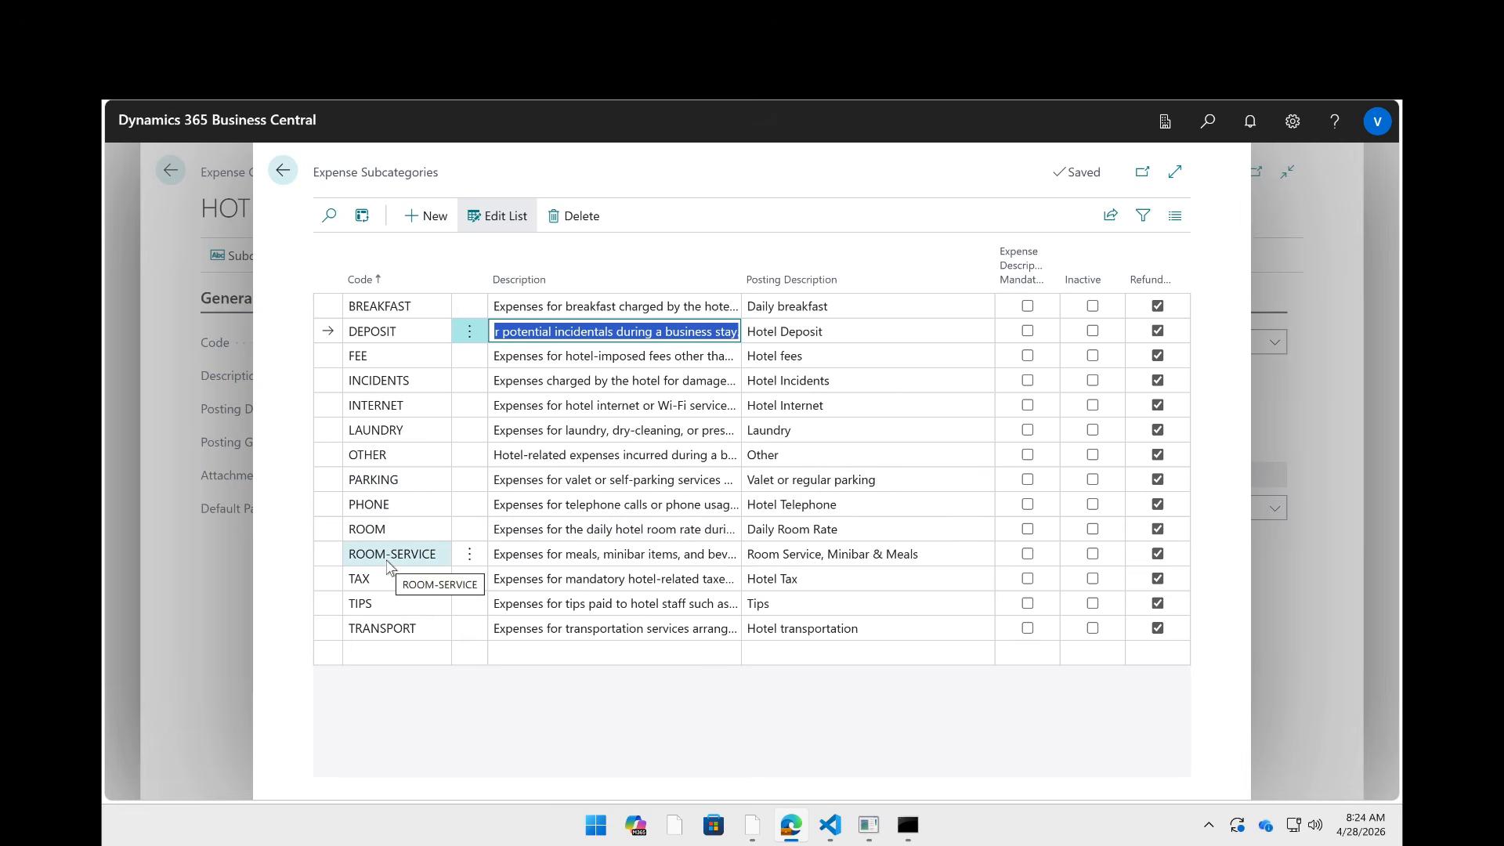
click(666, 554)
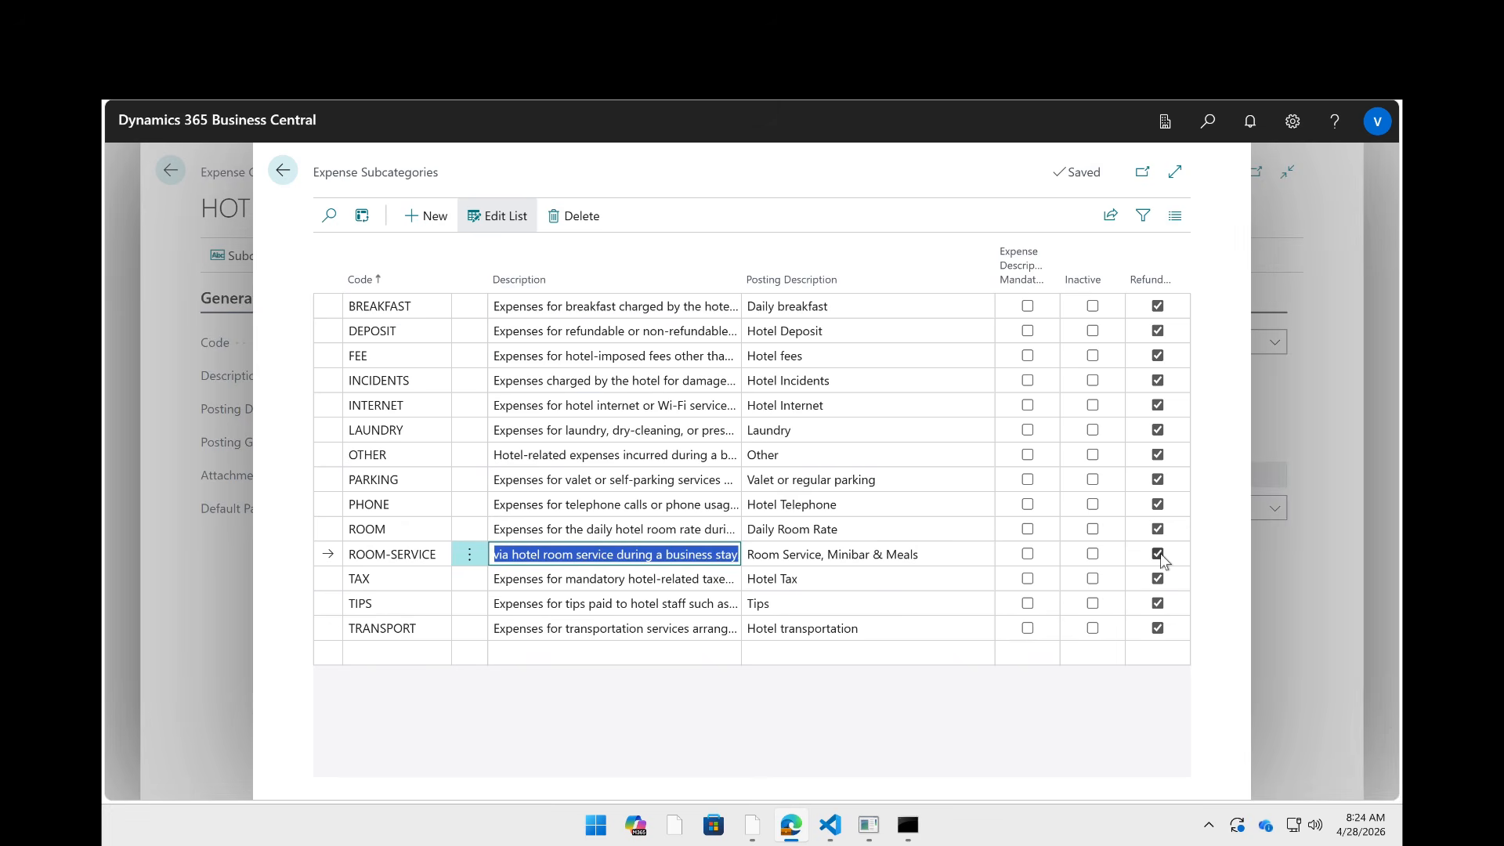
click(1158, 554)
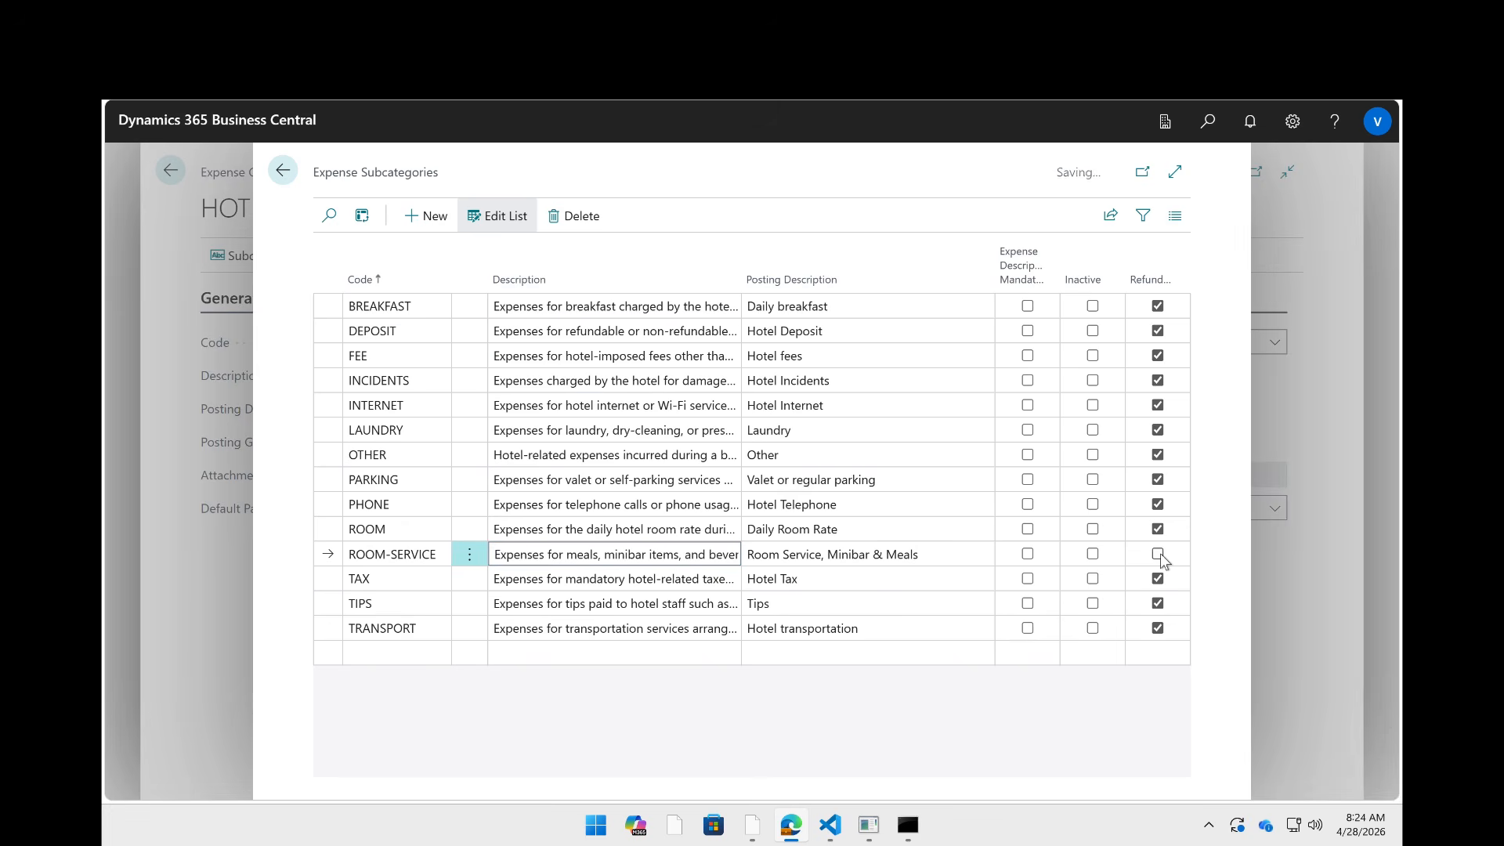
click(799, 532)
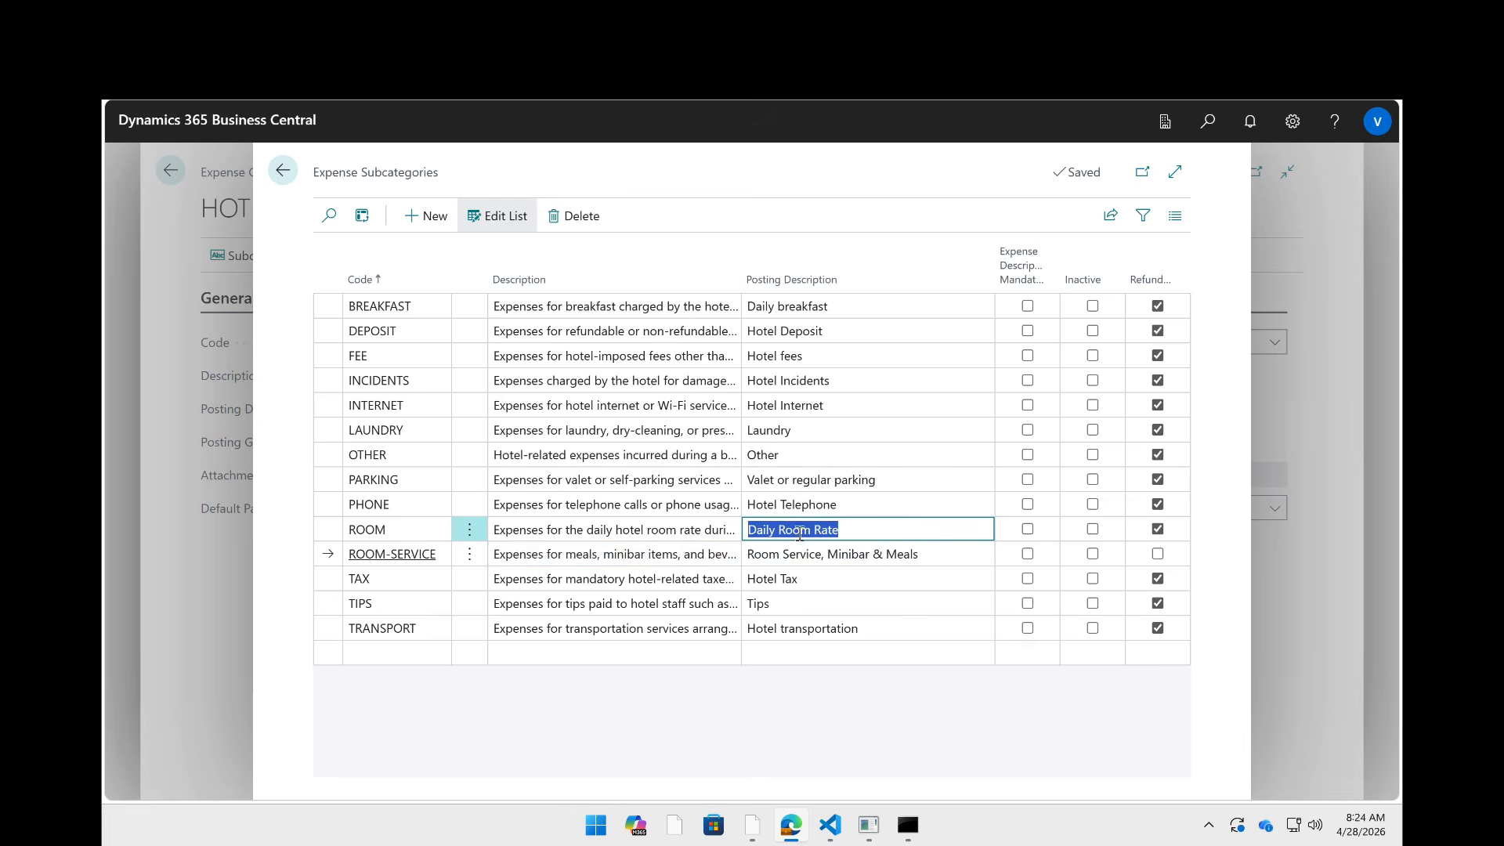
click(662, 537)
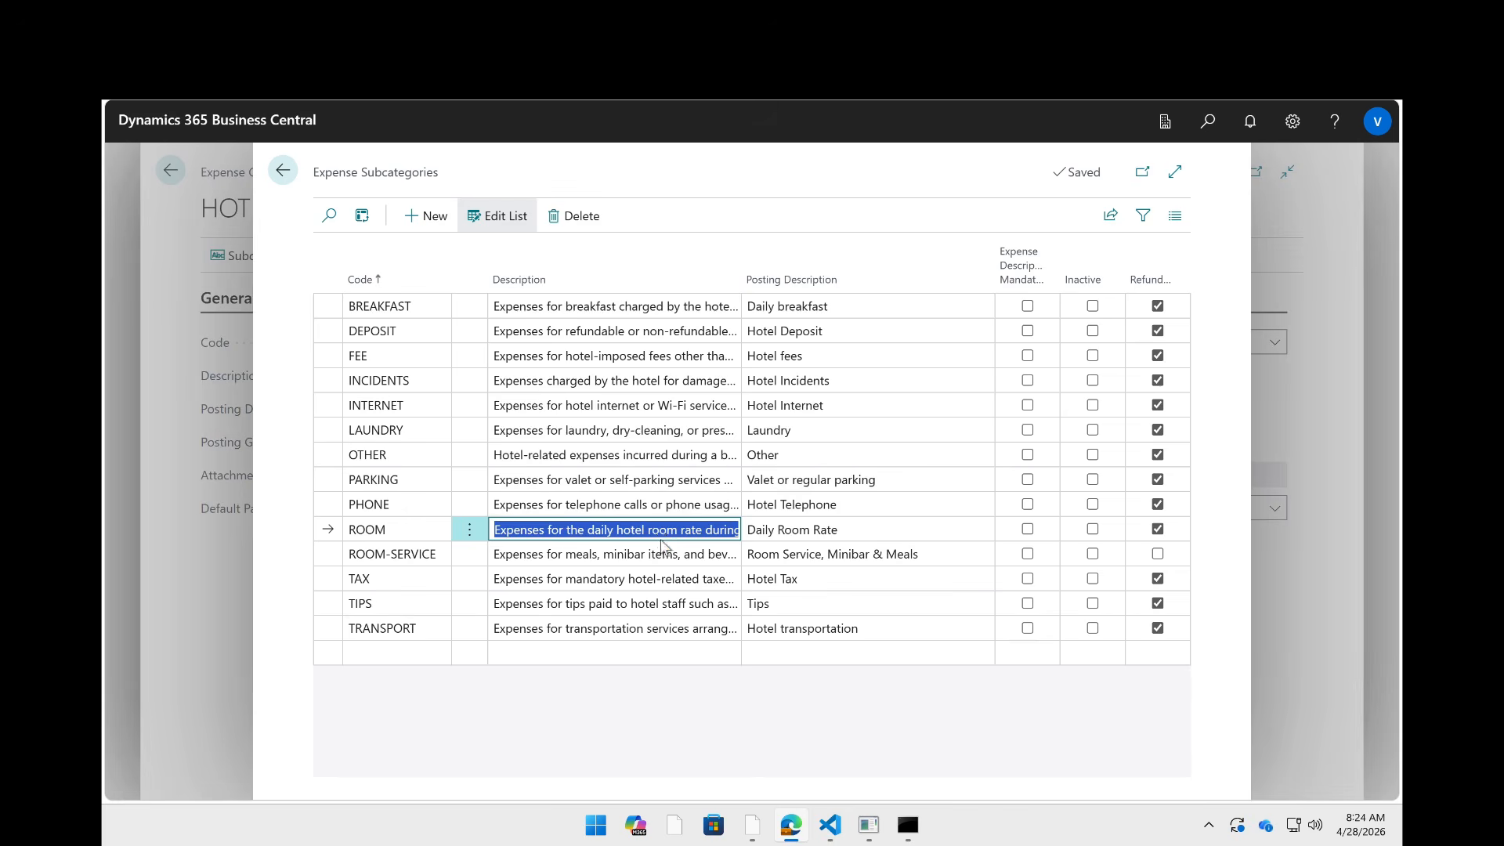
key(Down)
key(Tab)
key(Tab)
key(Tab)
key(Tab)
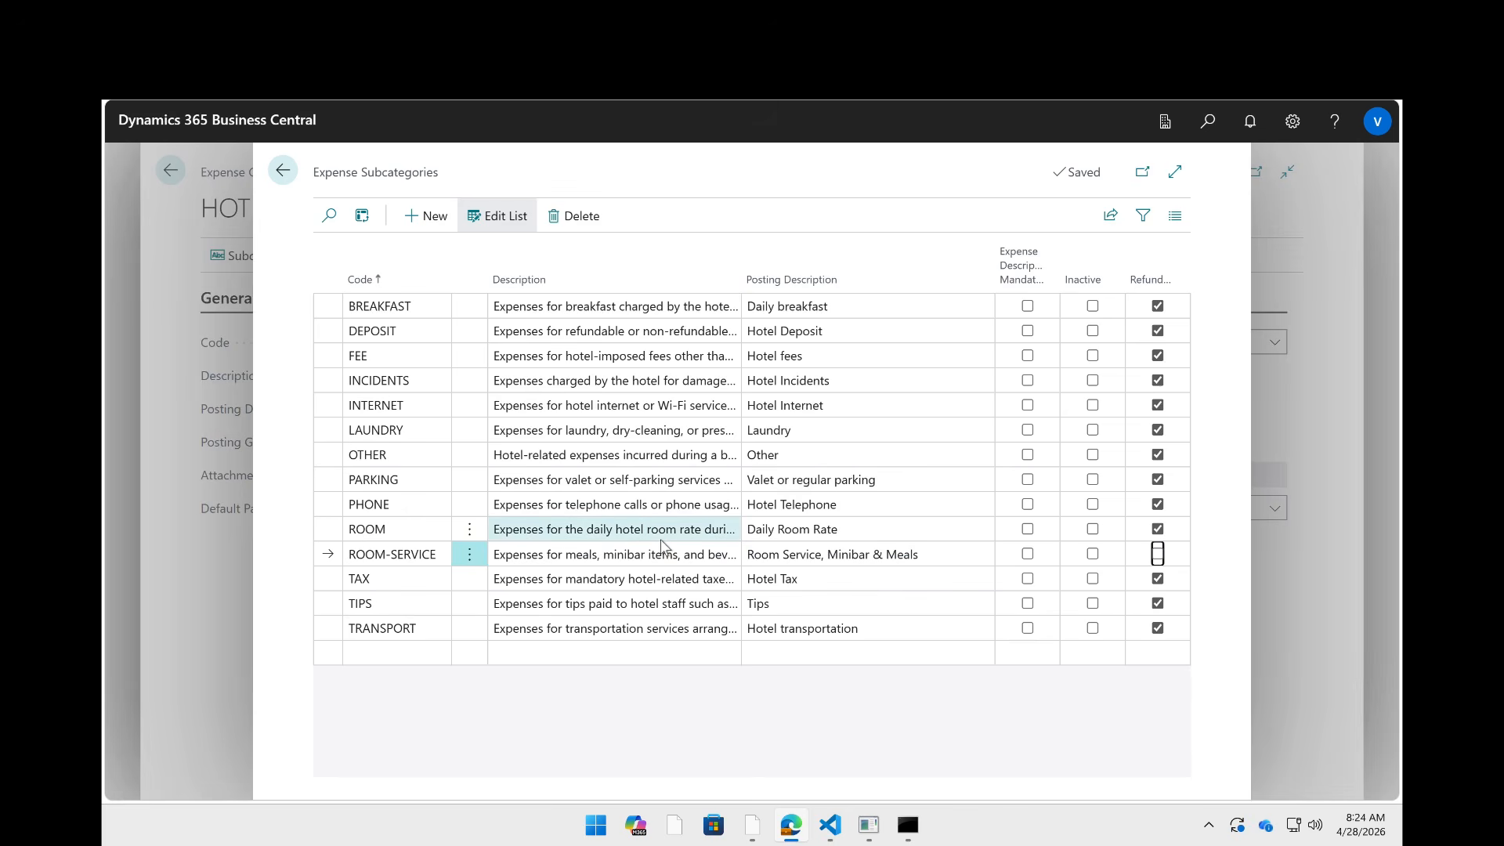
- Return to Expense Agent Setup from the HOTELS subcategories and check the available related actions
click(283, 173)
click(177, 169)
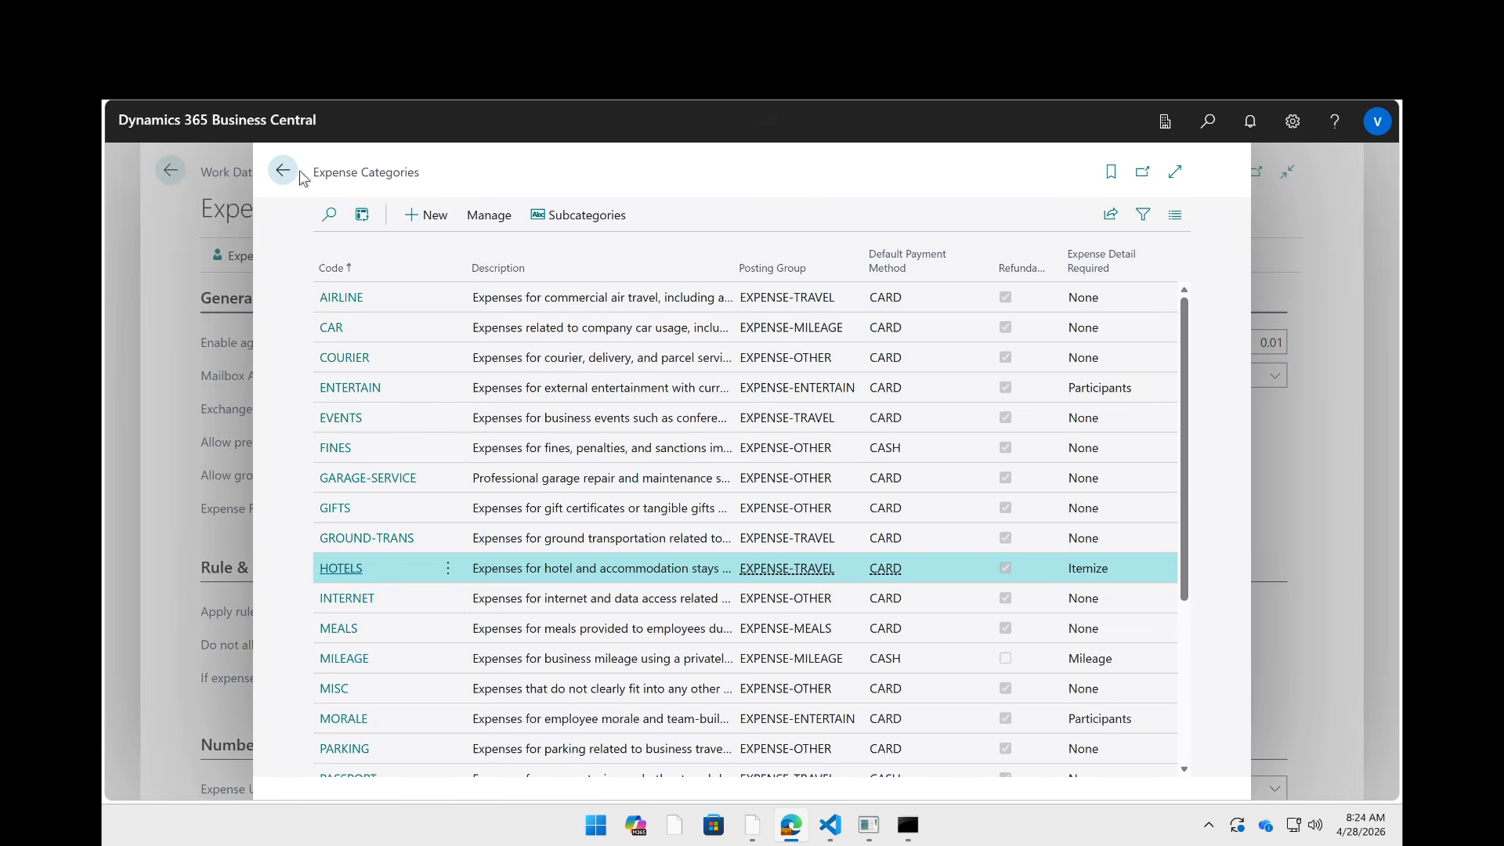
key(Escape)
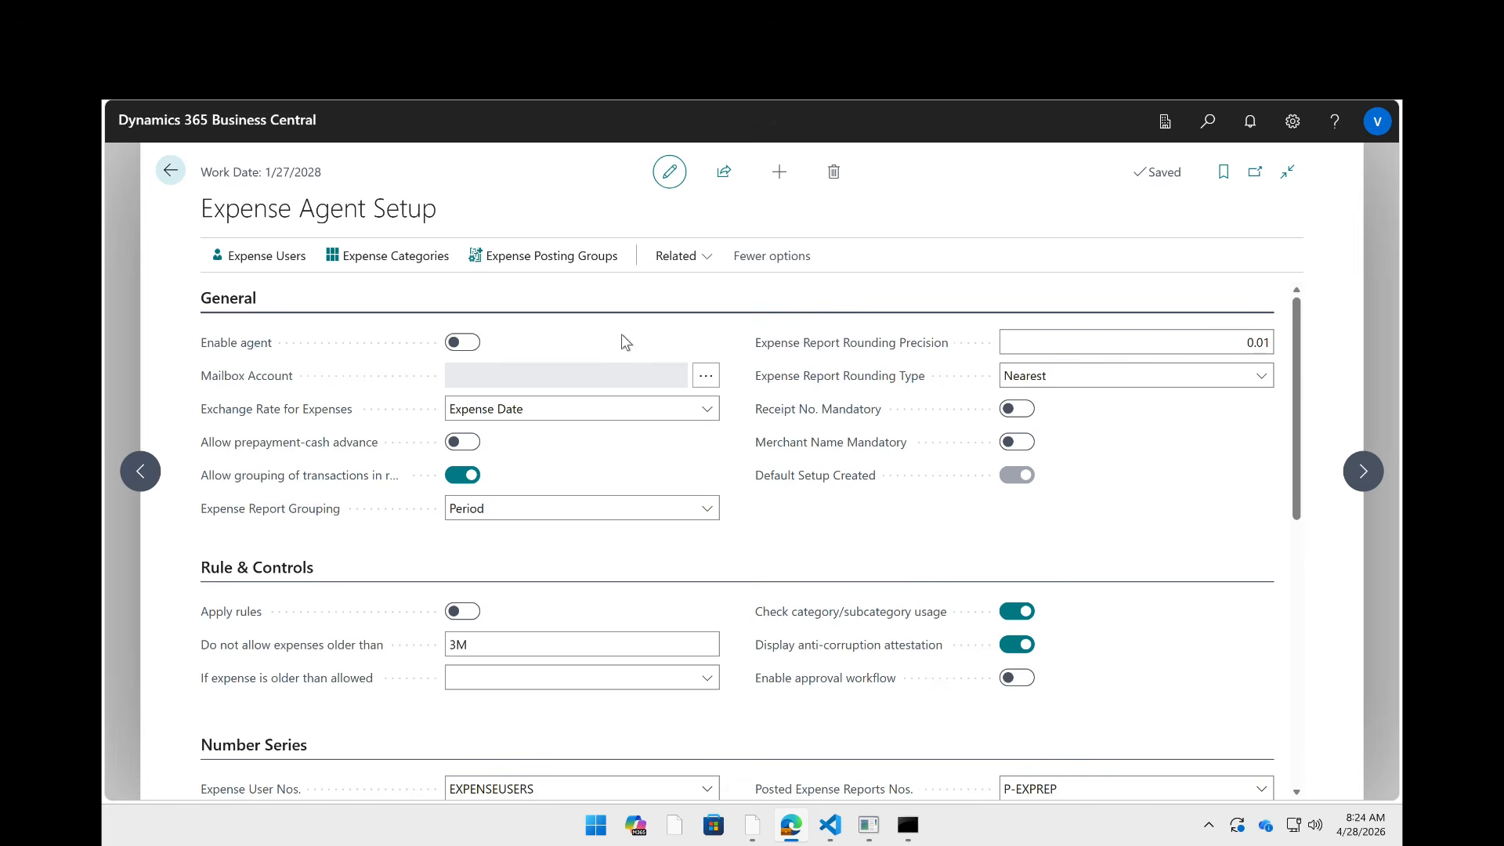
click(697, 264)
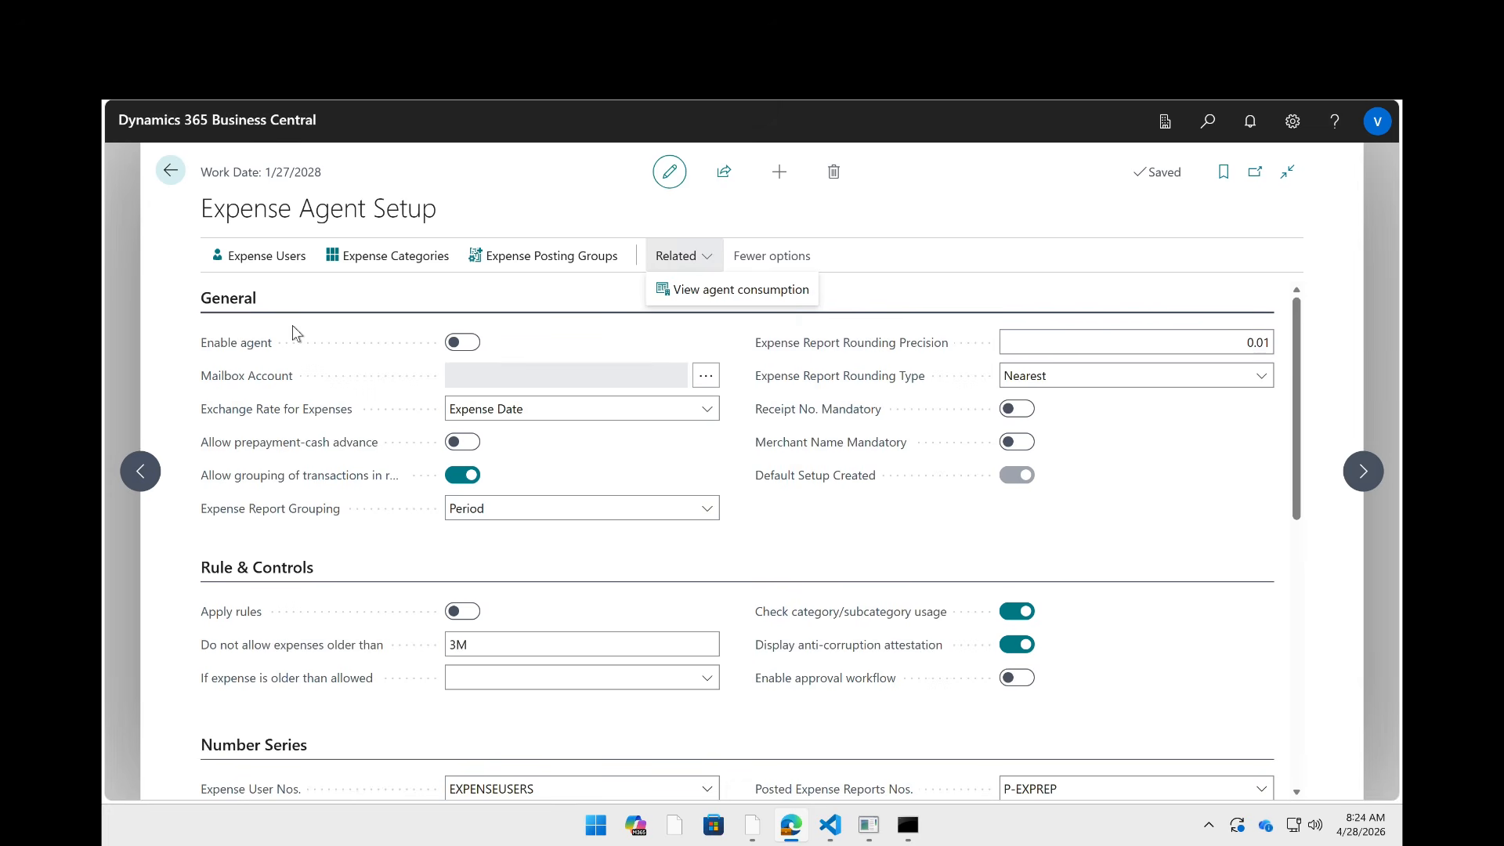
click(388, 552)
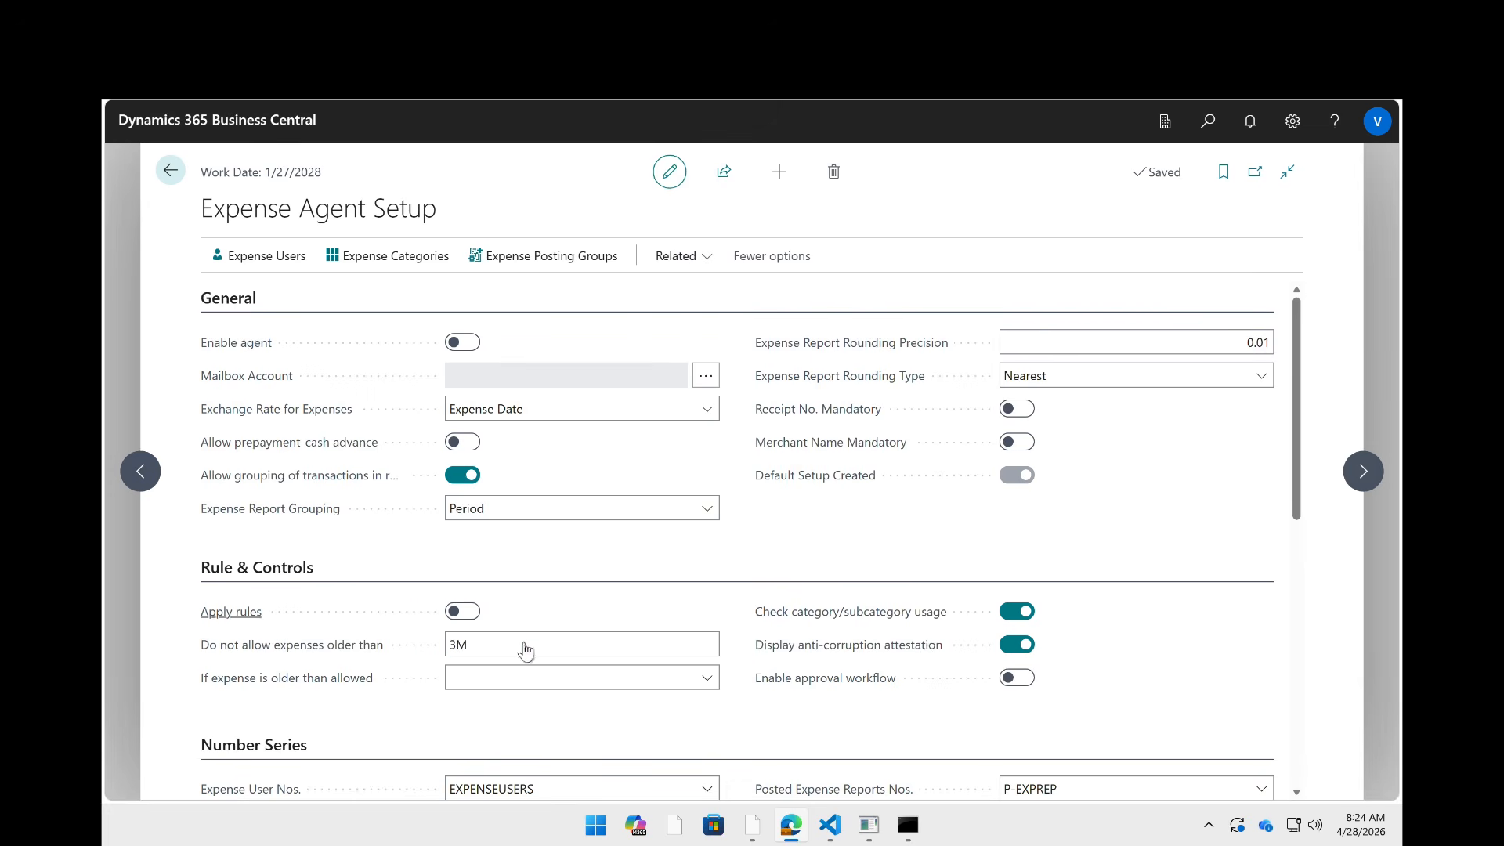
- Turn on Apply rules in Expense Agent Setup and open the Expense Management Rules list
click(464, 613)
click(170, 171)
click(1206, 133)
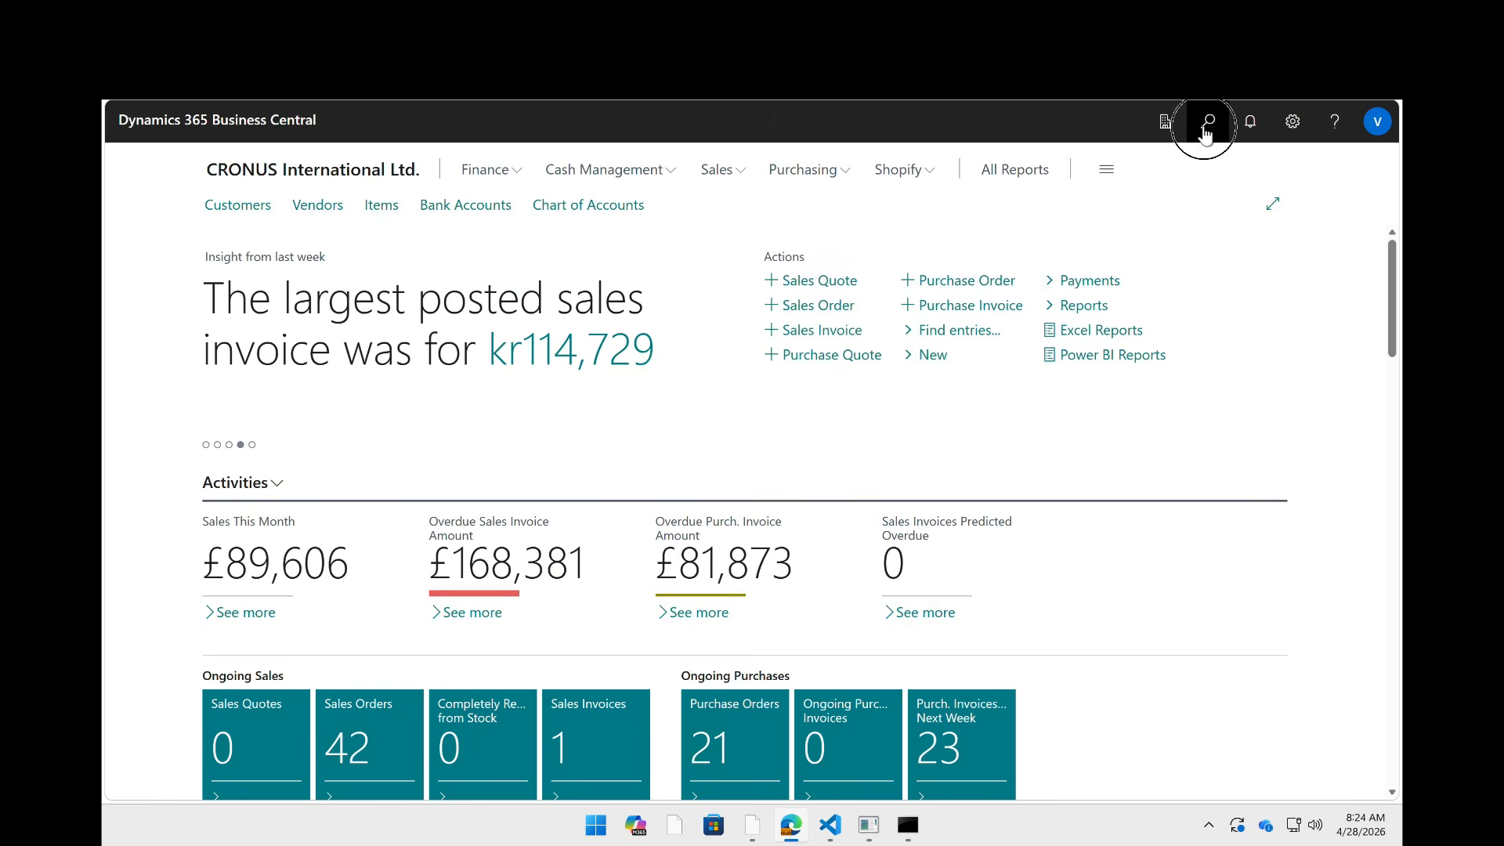
text(Expense)
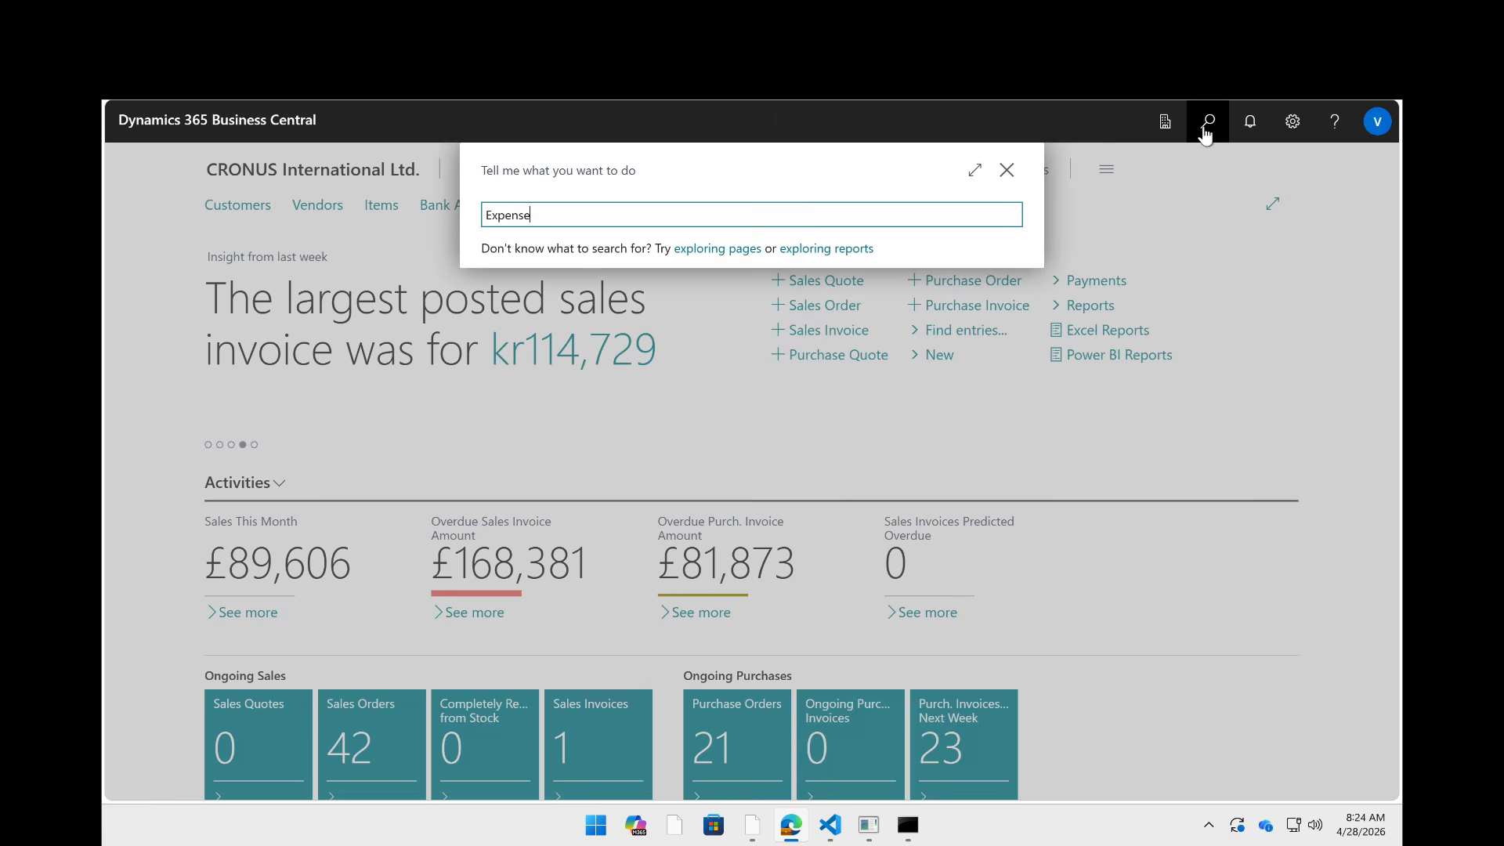
text( Rule)
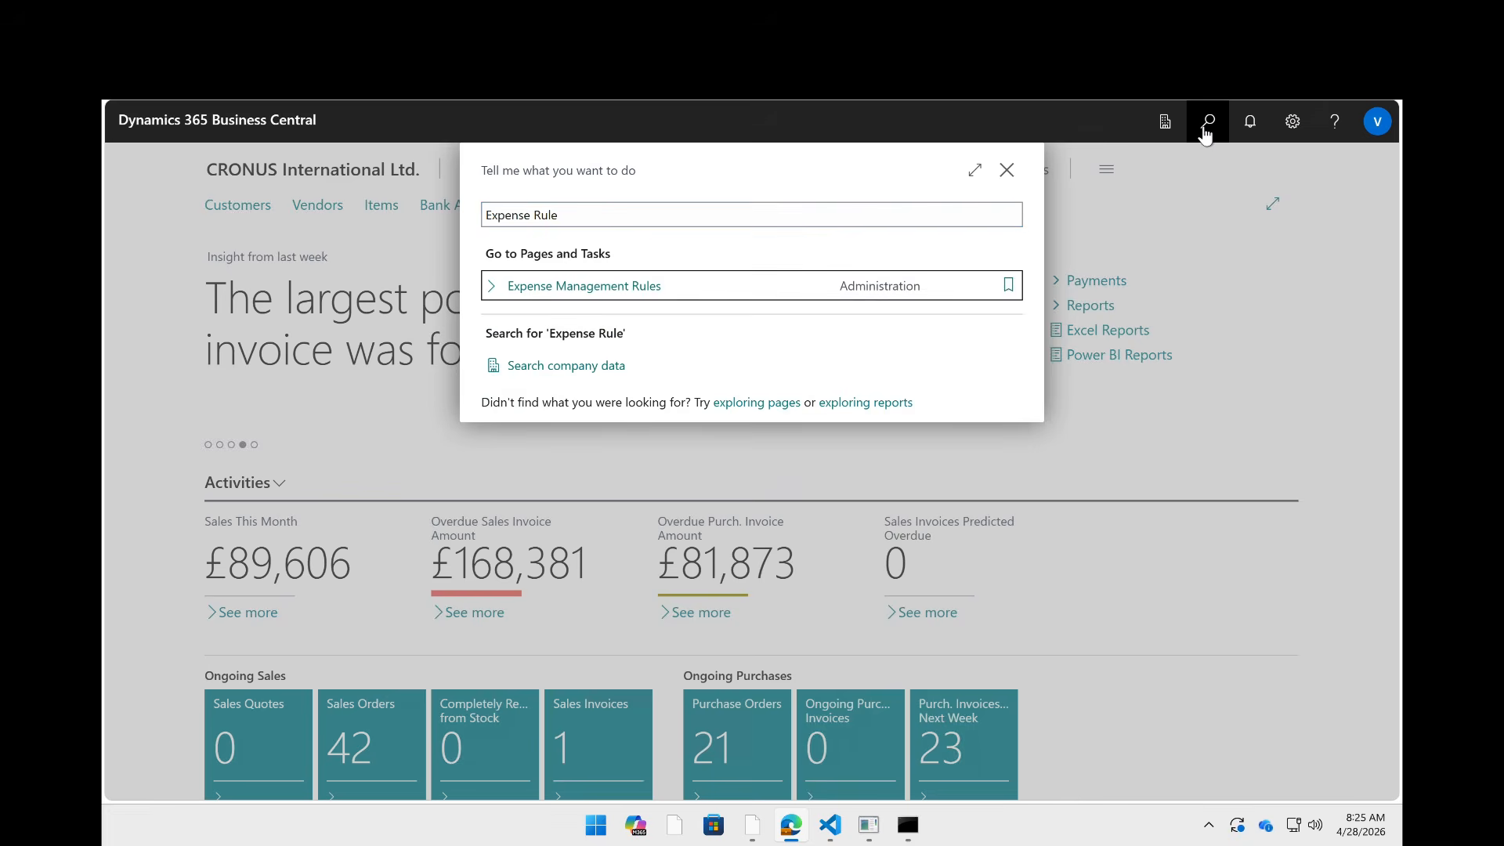
key(Return)
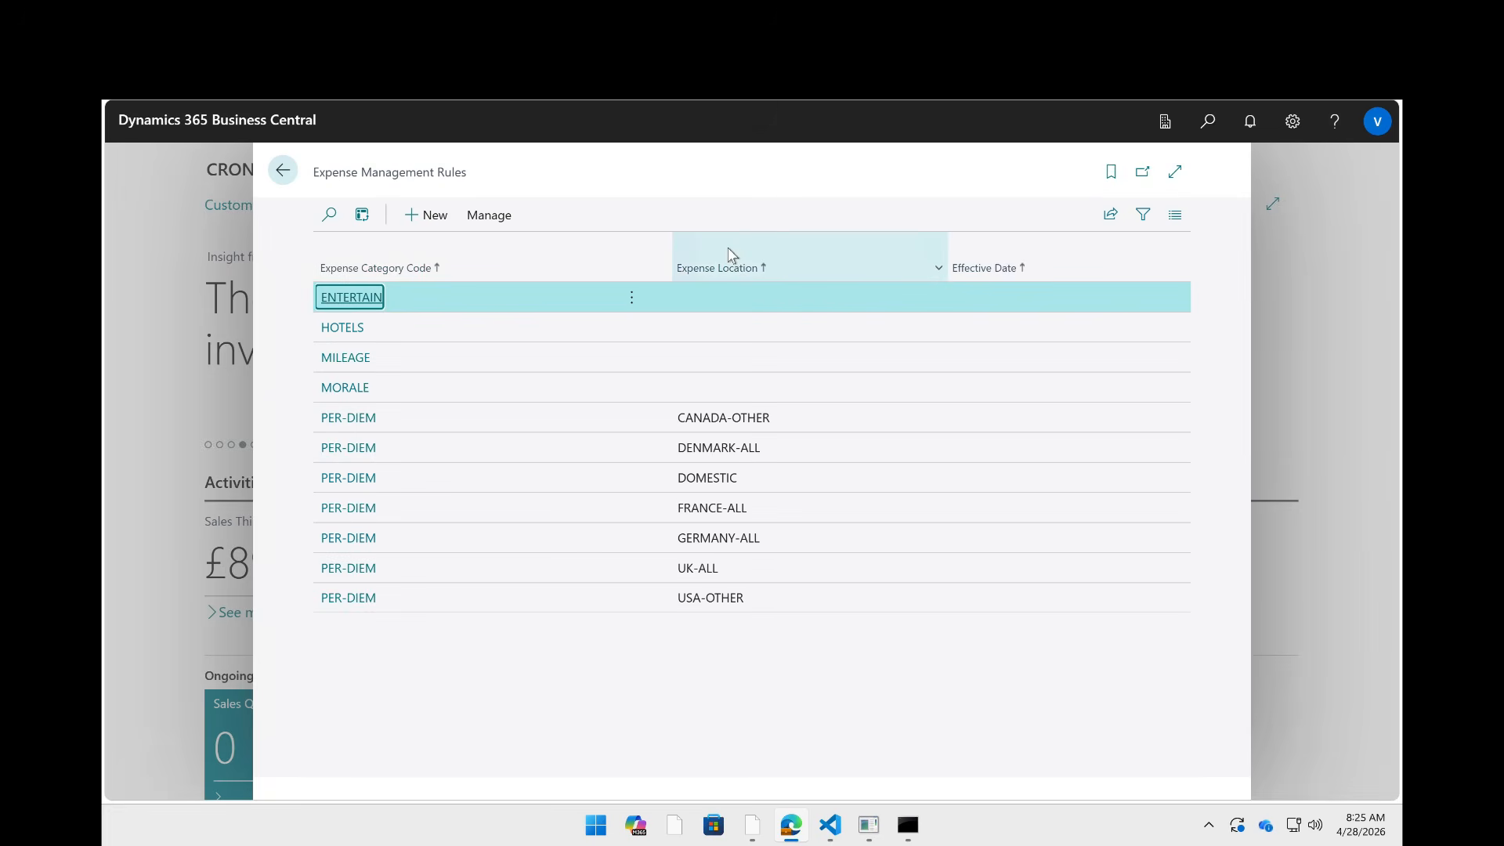
- Open the HOTELS expense rule, examine its rule conditions, and return to the rules list
mouse_move(729, 255)
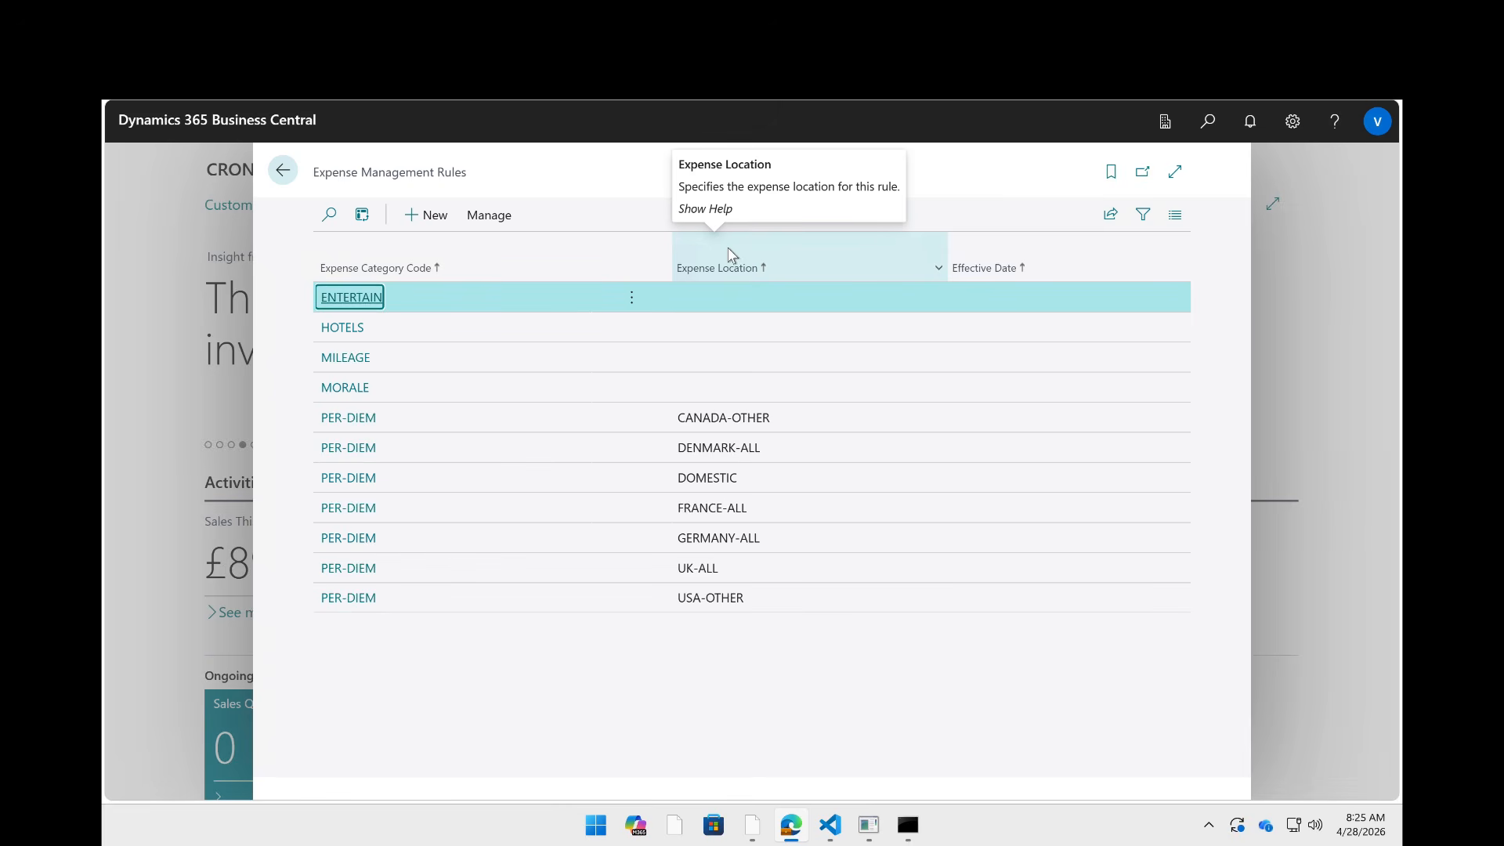
key(Down)
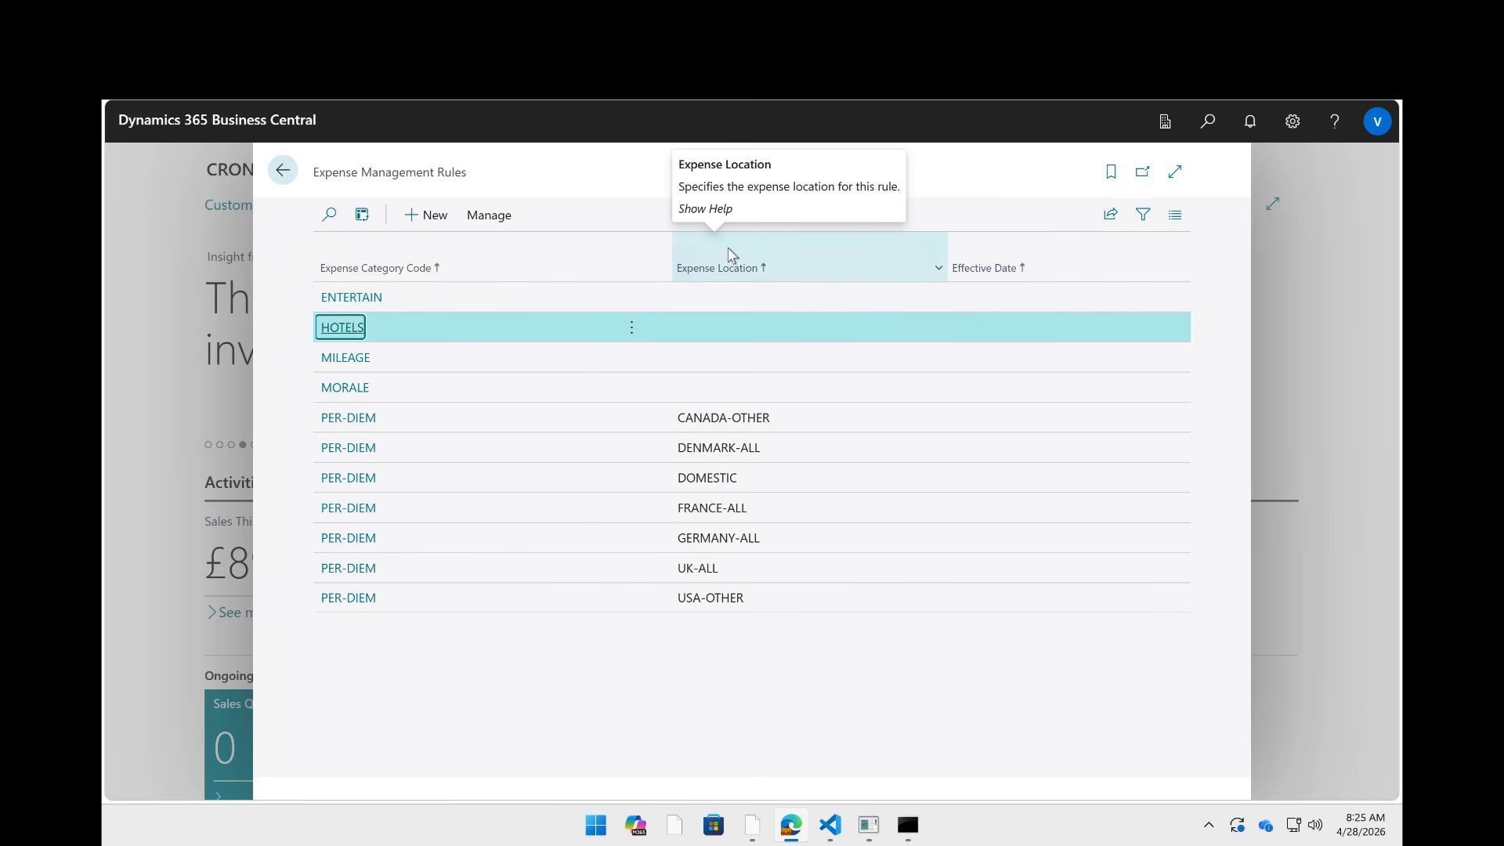
key(Return)
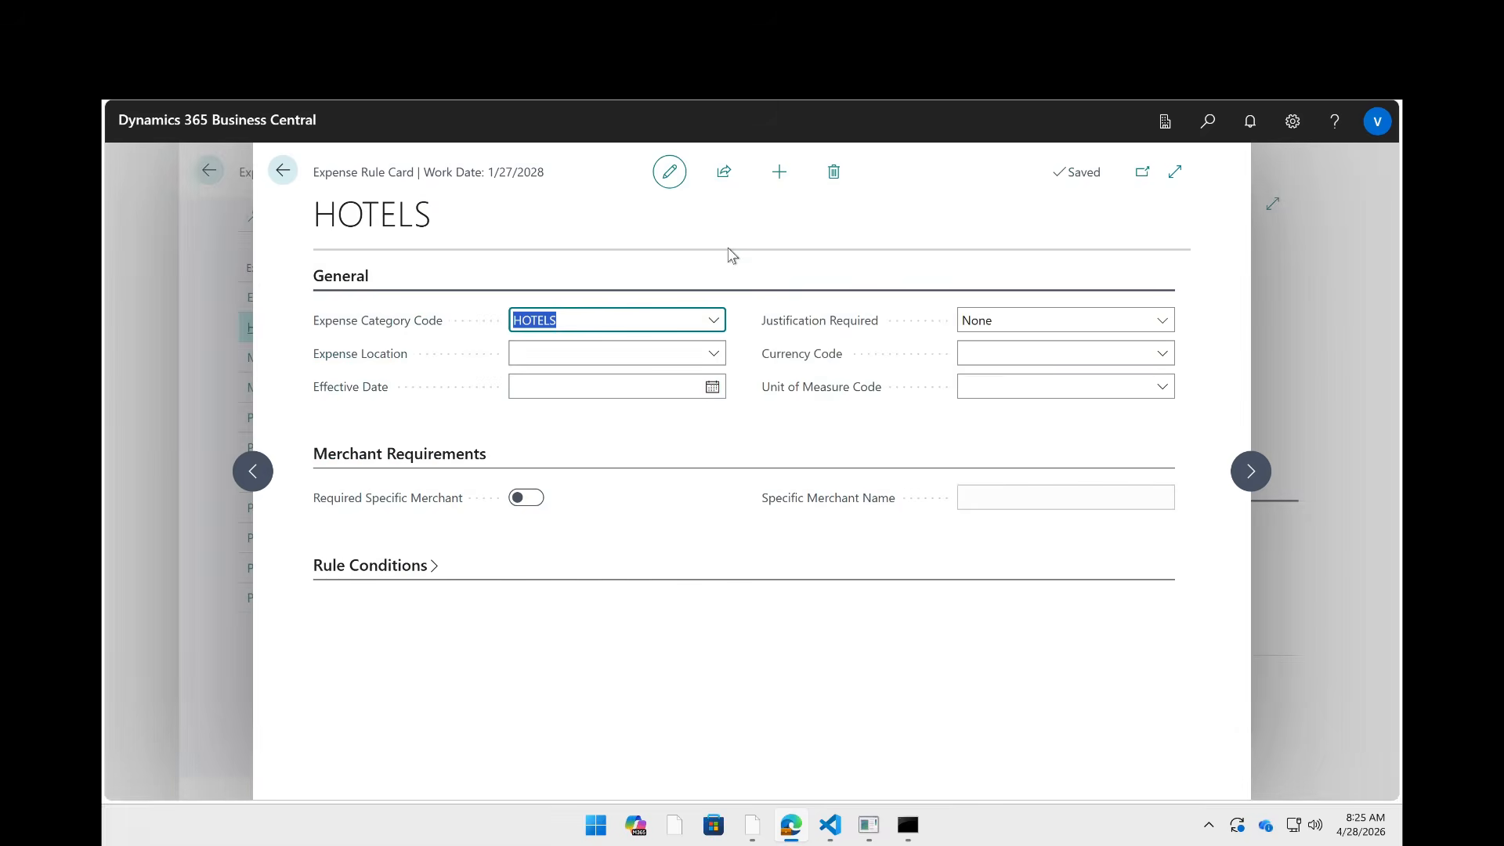
click(396, 565)
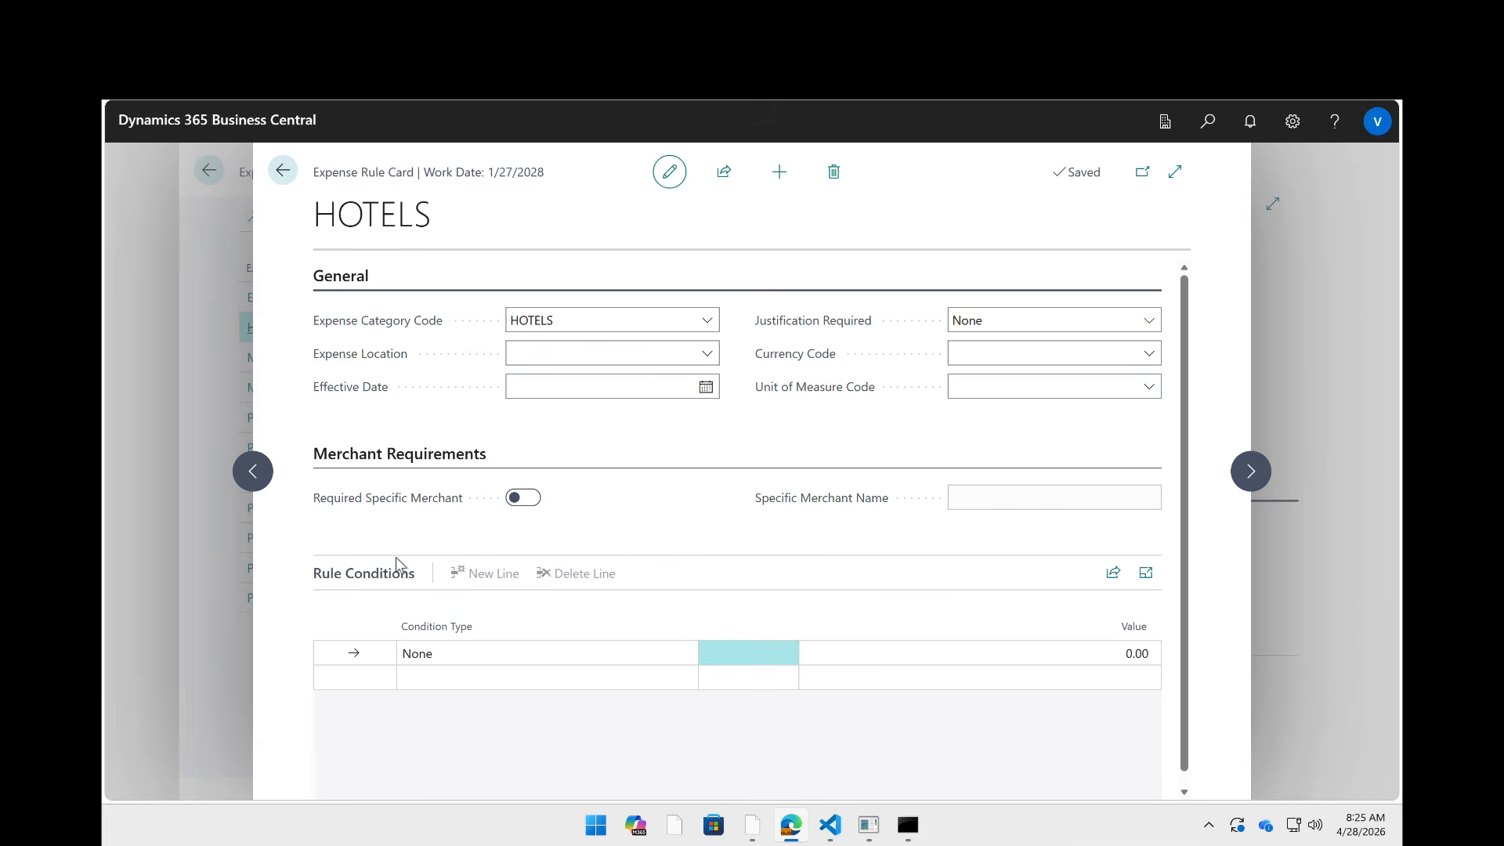
click(282, 171)
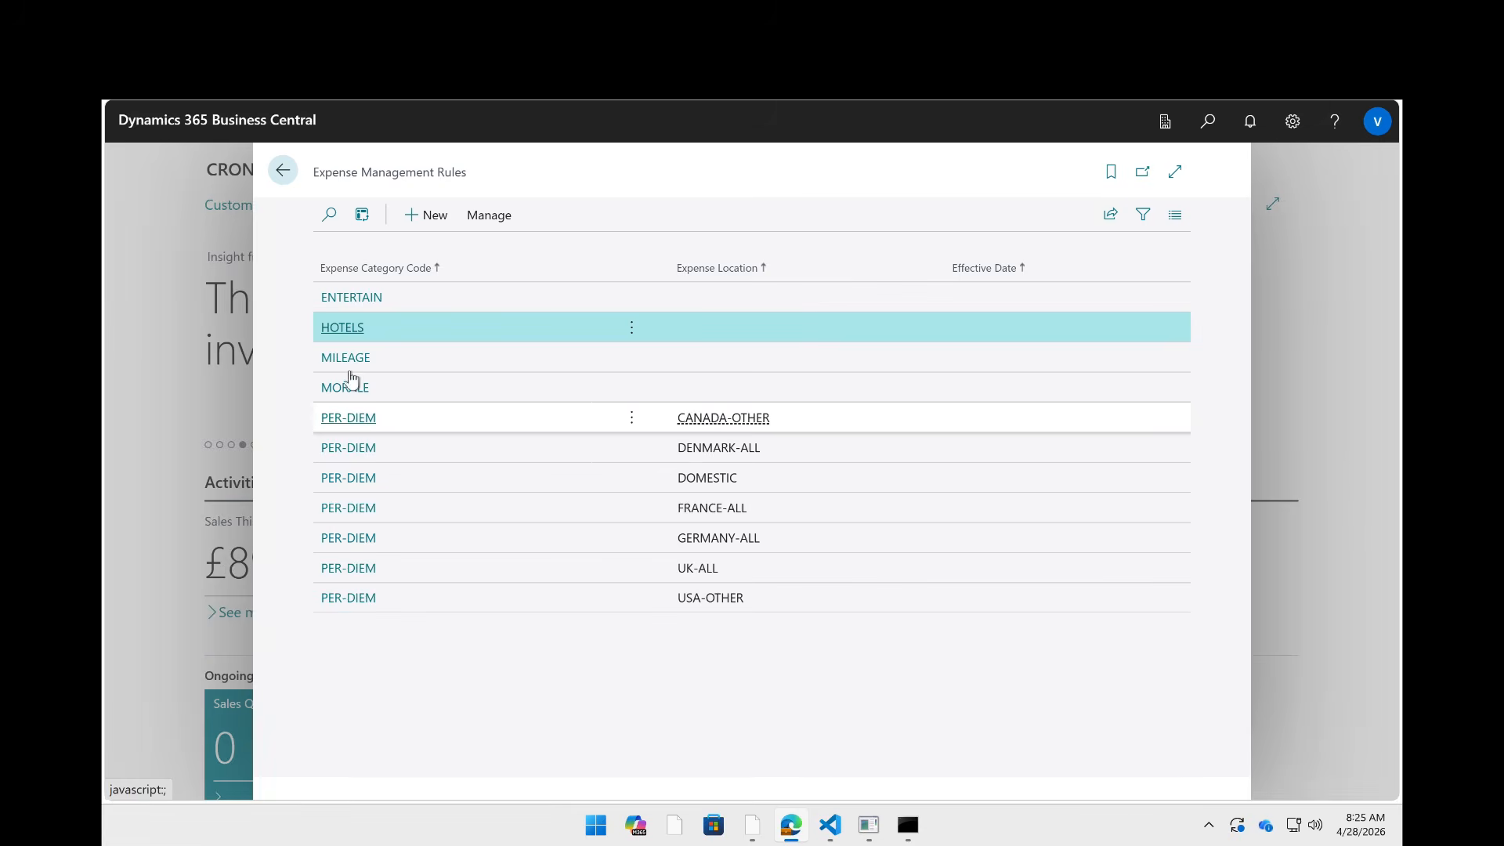
- Open the MILEAGE expense rule, check its Max Amount condition value, and return to the rules list
click(347, 360)
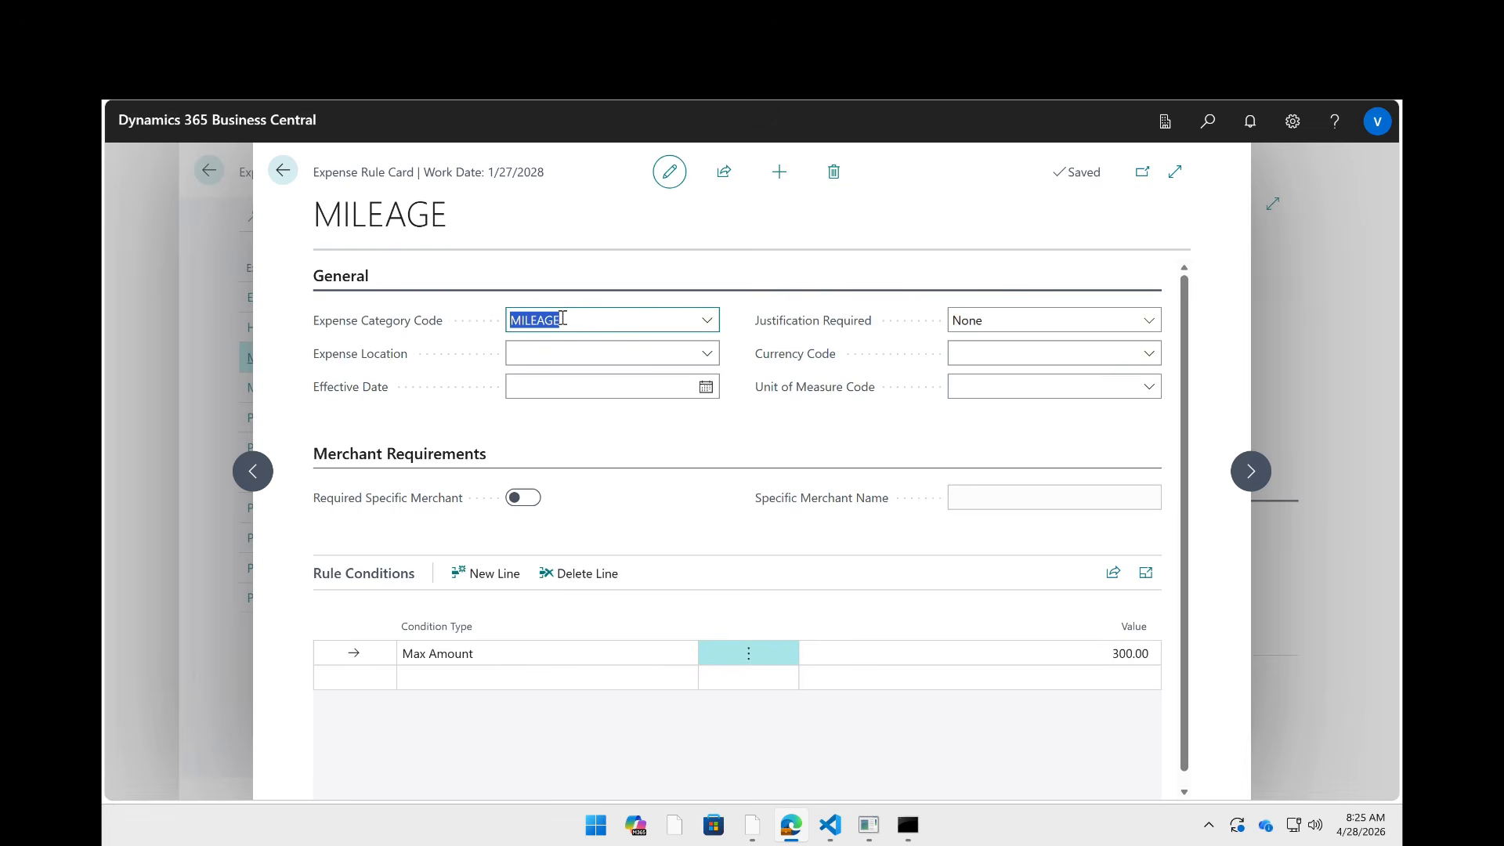
click(1013, 653)
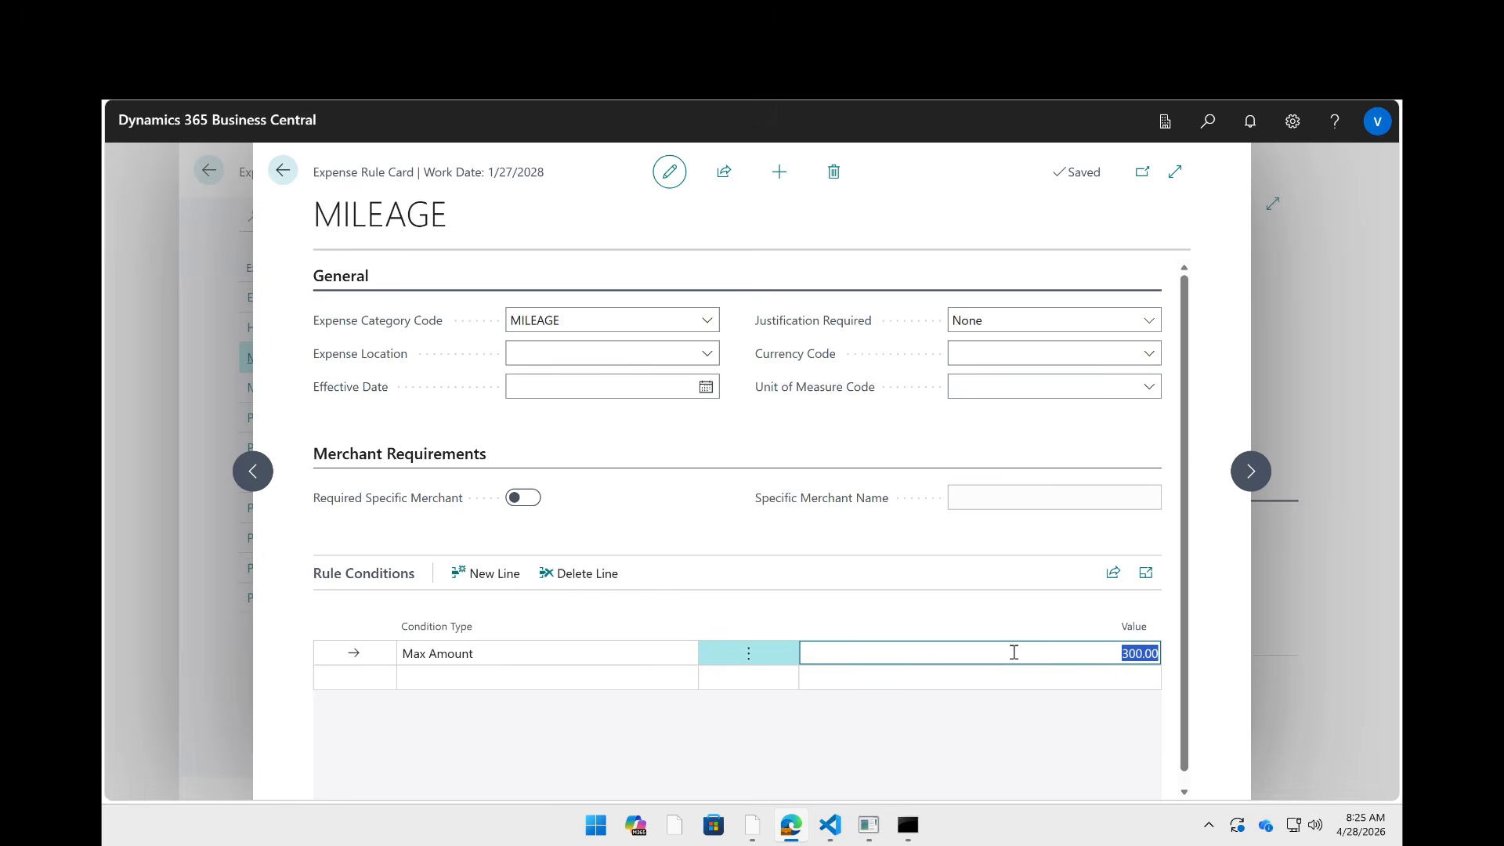
key(Escape)
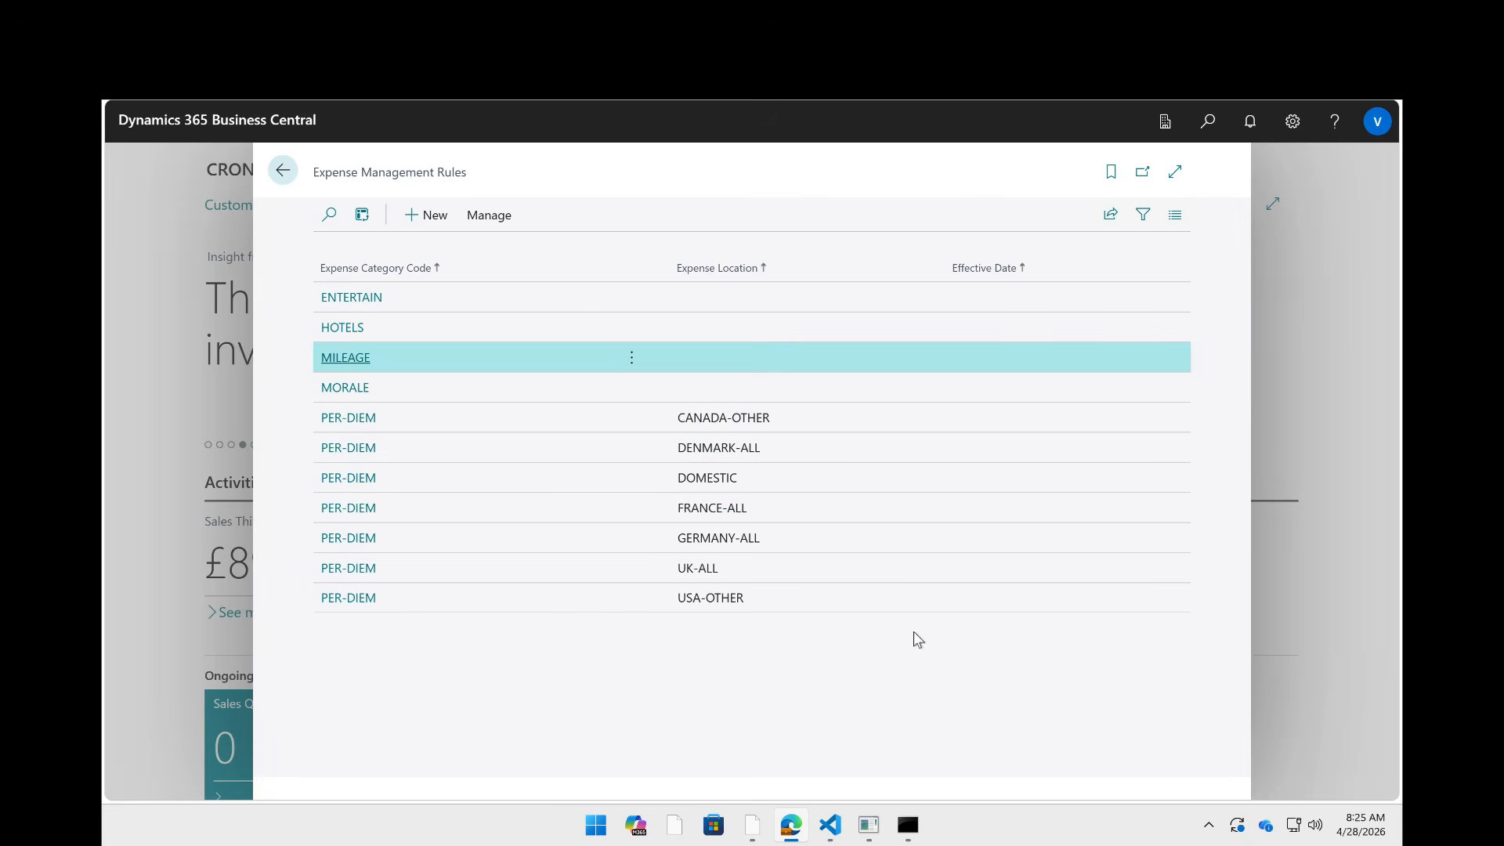
- View the MORALE rule and examine the category, location and currency of the PER-DIEM rule for CANADA-OTHER
click(349, 389)
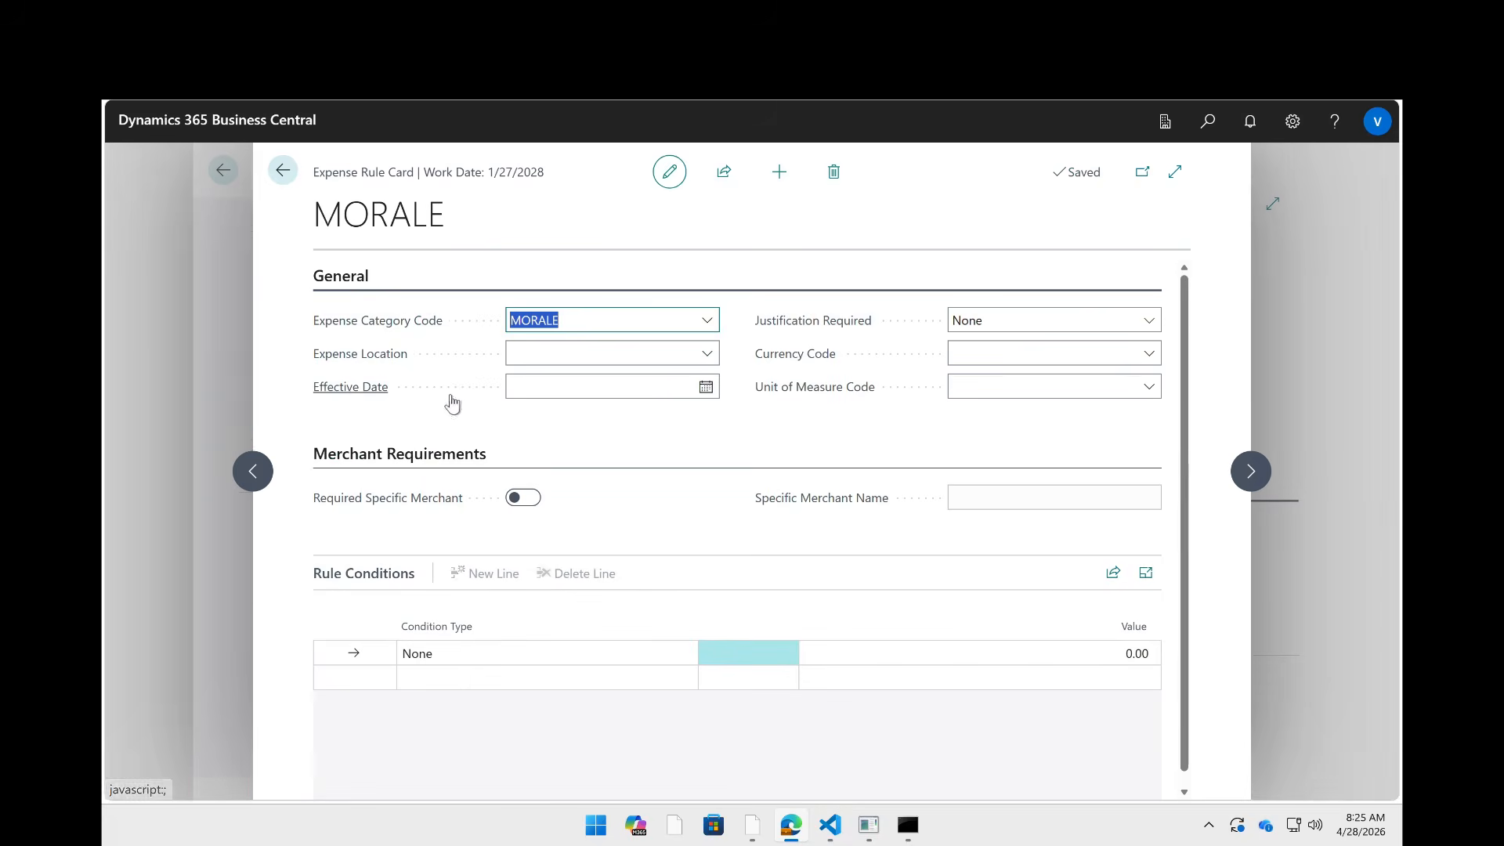
click(1236, 483)
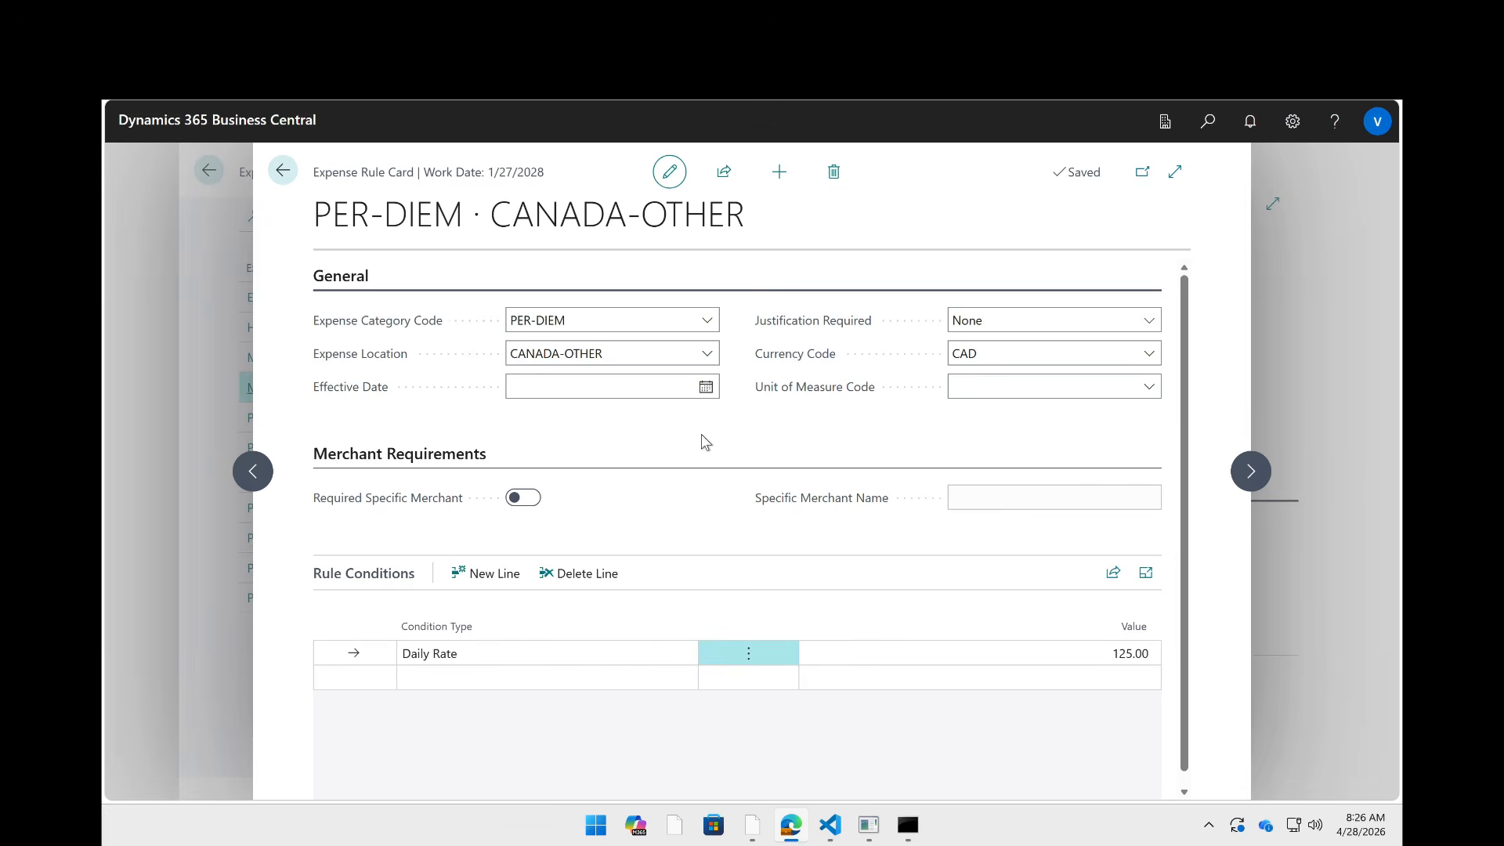
click(564, 323)
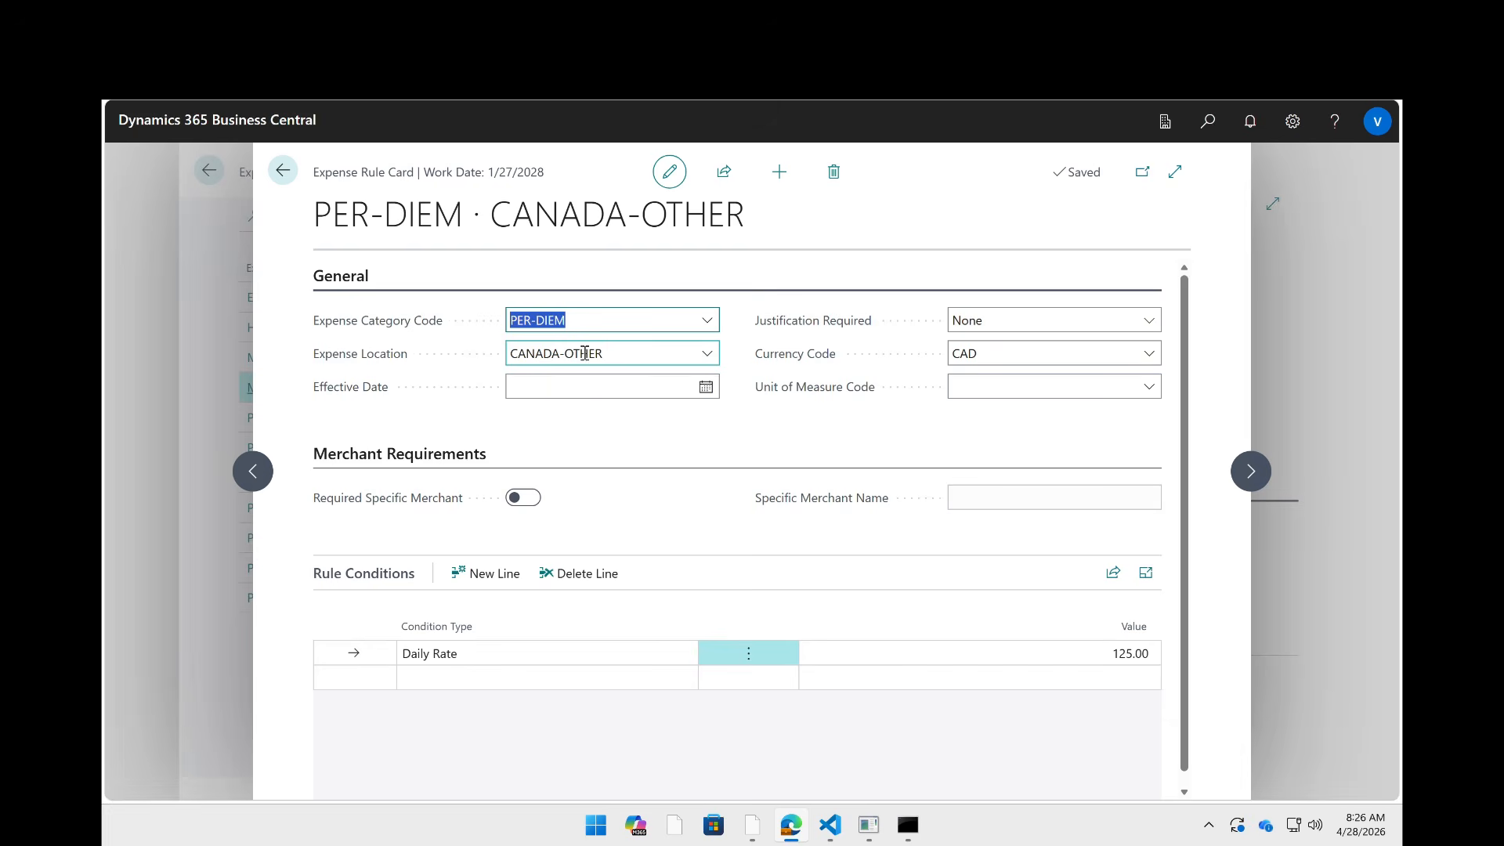
click(614, 359)
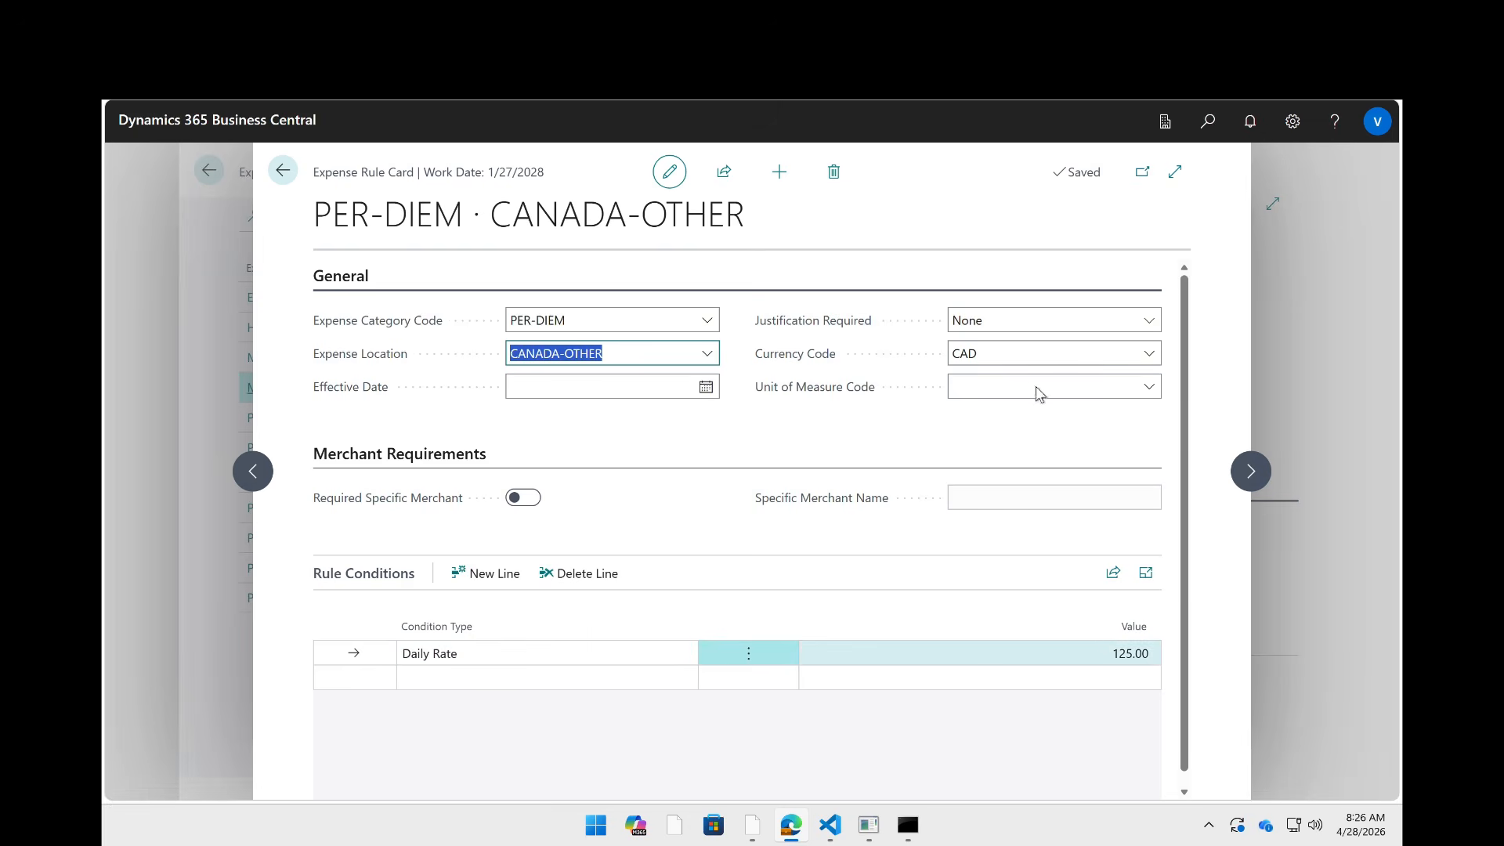
click(980, 354)
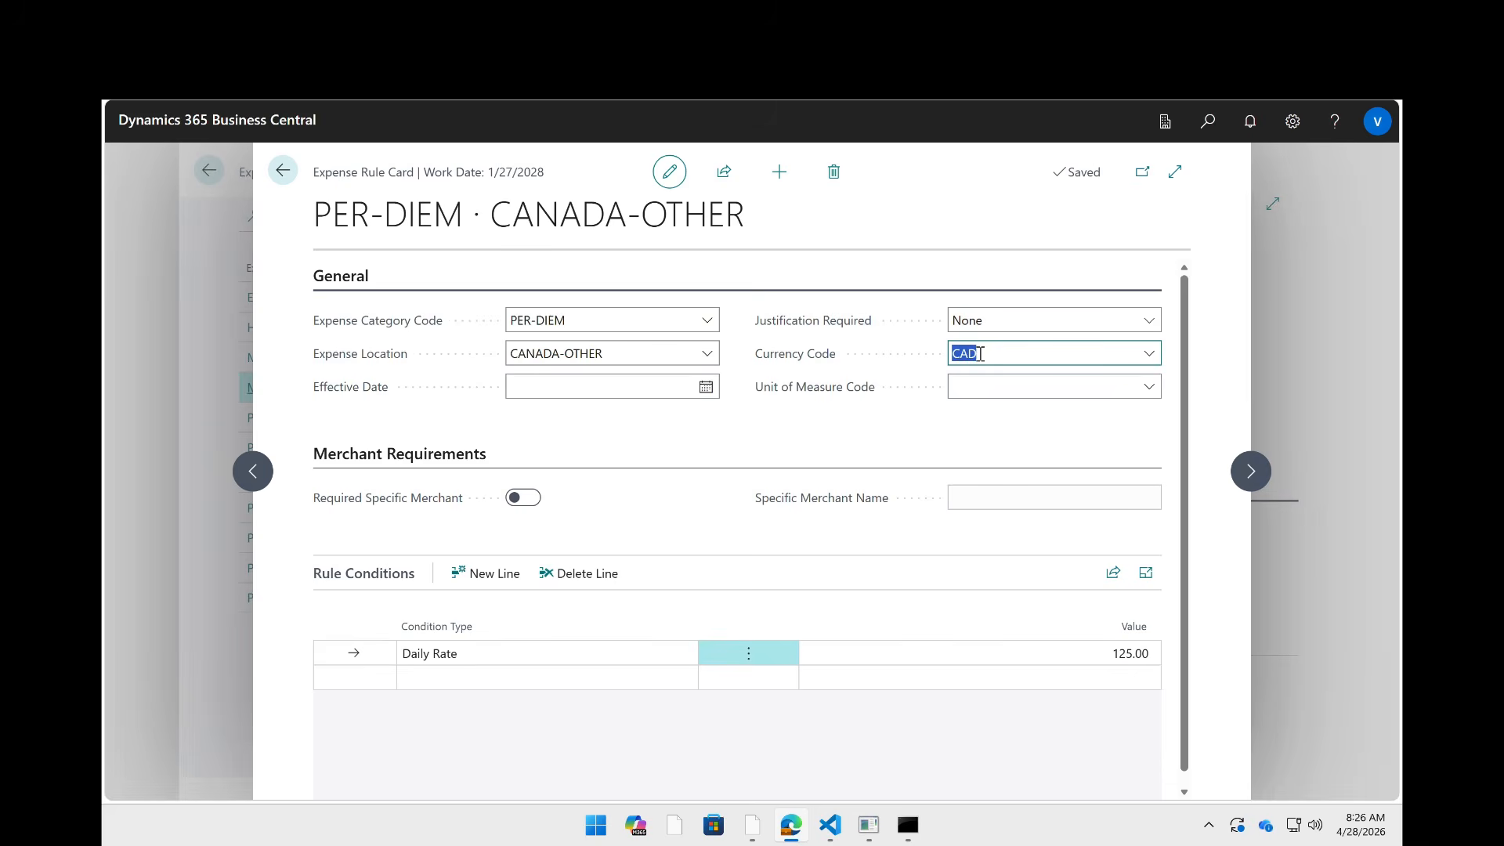
key(Escape)
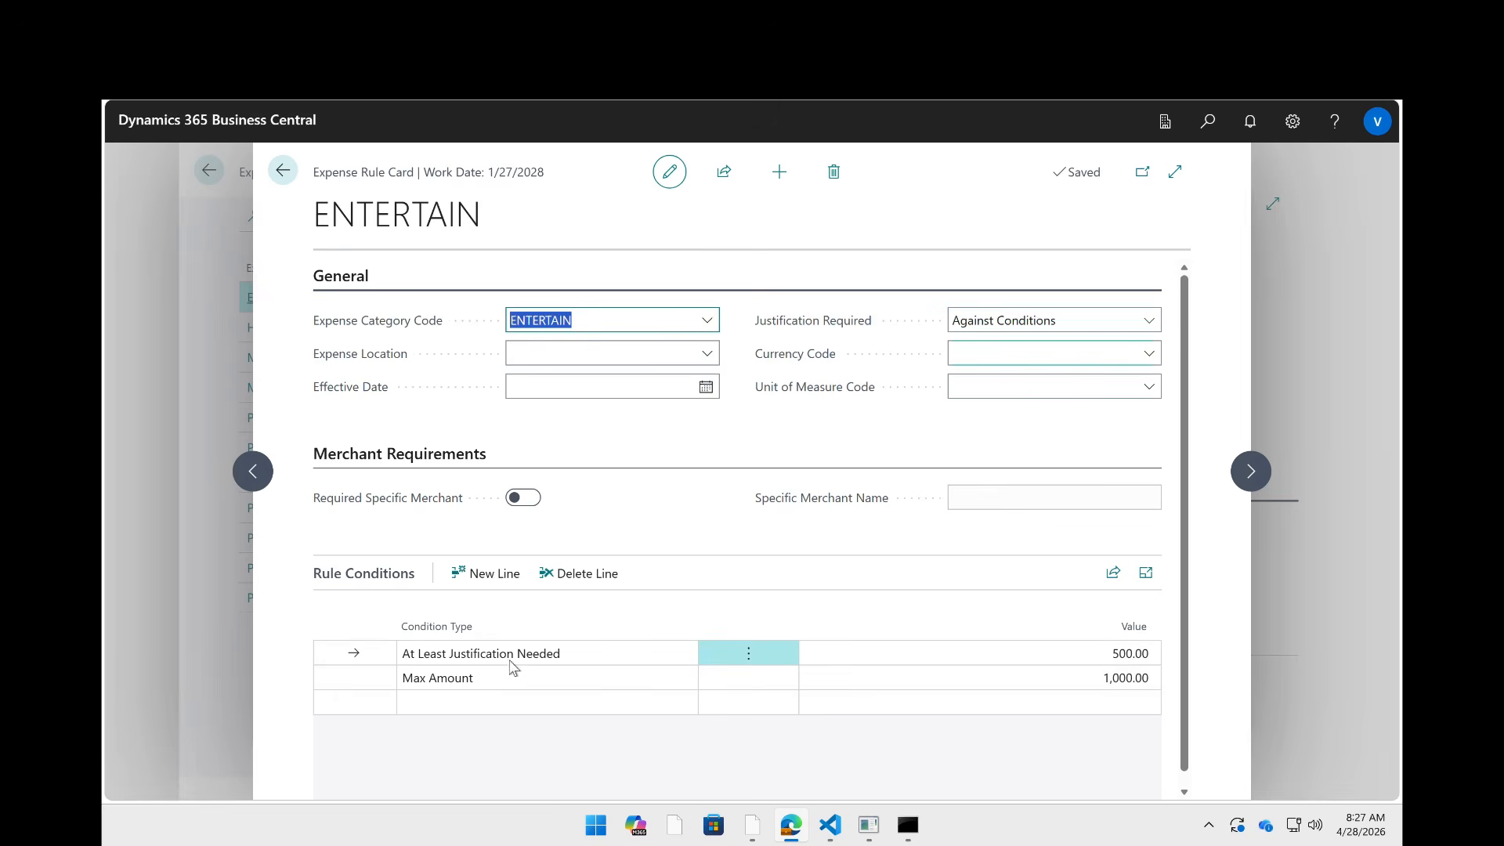
- Examine the ENTERTAIN rule's justification options and condition values, glance at the HOTELS rule, and return to the rules list
click(1041, 322)
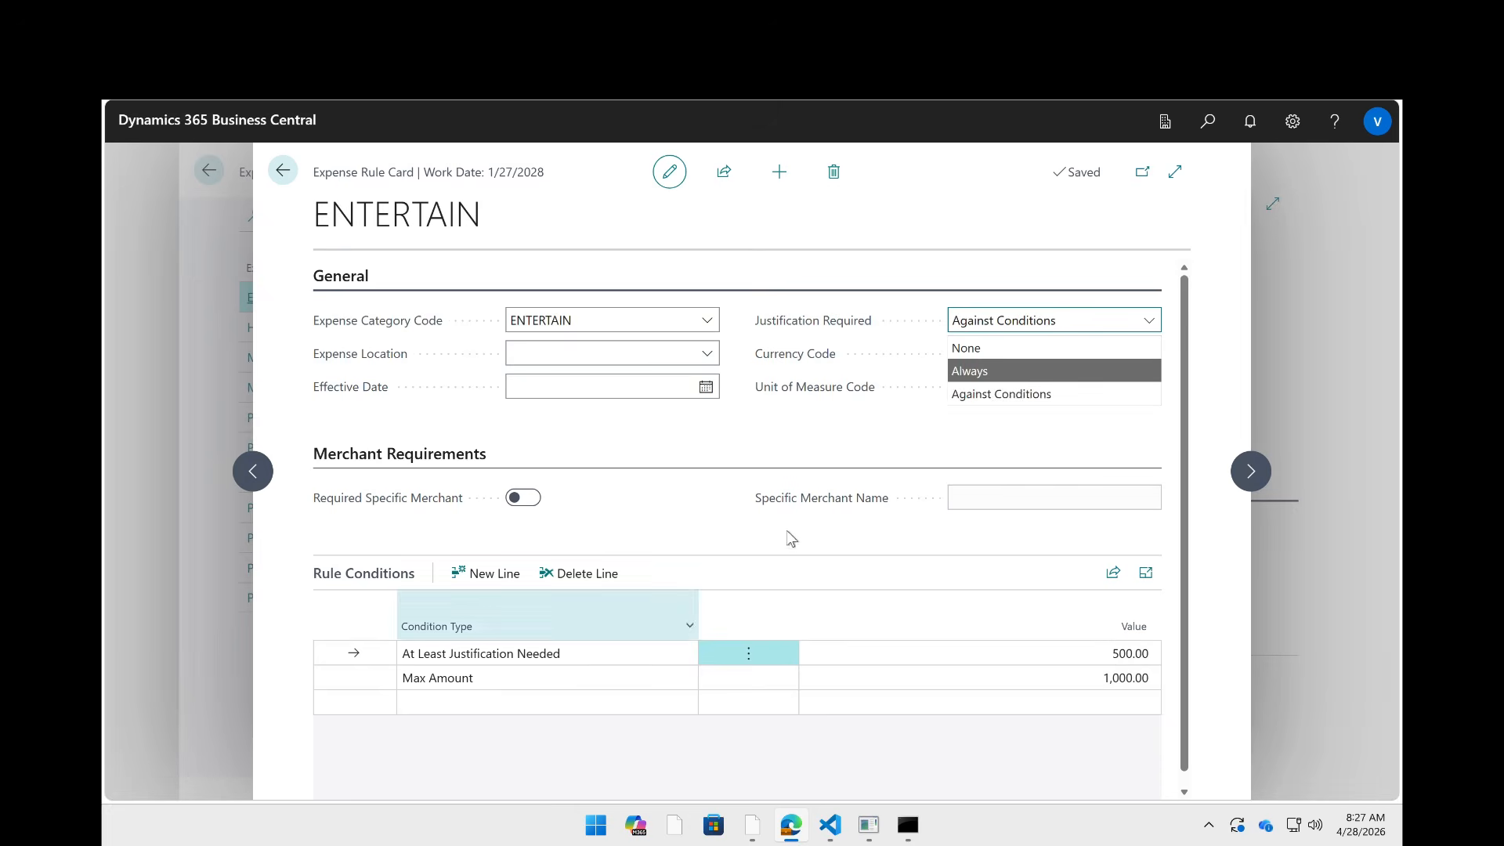
click(686, 524)
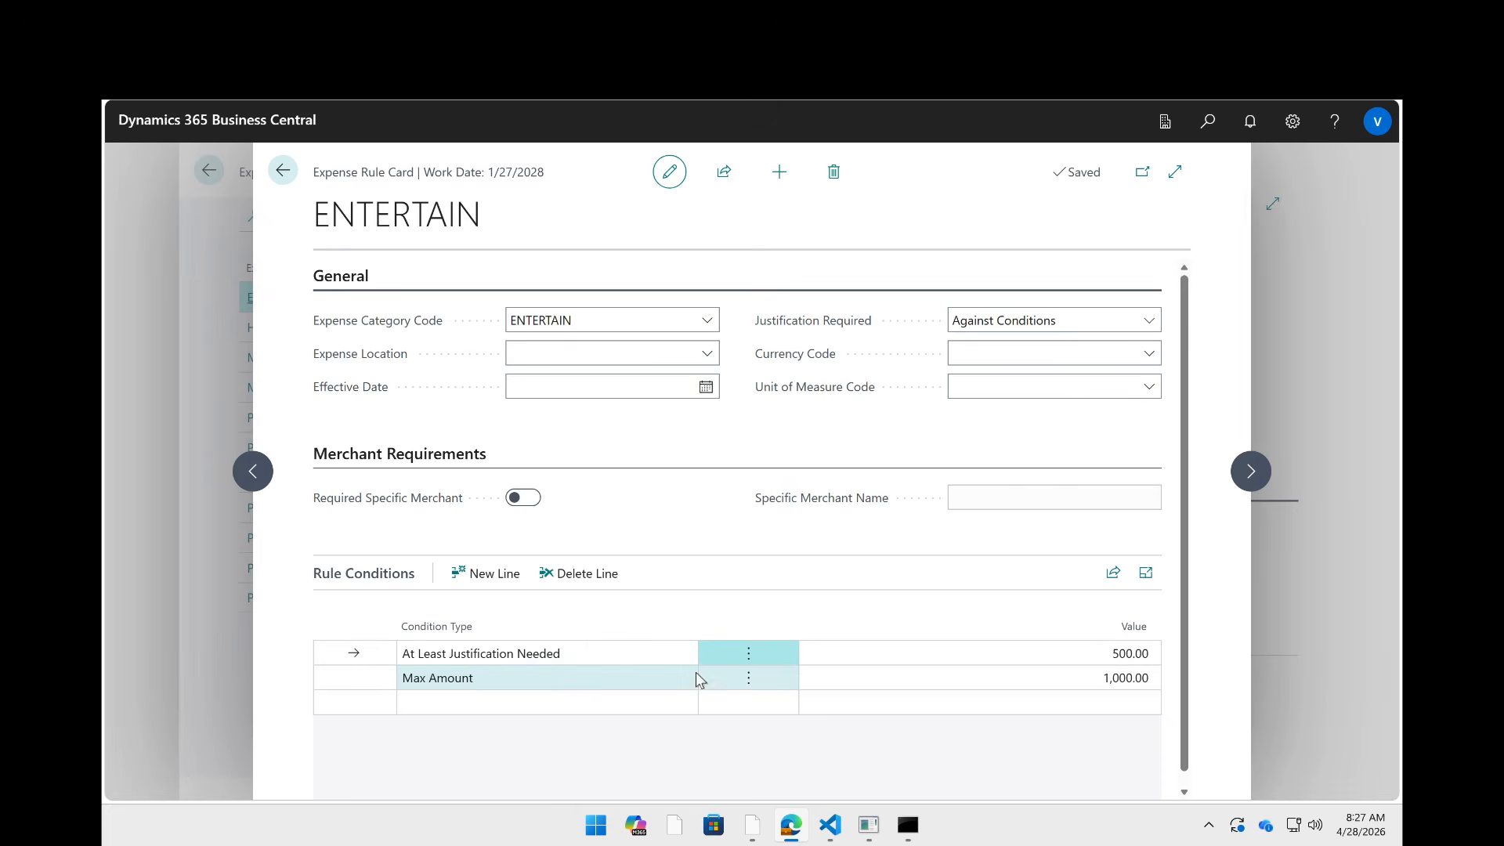
click(1087, 642)
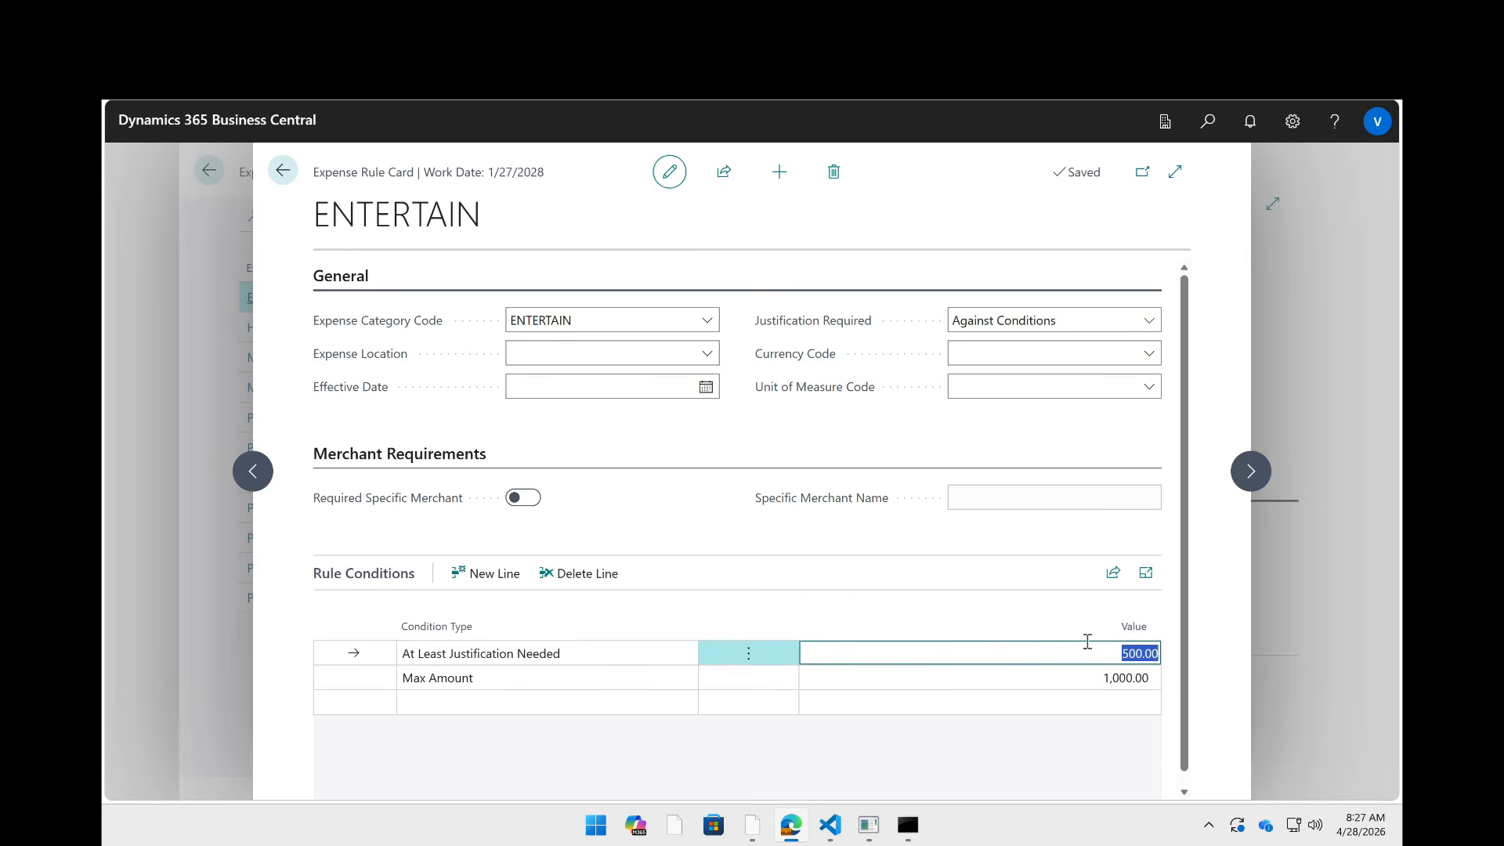
click(498, 683)
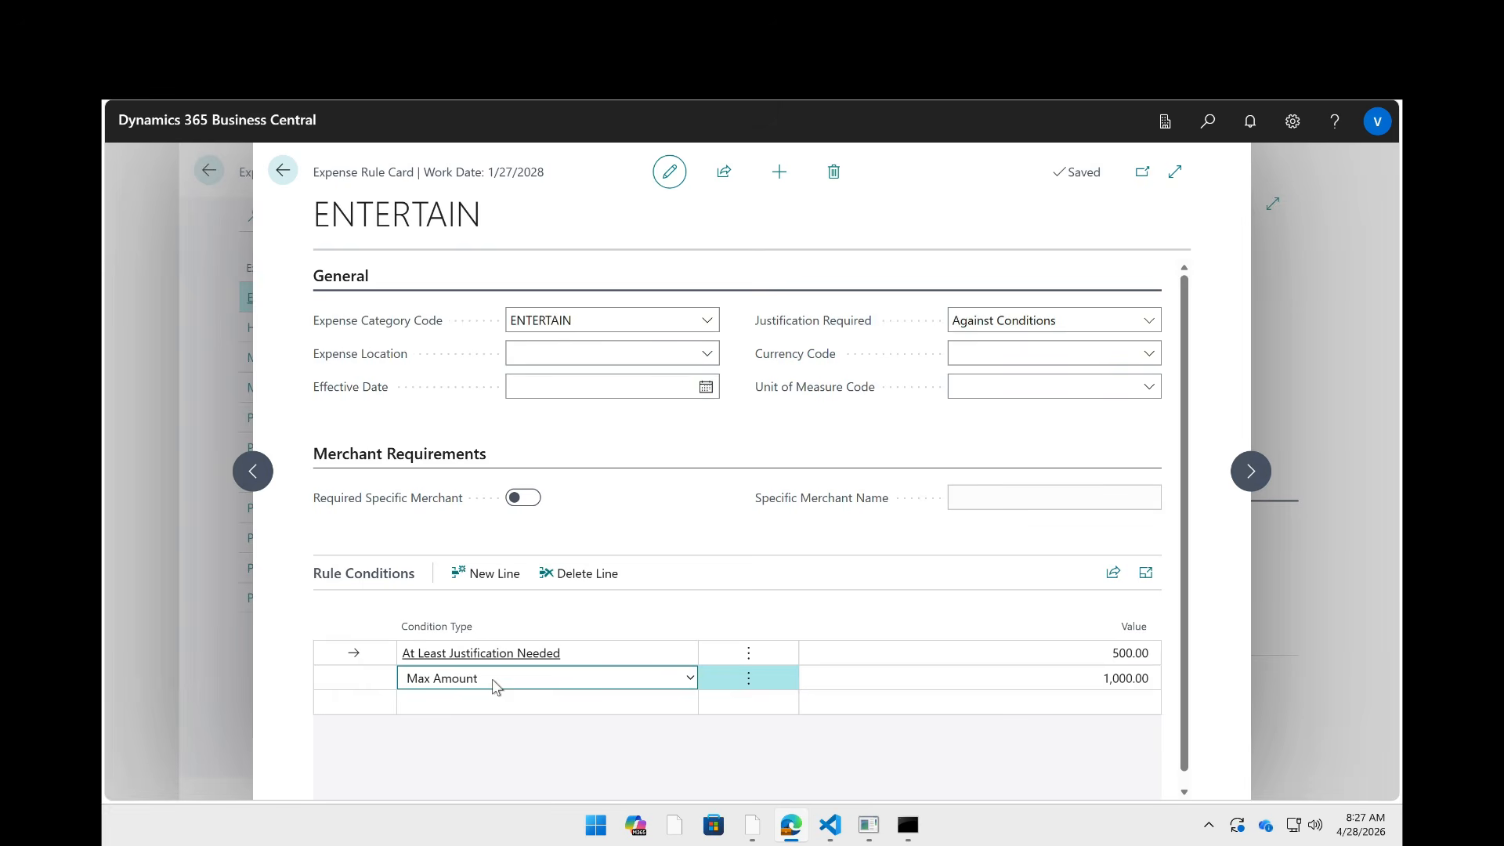
click(1062, 679)
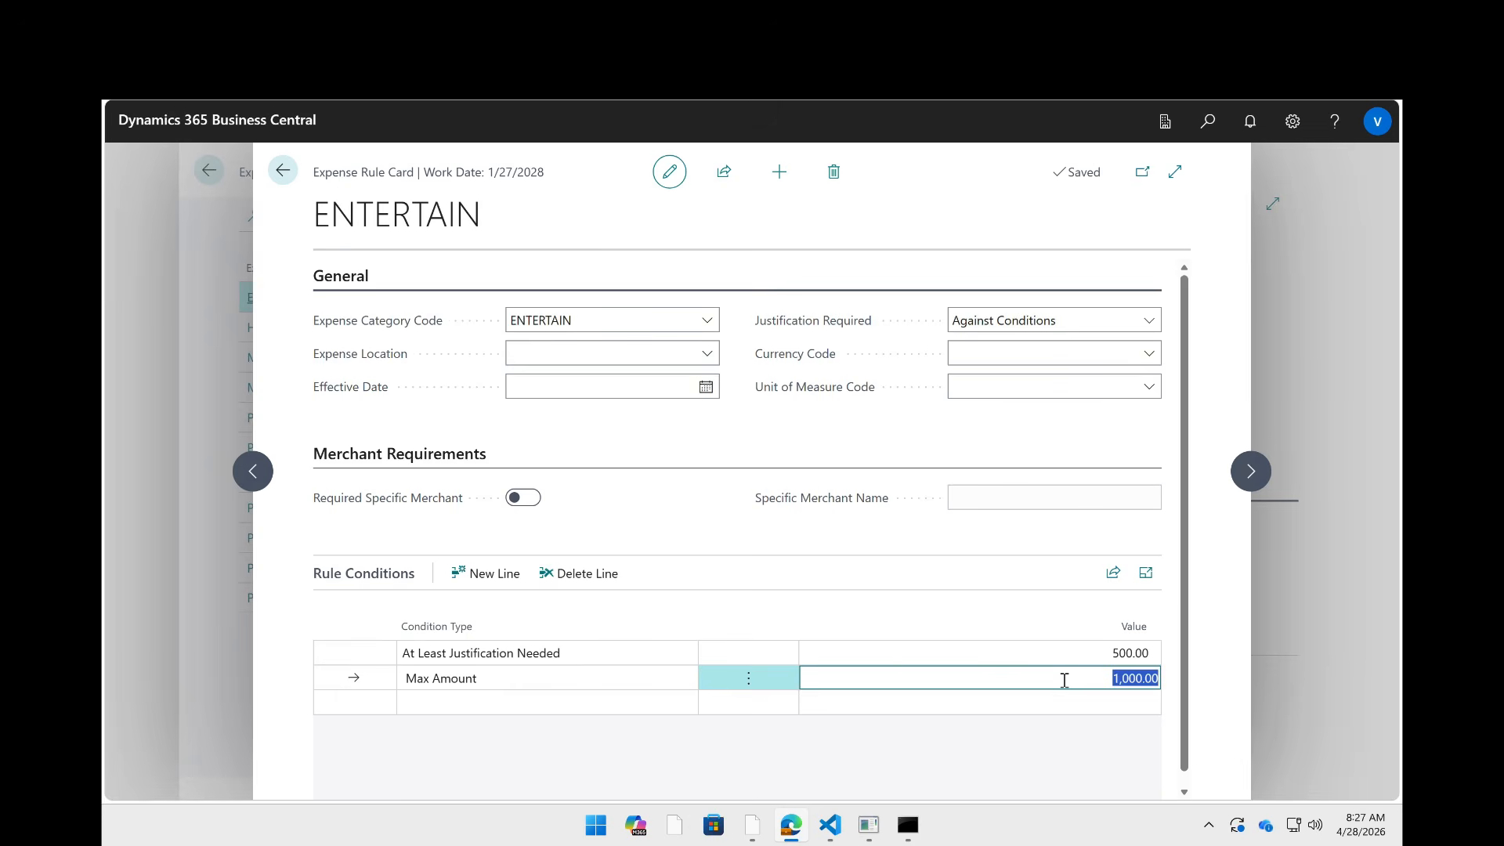
click(1246, 467)
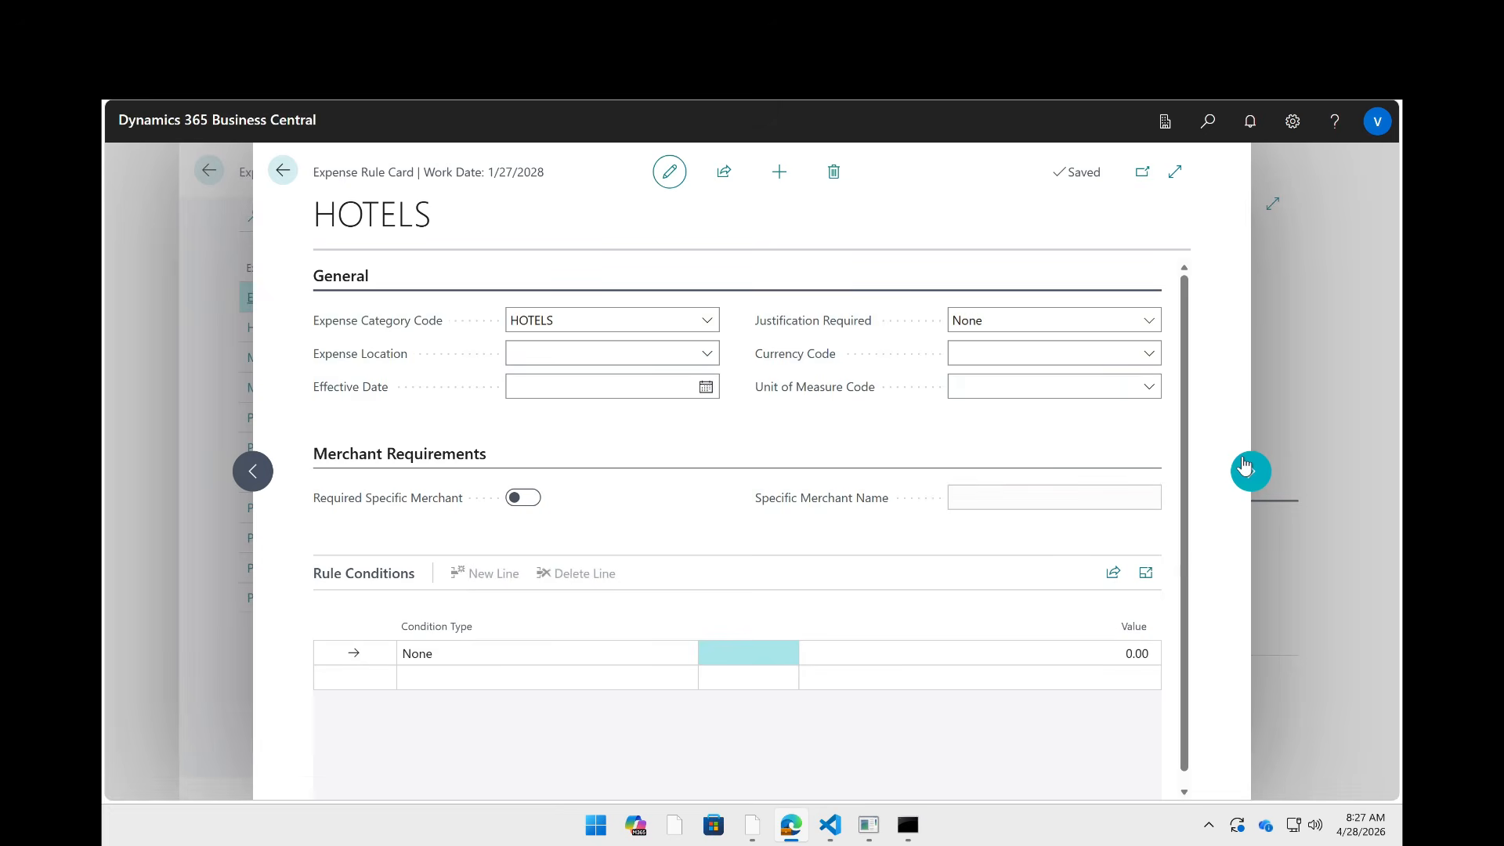
click(286, 169)
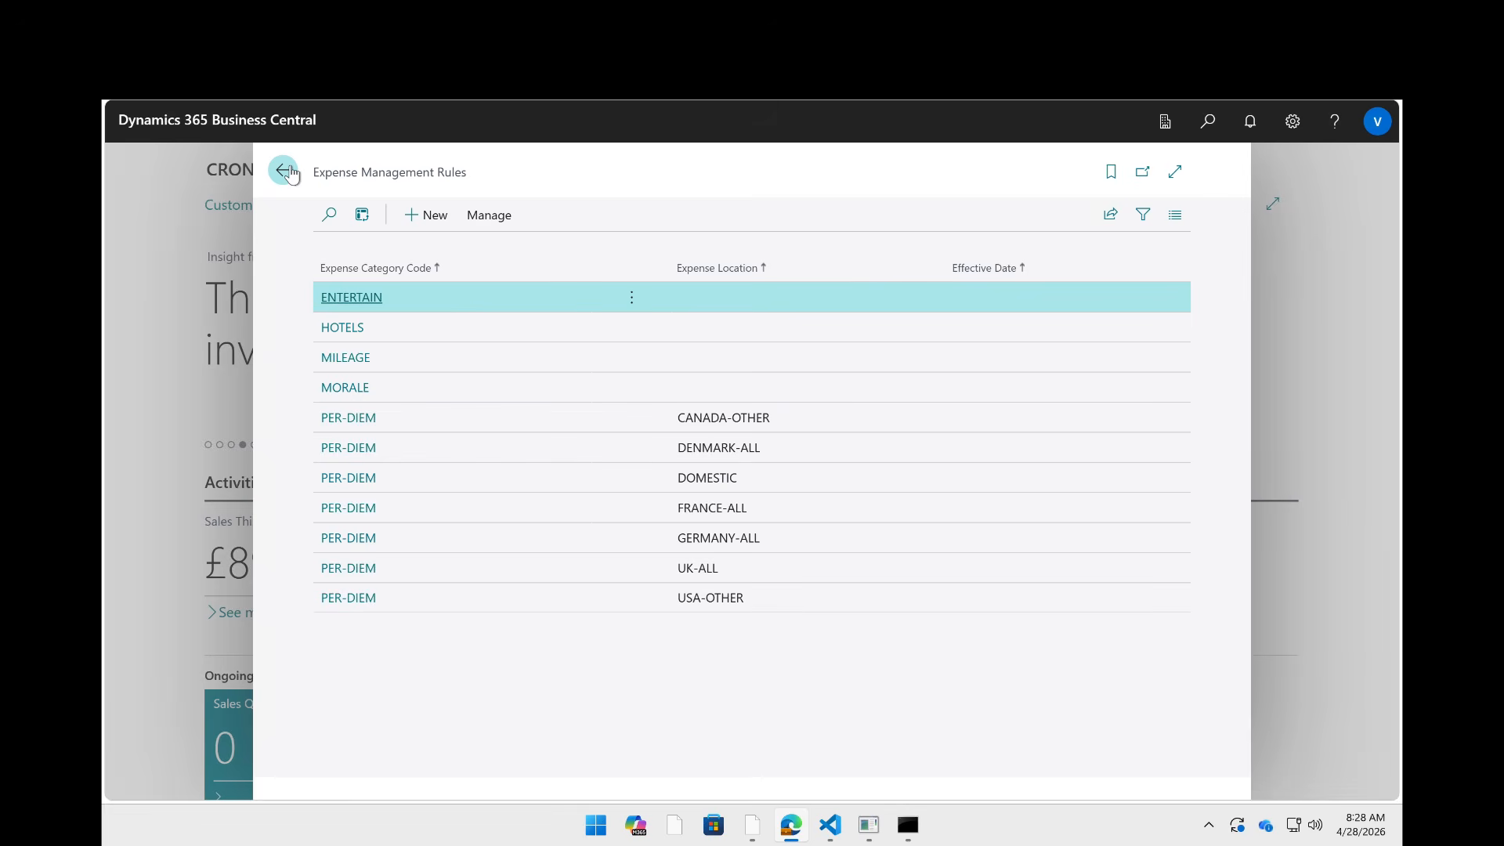
- Leave the expense rules, open the Expenses list, and dismiss its introductory tip
click(284, 170)
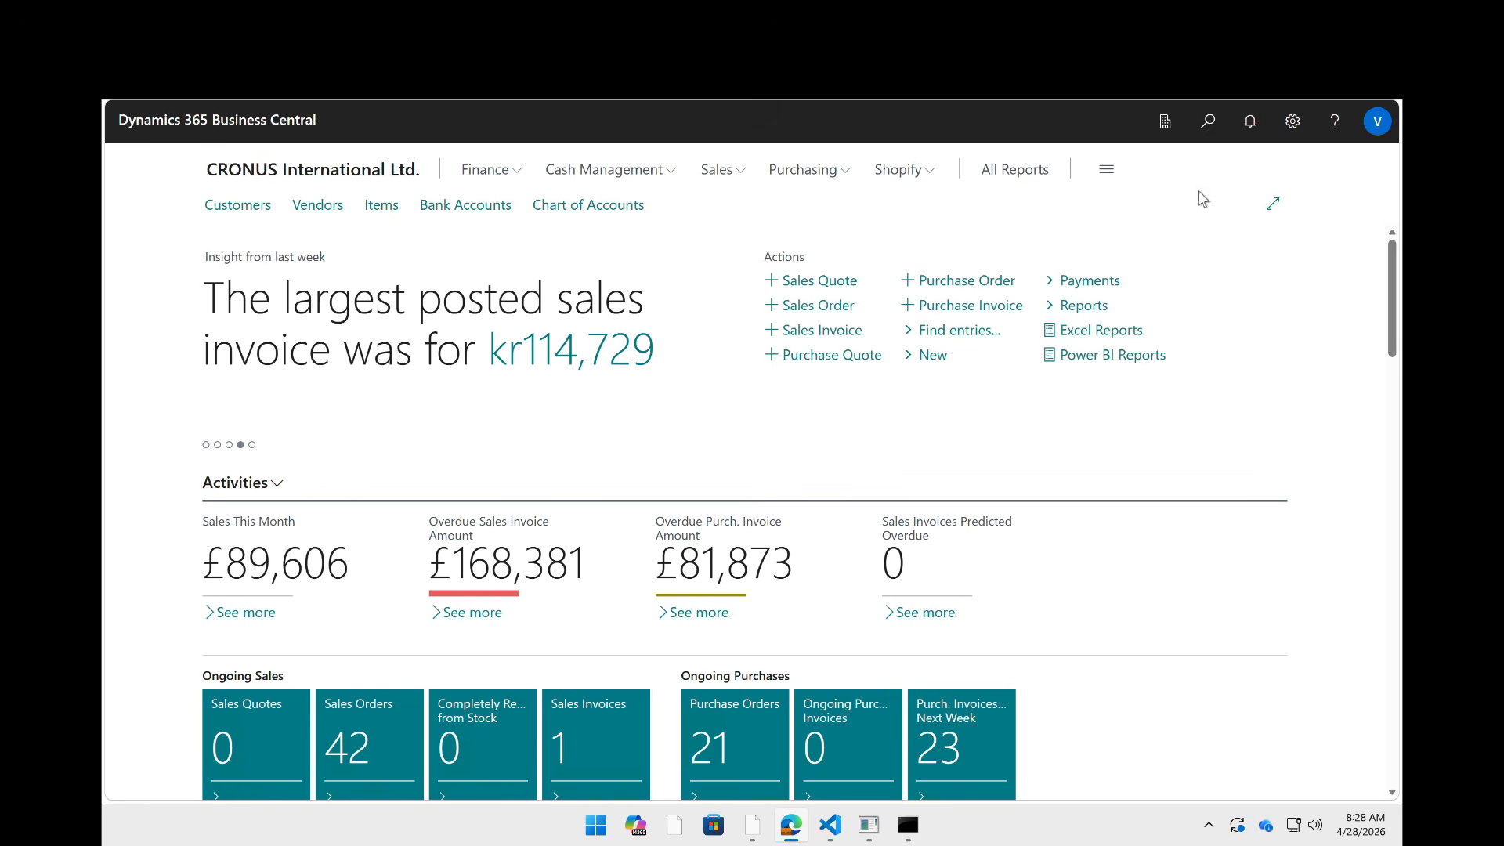
click(1207, 122)
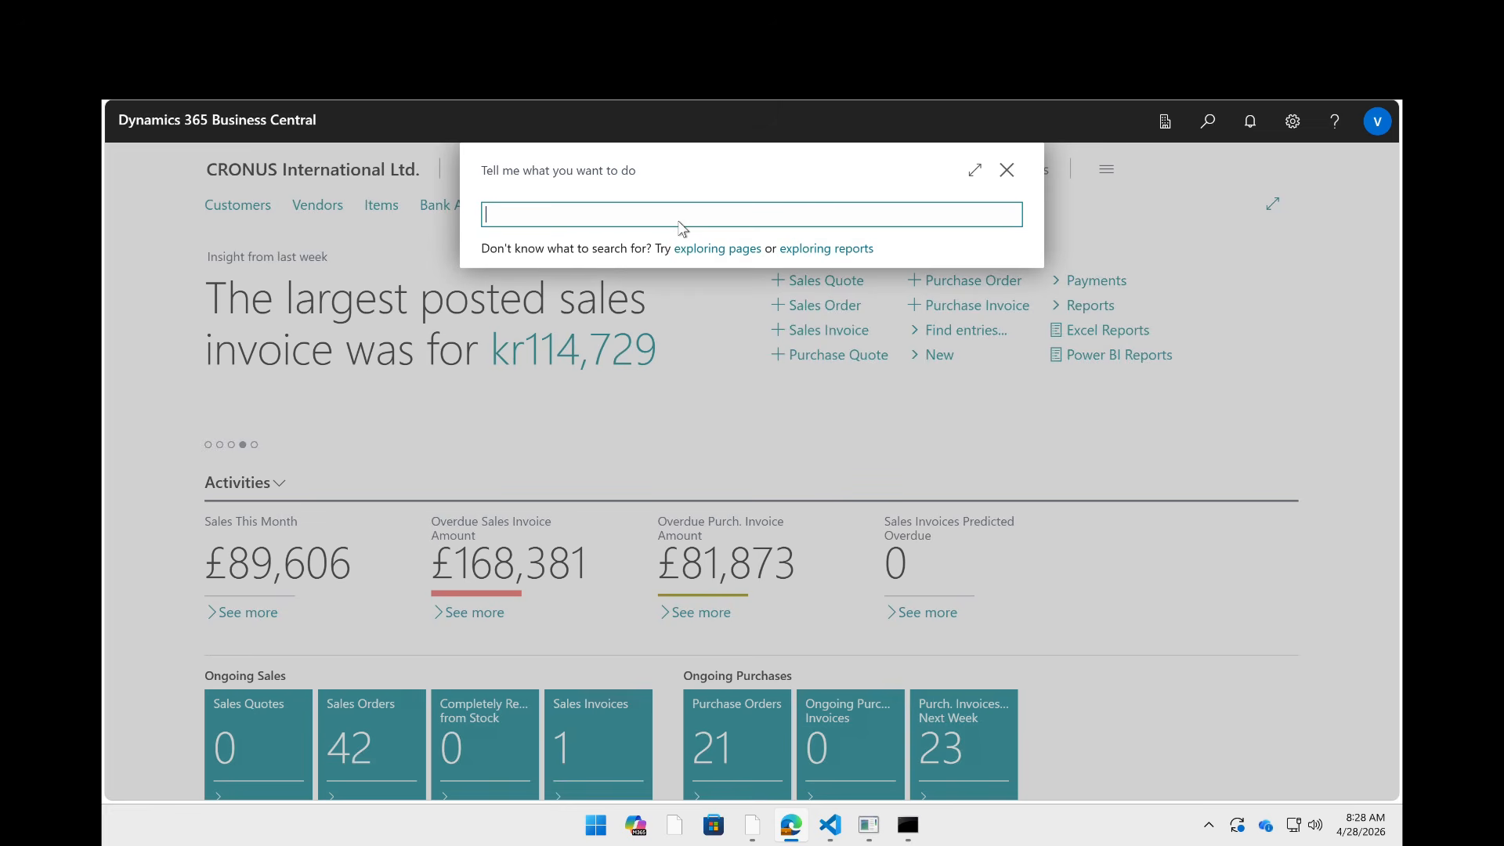
text(expense)
key(Down)
key(Down)
key(Down)
key(Down)
key(Down)
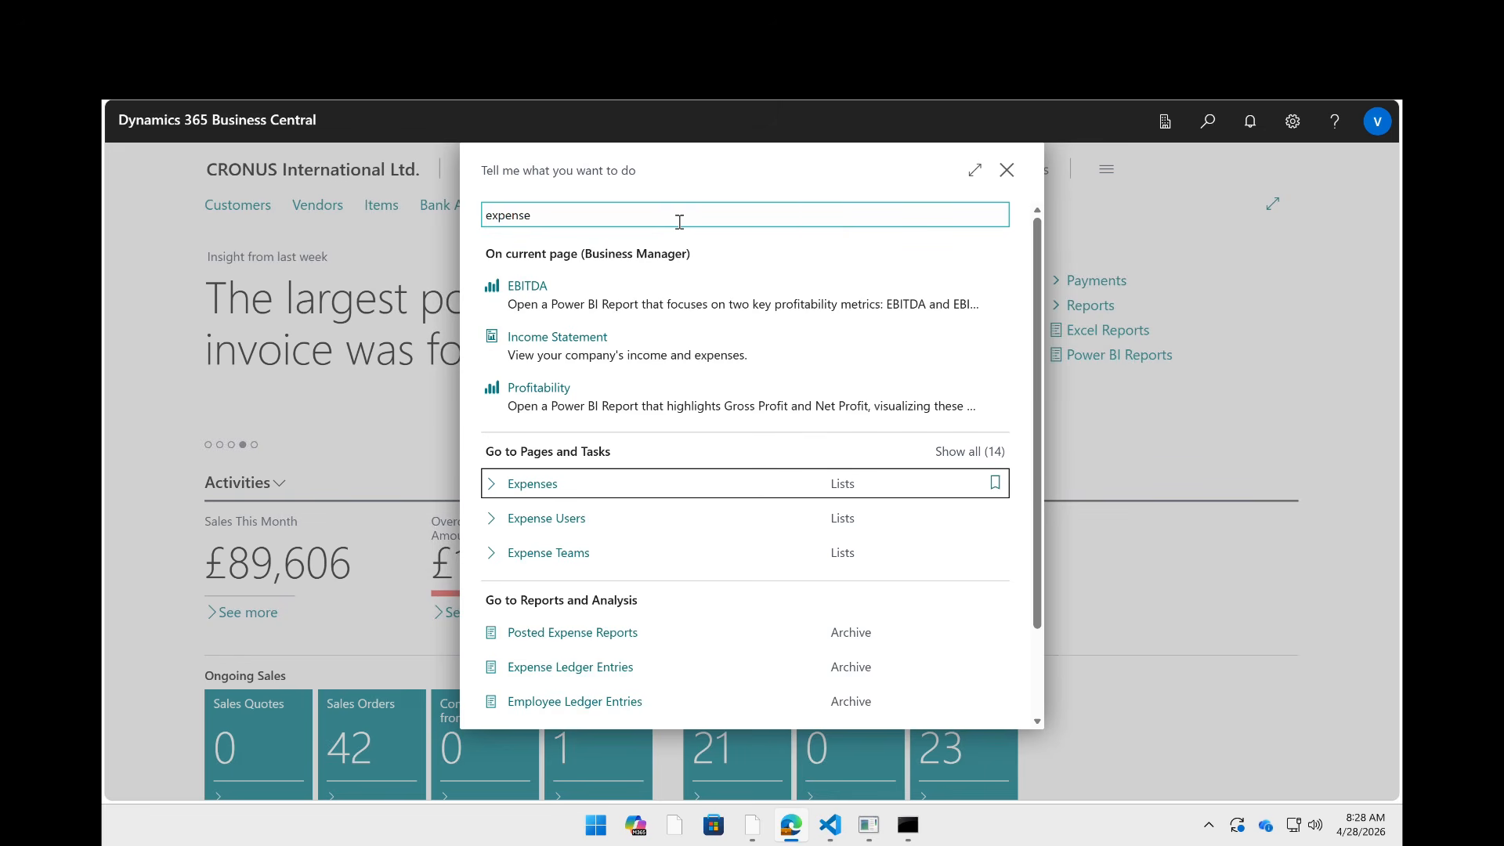
key(Return)
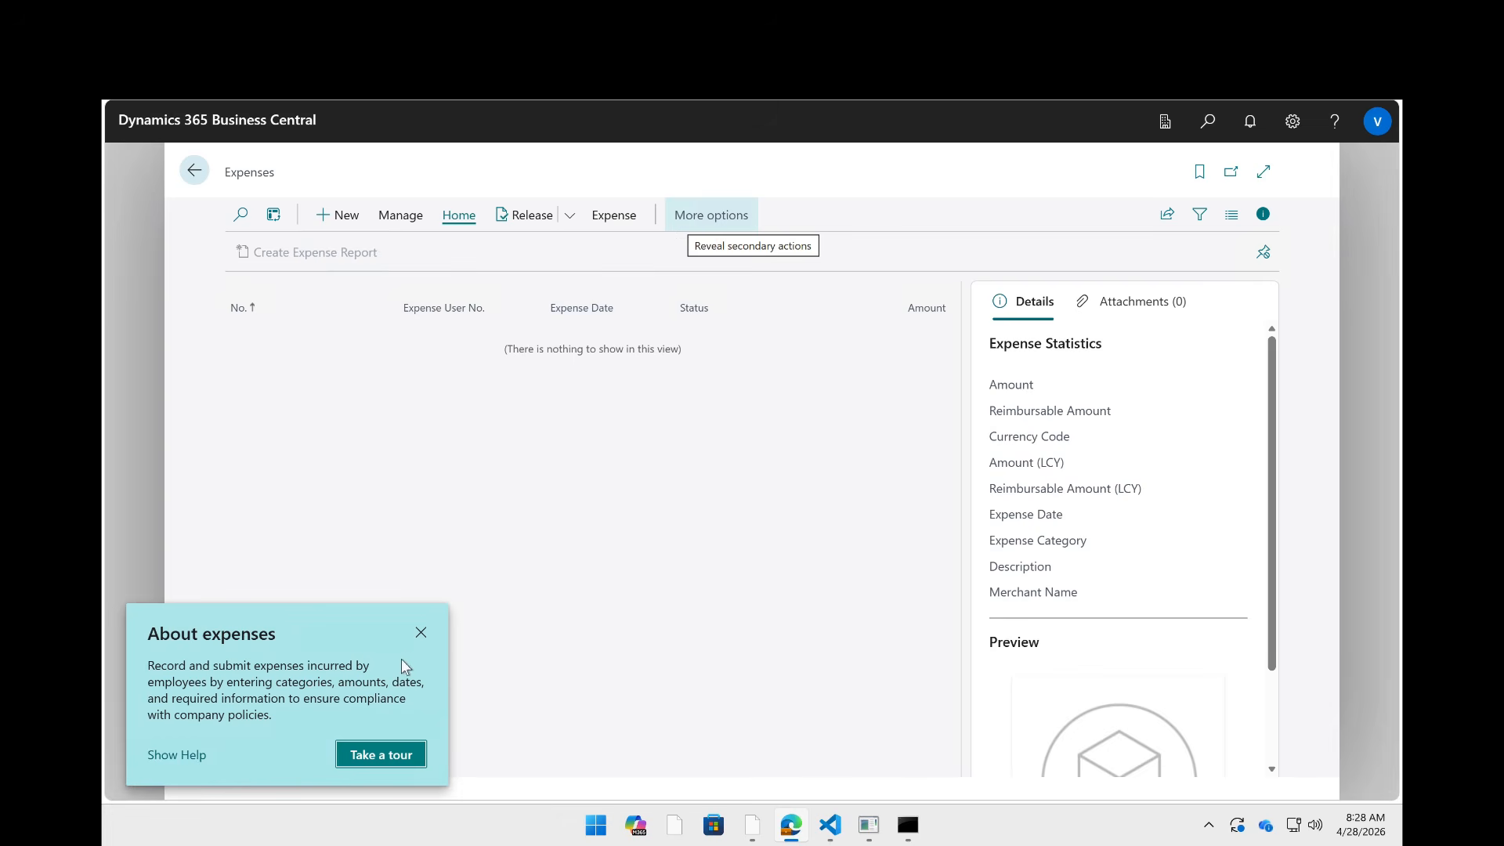
click(421, 632)
click(566, 647)
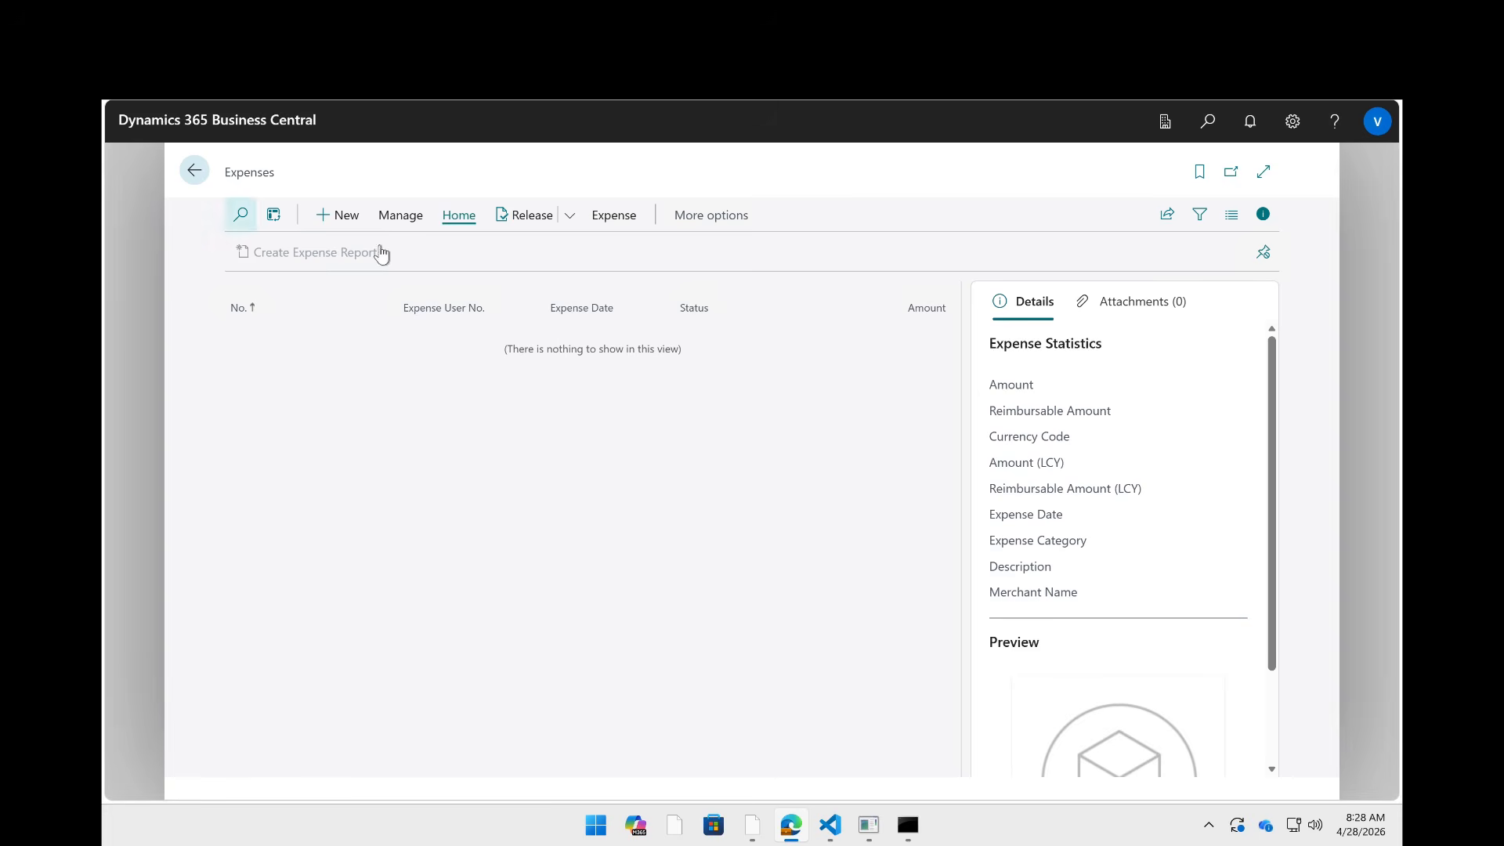
- Create a new expense for expense user EH and assign it the HOTELS expense category
click(338, 221)
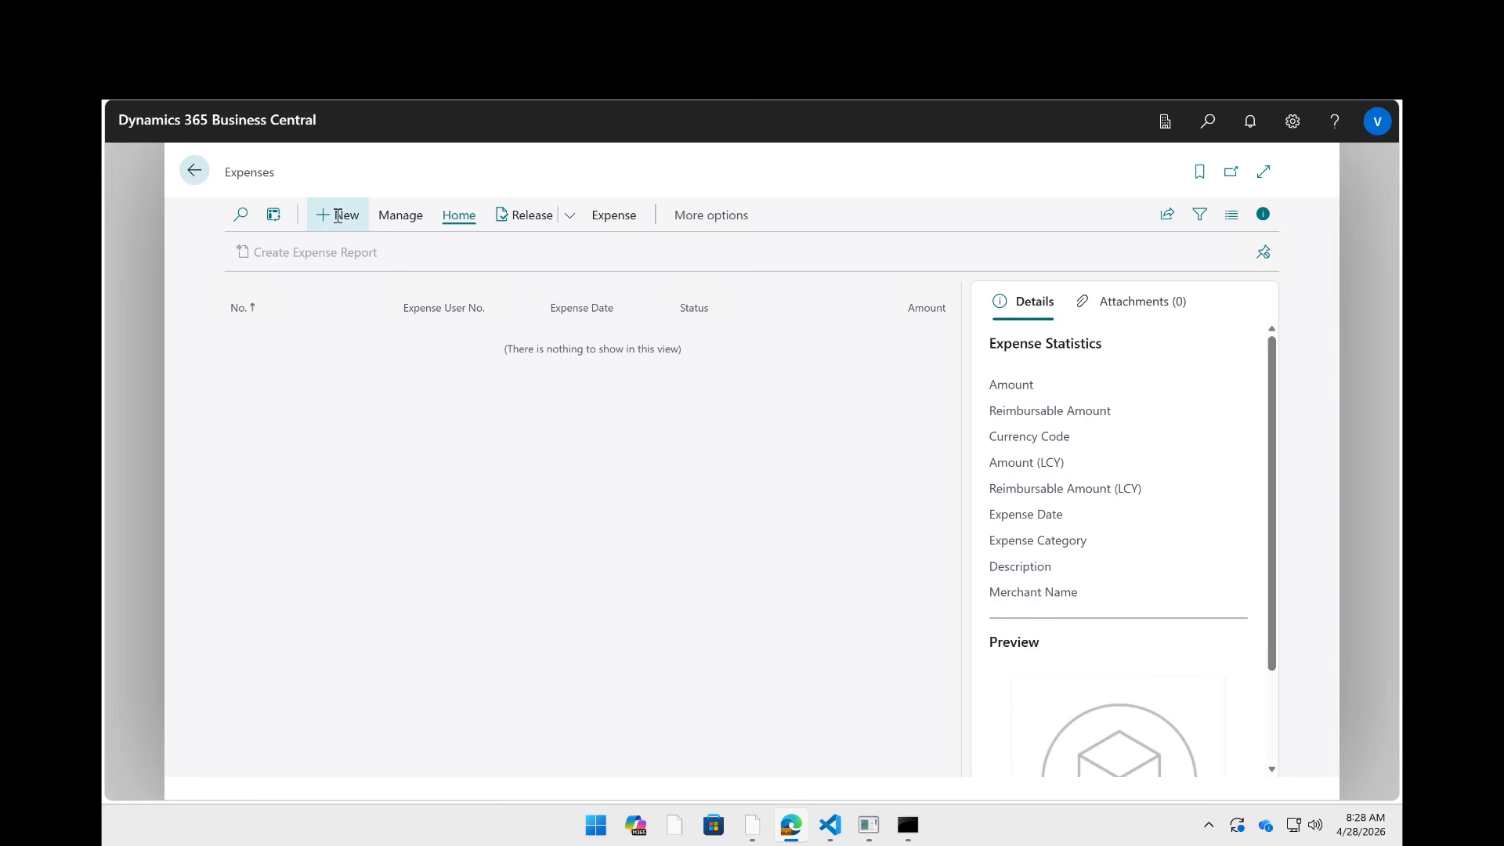
click(410, 425)
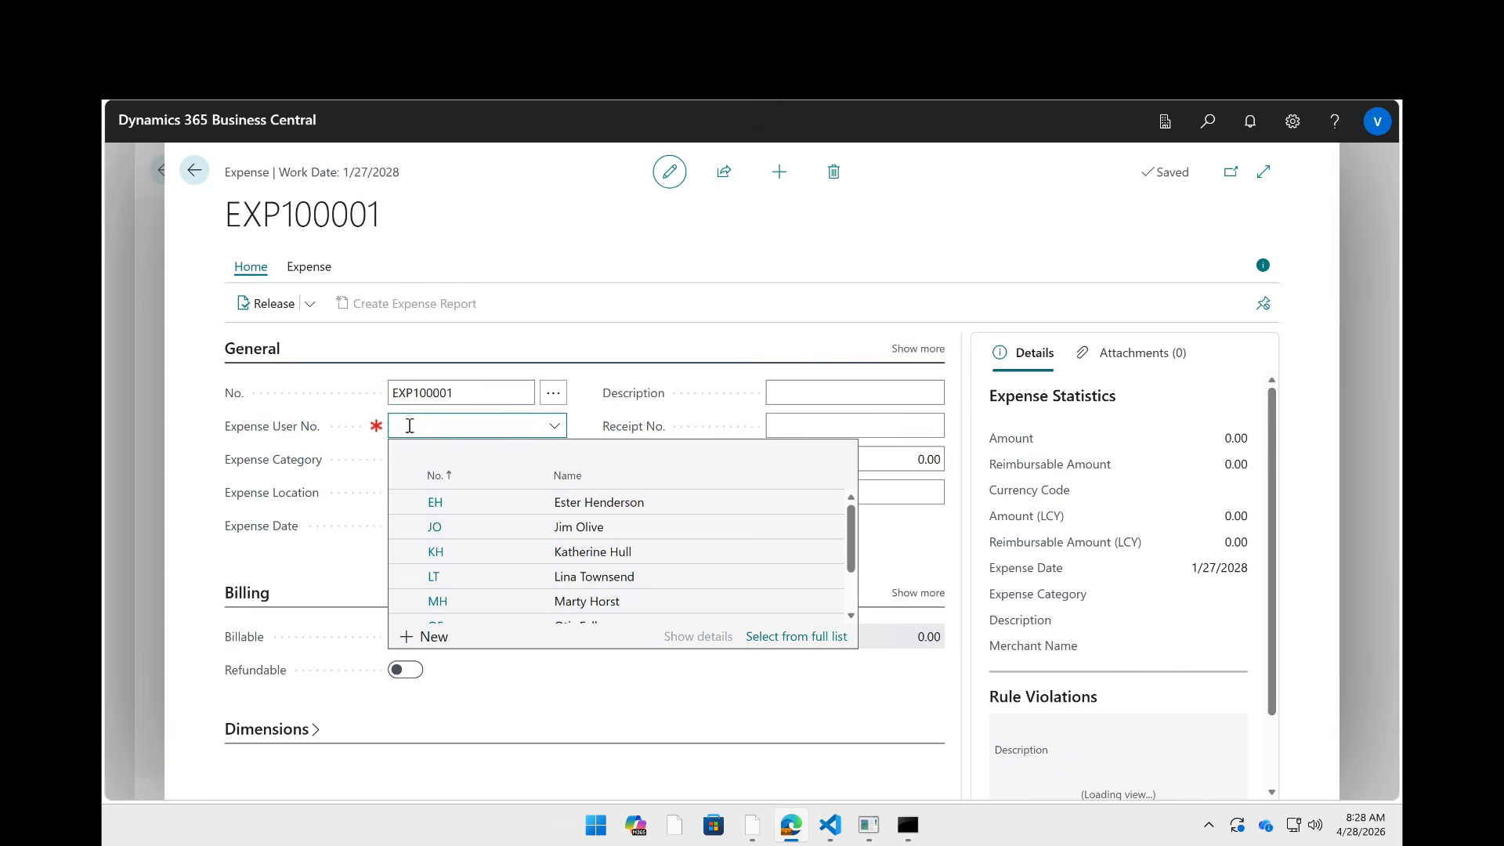
click(437, 505)
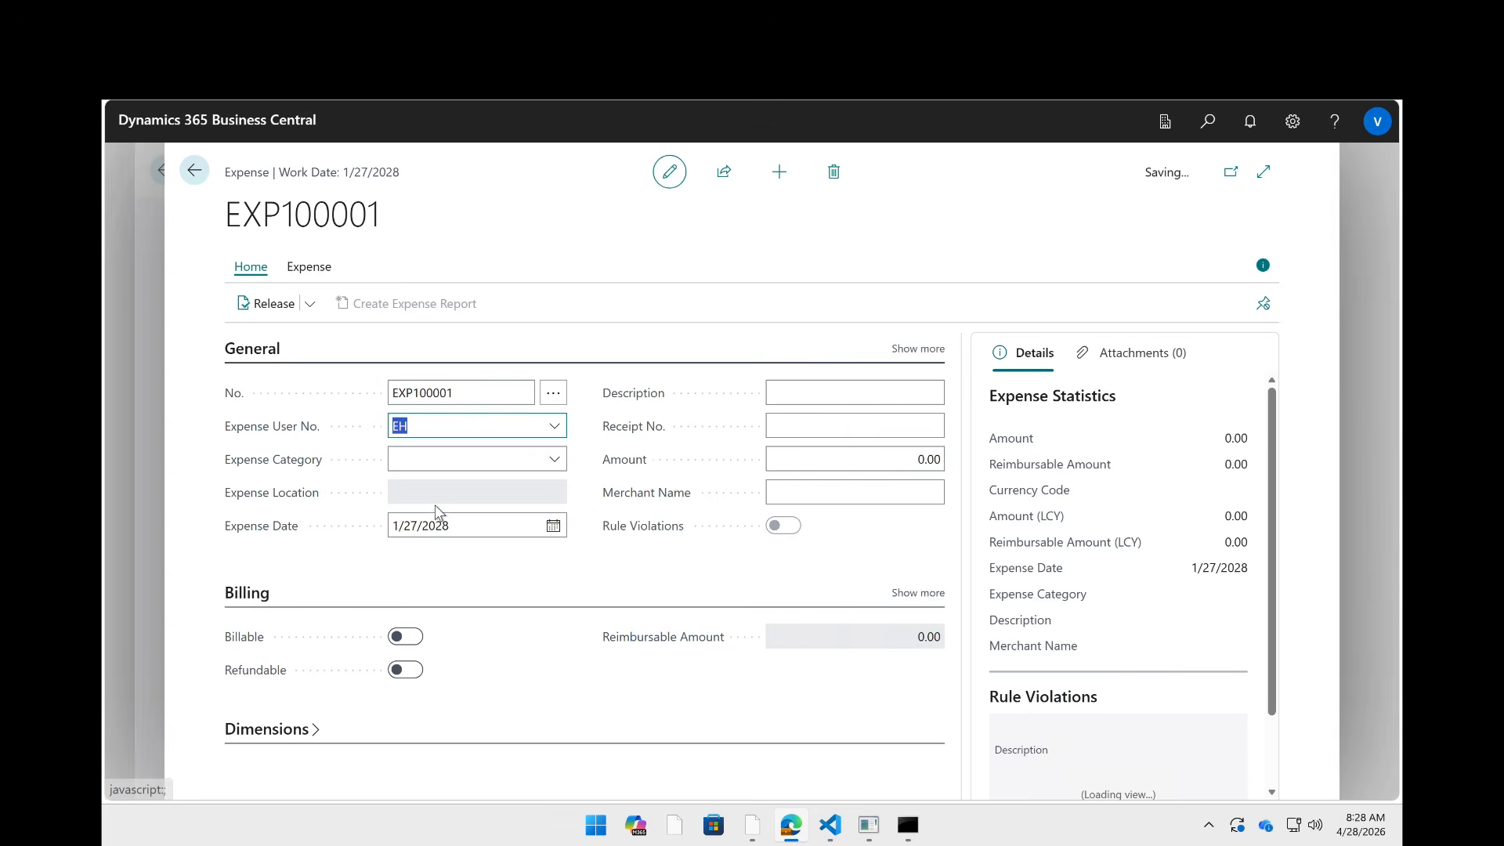
click(474, 459)
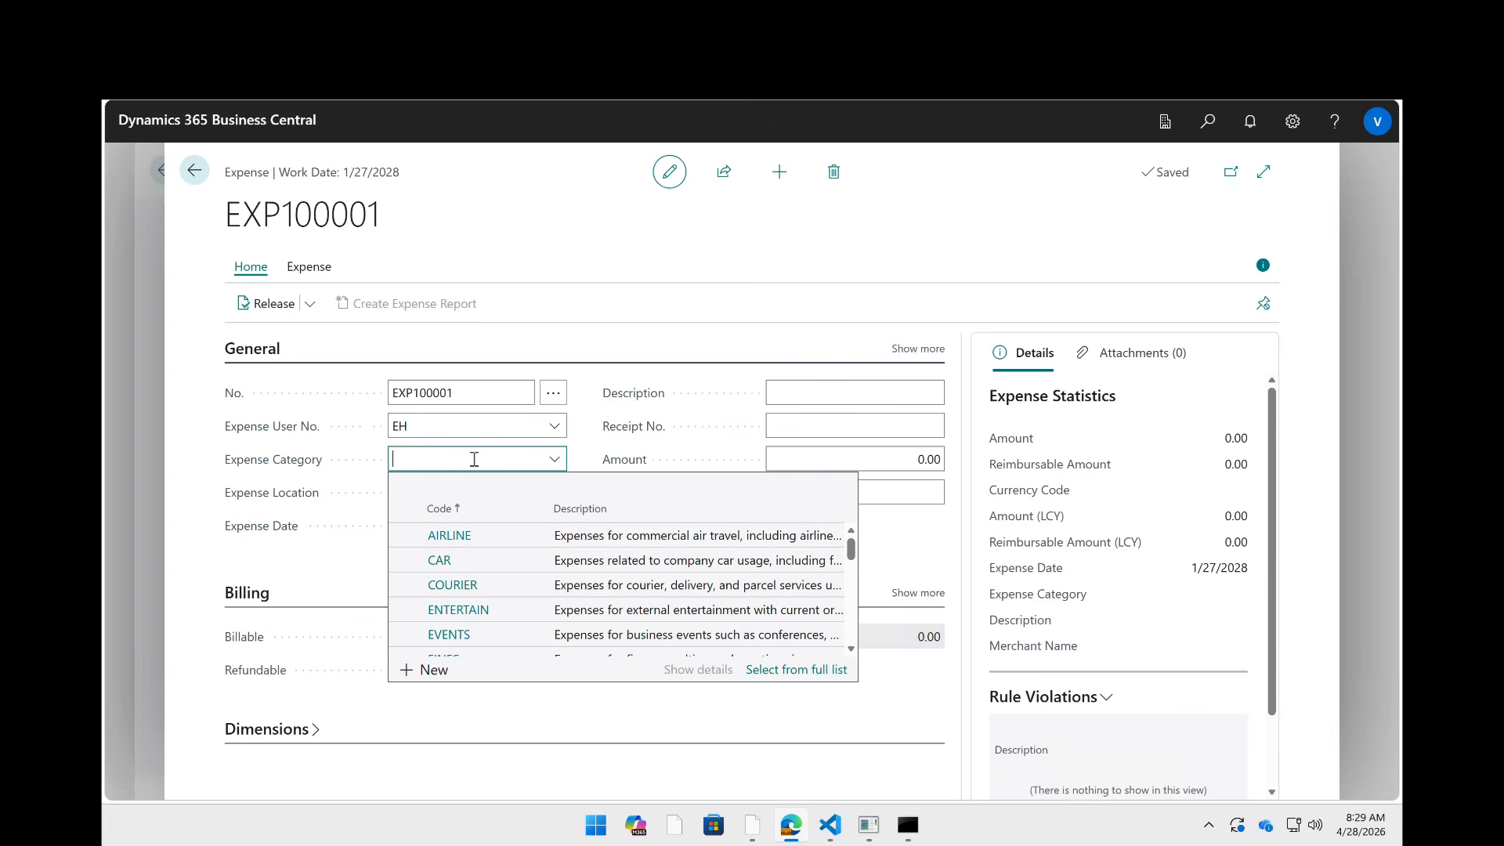
text(hotel)
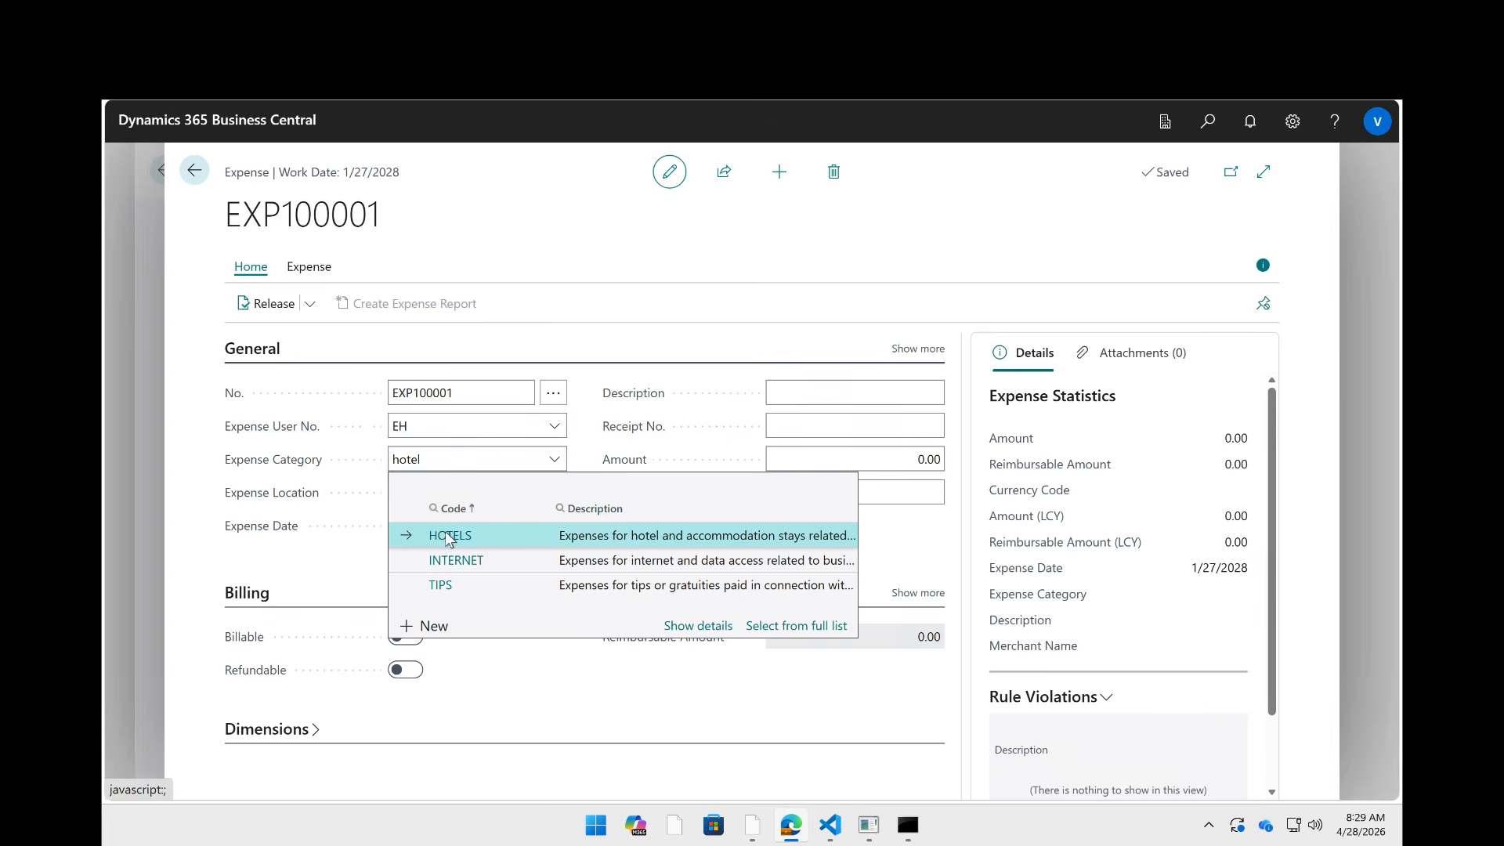
click(448, 536)
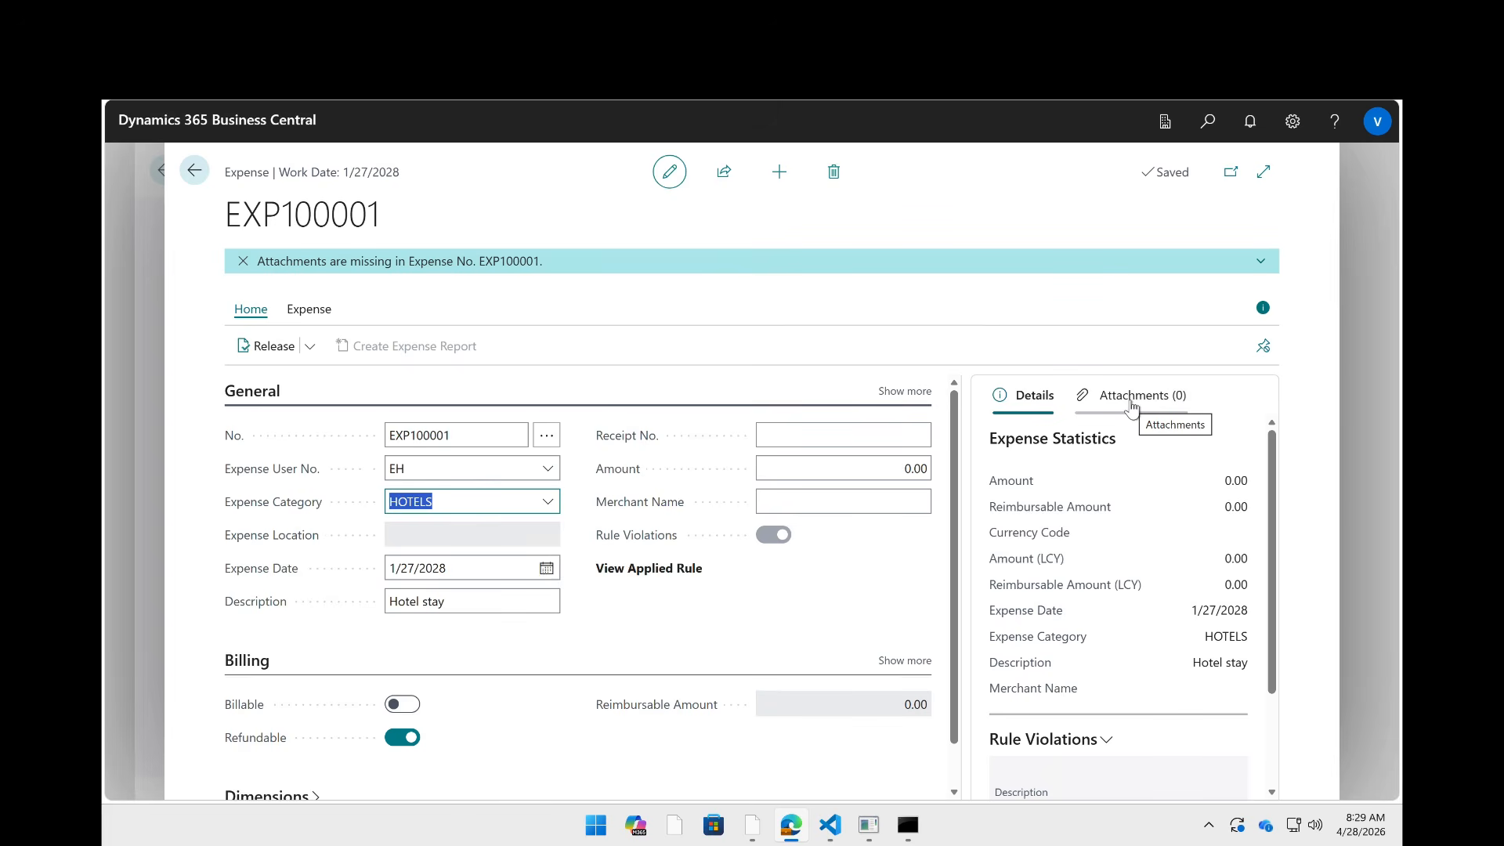
- Clear the expense's category, look up the HOTELS category in the full list, and set its Attachment Enforcement to Error
key(BackSpace)
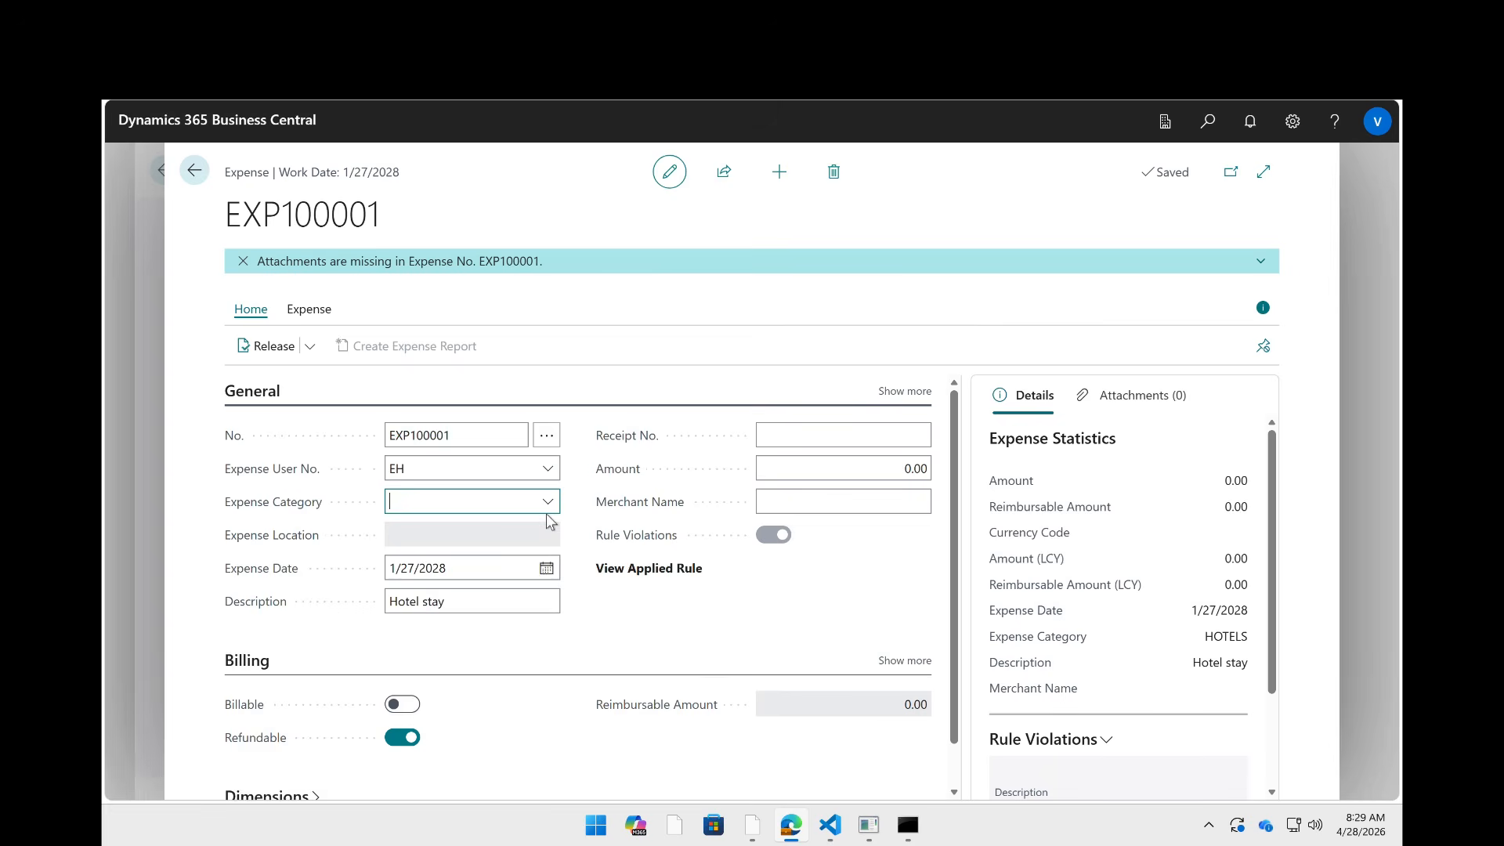
click(546, 502)
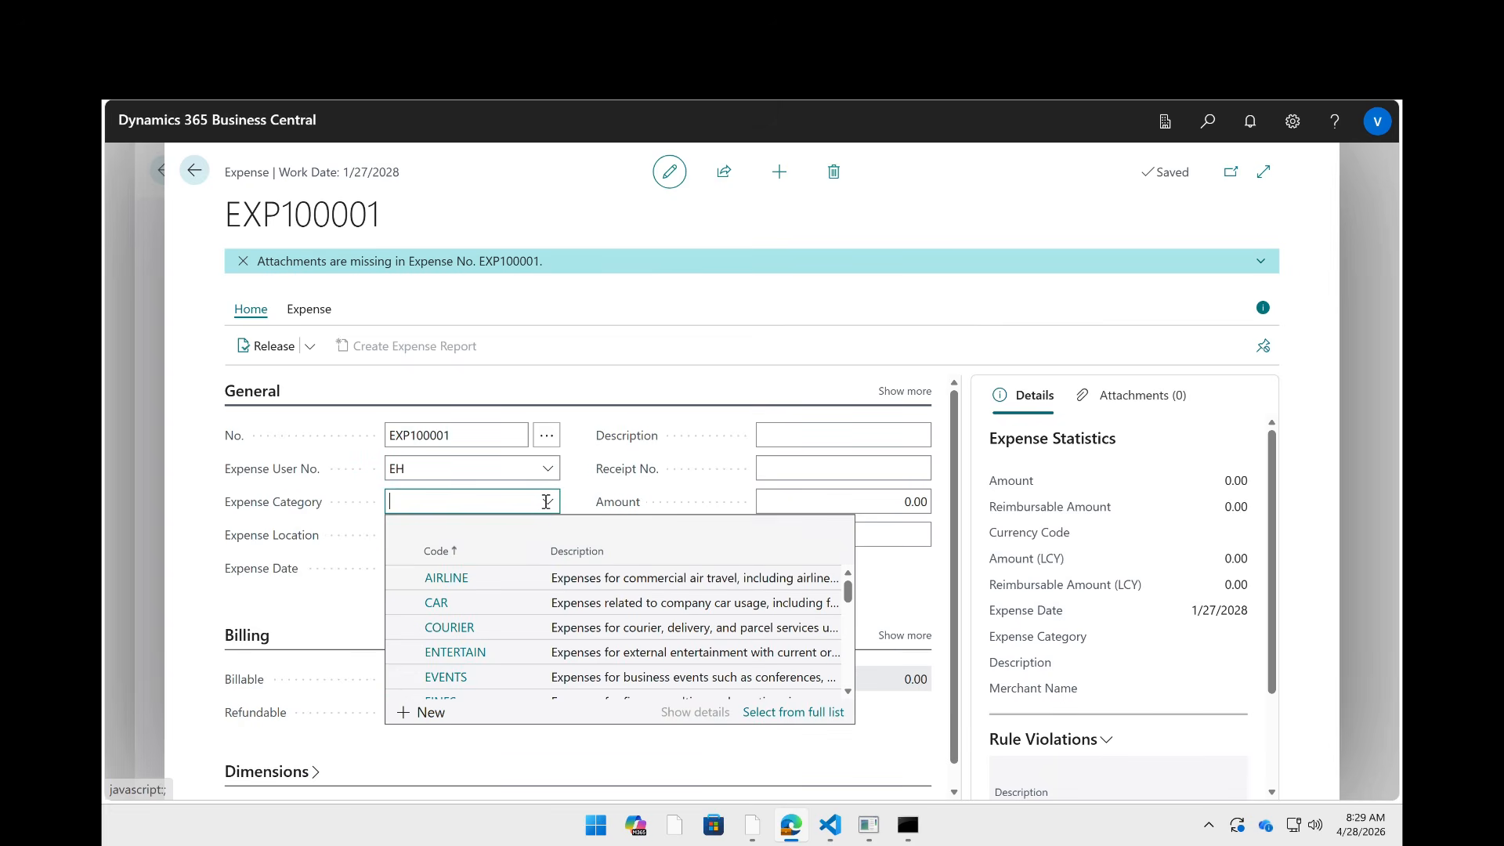
click(793, 711)
click(656, 275)
text(hotel)
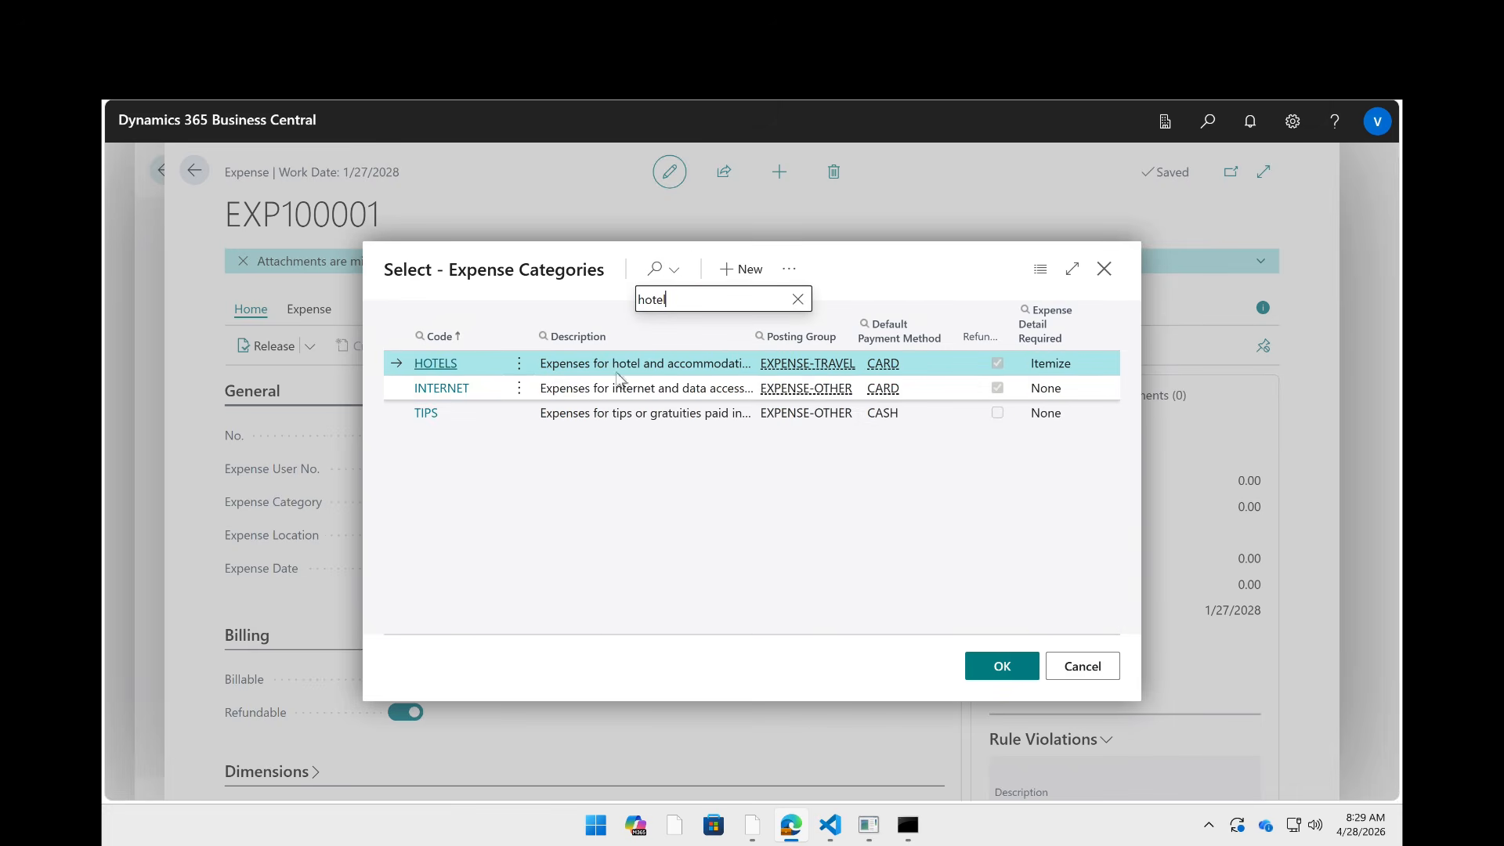
click(788, 270)
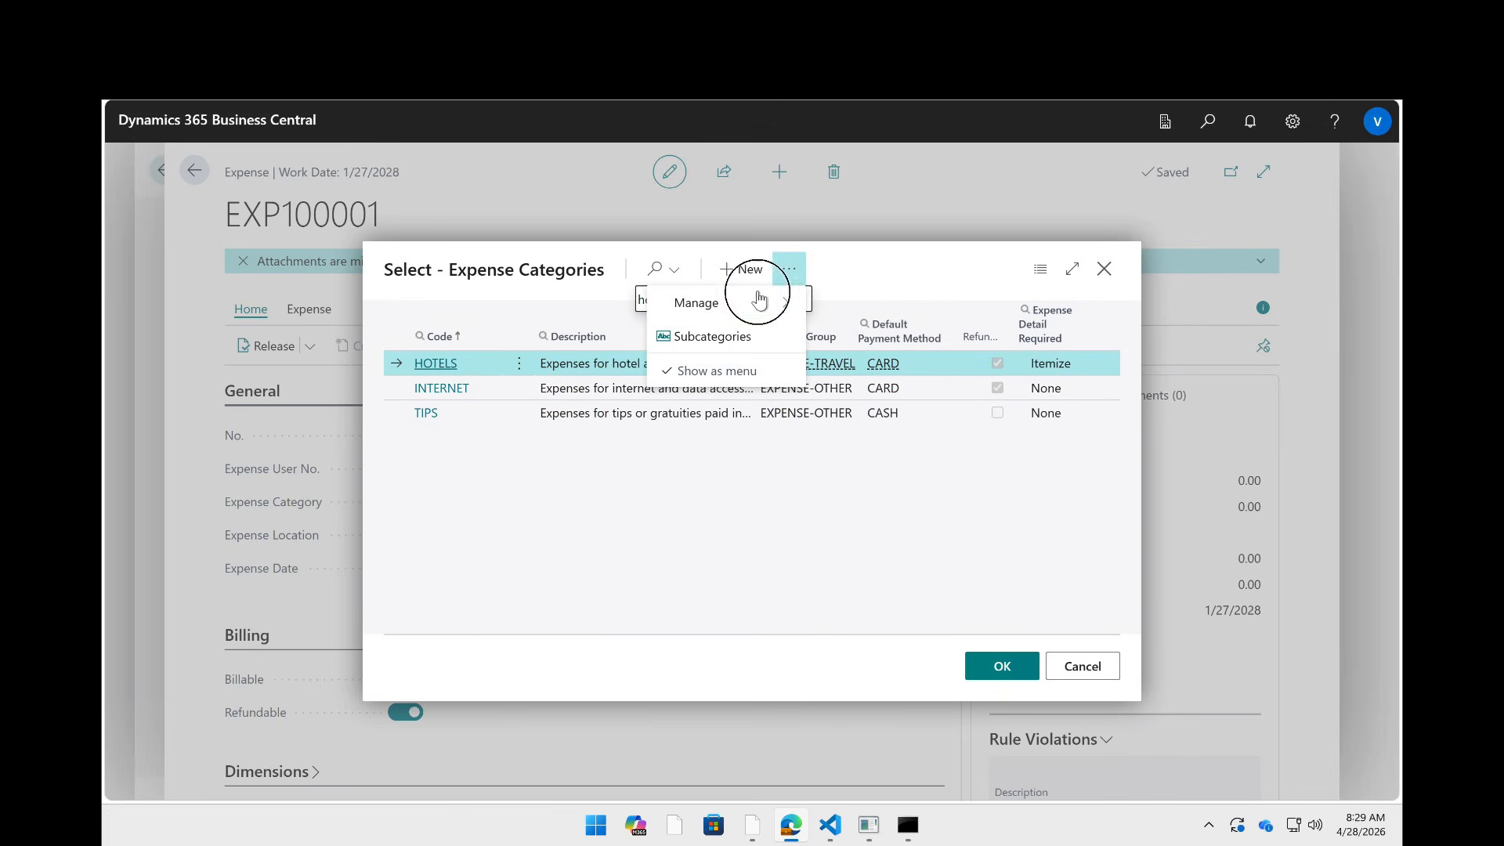
mouse_move(759, 300)
click(855, 301)
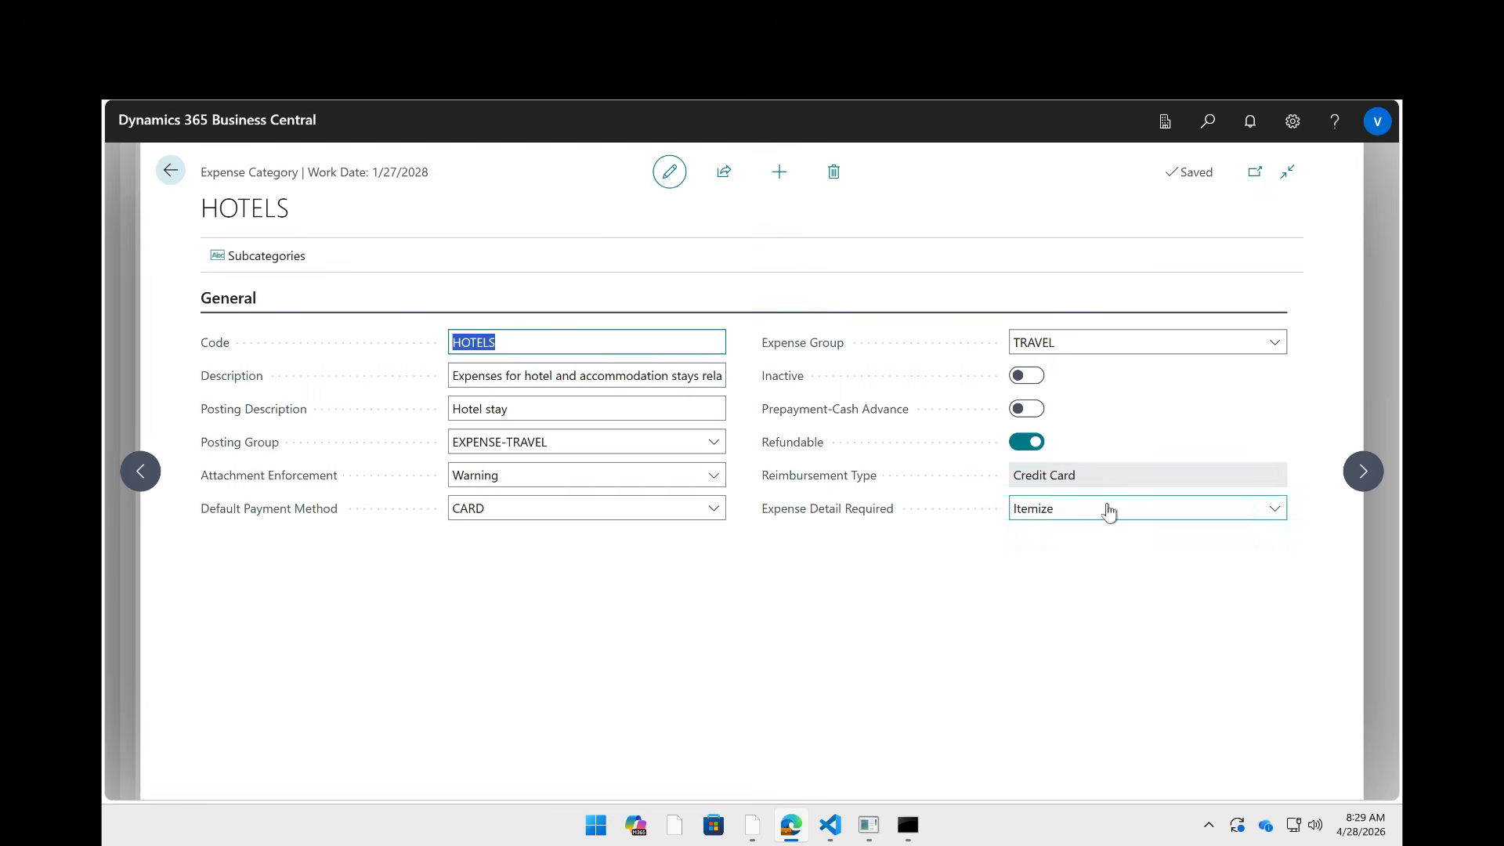
click(539, 477)
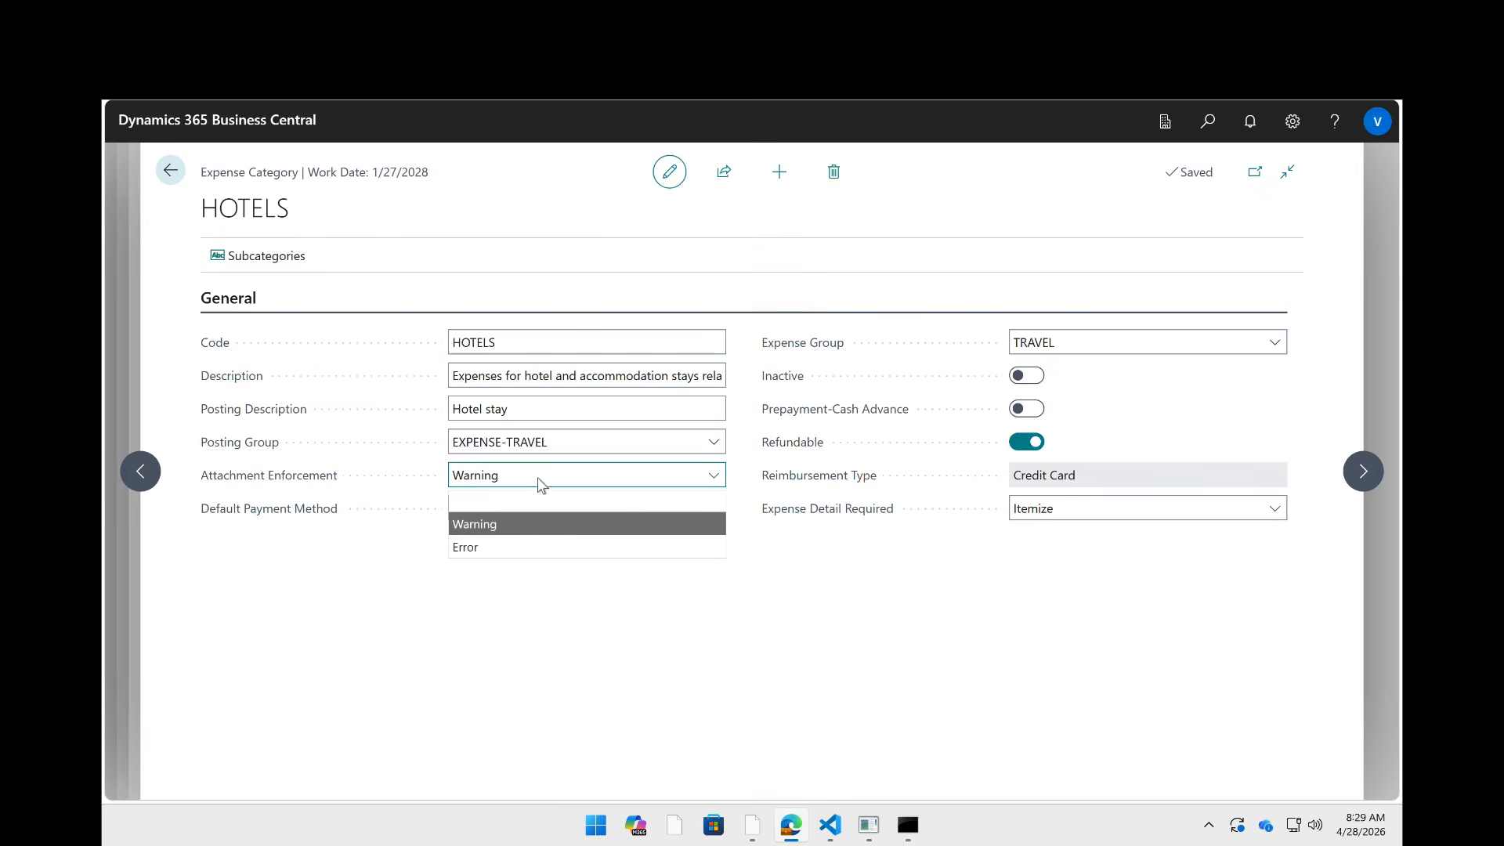
click(478, 542)
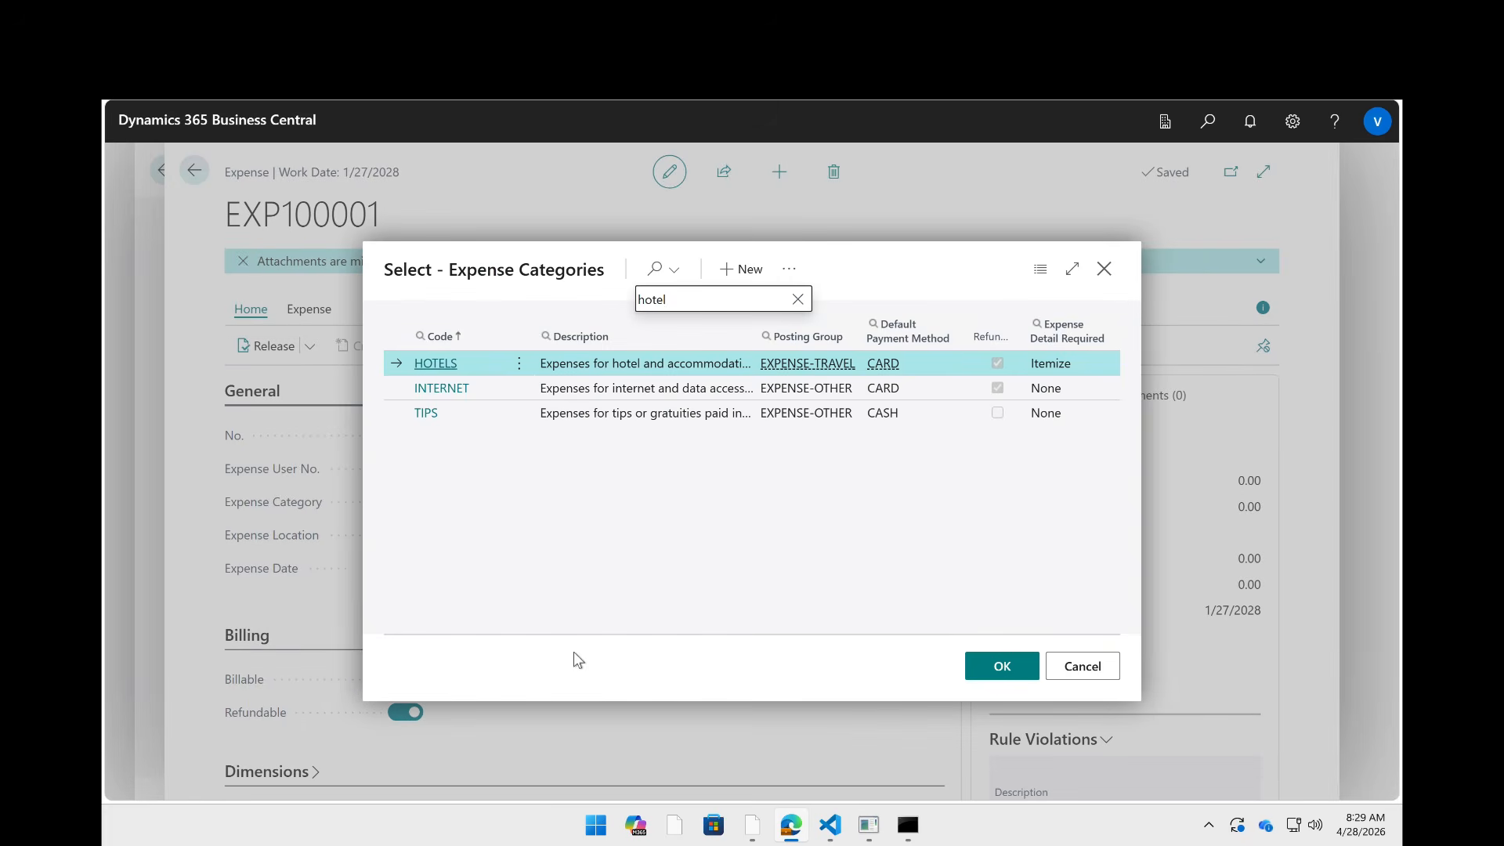
- Reassign the HOTELS category to the expense and check its rule violations and category details
click(445, 365)
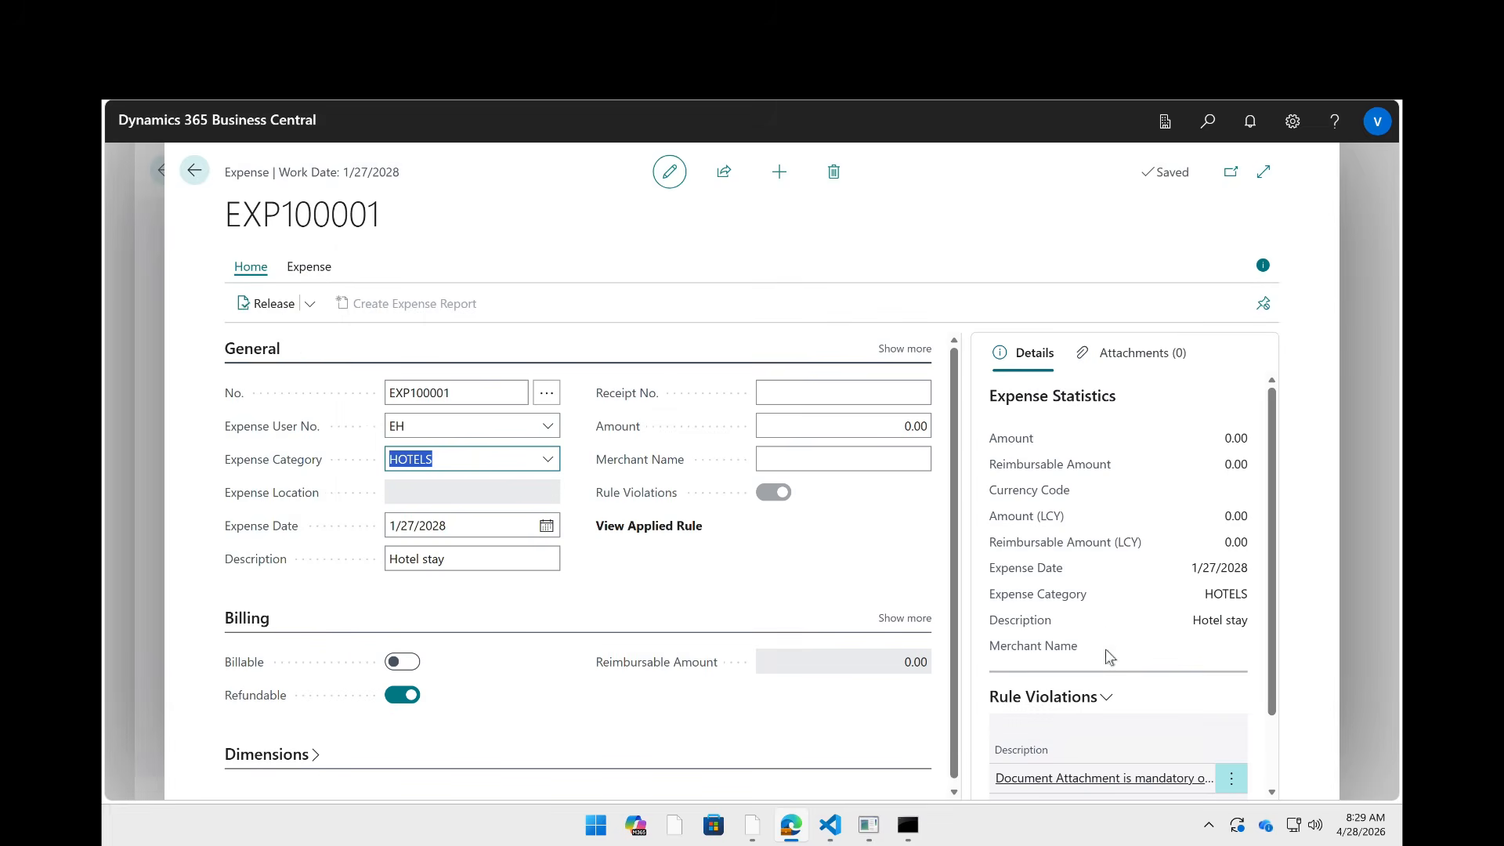
scroll(1104, 638, down, 1)
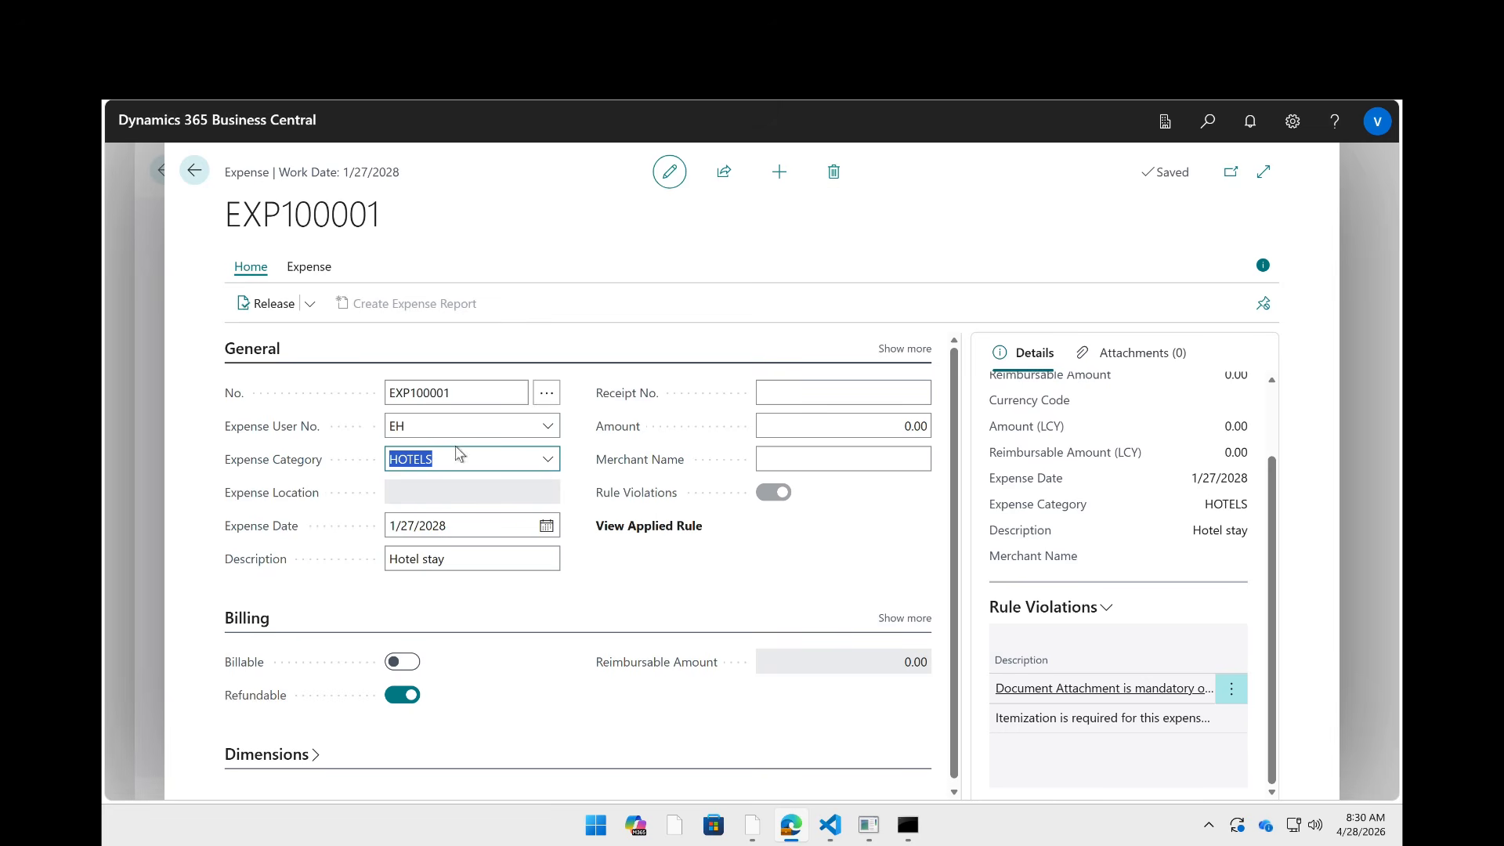
click(546, 459)
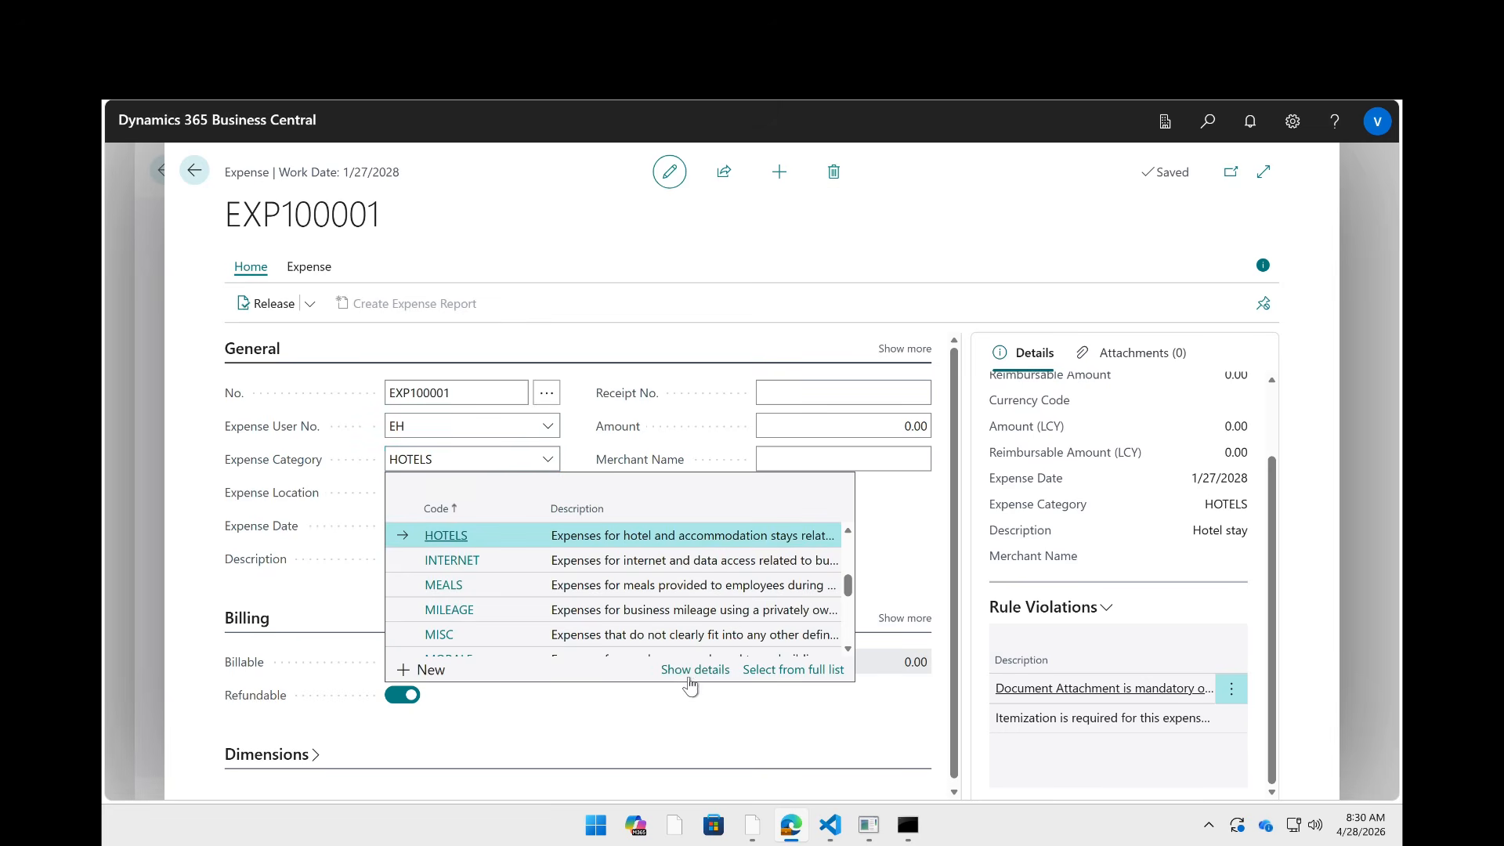
click(692, 670)
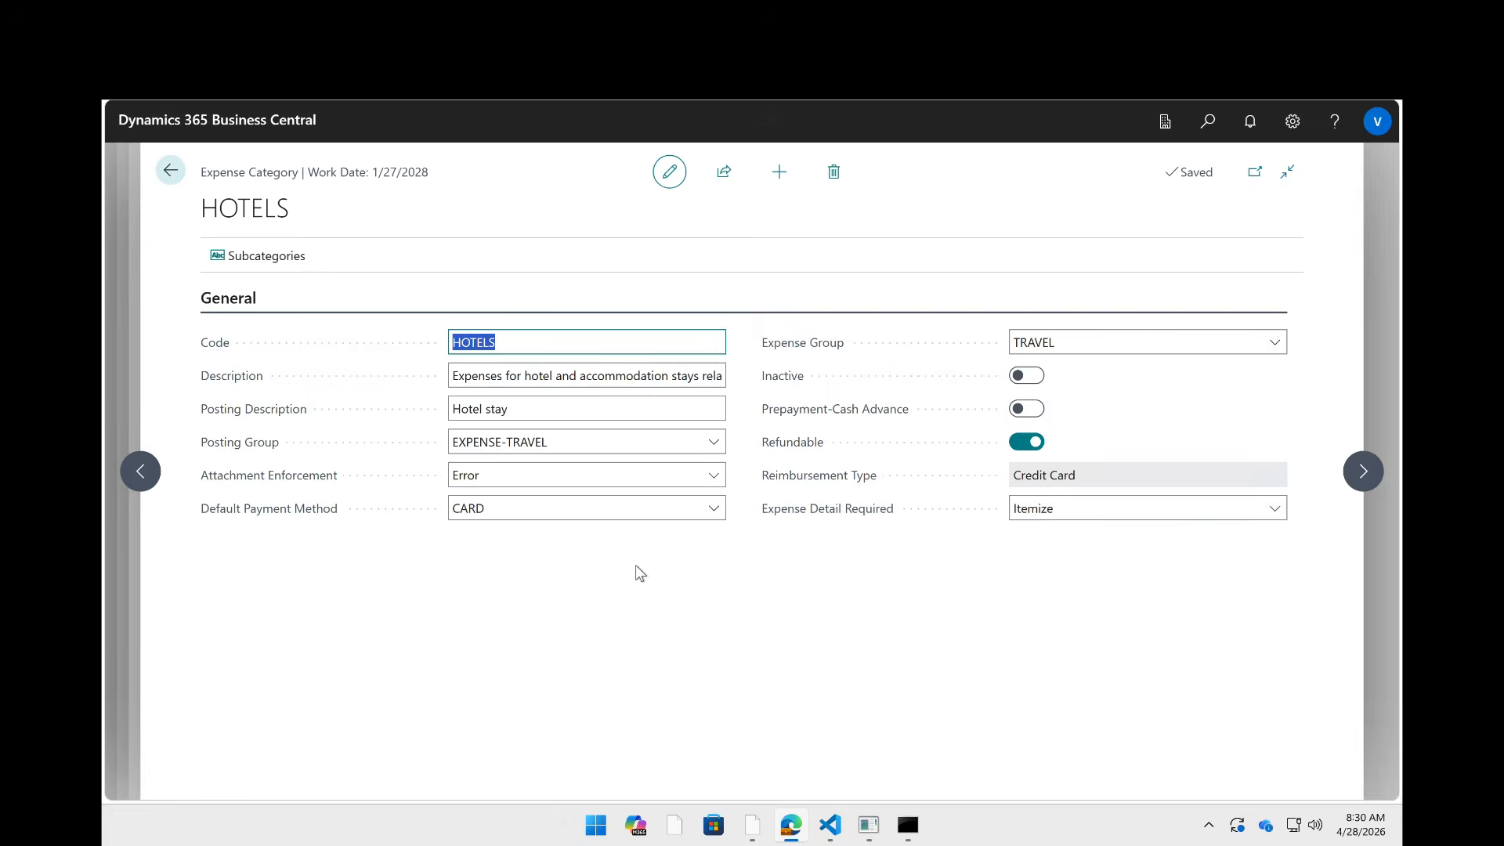
key(Escape)
- Set the HOTELS category's Attachment Enforcement to Warning through the category lookup and reselect HOTELS for the expense
key(Delete)
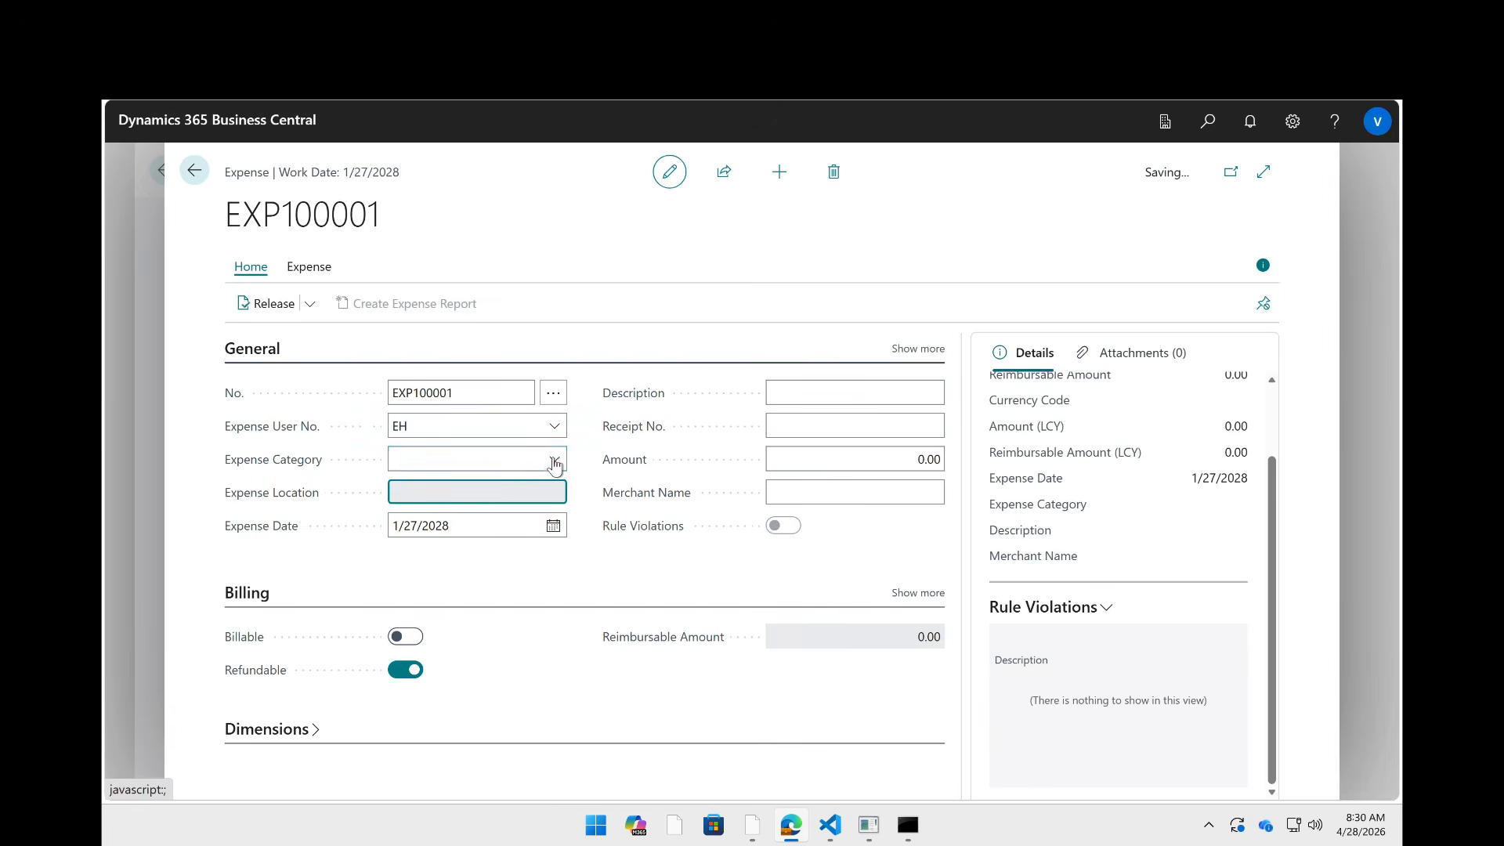
click(554, 460)
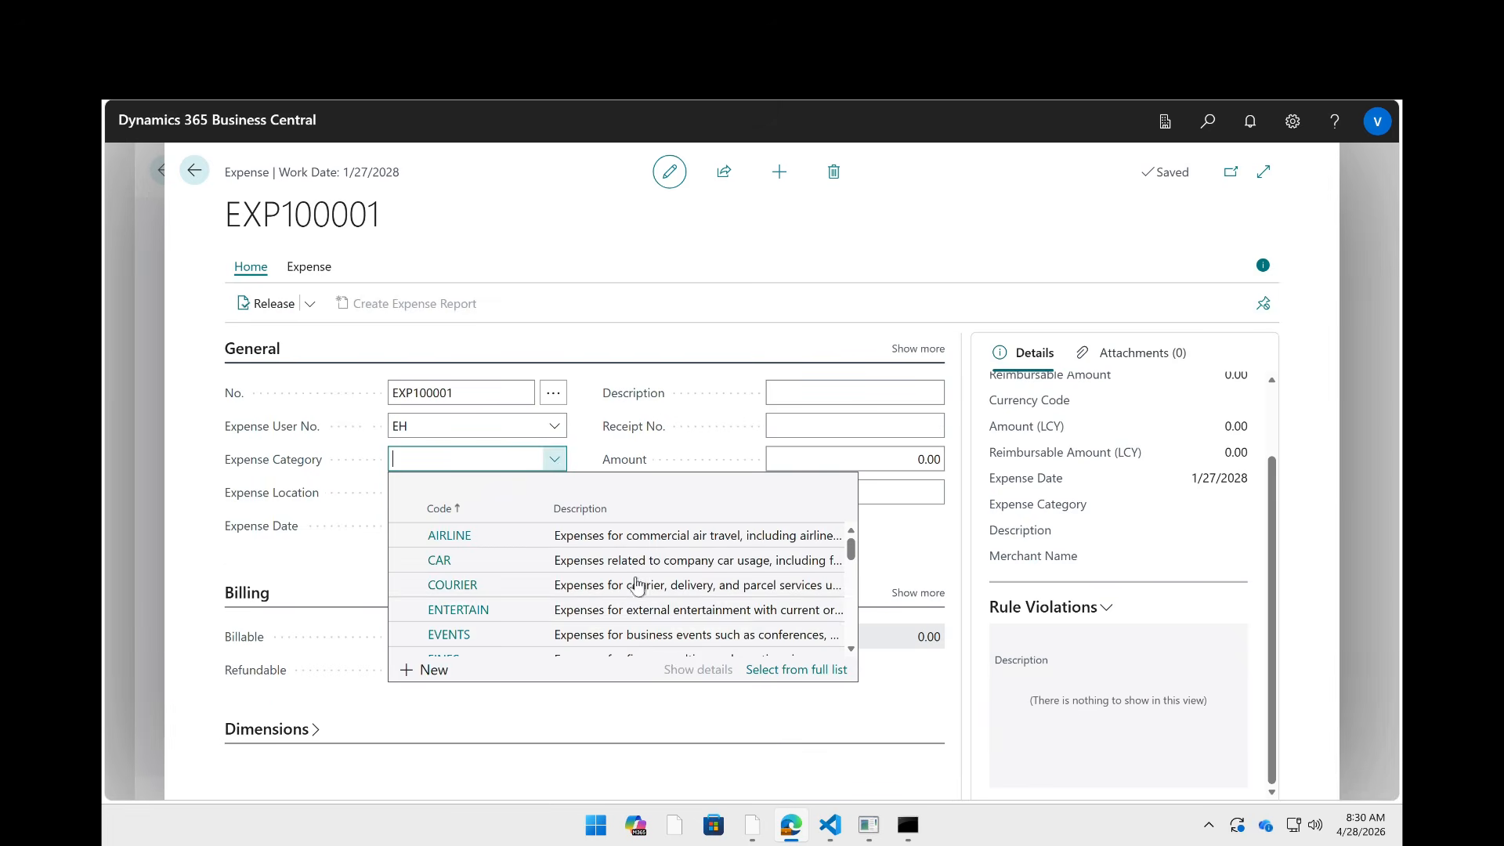
click(789, 675)
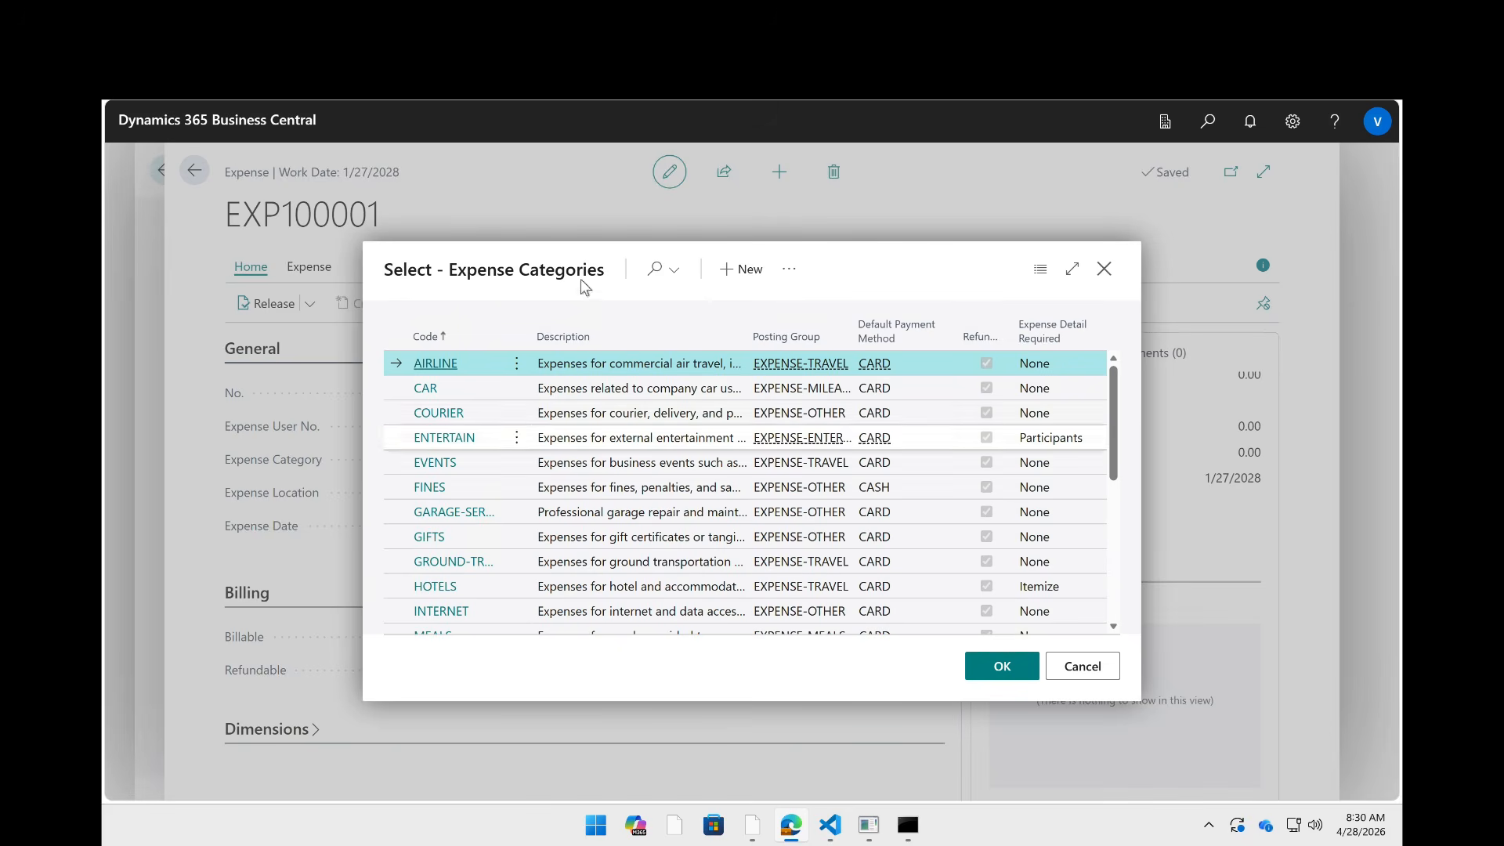
click(645, 272)
text(hotel)
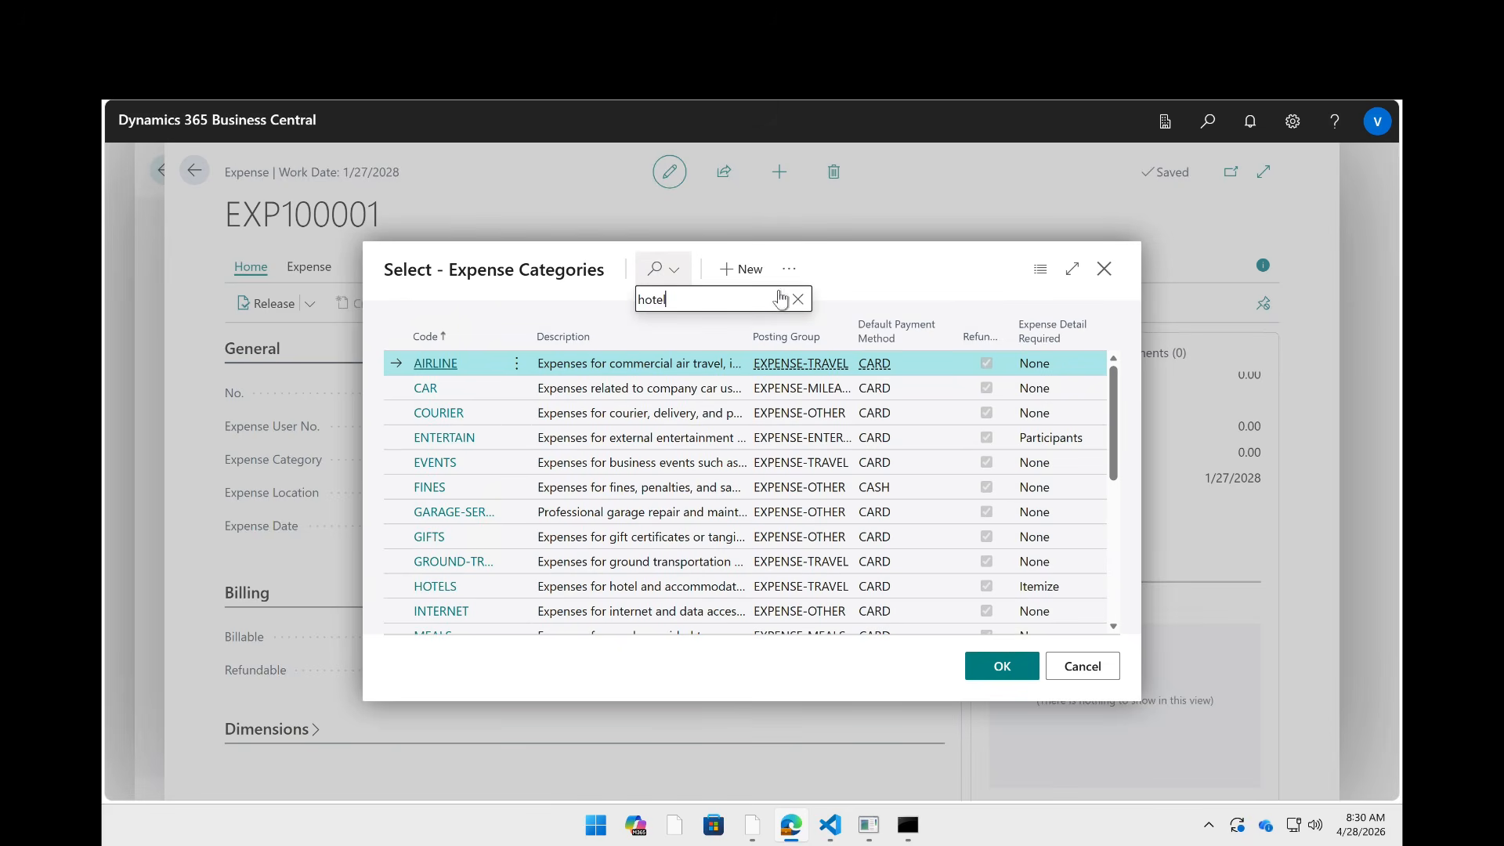
click(790, 270)
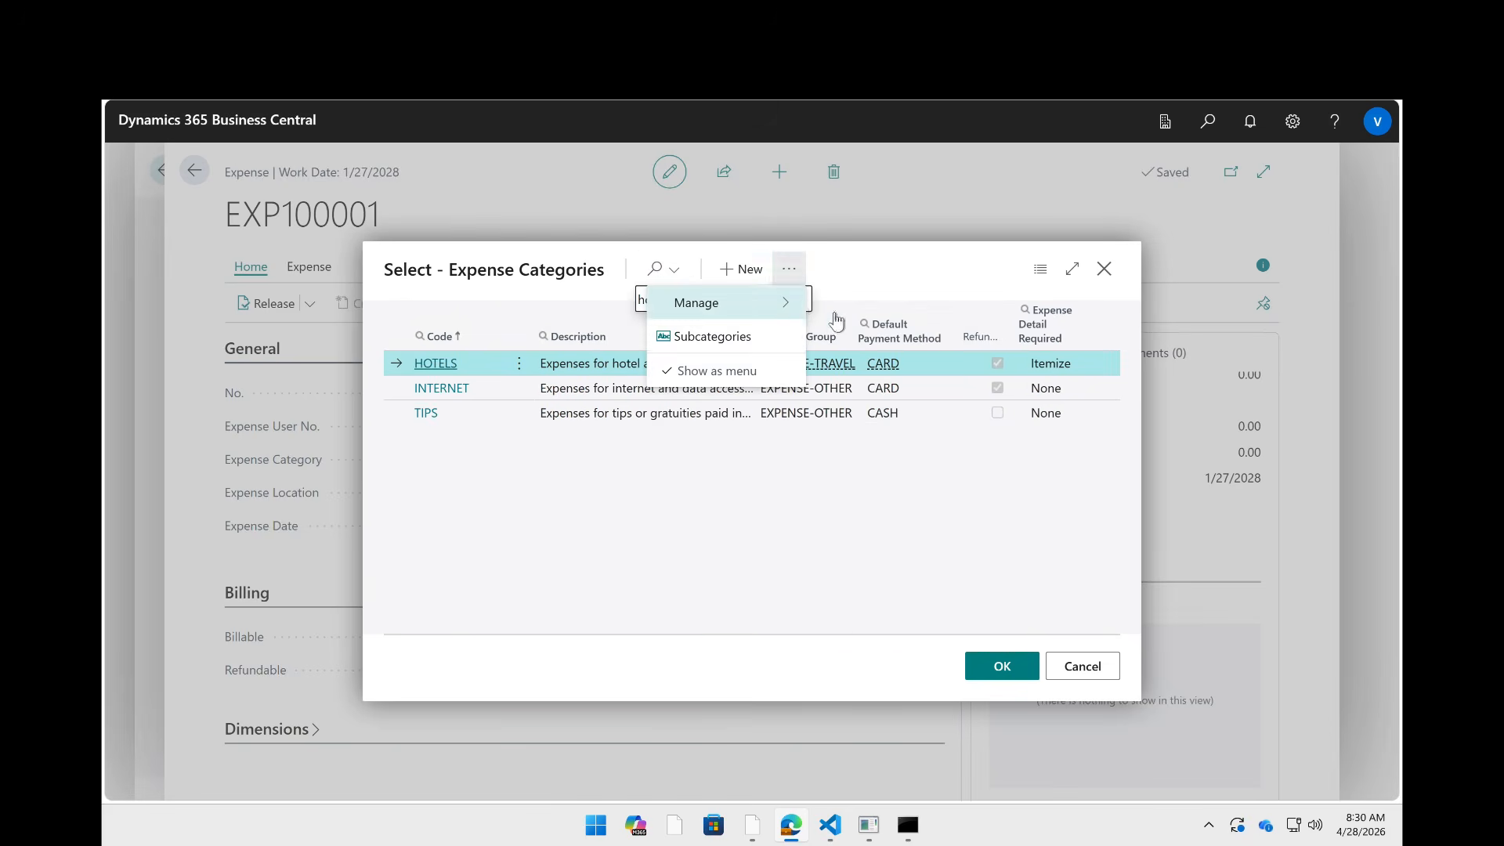
mouse_move(783, 303)
click(841, 303)
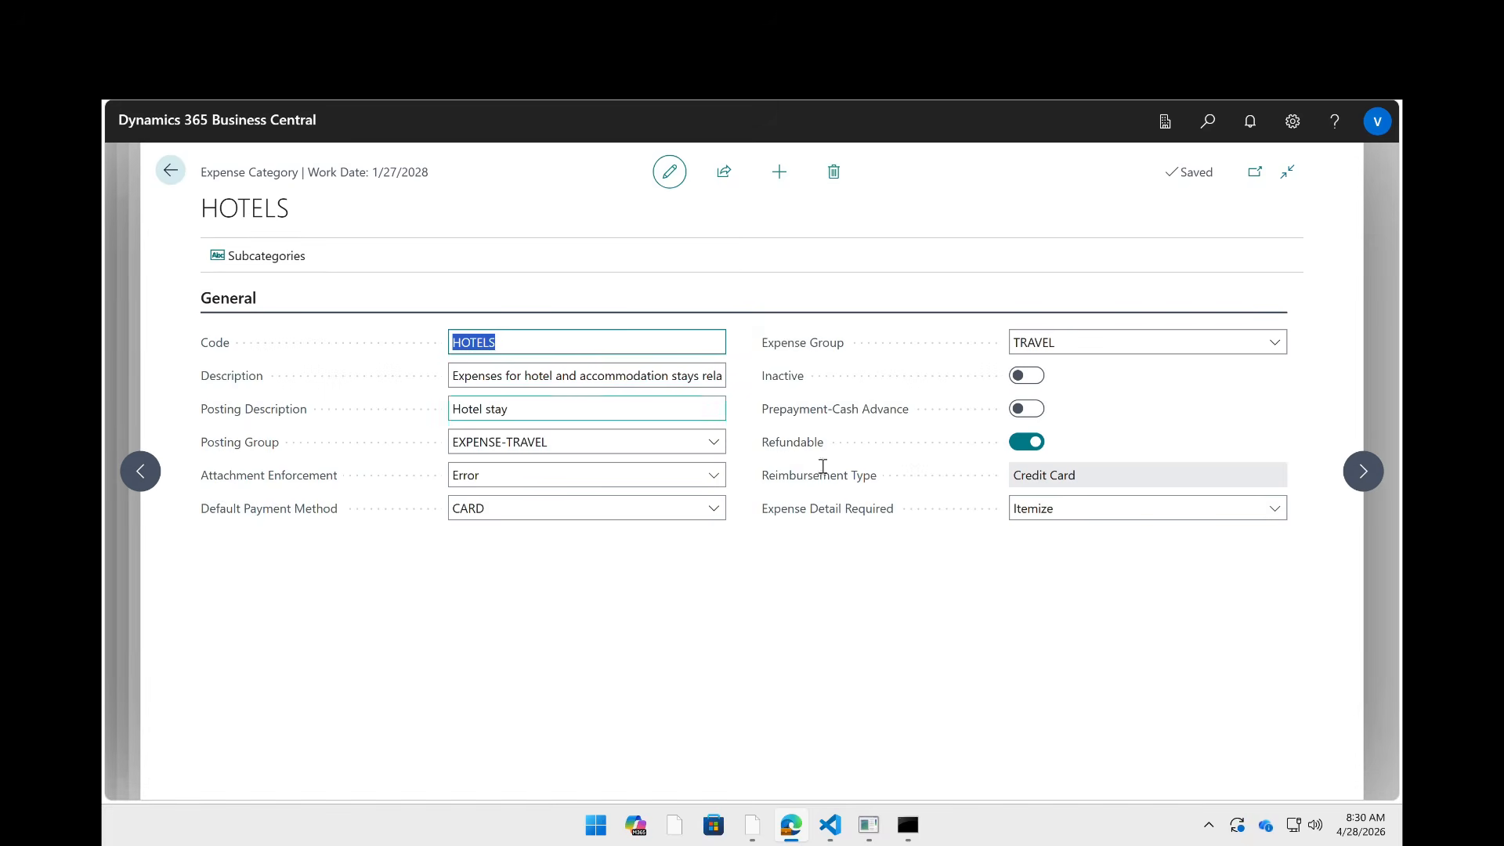
click(532, 479)
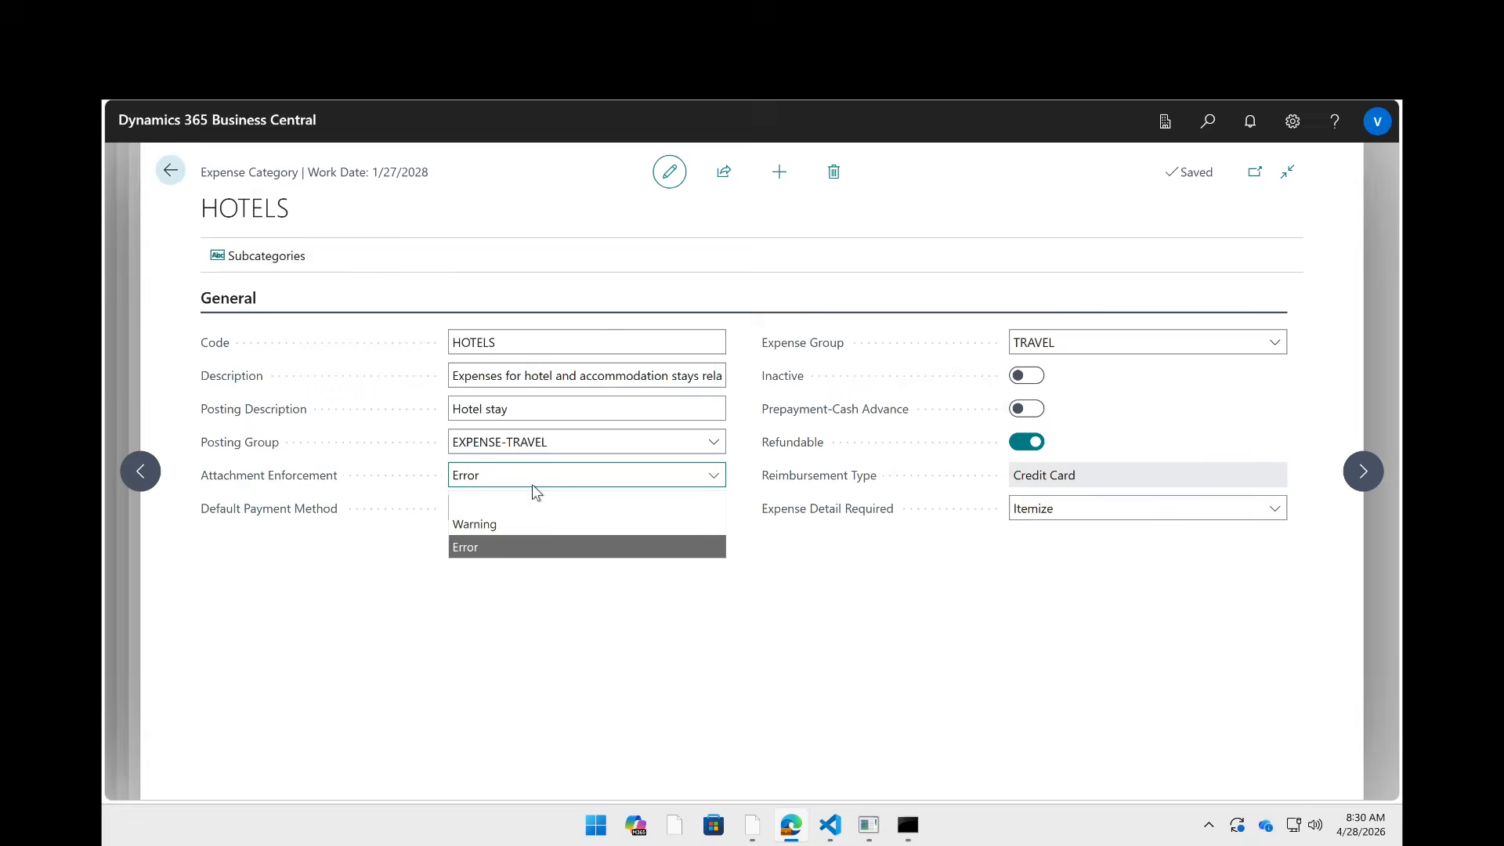
click(475, 525)
key(Escape)
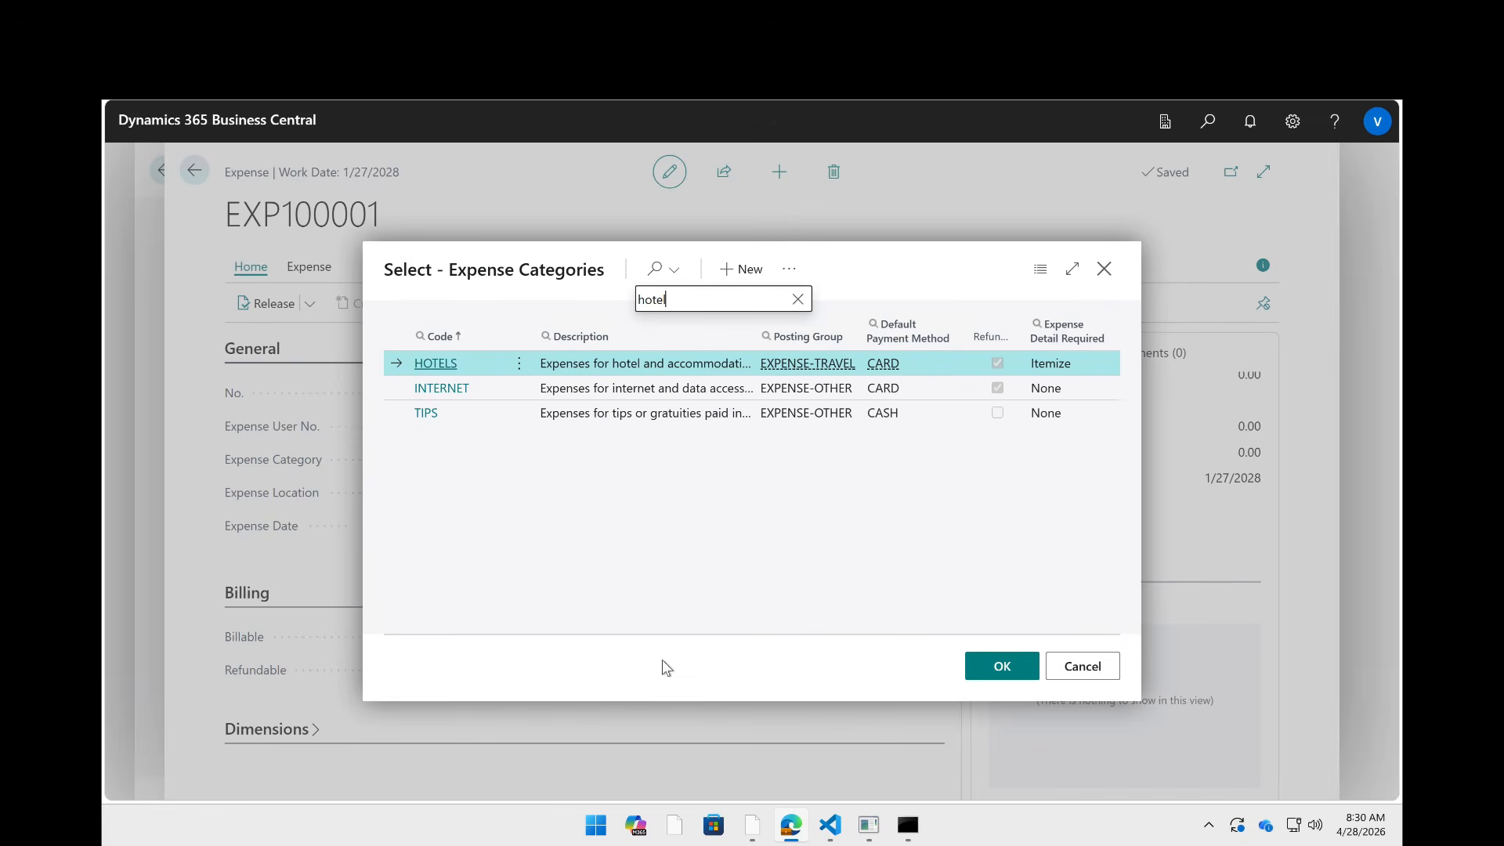
click(1002, 666)
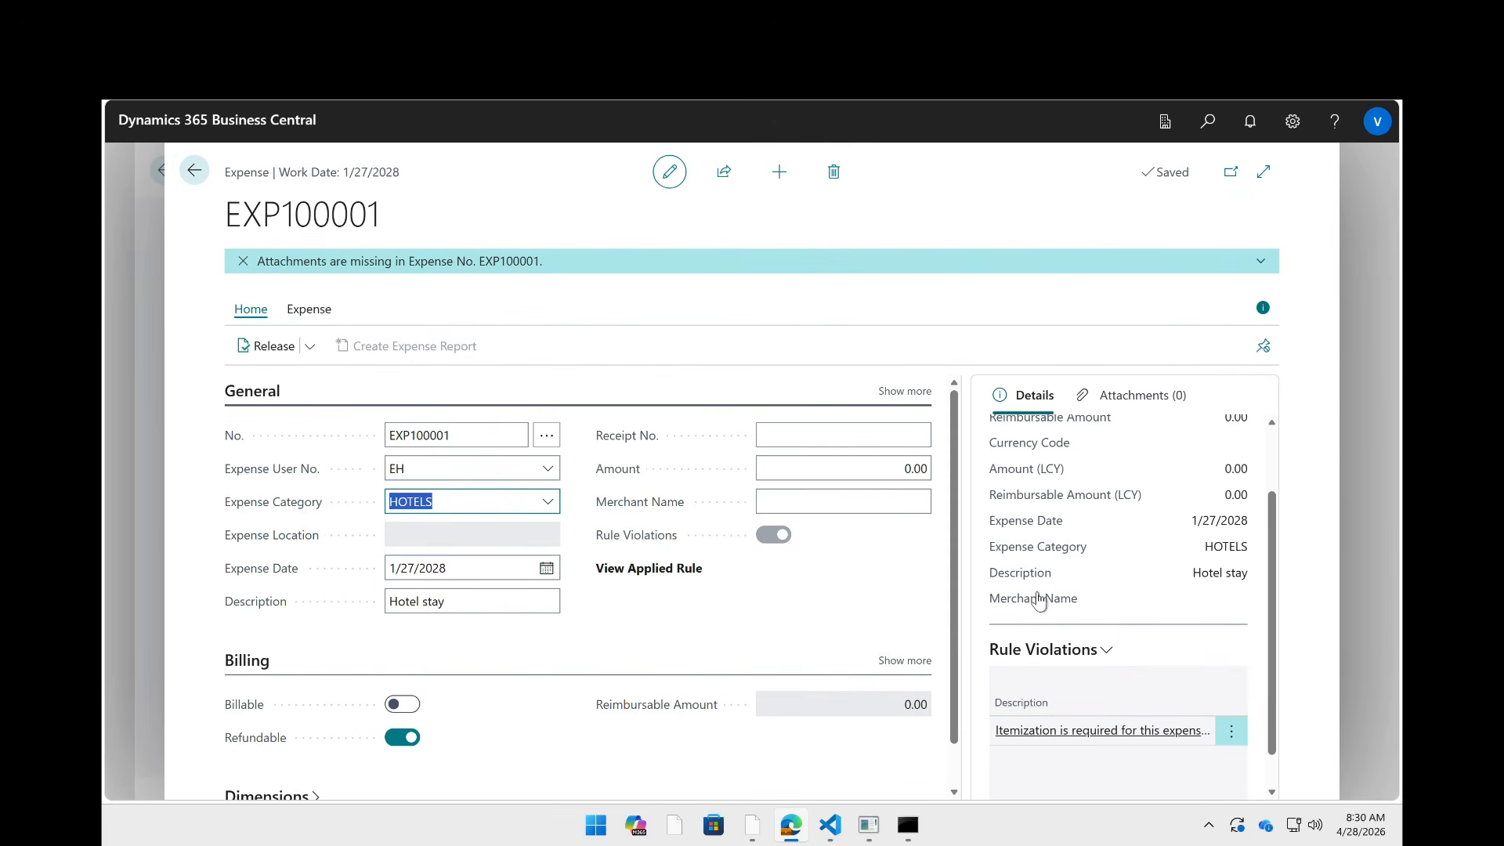
- Examine the expense's rule violations and the Expense Detail Required options on the HOTELS category card
scroll(1040, 600, down, 1)
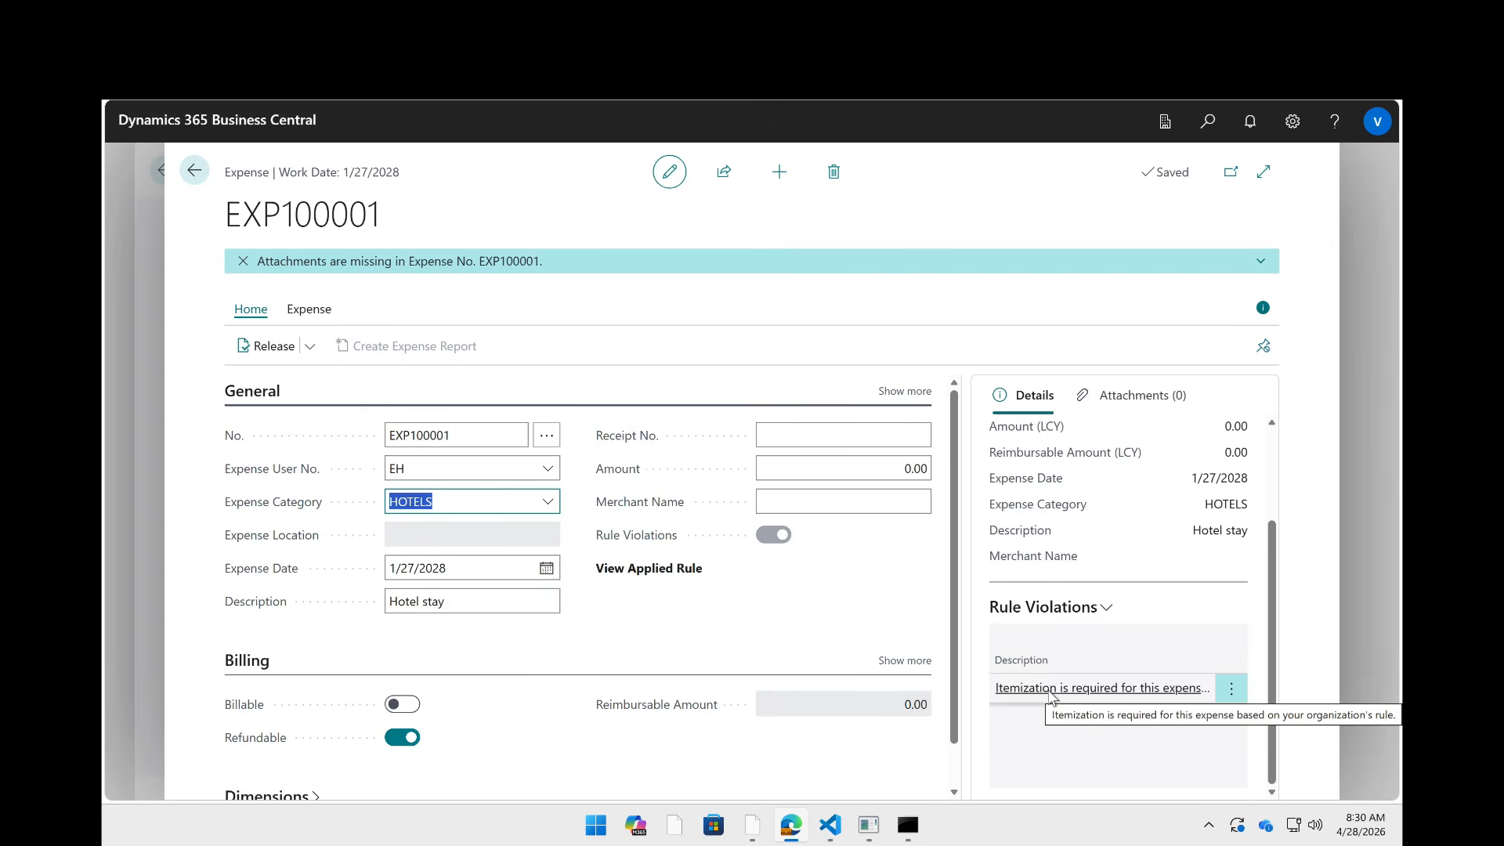
click(547, 502)
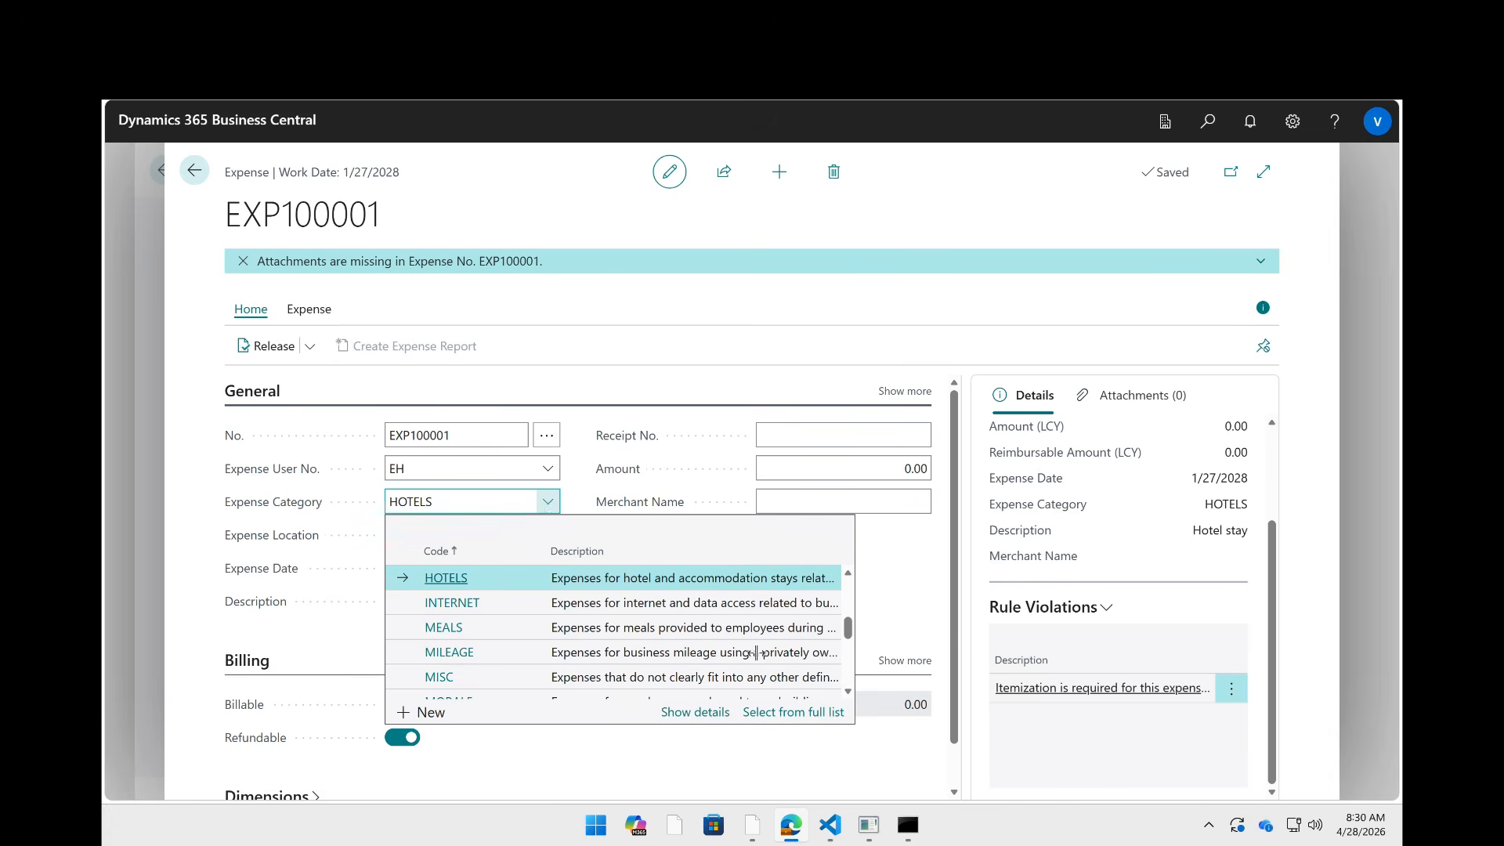
click(717, 715)
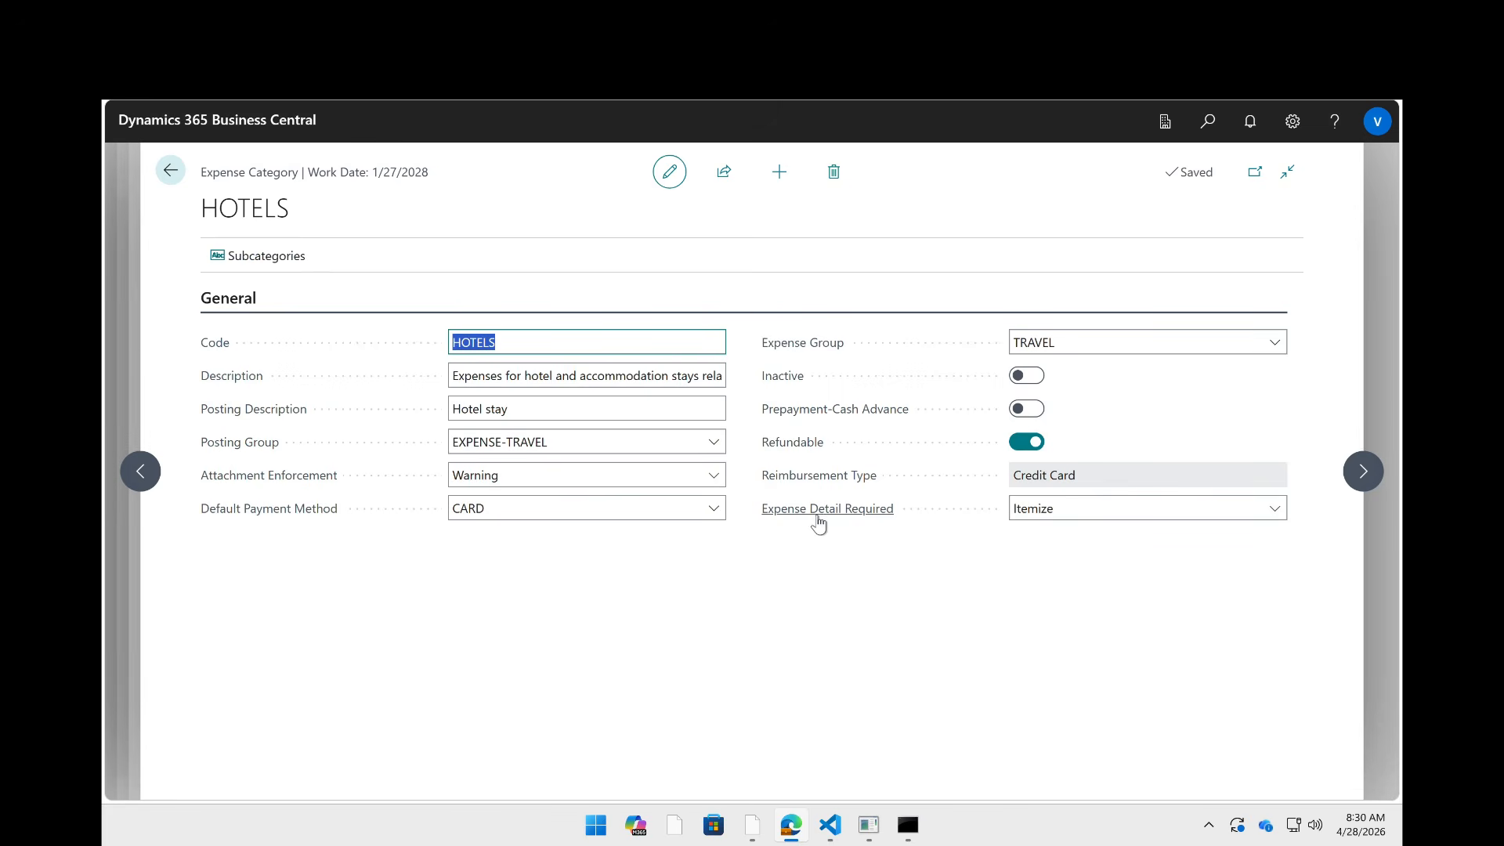
click(1036, 516)
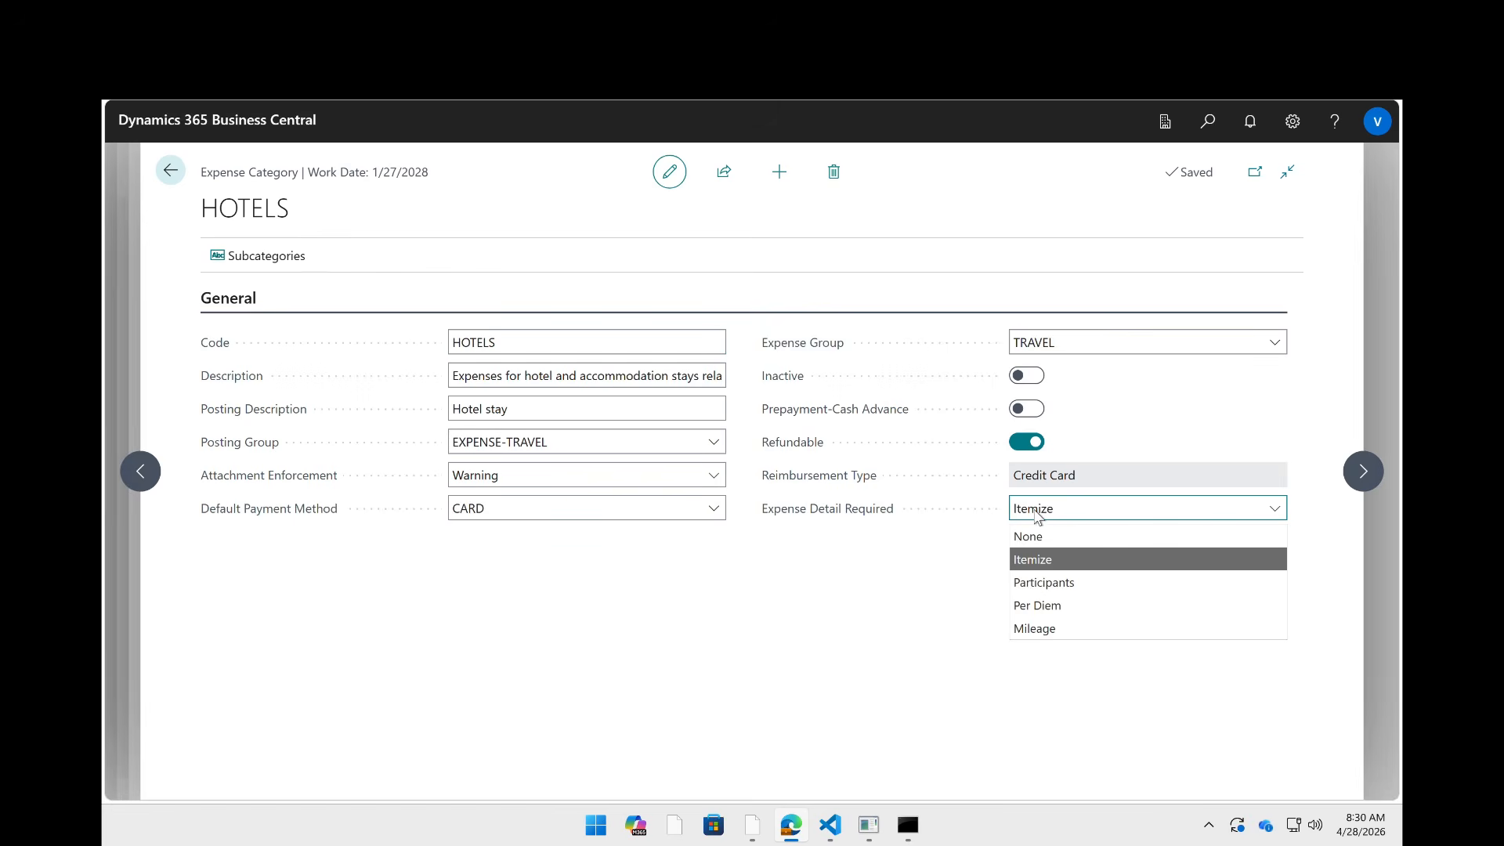
click(815, 652)
key(Escape)
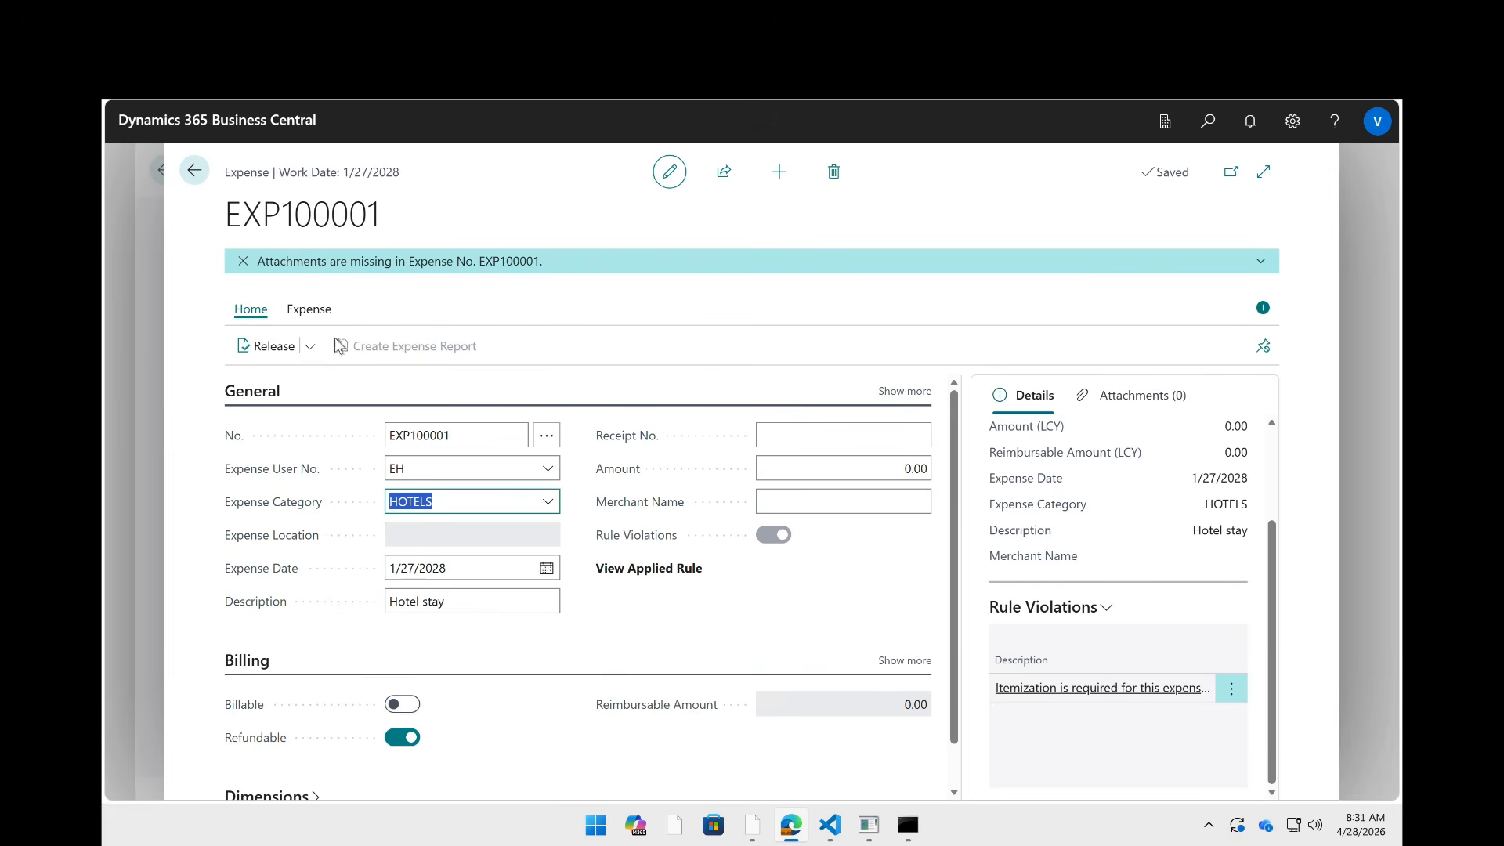
- Add a BREAKFAST itemization to the hotel expense, with start date 4/28/2026 and a daily rate of 100
click(305, 313)
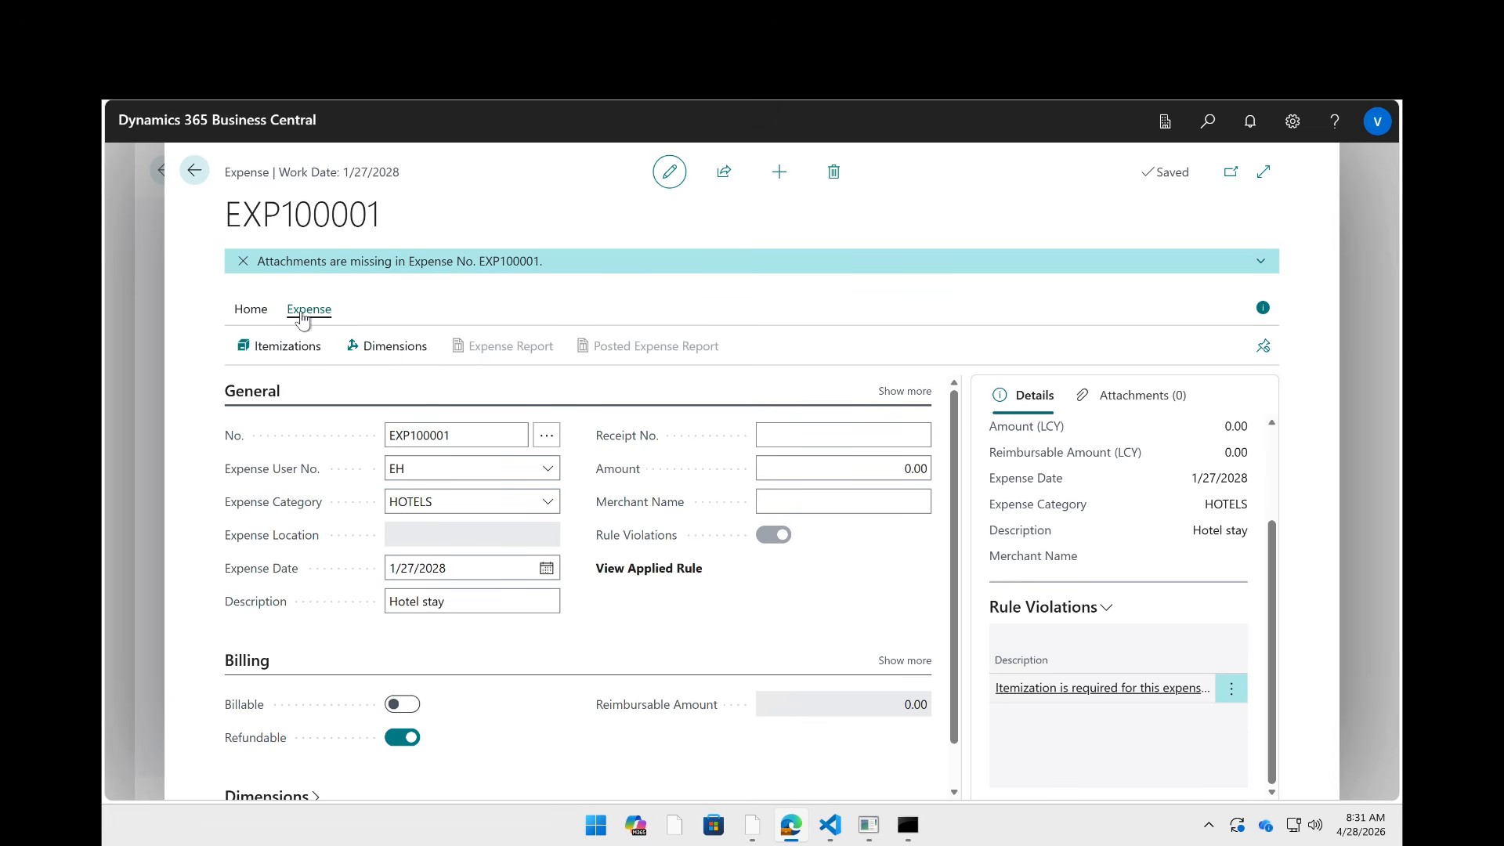
click(280, 354)
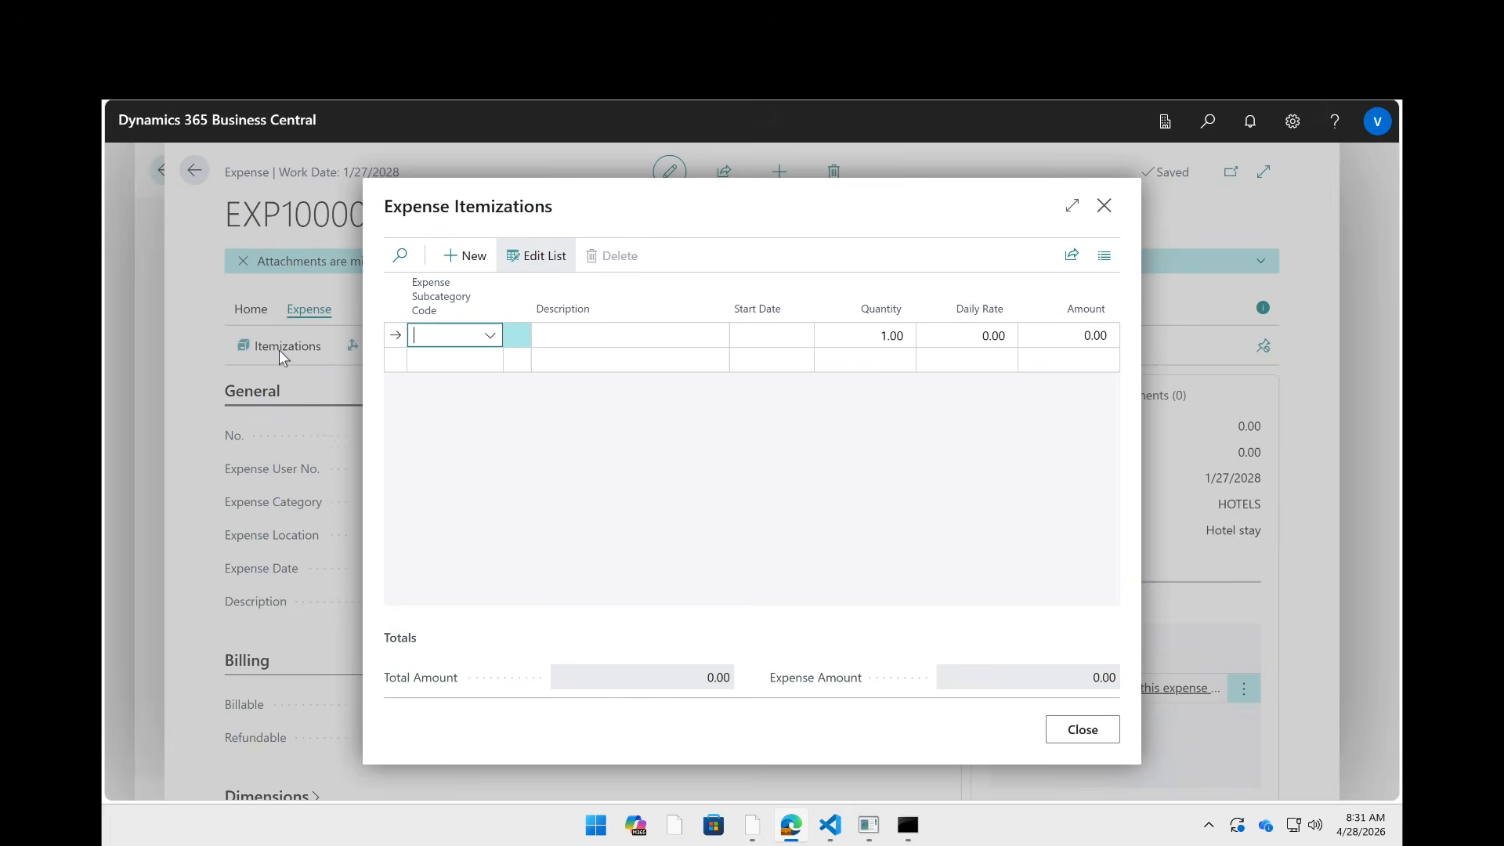
click(439, 336)
click(487, 419)
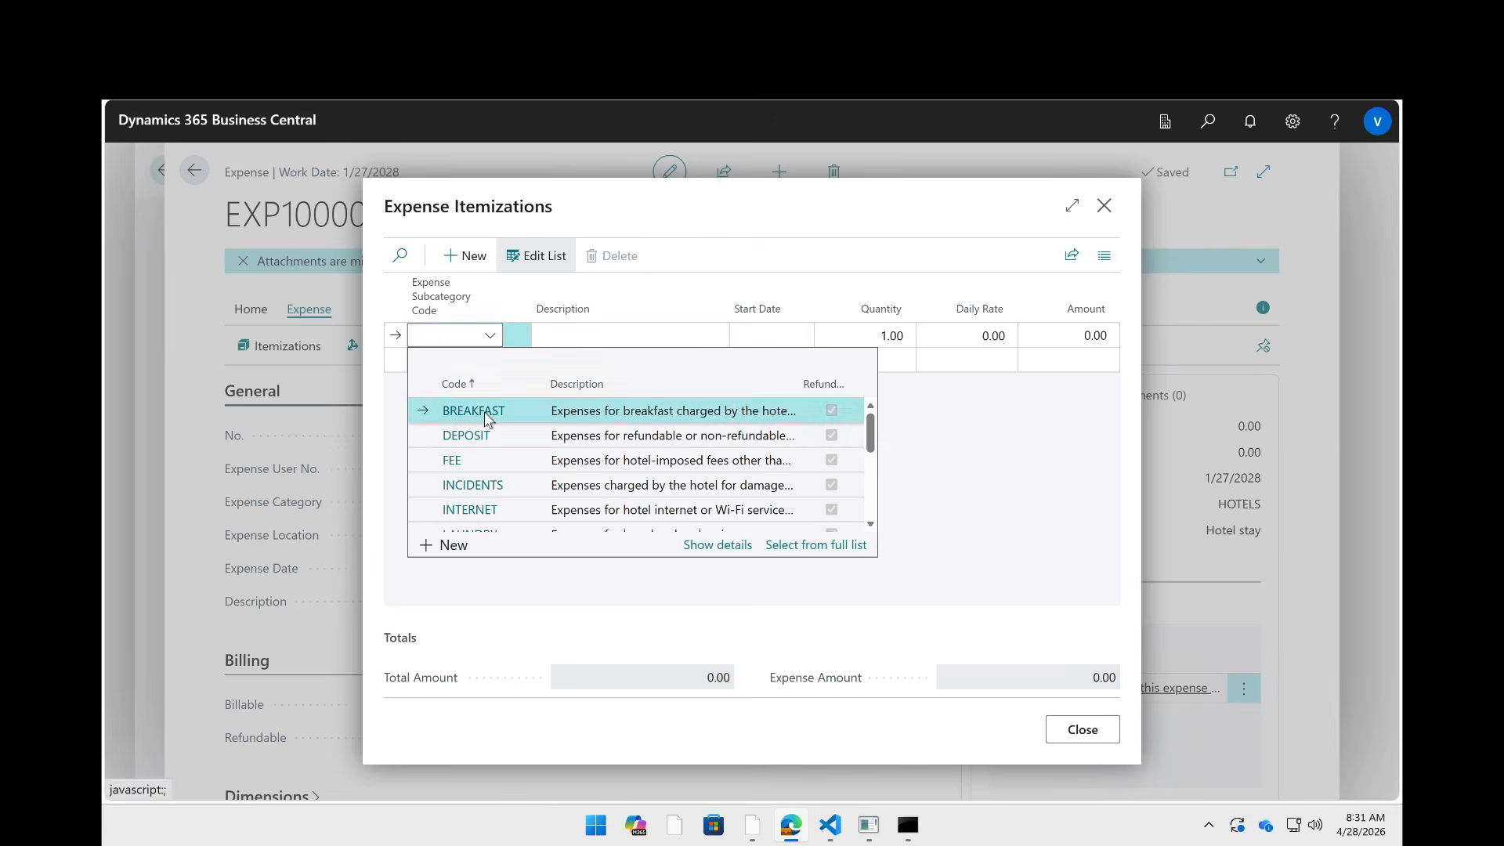
key(Tab)
key(Tab)
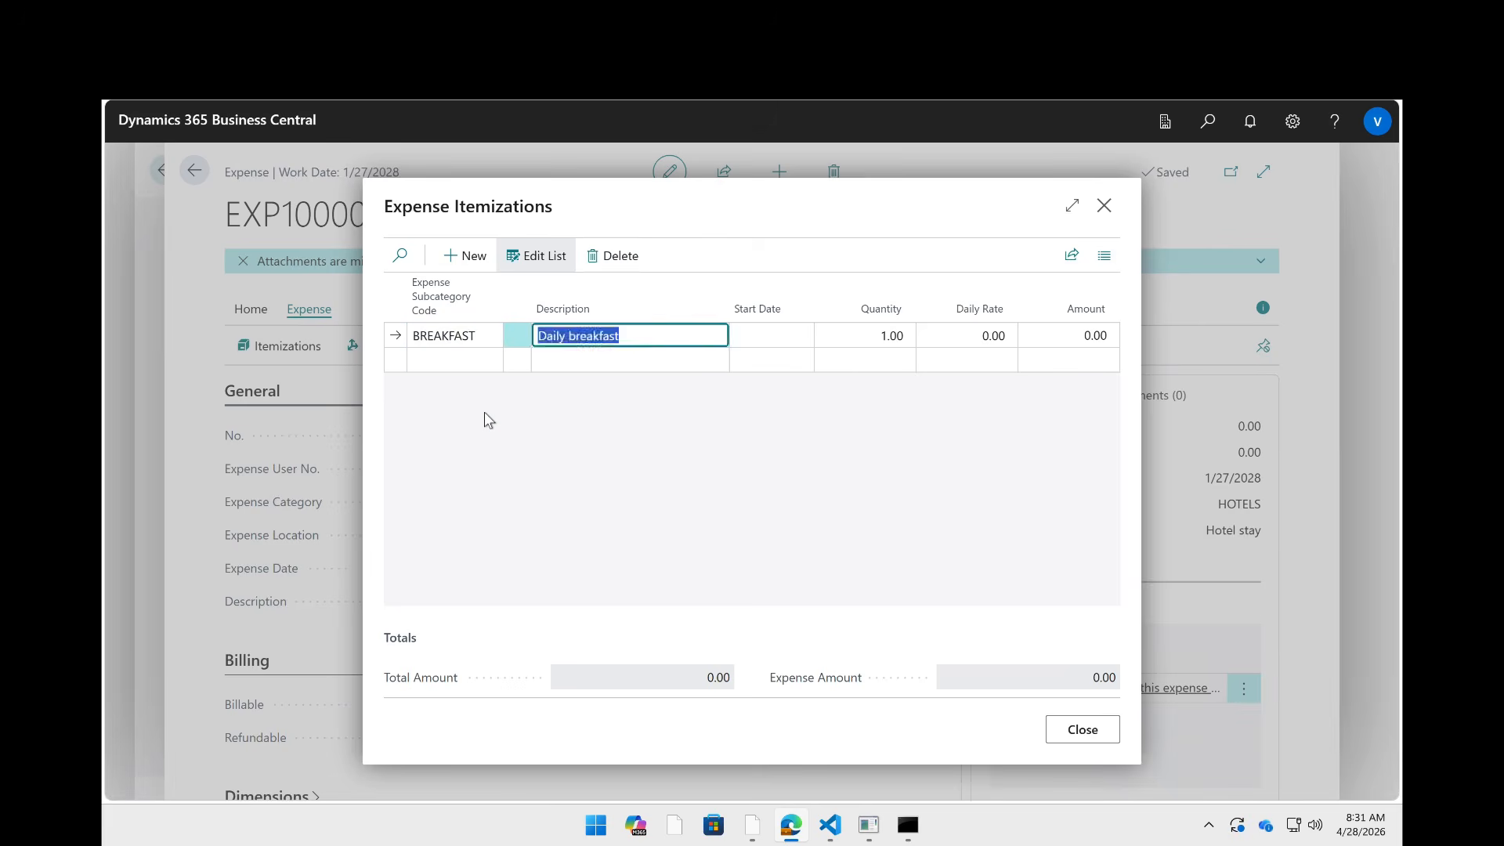
text(t)
key(Tab)
key(Tab)
text(100)
key(Tab)
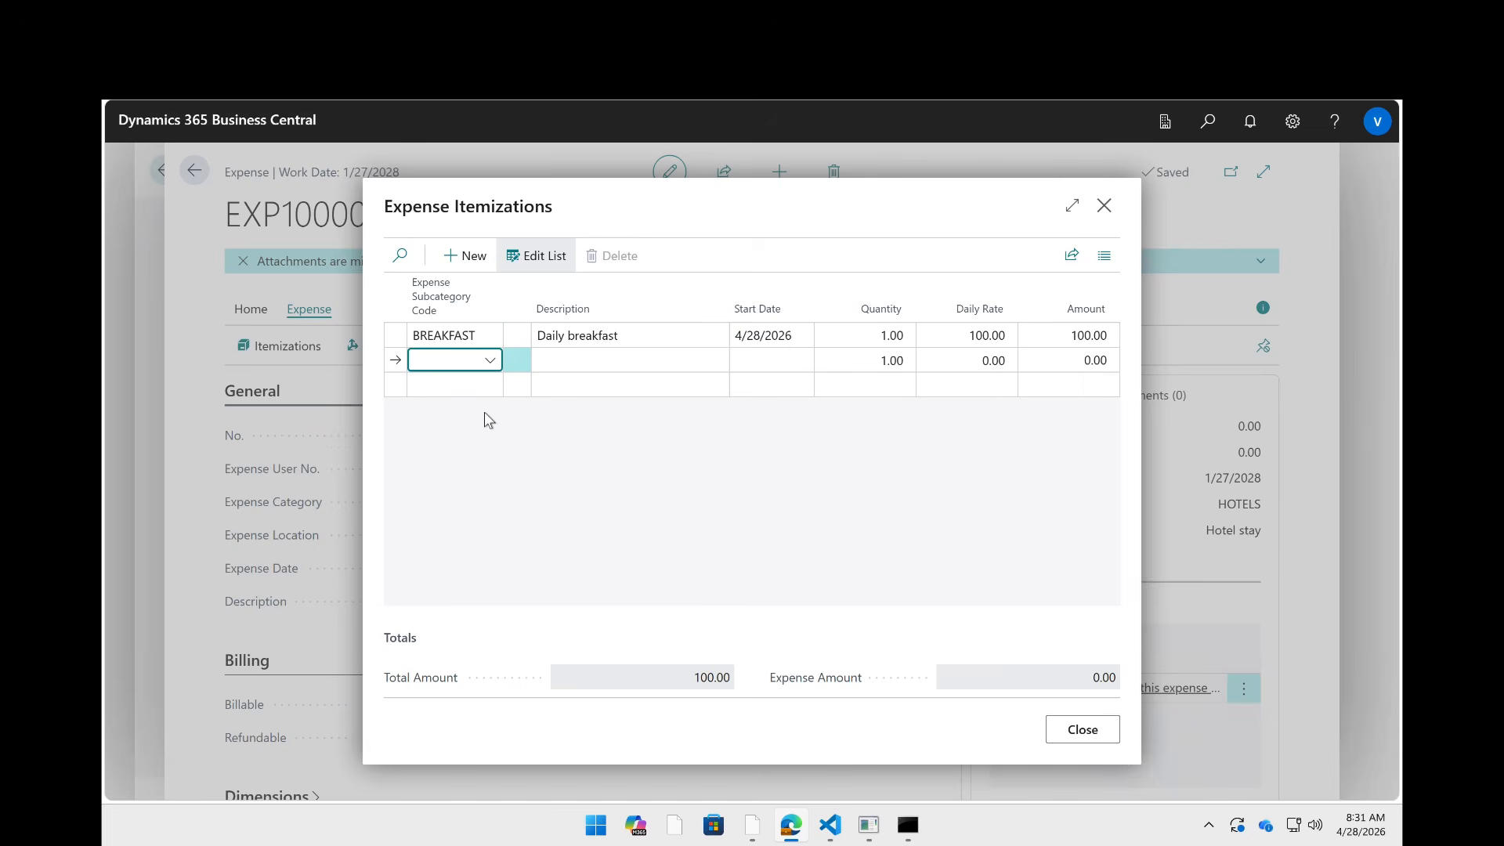
- Add a LAUNDRY itemization line with start date 4/28/2026 and a daily rate of 40
click(490, 360)
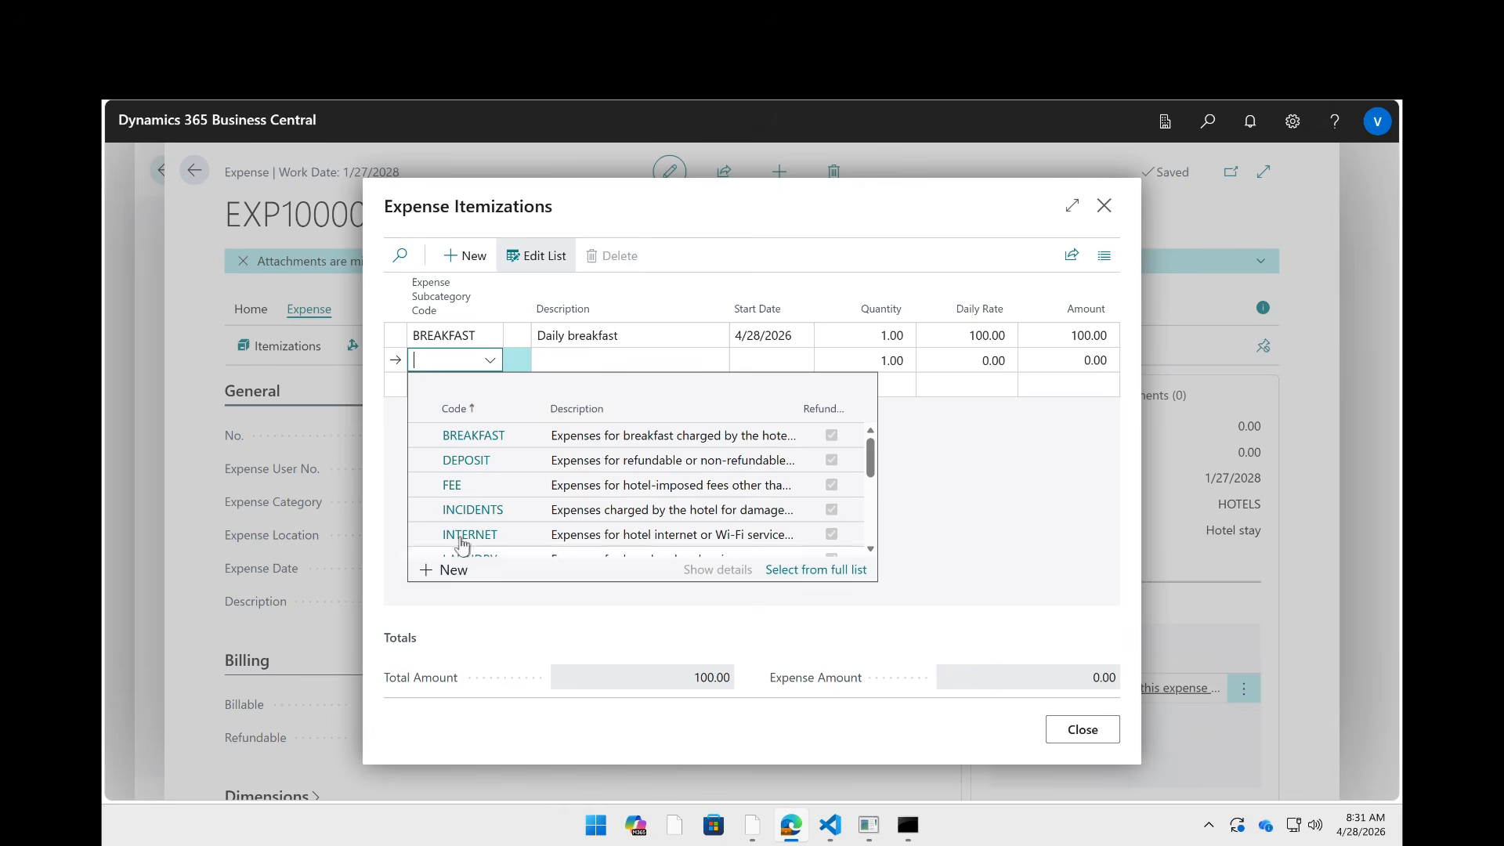
text(lau)
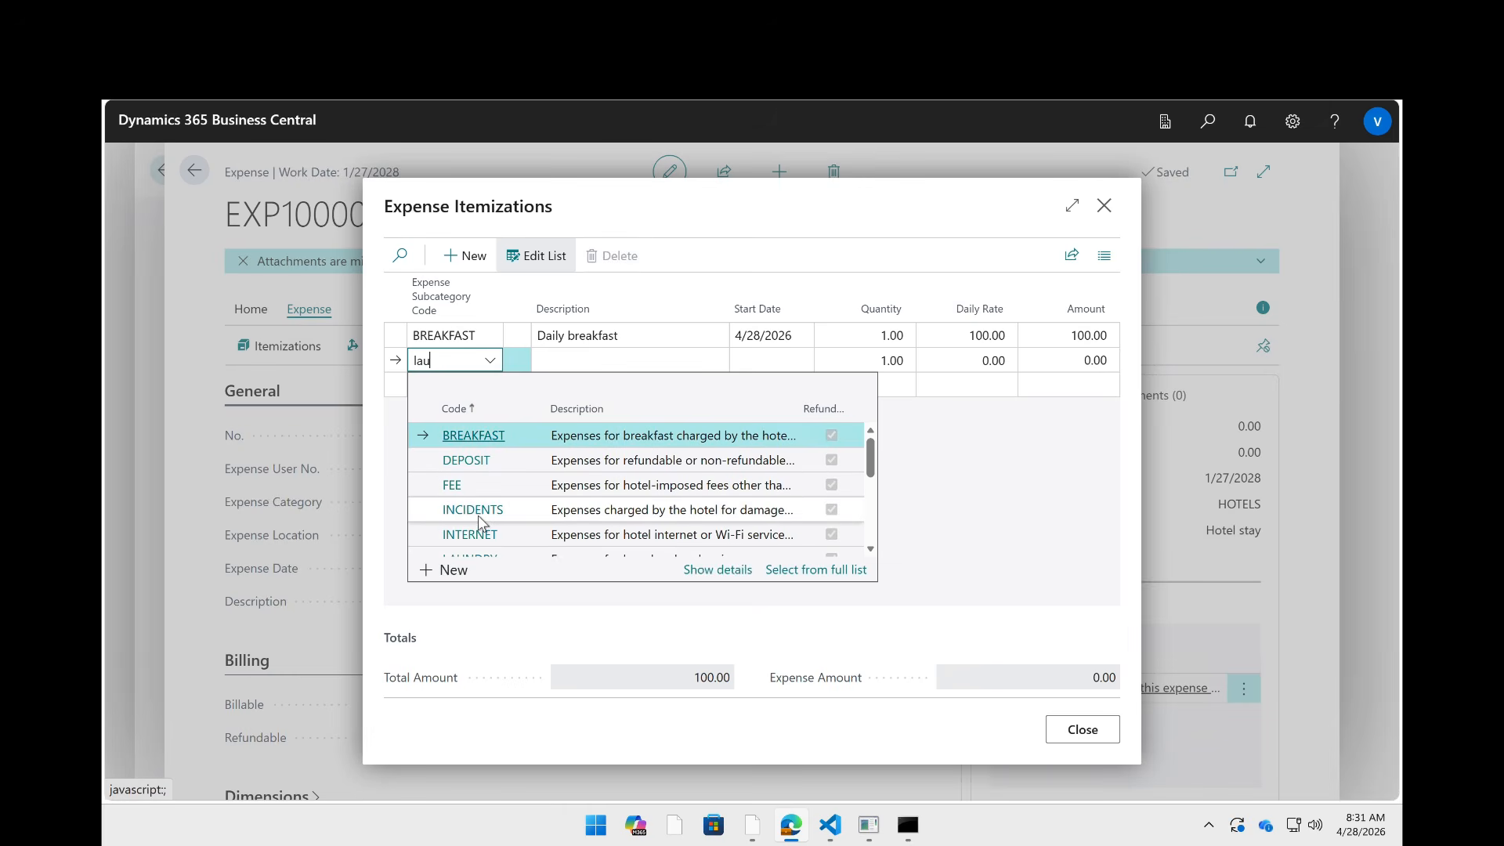
click(478, 436)
key(Tab)
key(Tab)
key(Tab)
key(Tab)
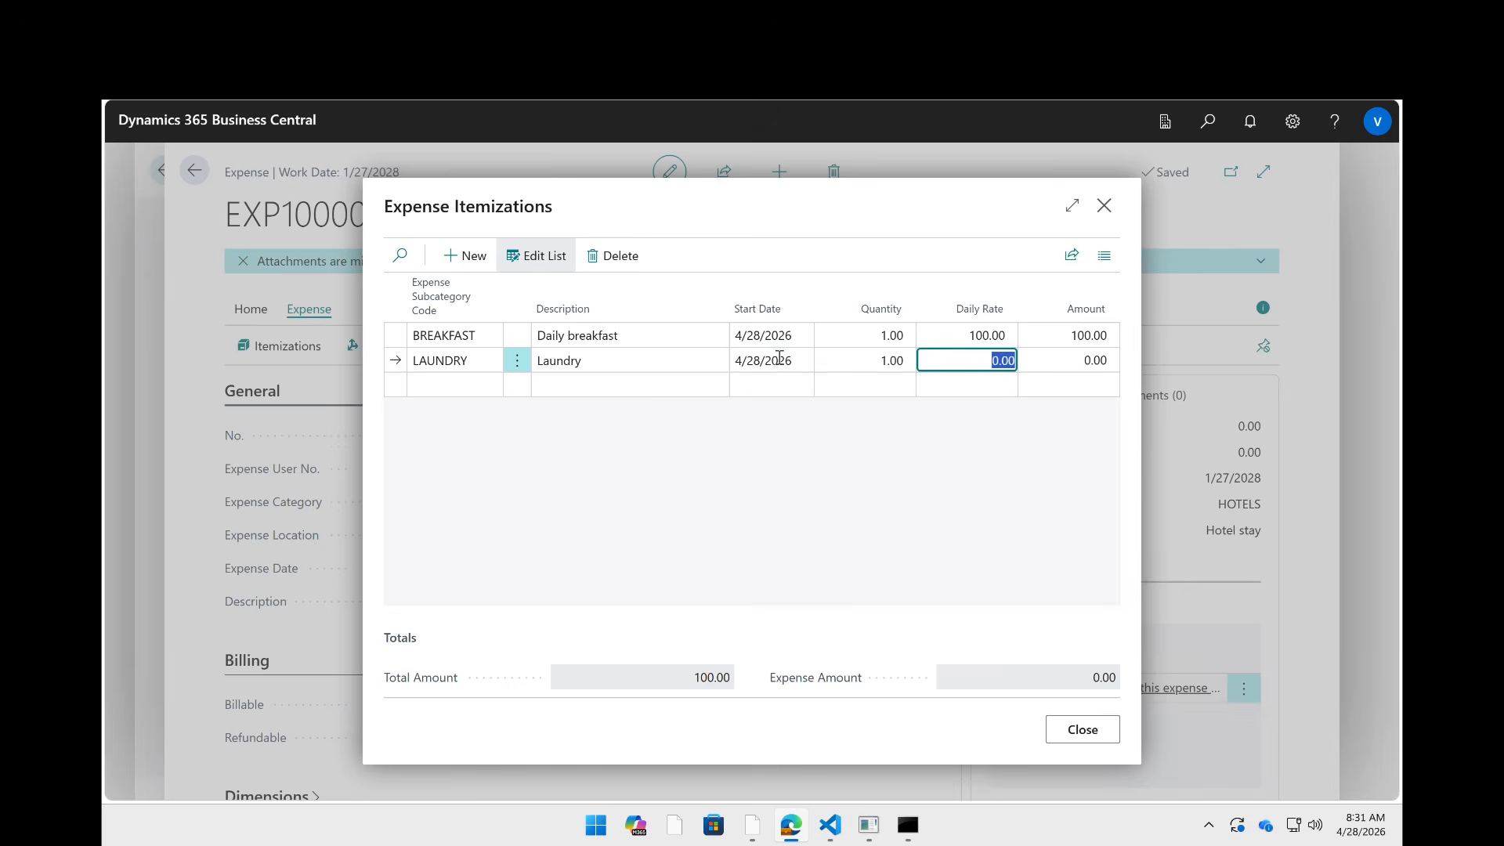
text(40)
key(Tab)
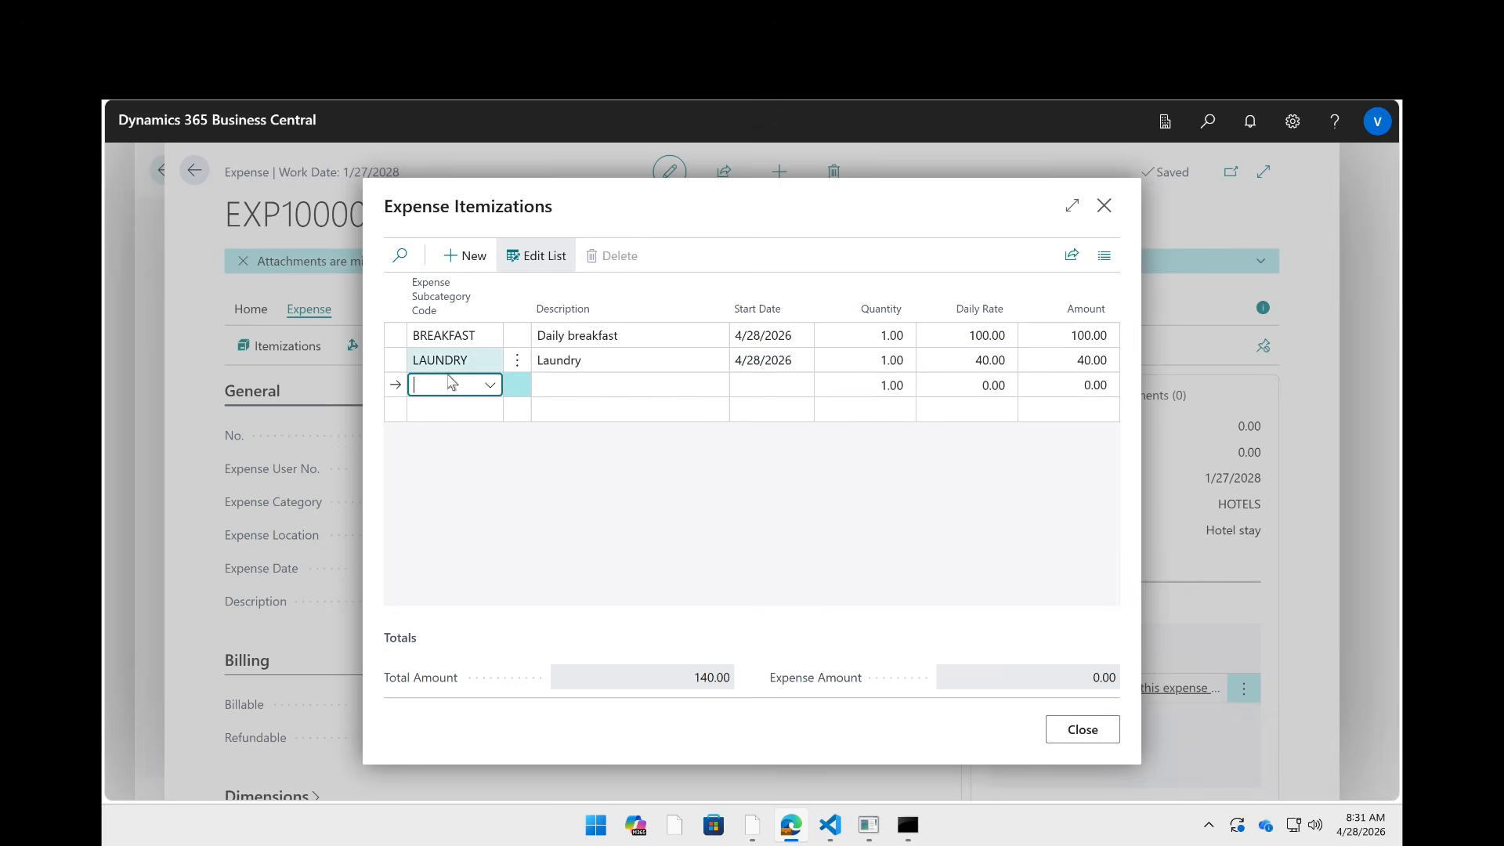
- Add a ROOM-SERVICE itemization line dated 4/28/2026 with a daily rate of 100, and close the itemizations
click(489, 385)
scroll(520, 472, down, 5)
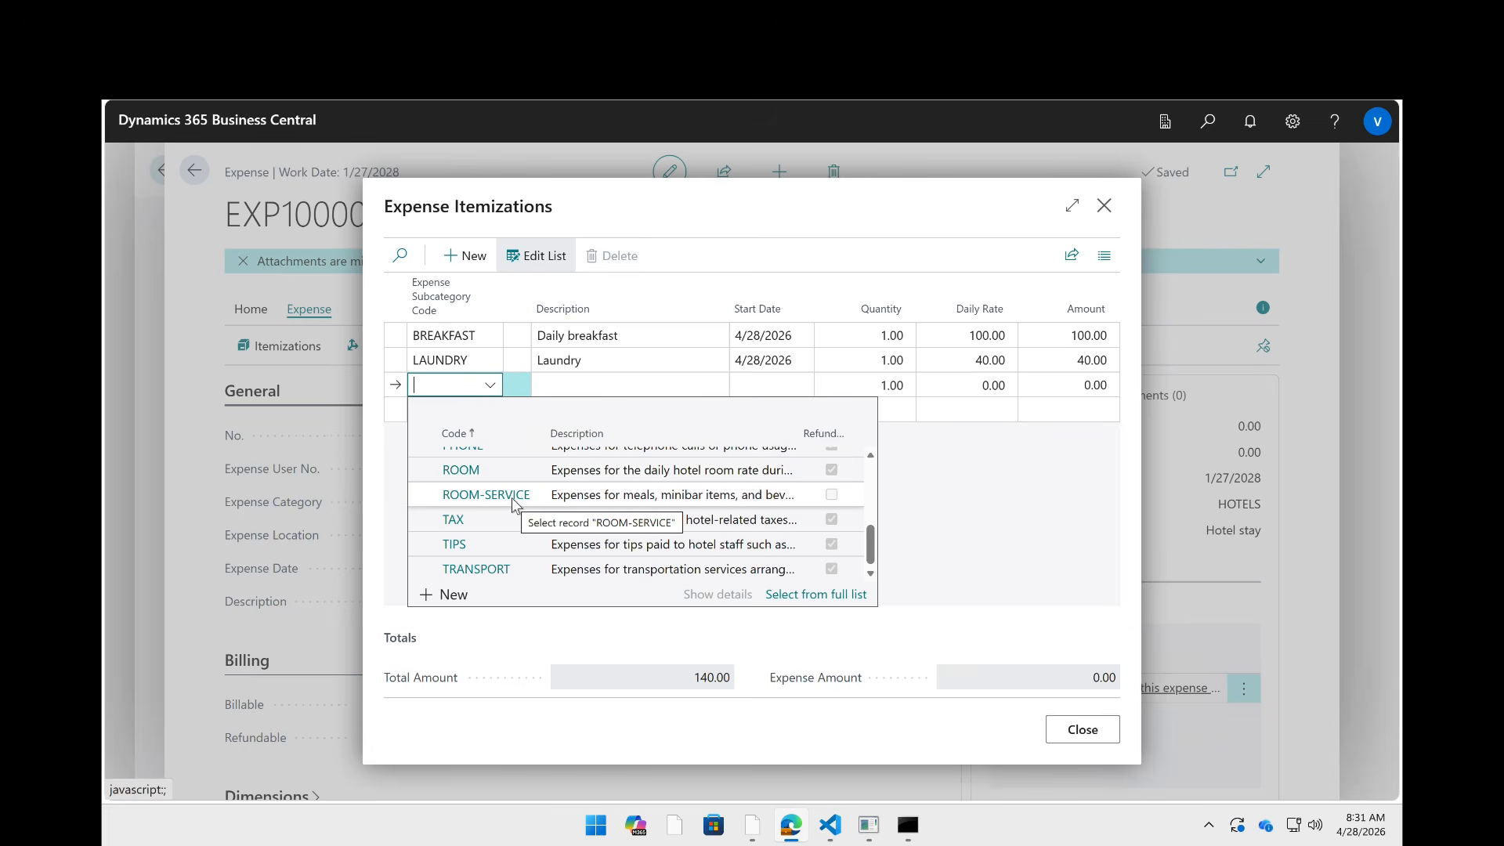
click(513, 502)
click(759, 383)
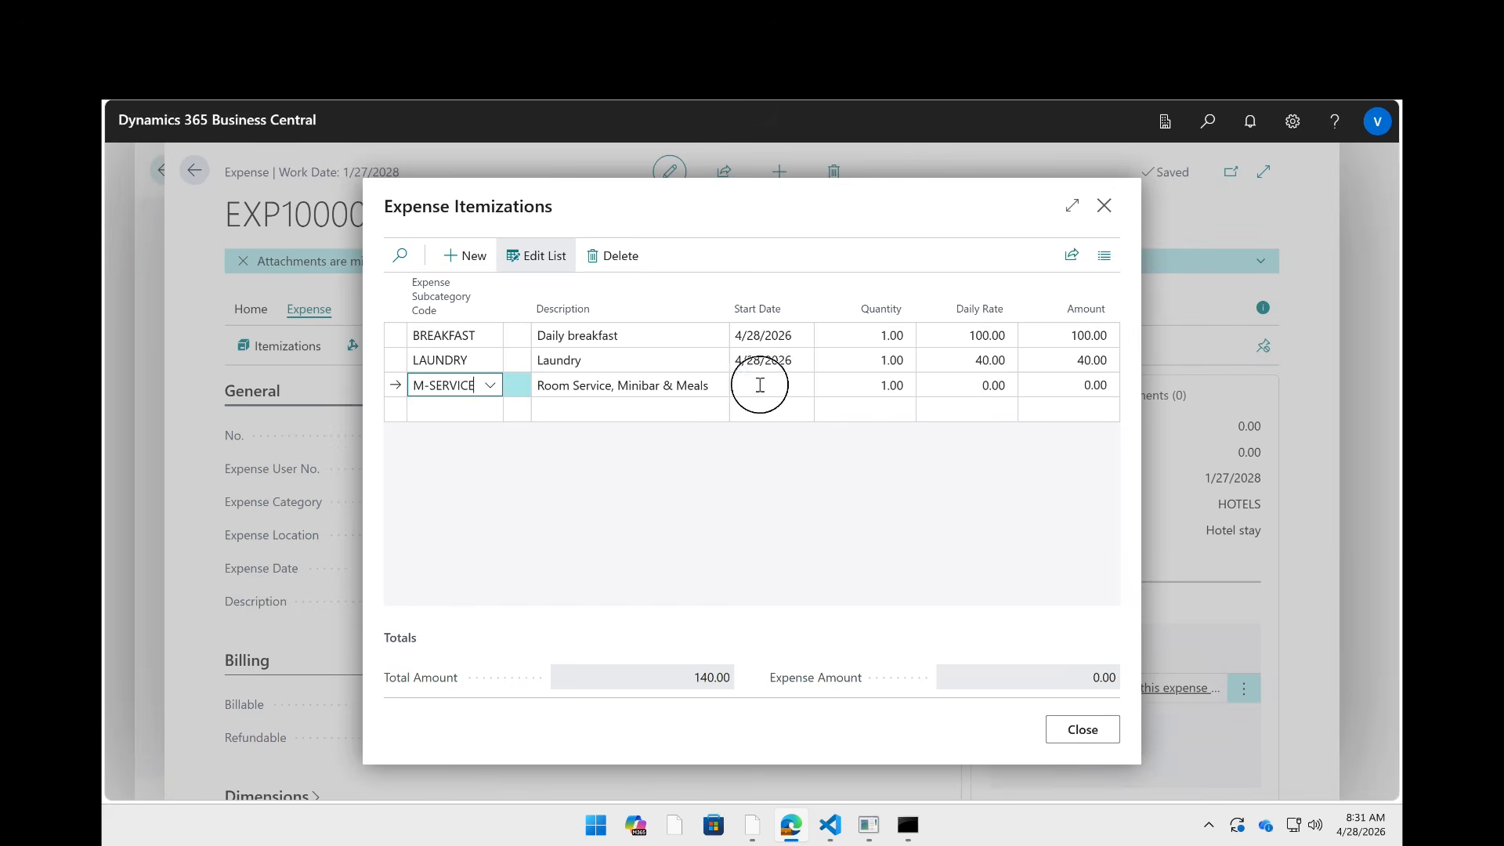
text(t)
key(Tab)
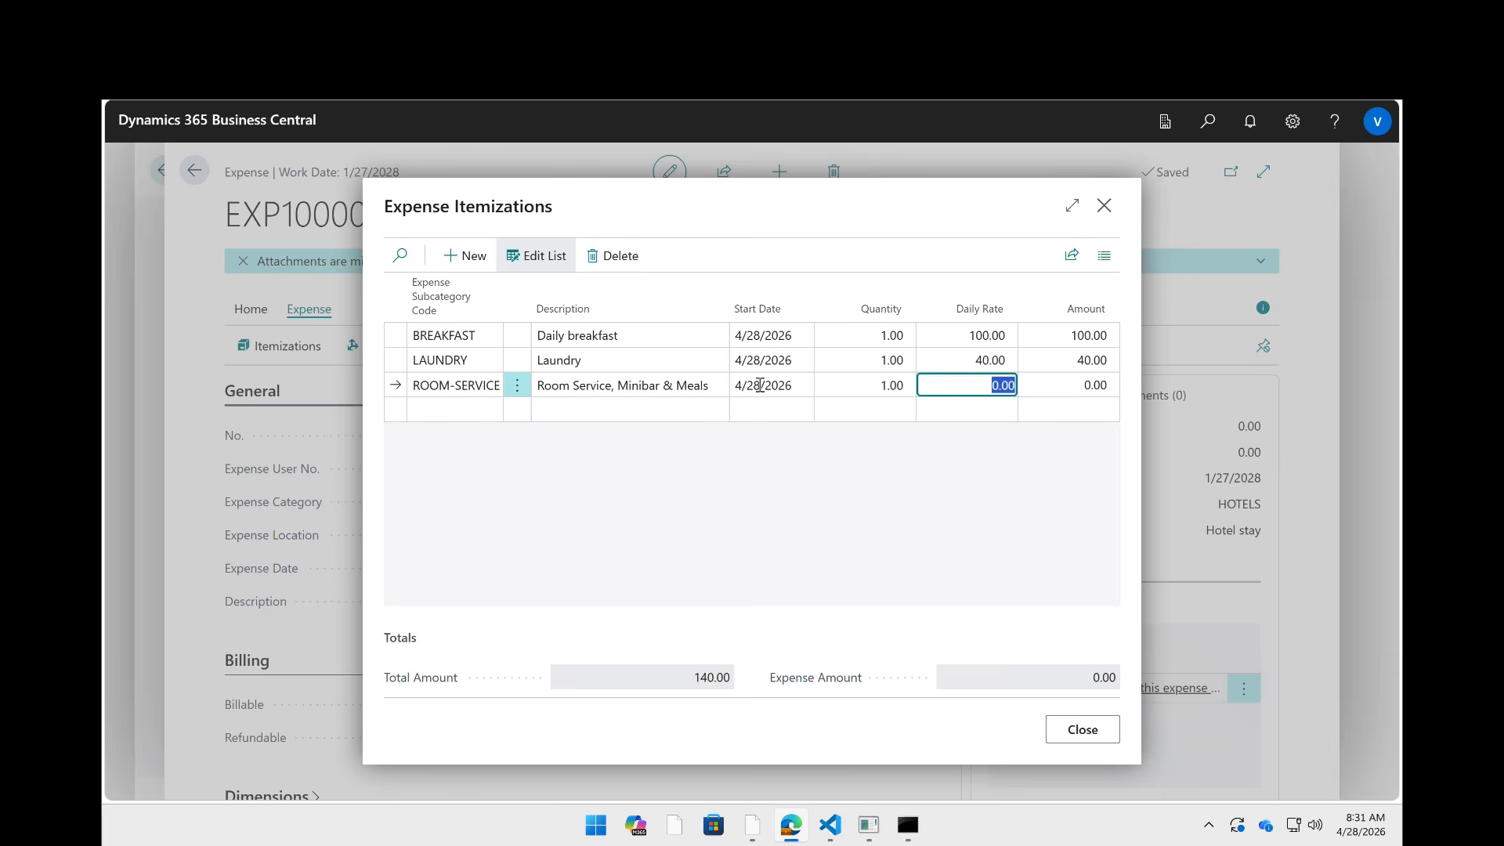
text(100)
key(Tab)
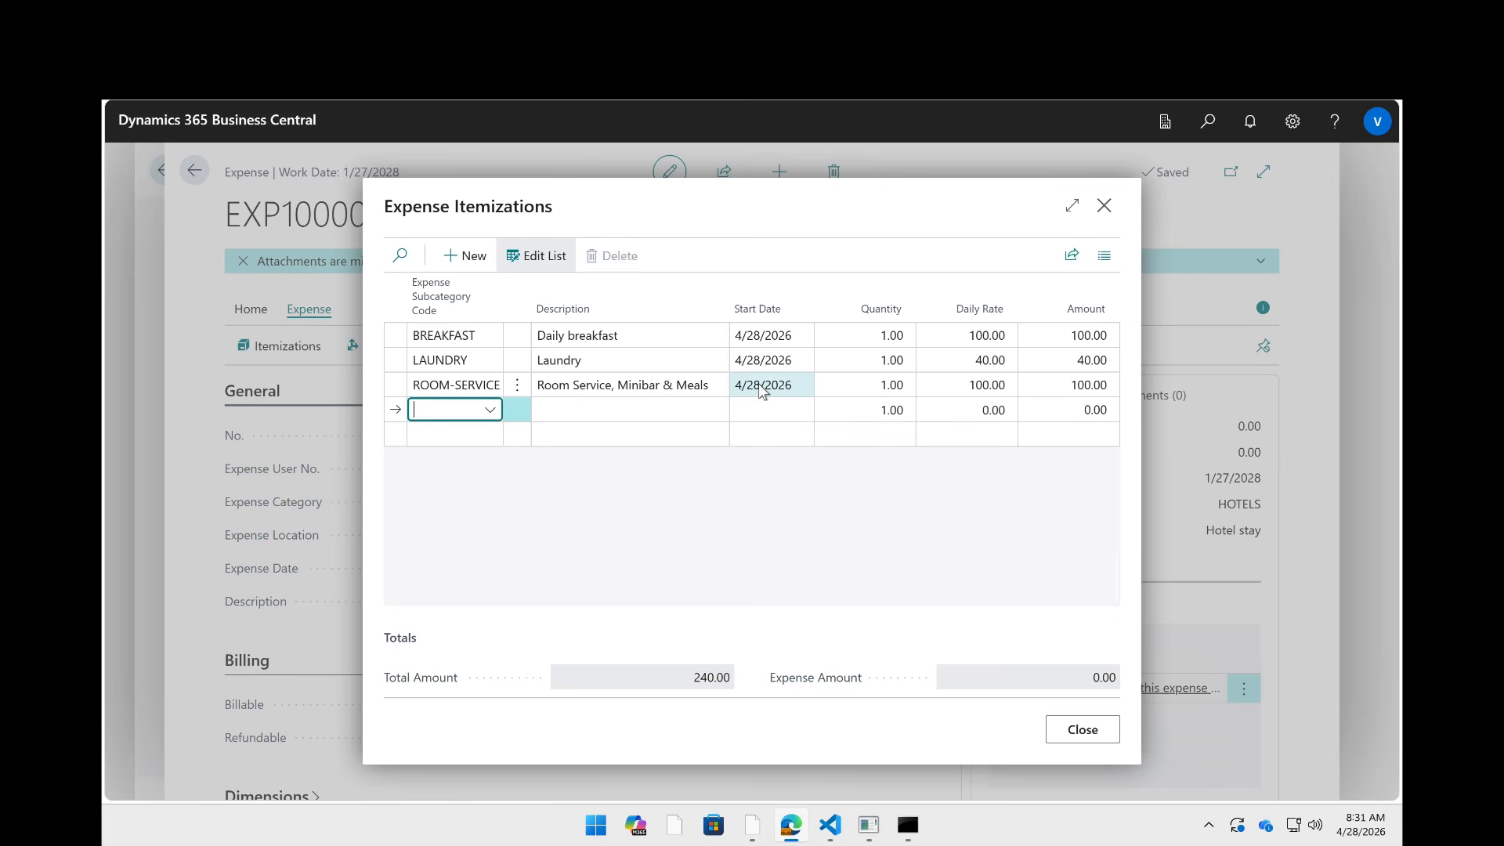
key(Up)
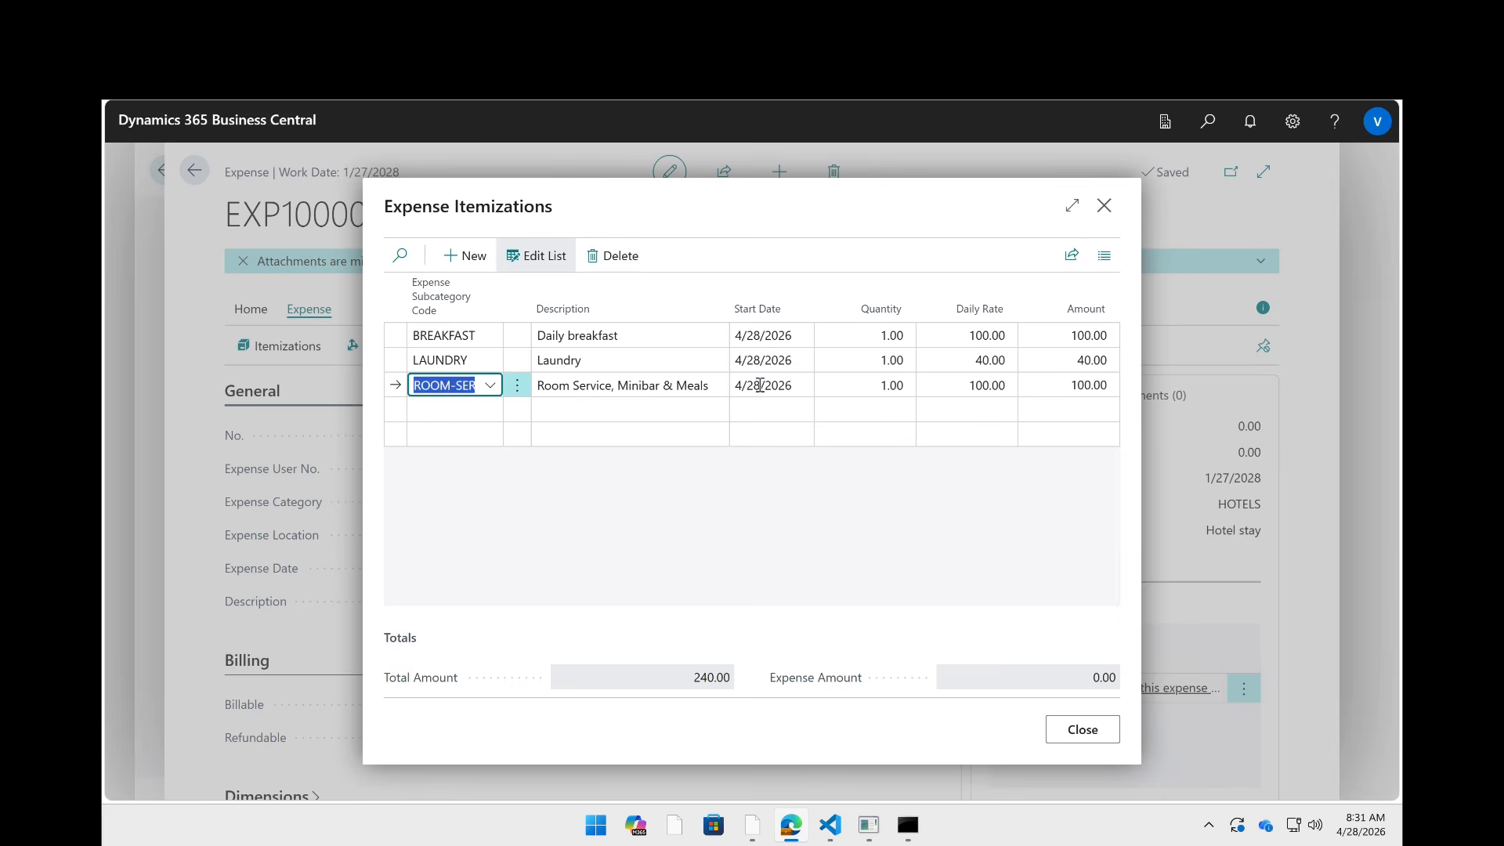
click(1068, 736)
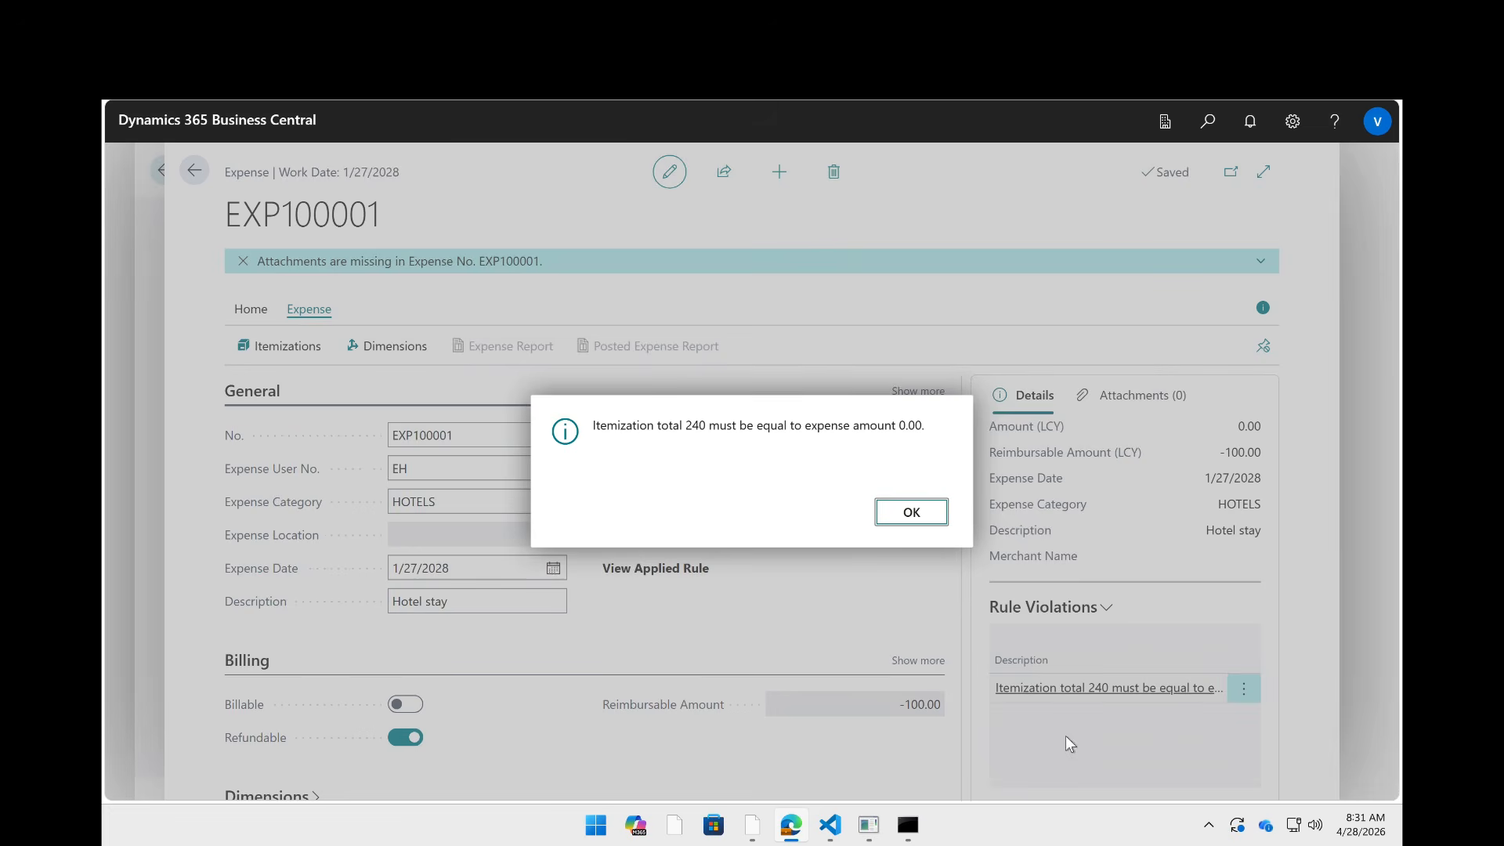
click(903, 513)
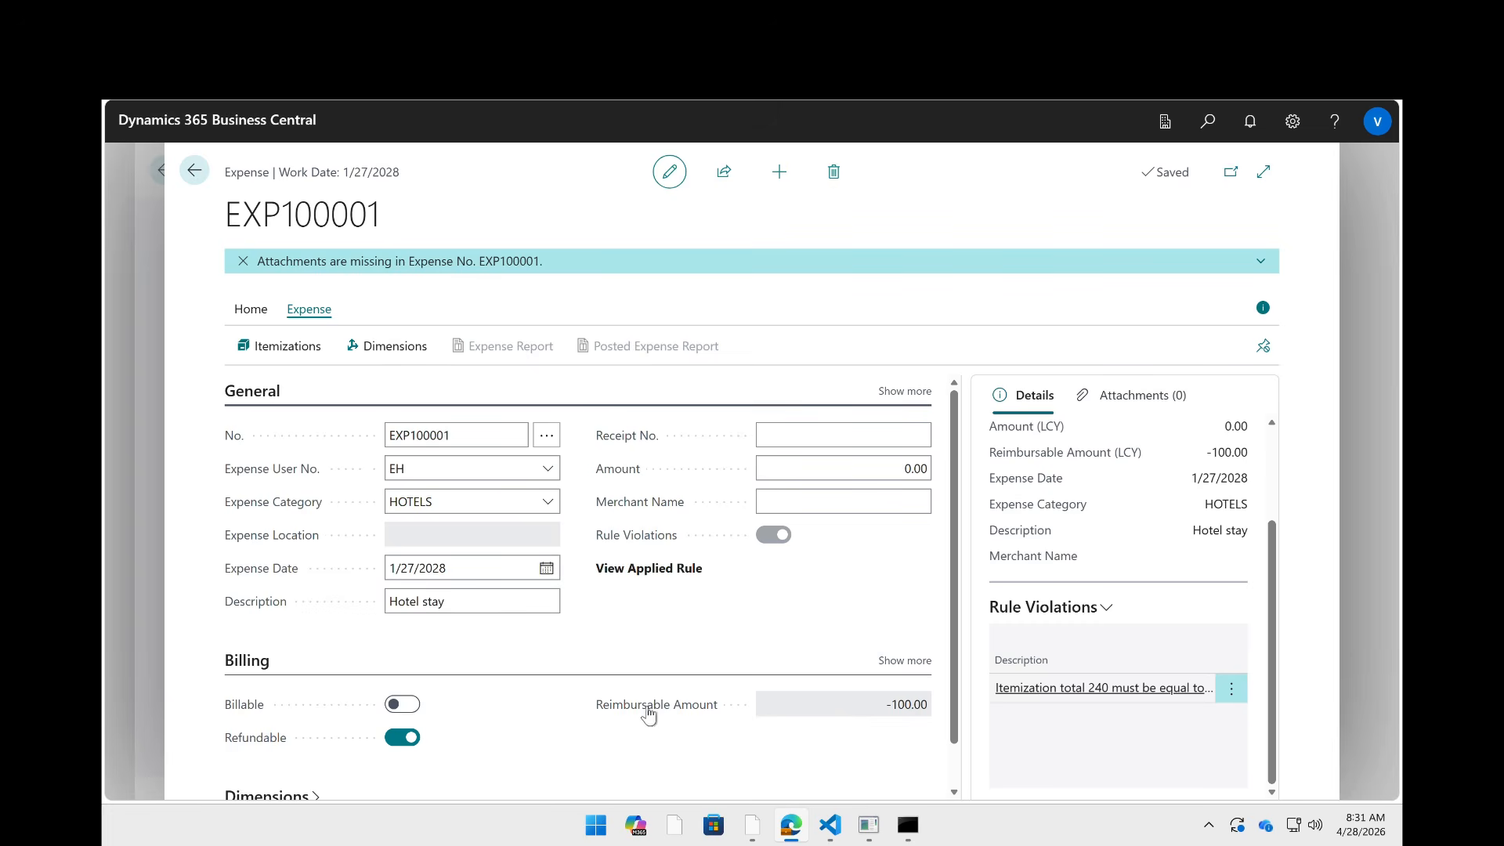
- Check the expense's reimbursable amount and set the expense amount to 240
drag(888, 707, 929, 706)
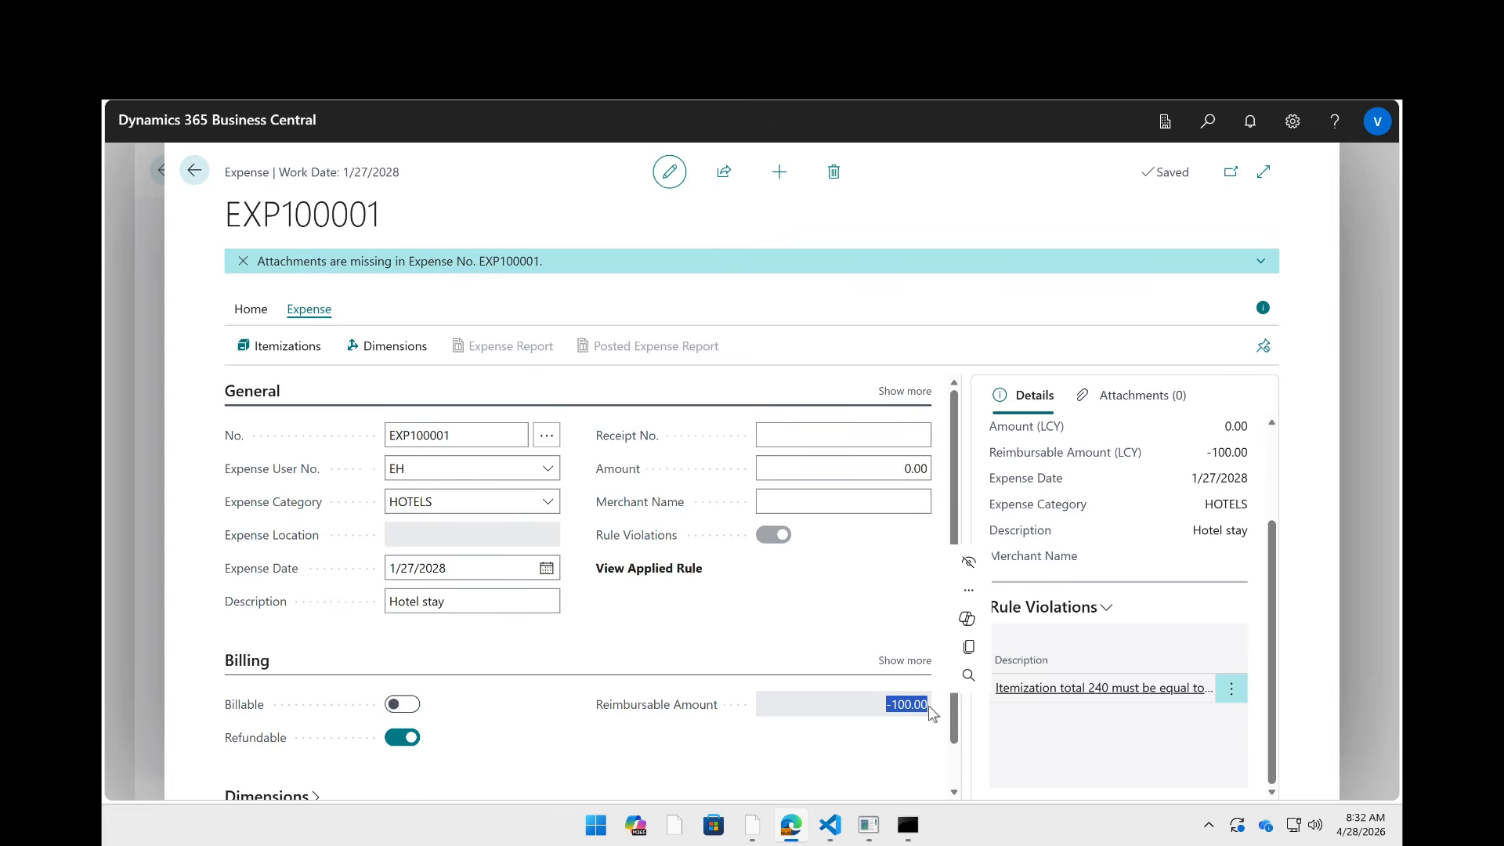
click(857, 469)
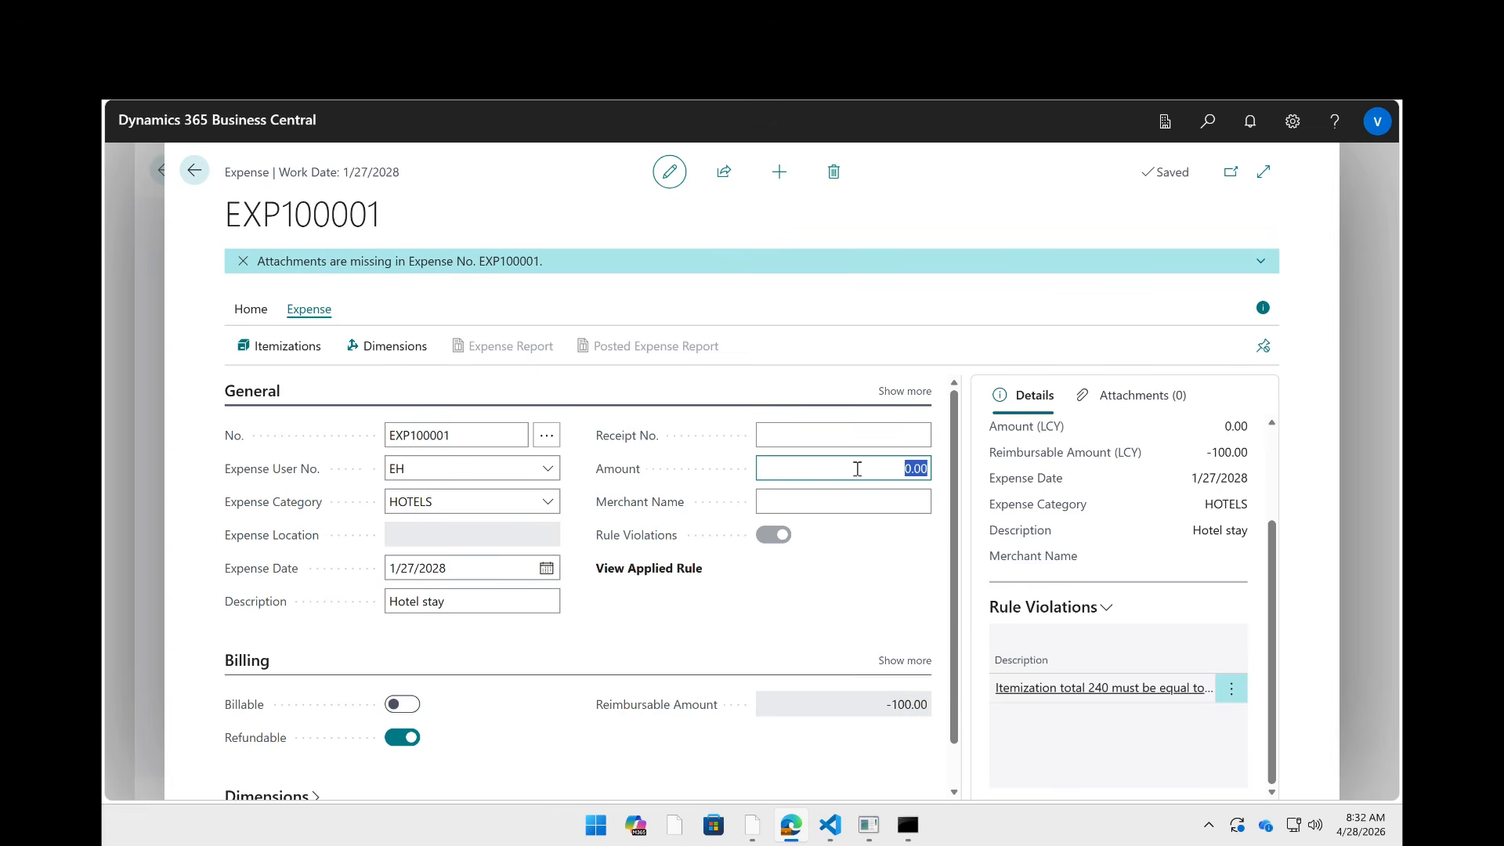
text(240)
key(Tab)
click(891, 472)
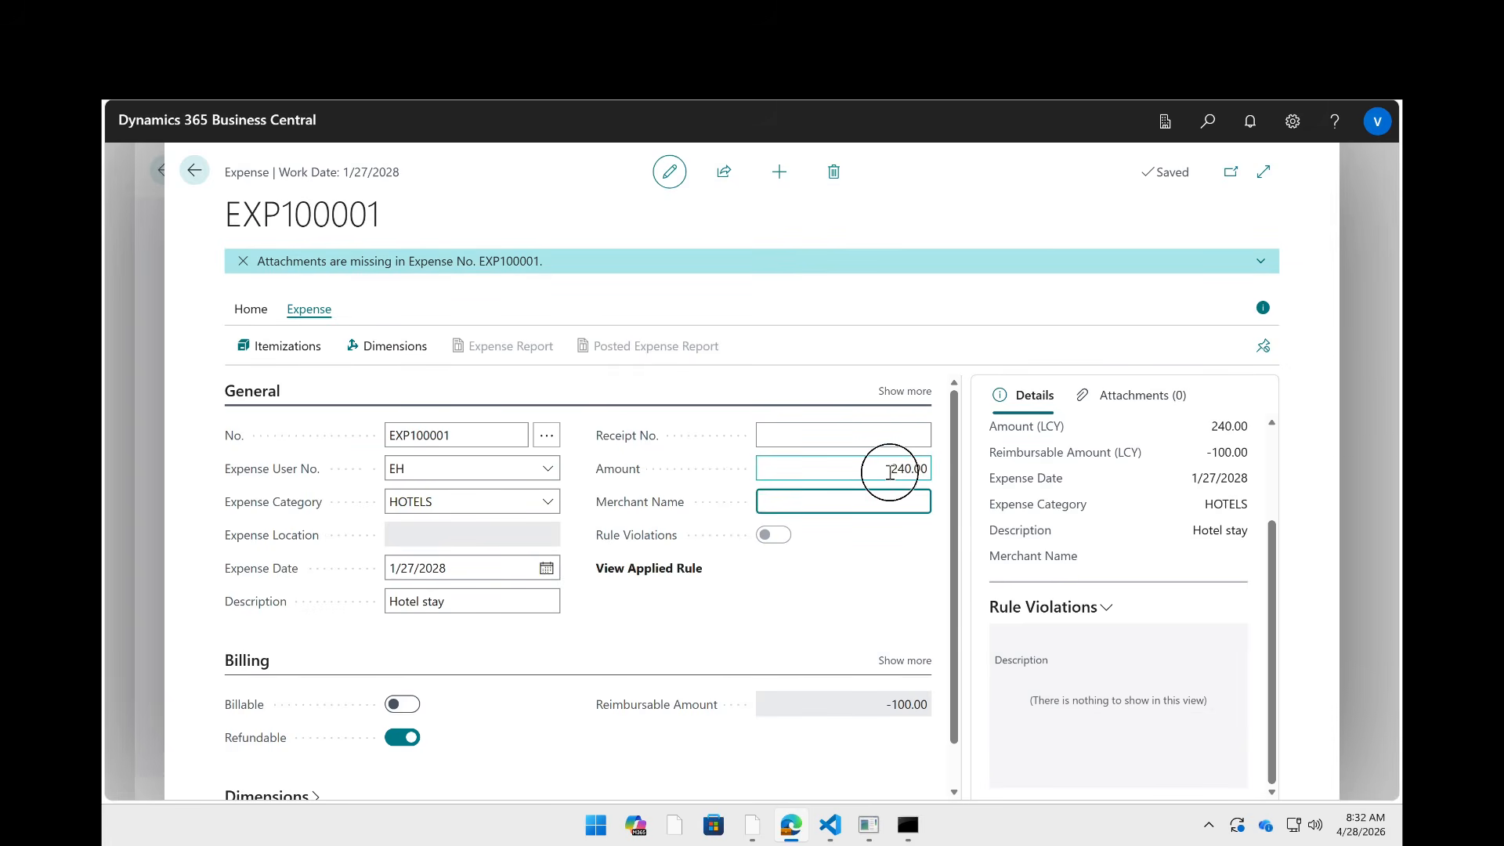
- Show all billing fields, compare the reimbursable amounts with the expense amount, and view the rule applied to the expense
click(902, 662)
scroll(786, 666, down, 1)
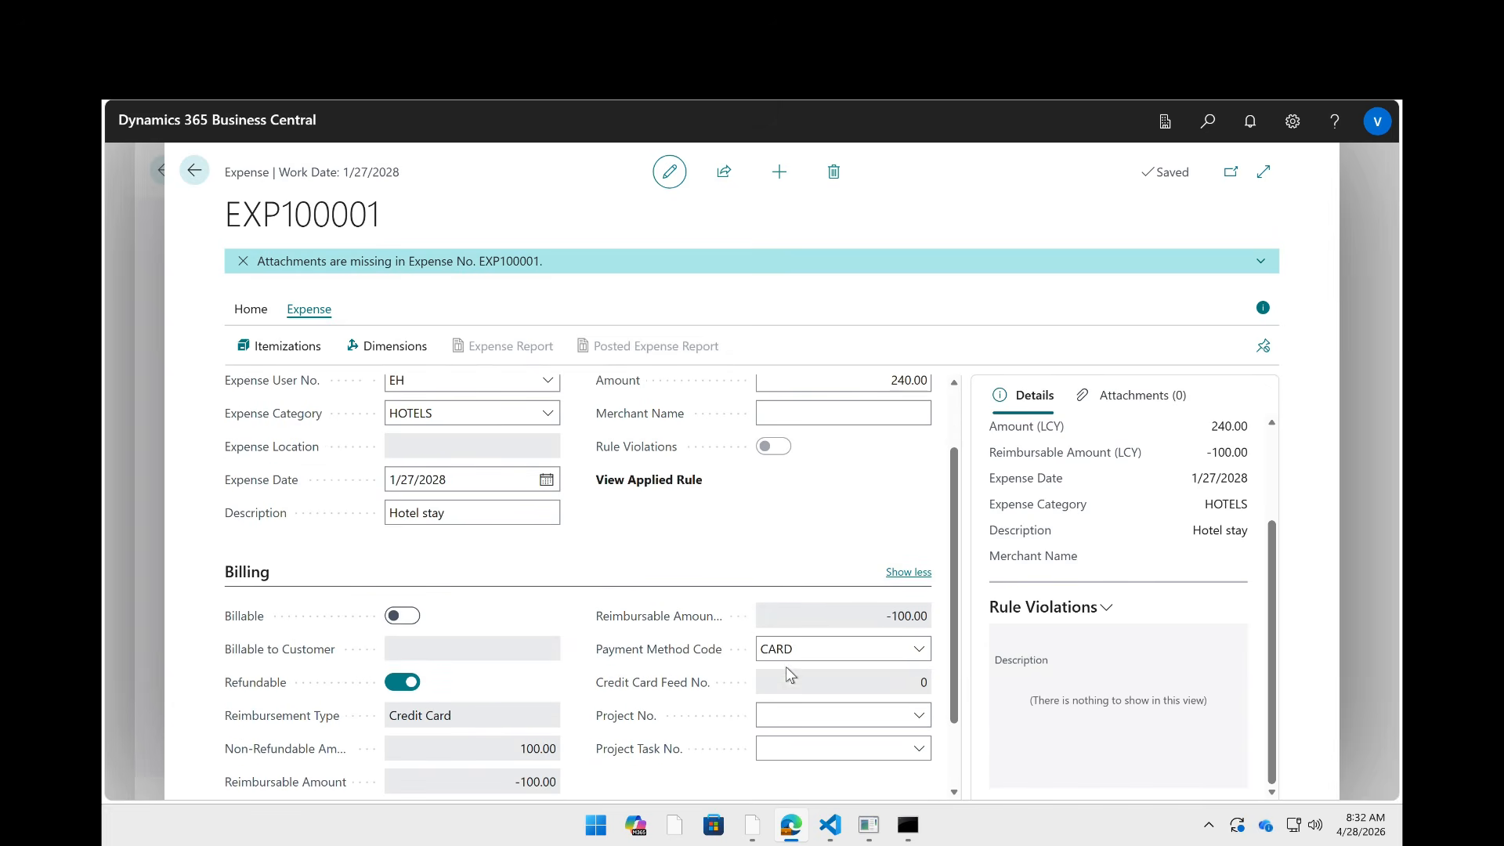
drag(885, 623, 929, 623)
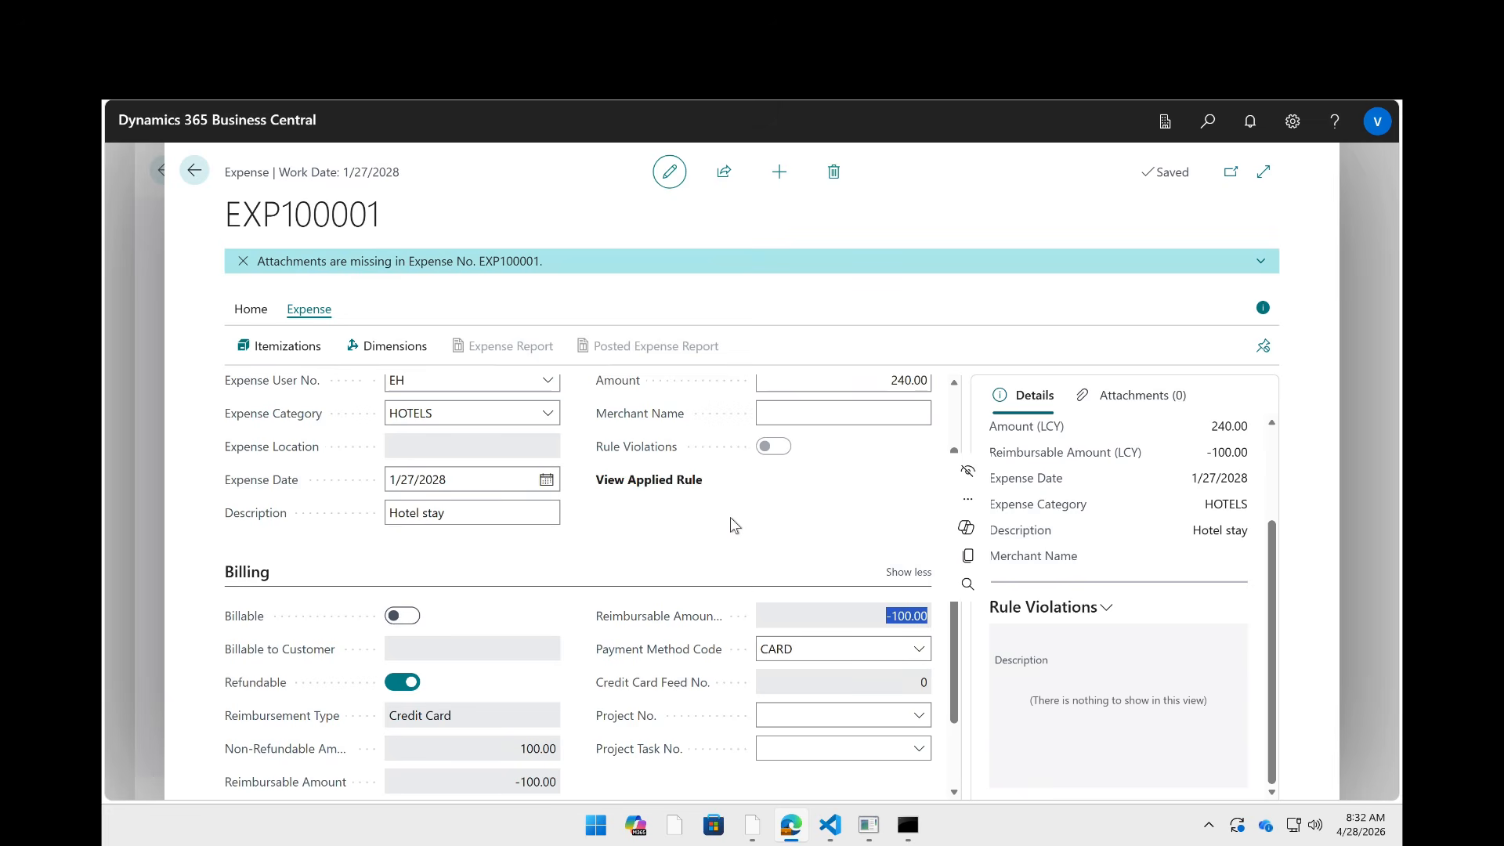
scroll(730, 517, up, 1)
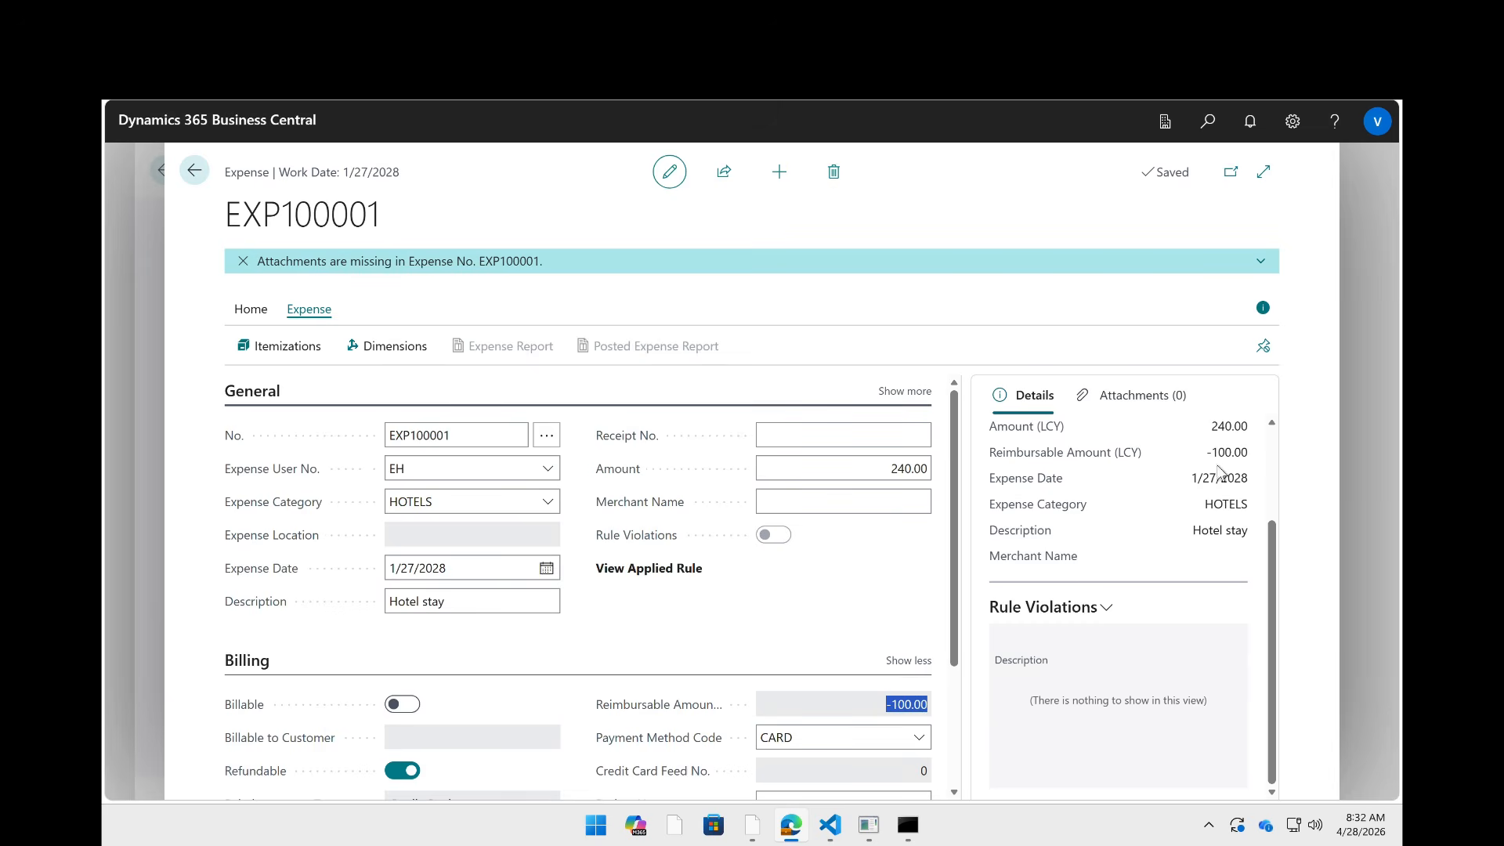
click(1206, 428)
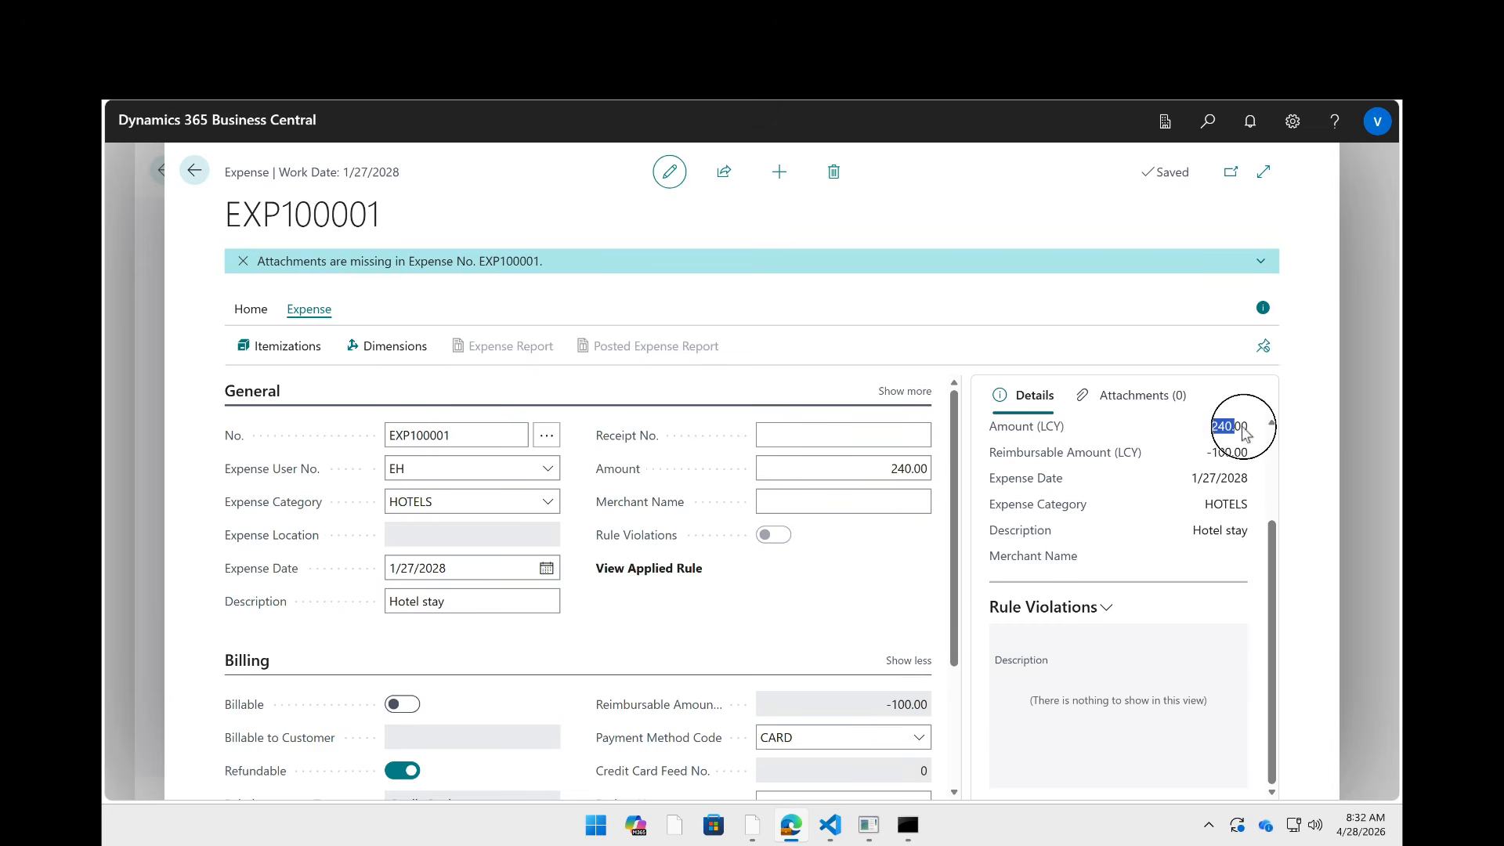
click(1213, 458)
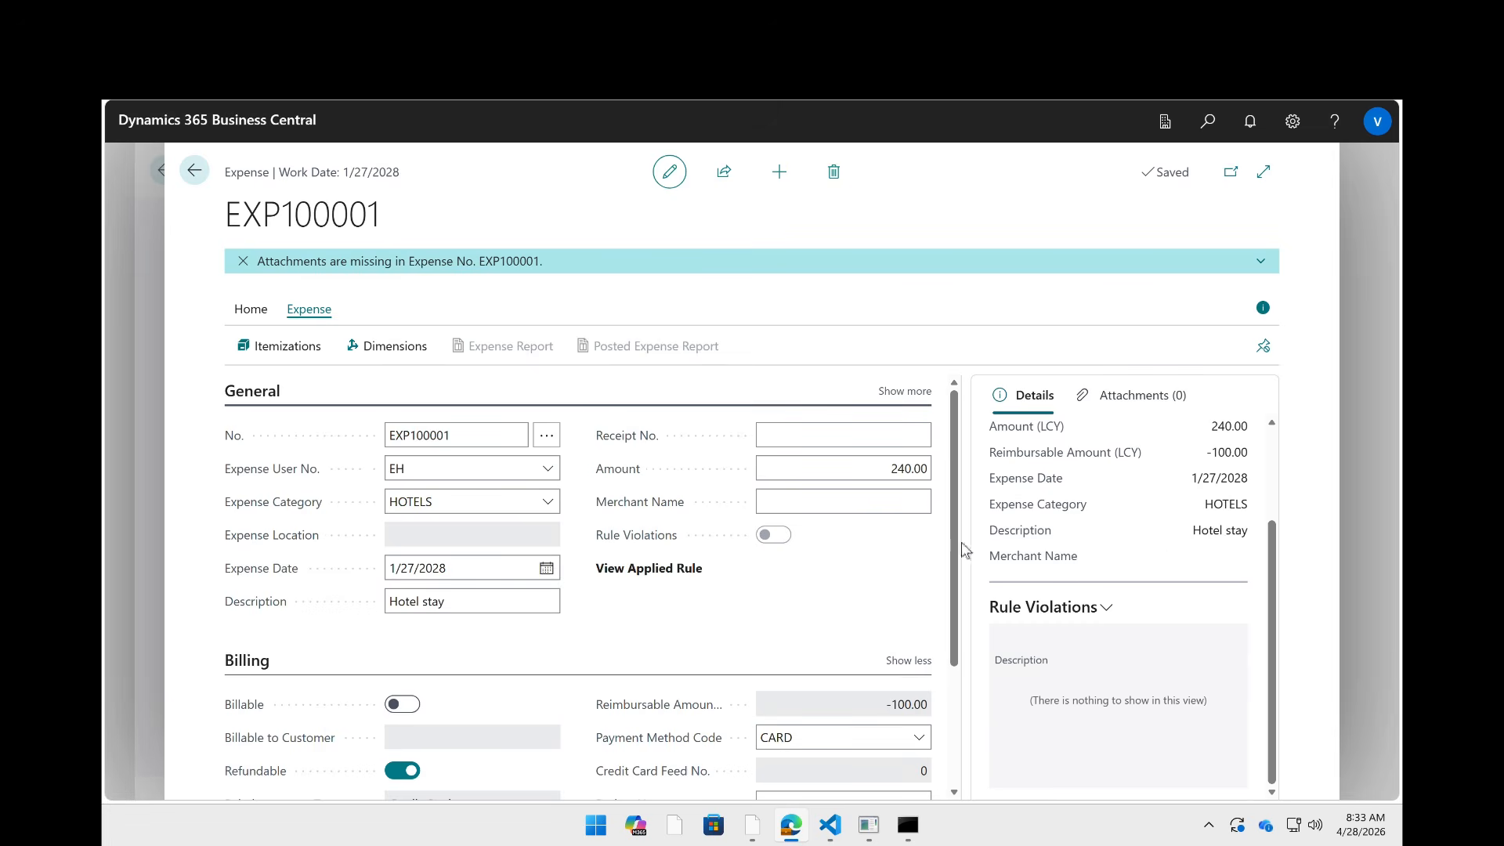
click(656, 572)
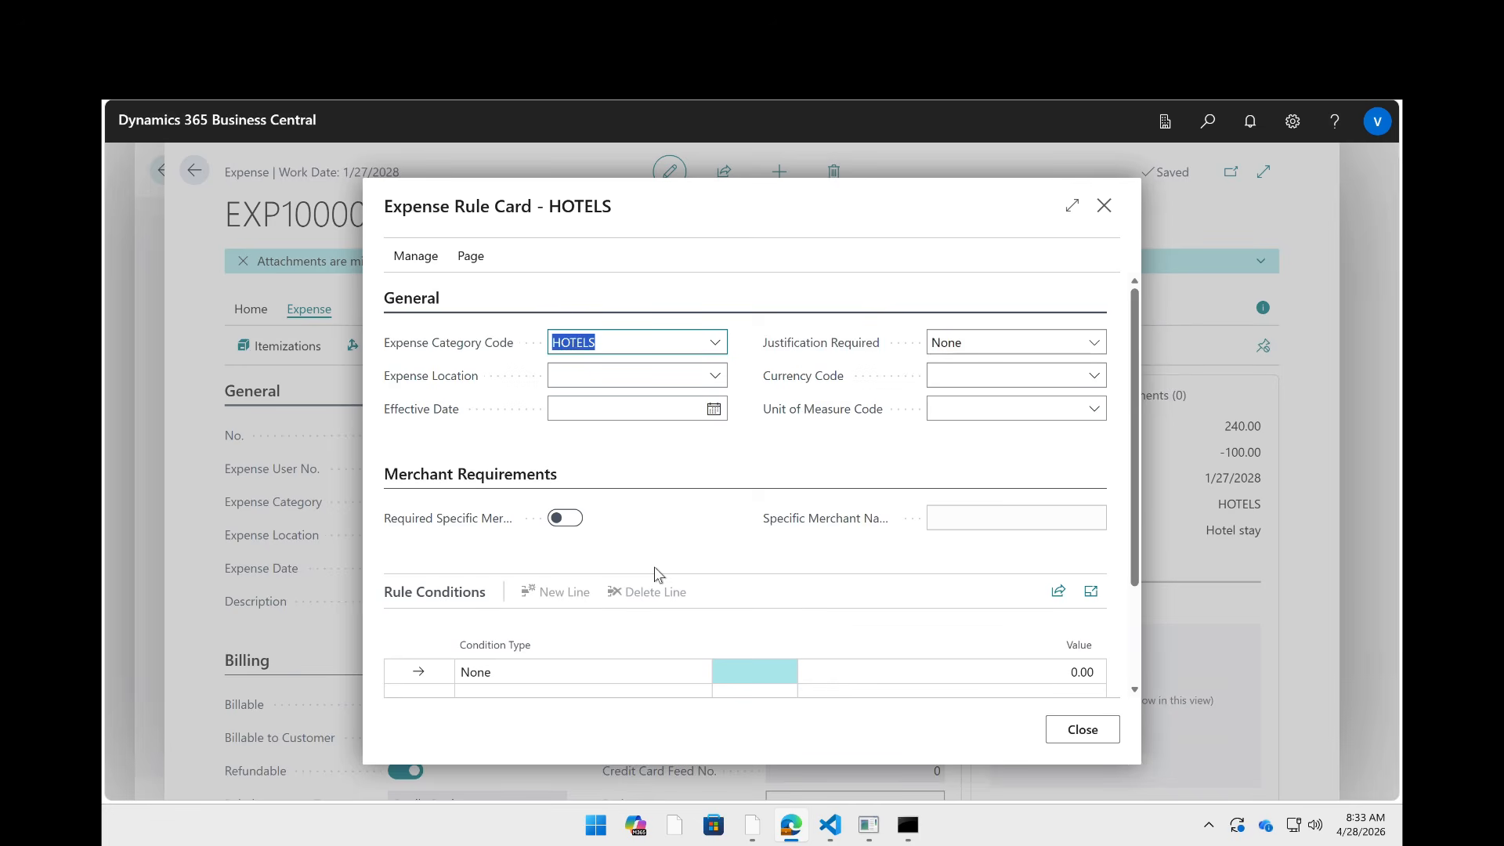
click(1079, 729)
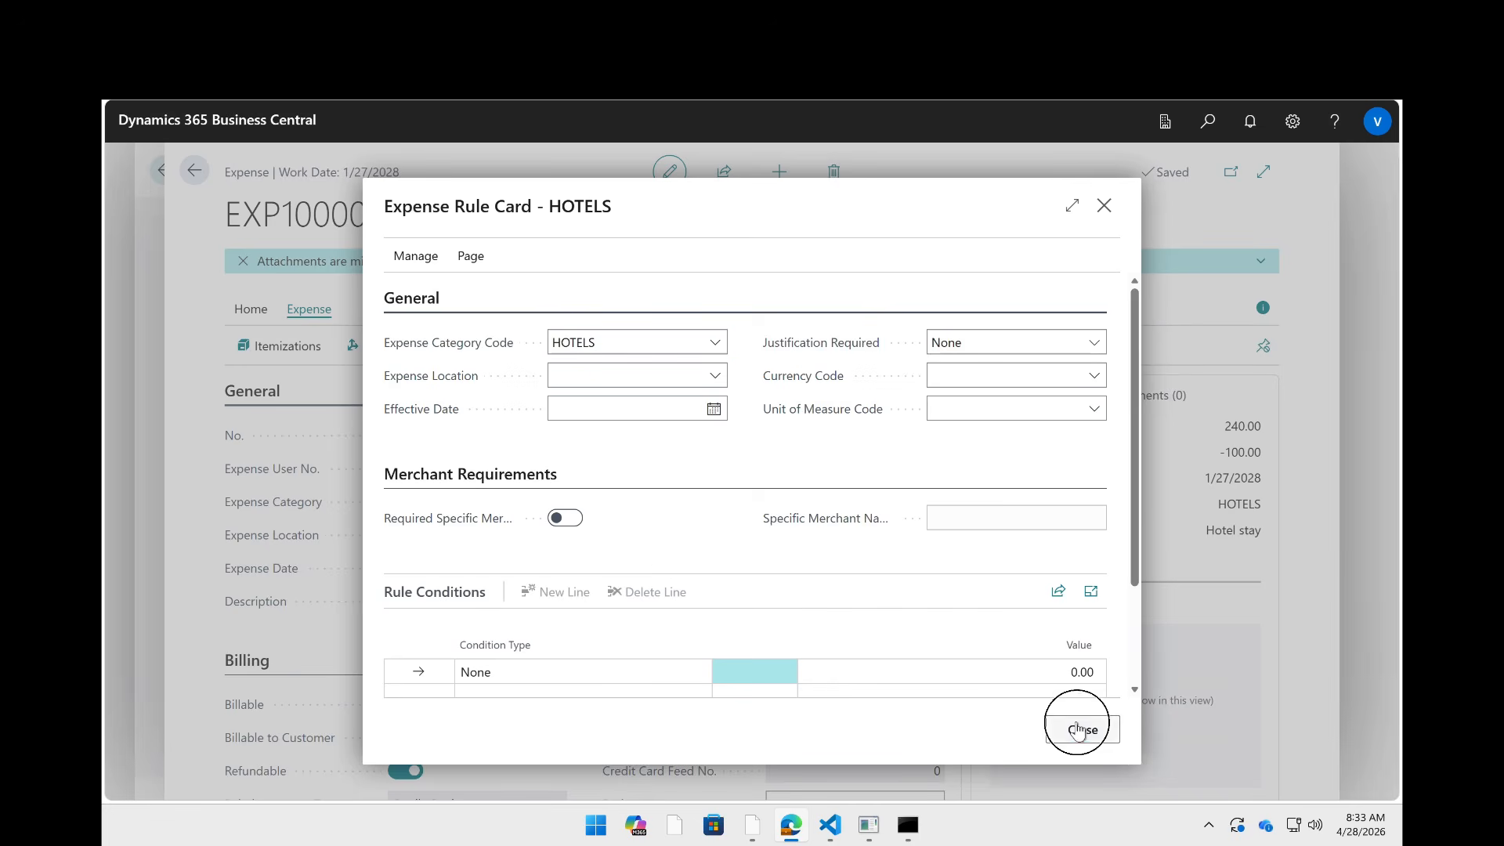
- Try to turn off Refundable for the expense, check the field's validation, and discard the change
scroll(573, 645, down, 2)
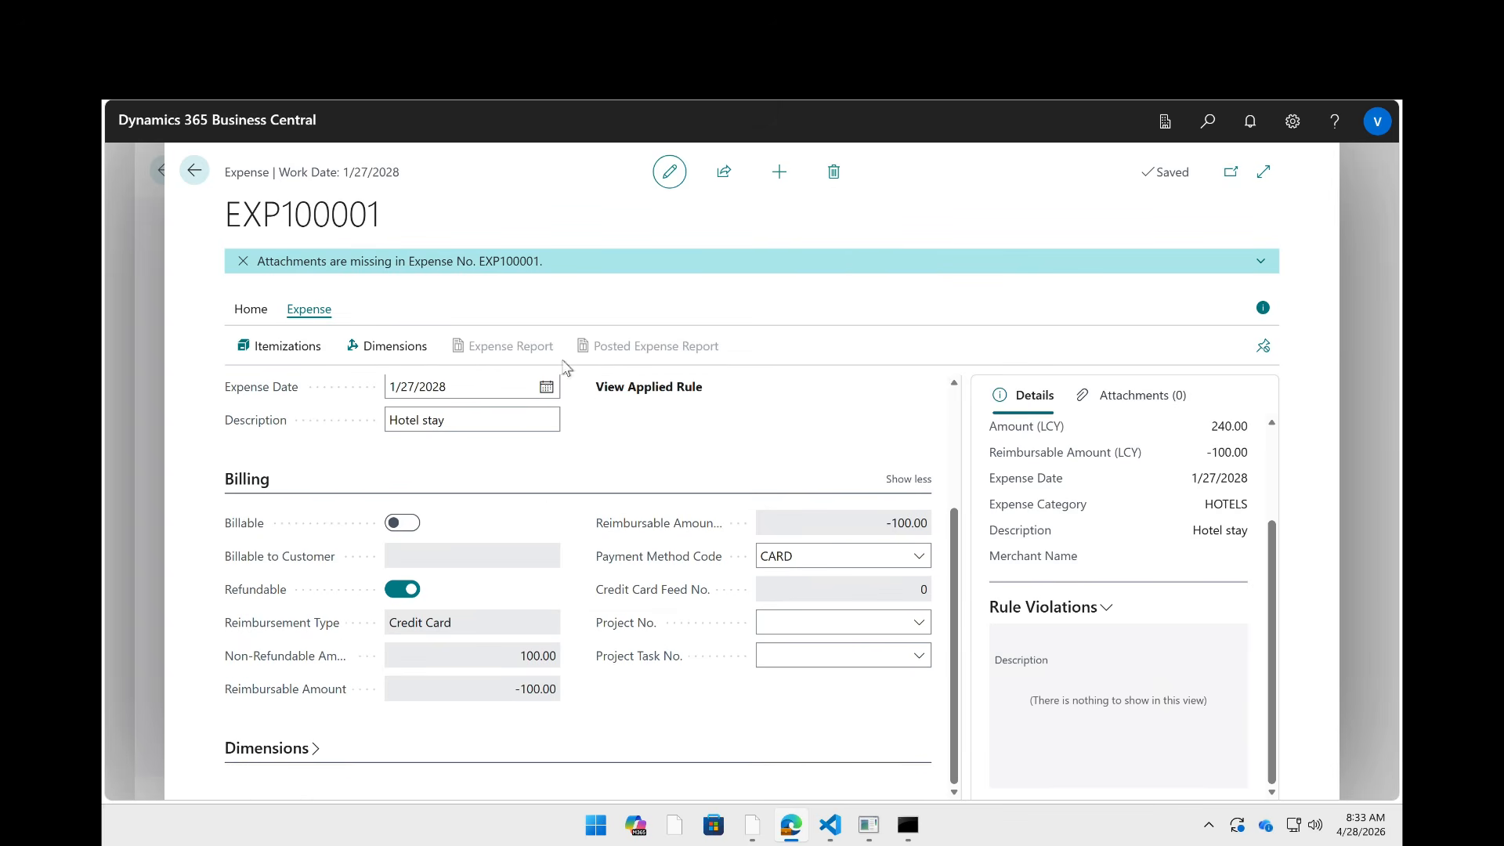
click(399, 592)
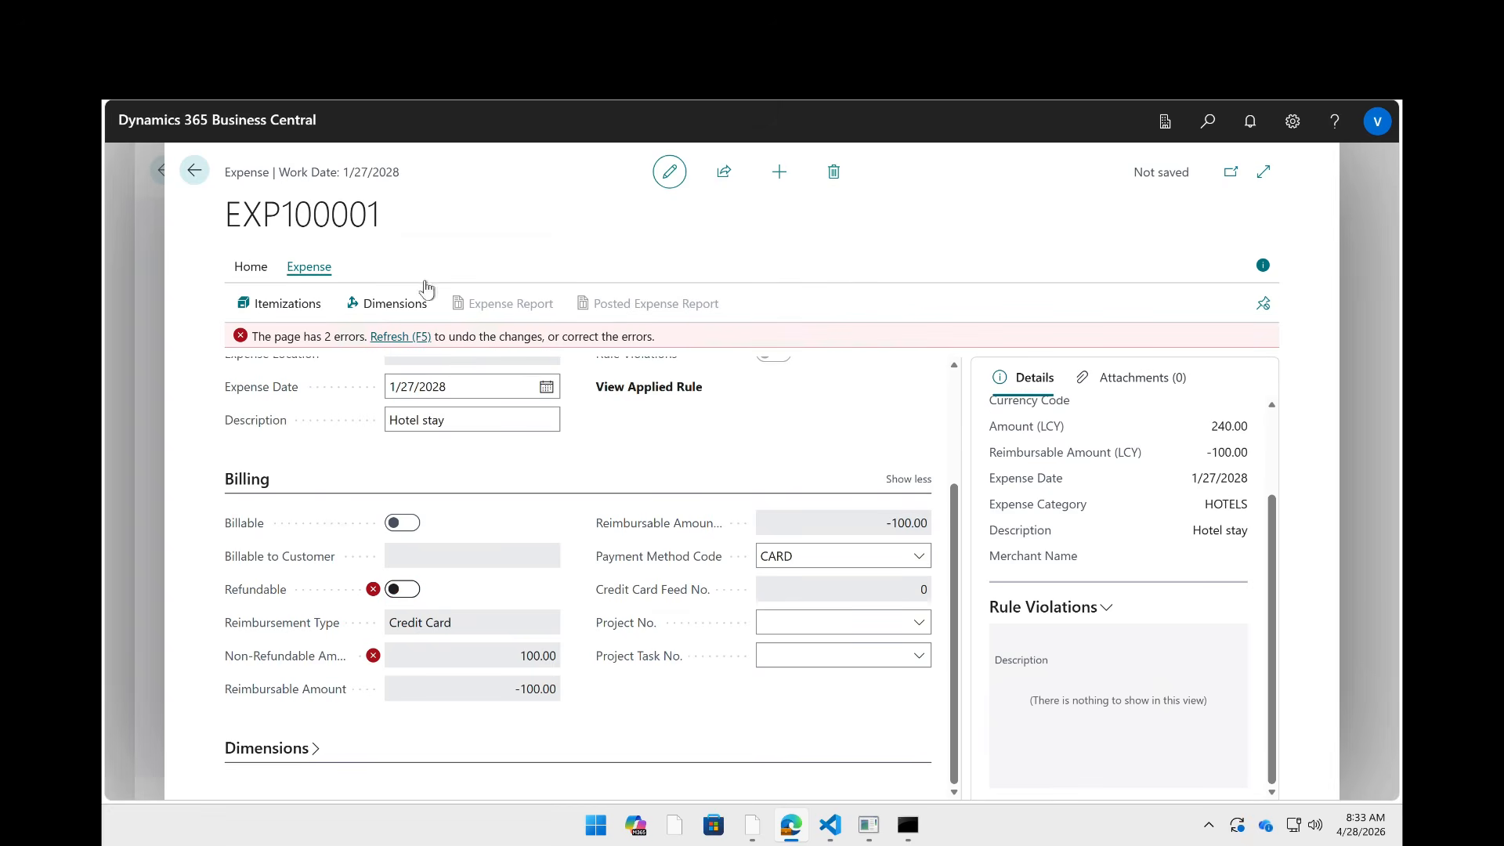
mouse_move(374, 588)
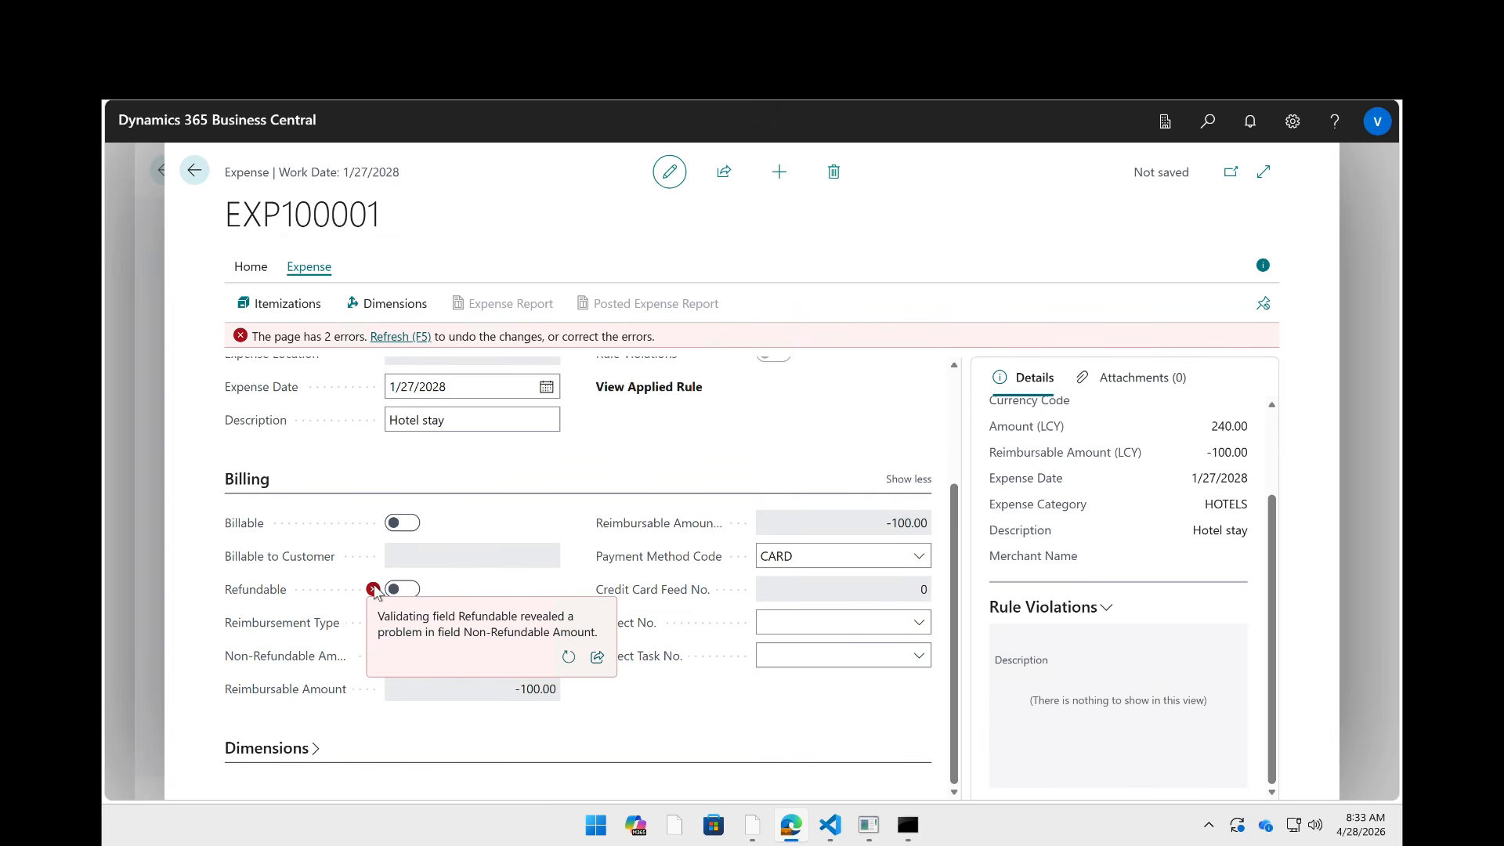
click(389, 338)
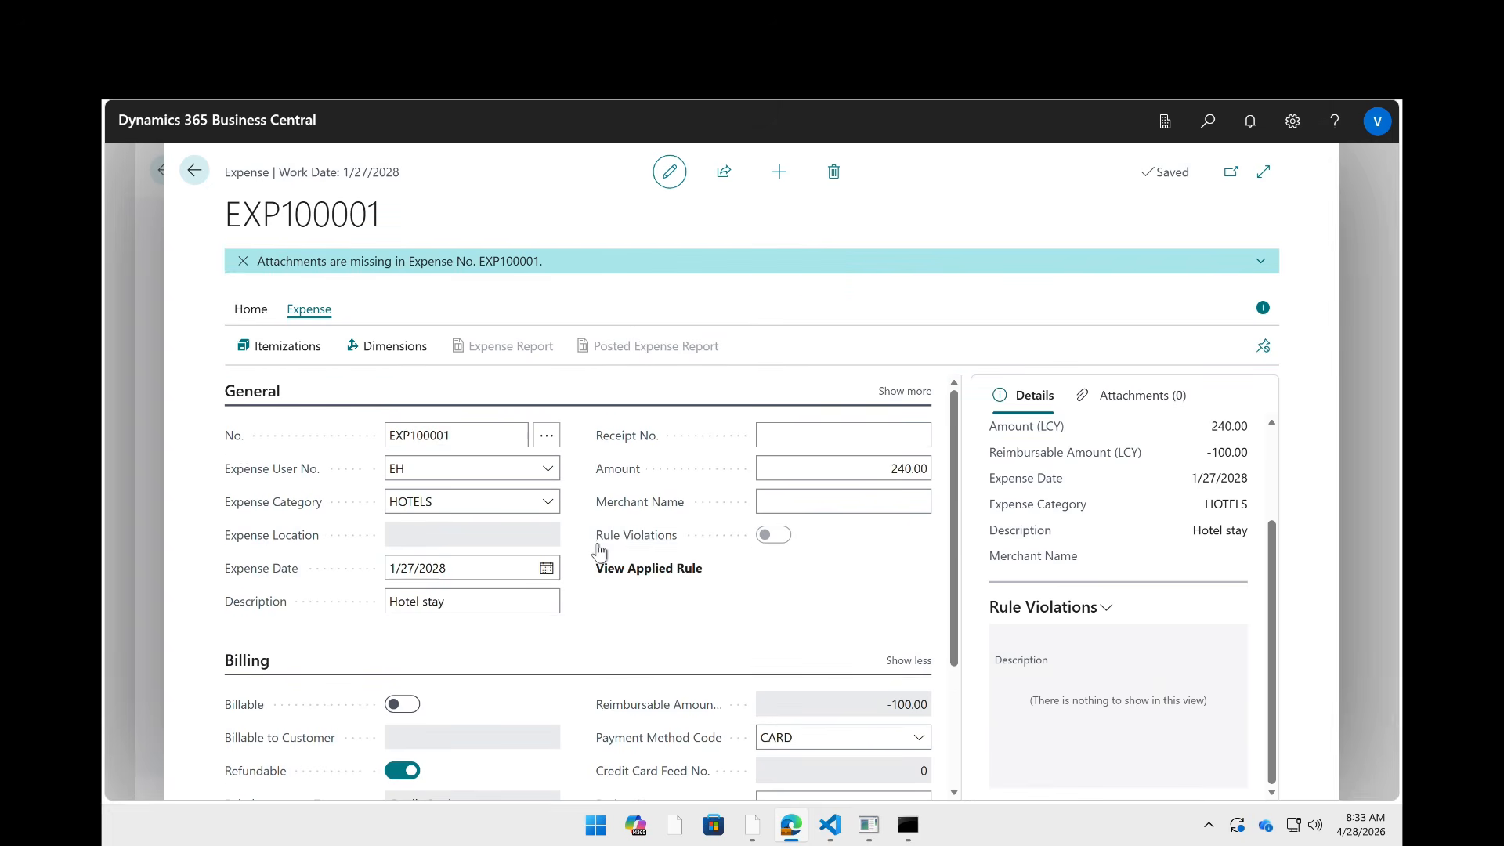
- Release the hotel expense and return to the expenses list
click(250, 309)
click(262, 347)
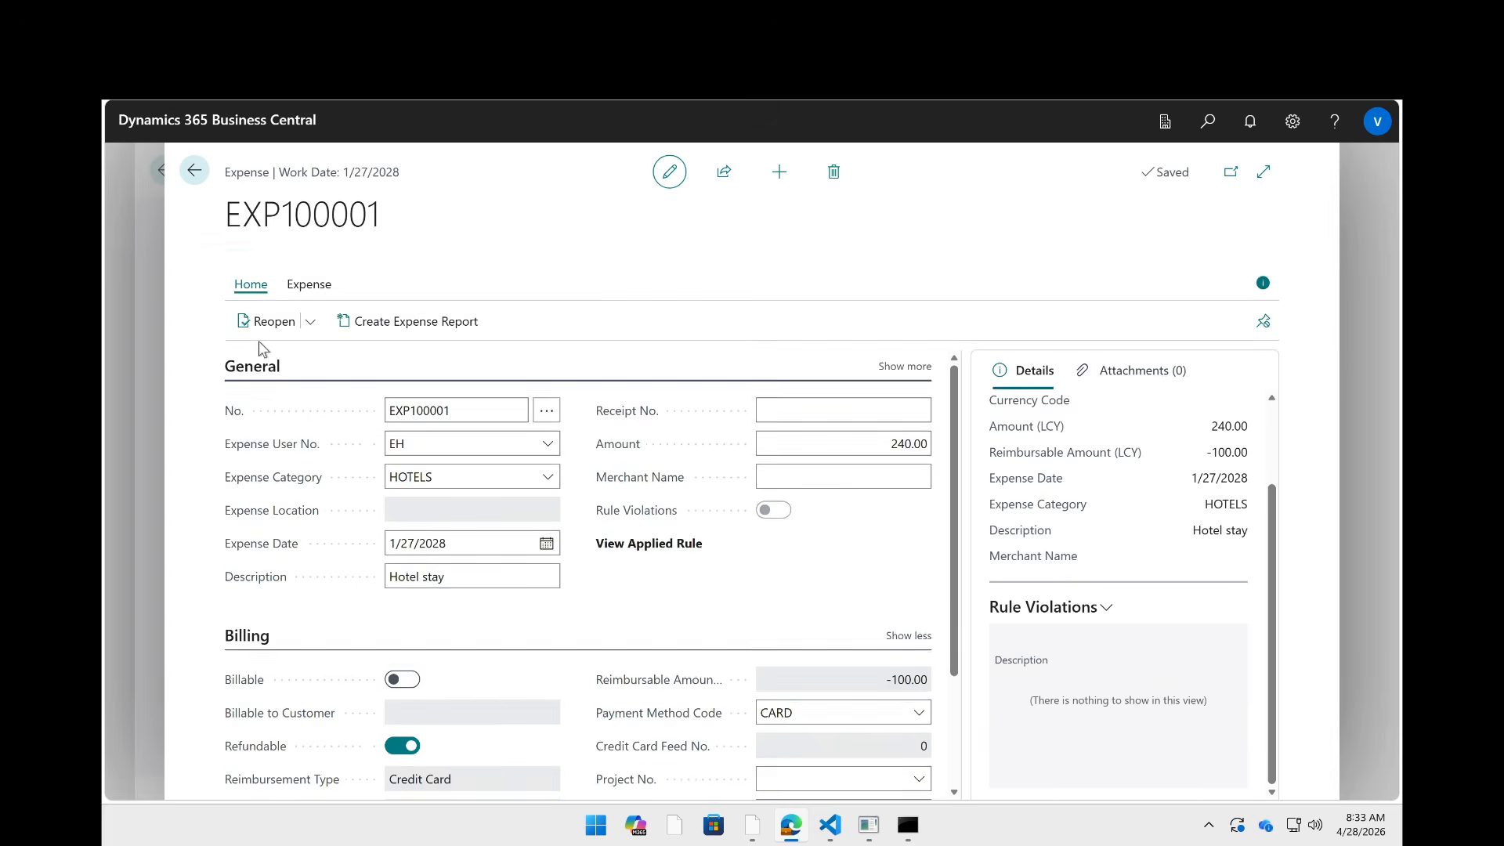
click(194, 174)
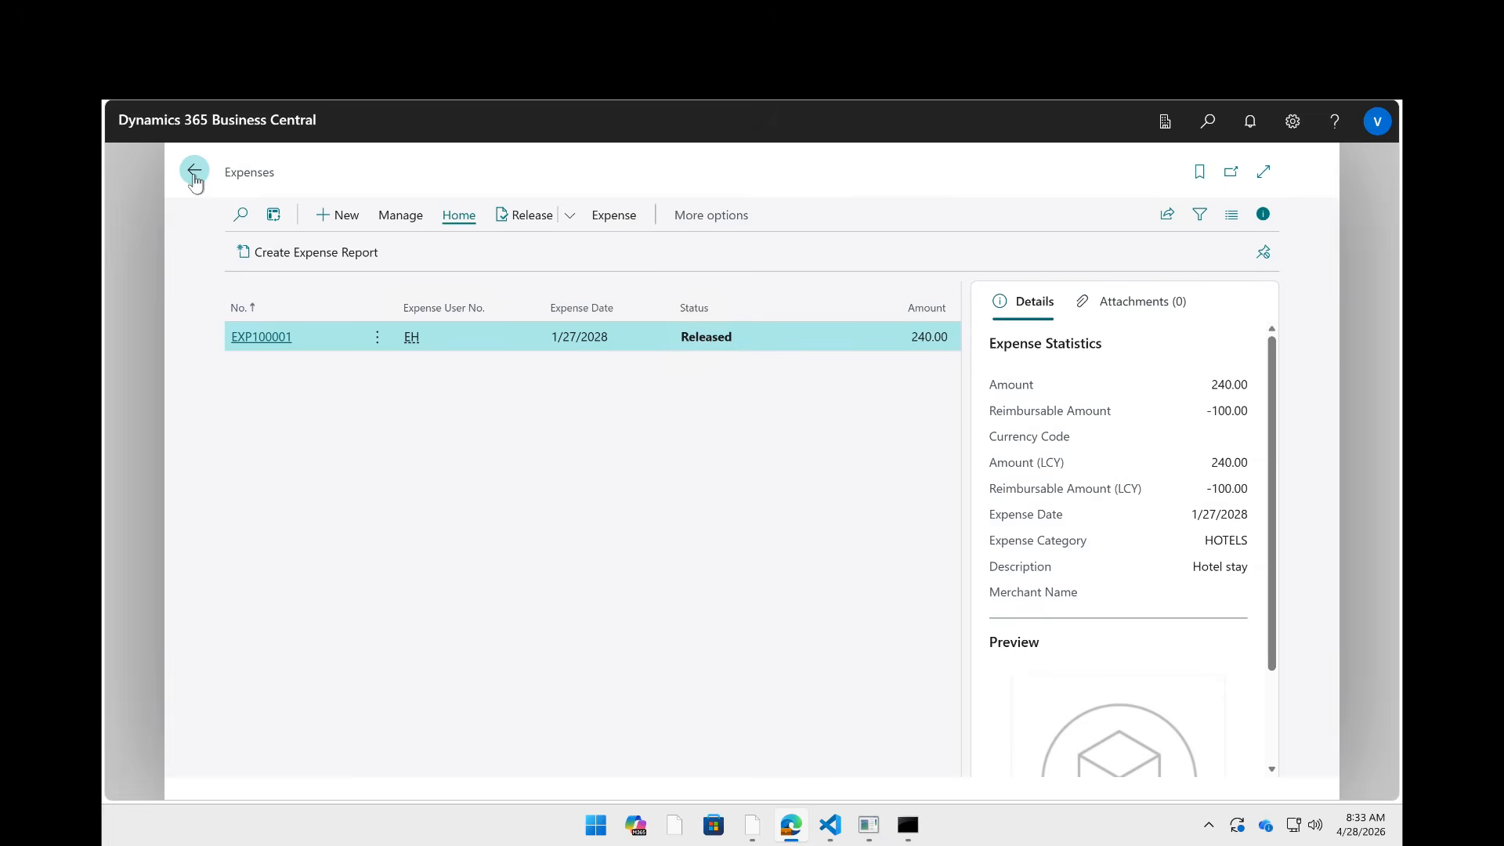
- Create a new expense for expense user EH and choose the PASSPORT expense category from the full category list
click(343, 219)
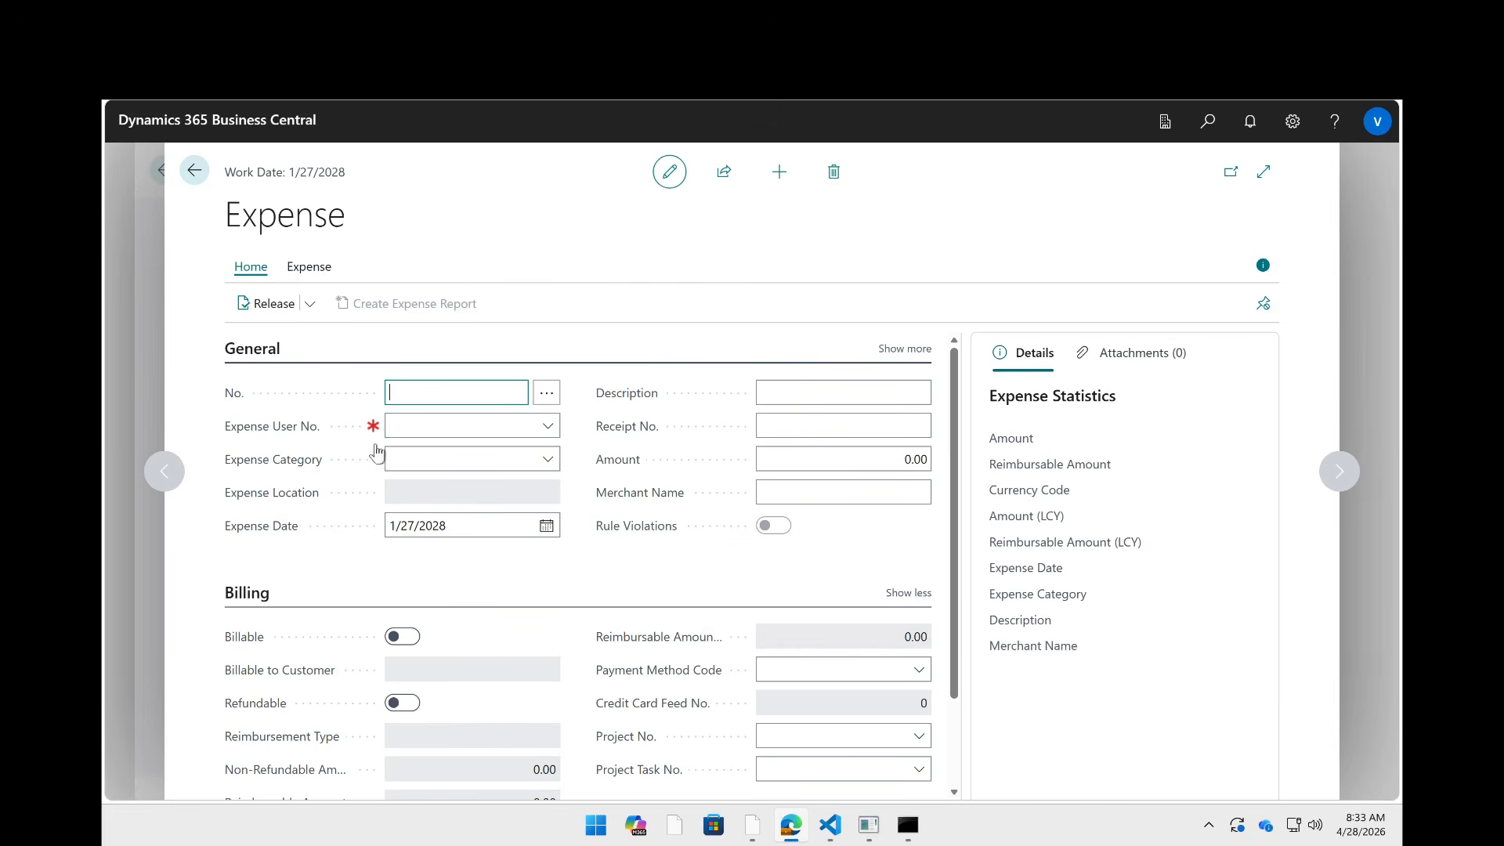
click(491, 426)
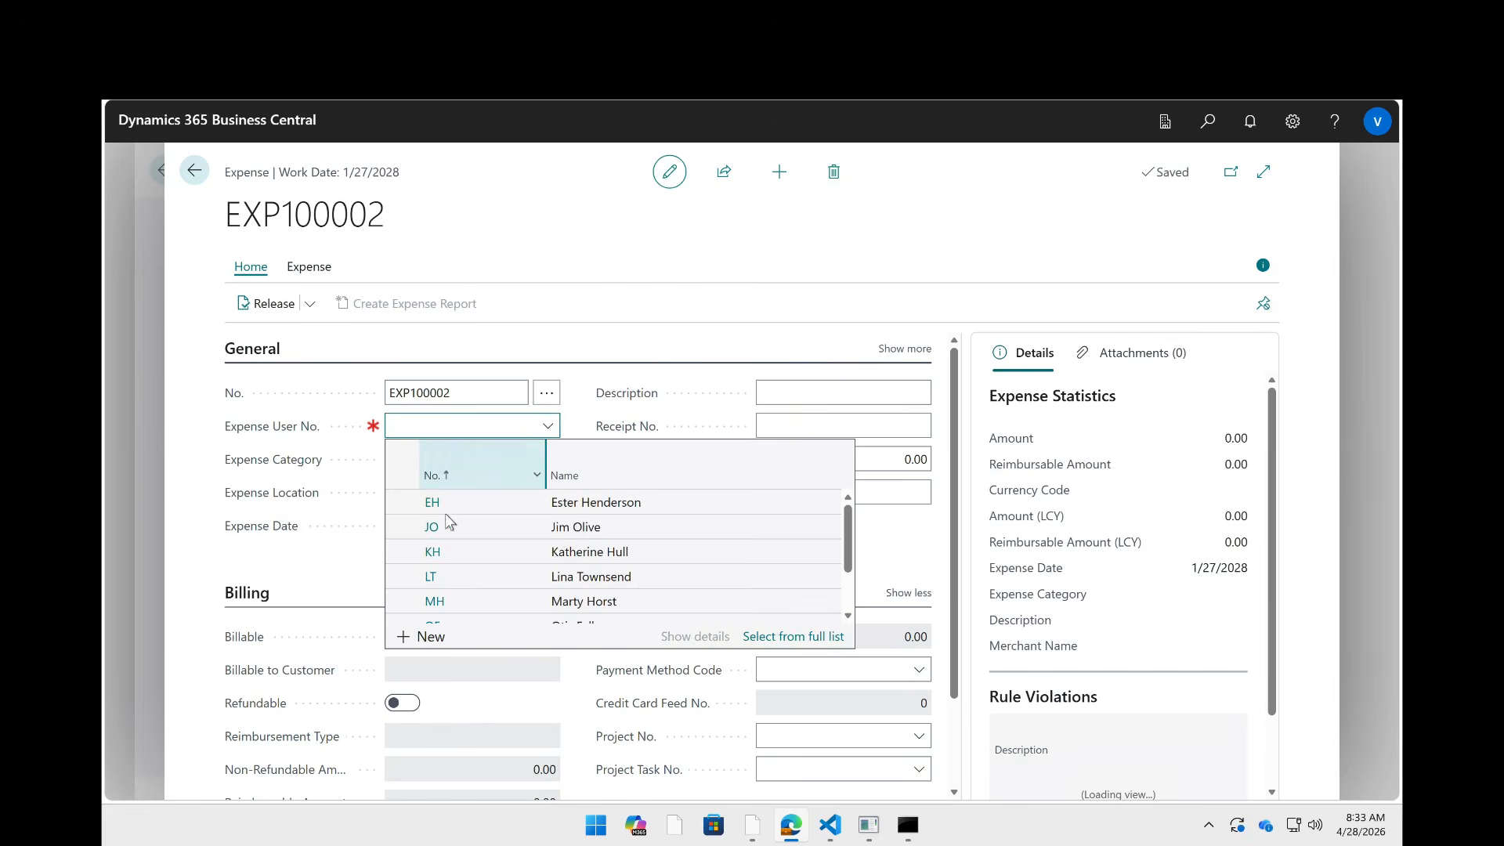
click(427, 505)
click(548, 463)
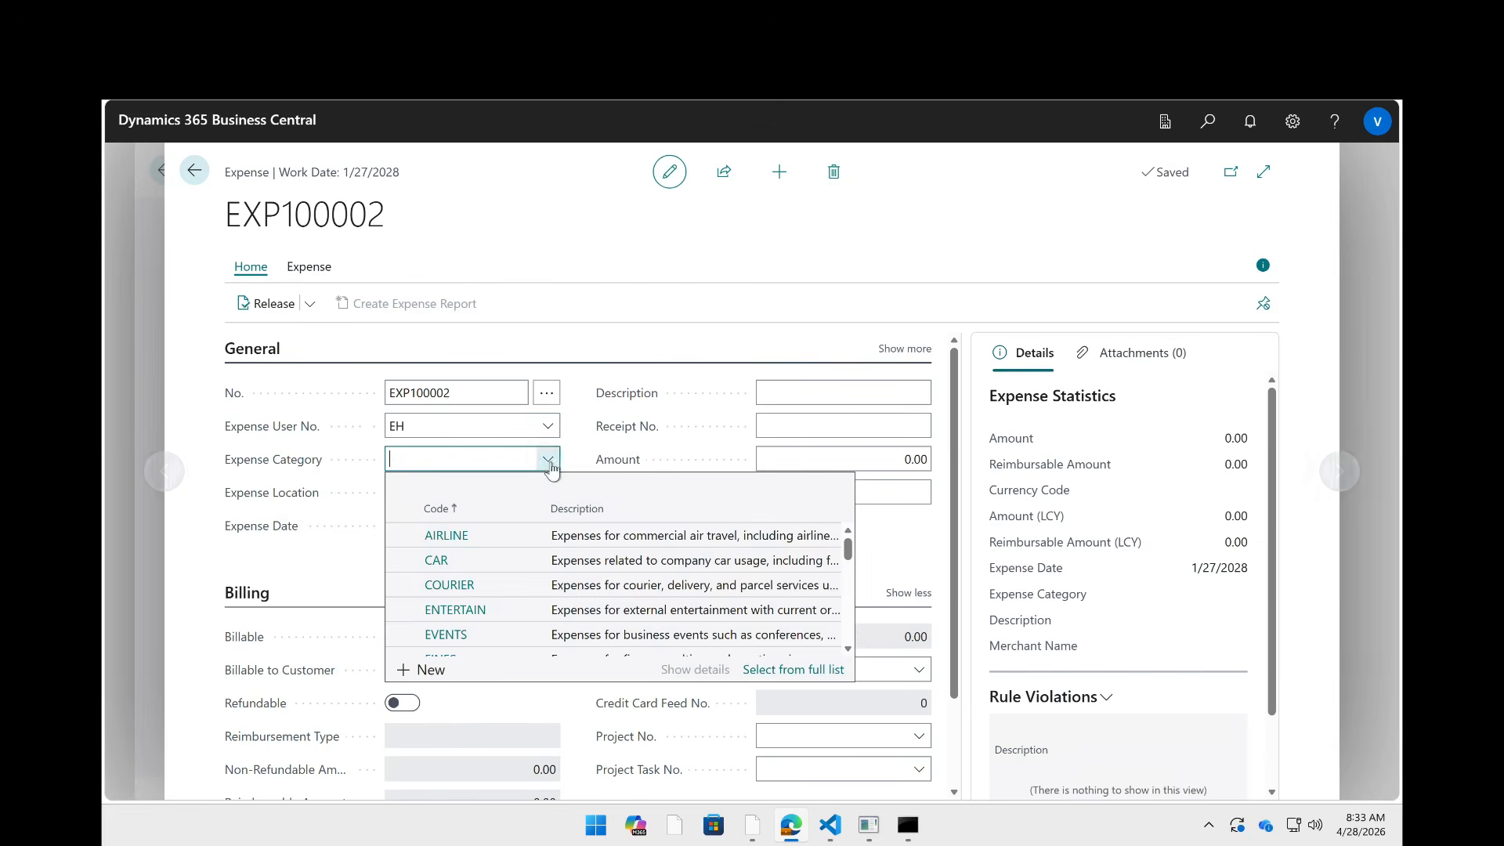
click(766, 671)
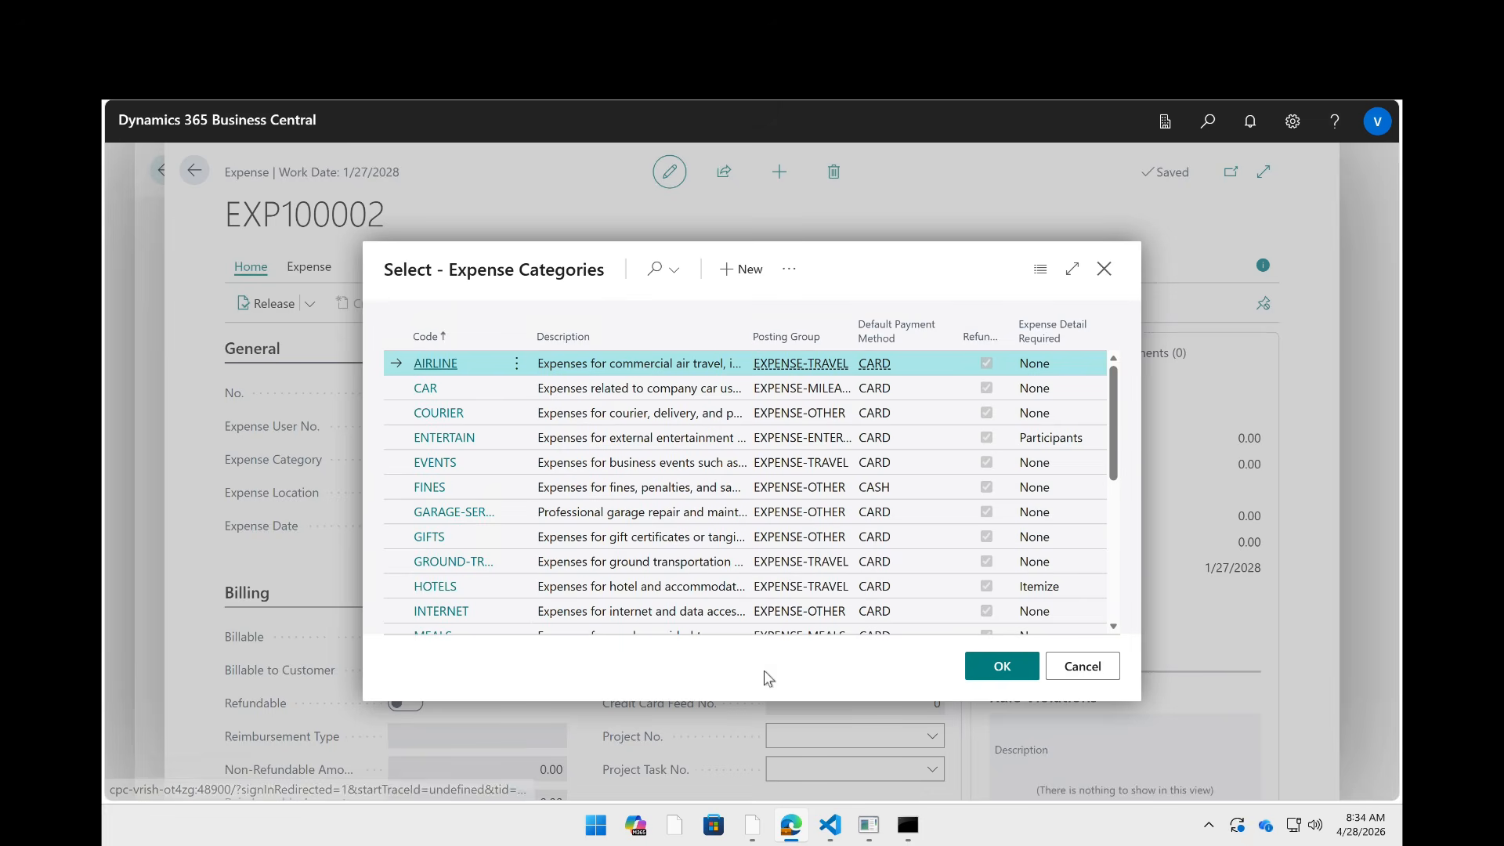
scroll(1011, 579, down, 2)
scroll(1010, 579, down, 4)
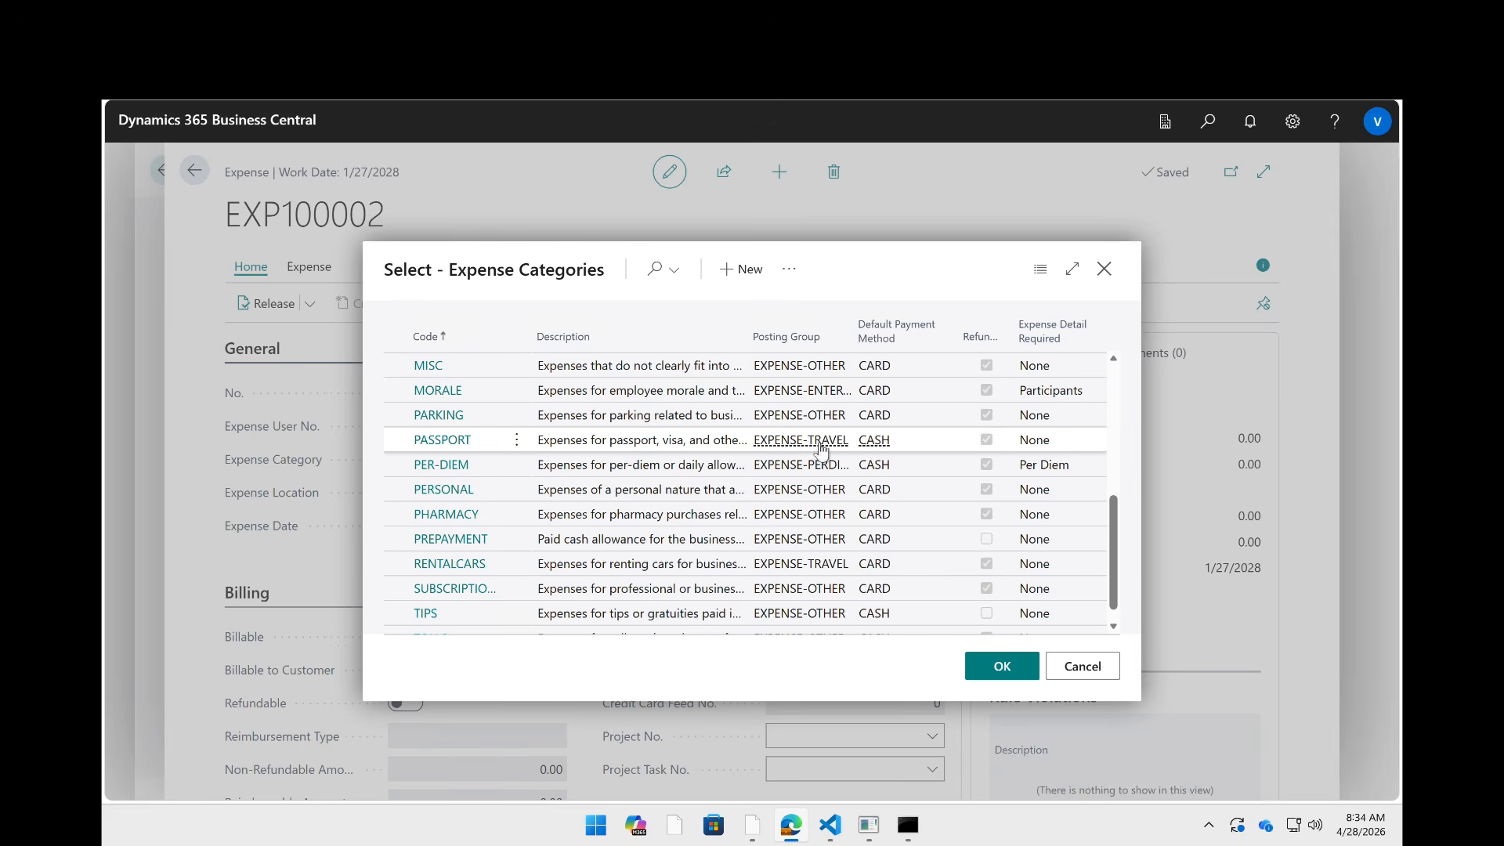
click(458, 443)
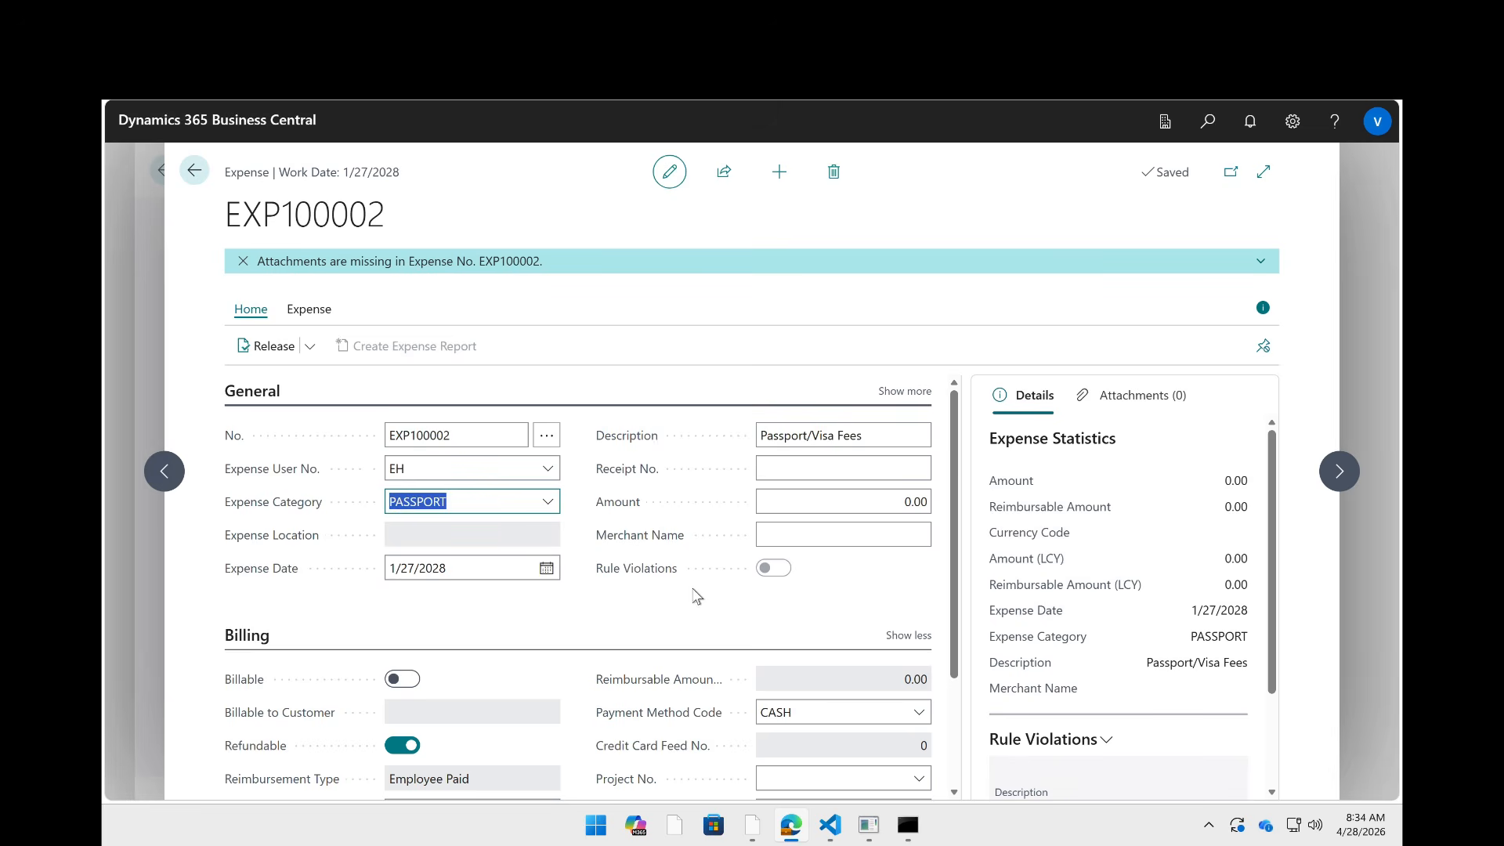
- Check the passport expense's statistics and set its amount to 50
scroll(1093, 557, down, 3)
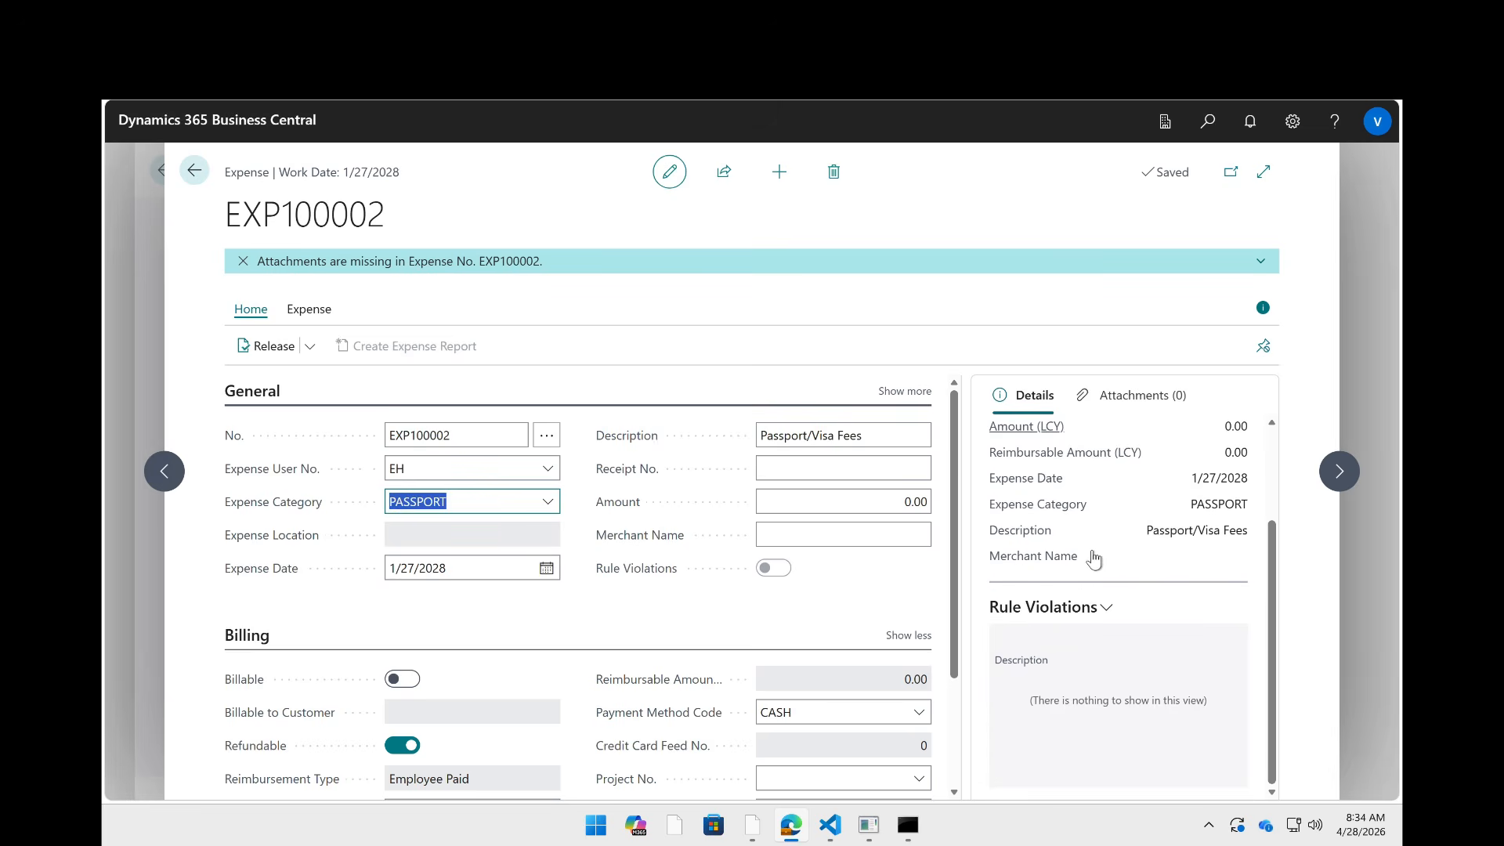
scroll(1094, 558, up, 3)
click(878, 509)
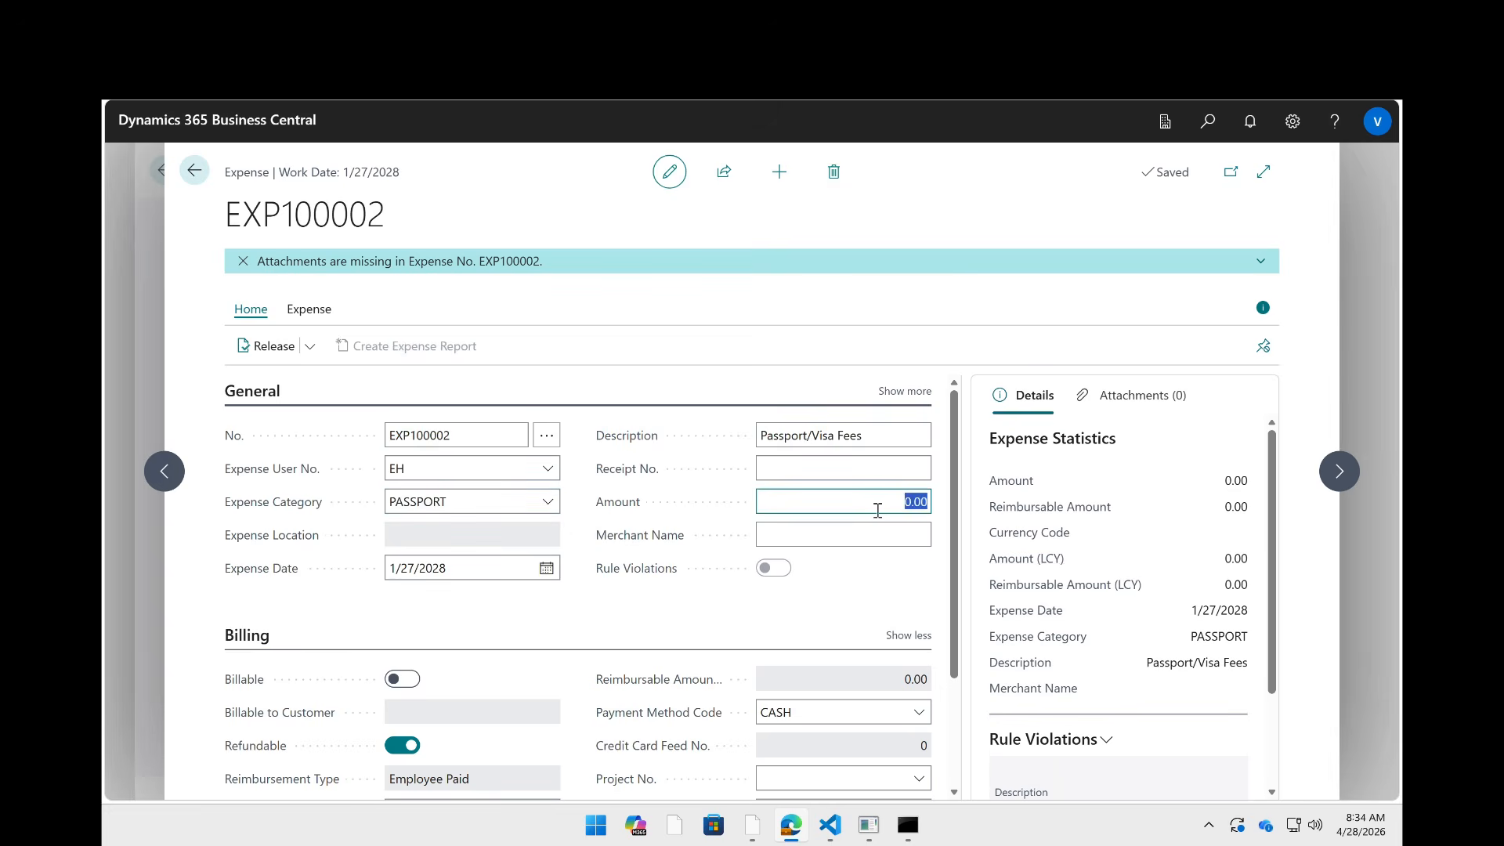
text(50)
key(Tab)
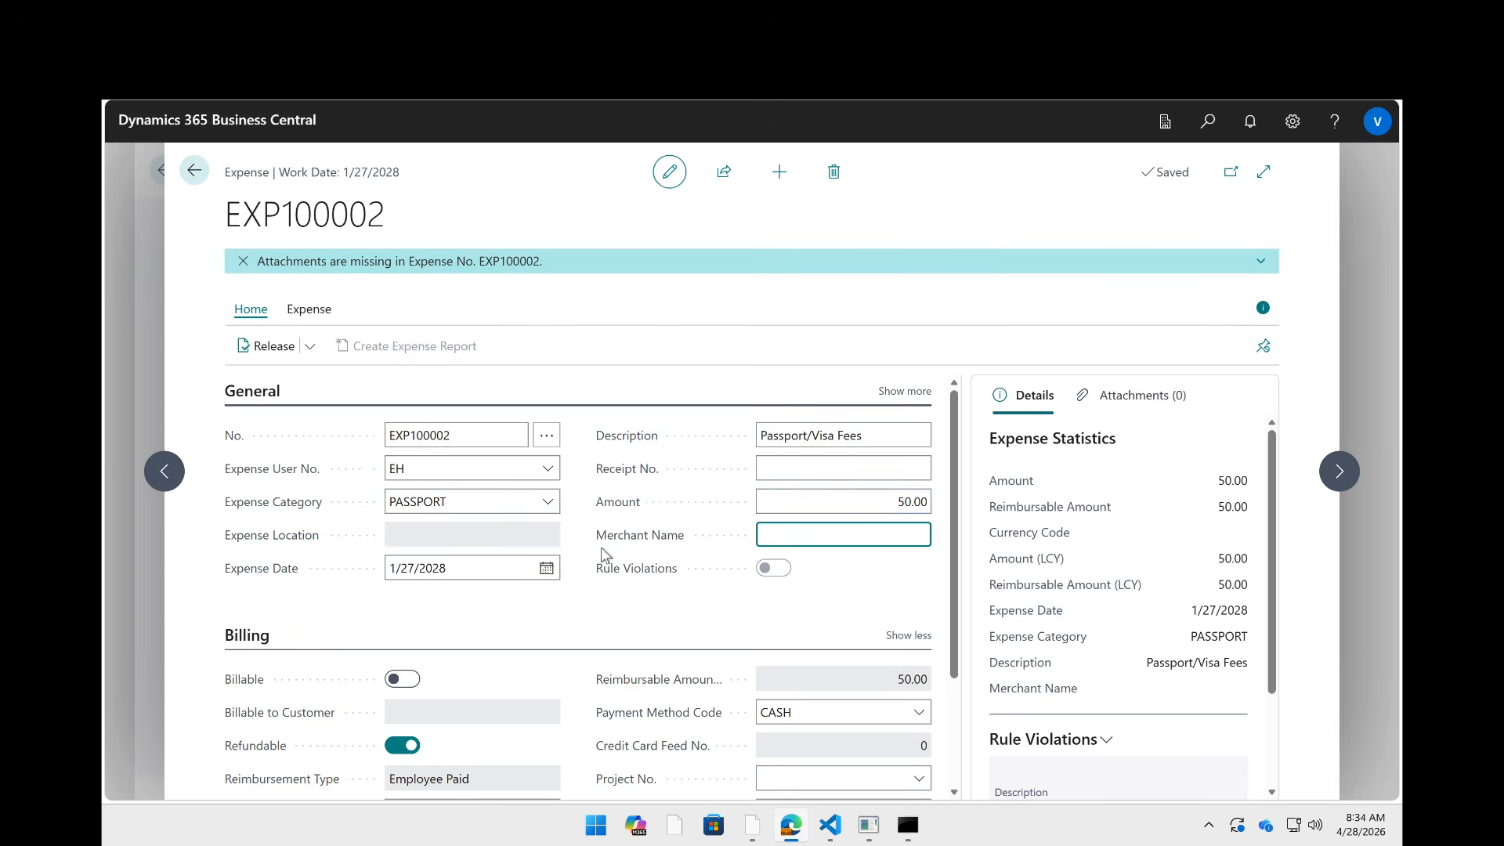
- Review the passport expense's billing fields, its attachments and the purpose of the Project Task No. field
scroll(650, 672, down, 2)
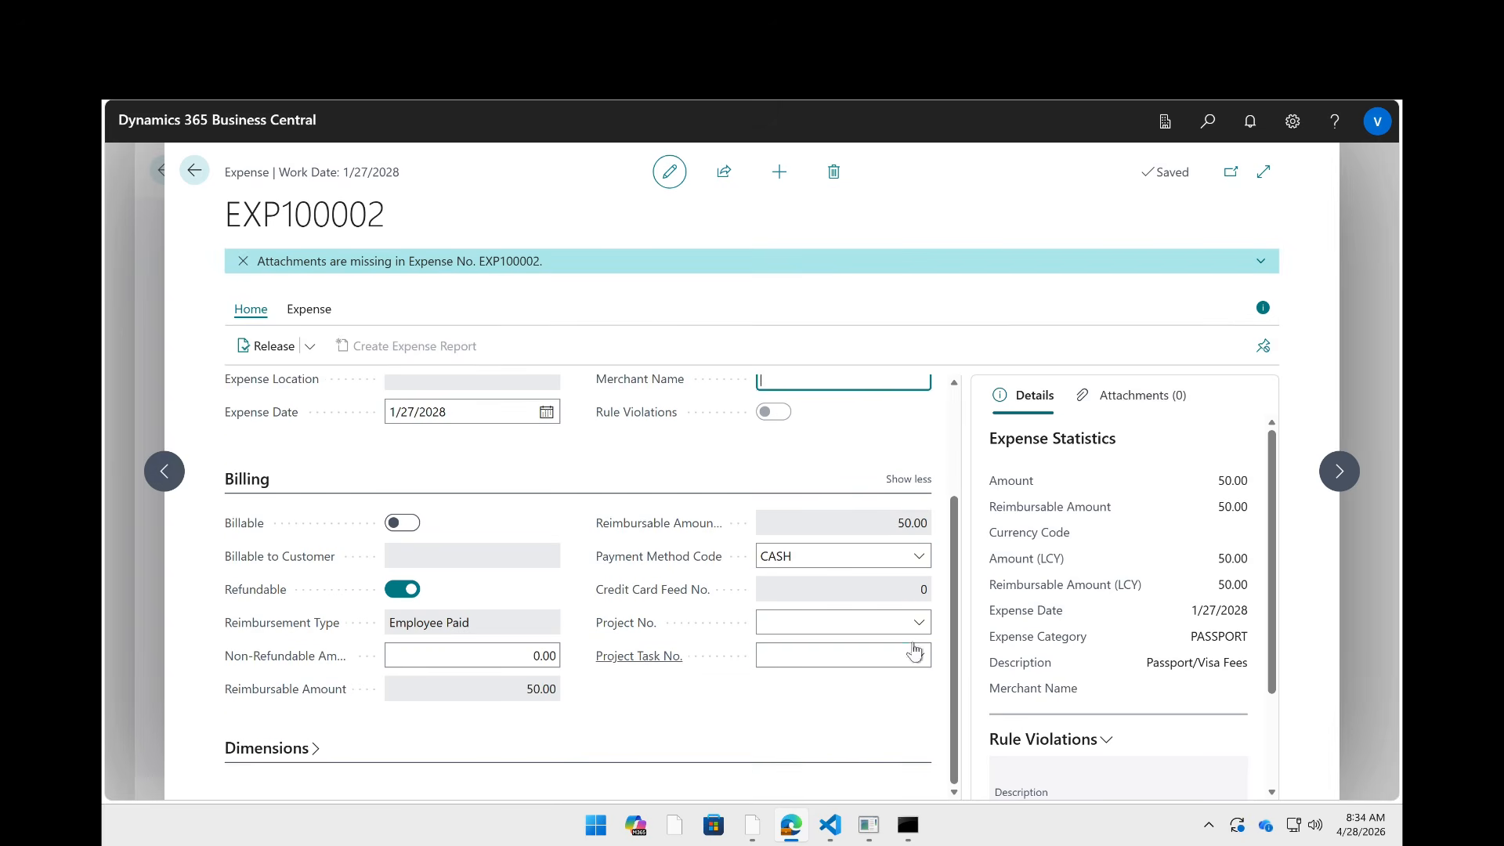
click(1140, 396)
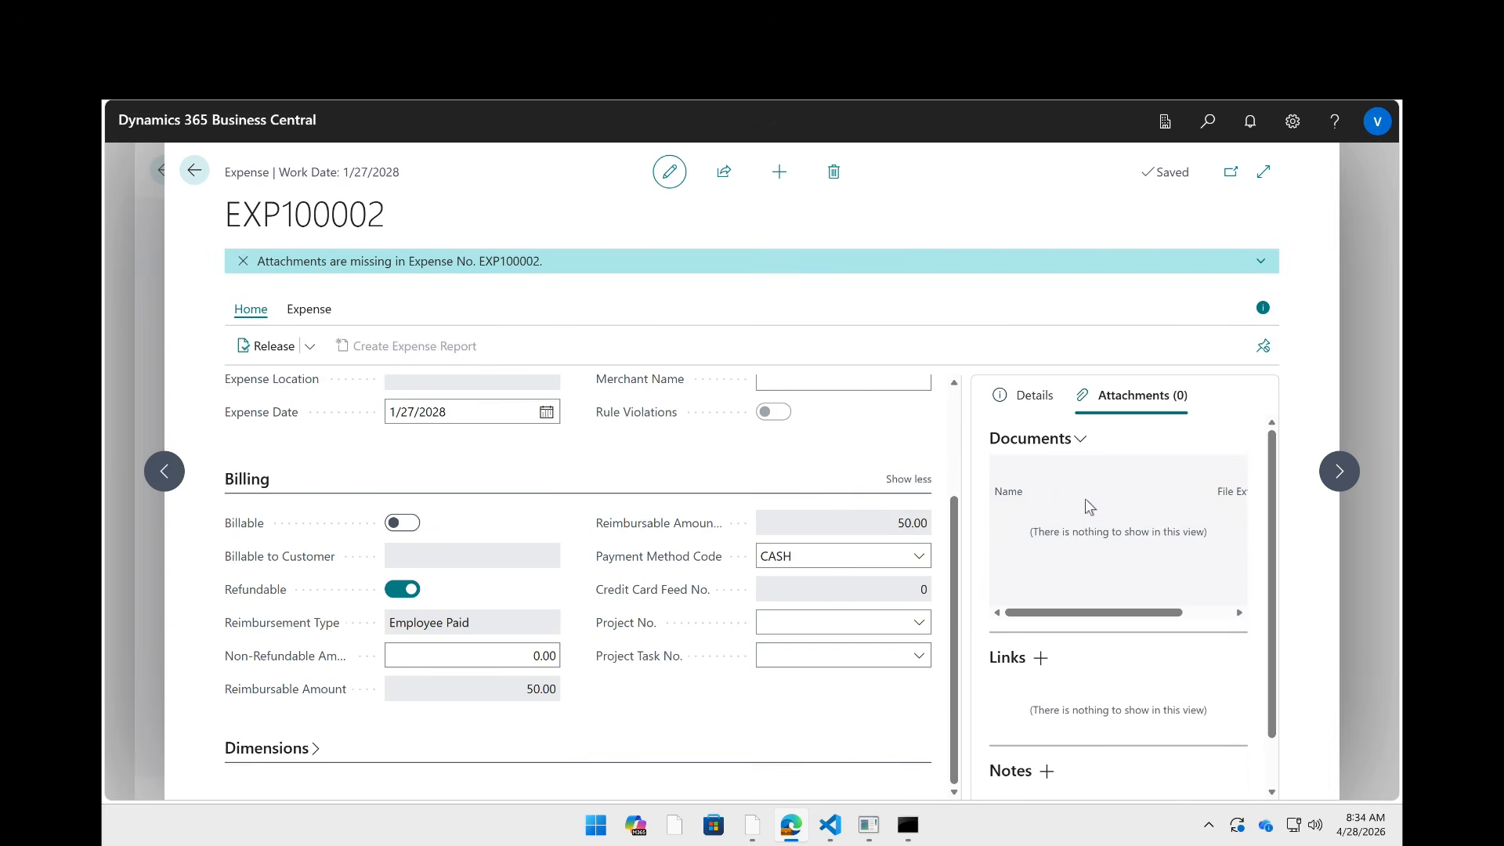
click(1028, 397)
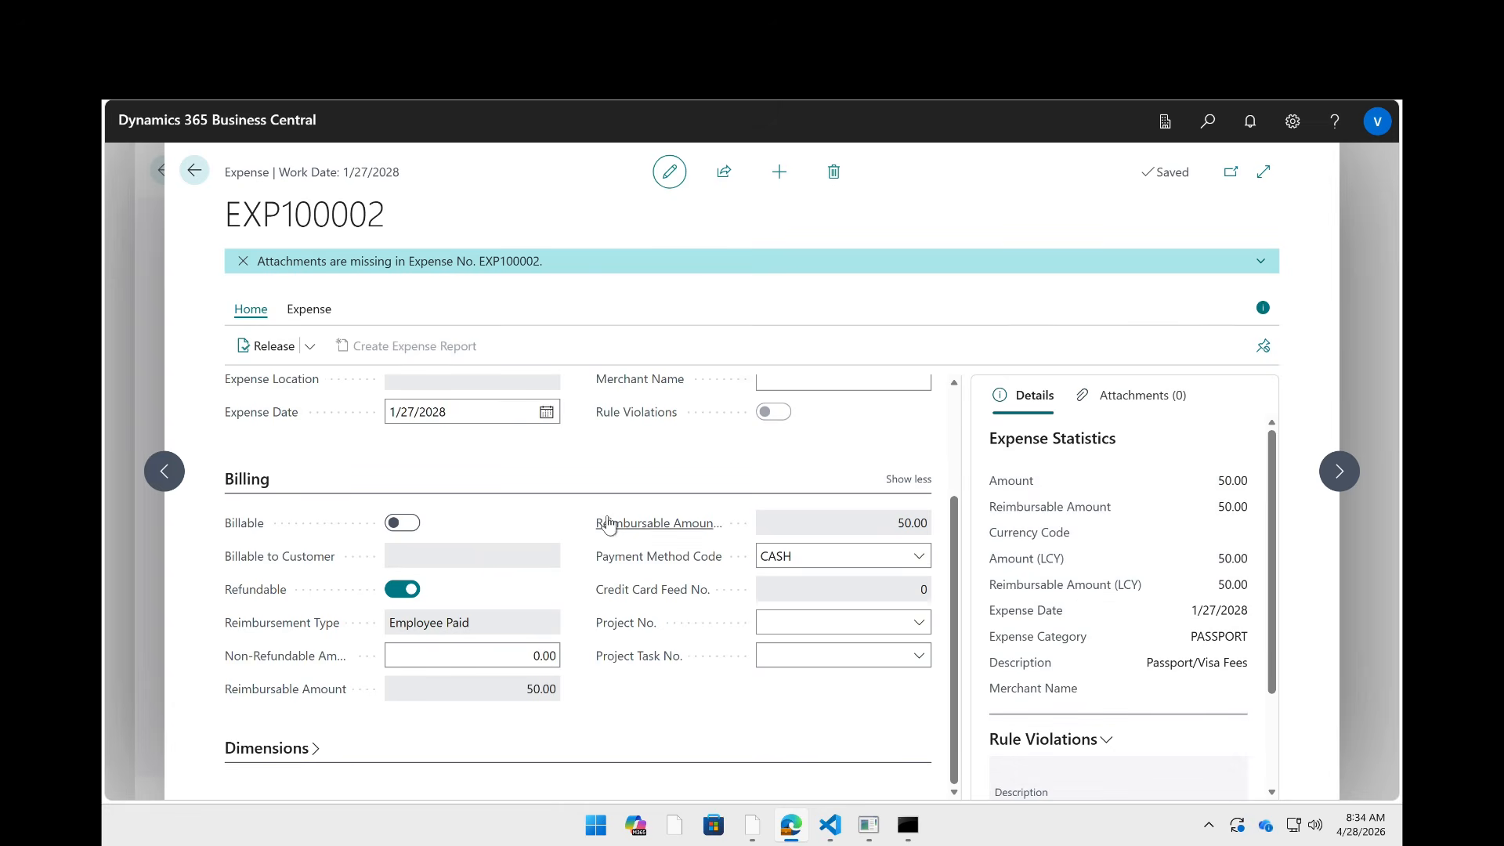
mouse_move(624, 665)
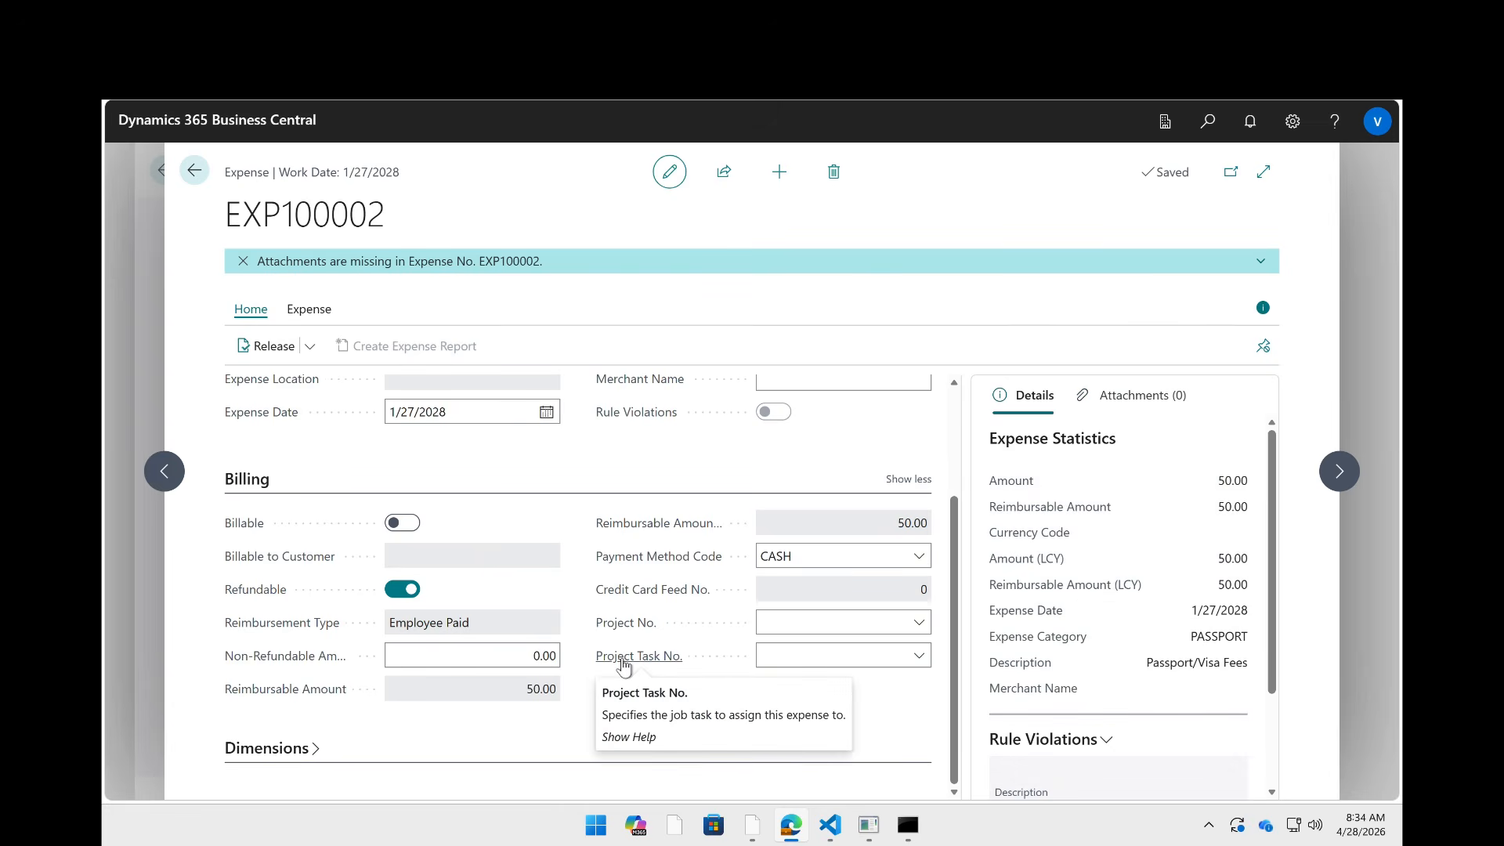
scroll(624, 523, up, 1)
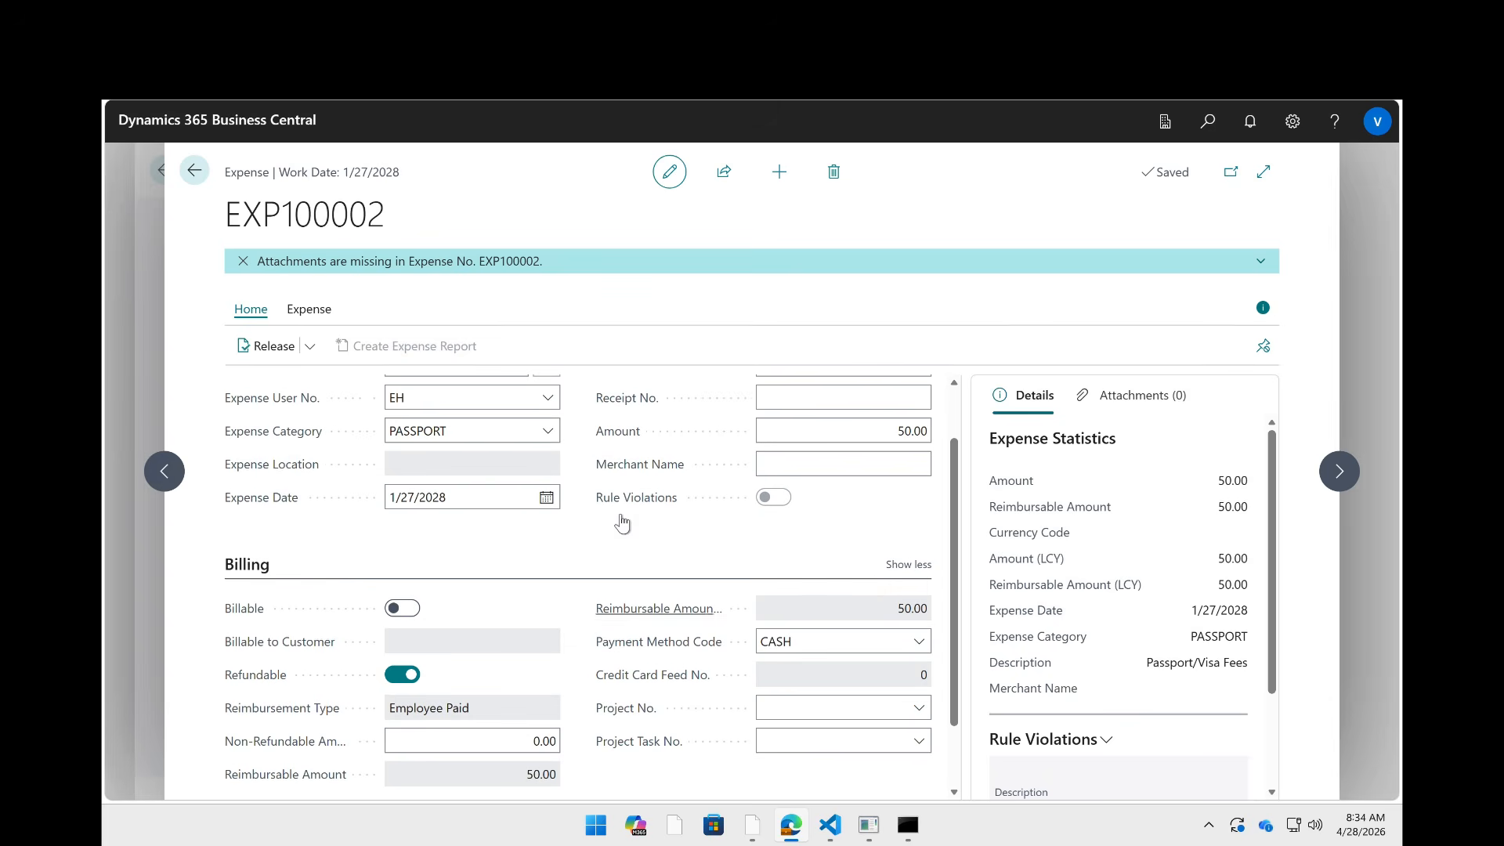
- Turn Refundable off for the passport expense to check the reimbursable amounts, and turn it back on
click(407, 676)
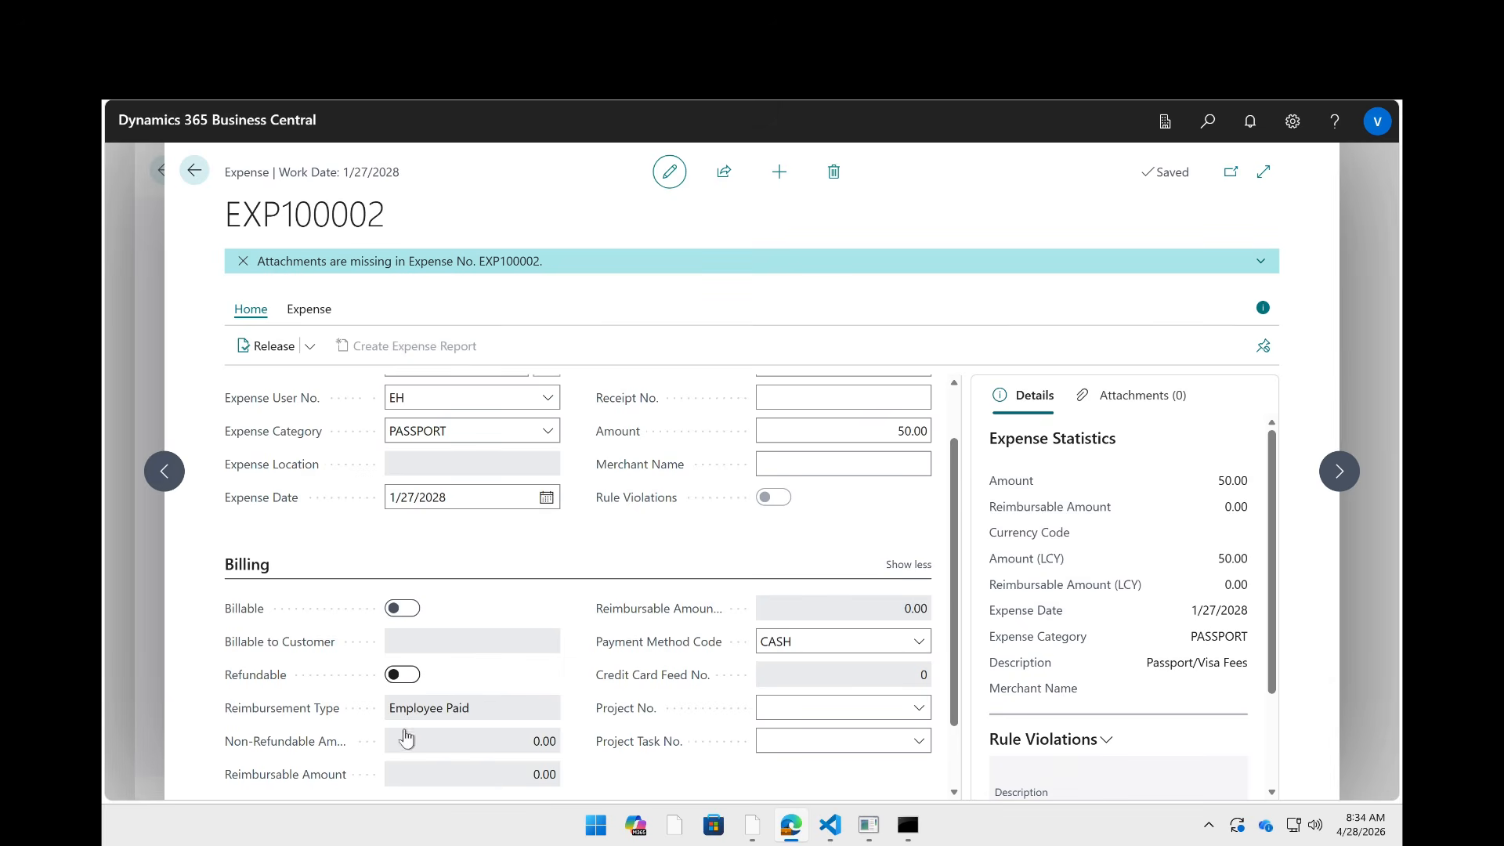
click(409, 677)
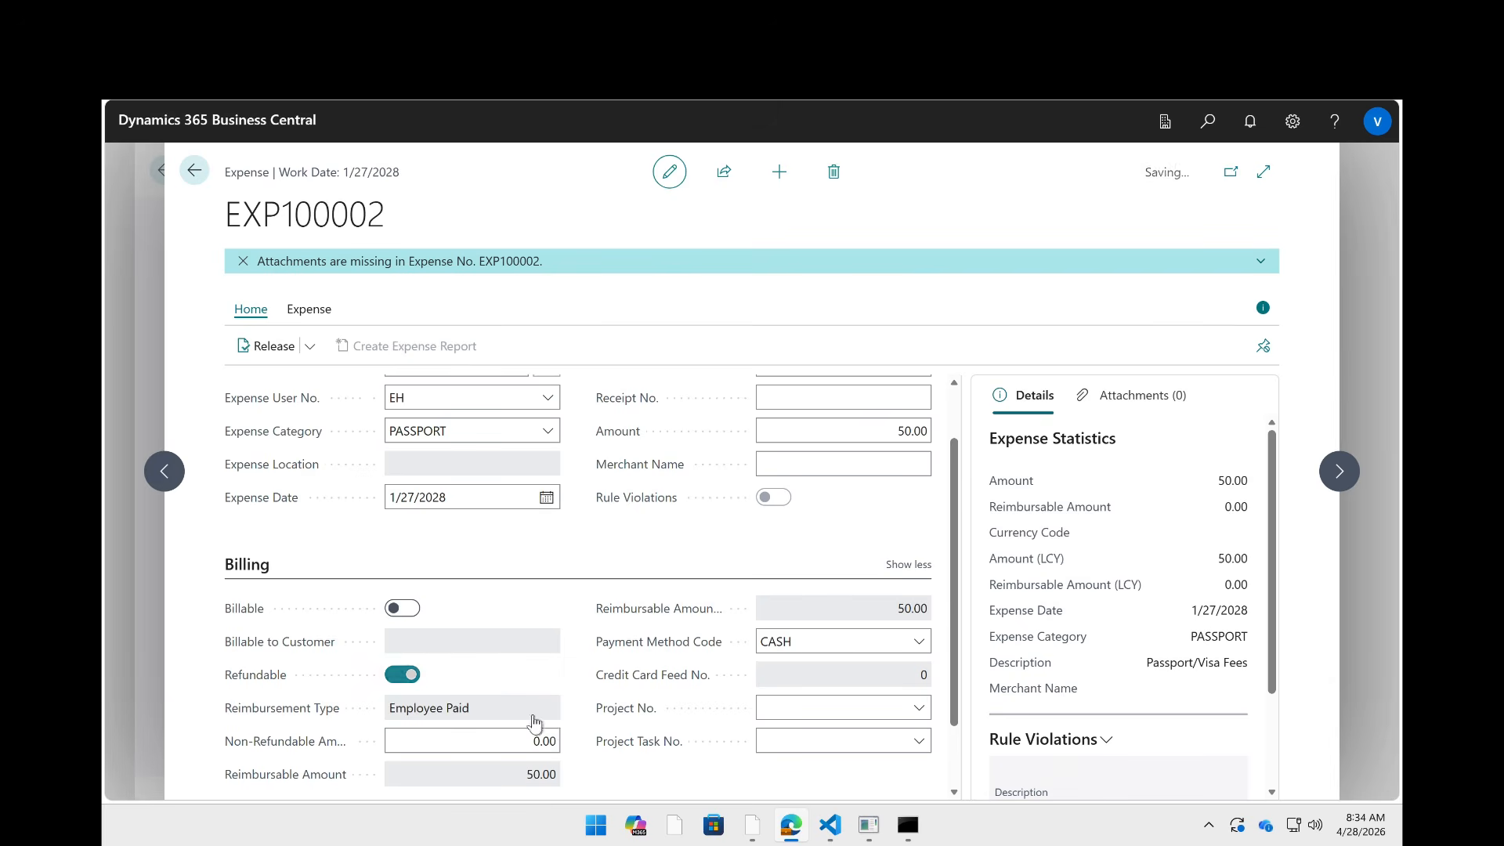
scroll(609, 730, up, 1)
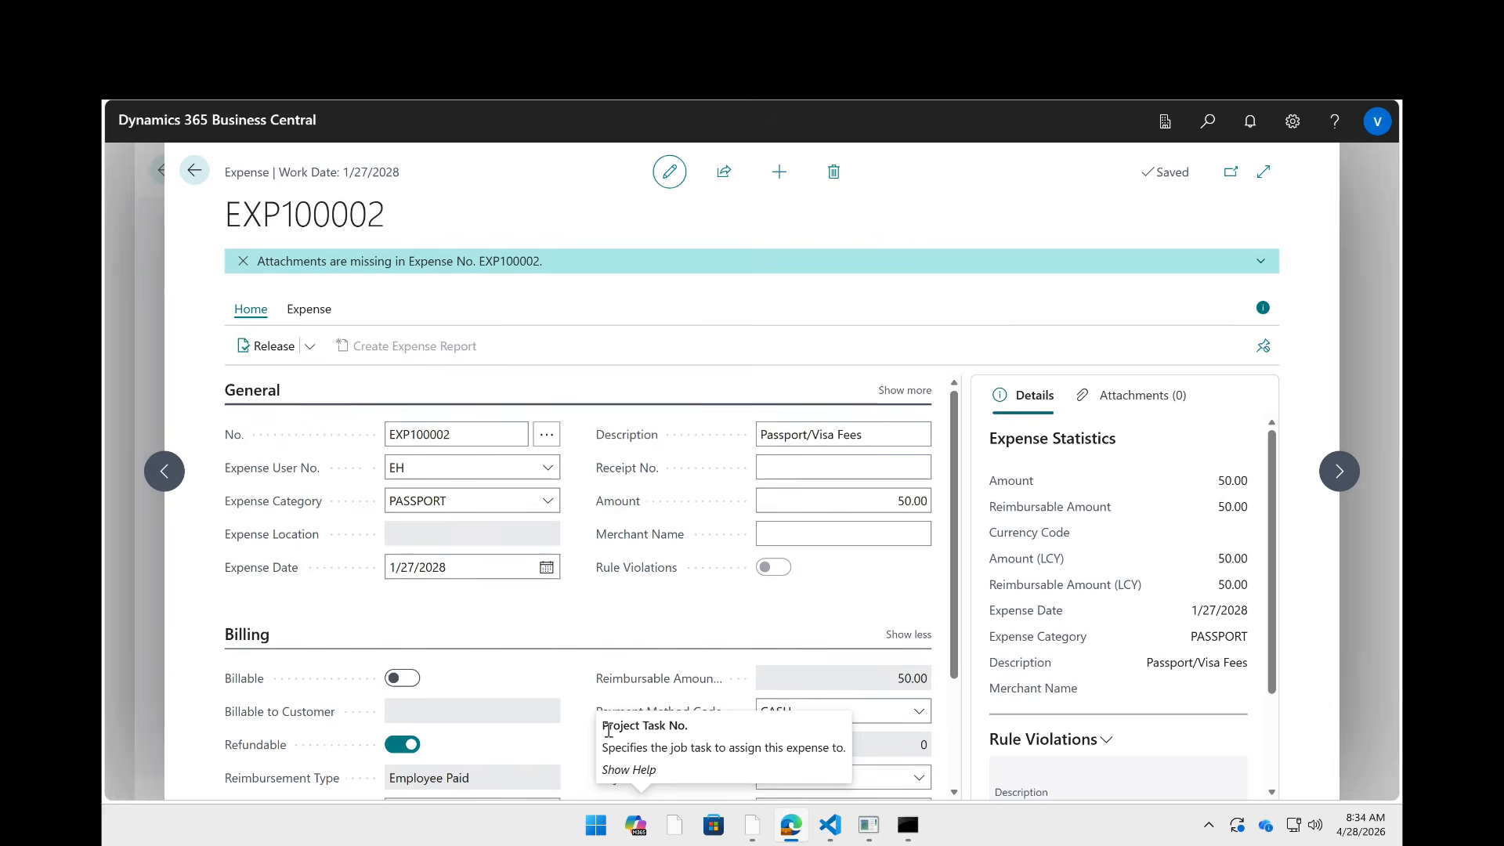
- Set the passport expense's non-refundable amount to 10
scroll(609, 730, down, 2)
click(526, 665)
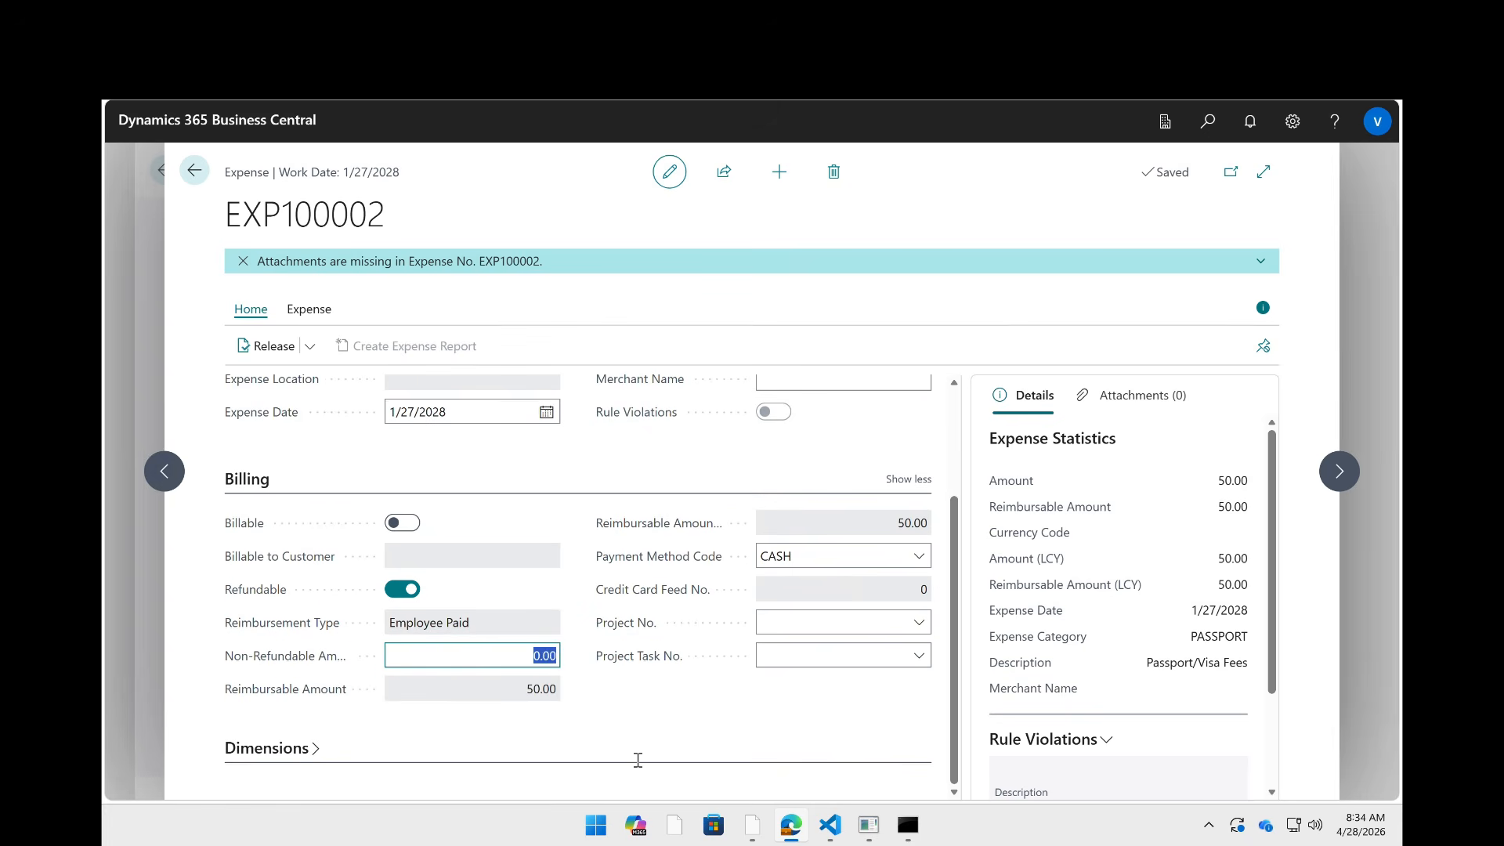
text(10)
key(Tab)
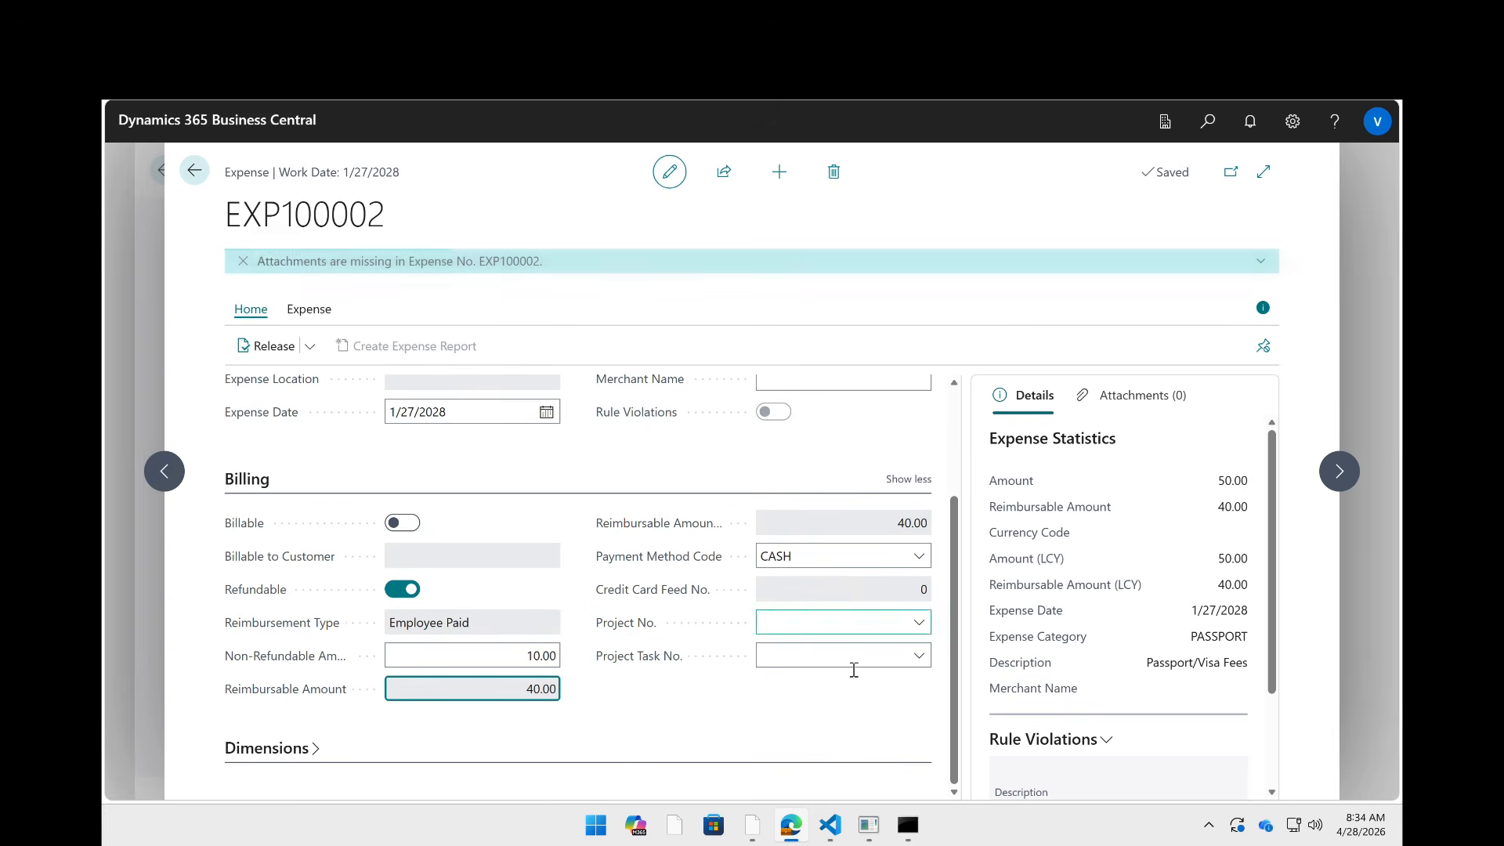
- Compare the passport expense's amount with its reimbursable amount in the expense statistics
scroll(895, 532, up, 2)
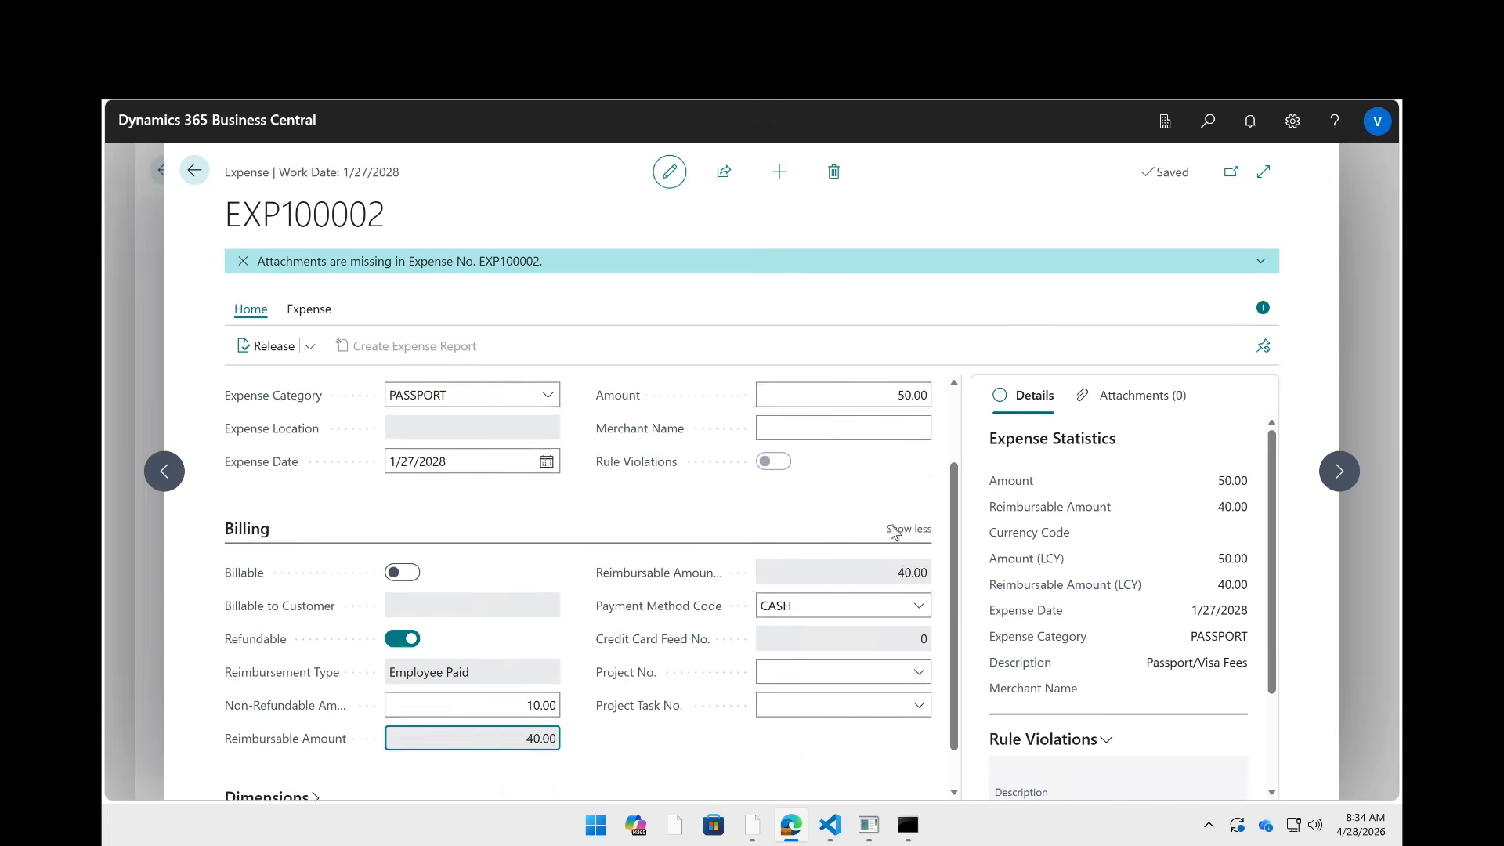
scroll(895, 533, down, 1)
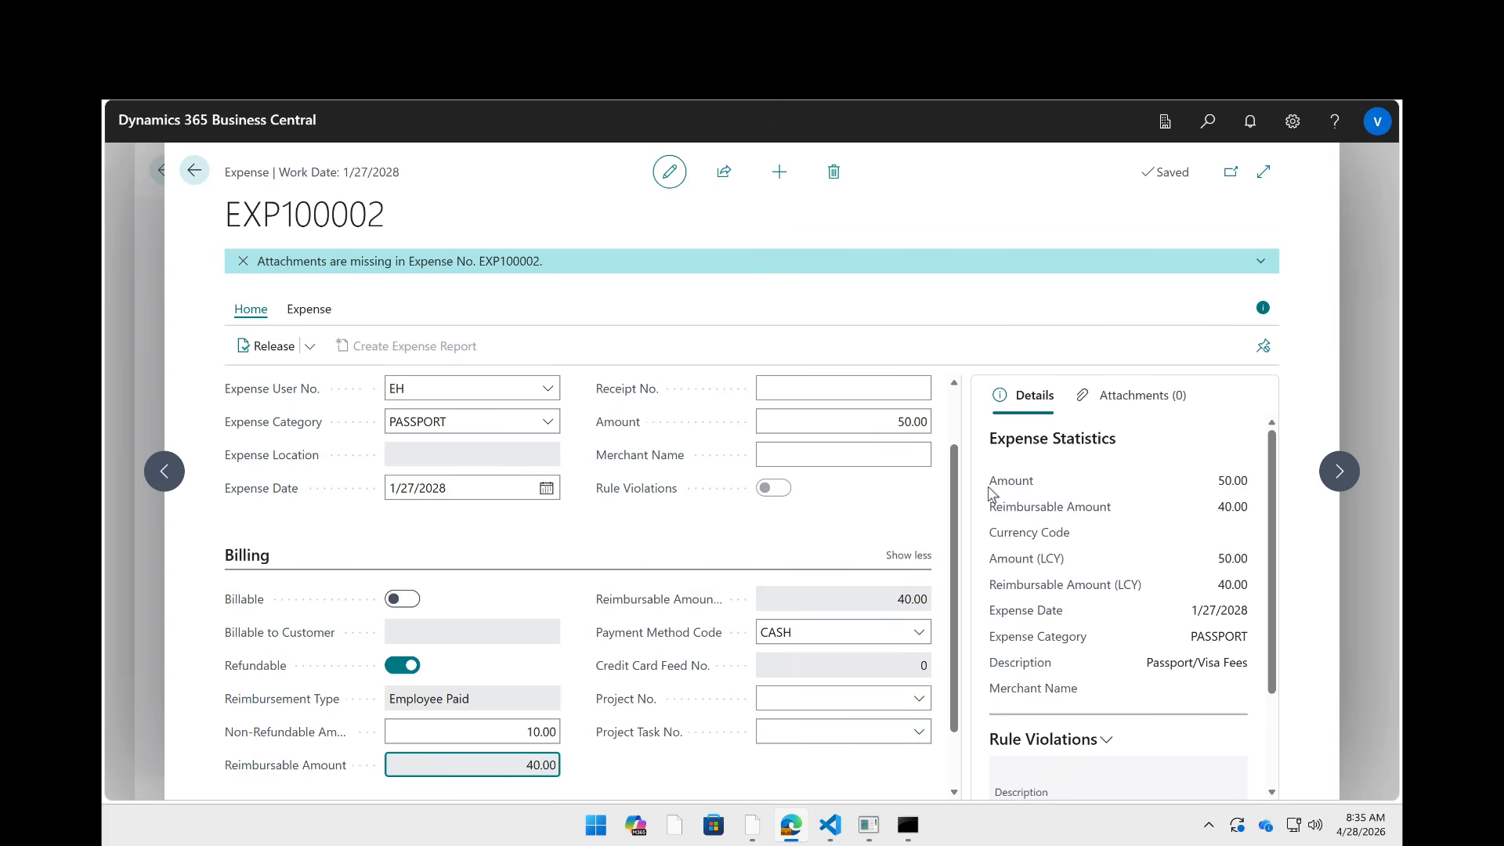
drag(1218, 480, 1251, 486)
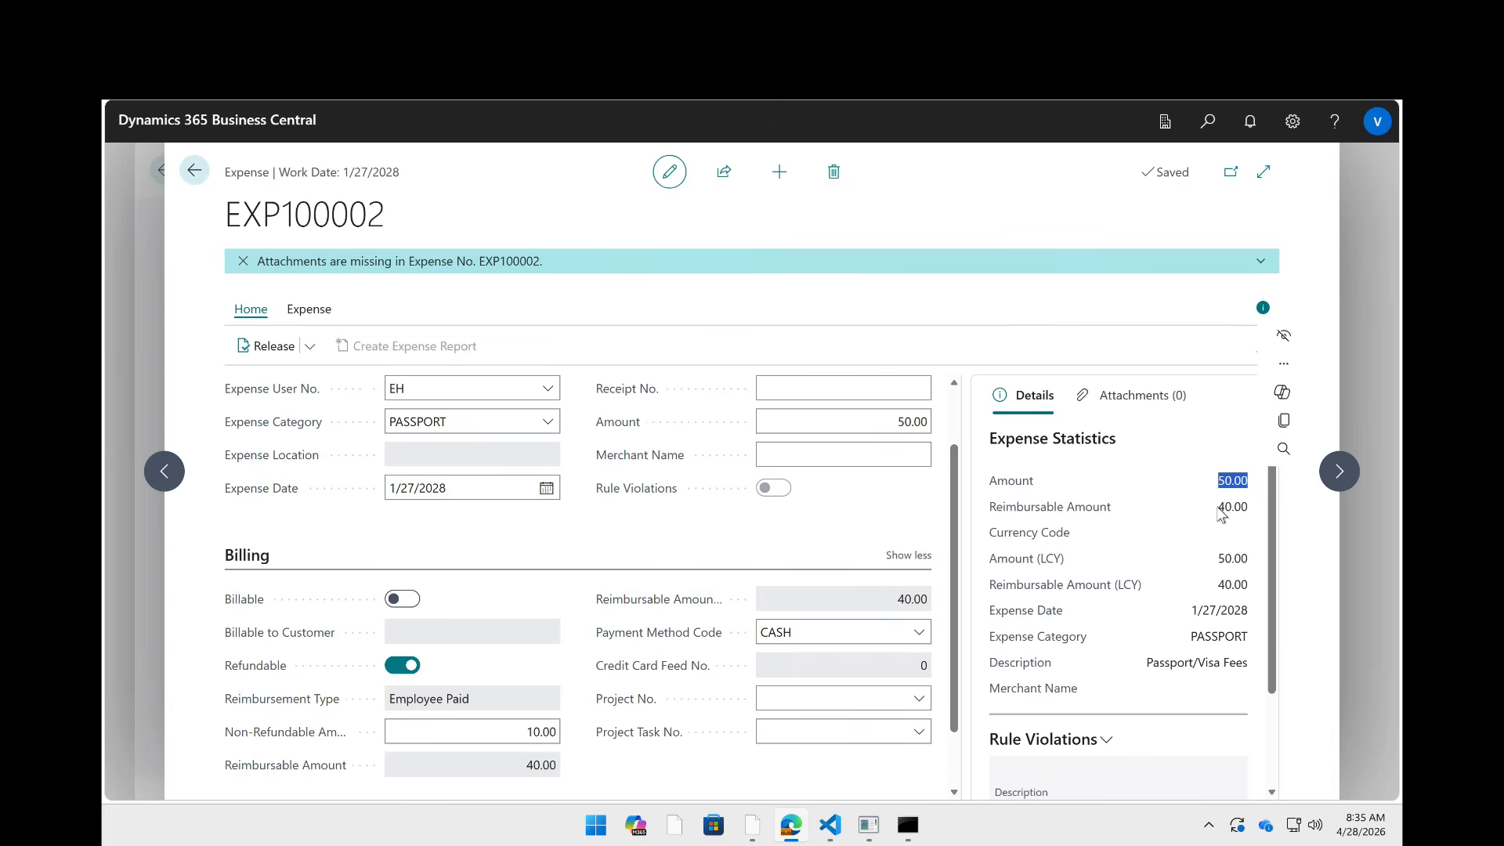
click(1237, 515)
double_click(1238, 514)
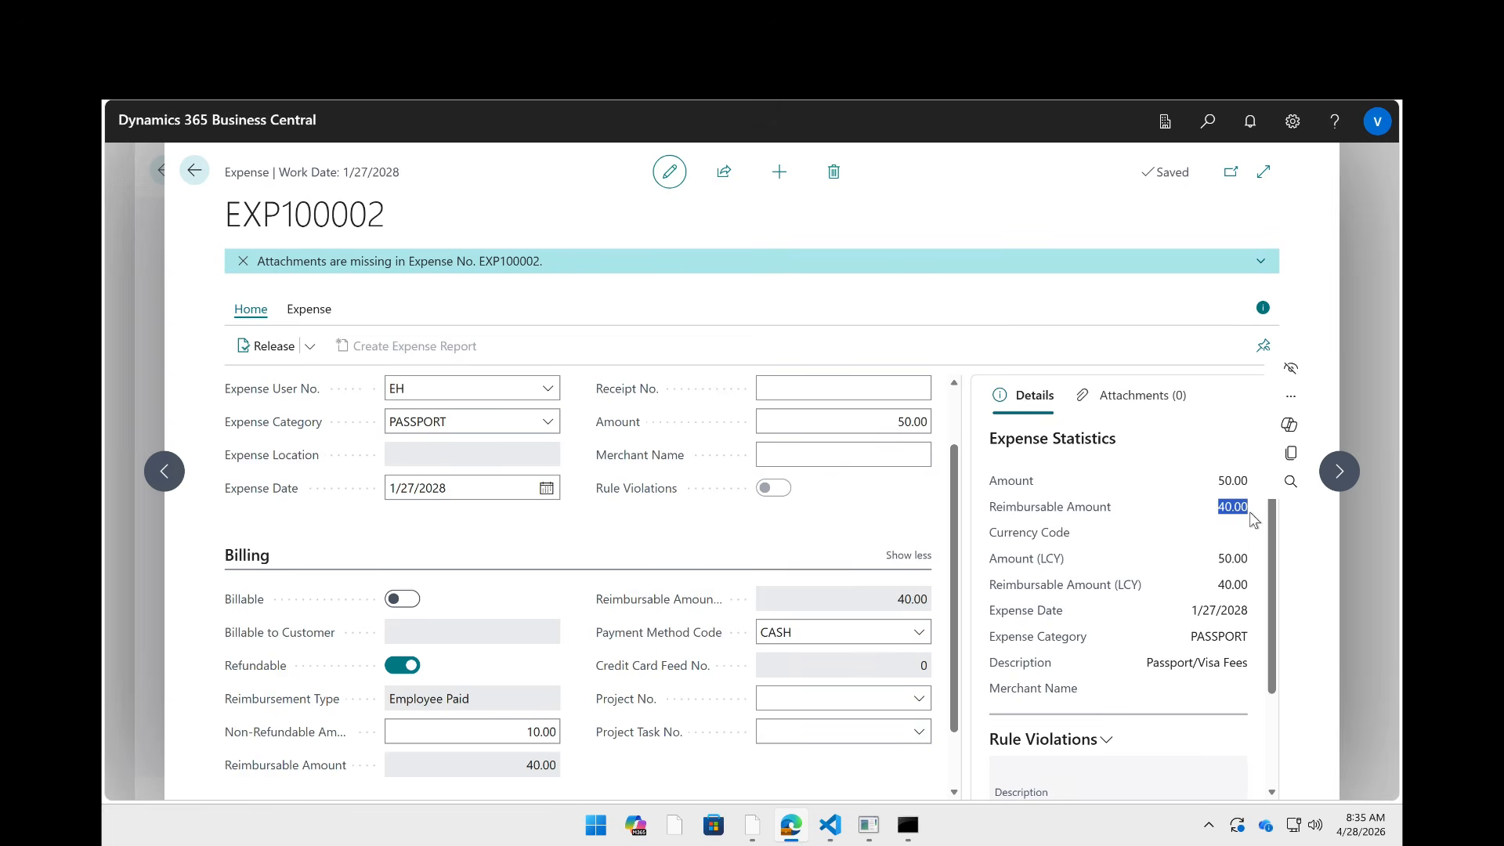
- Reset the passport expense's non-refundable amount to 0
click(534, 735)
text(0)
key(Tab)
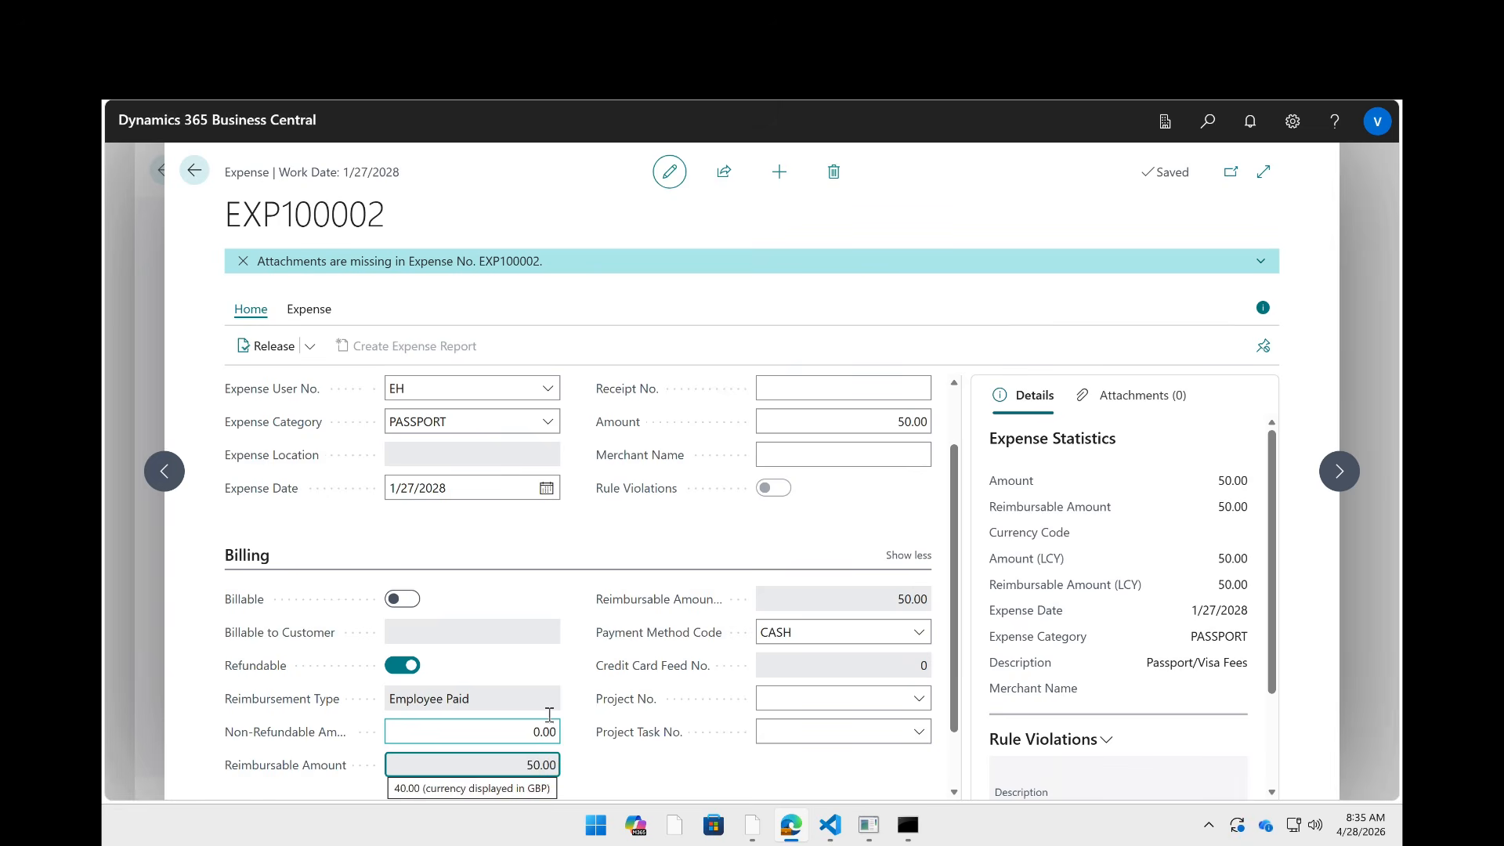
- Release the passport expense and return to the expenses list
scroll(313, 477, up, 1)
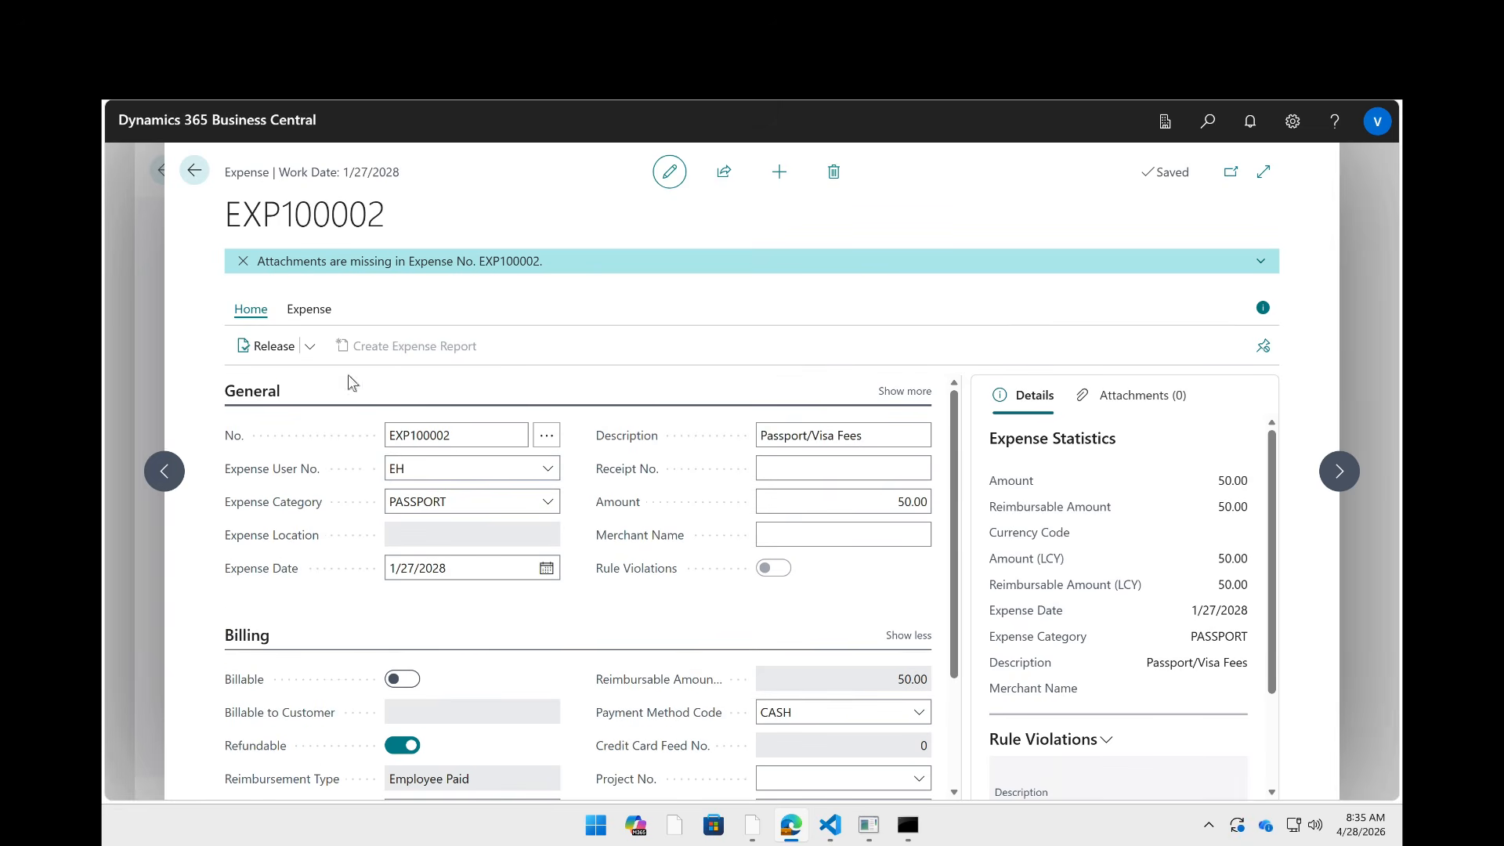
click(249, 345)
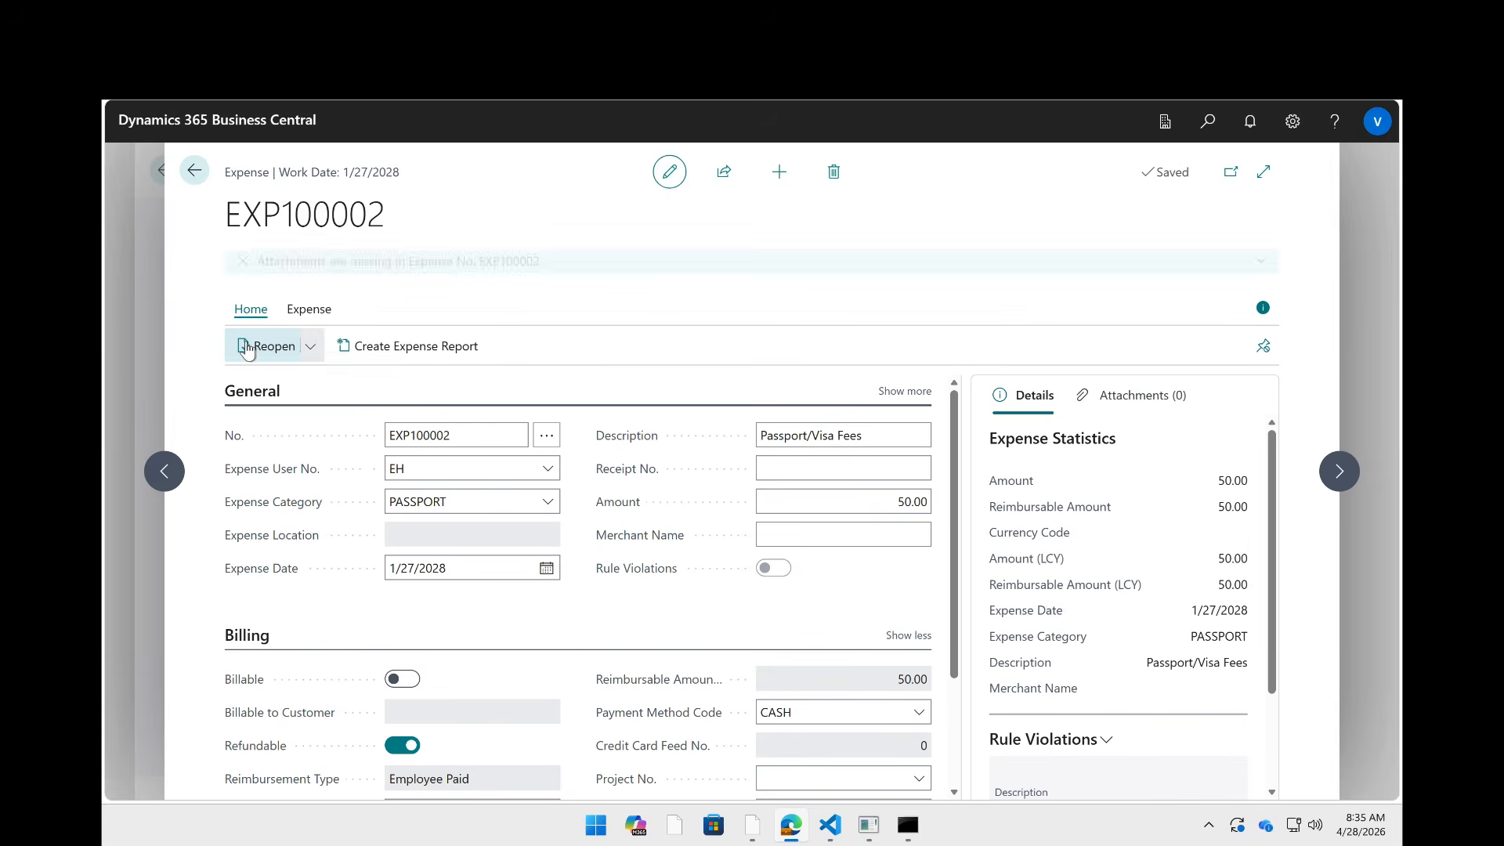
key(Escape)
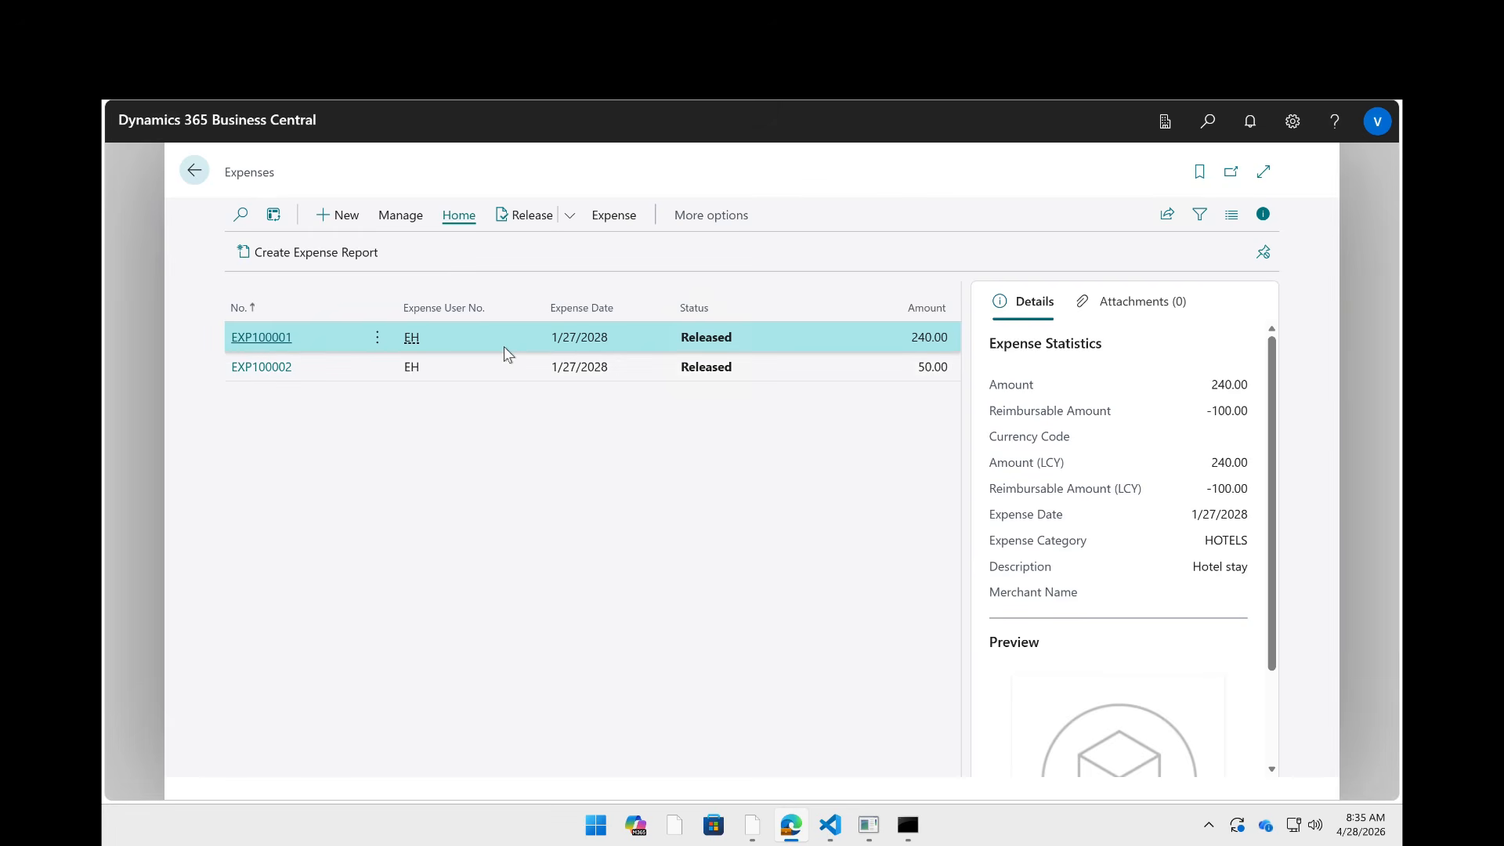
- Select both released expenses and create an expense report from them with the New Expense Report option
ctrl+click(492, 369)
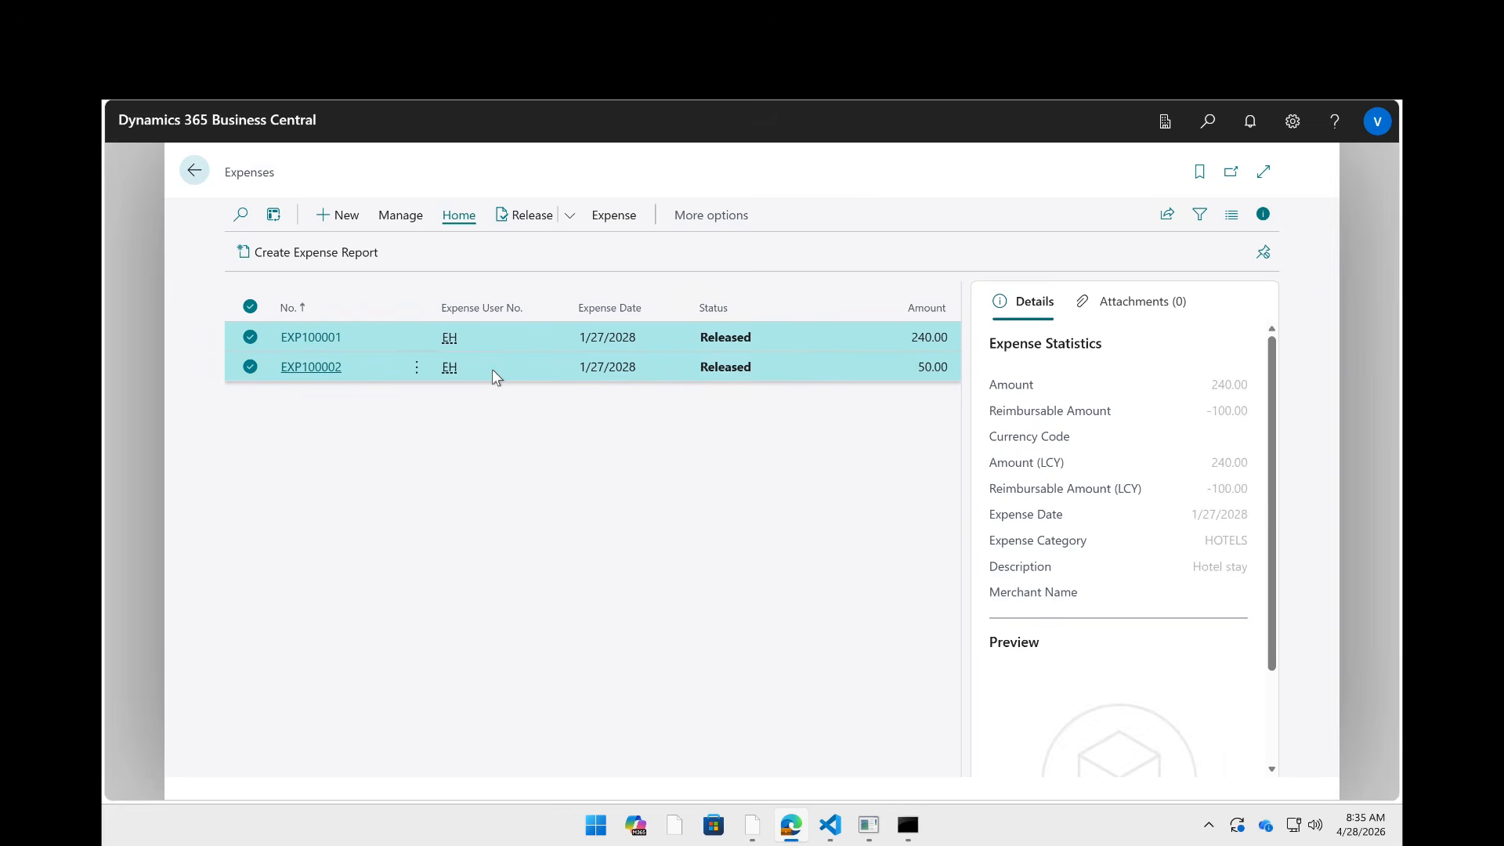
click(315, 254)
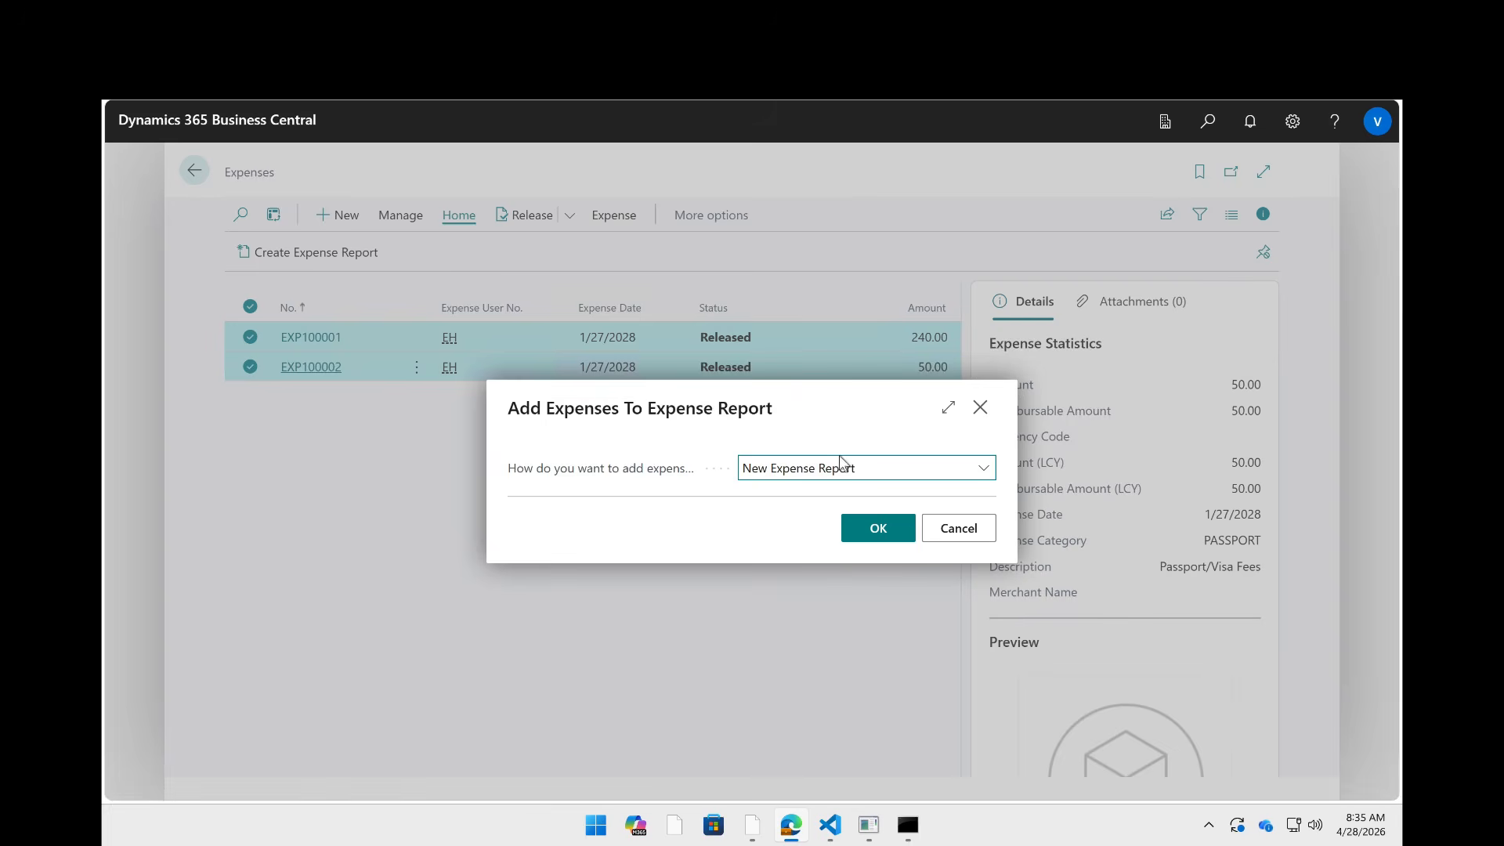
click(948, 408)
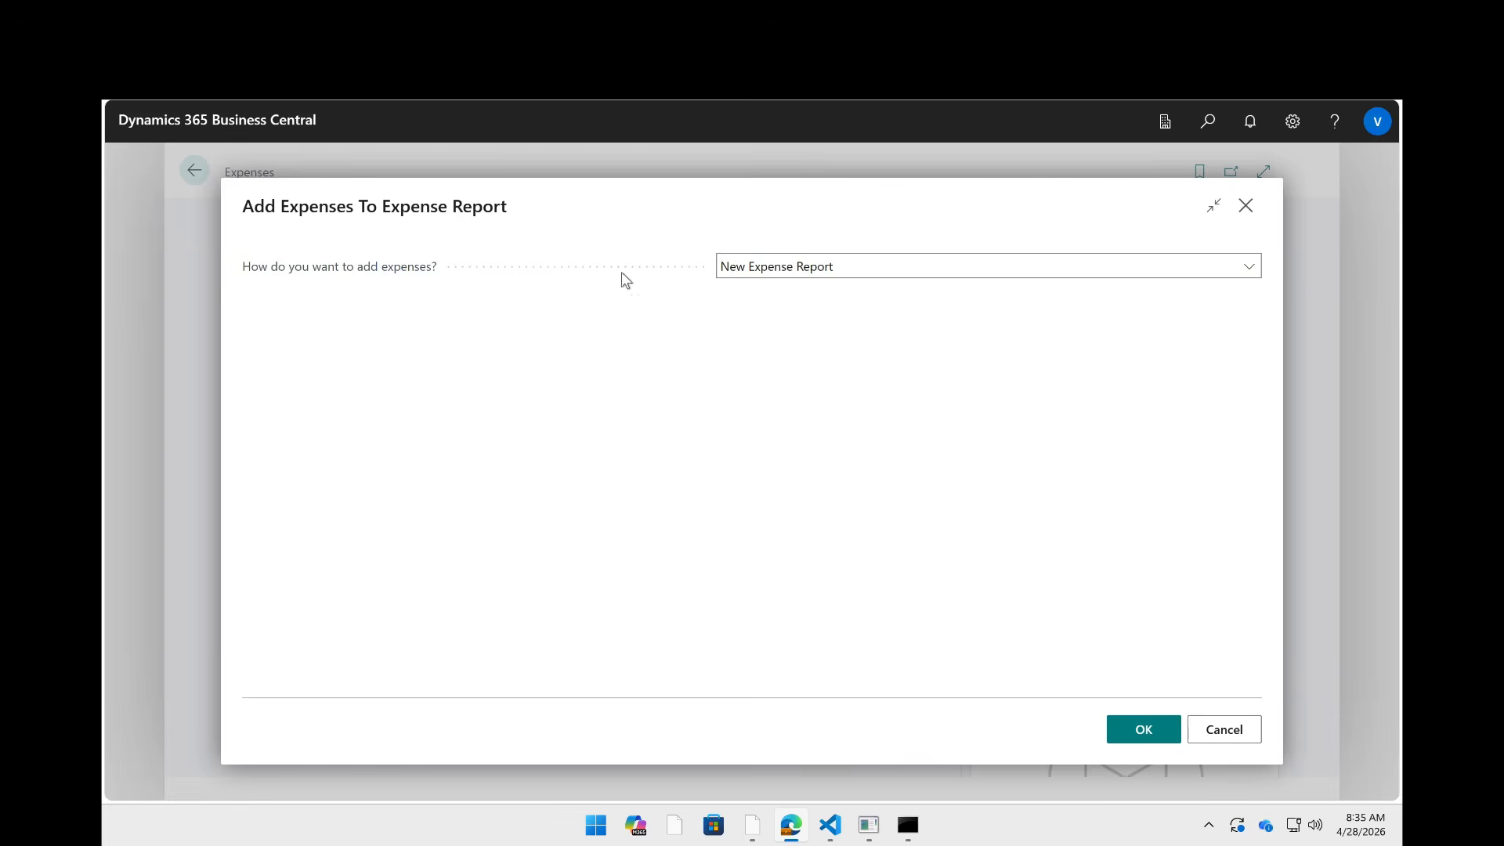
click(809, 275)
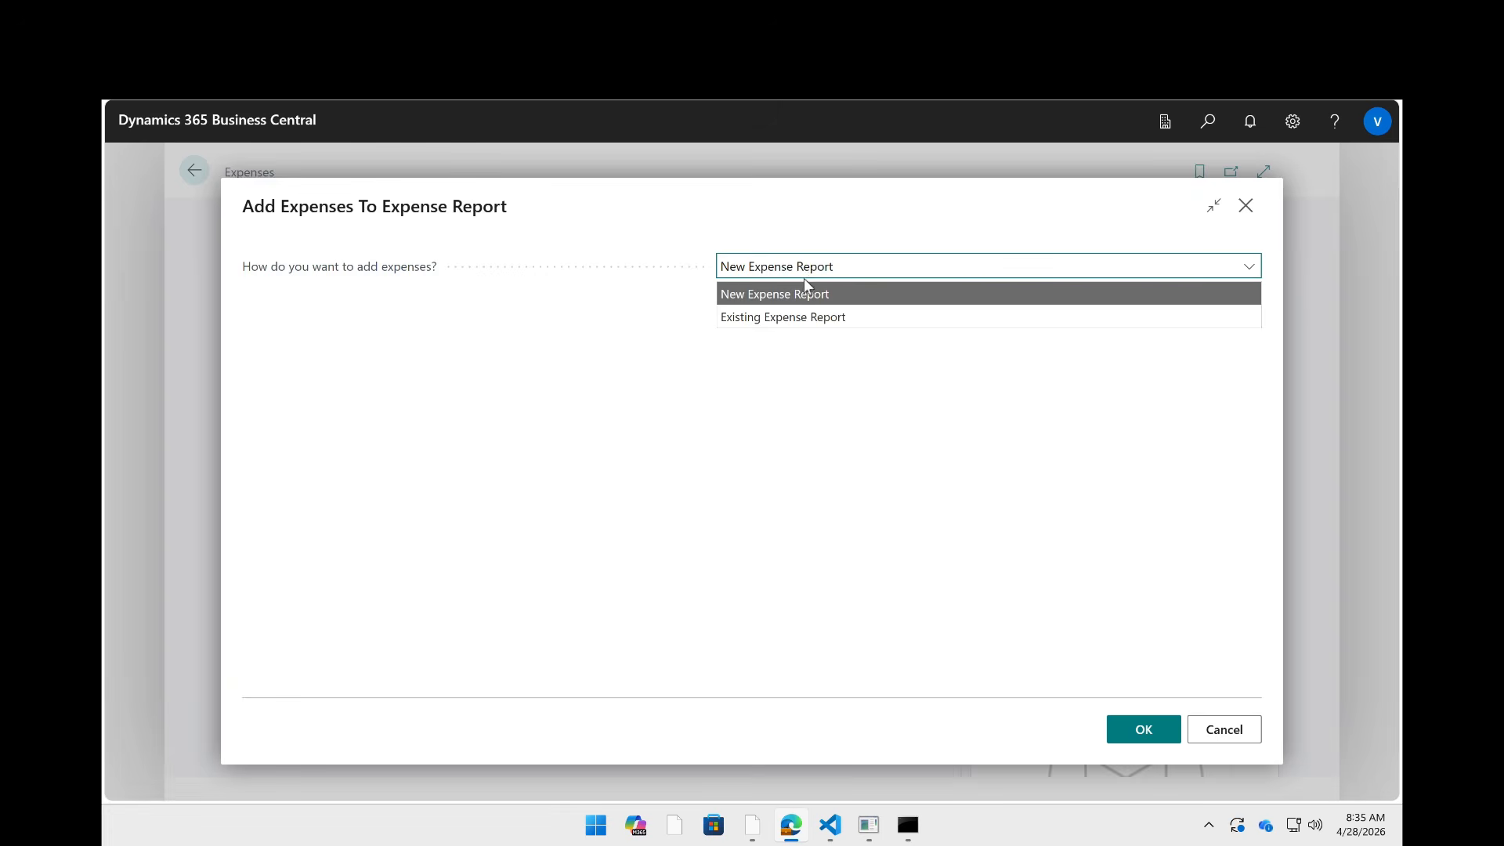
click(594, 309)
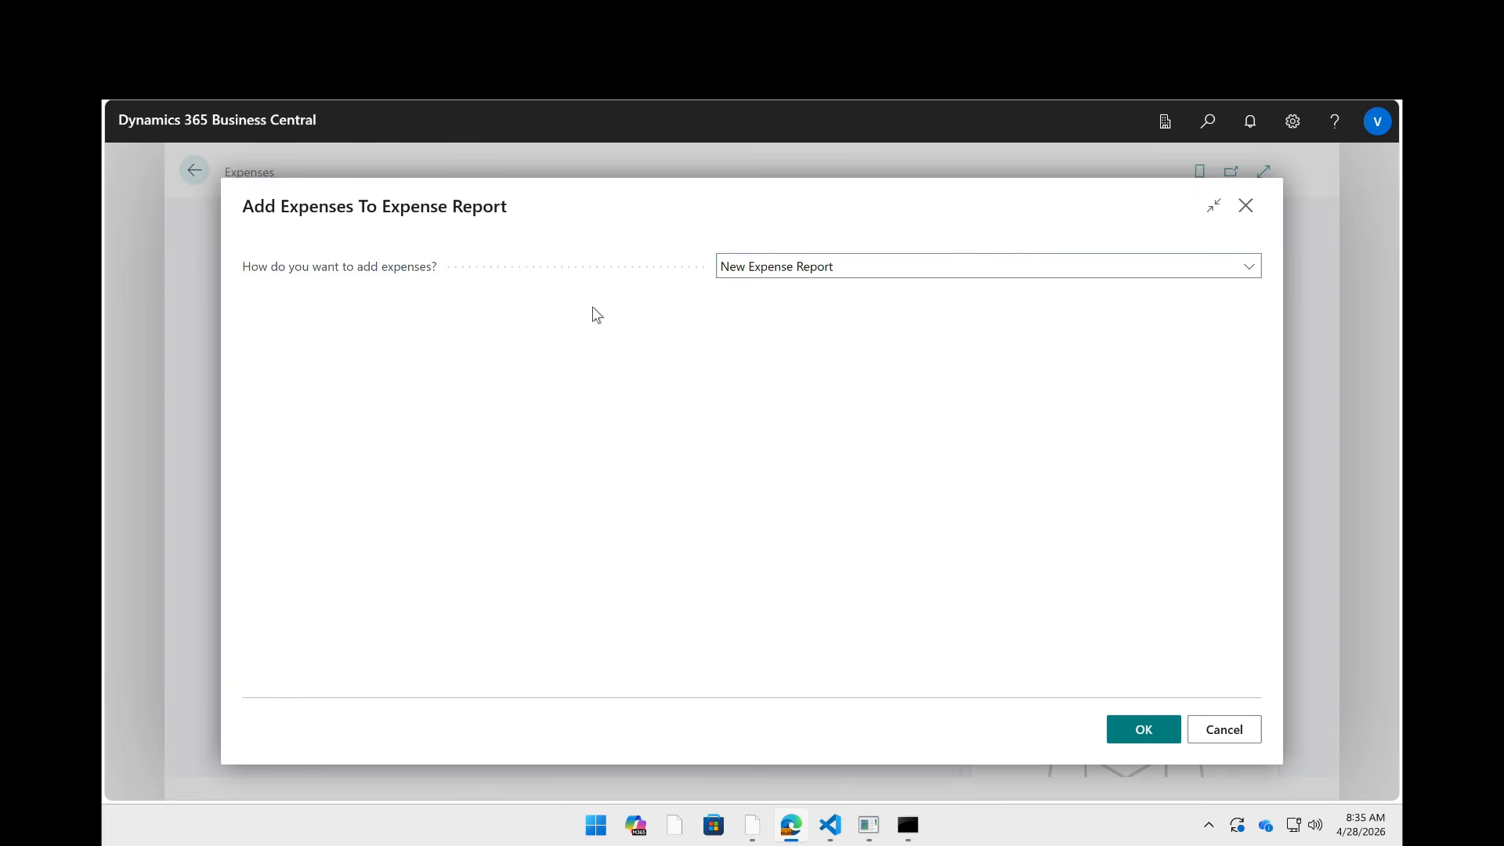
click(1135, 727)
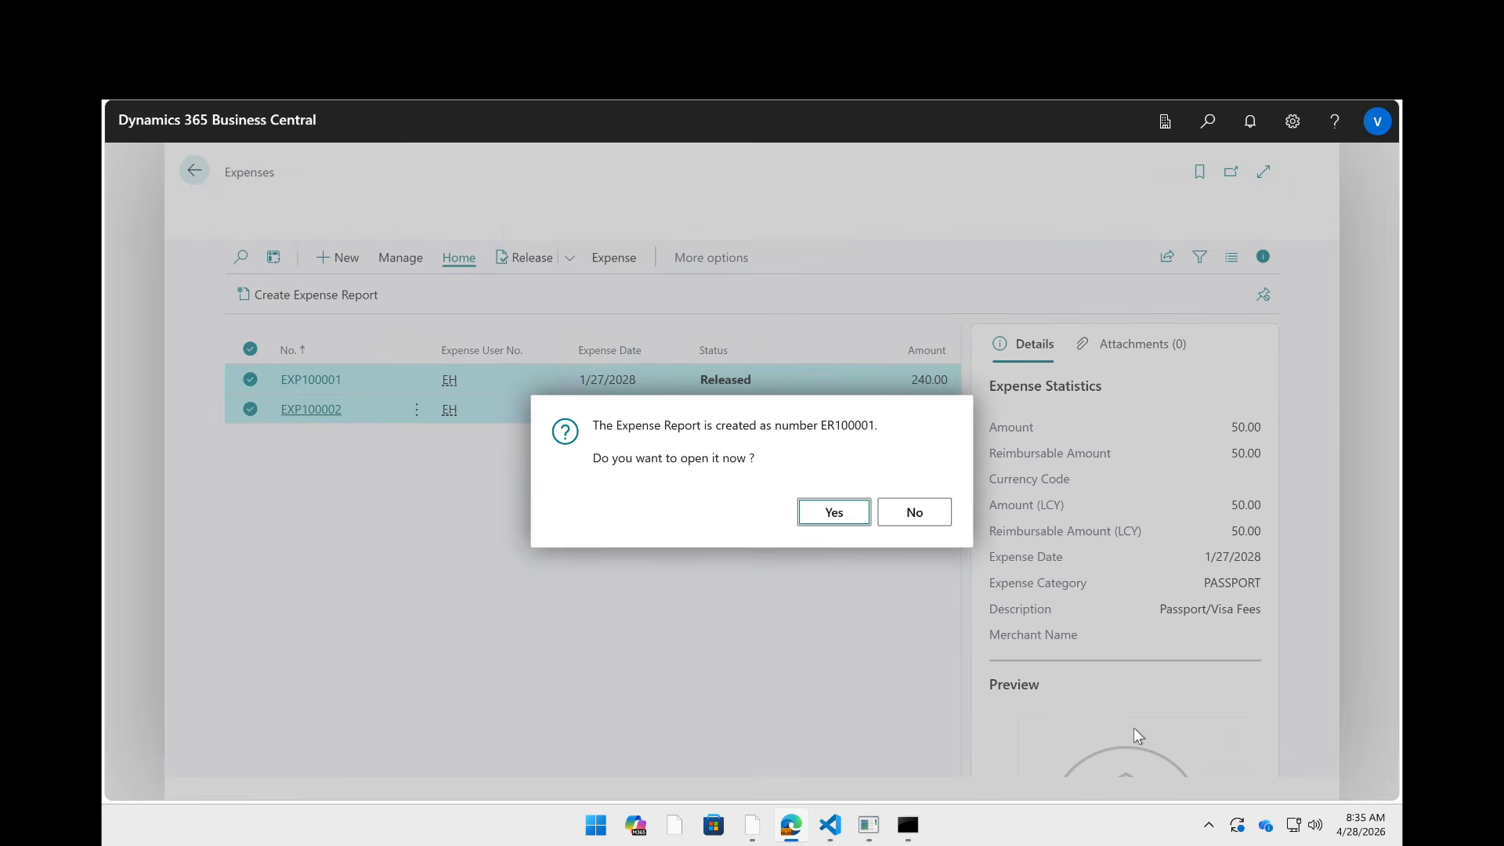
- Open the newly created expense report and hide its details pane to widen the lines
click(828, 513)
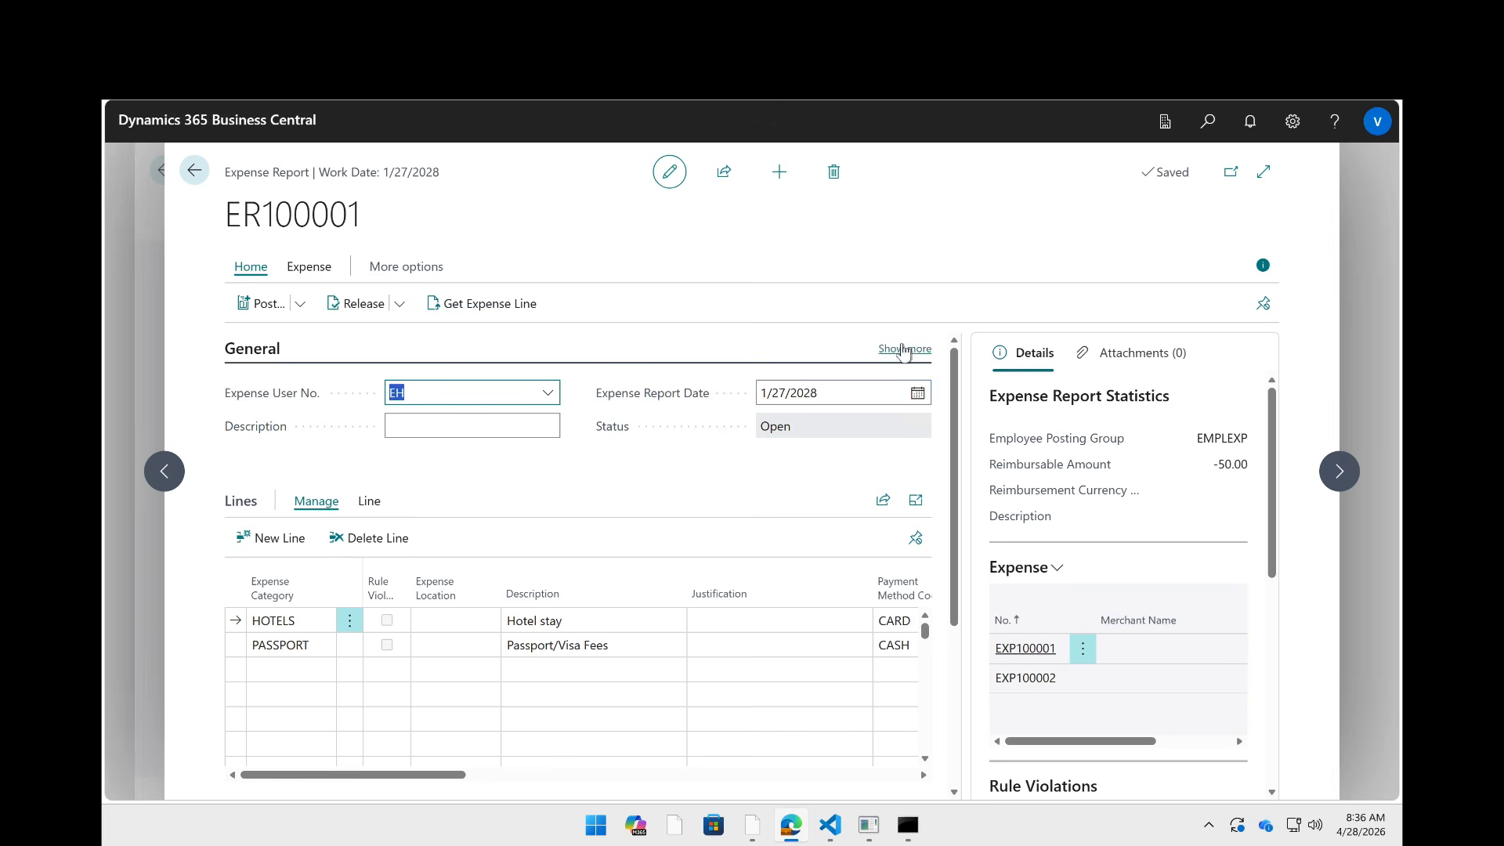
click(1263, 265)
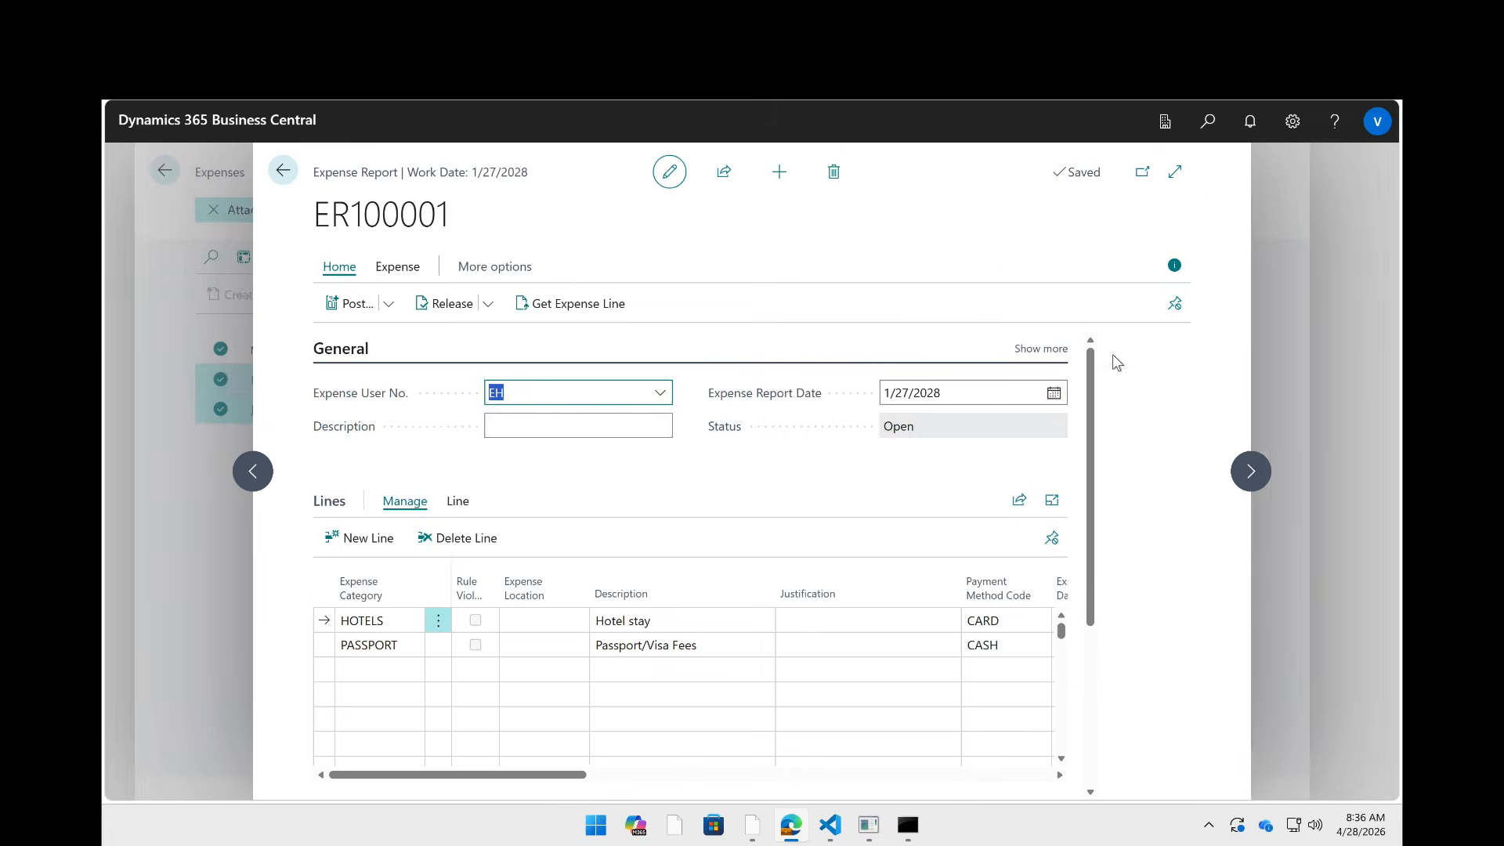
- Enlarge the expense report page and show the additional General fields
click(1174, 172)
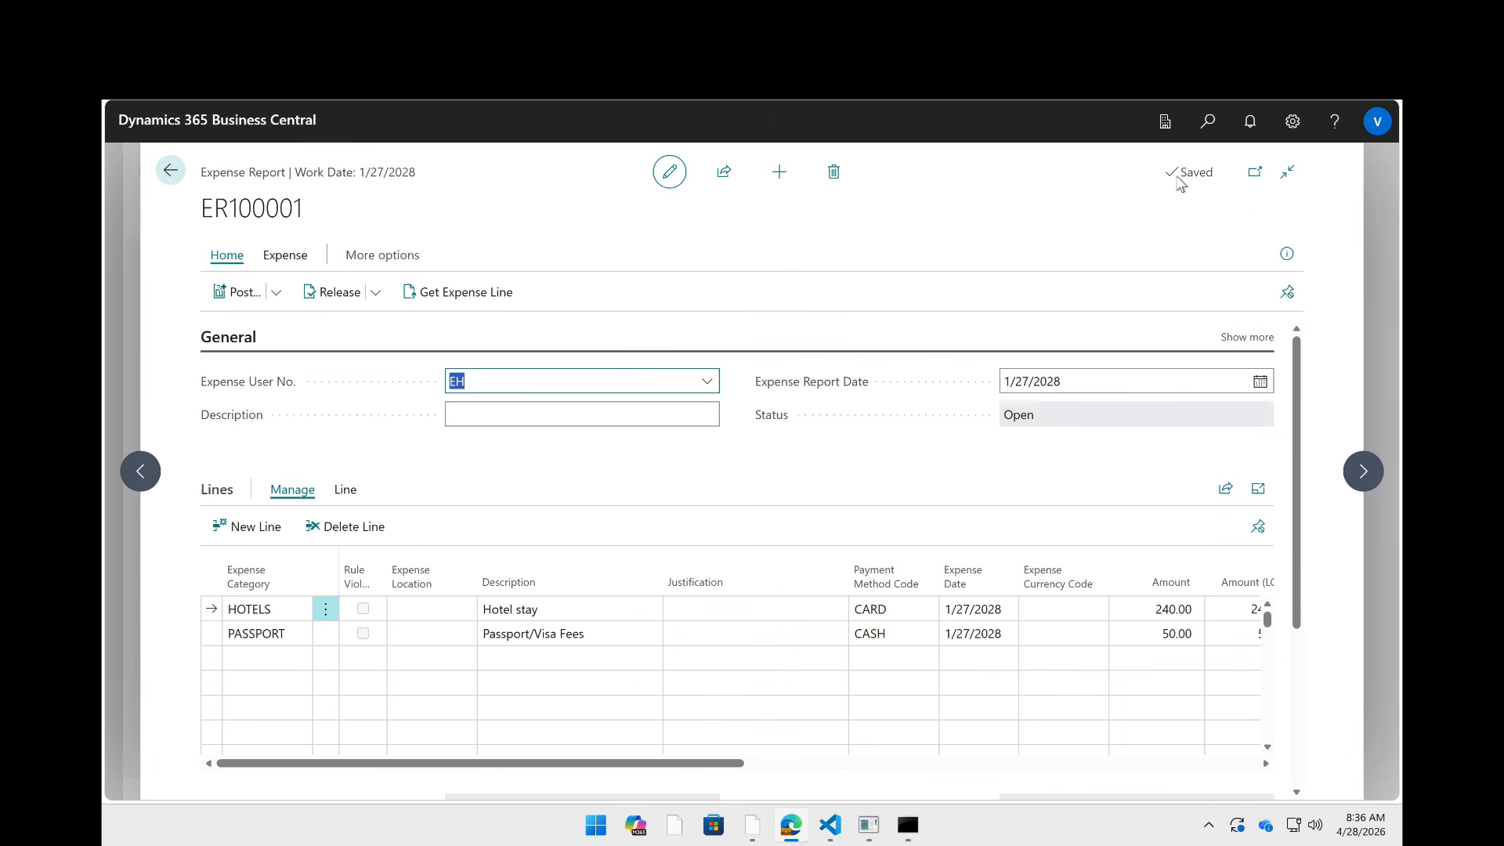
click(1245, 336)
click(687, 411)
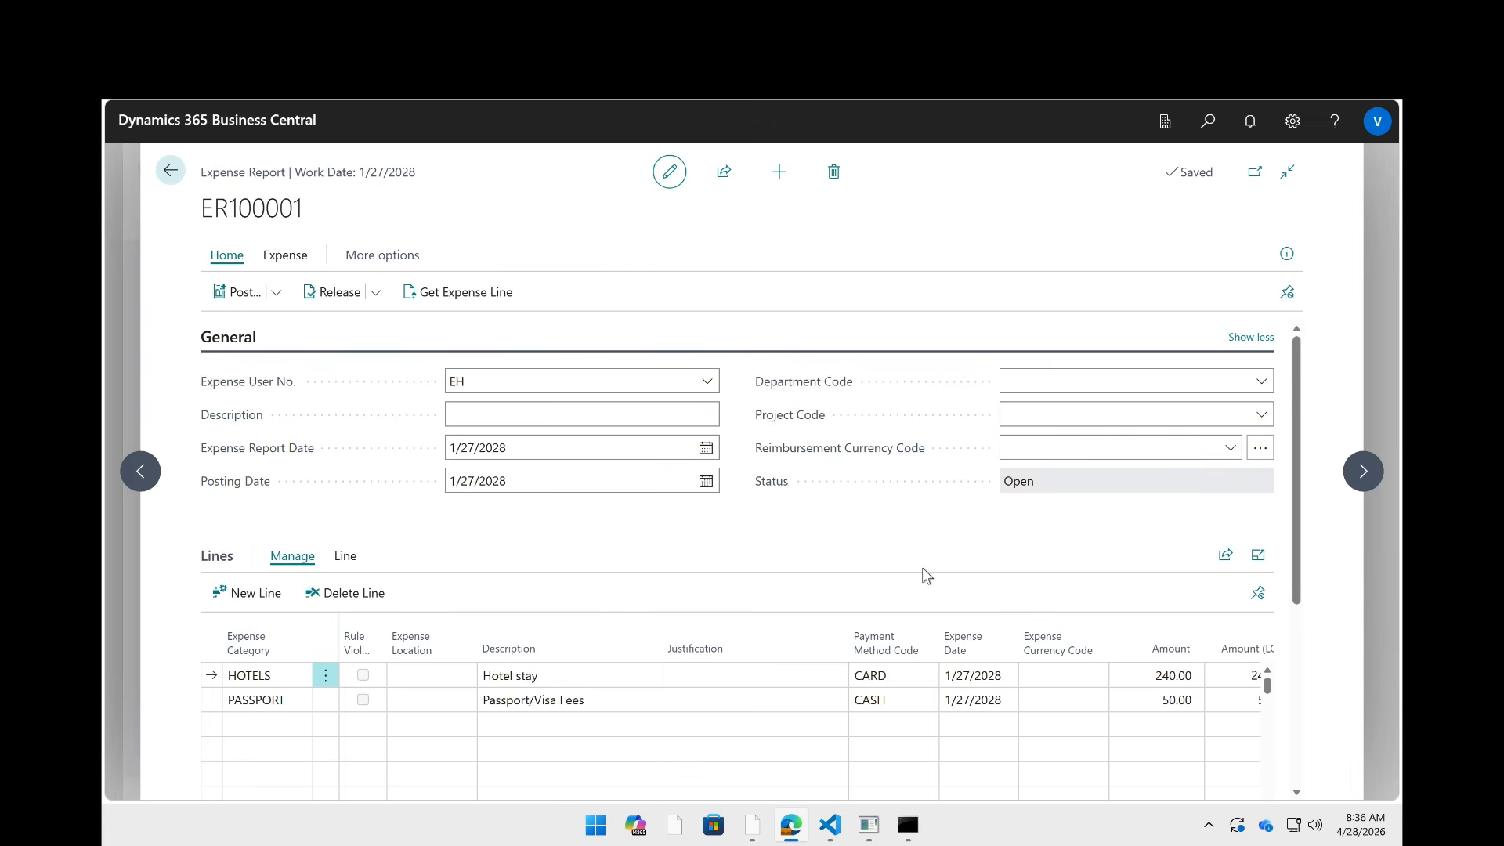
- Examine the report totals and compare the amount, local-currency amount and reimbursable amount of the hotel and passport lines
scroll(922, 569, down, 2)
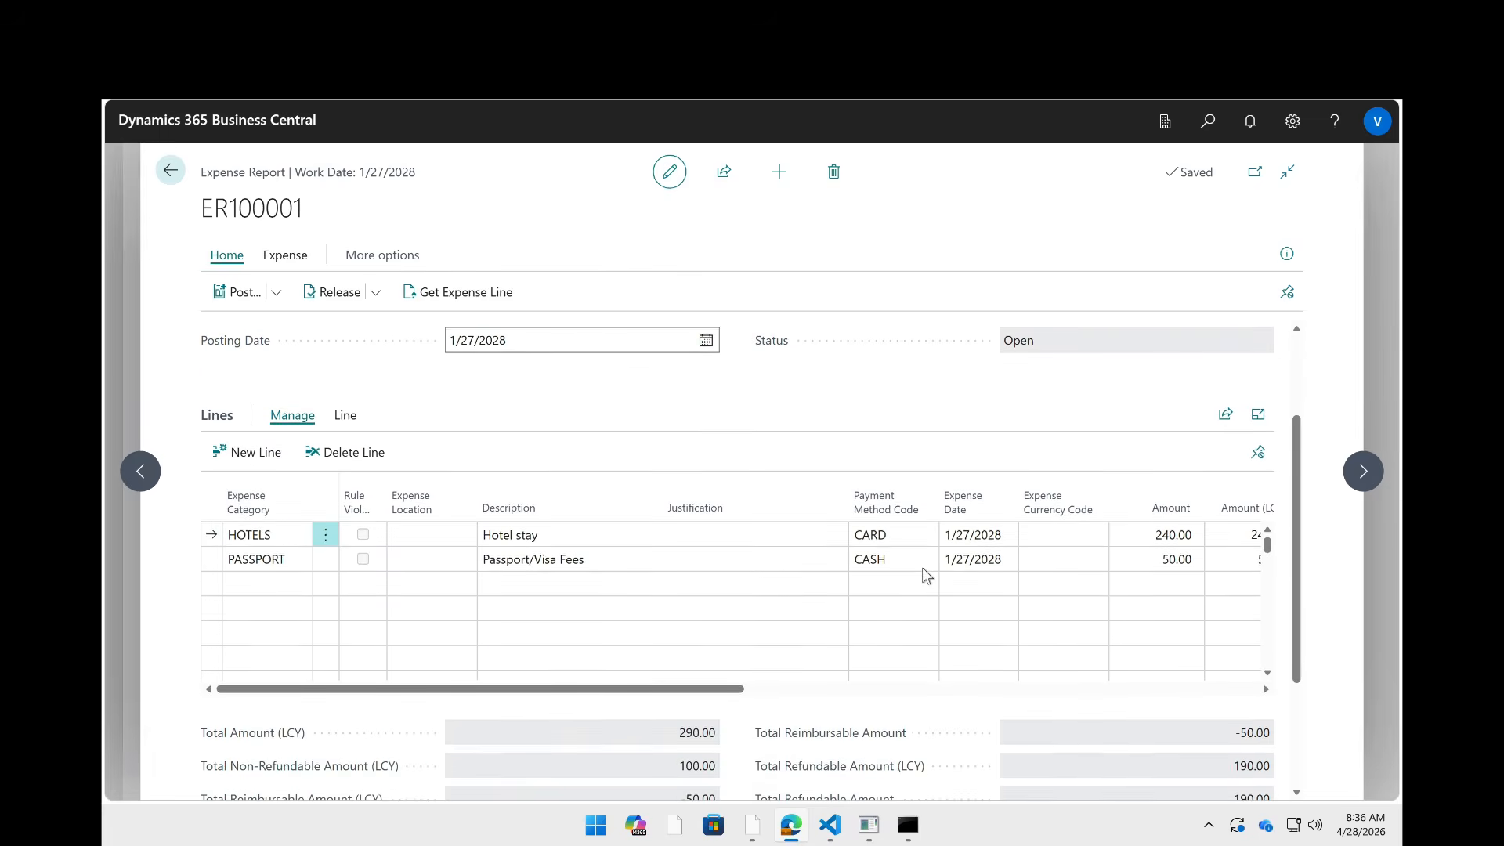
scroll(922, 569, down, 1)
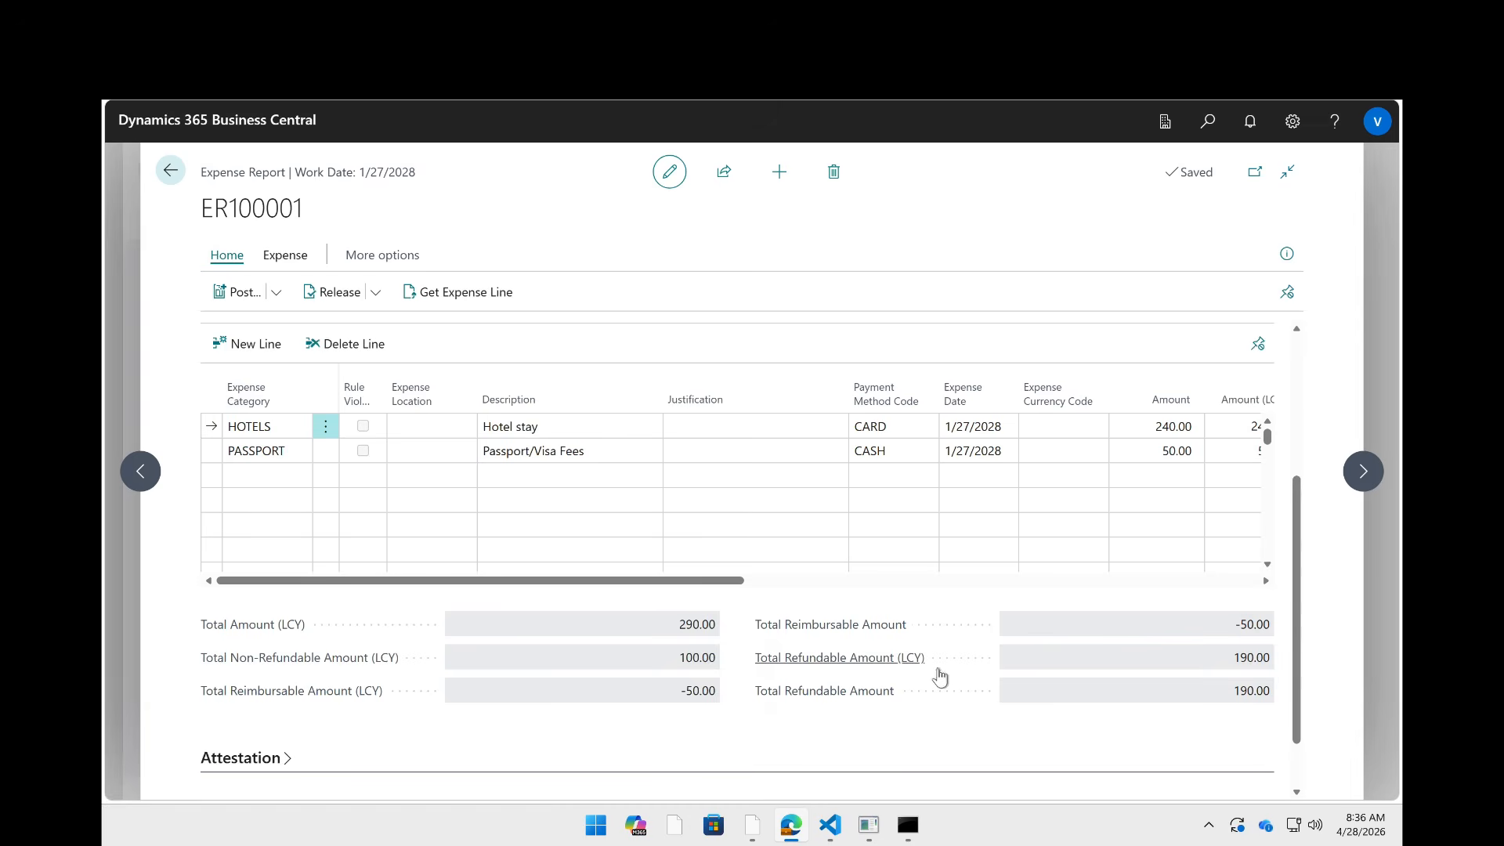
scroll(758, 444, right, 1)
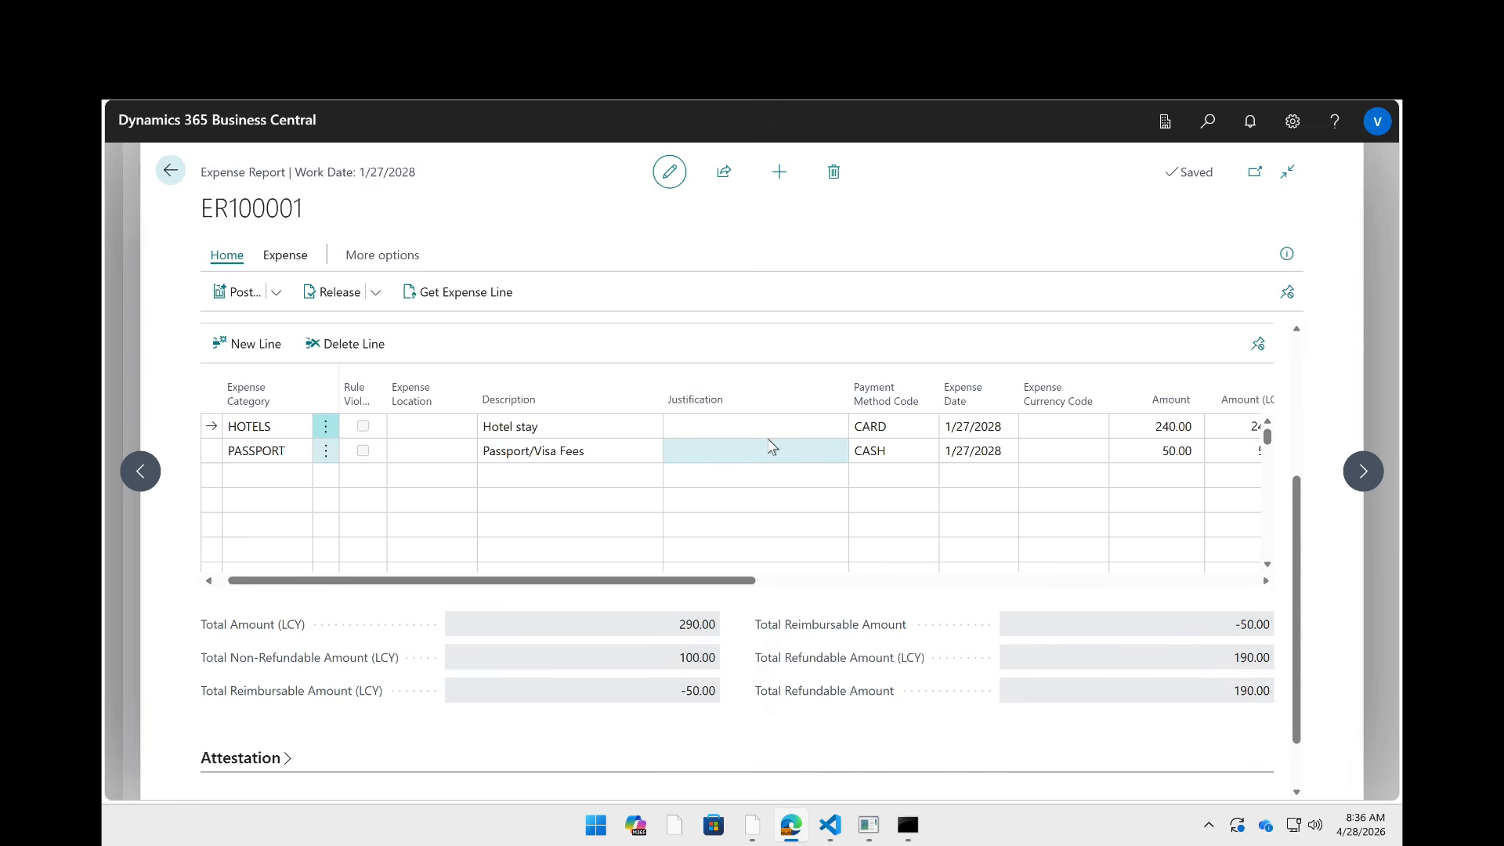
scroll(771, 446, right, 2)
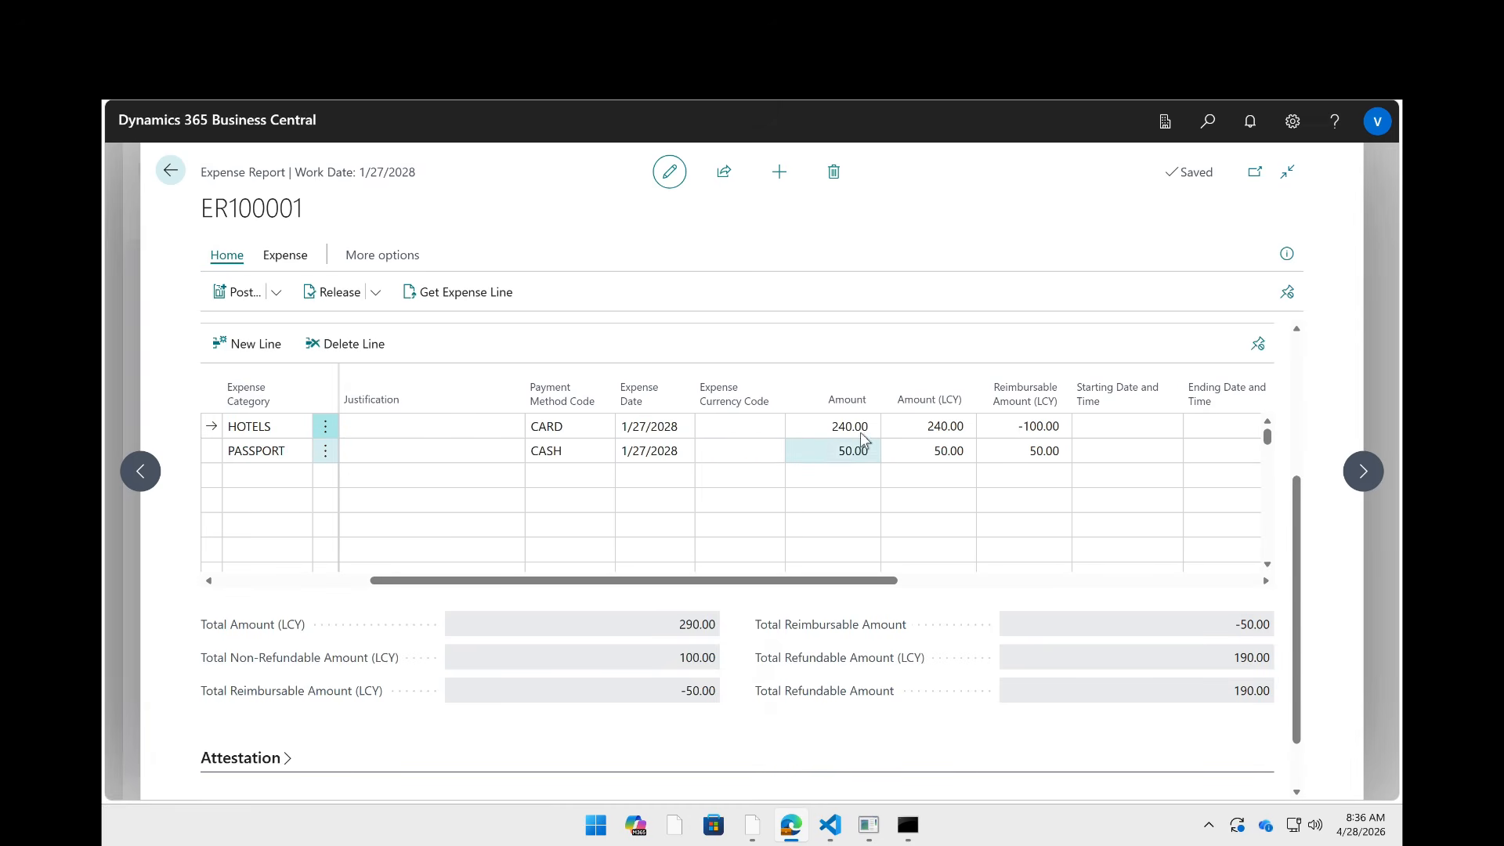
click(844, 431)
click(936, 445)
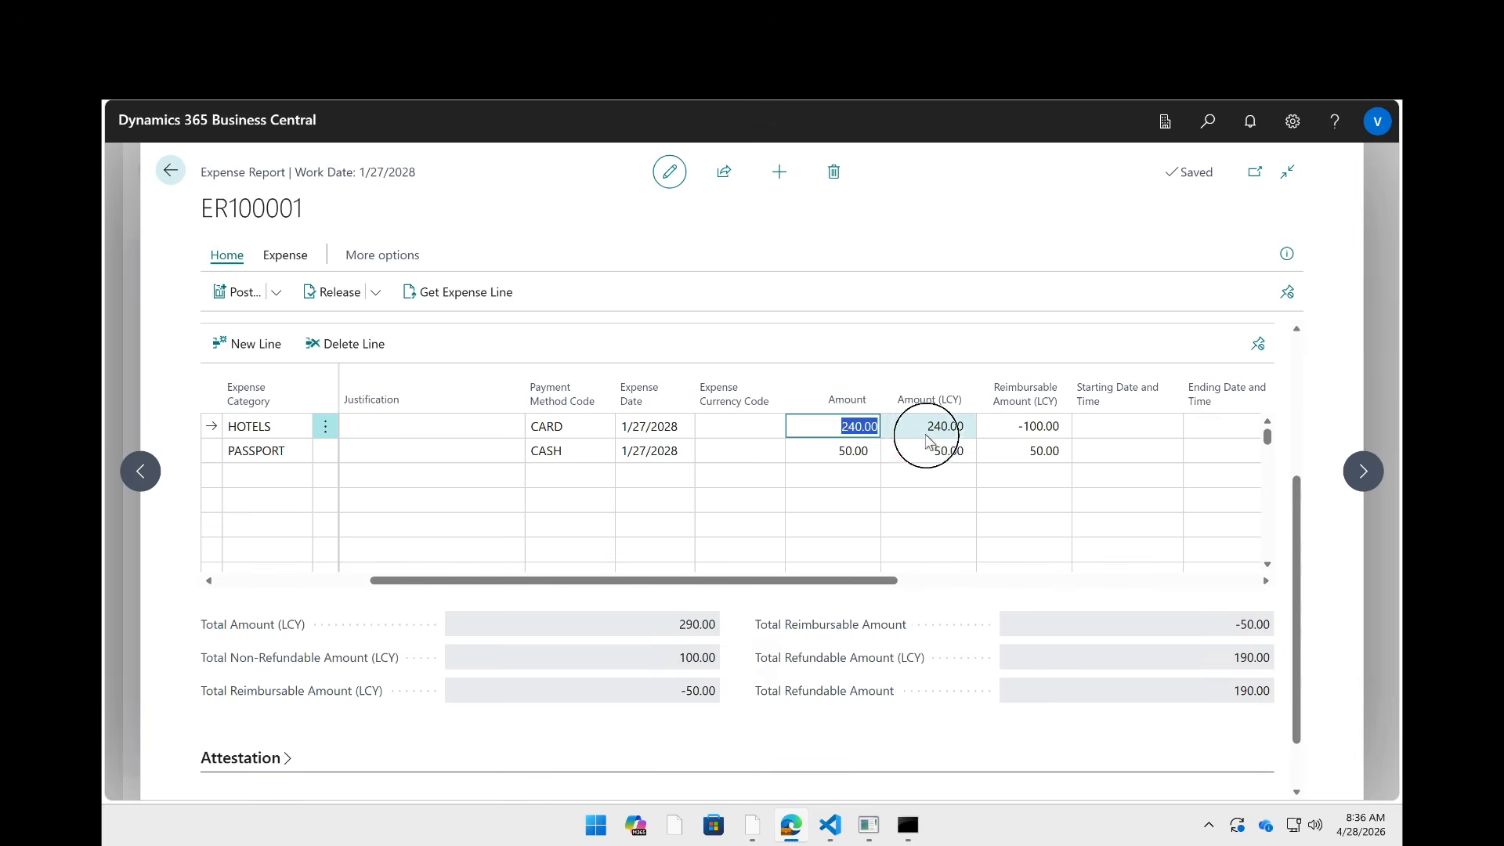
click(1023, 436)
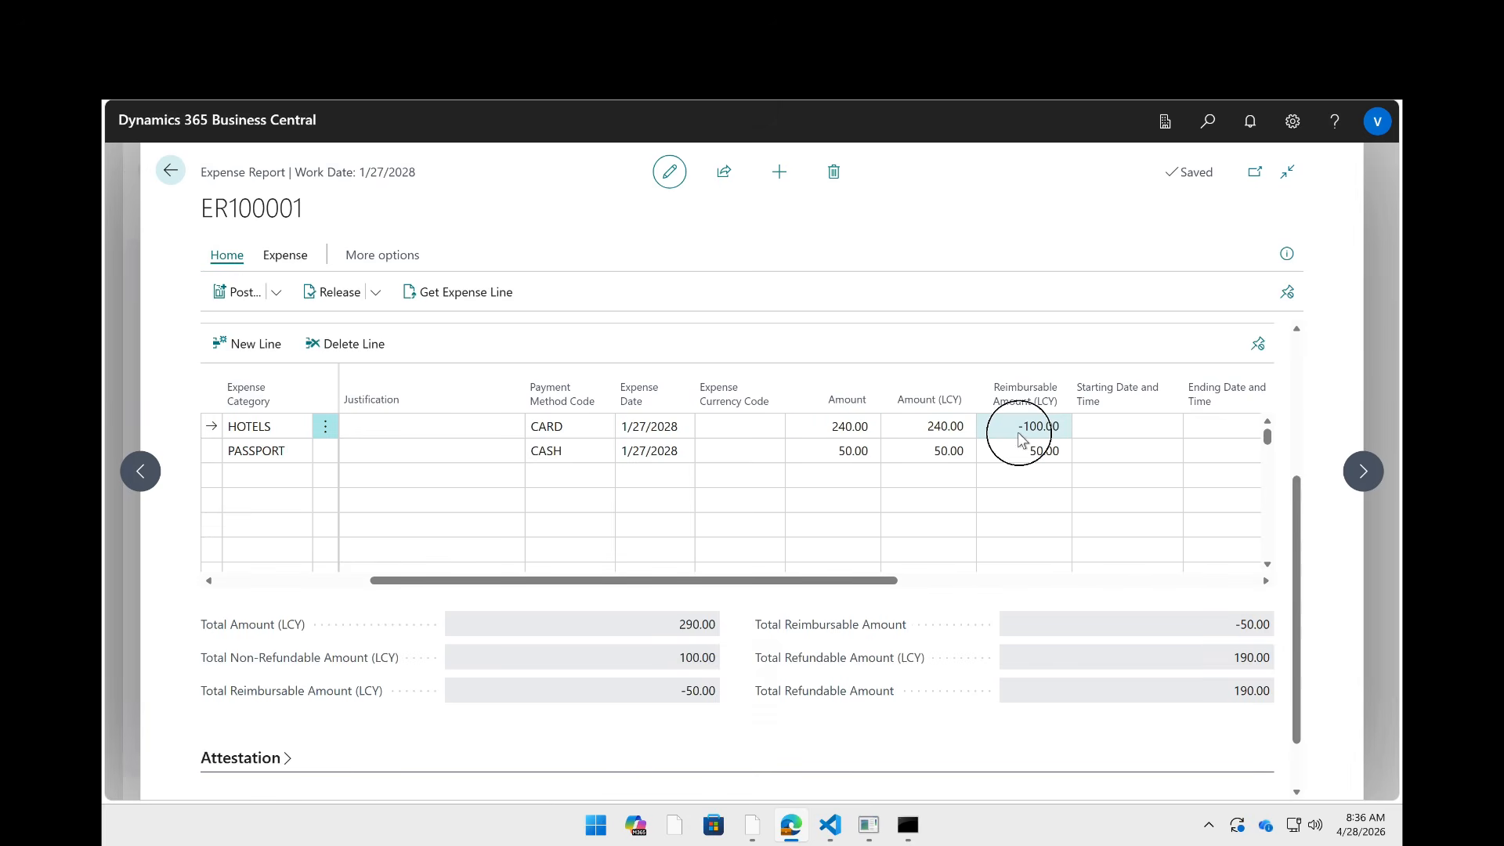
click(1048, 452)
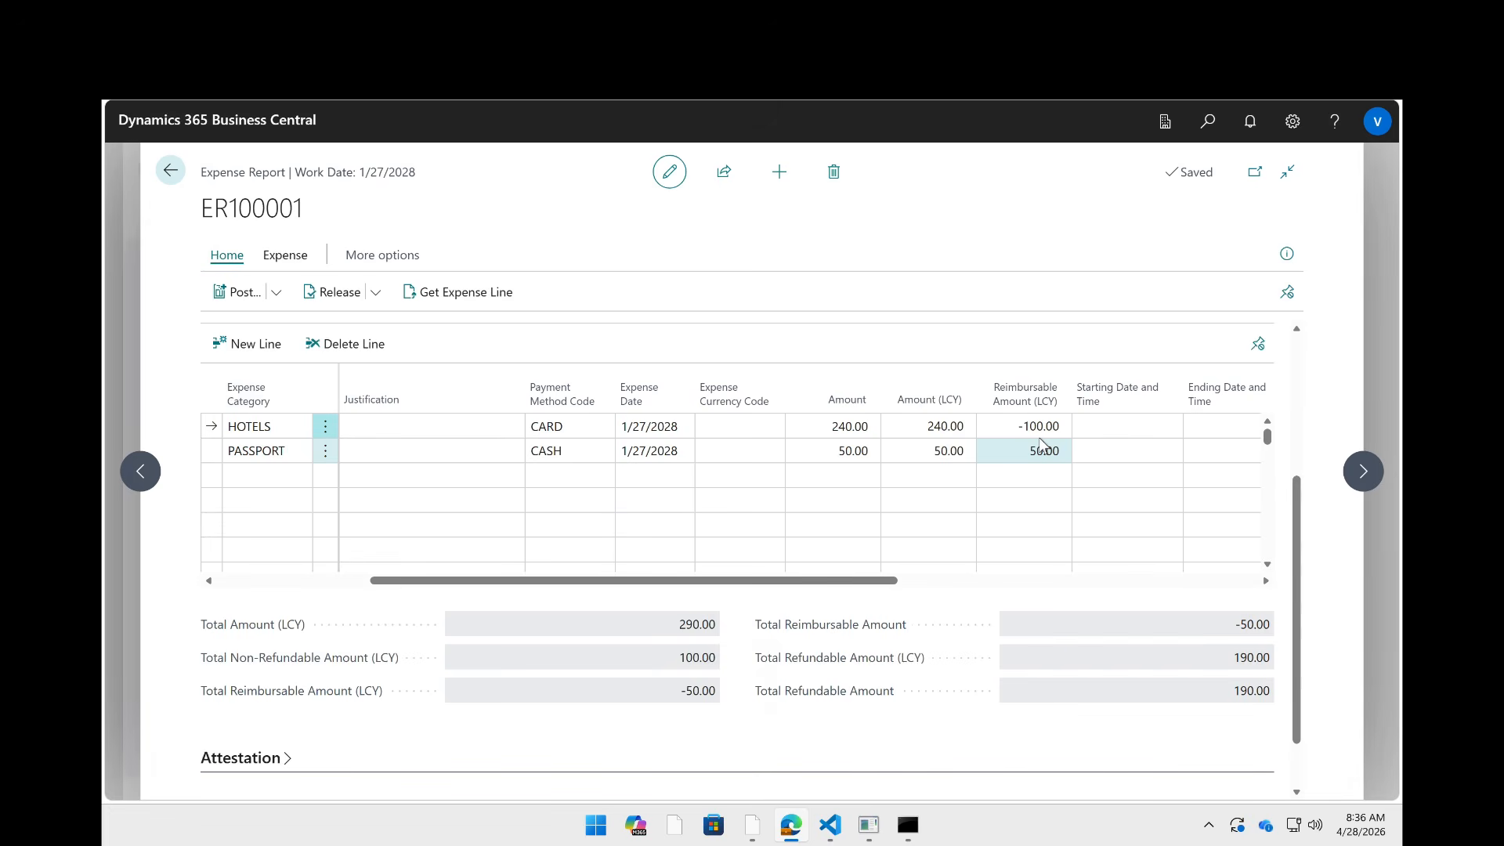
click(860, 447)
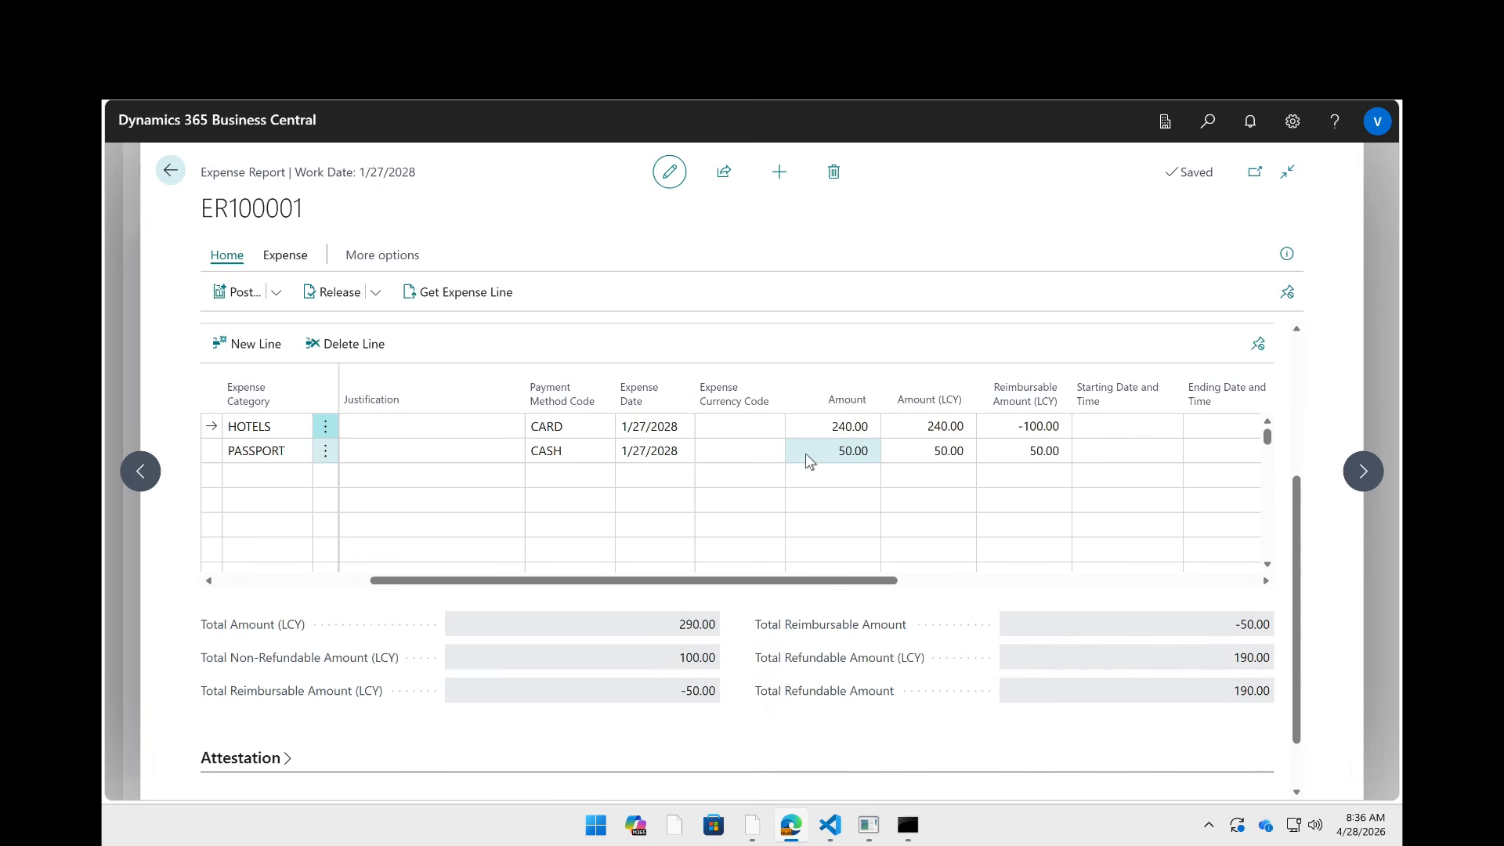
click(1018, 450)
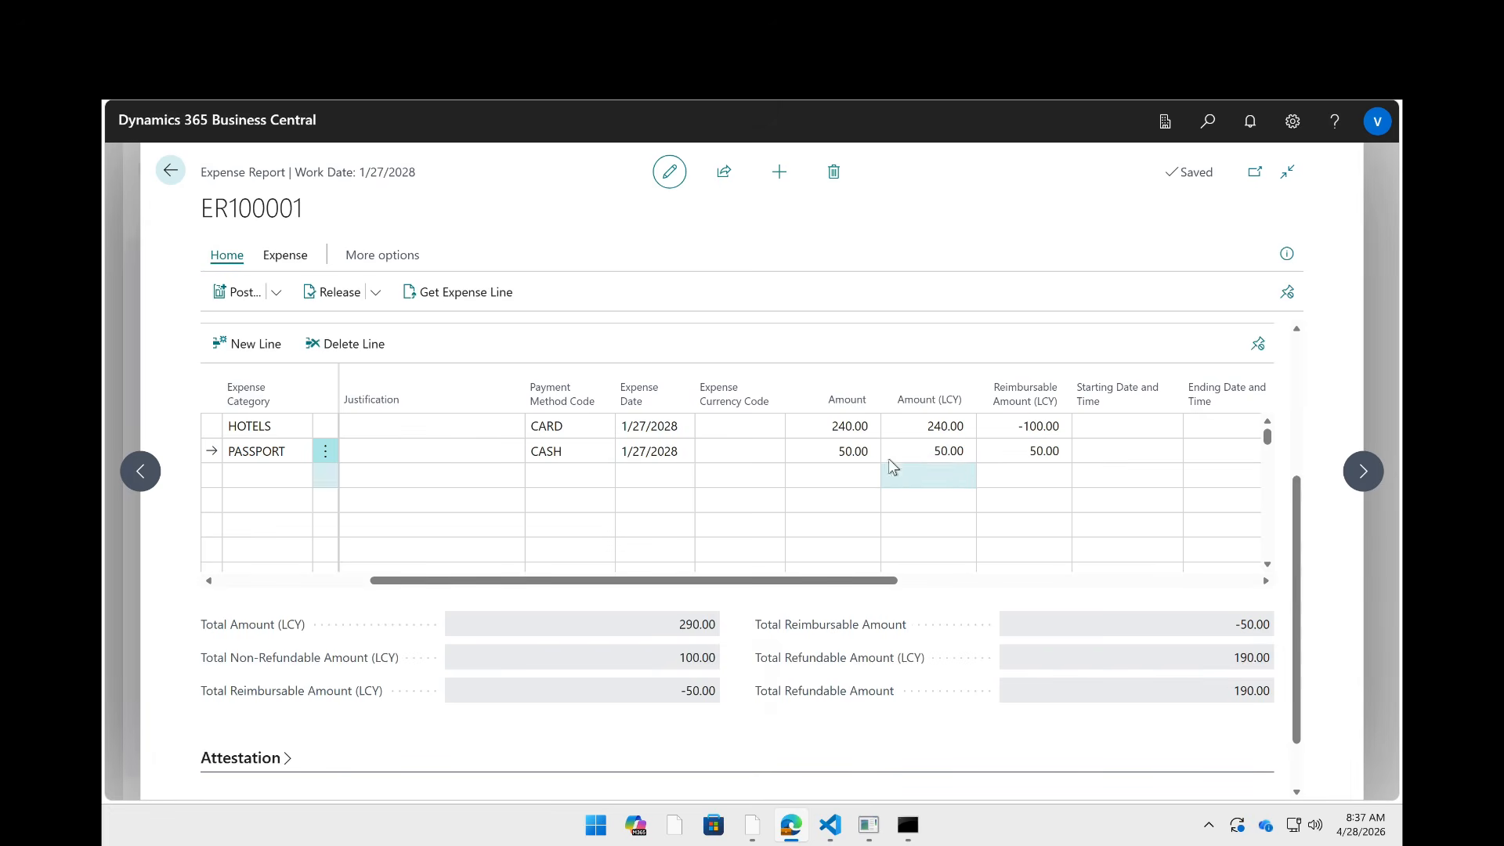
click(828, 429)
click(828, 451)
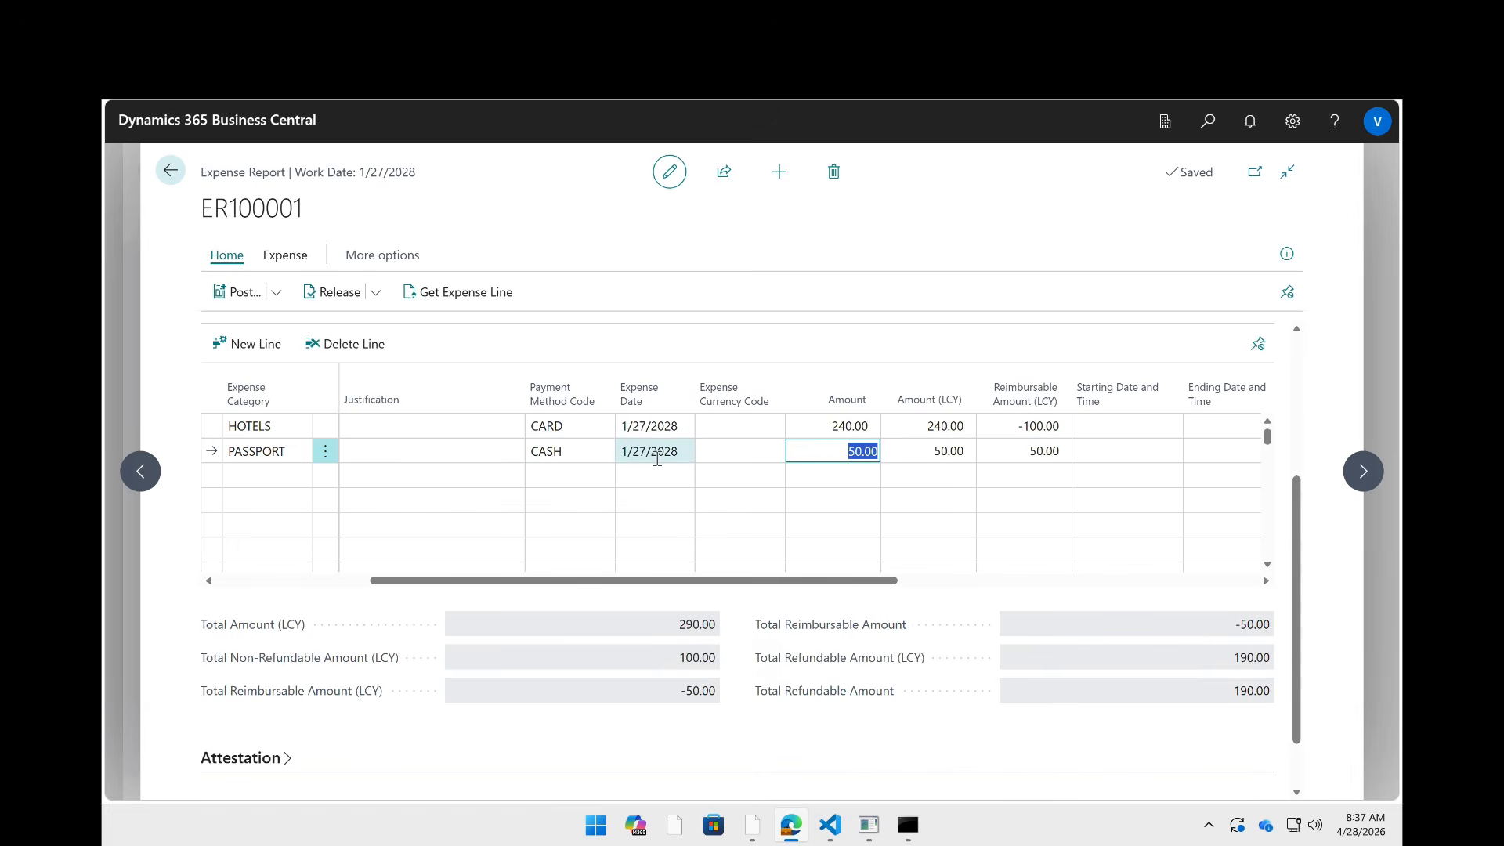
- Review the posting options and the Expense actions available for the report
scroll(656, 460, up, 3)
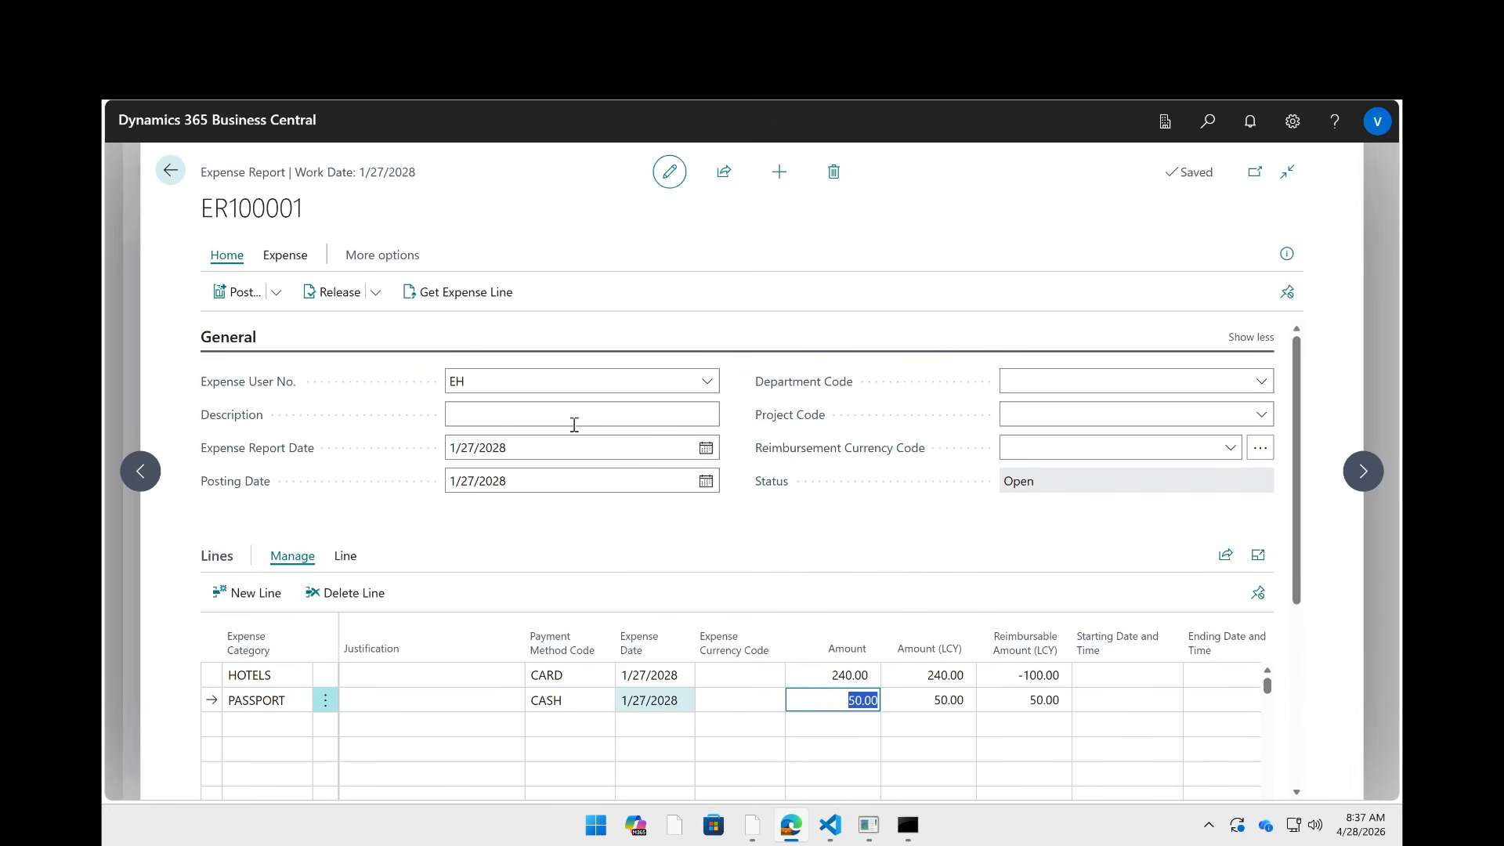
click(277, 291)
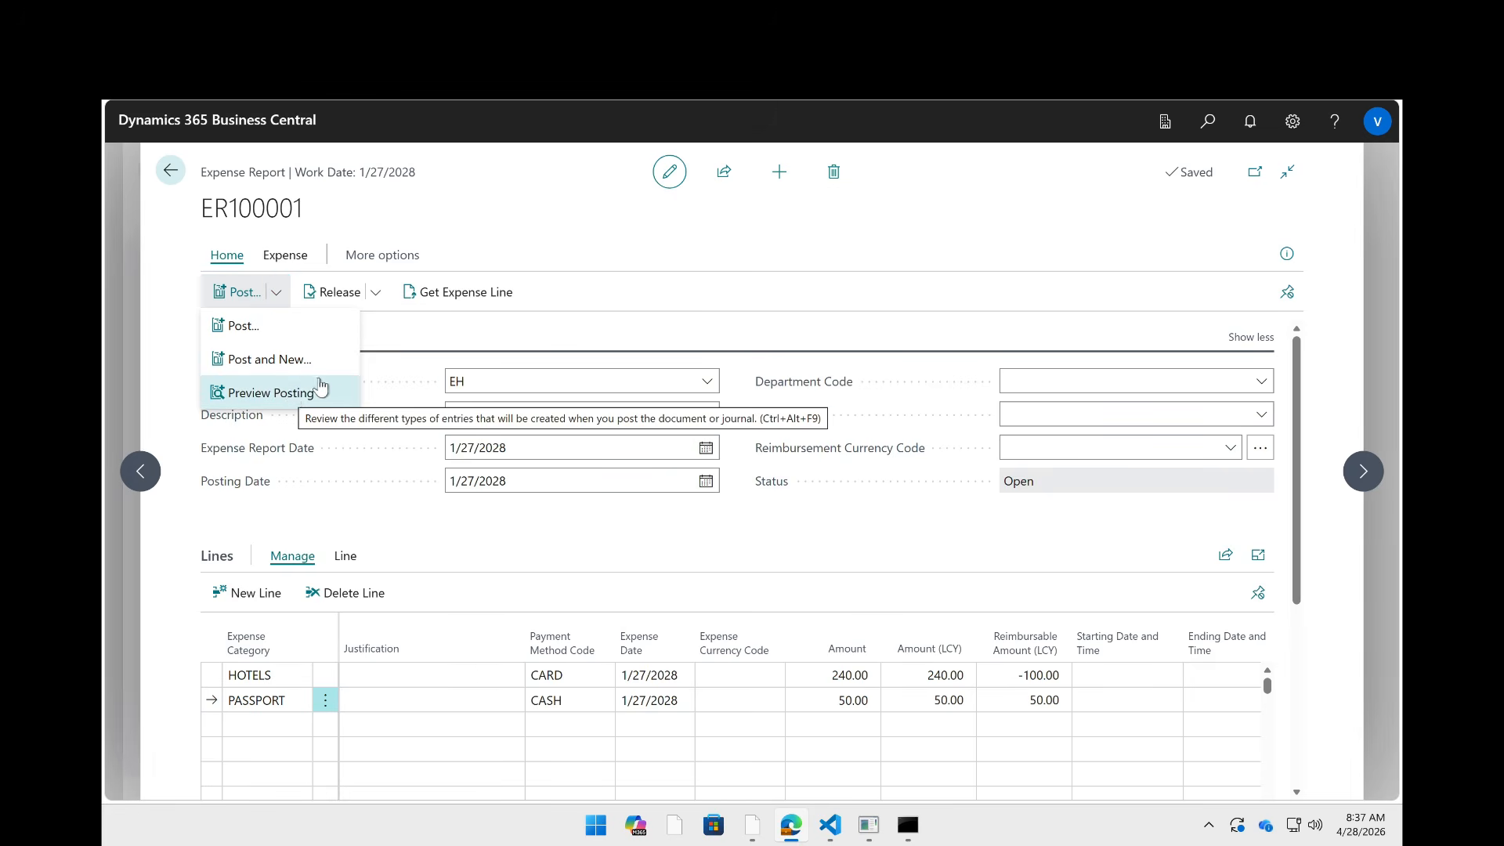
click(285, 262)
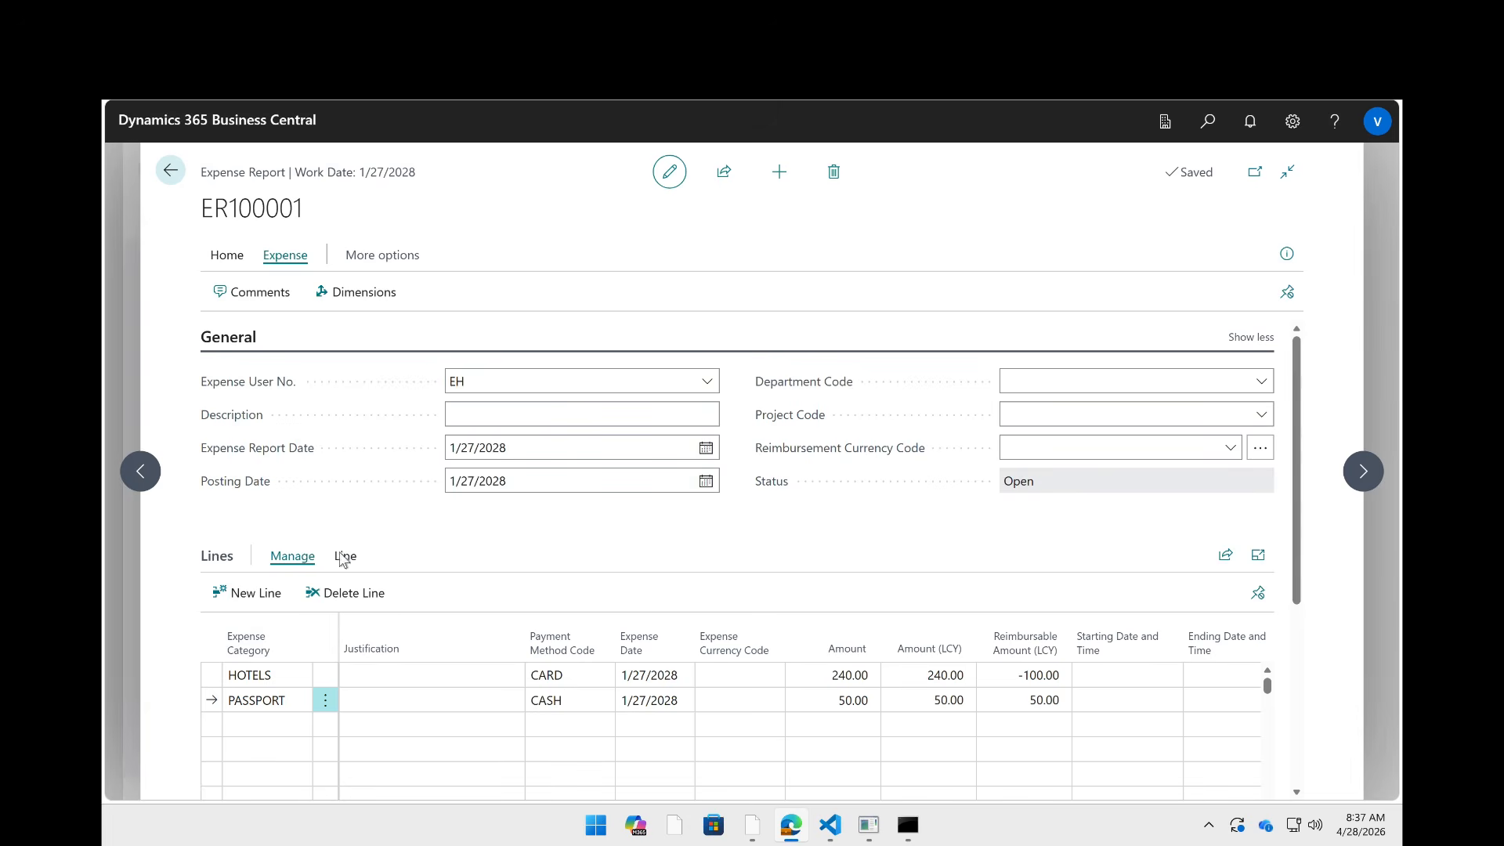
- Show the billable information for the HOTELS line, examine its fields and close it
click(426, 674)
click(345, 560)
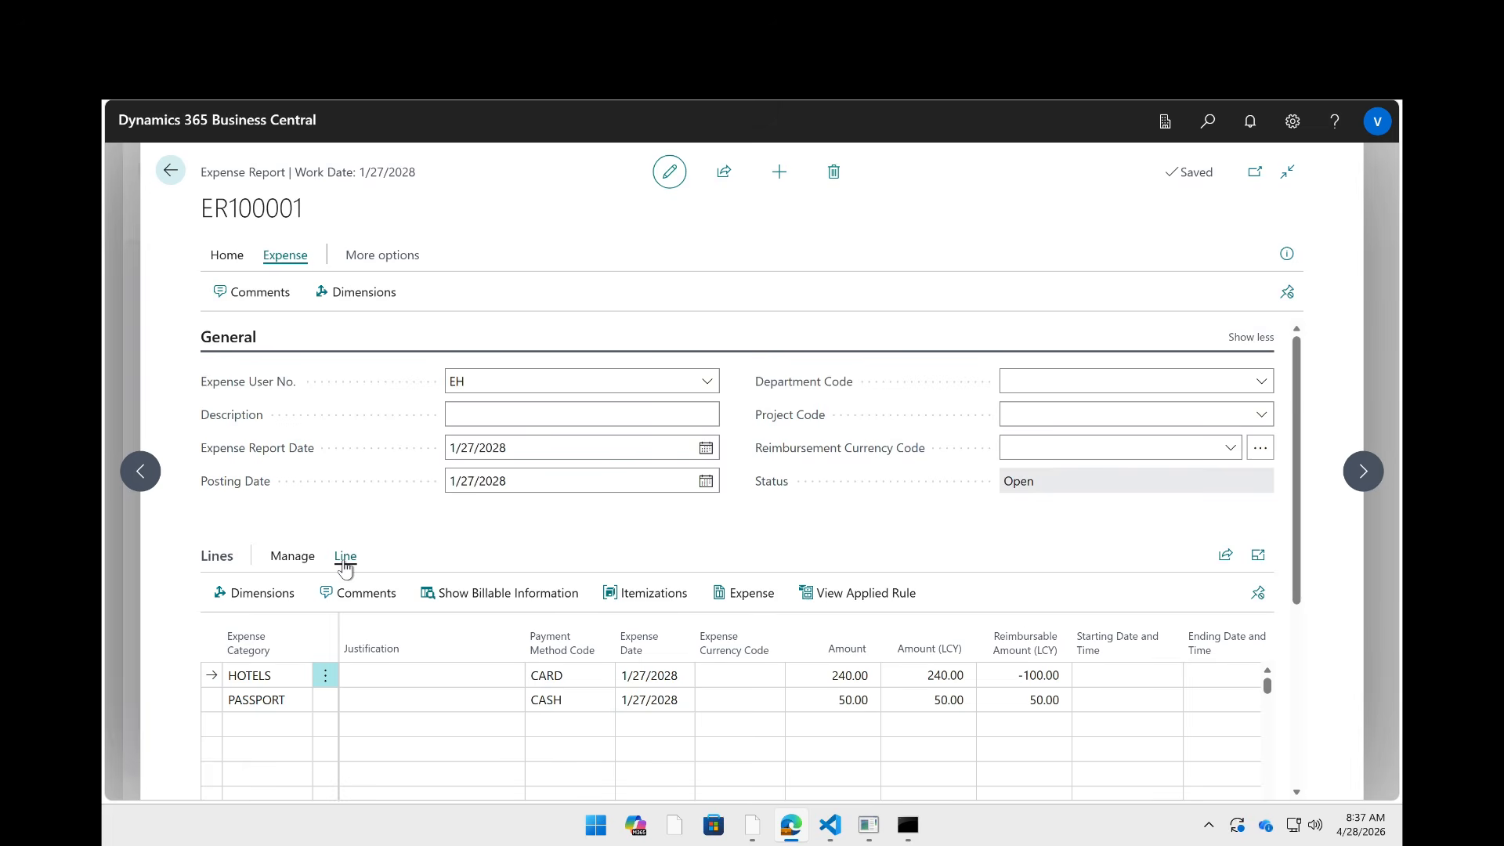
click(459, 597)
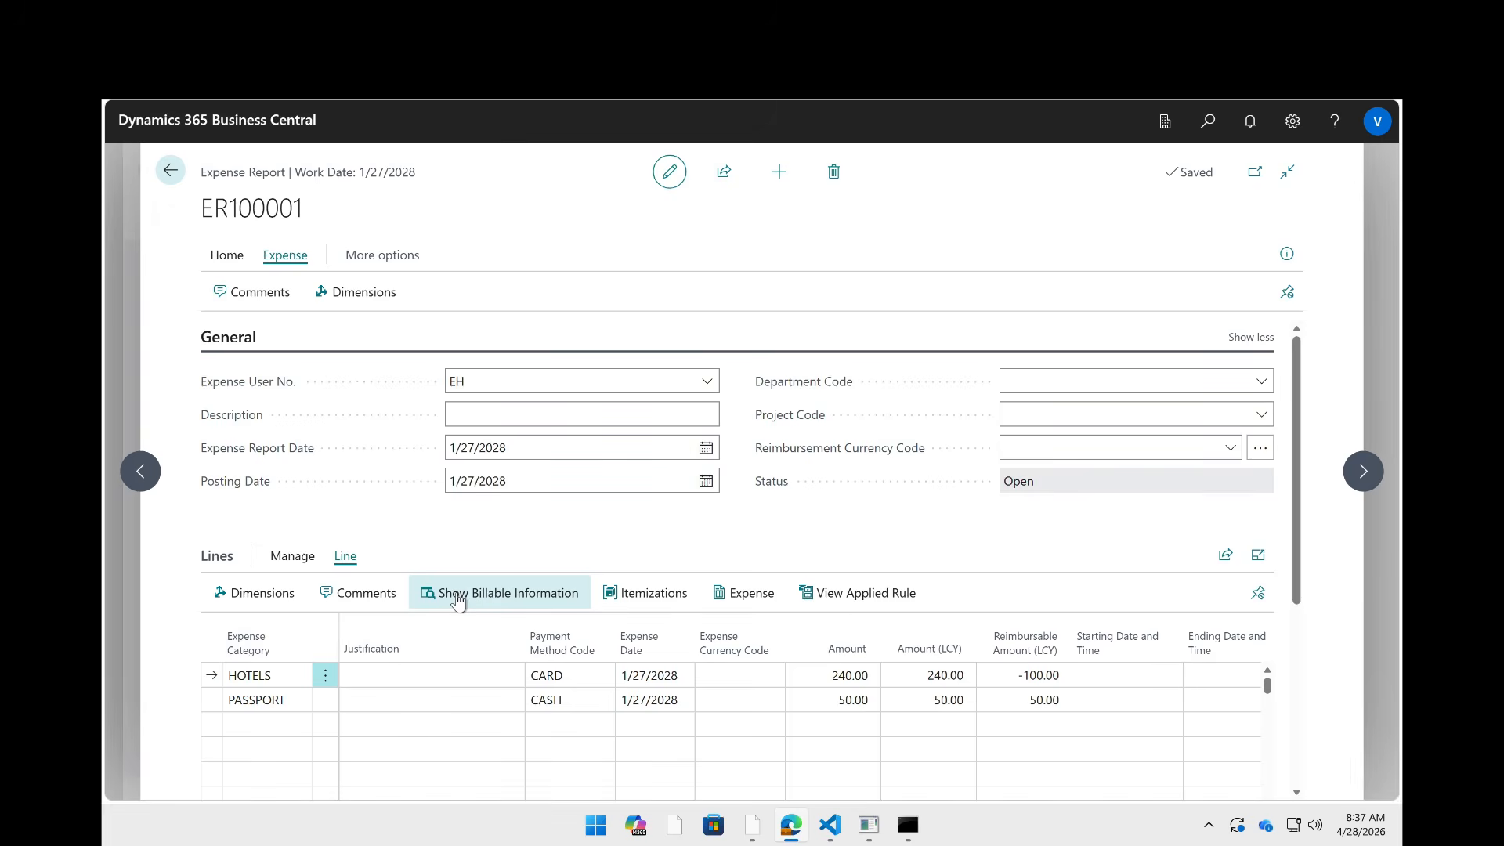
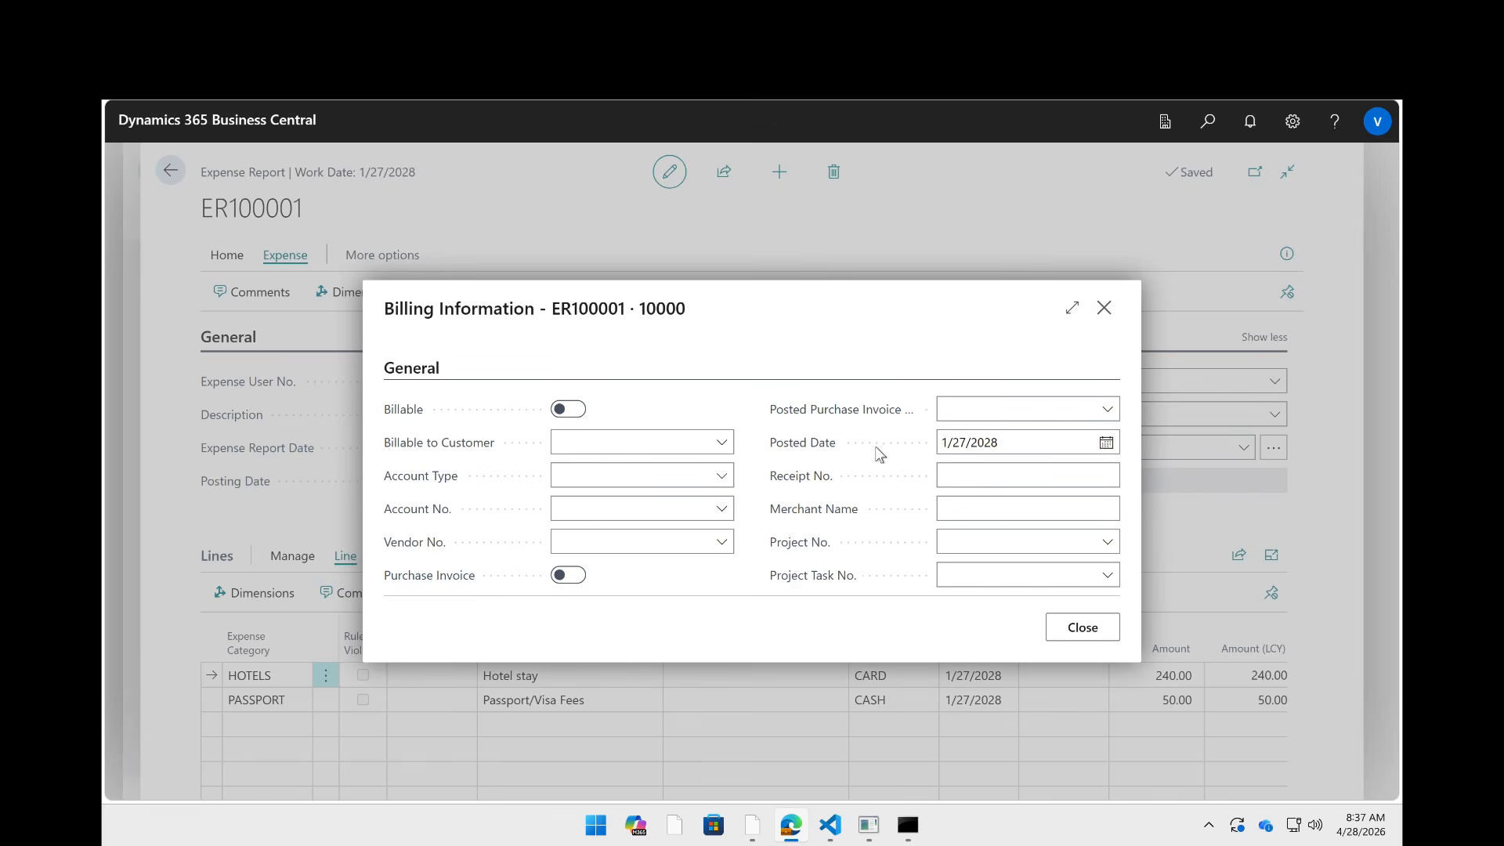
click(1022, 403)
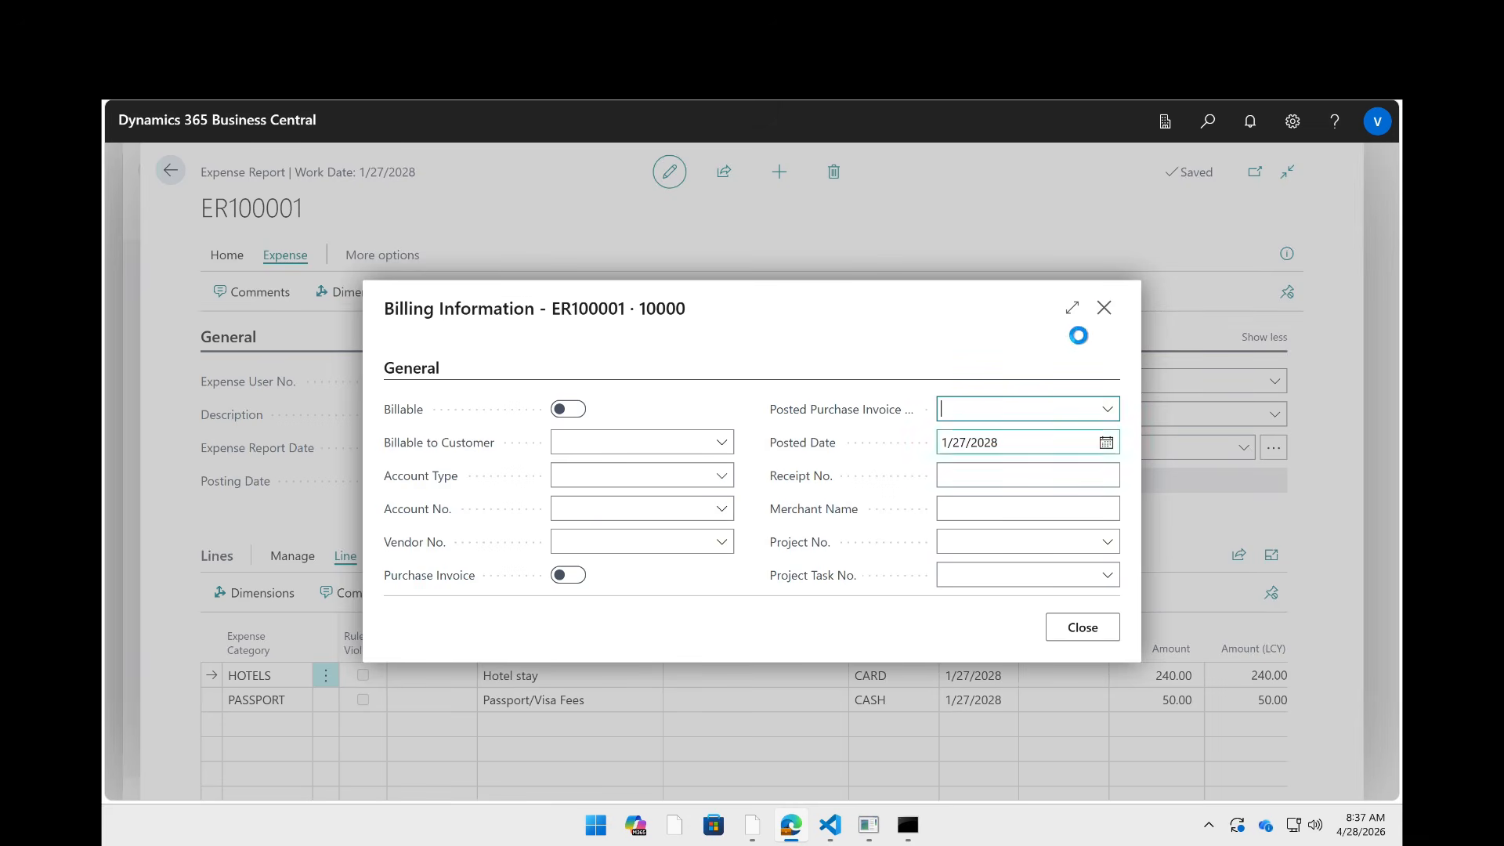
click(1104, 310)
click(1104, 312)
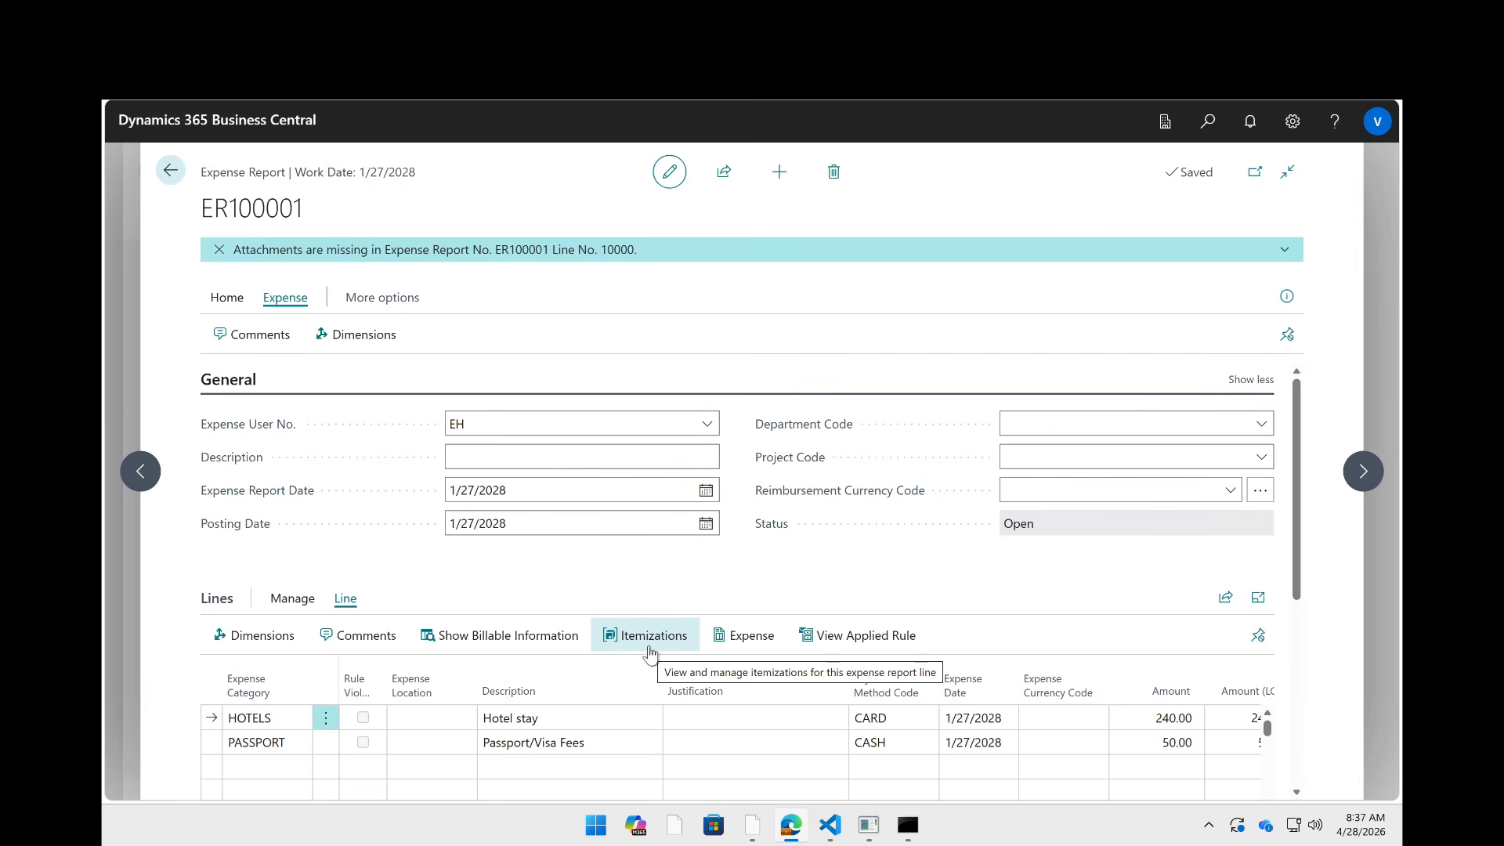
- Open the itemizations of the HOTELS line
click(649, 650)
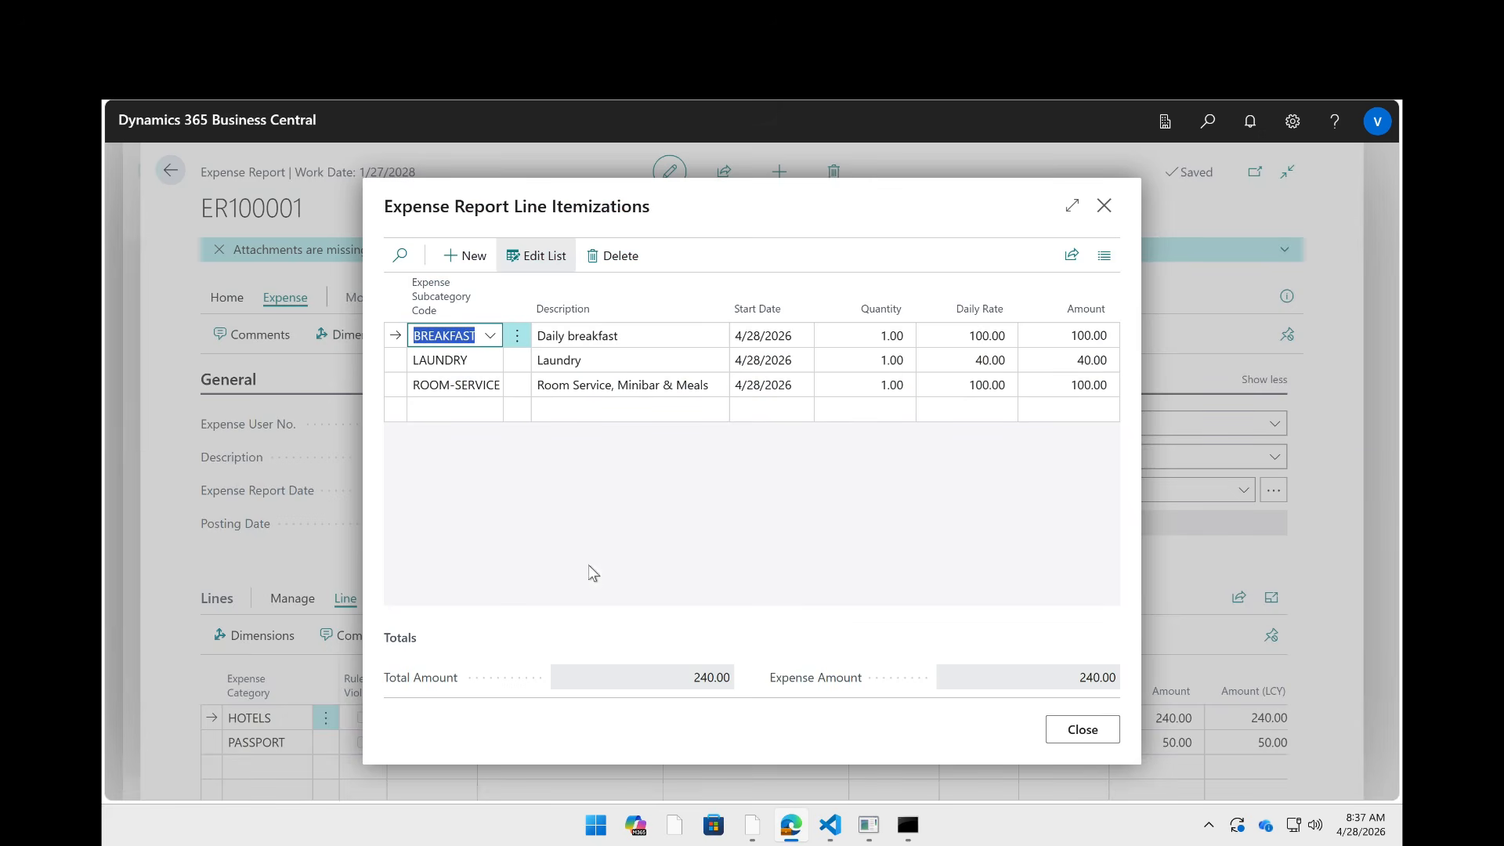
- Add a DEPOSIT itemization to the hotel expense with start date 4/28/2026 and a daily rate of 200
click(446, 413)
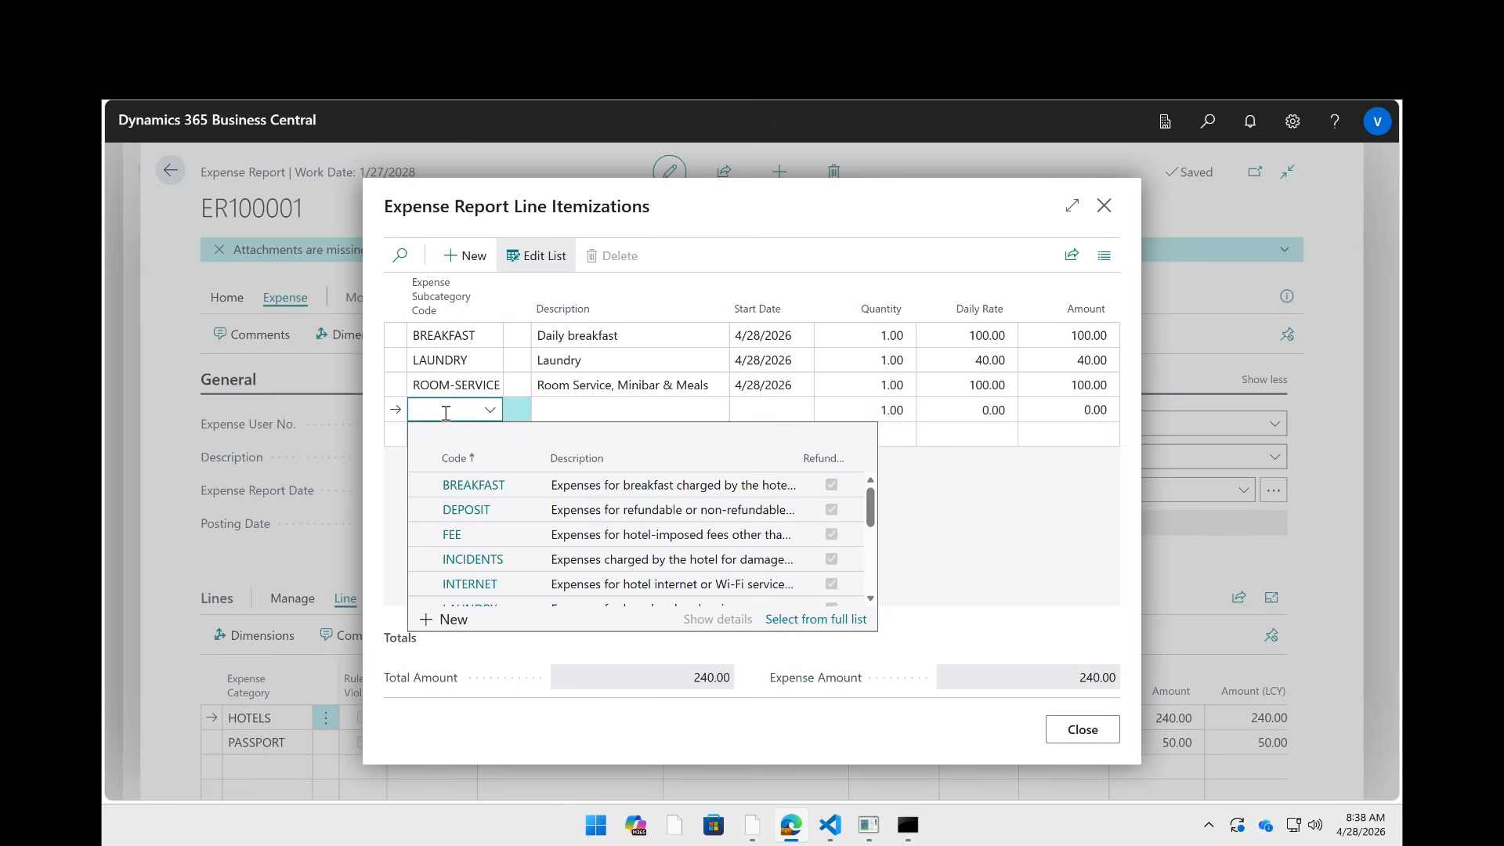
key(Down)
key(Down)
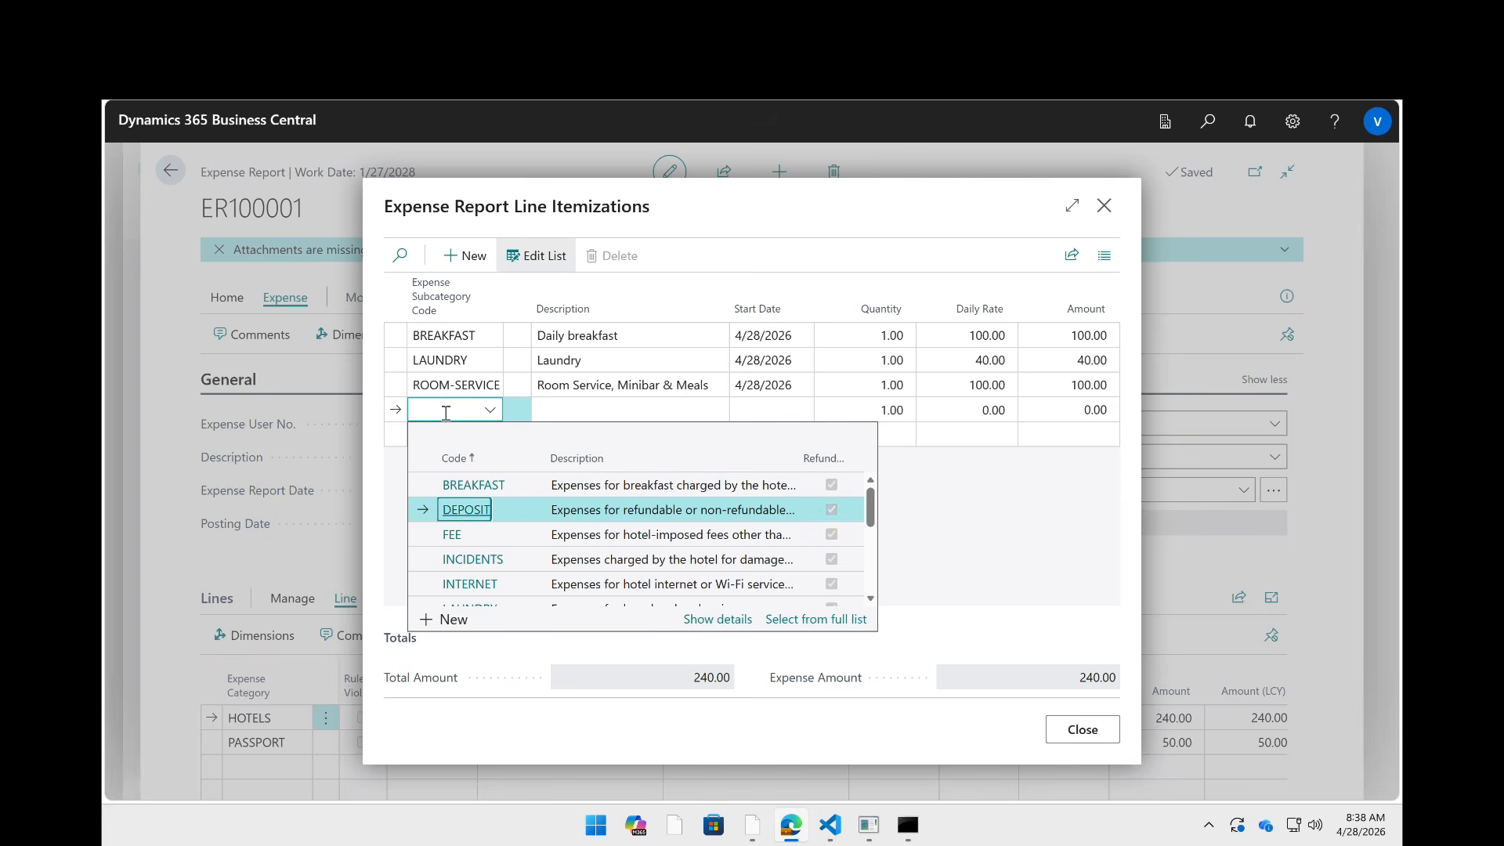
key(Tab)
key(Tab)
text(t)
key(Tab)
key(Tab)
text(200)
key(Return)
click(445, 413)
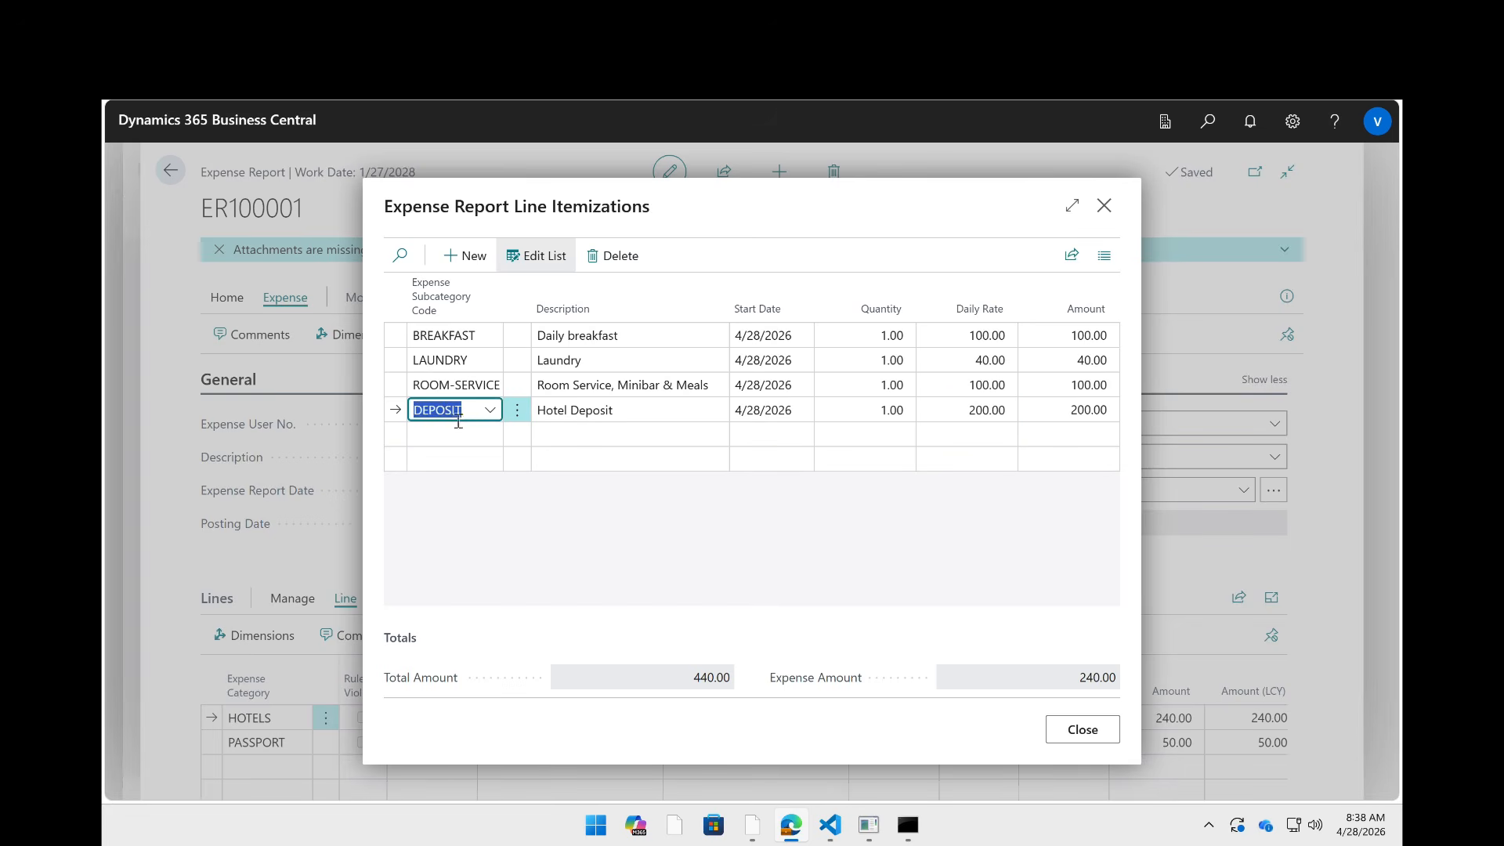
- Close the itemizations, acknowledge the total mismatch, and set the HOTELS line's amount to 440
click(1110, 730)
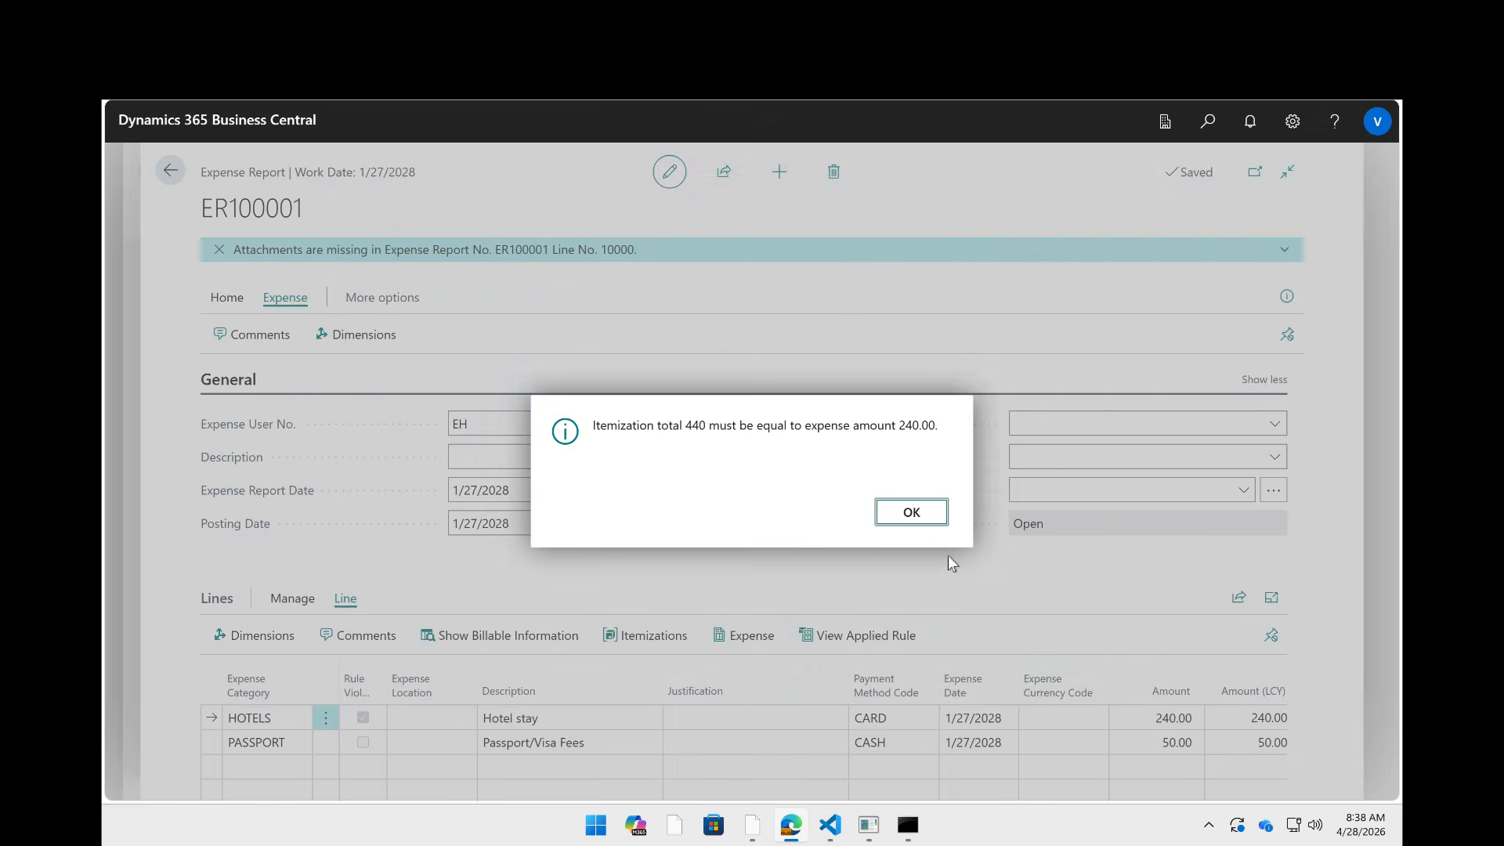
click(916, 511)
click(1112, 717)
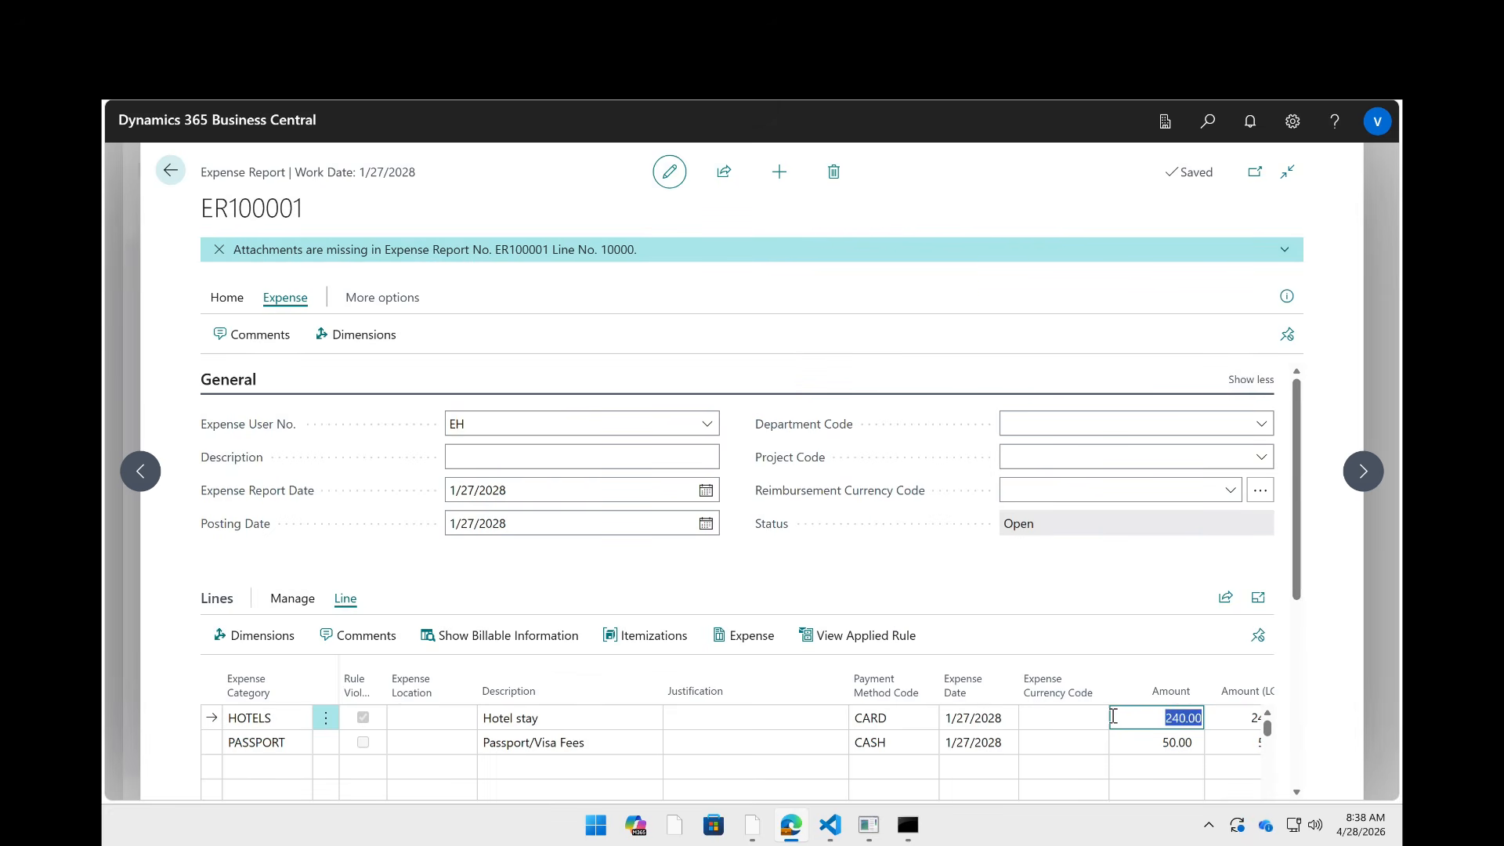
text(440)
key(Tab)
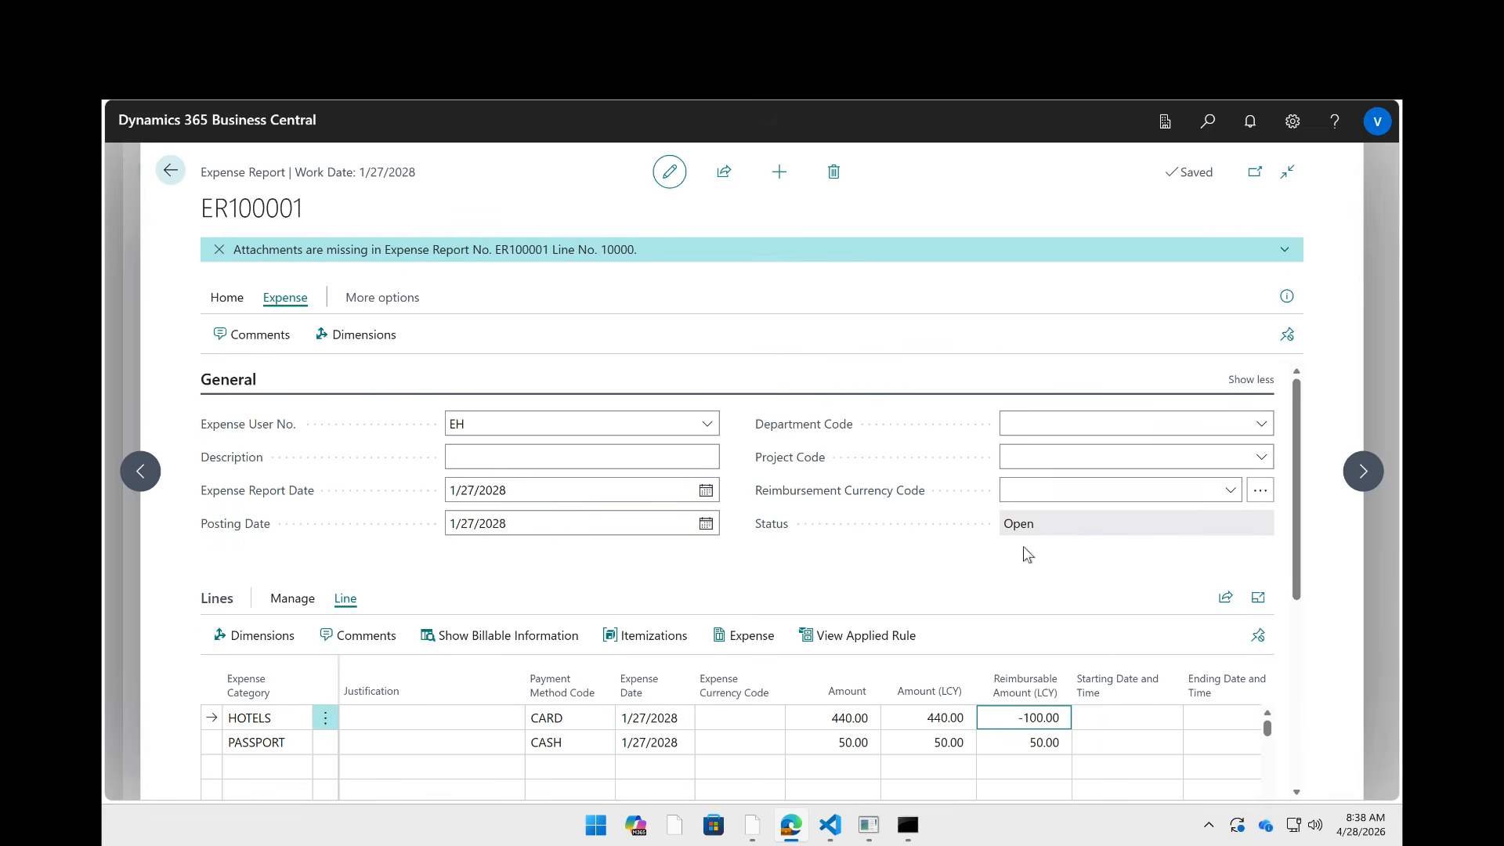
- Compare the amounts and reimbursable amounts of the HOTELS and PASSPORT lines with the expense report totals
scroll(993, 569, down, 4)
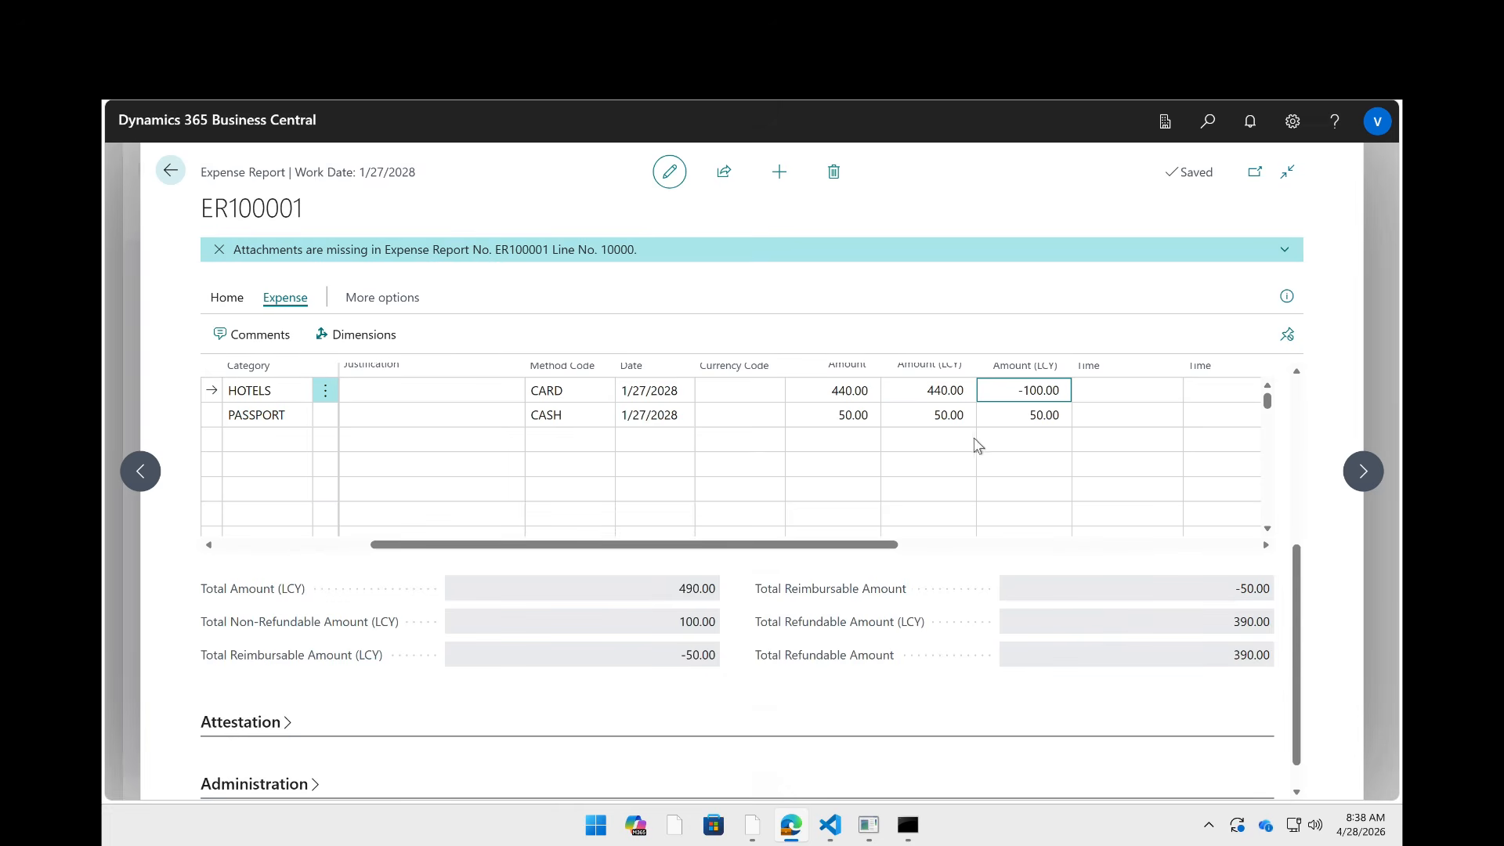
click(933, 392)
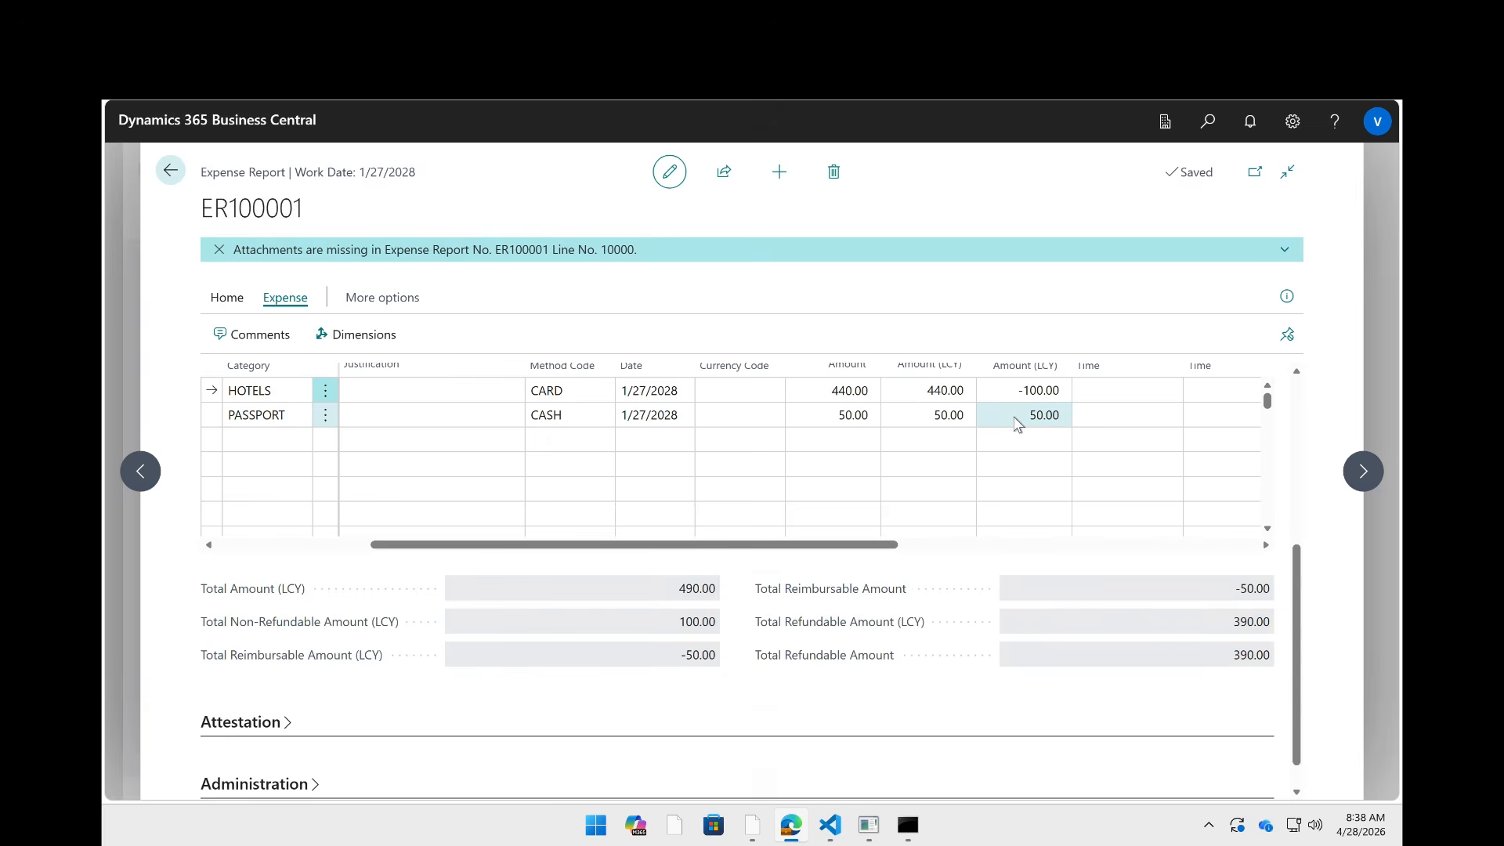
click(1016, 423)
click(836, 425)
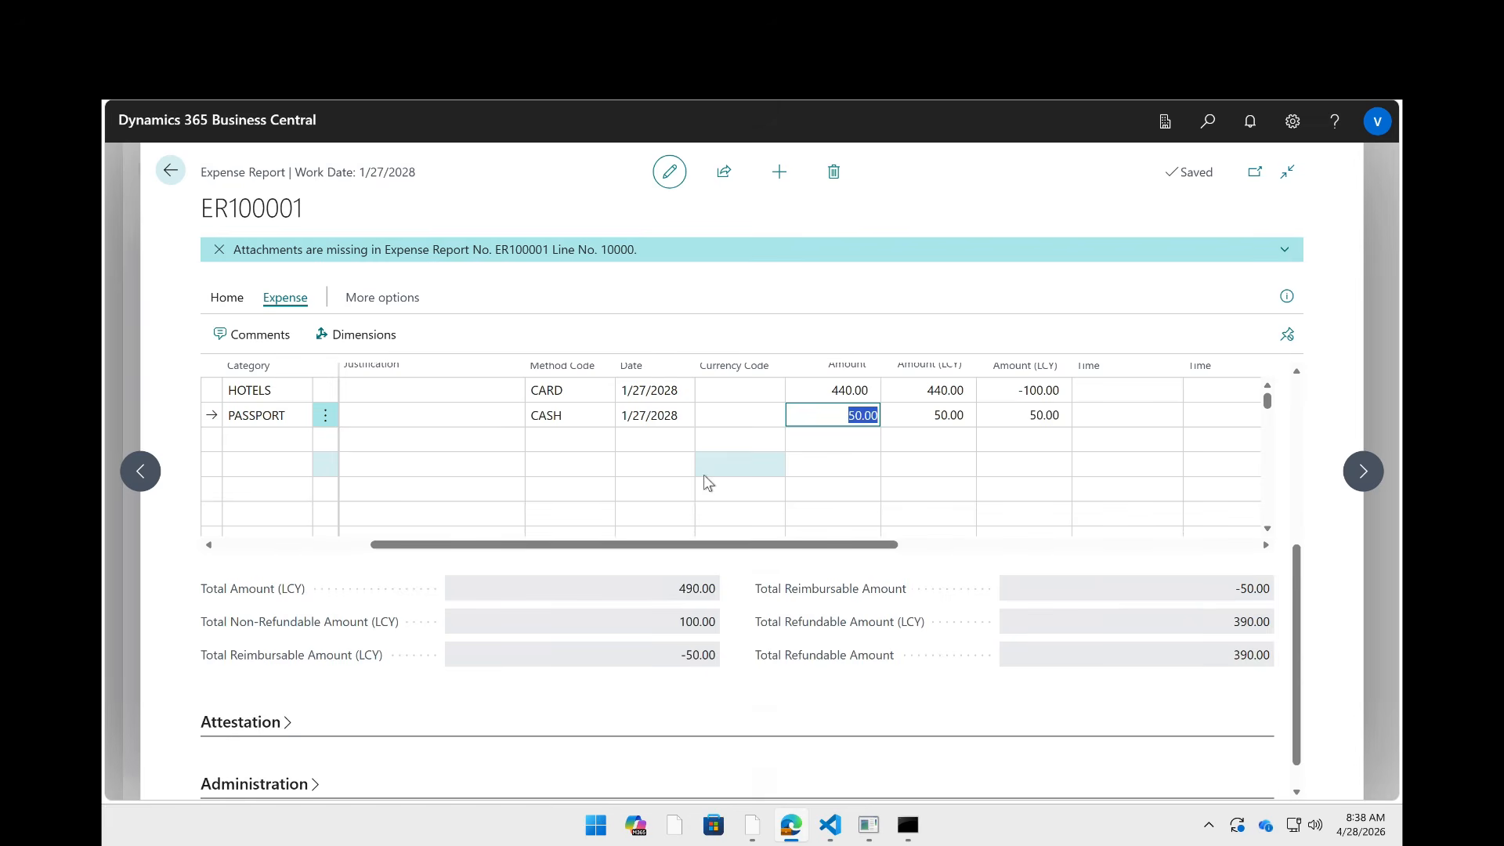
click(1017, 394)
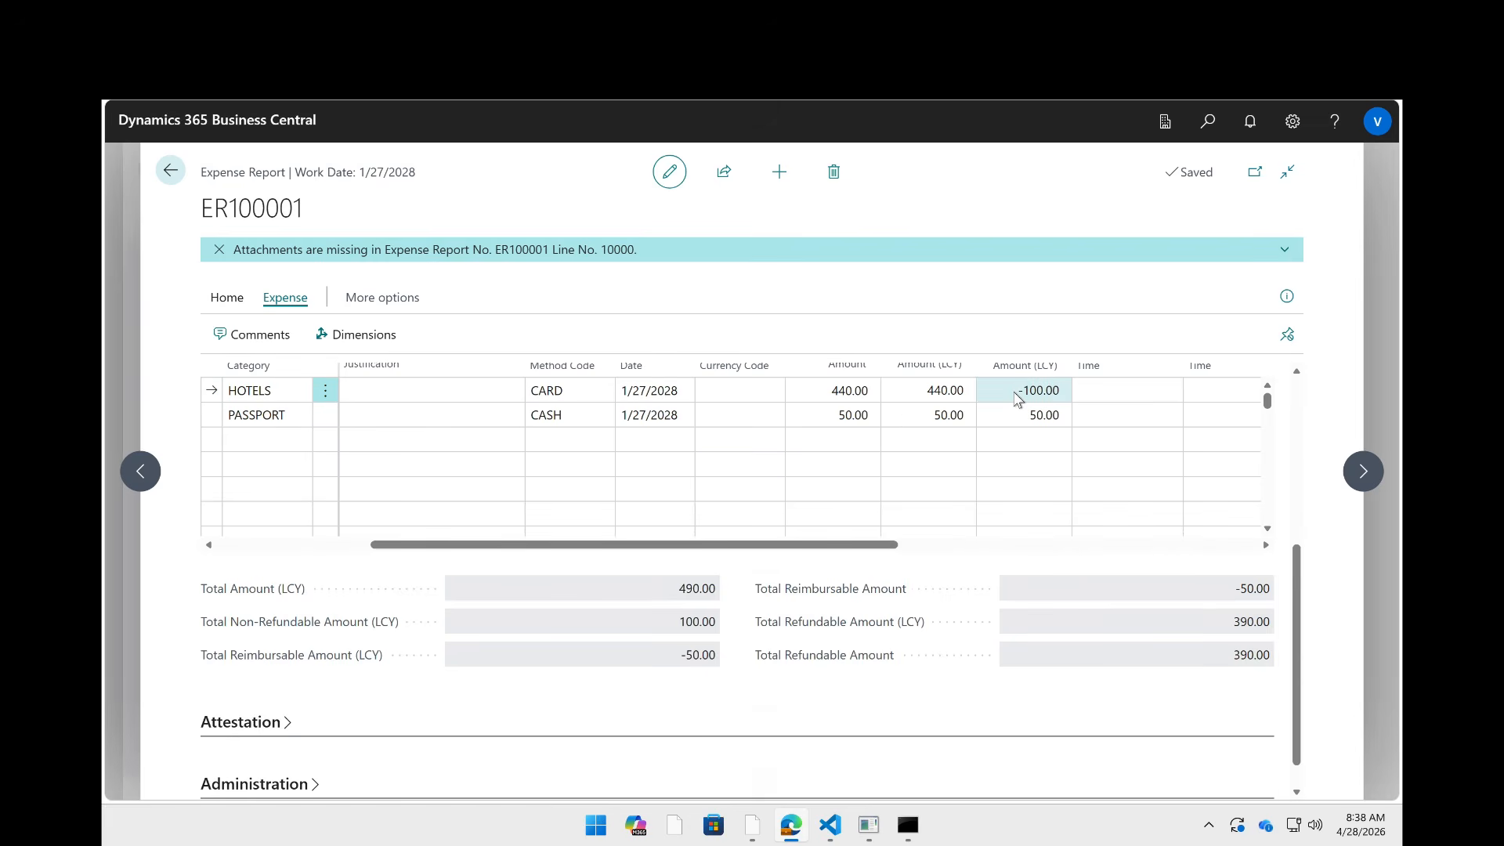
- Preview the Expense Report Details report for this expense report and close the preview
scroll(778, 621, up, 4)
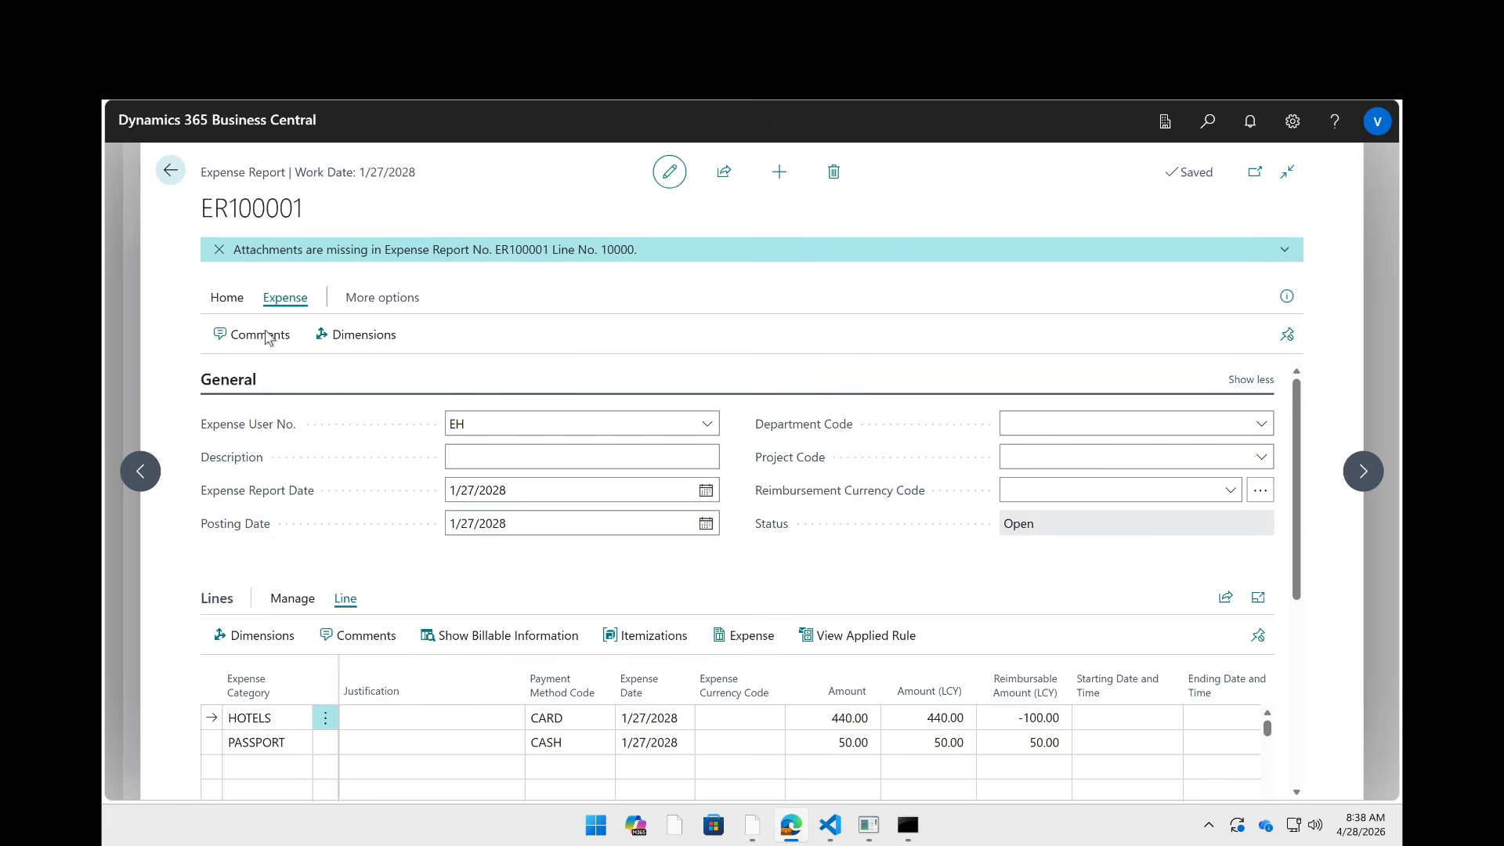
click(364, 297)
click(353, 305)
click(205, 297)
click(364, 298)
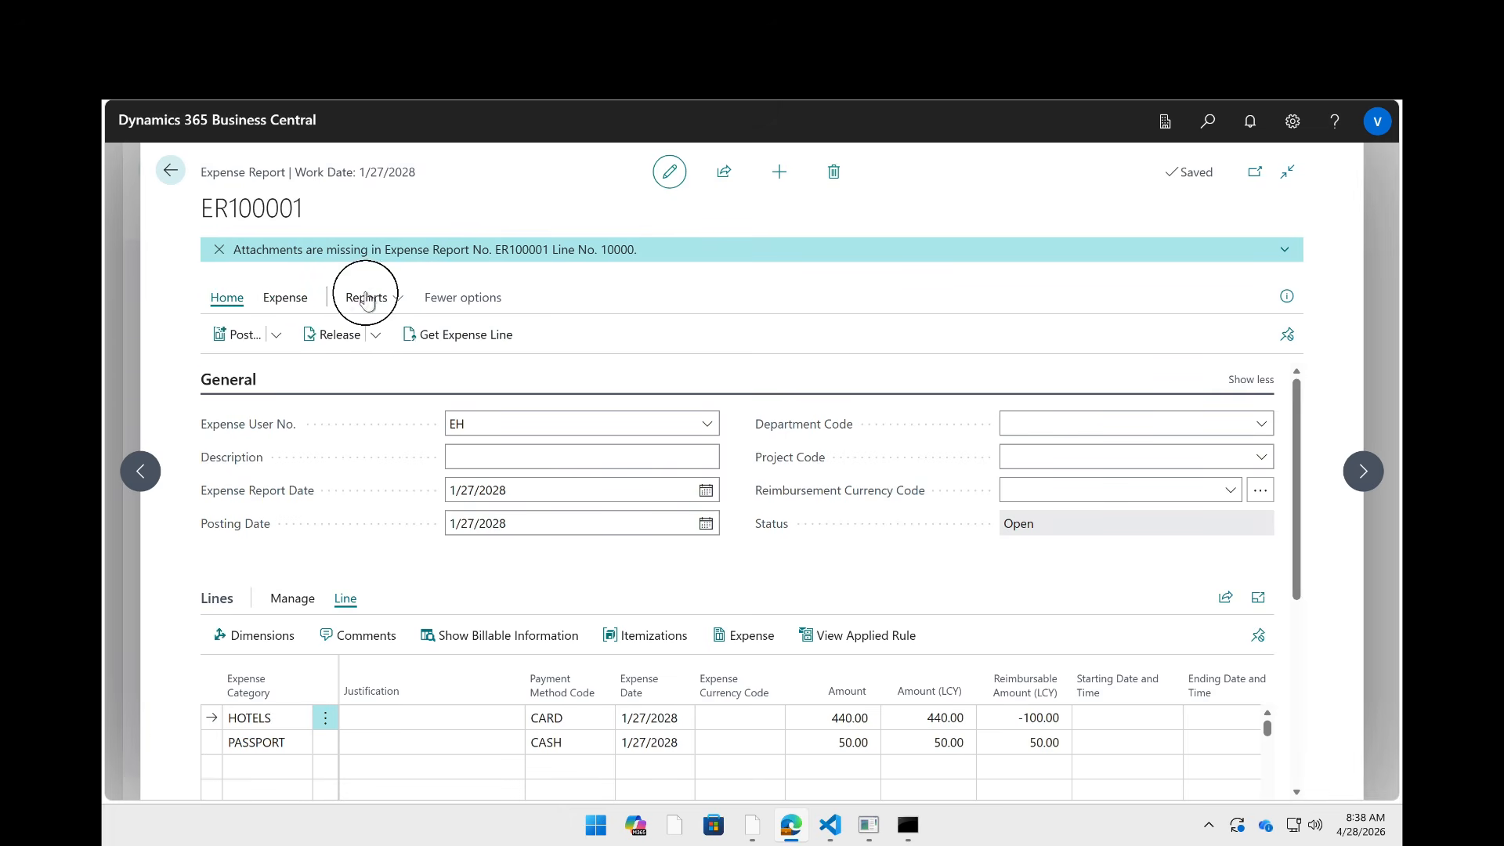
mouse_move(401, 340)
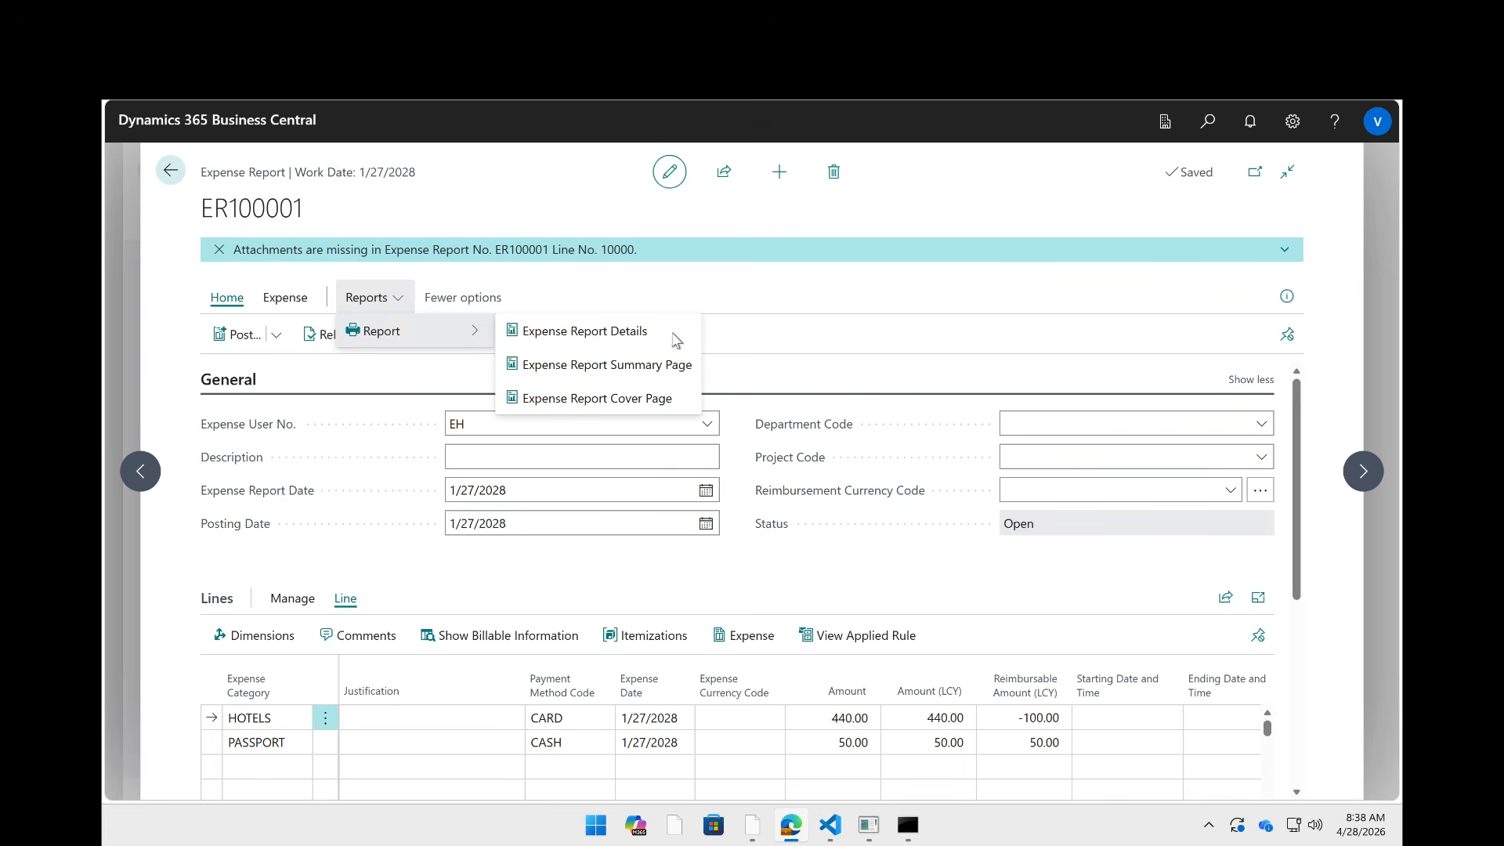
click(663, 343)
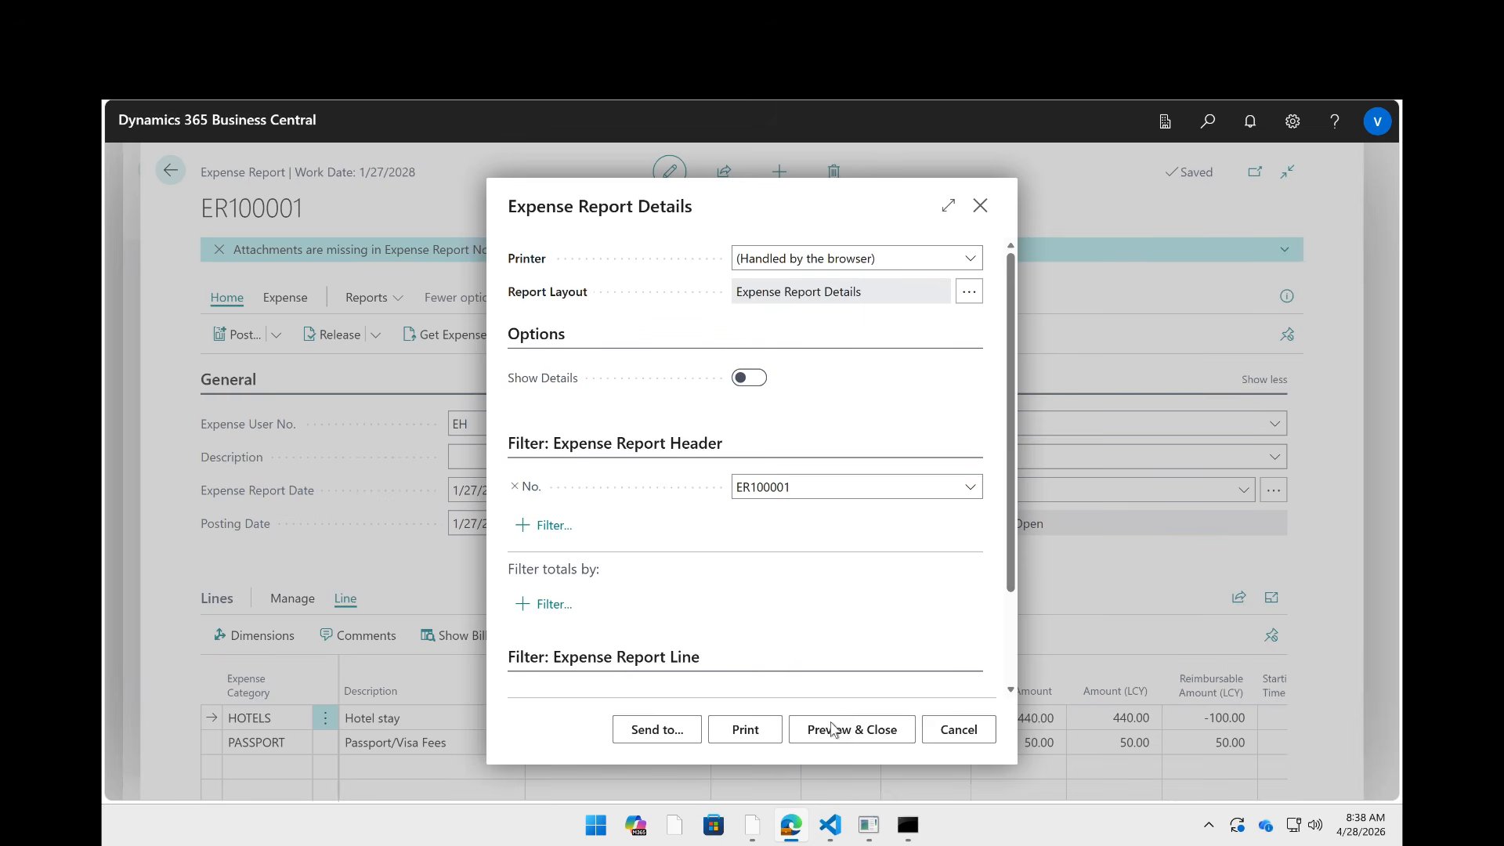
click(812, 741)
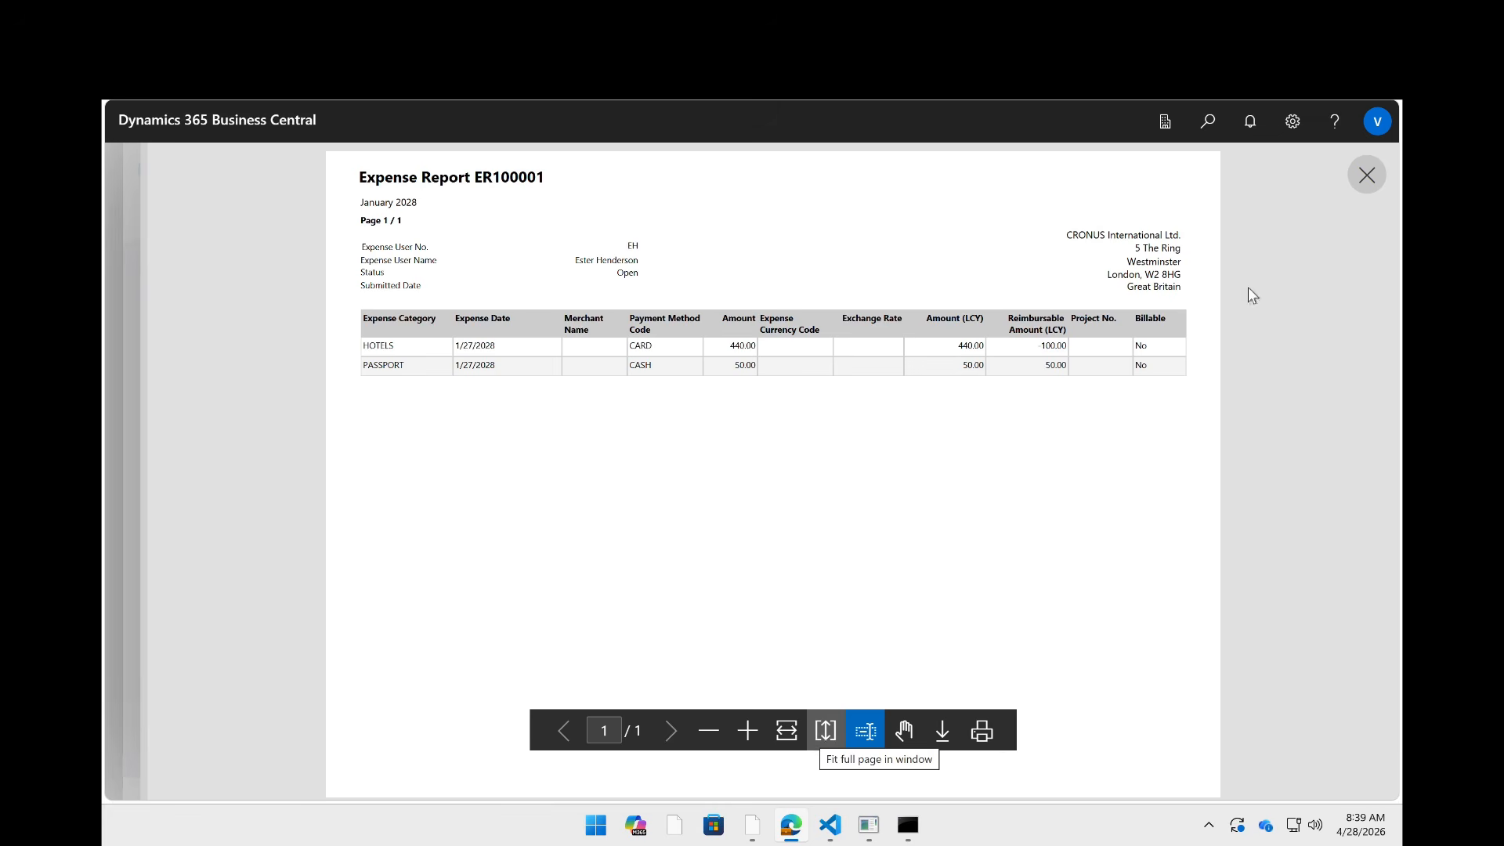
click(1367, 177)
- Preview the Expense Report Summary Page at page width, read through it to the signature section, and close it
click(394, 304)
mouse_move(408, 341)
click(568, 368)
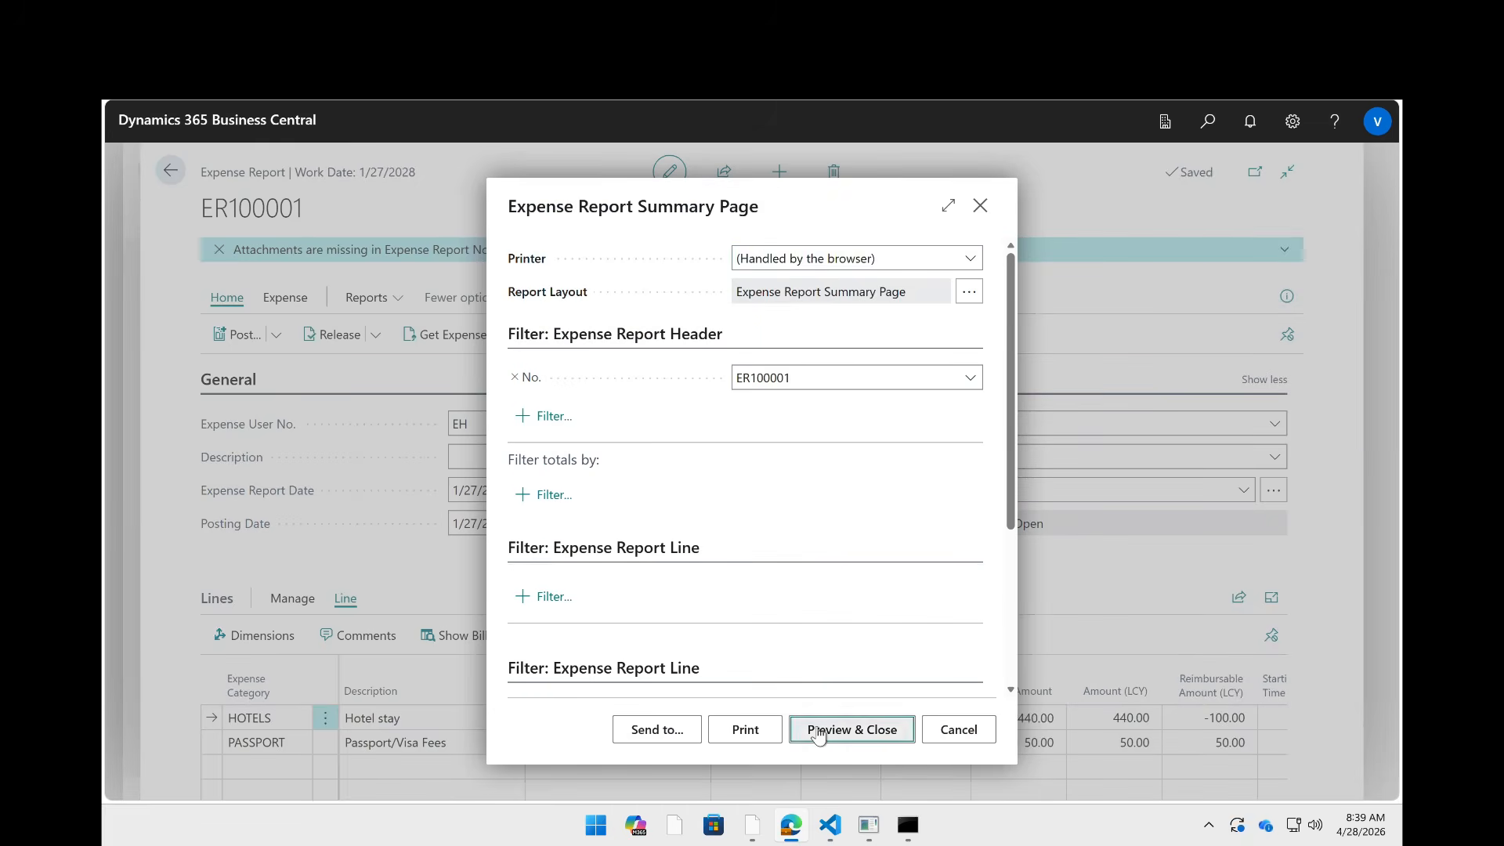
click(818, 735)
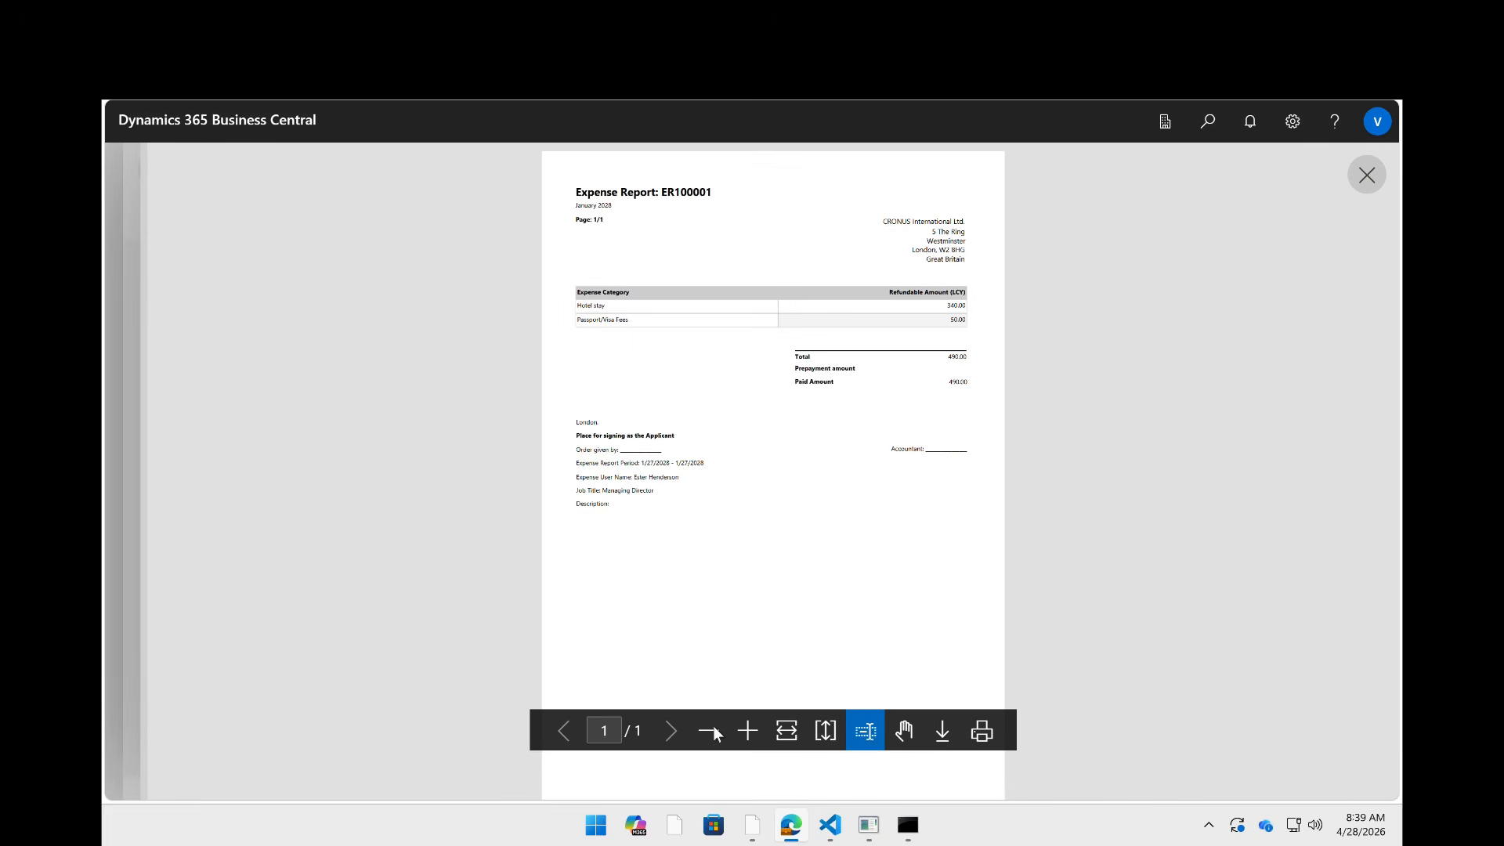
click(793, 736)
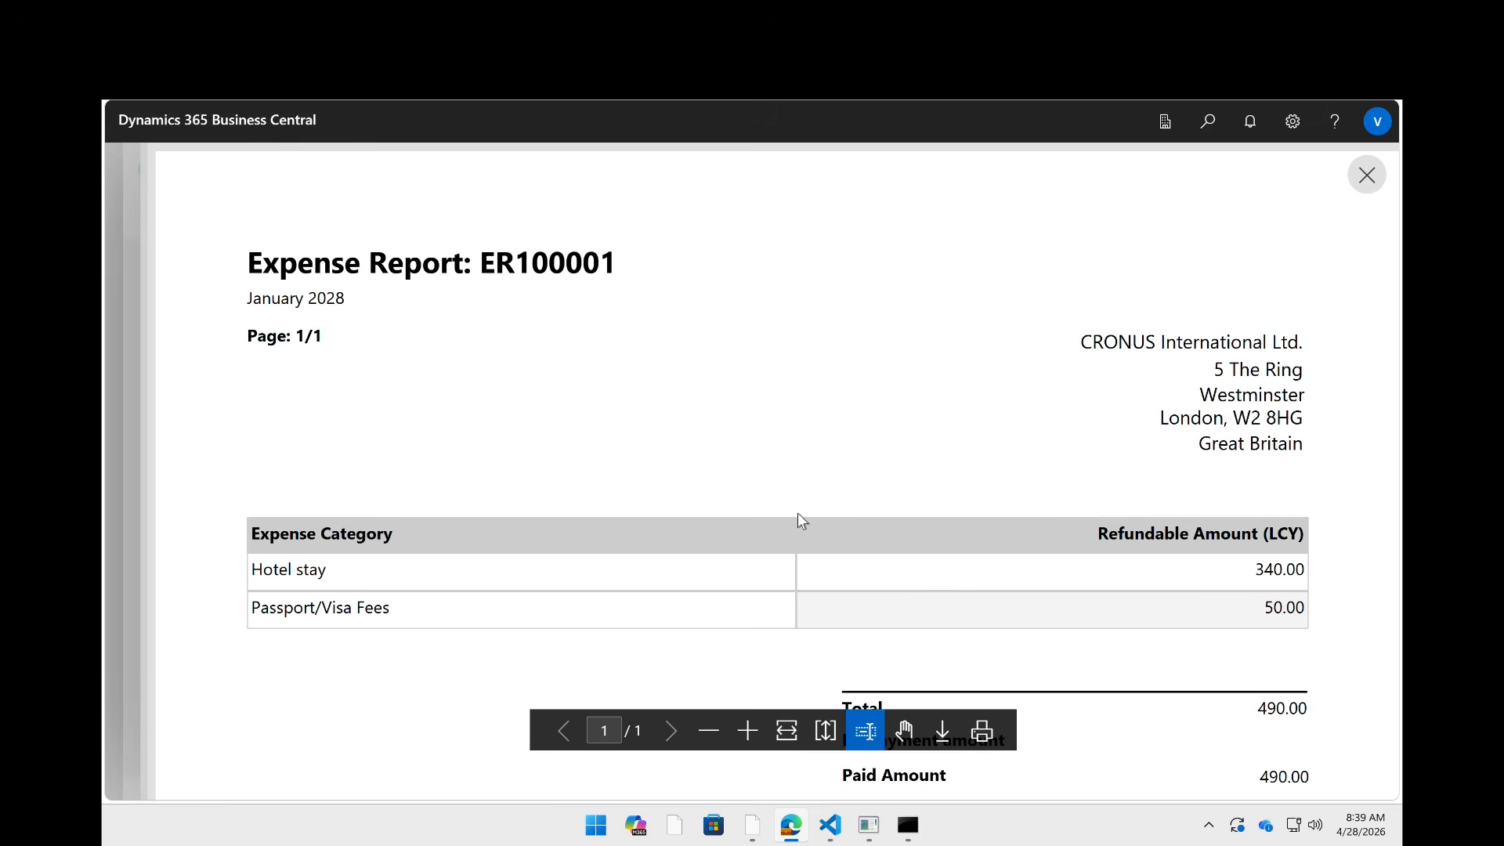
scroll(798, 514, up, 10)
scroll(797, 514, down, 10)
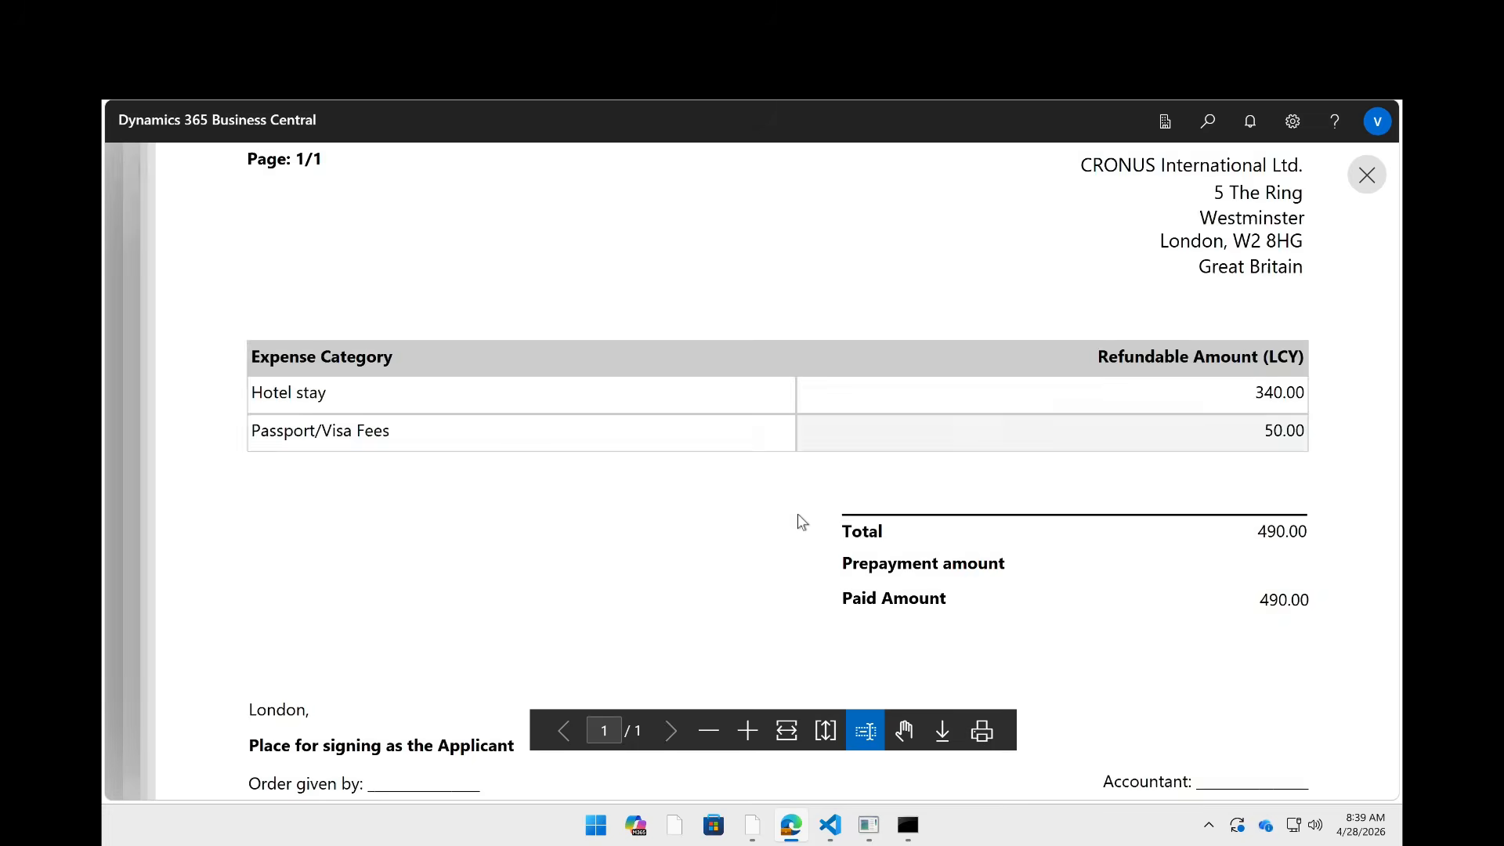
scroll(798, 514, up, 10)
scroll(797, 515, down, 8)
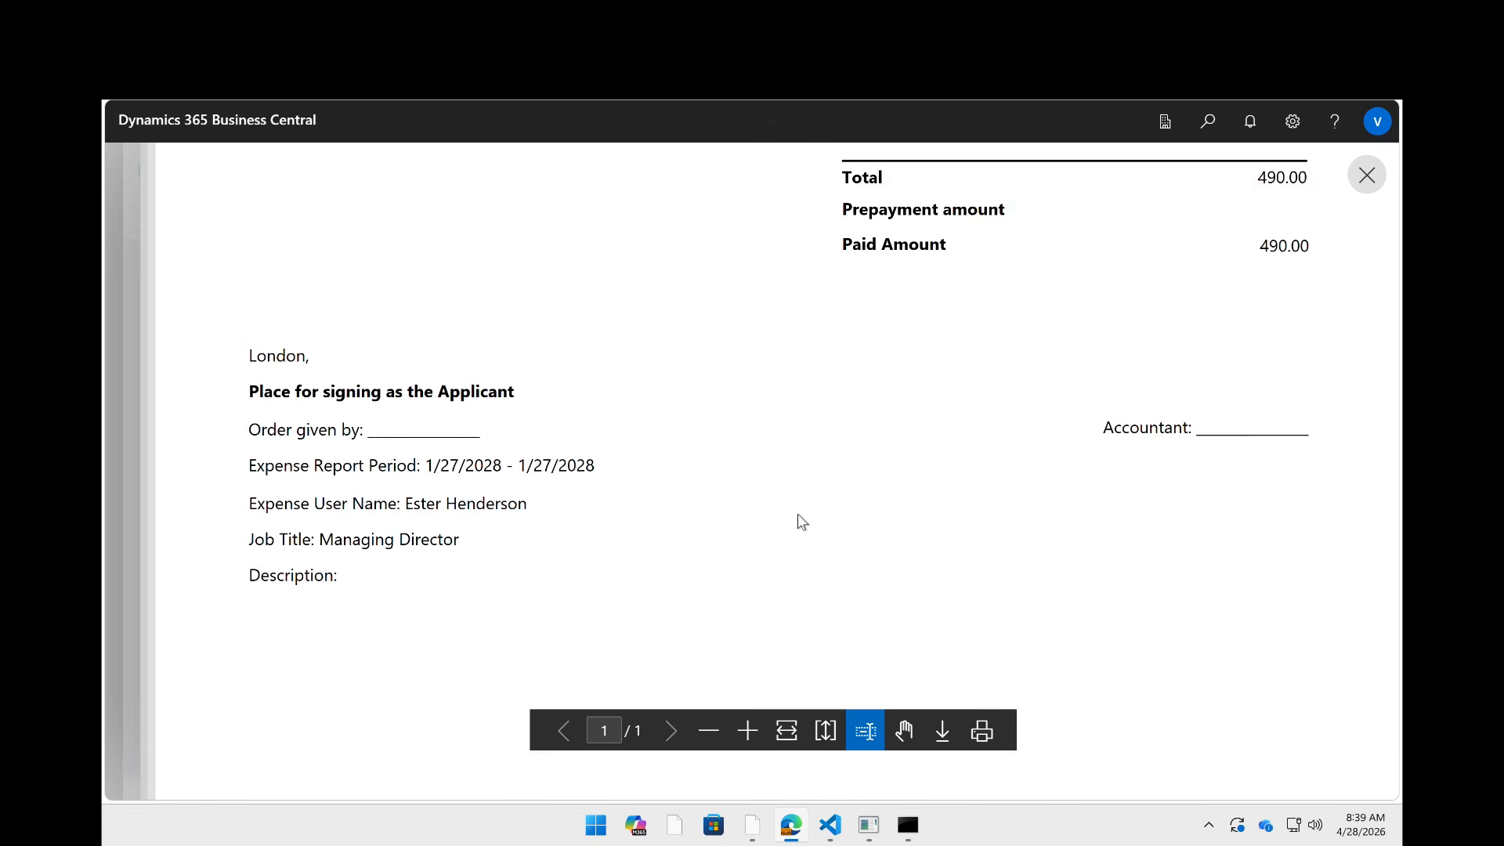
scroll(800, 522, up, 8)
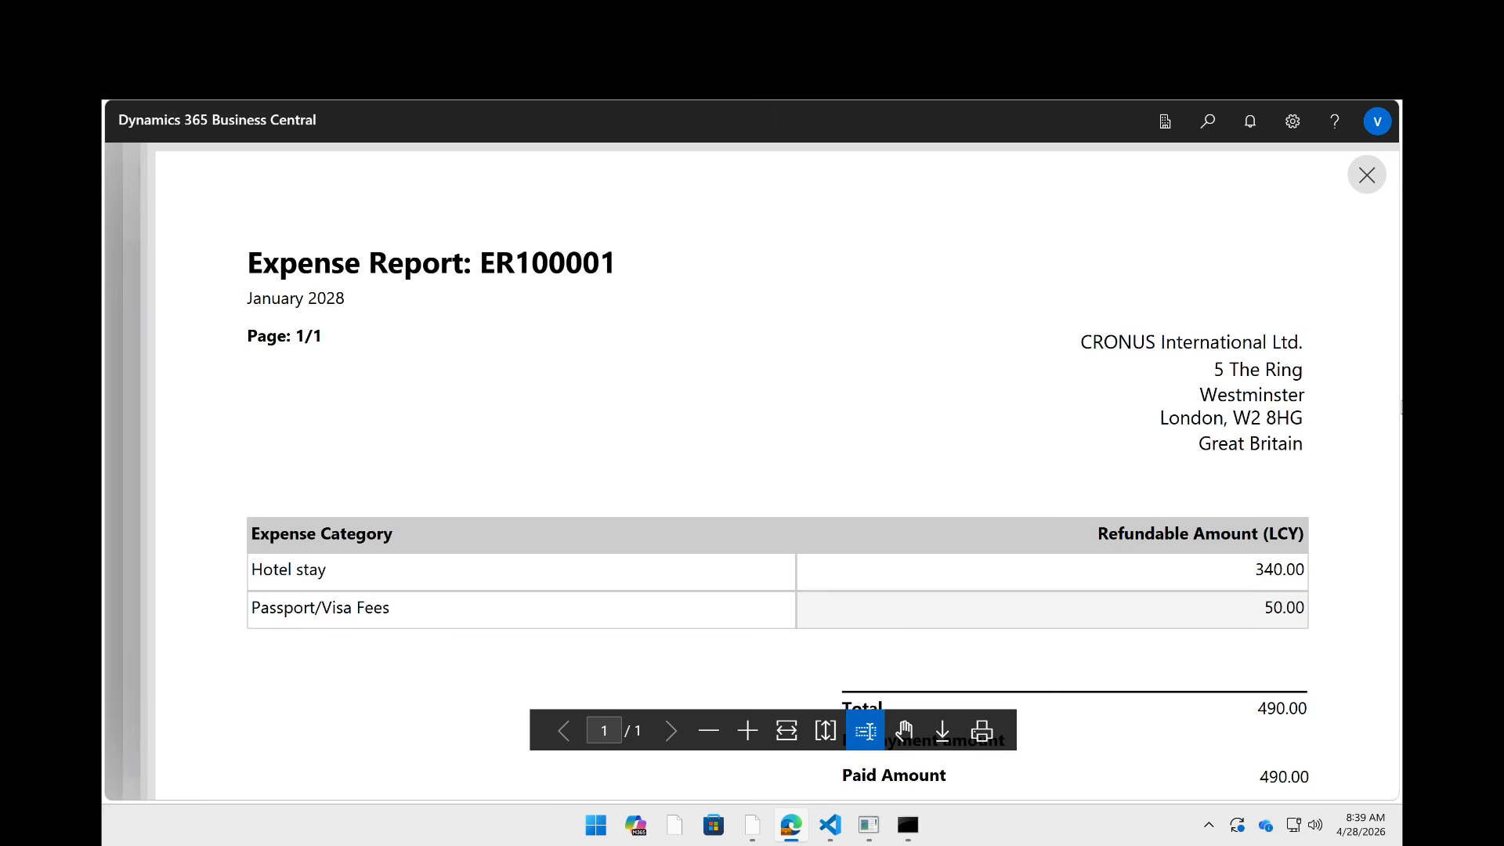
click(1366, 175)
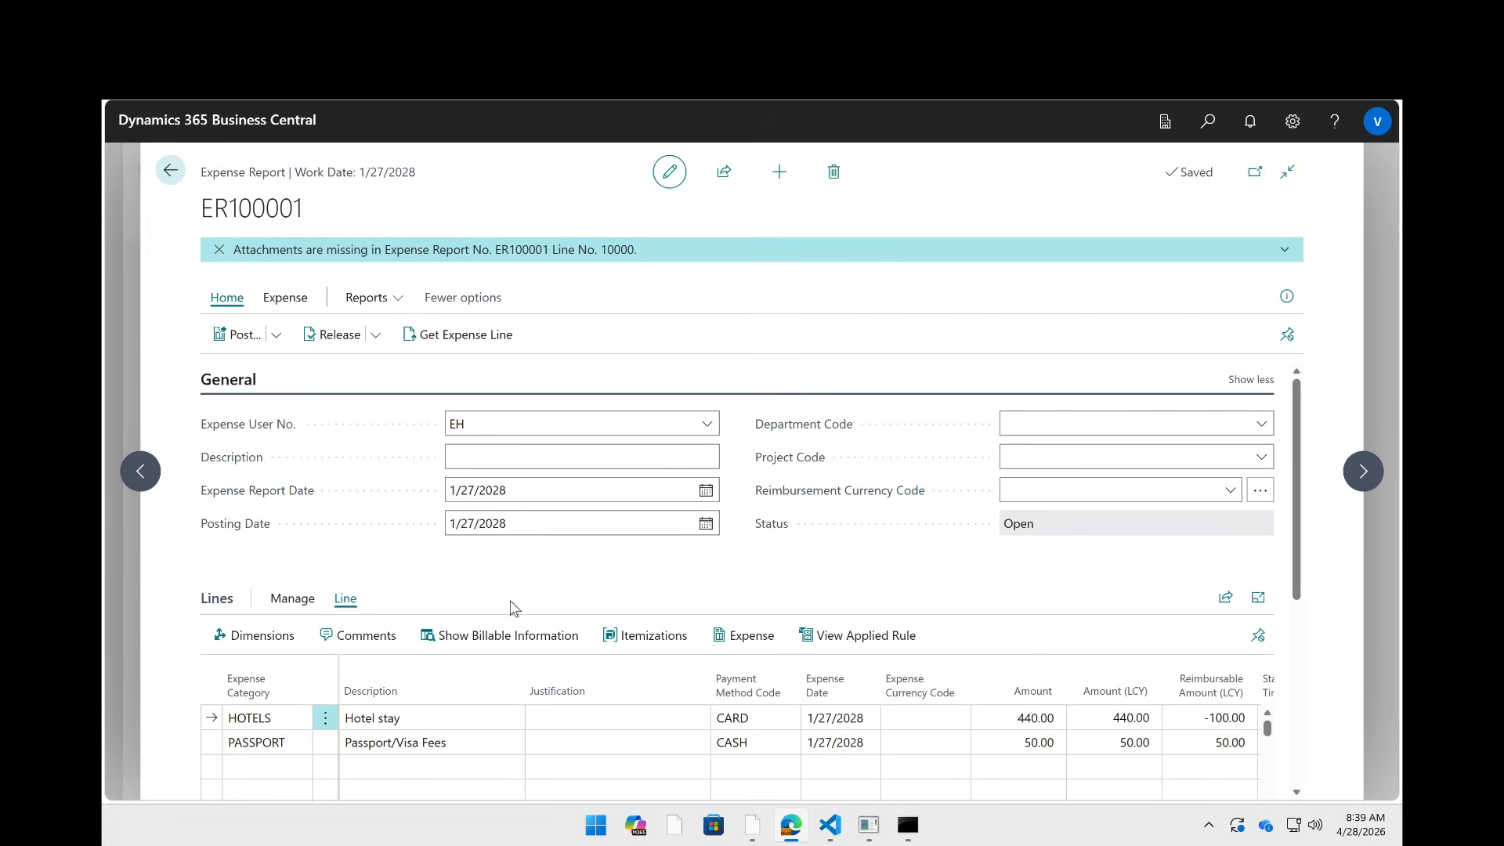
- Preview the Expense Report Cover Page, examine the company-paid and refundable totals, and close the preview
click(390, 305)
mouse_move(403, 337)
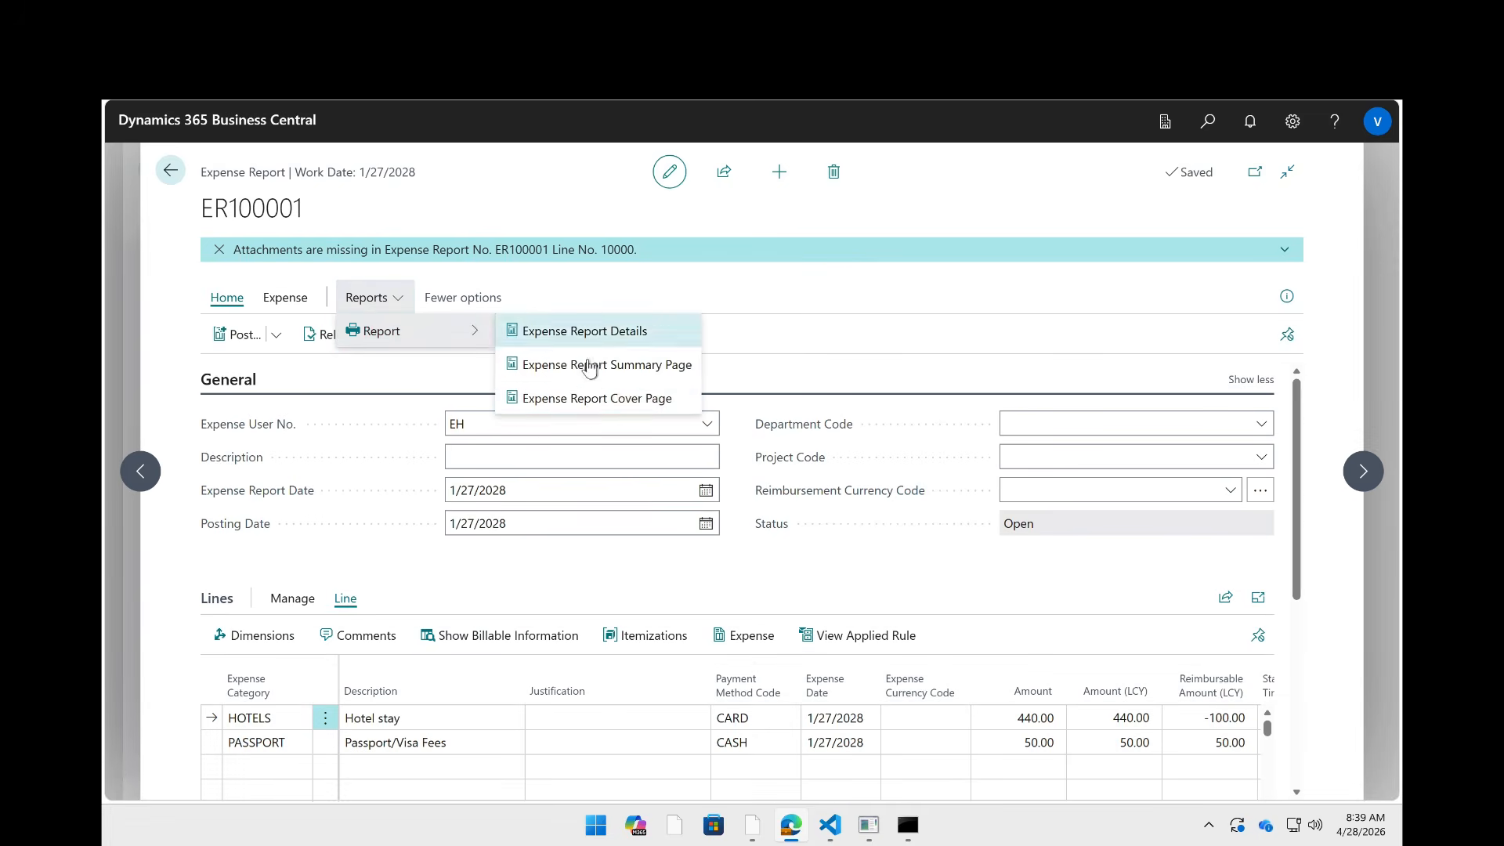
click(591, 400)
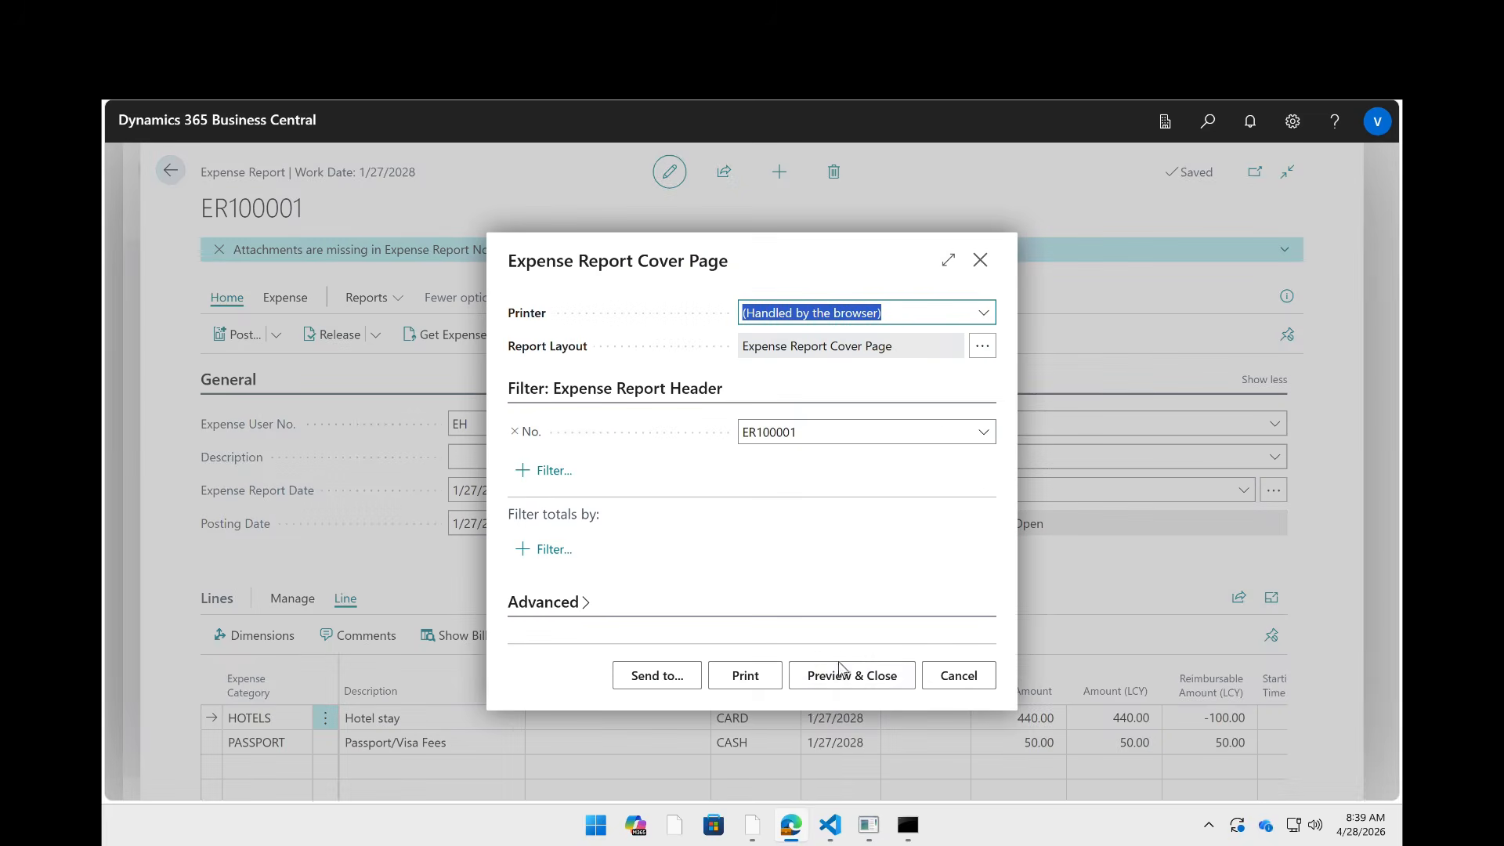
click(830, 681)
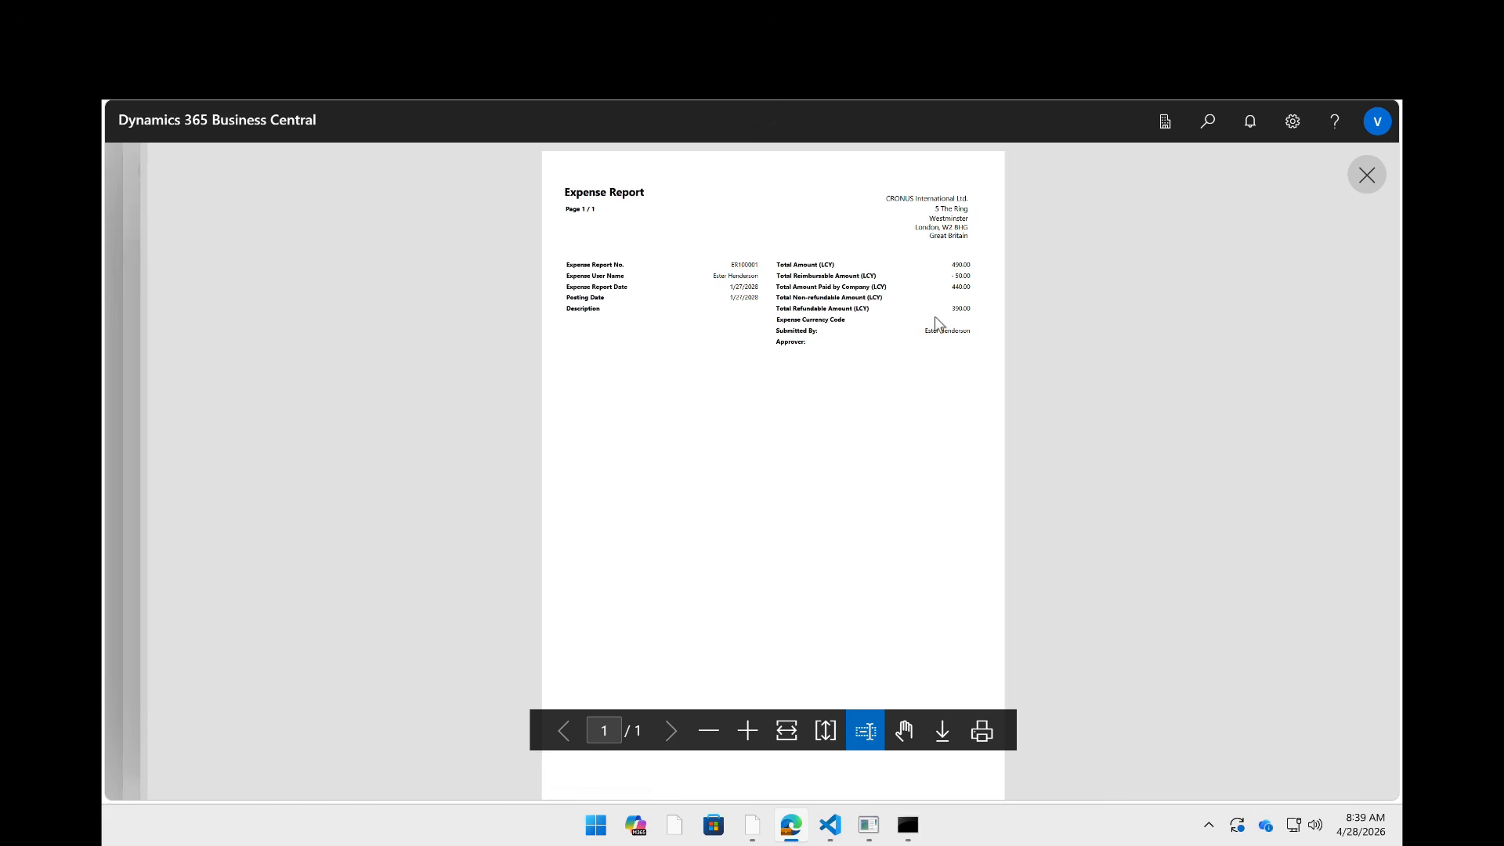
drag(784, 287, 976, 293)
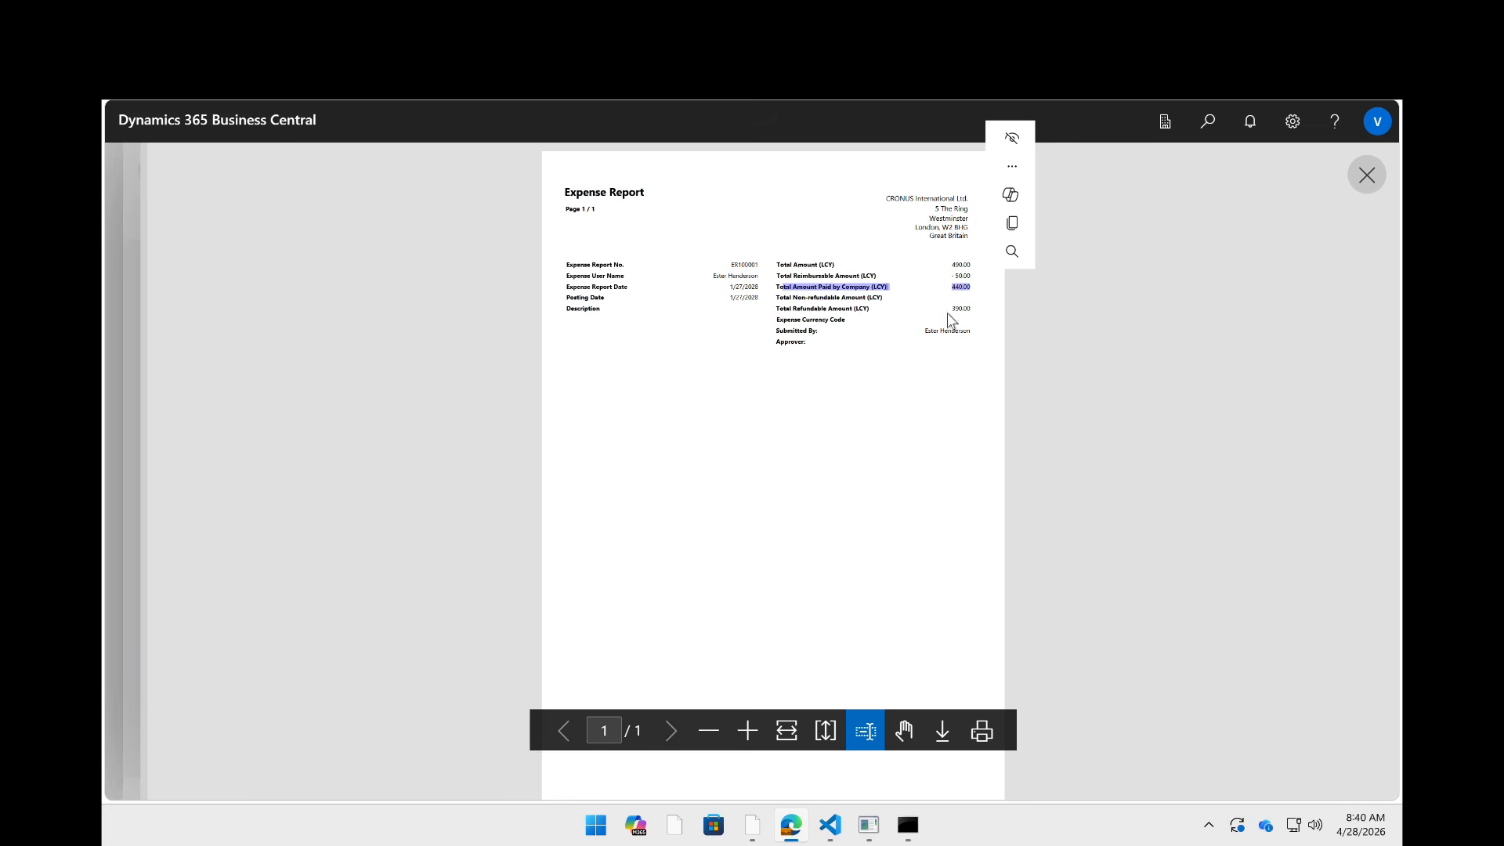
drag(775, 309, 975, 312)
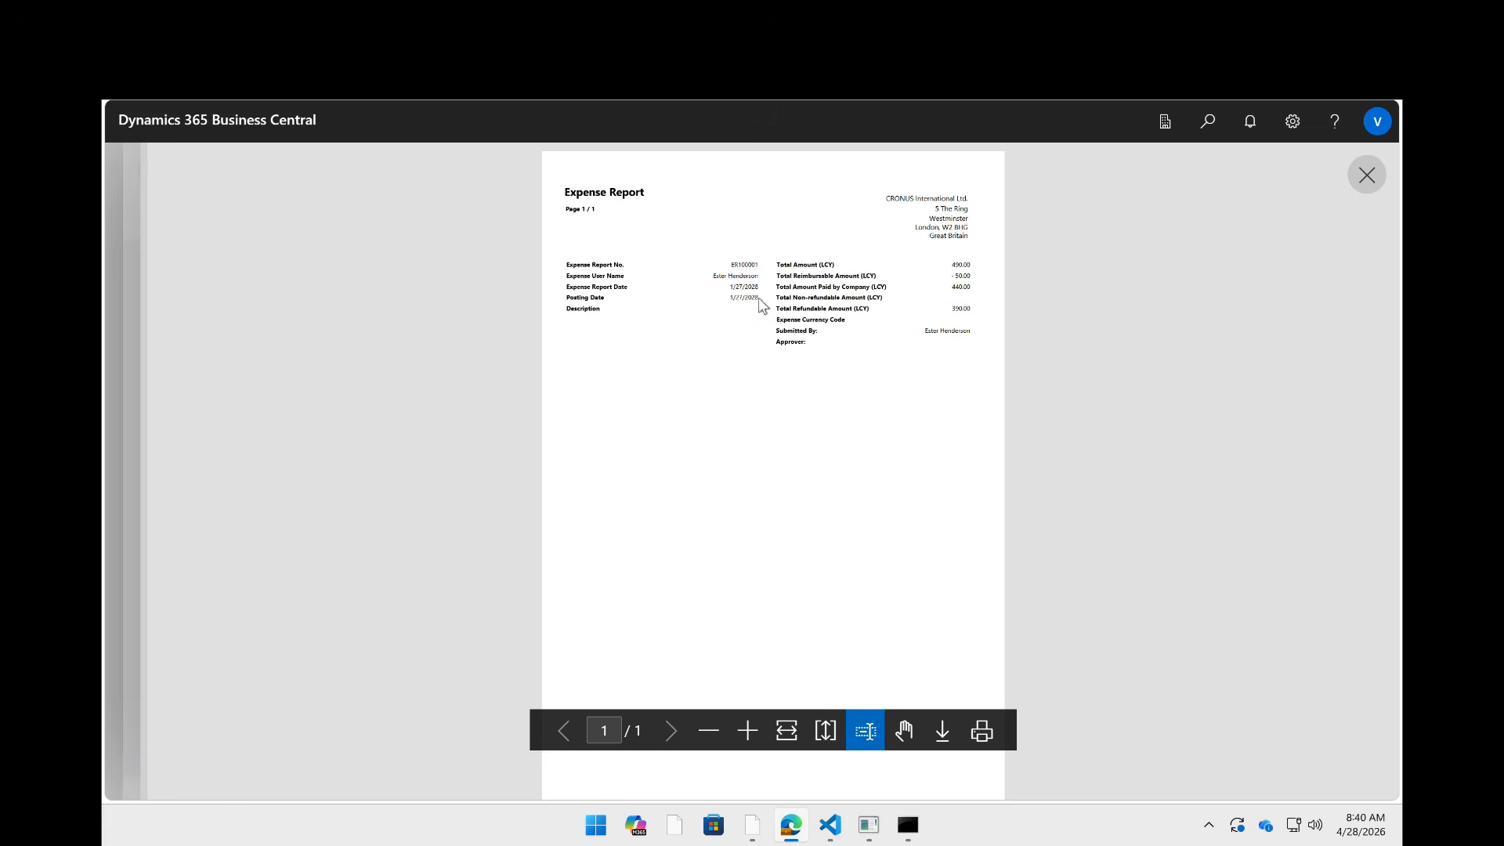
click(1367, 175)
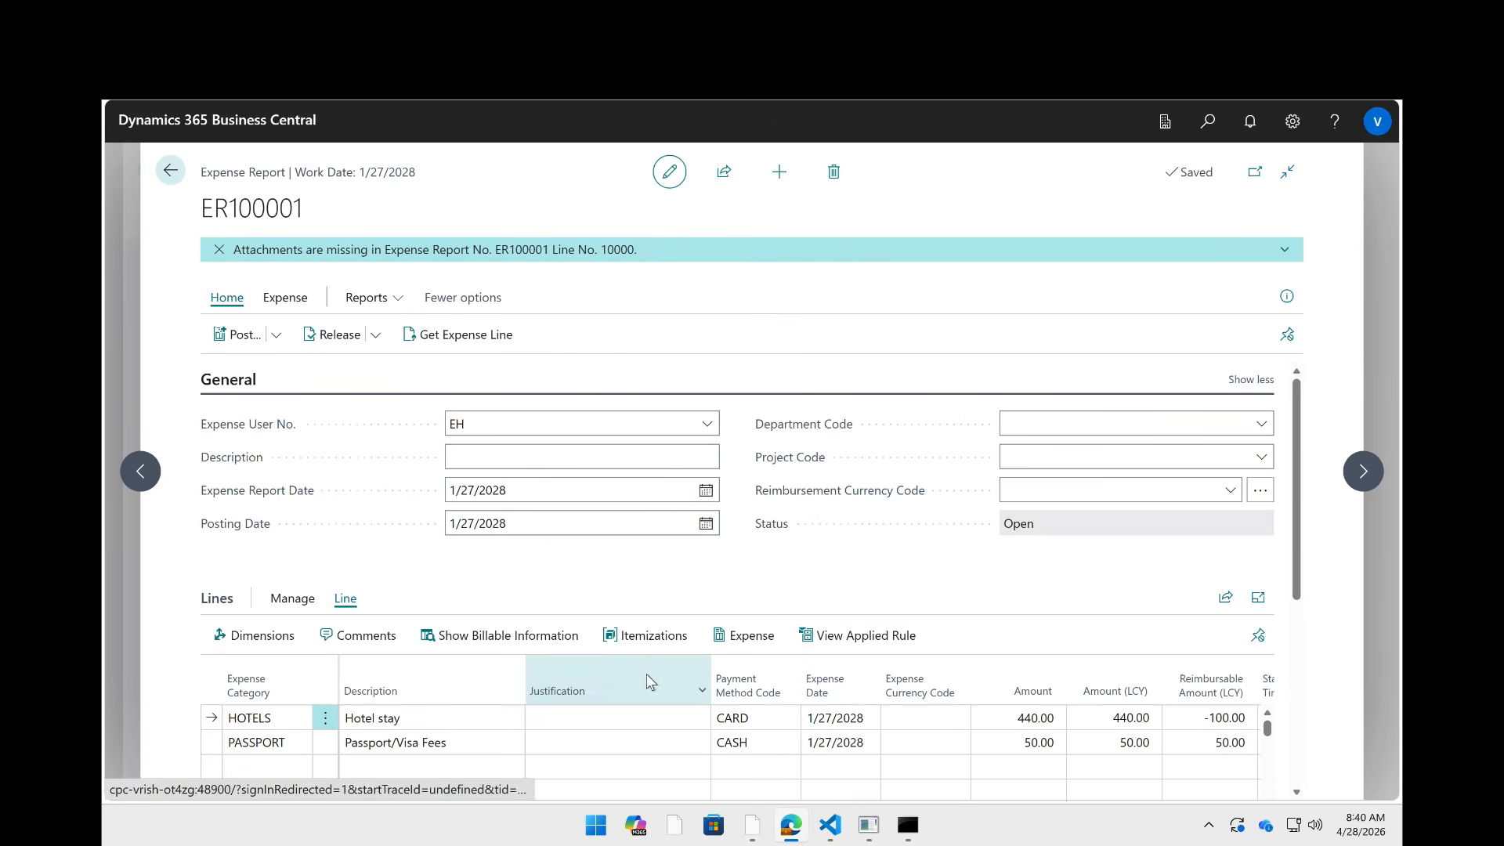
scroll(646, 674, down, 1)
click(646, 680)
scroll(647, 678, up, 1)
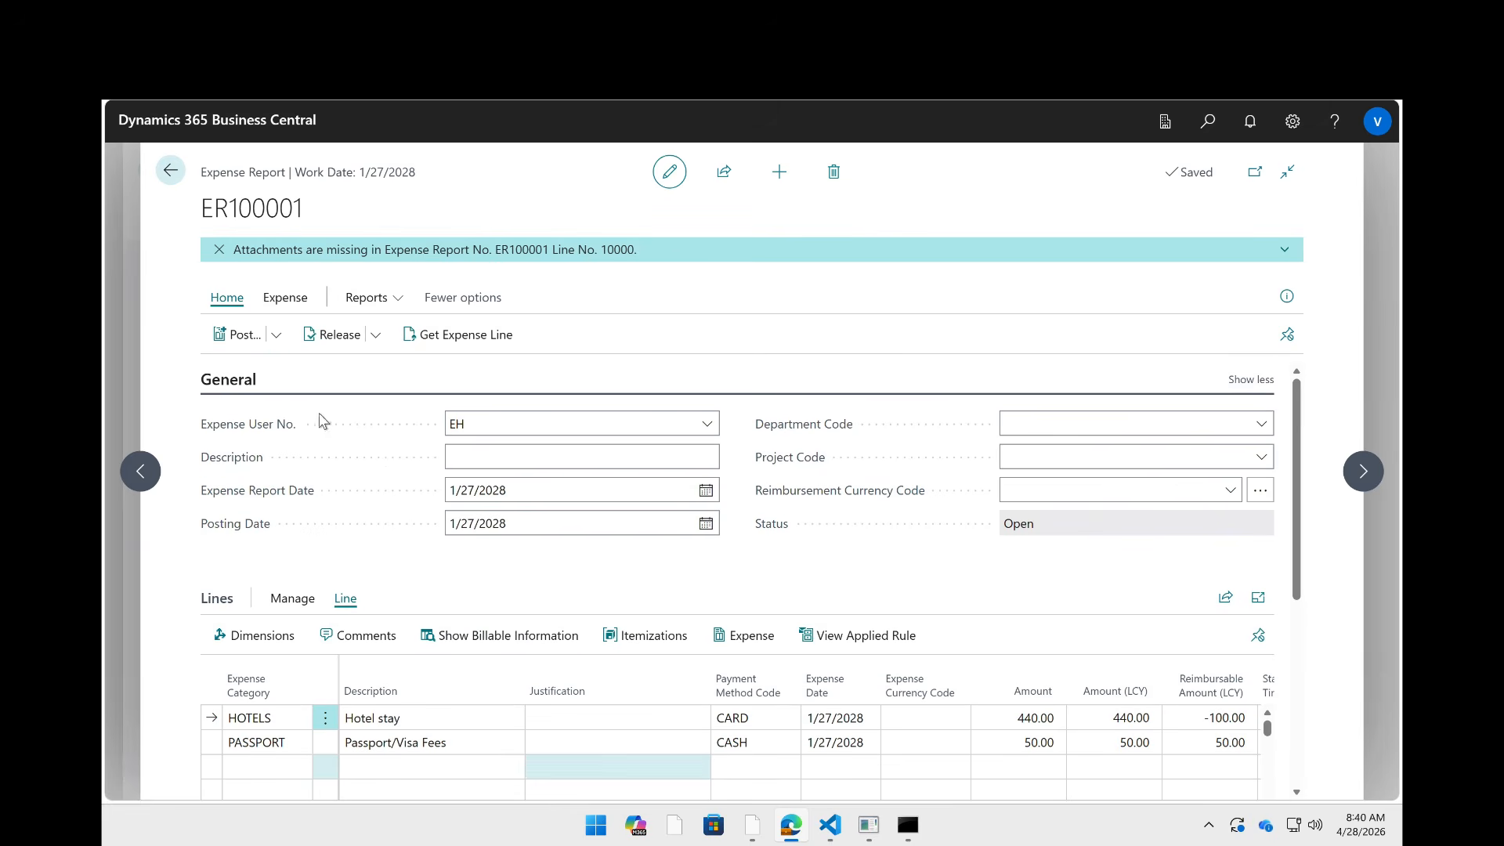
click(285, 298)
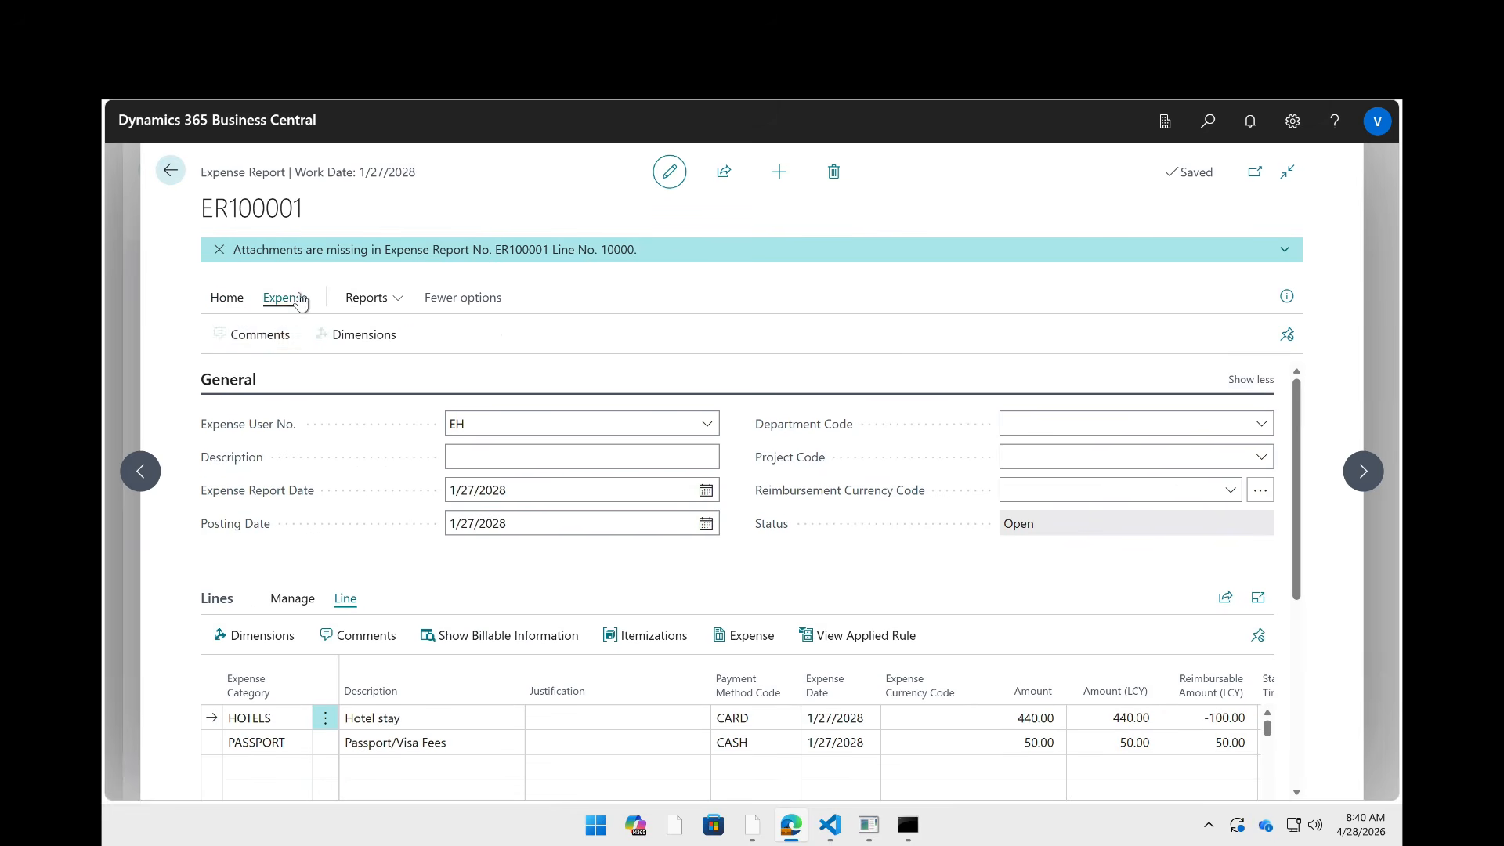
- Post the expense report and open the posted document to view its linked expenses
click(242, 305)
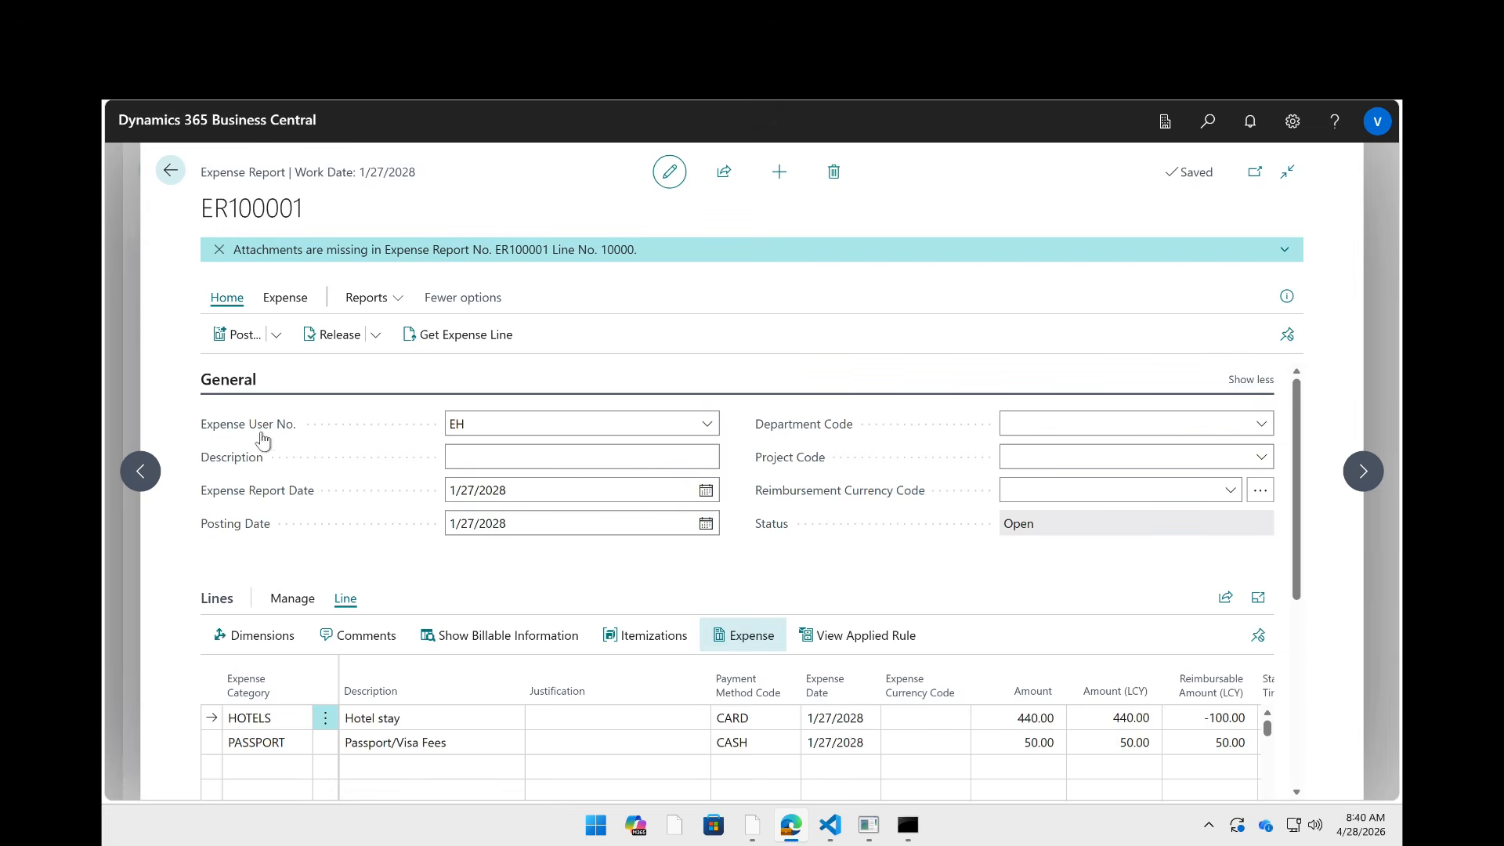
click(239, 335)
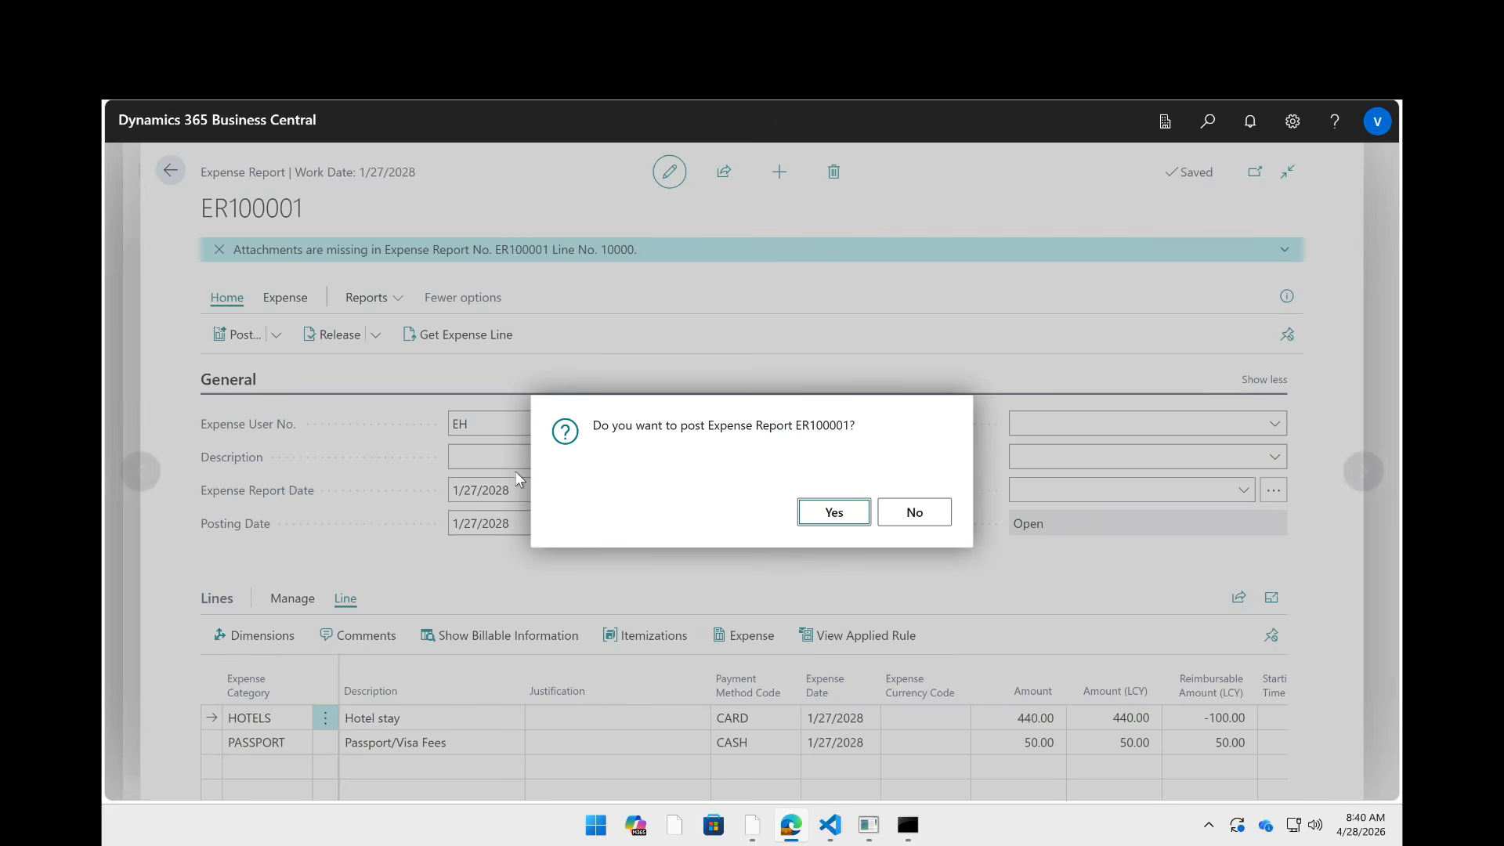
click(809, 514)
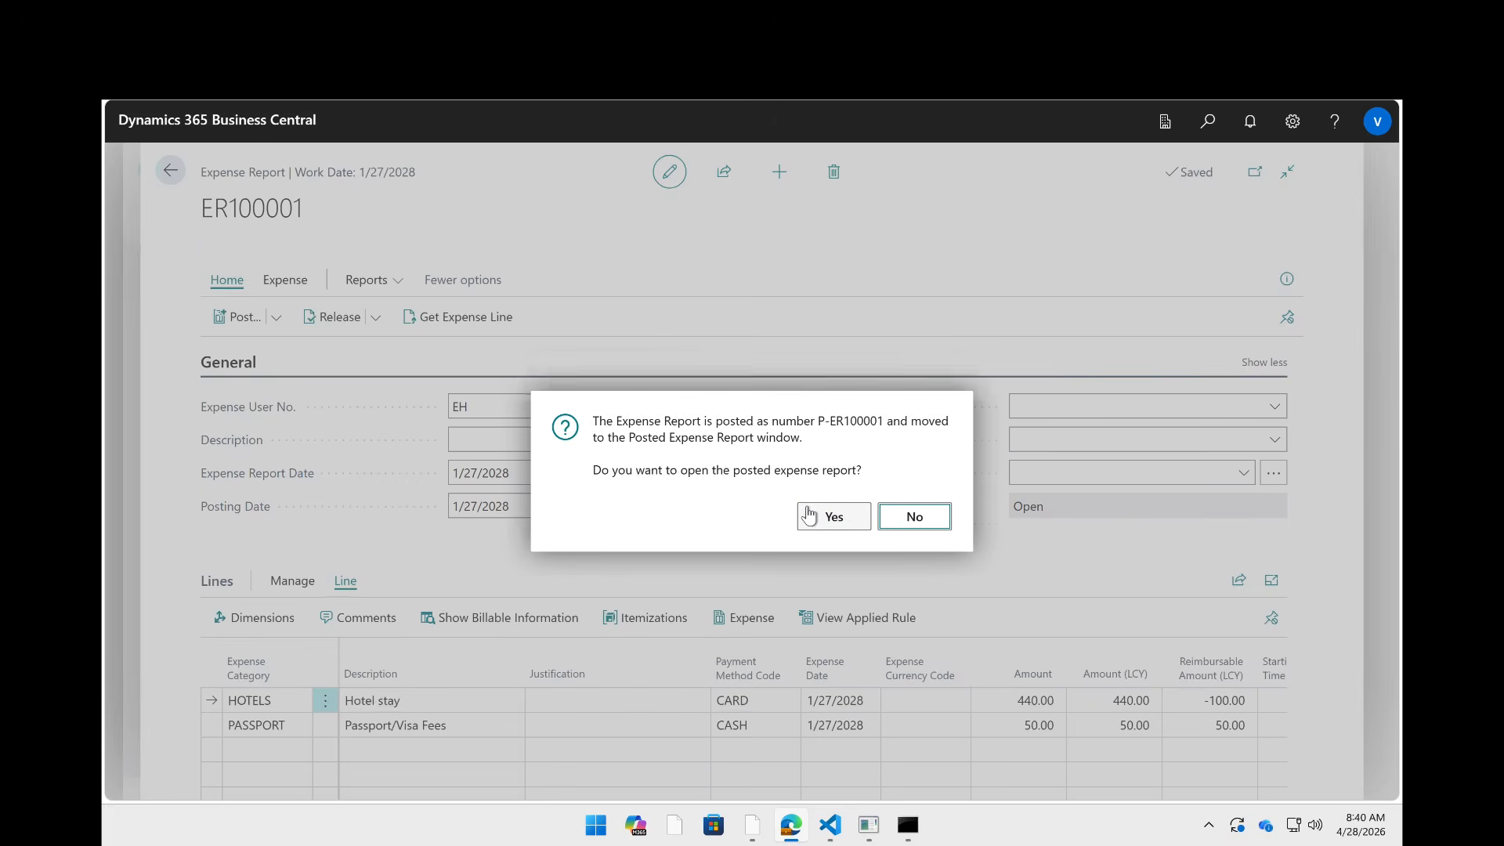
click(809, 513)
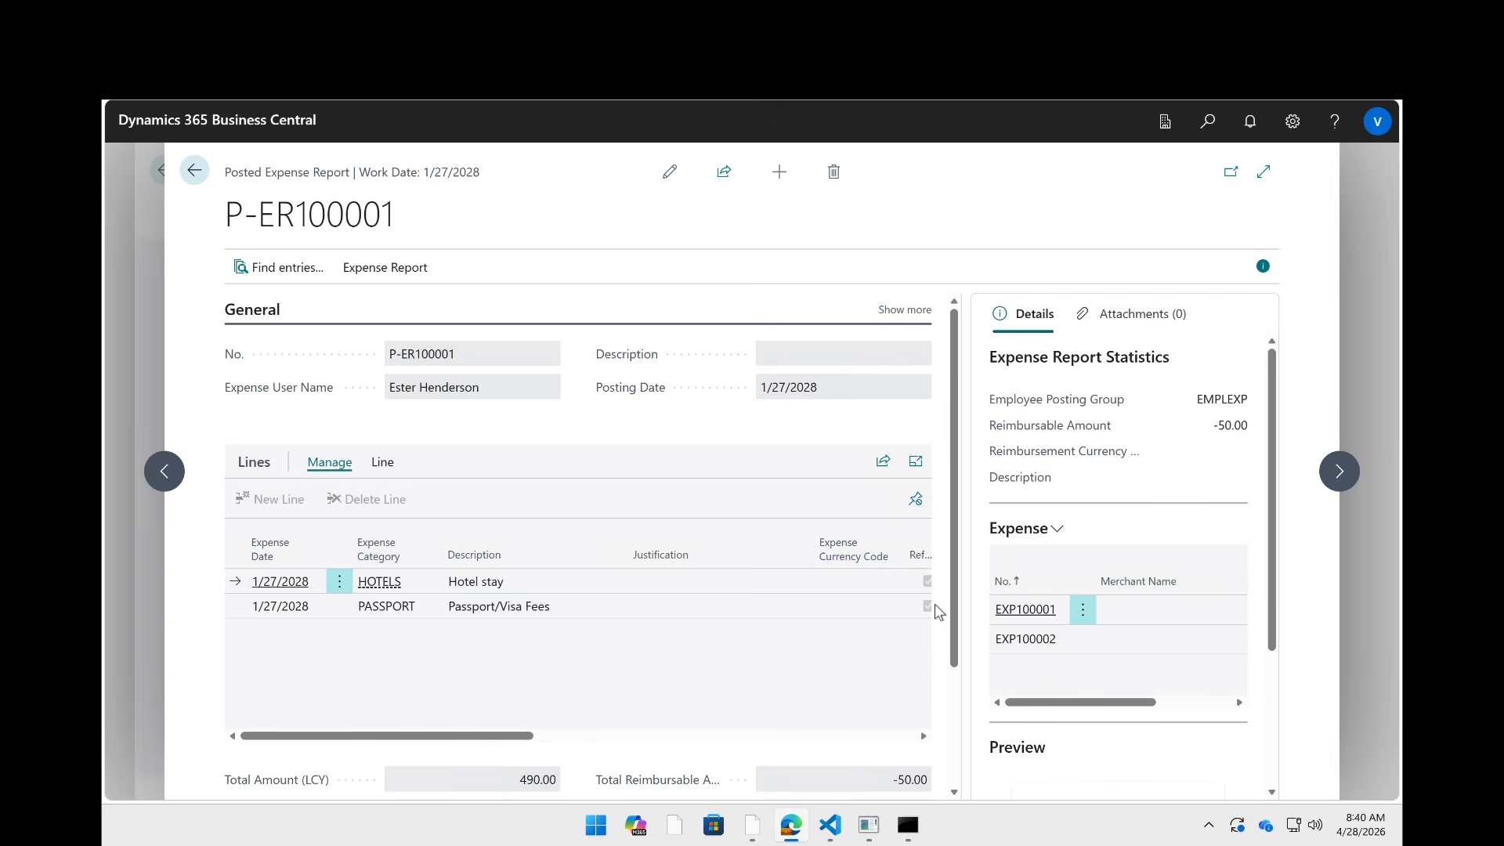
scroll(1174, 447, down, 3)
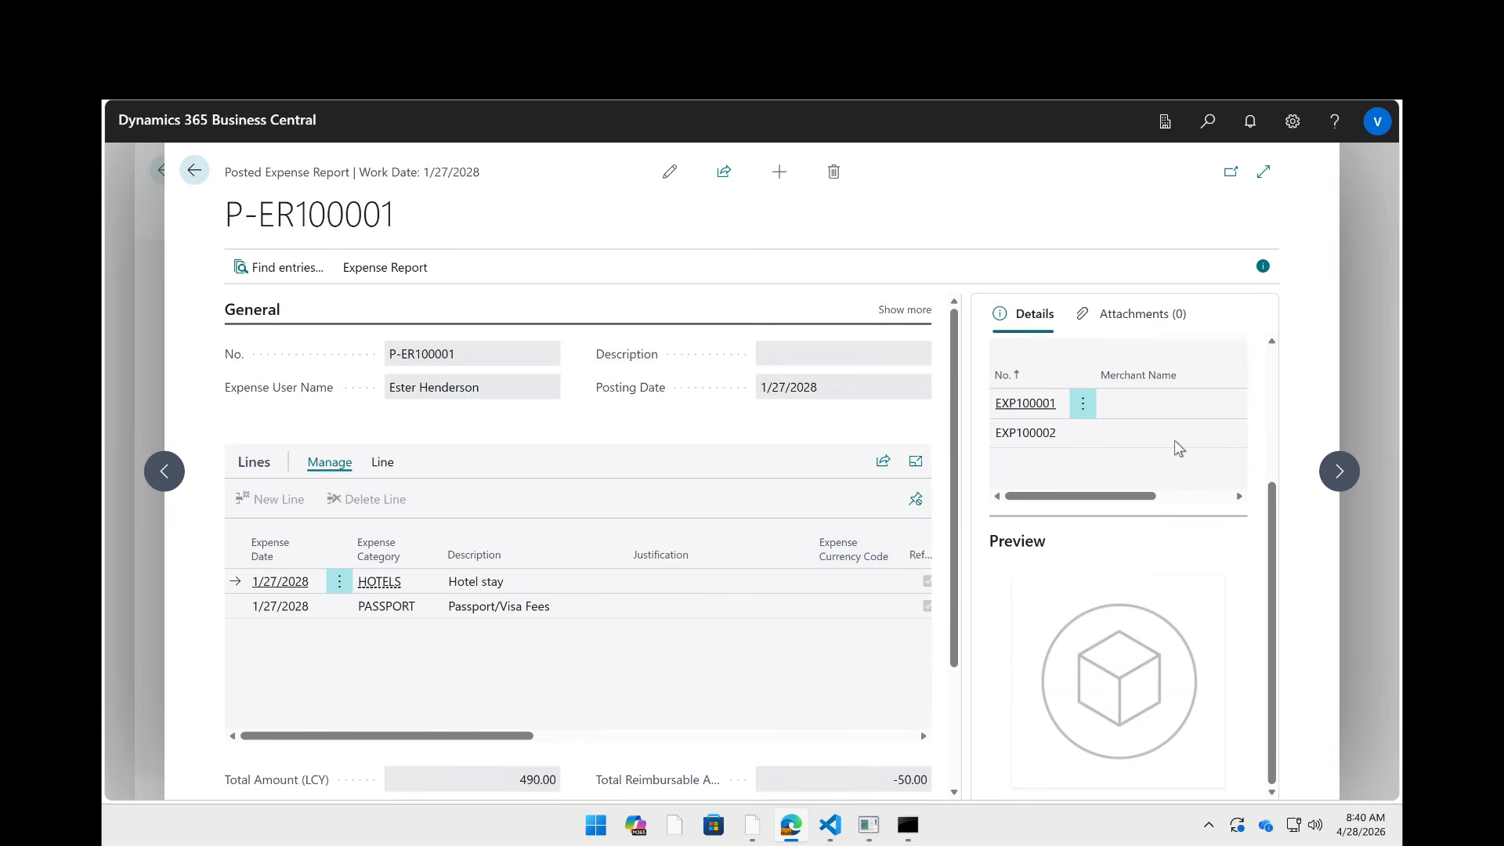
- View the itemizations of the posted HOTELS line and close the list
scroll(1173, 441, up, 3)
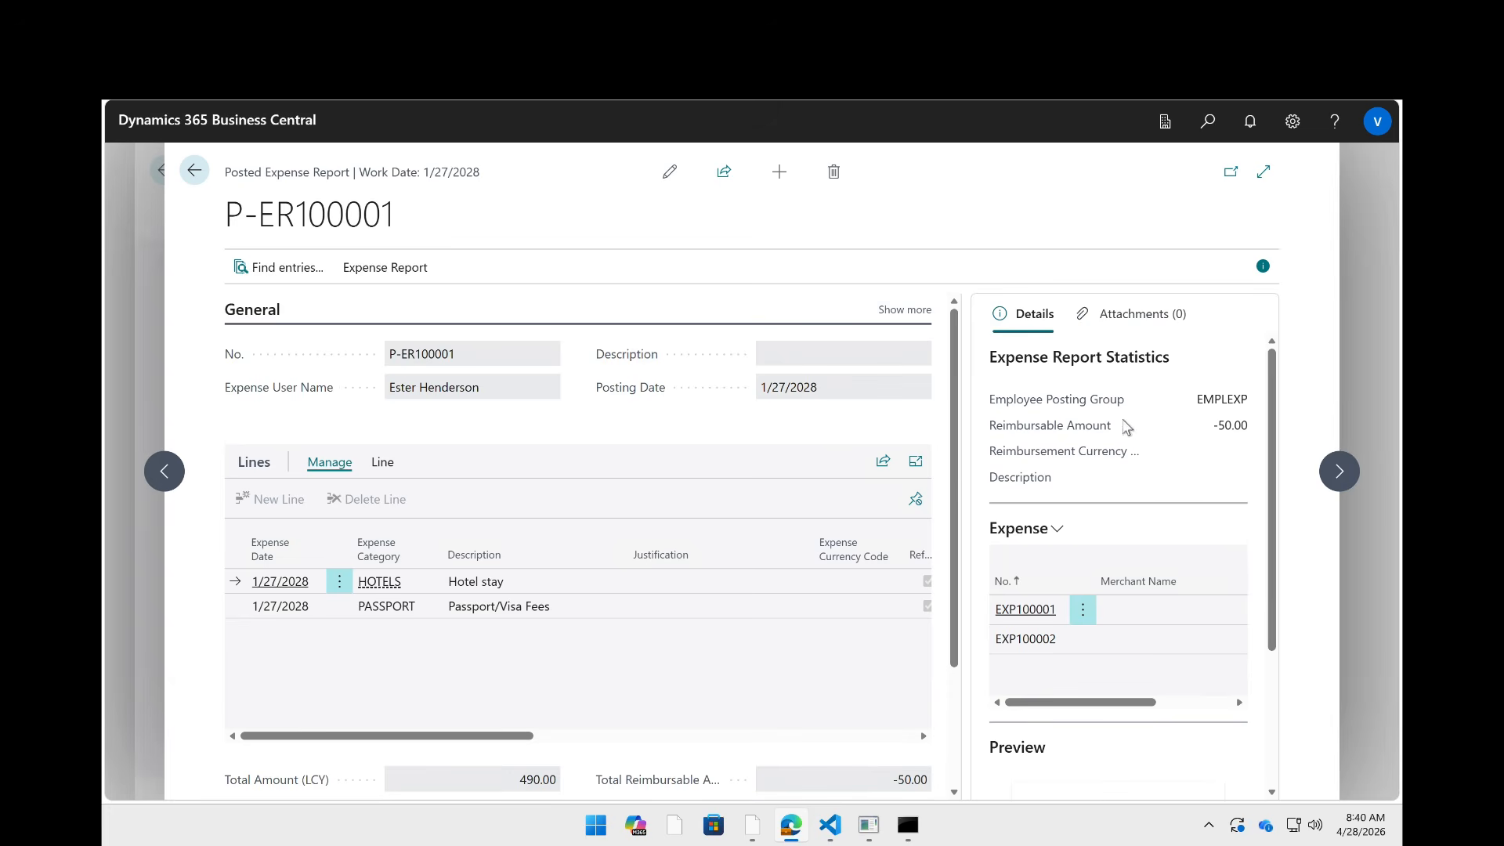
click(382, 464)
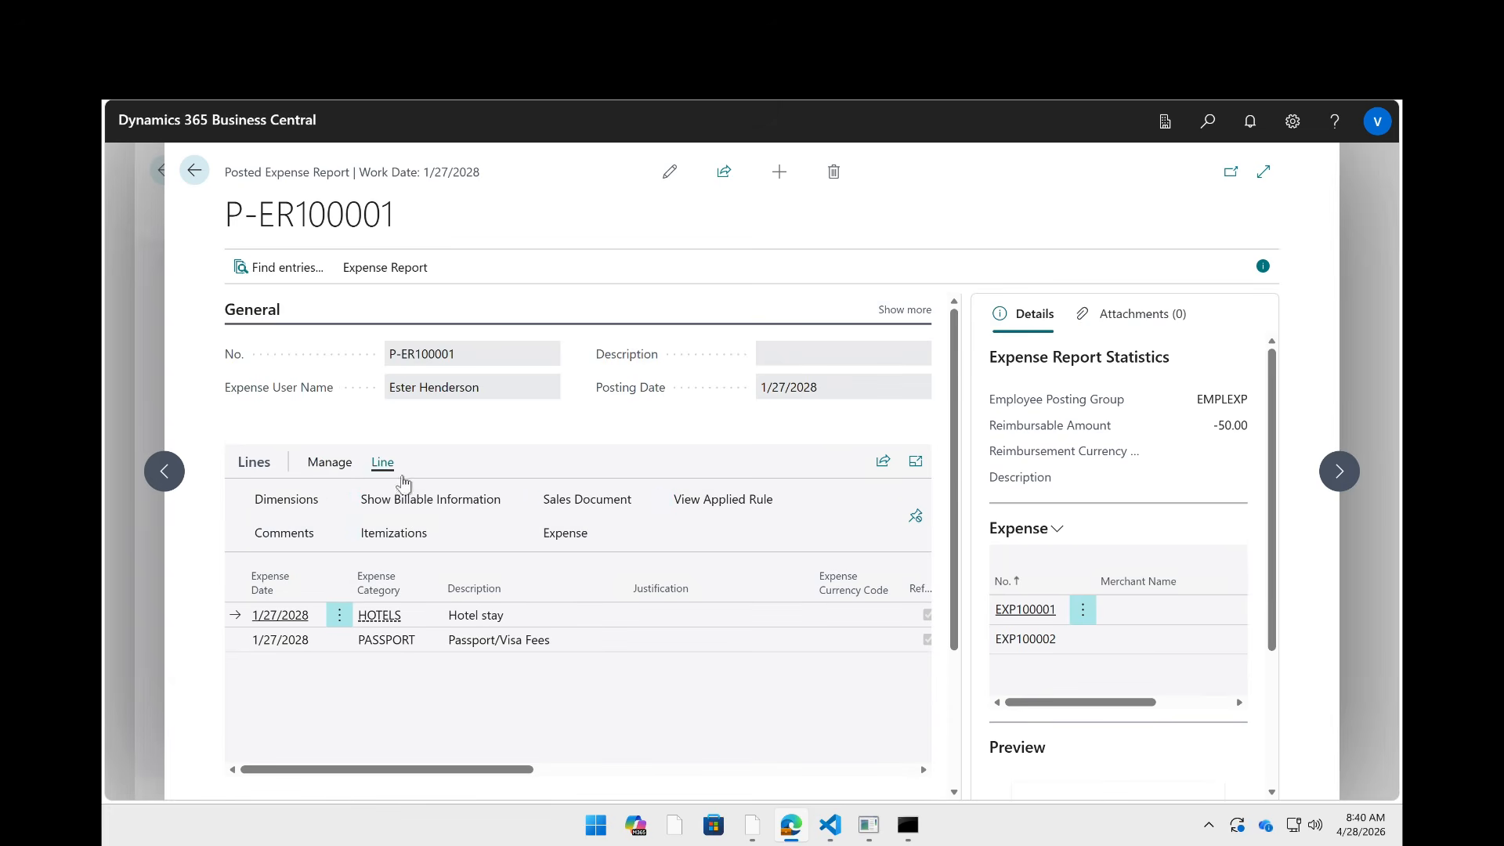
click(379, 536)
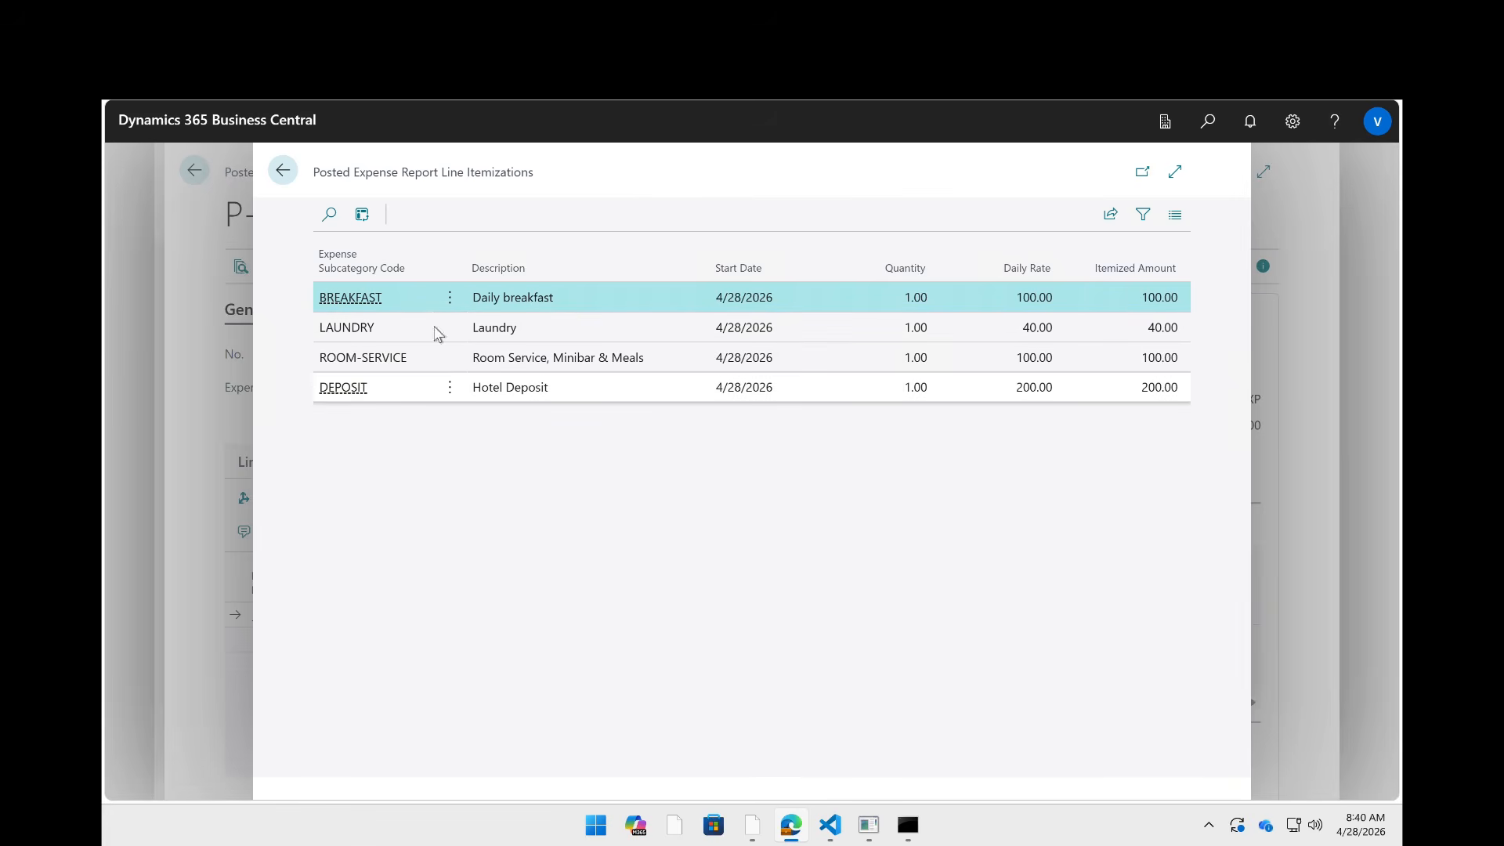
click(283, 174)
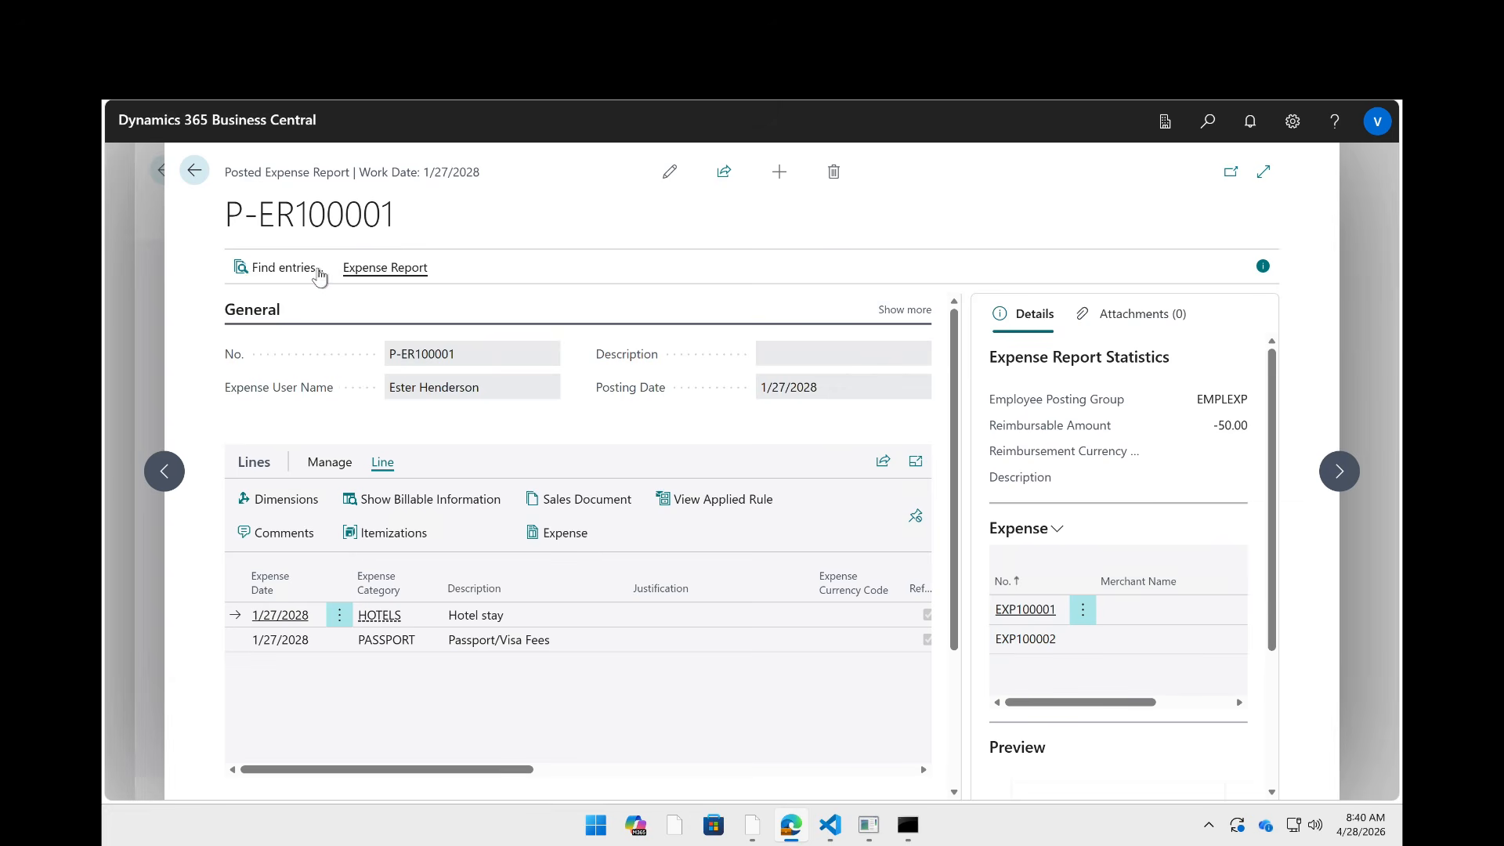
- Find the ledger entries related to the posted expense report, examine its Employee Ledger Entry, and close that list
click(304, 270)
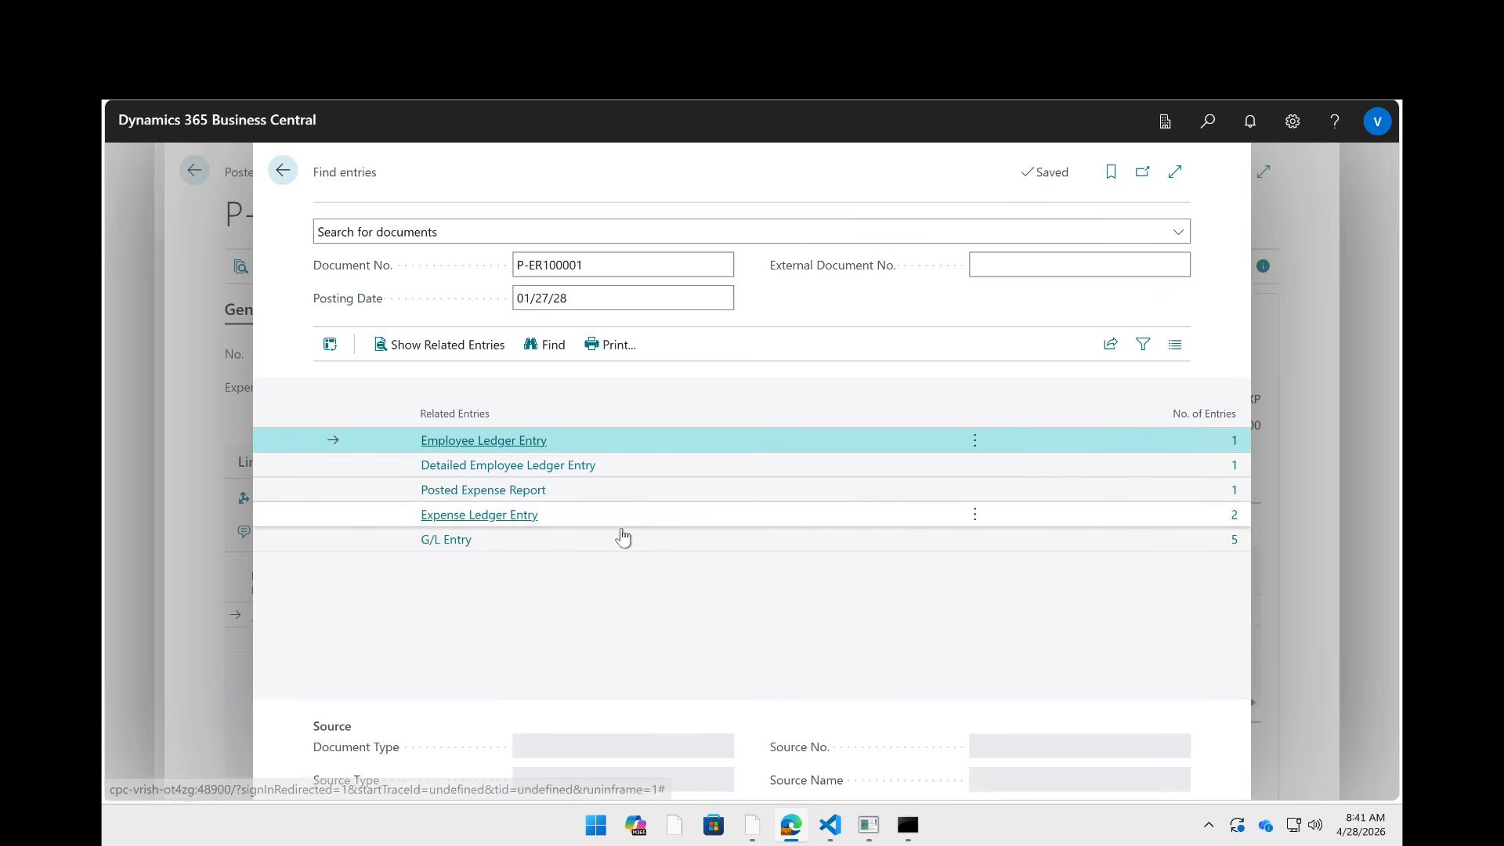
click(688, 516)
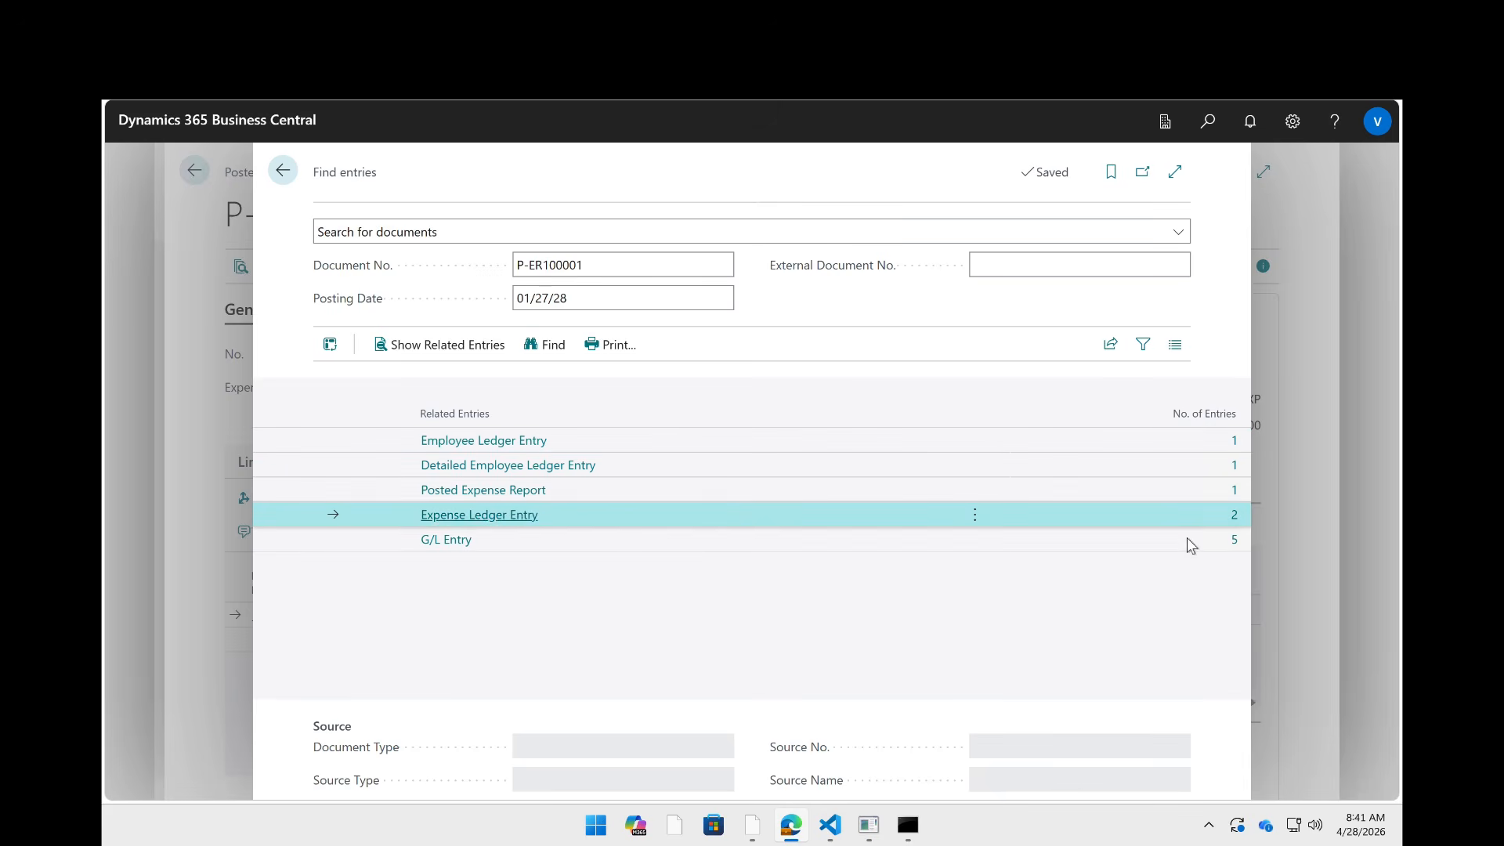
click(1234, 445)
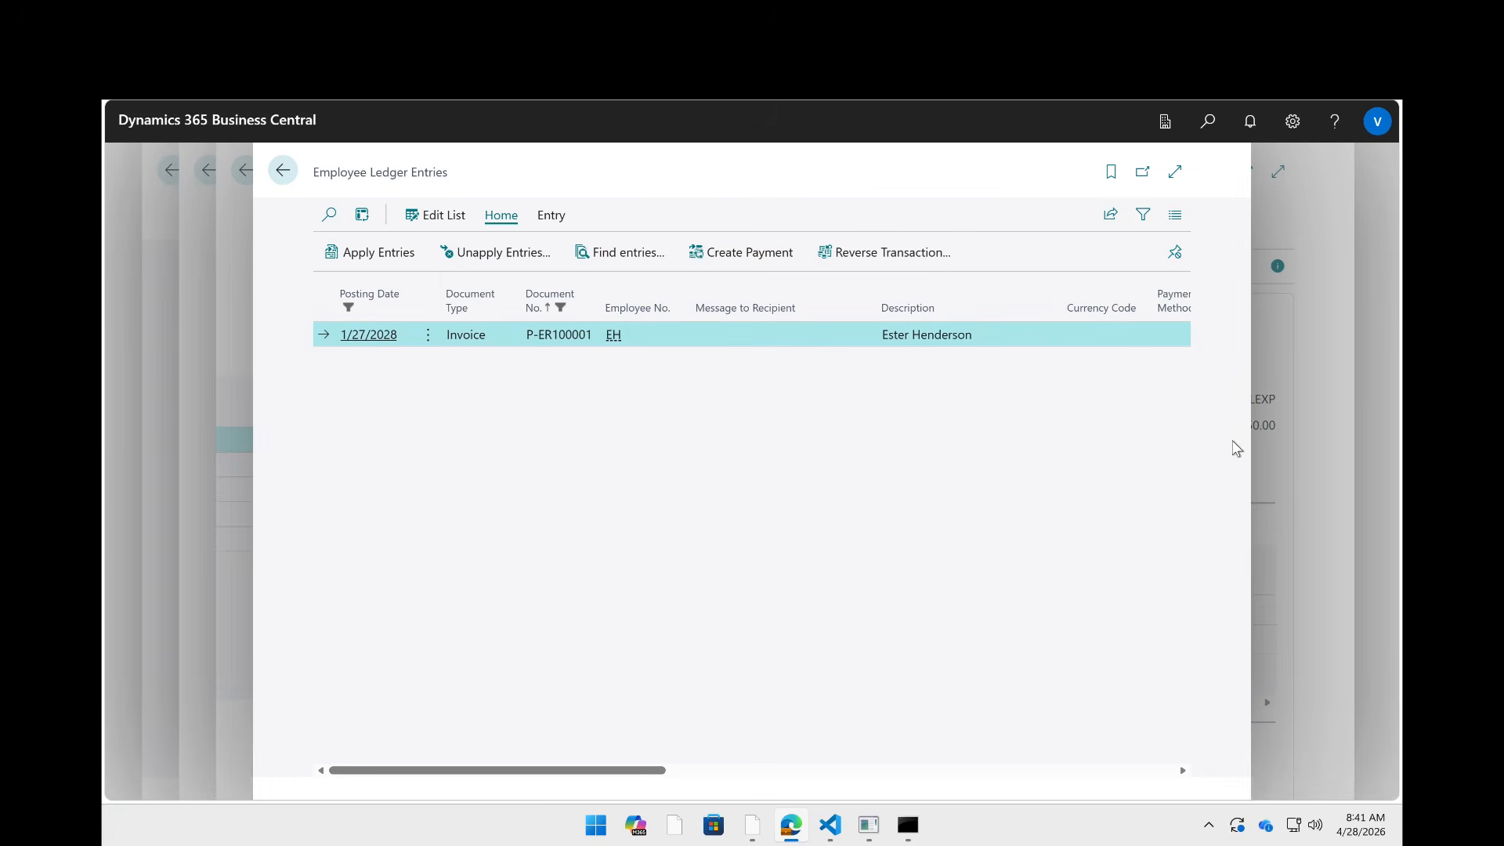
scroll(738, 338, right, 5)
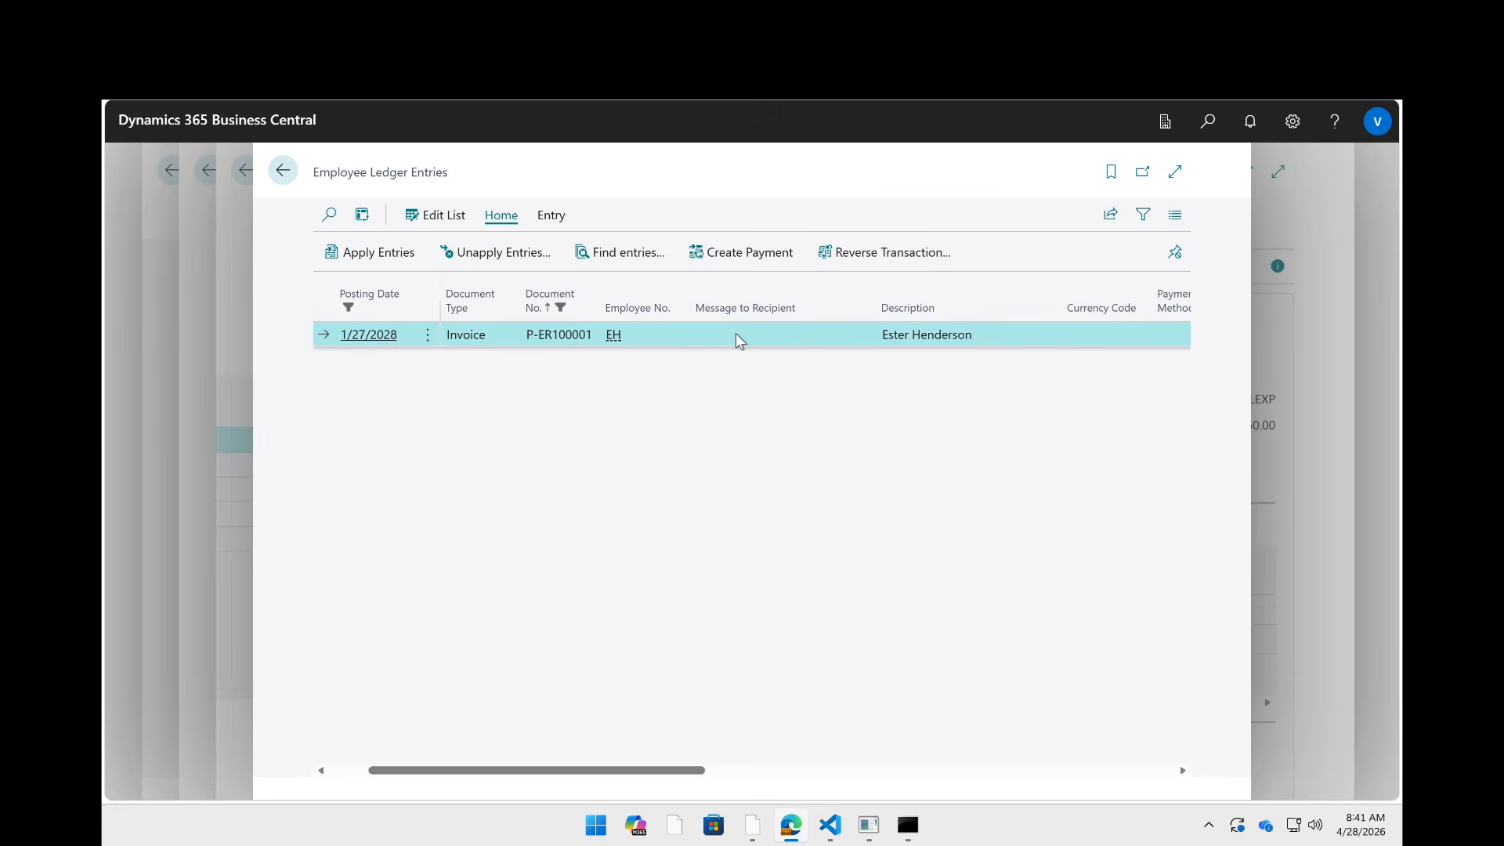
scroll(738, 338, right, 1)
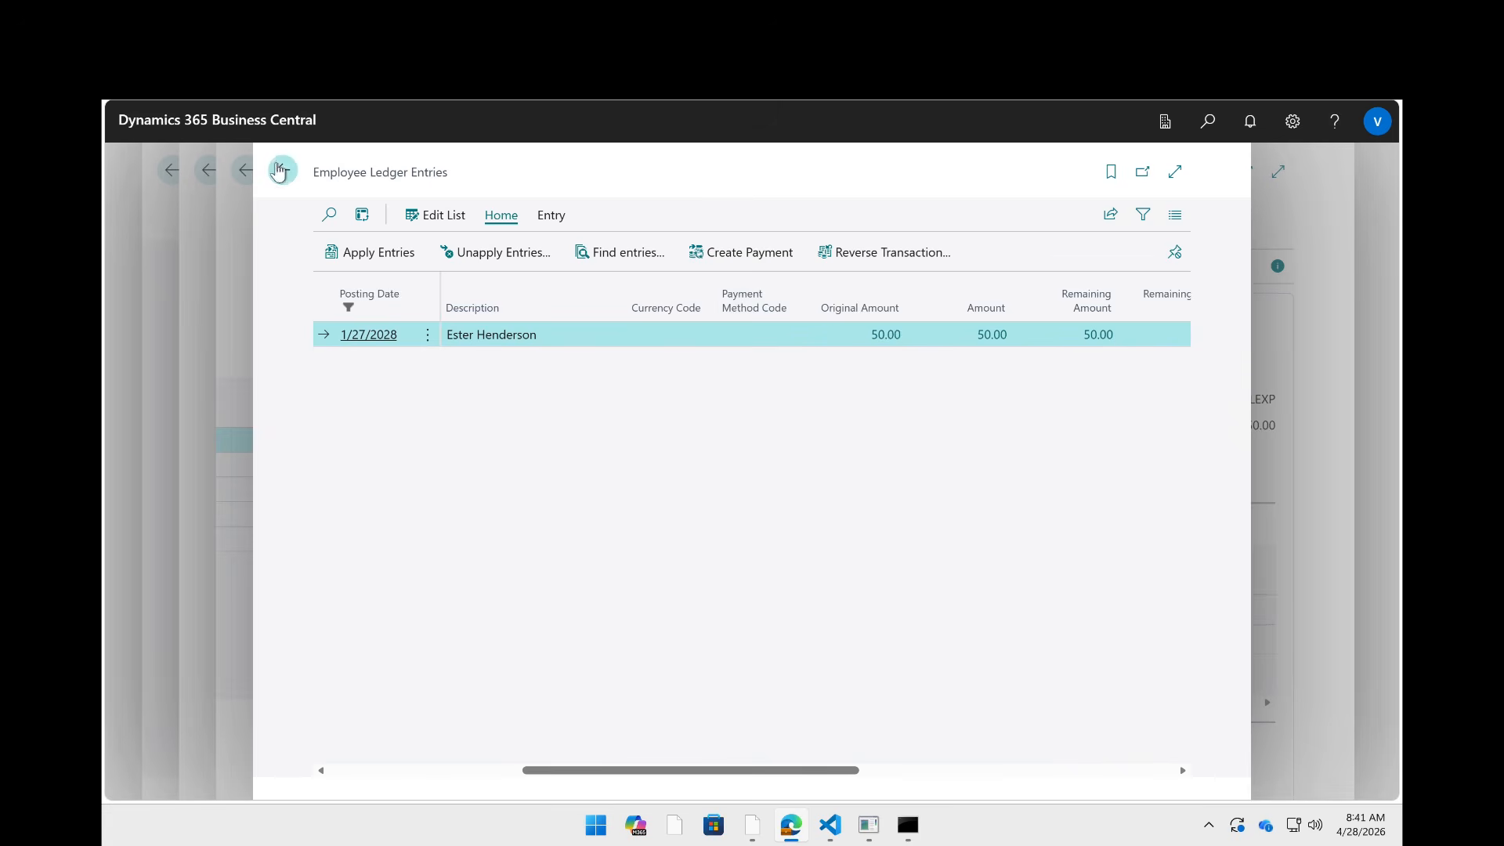
click(283, 170)
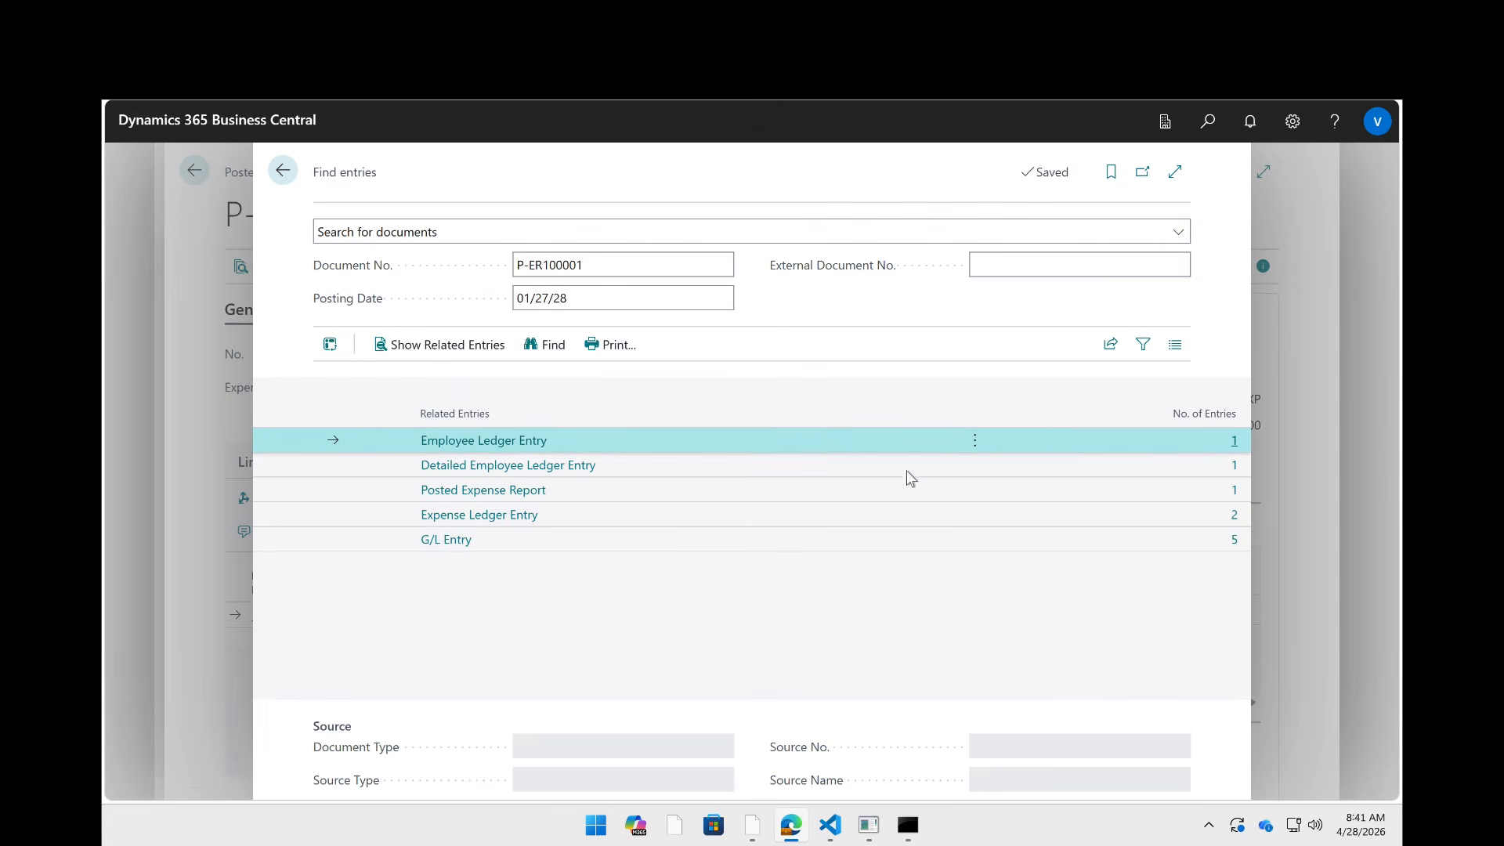
- Reopen the related Employee Ledger Entry, check its original and remaining amounts and open status, and close it
click(1234, 442)
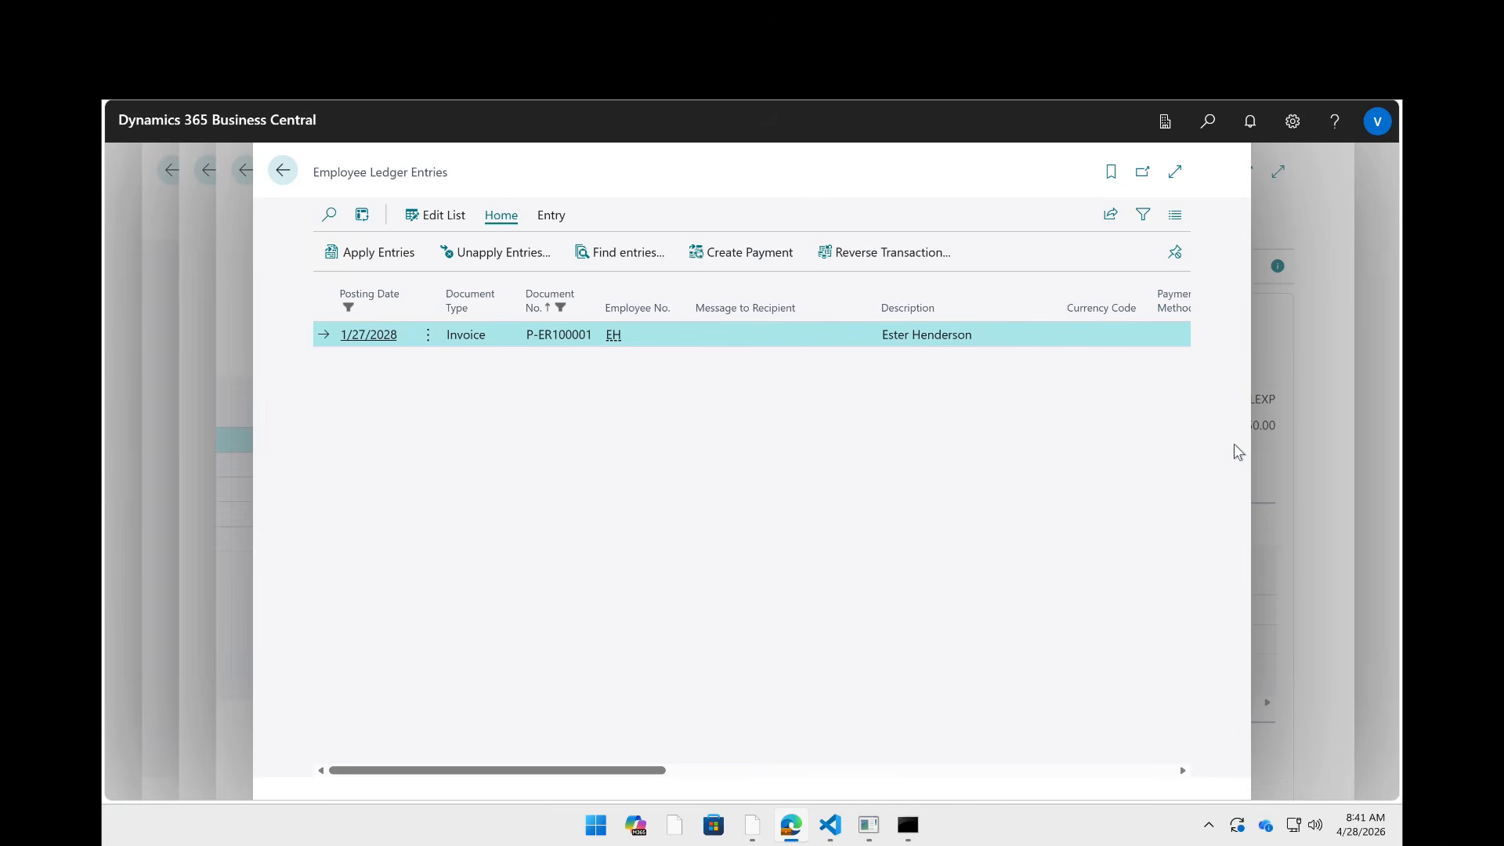
scroll(984, 405, right, 3)
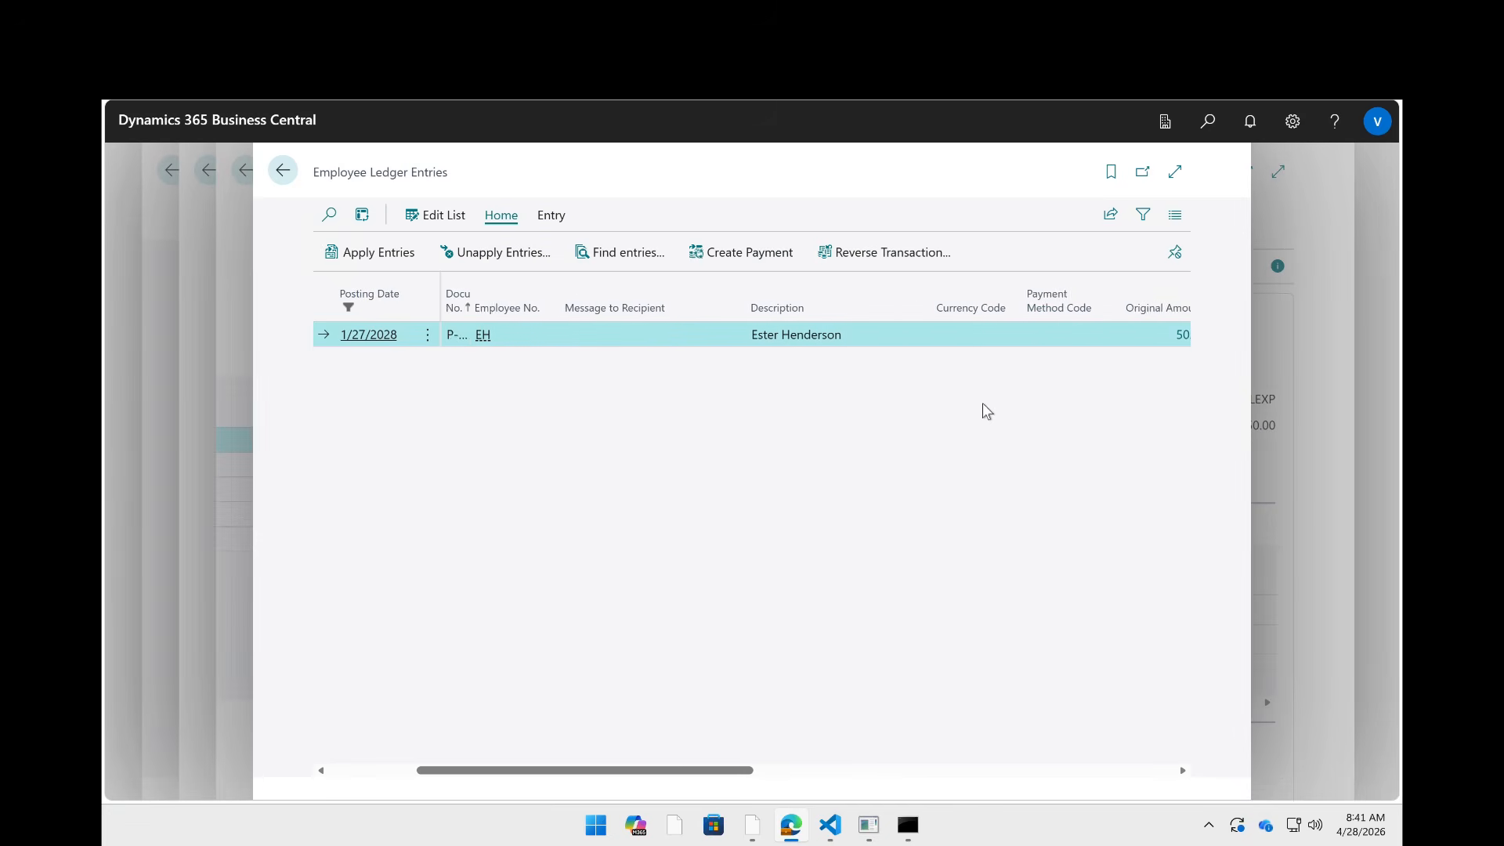
scroll(984, 405, right, 4)
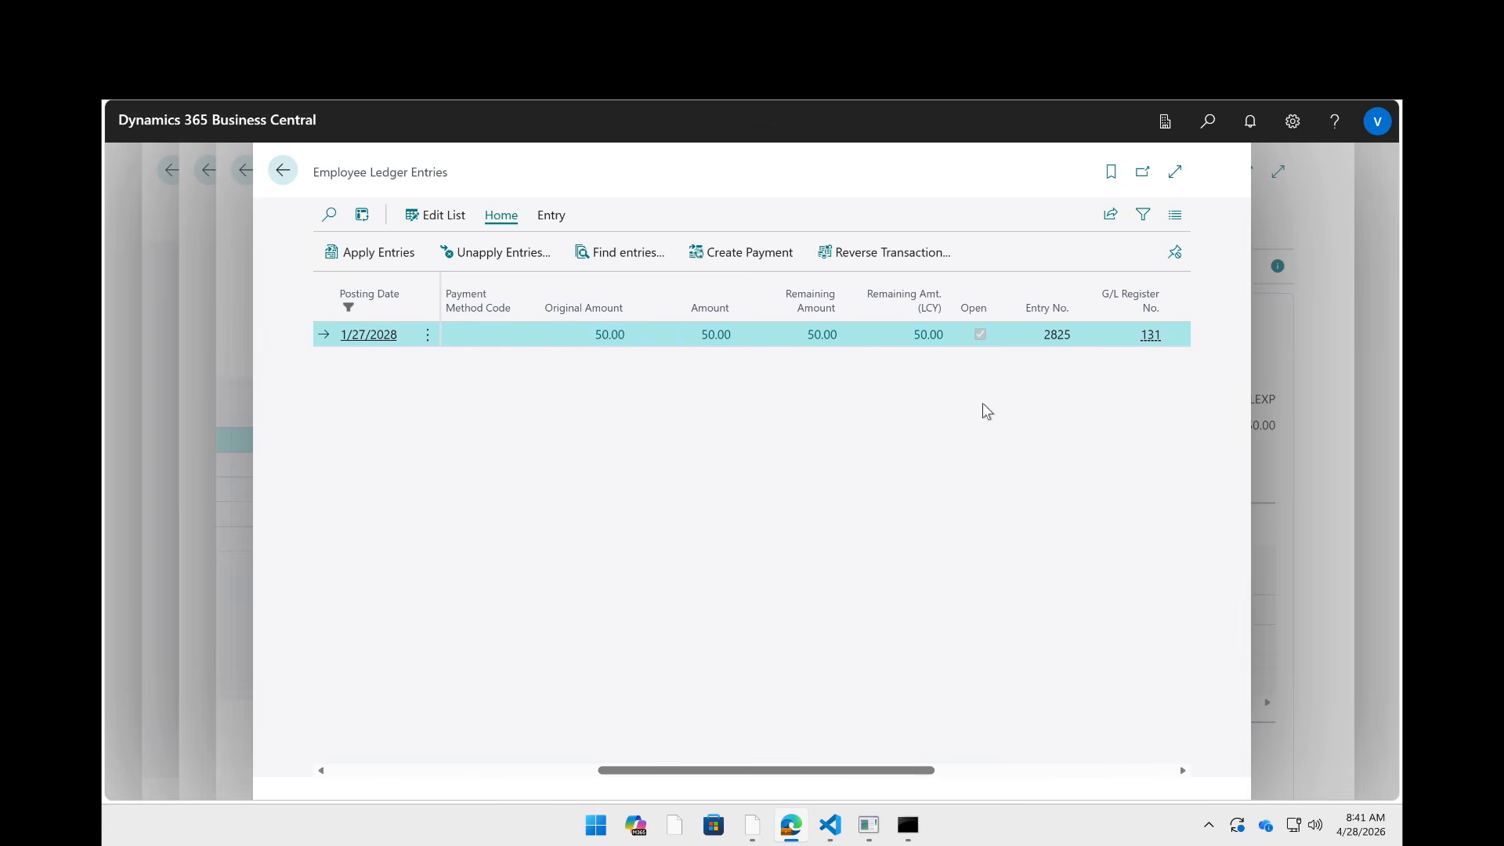
key(Escape)
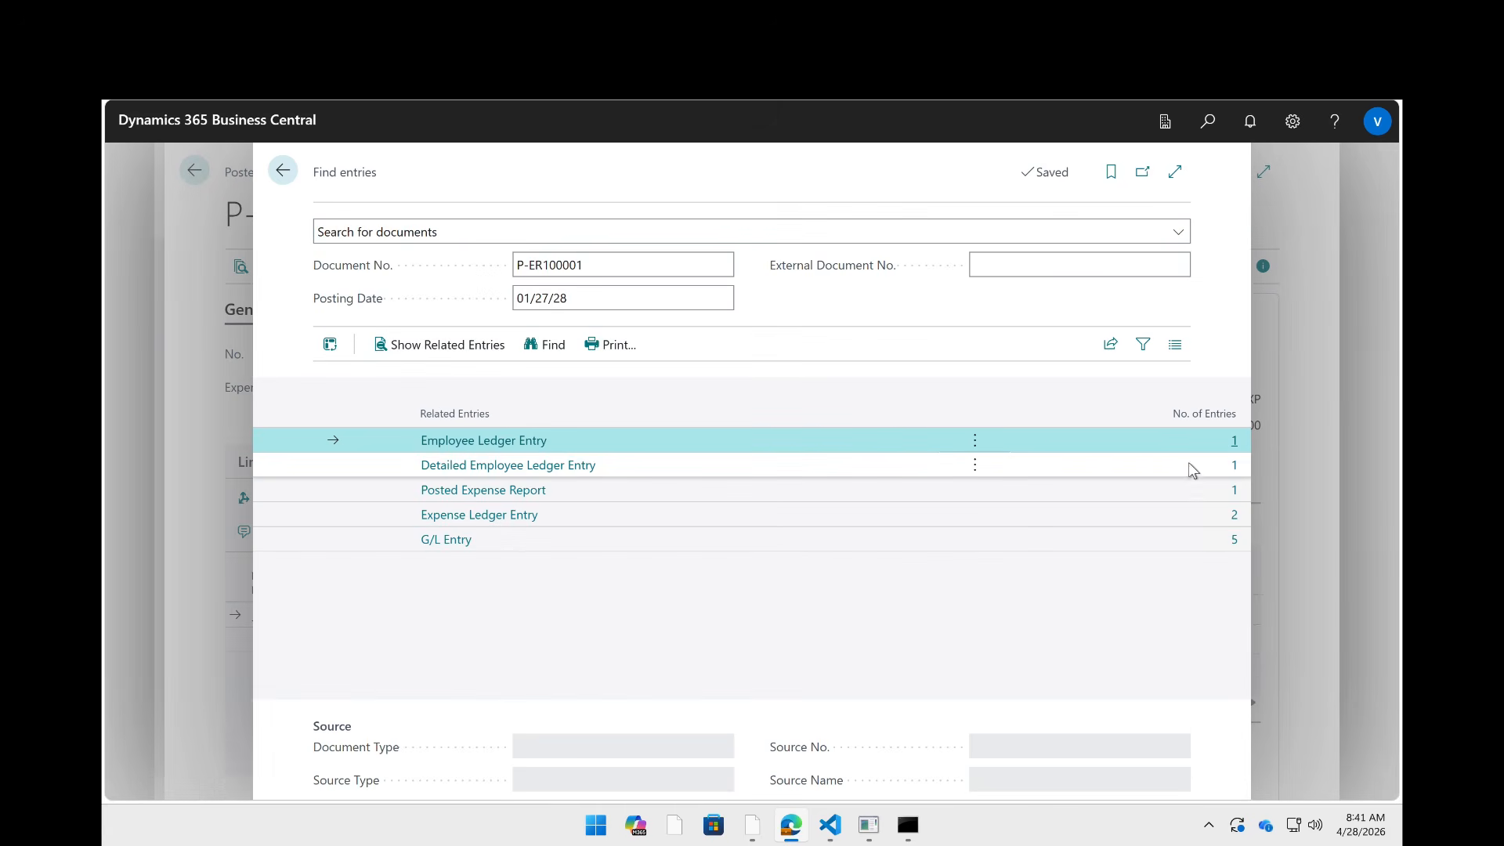
- View the Detailed Employee Ledger Entry and the Posted Expense Report from the related entries, closing each one
click(1232, 467)
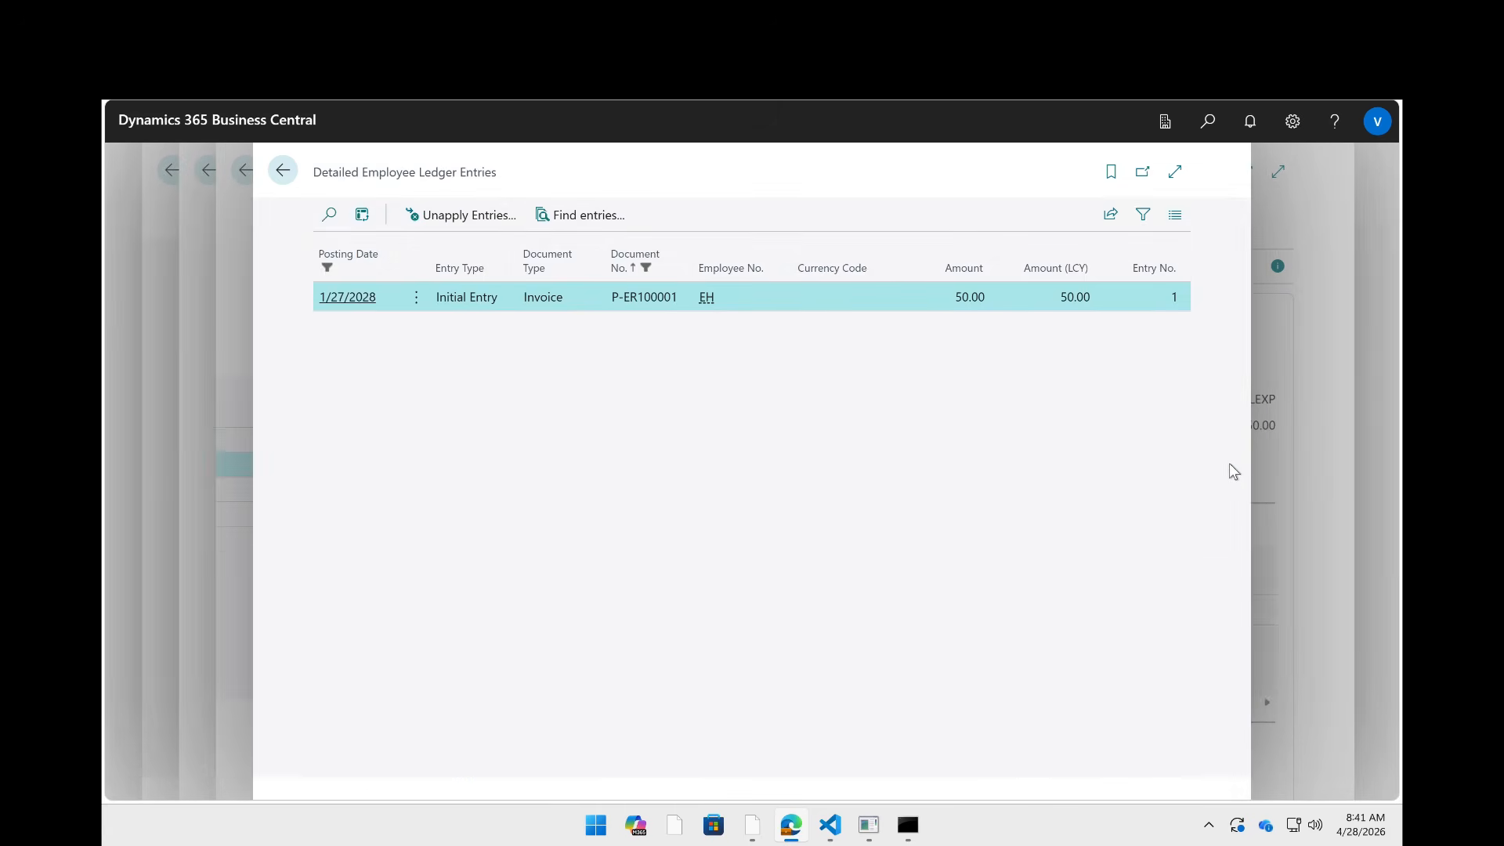
key(Escape)
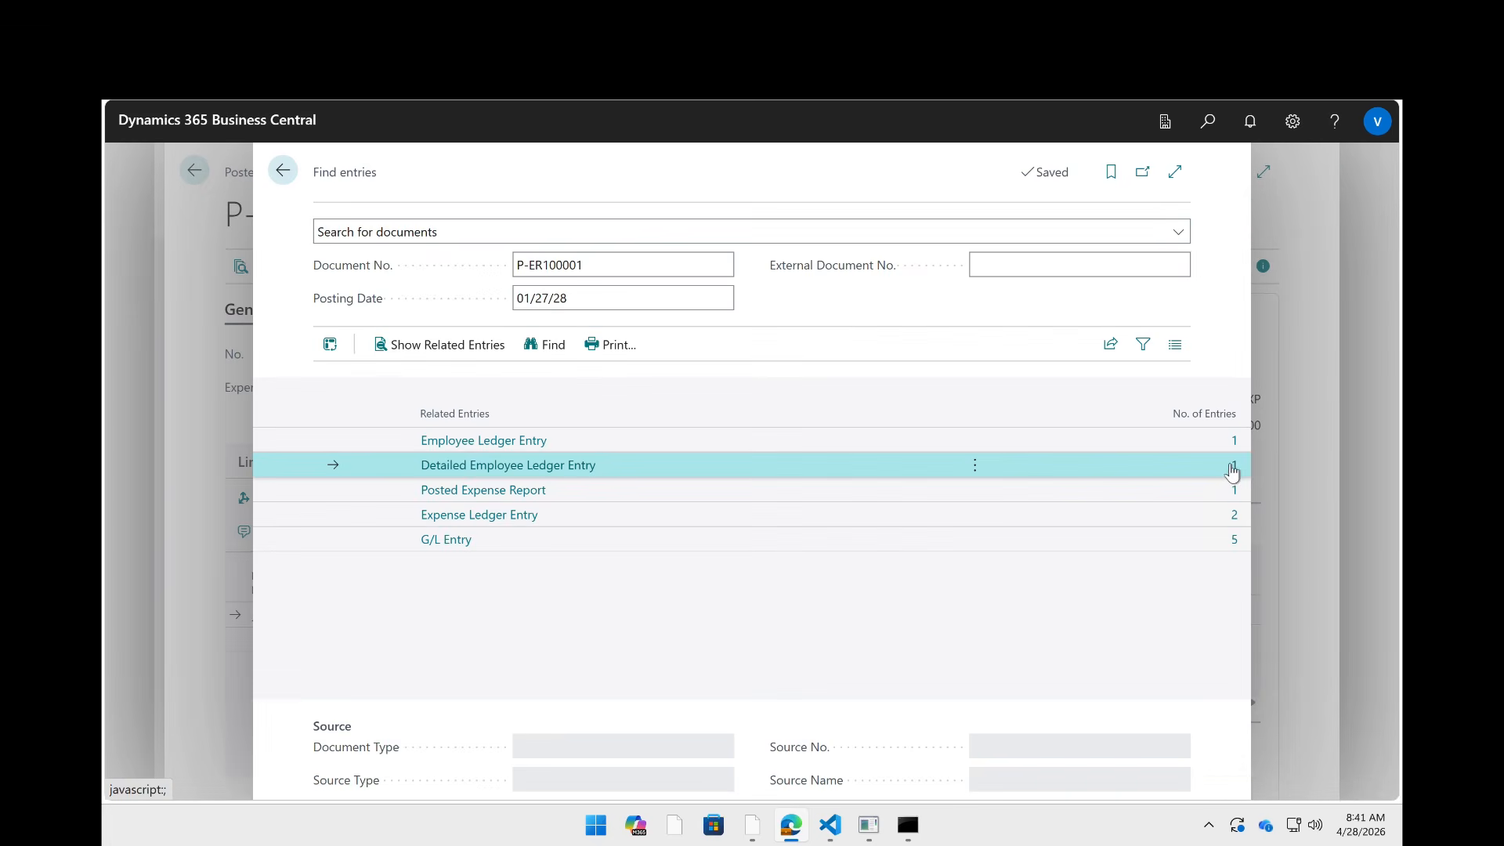
click(1235, 491)
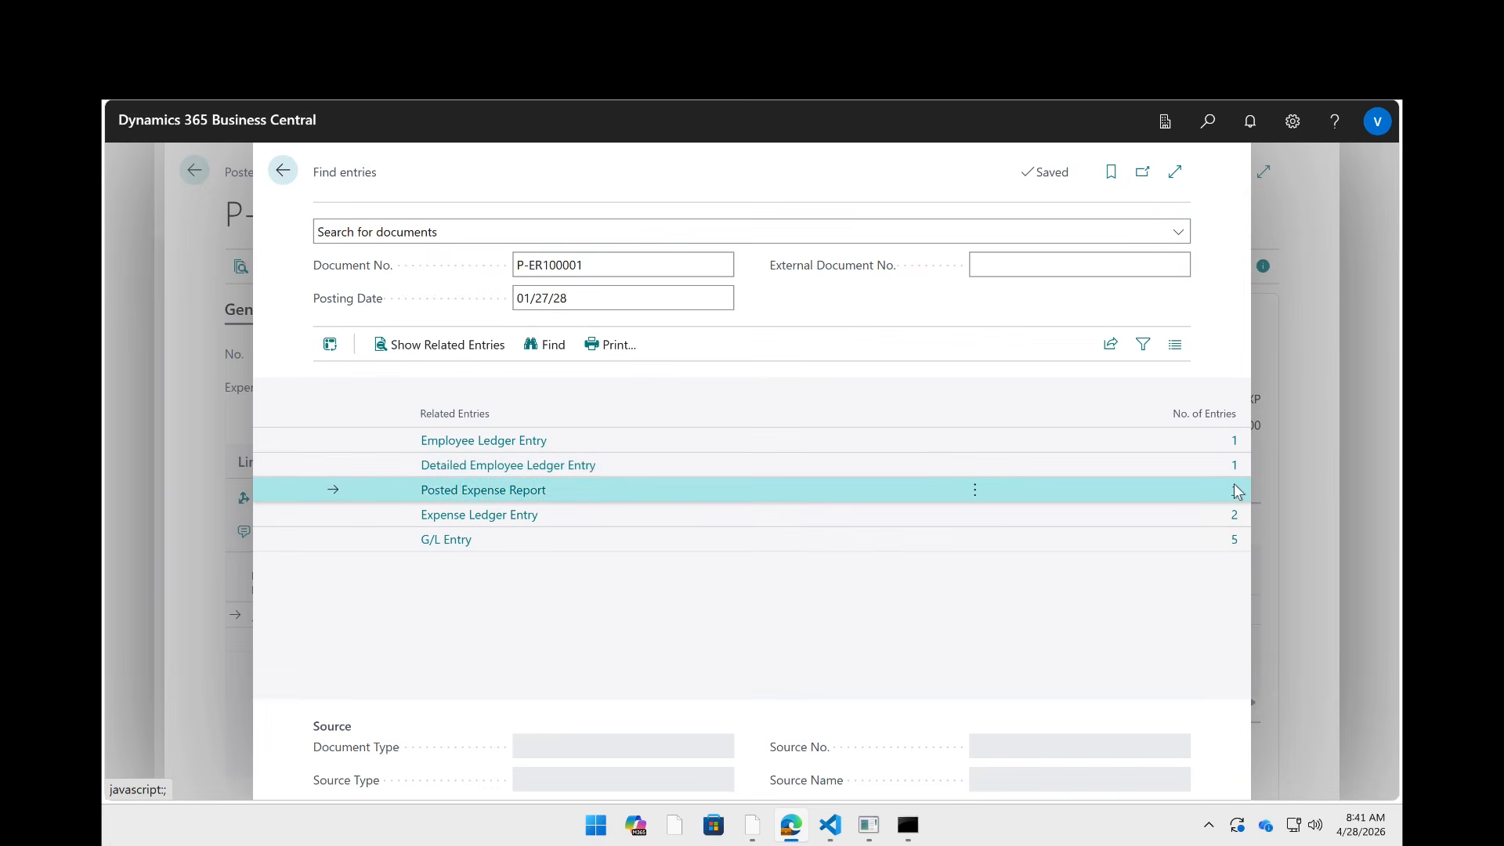
key(Escape)
- Open the related Expense Ledger Entries, read across to the Non-Refundable Amount, and expand the page to the wide layout
click(1233, 516)
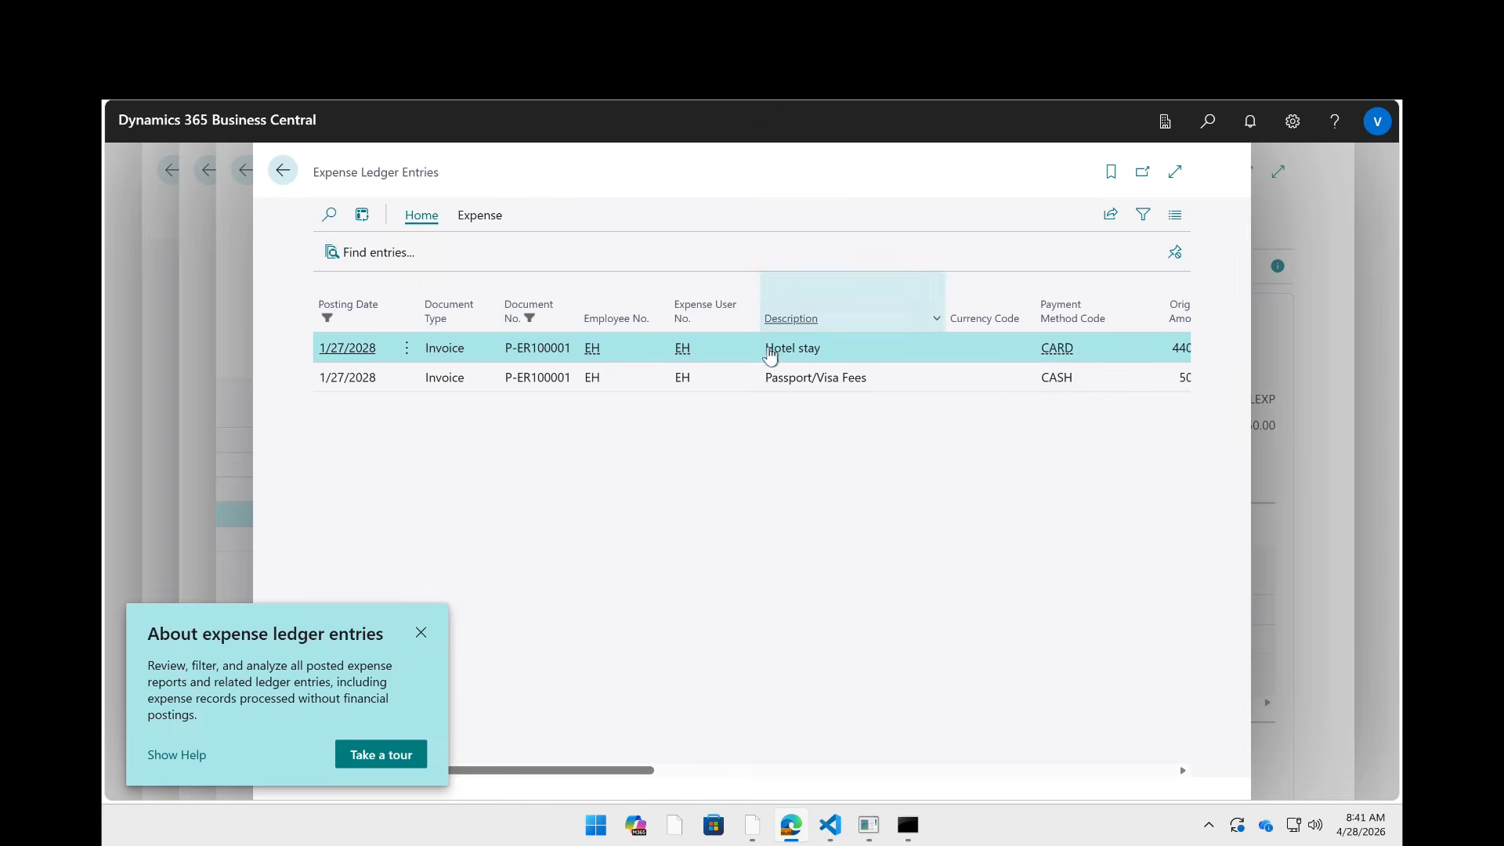
key(Right)
key(Right)
key(Right)
key(Right)
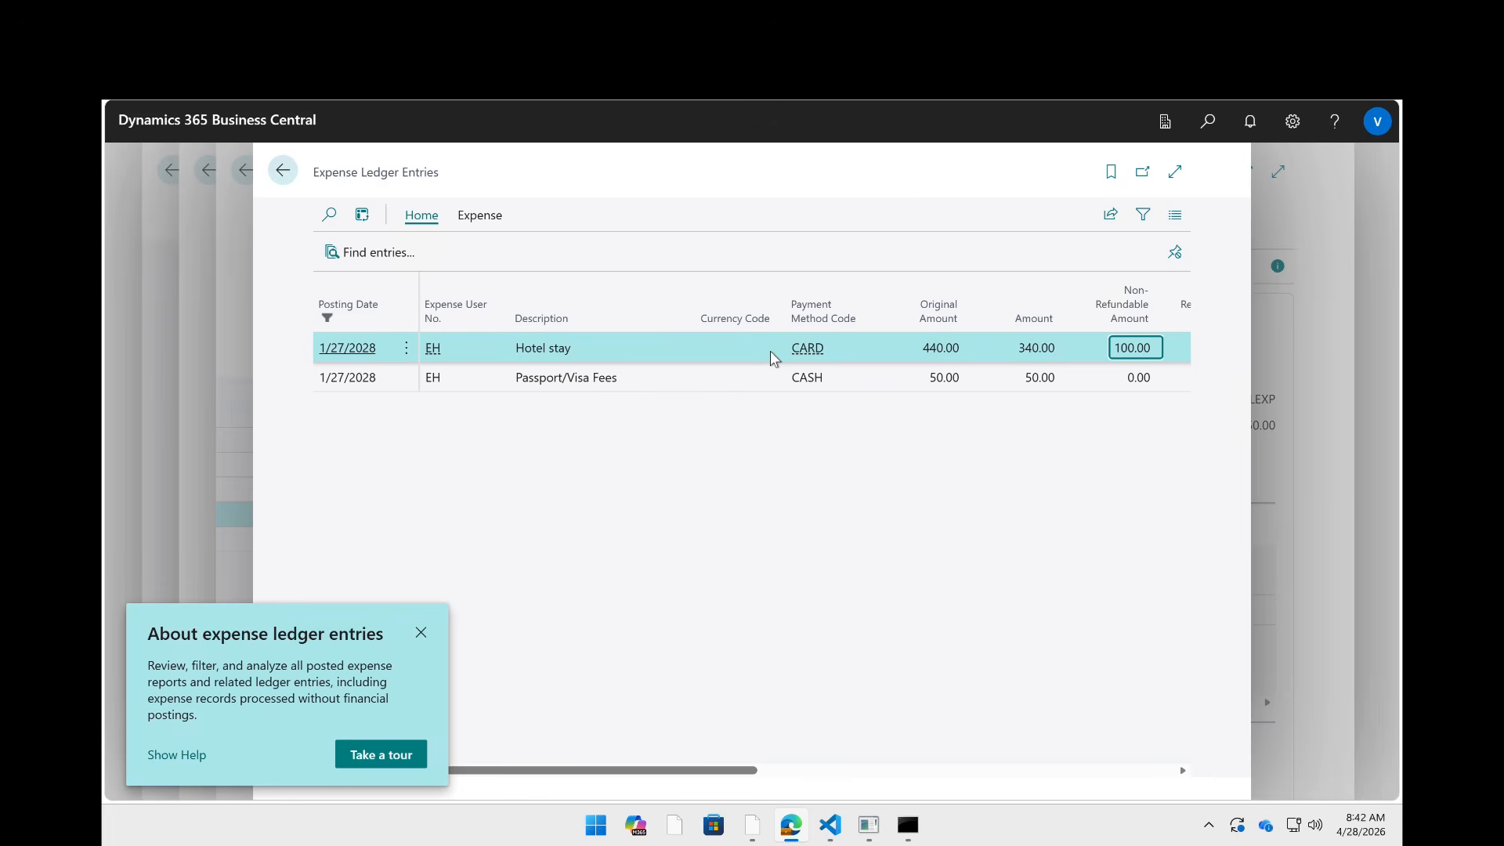
click(1174, 172)
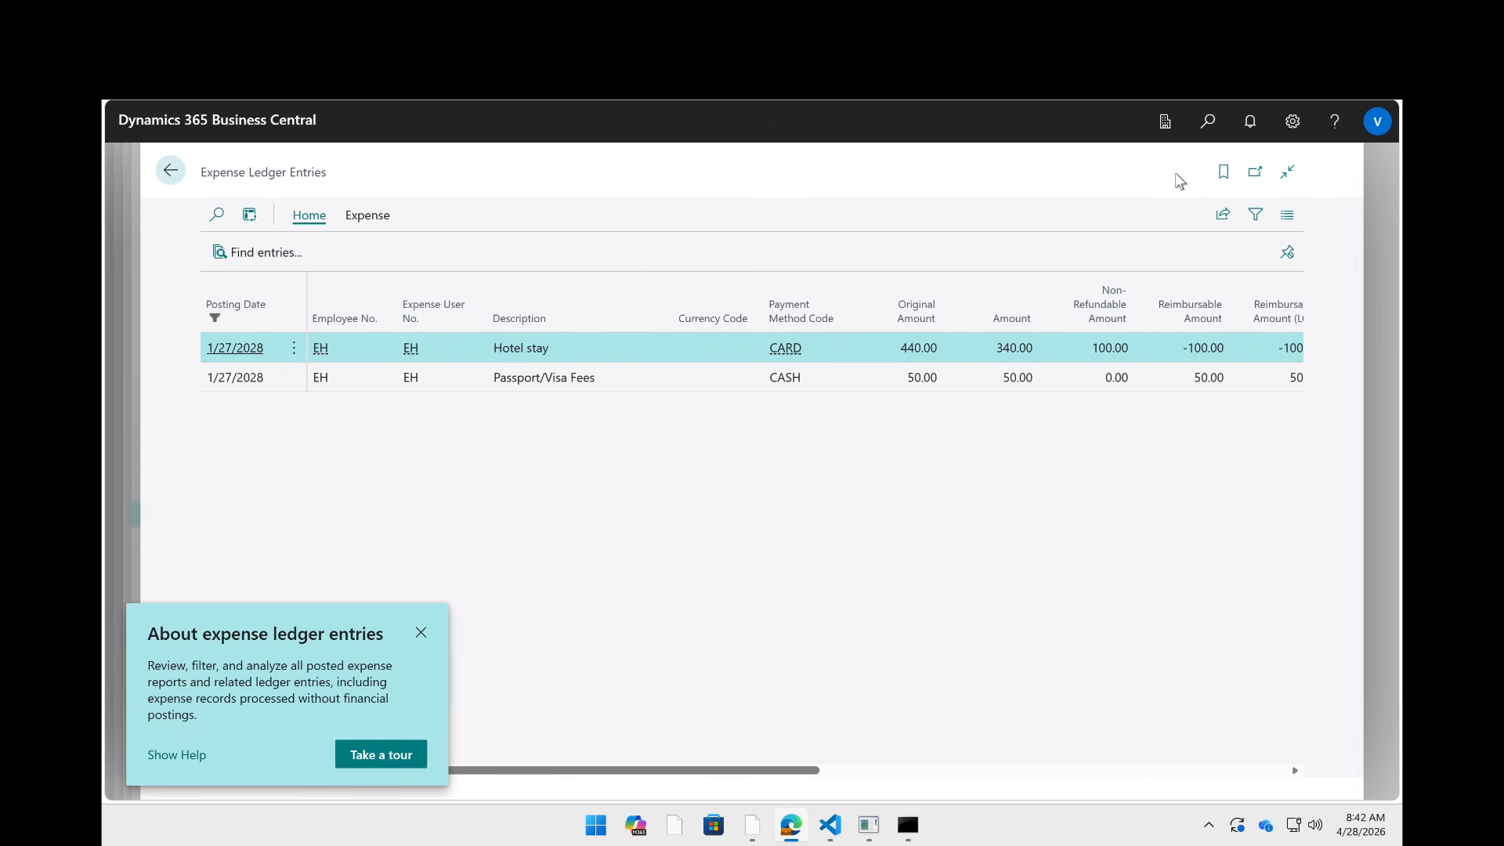
- Examine the Hotel stay expense entry's payment method and its original, non-refundable, reimbursable and refundable amounts
key(Left)
key(Left)
key(Left)
key(Right)
key(Right)
key(Right)
key(Right)
key(Right)
key(Right)
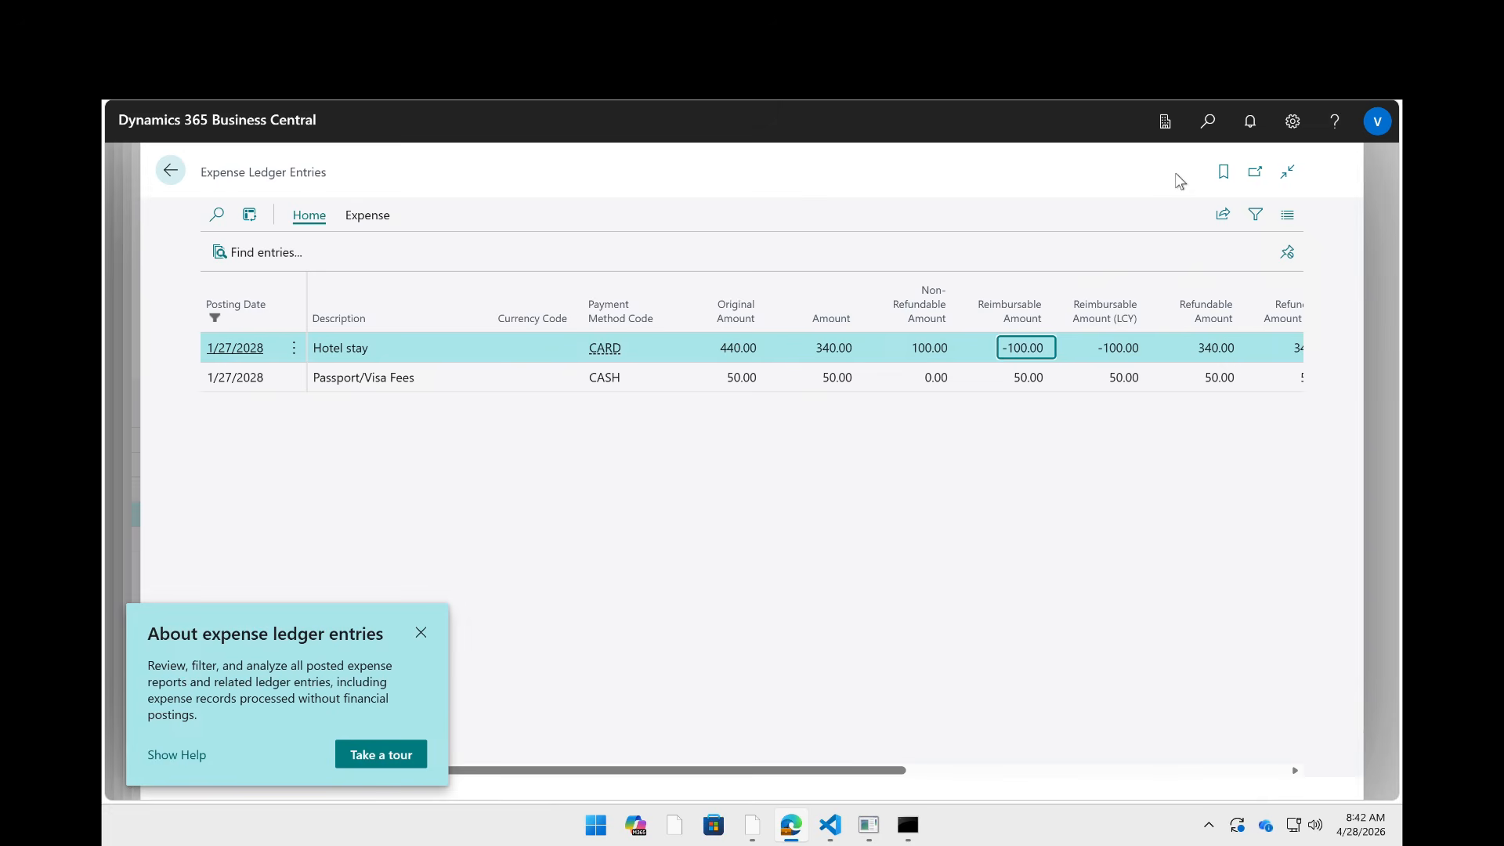
key(Right)
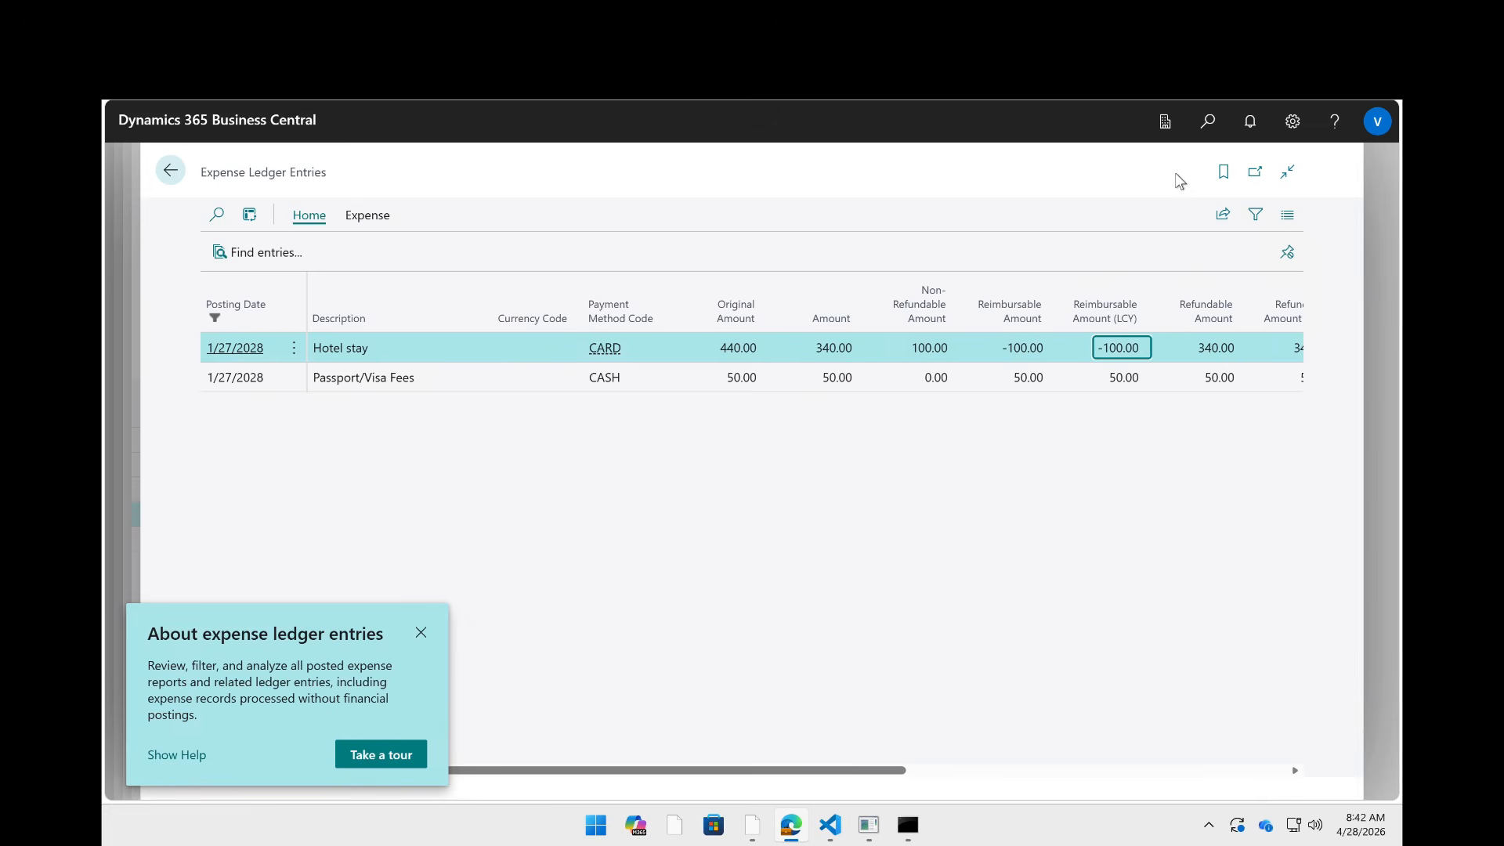
key(Right)
key(Right)
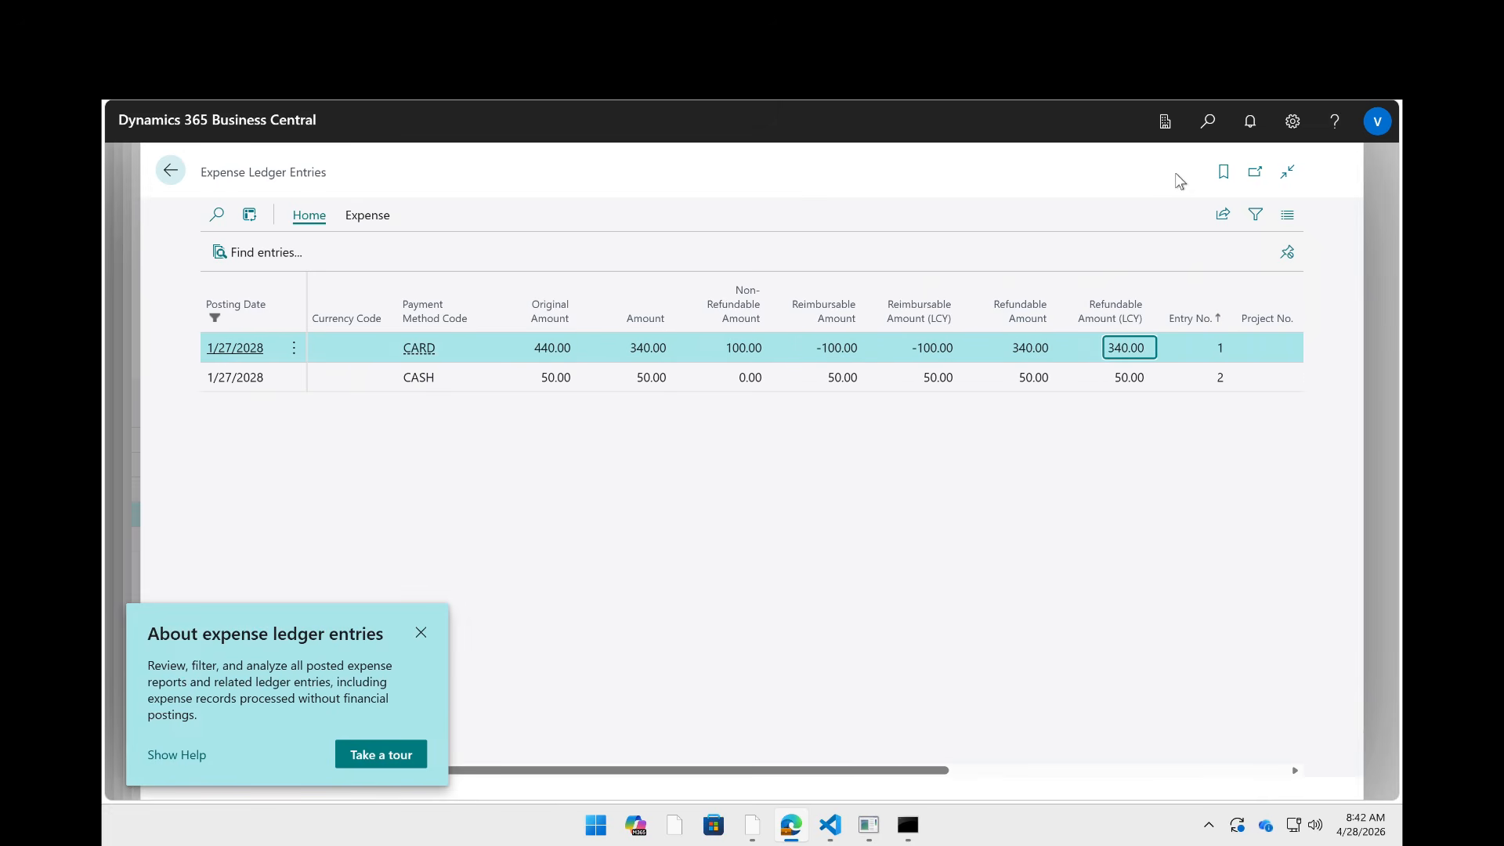
key(Left)
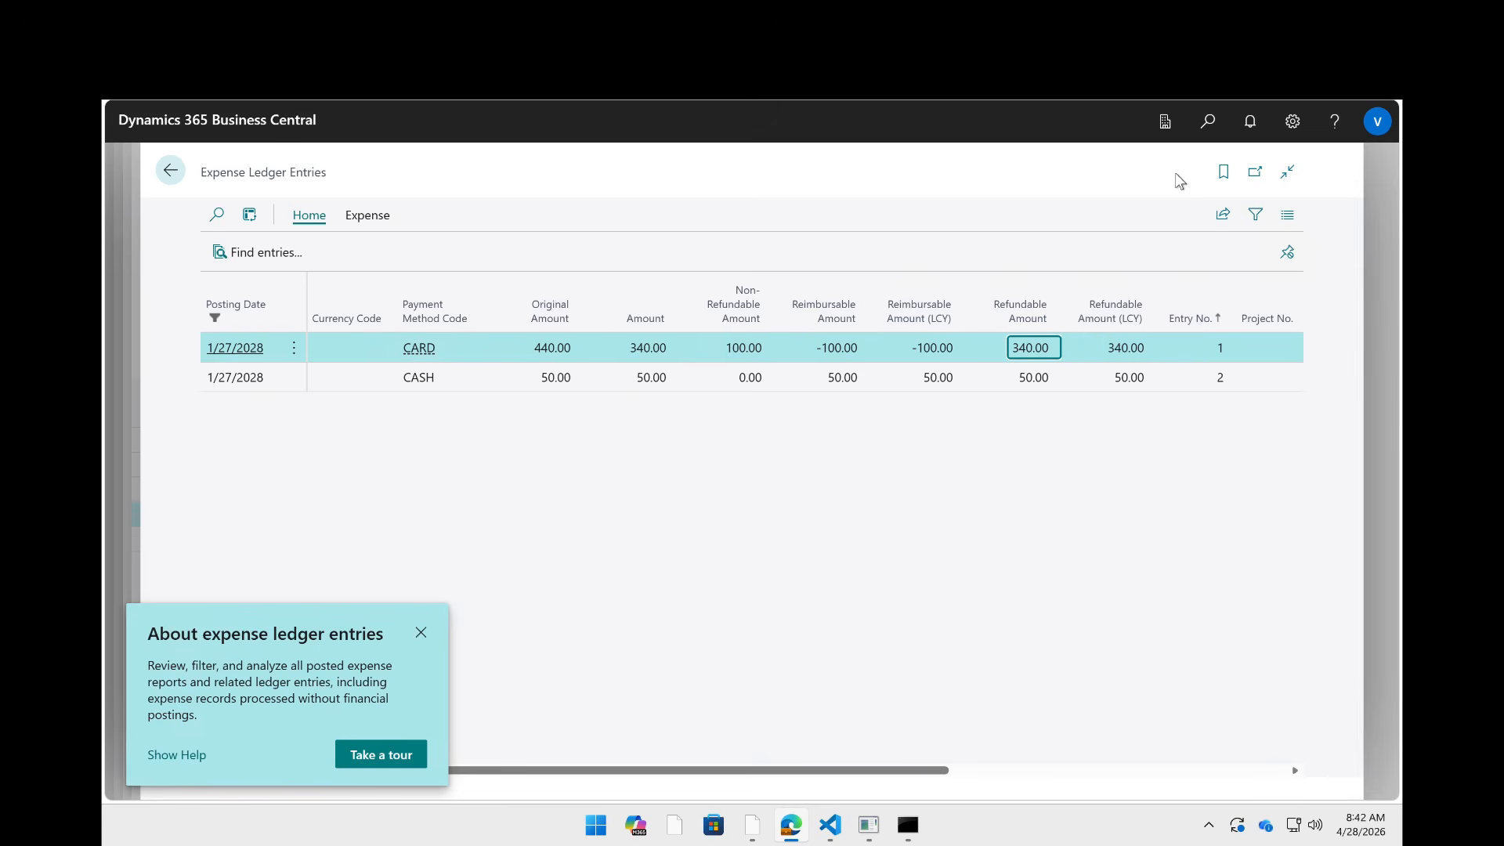
key(Left)
key(Left)
key(Left)
key(Left)
key(Right)
key(Right)
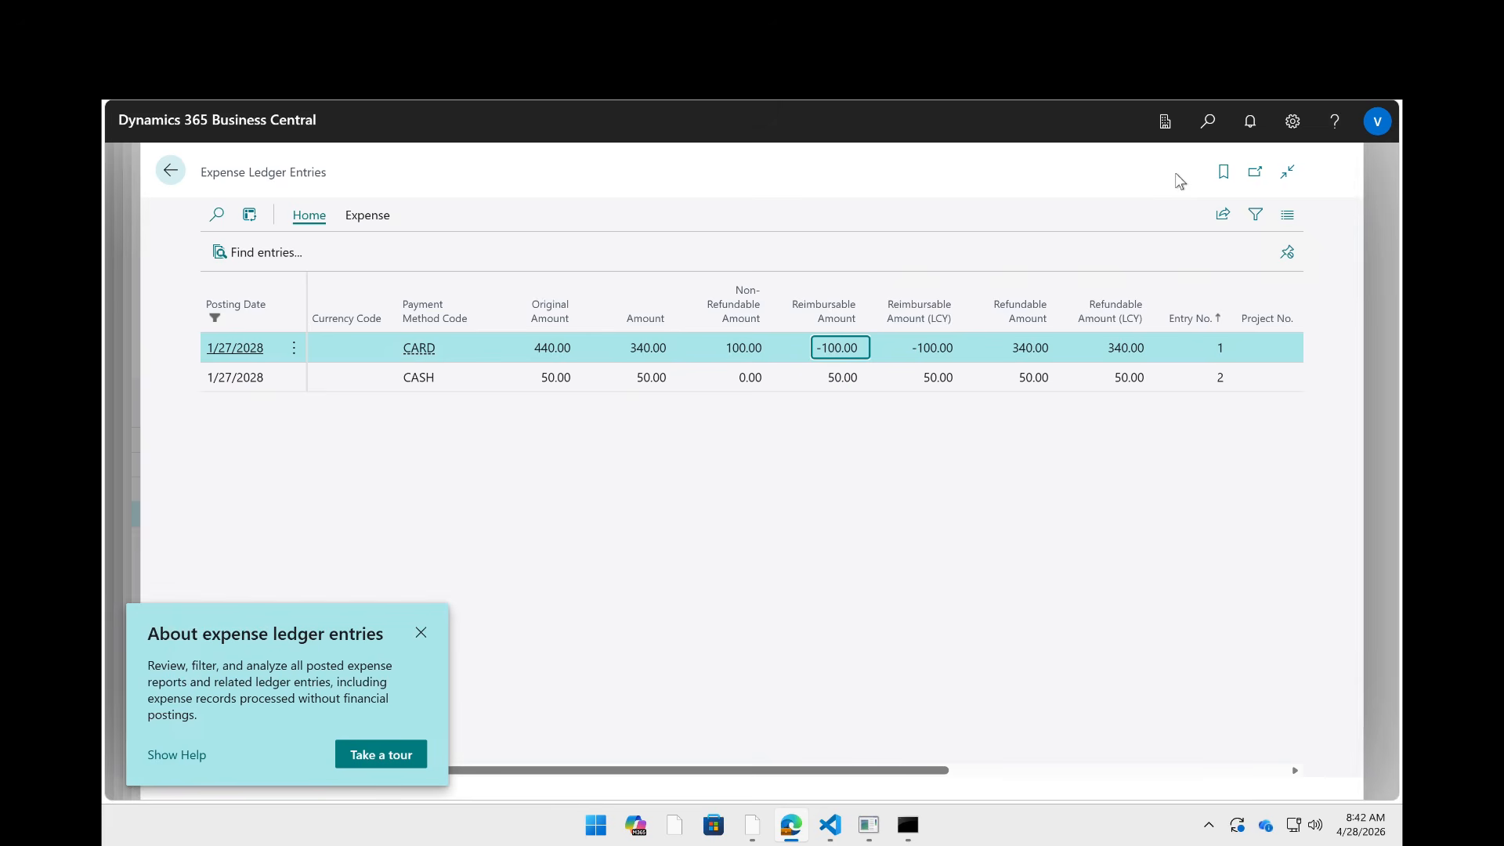
- Examine the Passport/Visa Fees expense entry's amounts and project columns, then close the Expense Ledger Entries
key(Down)
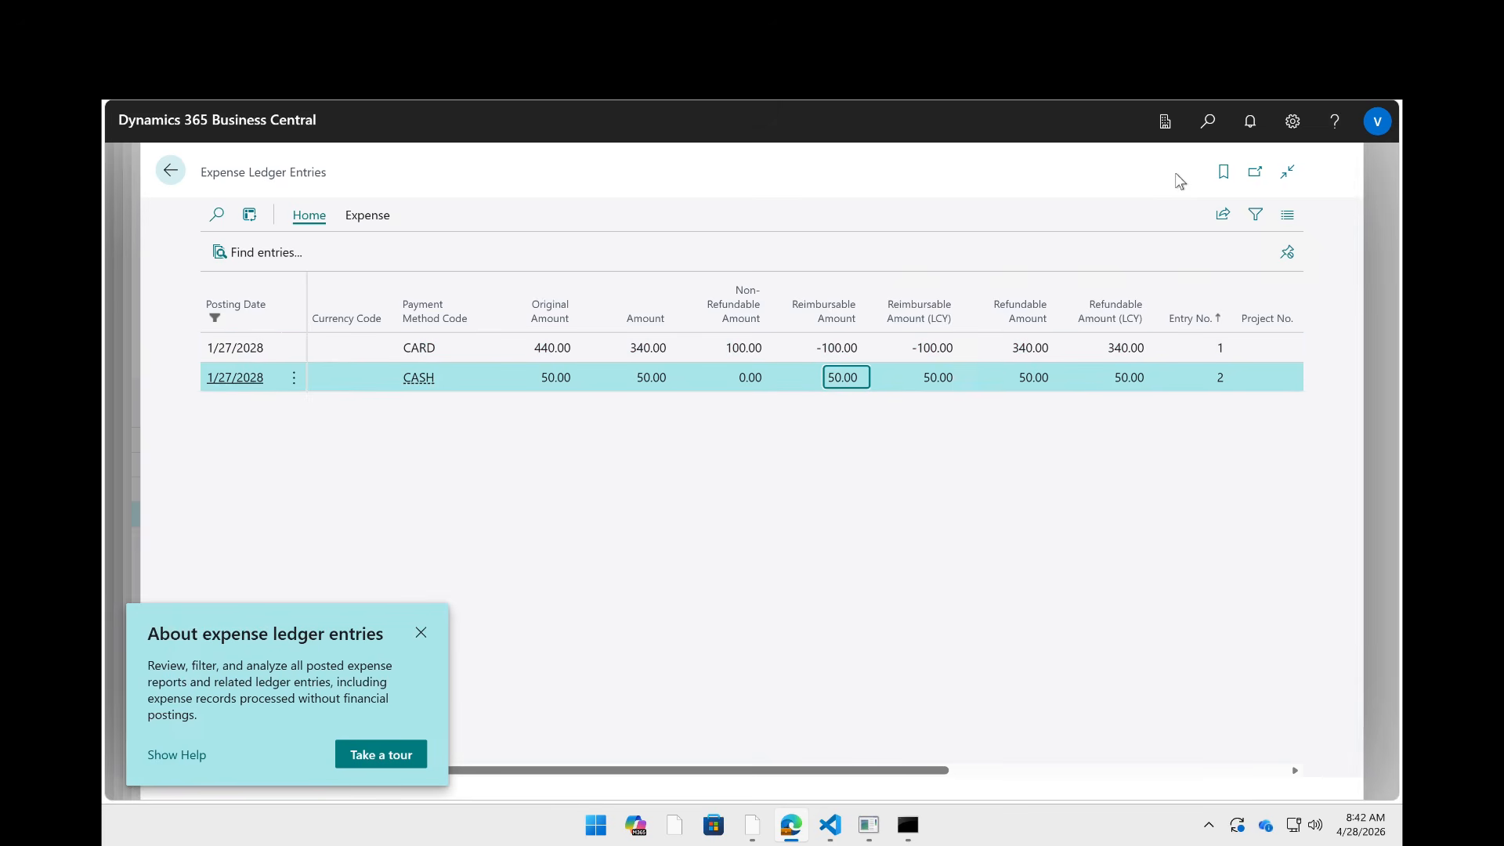
key(Left)
key(Left)
key(Left)
key(Left)
key(Right)
key(Right)
key(Right)
key(Right)
key(Tab)
key(Tab)
key(Tab)
key(Tab)
key(Tab)
key(Tab)
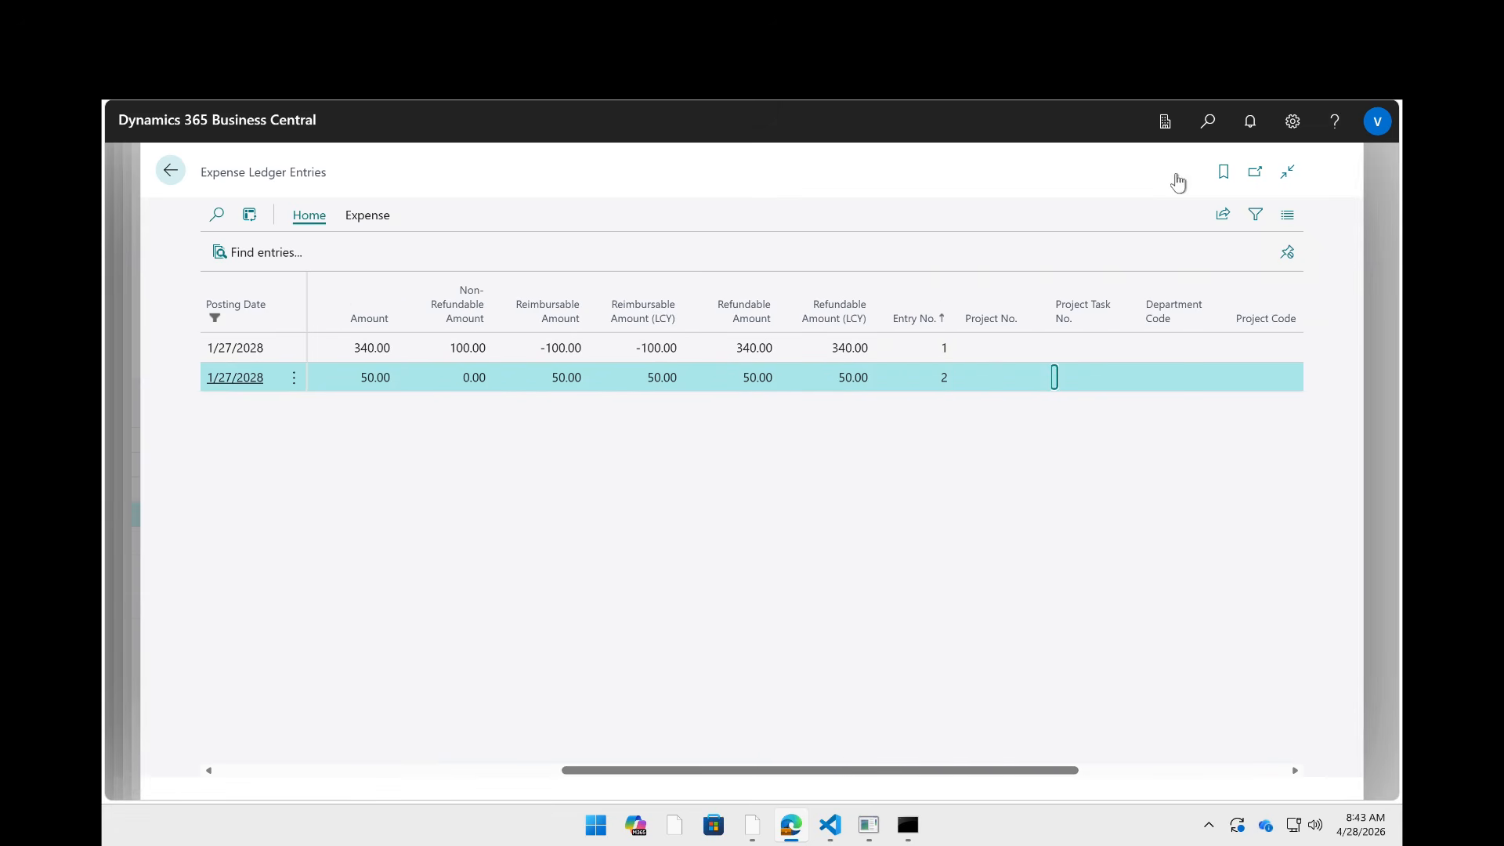
key(Escape)
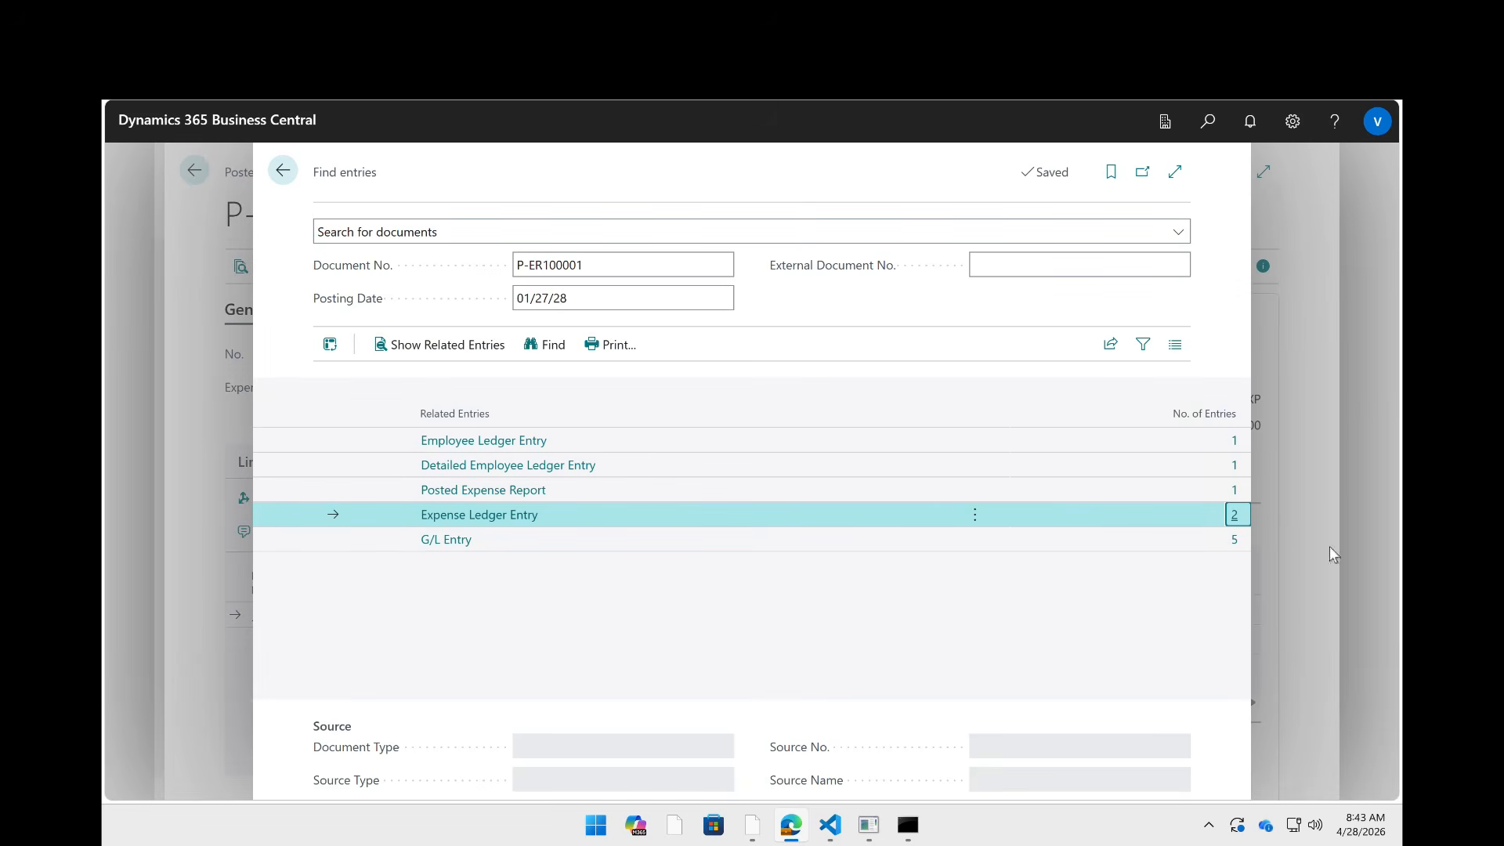
- Open the related G/L entries in the wide layout with the details pane hidden
click(1235, 541)
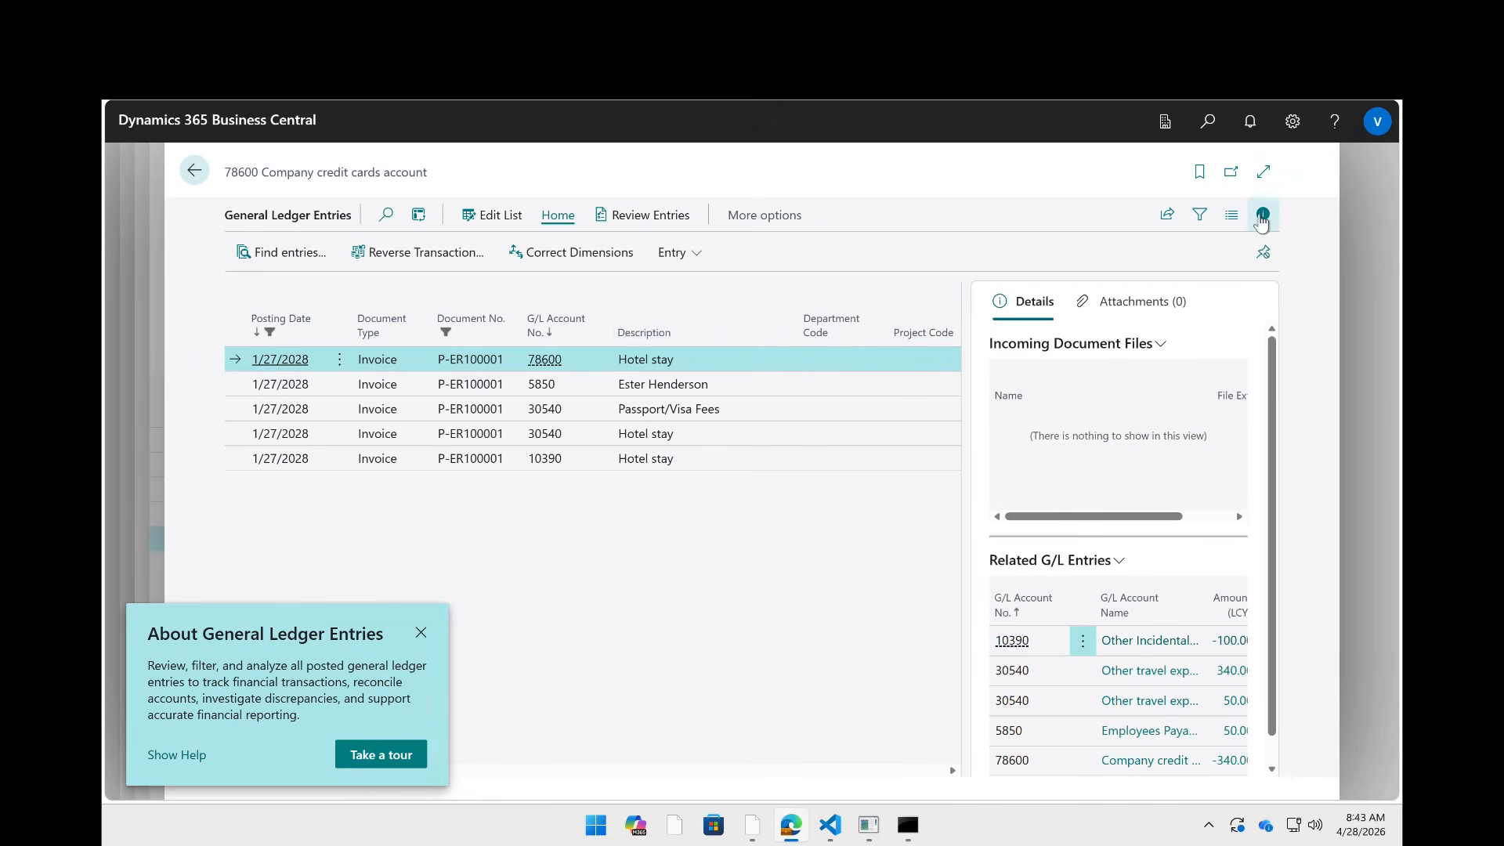
click(1263, 213)
click(1175, 170)
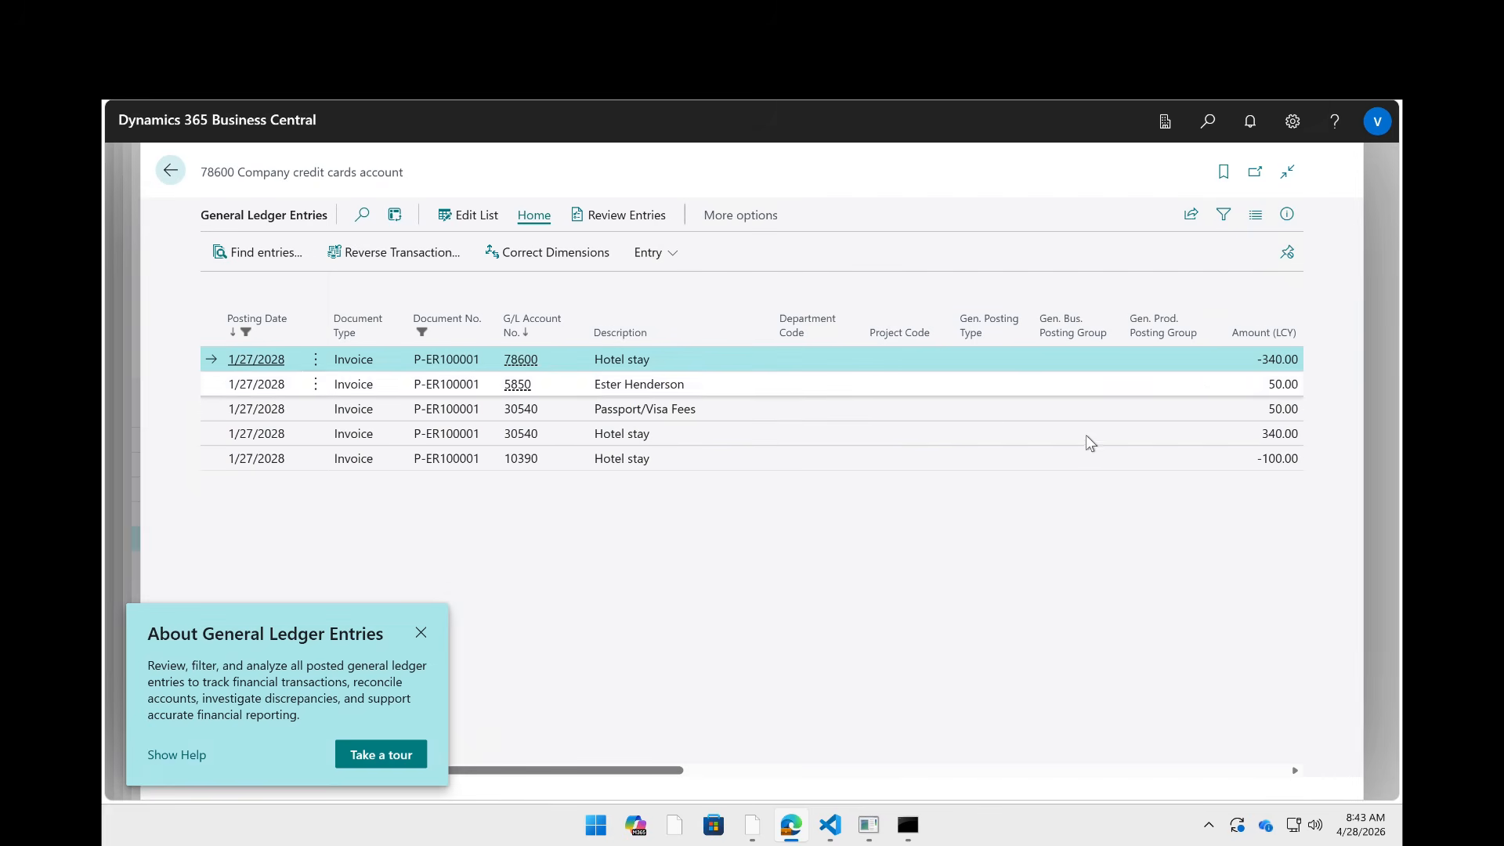
- Select the Hotel stay G/L entries for accounts 30540 and 78600 together and compare their amounts and accounts
click(928, 437)
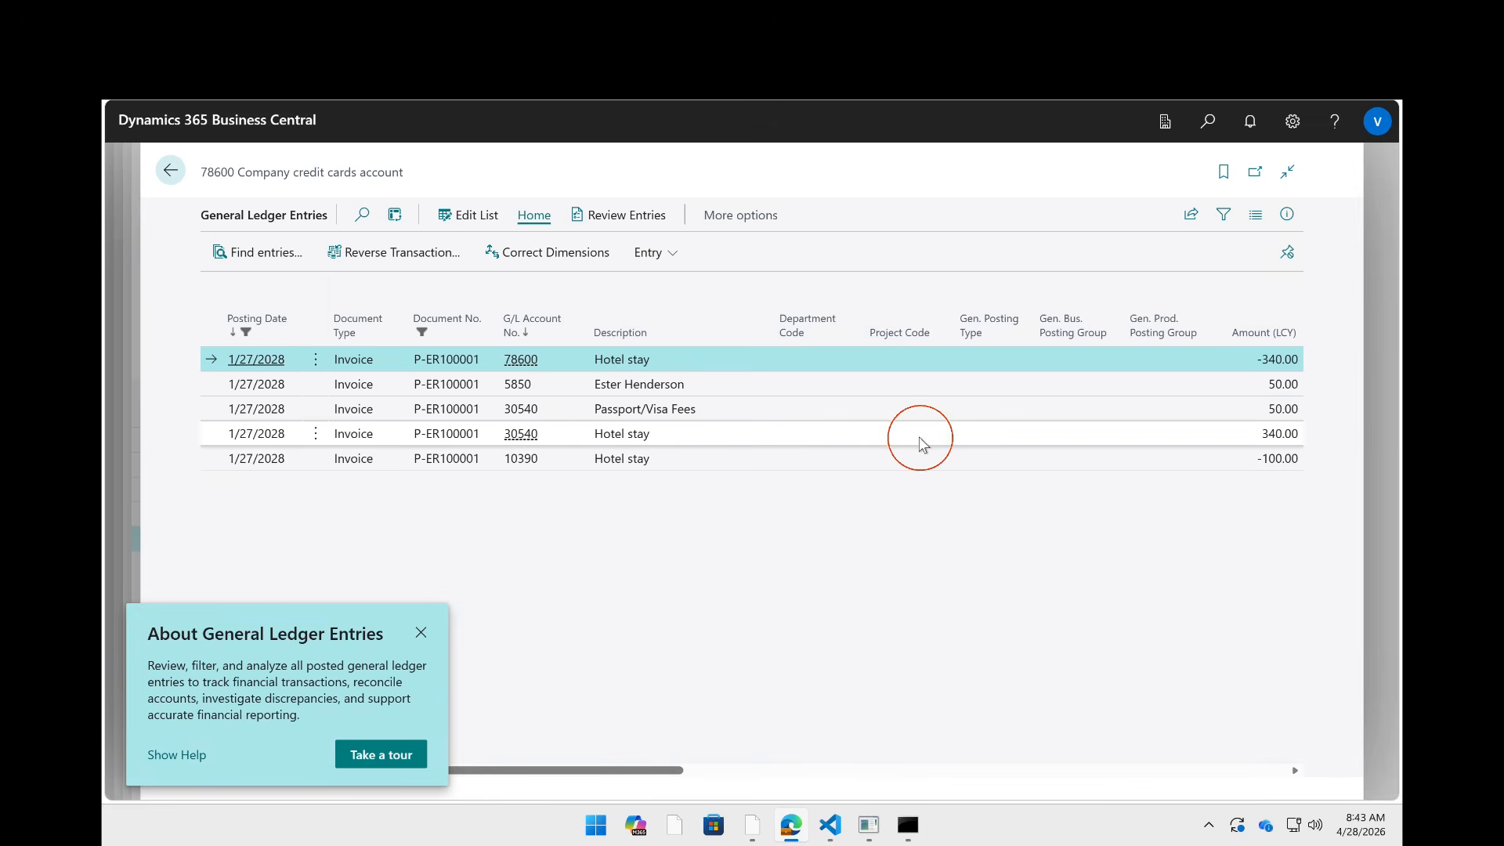
key(super)
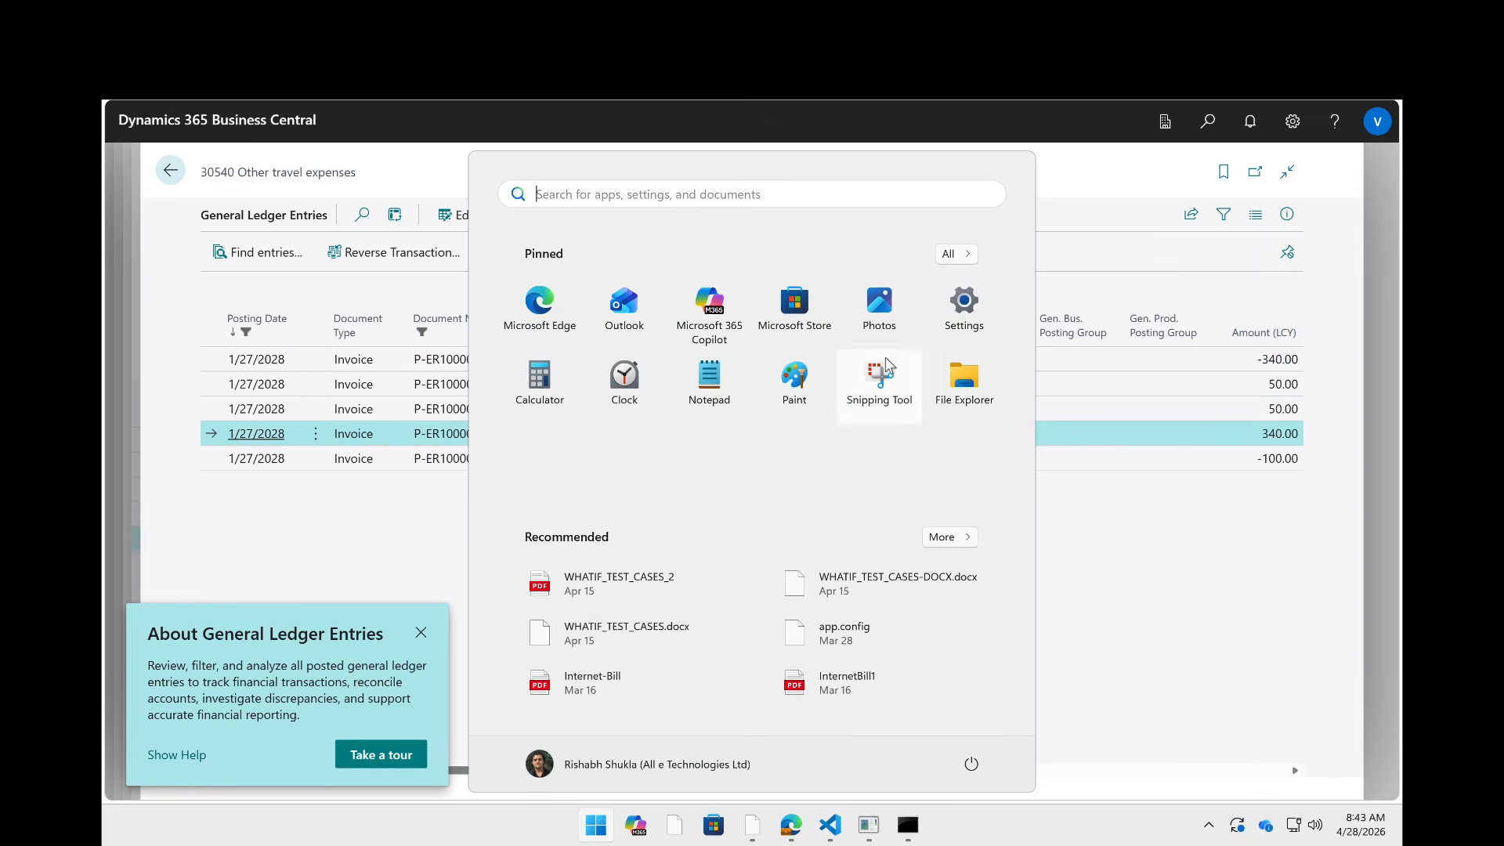
click(1136, 361)
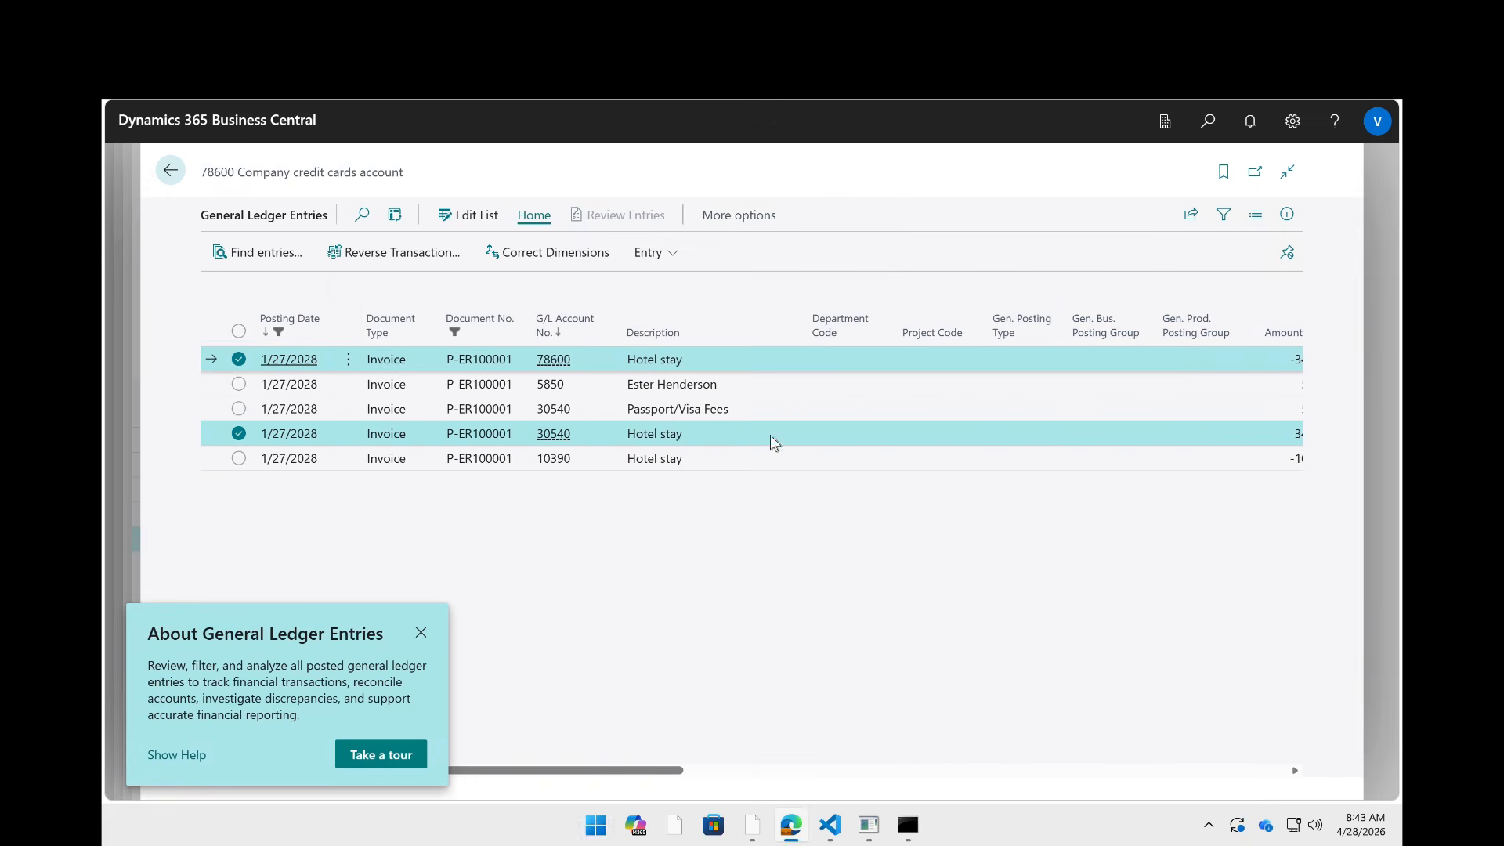
scroll(769, 434, right, 3)
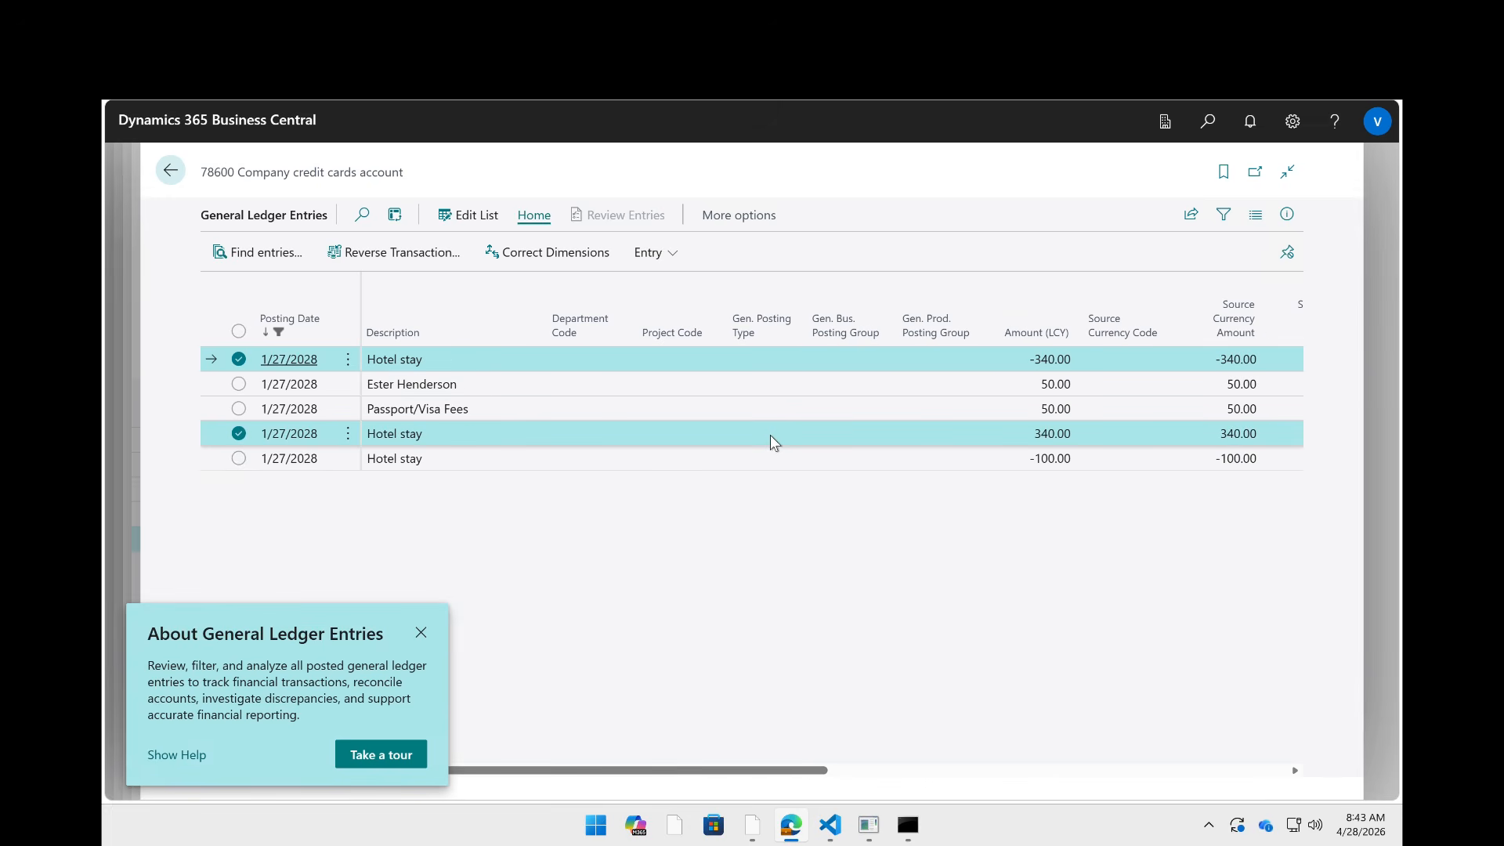
scroll(769, 435, left, 3)
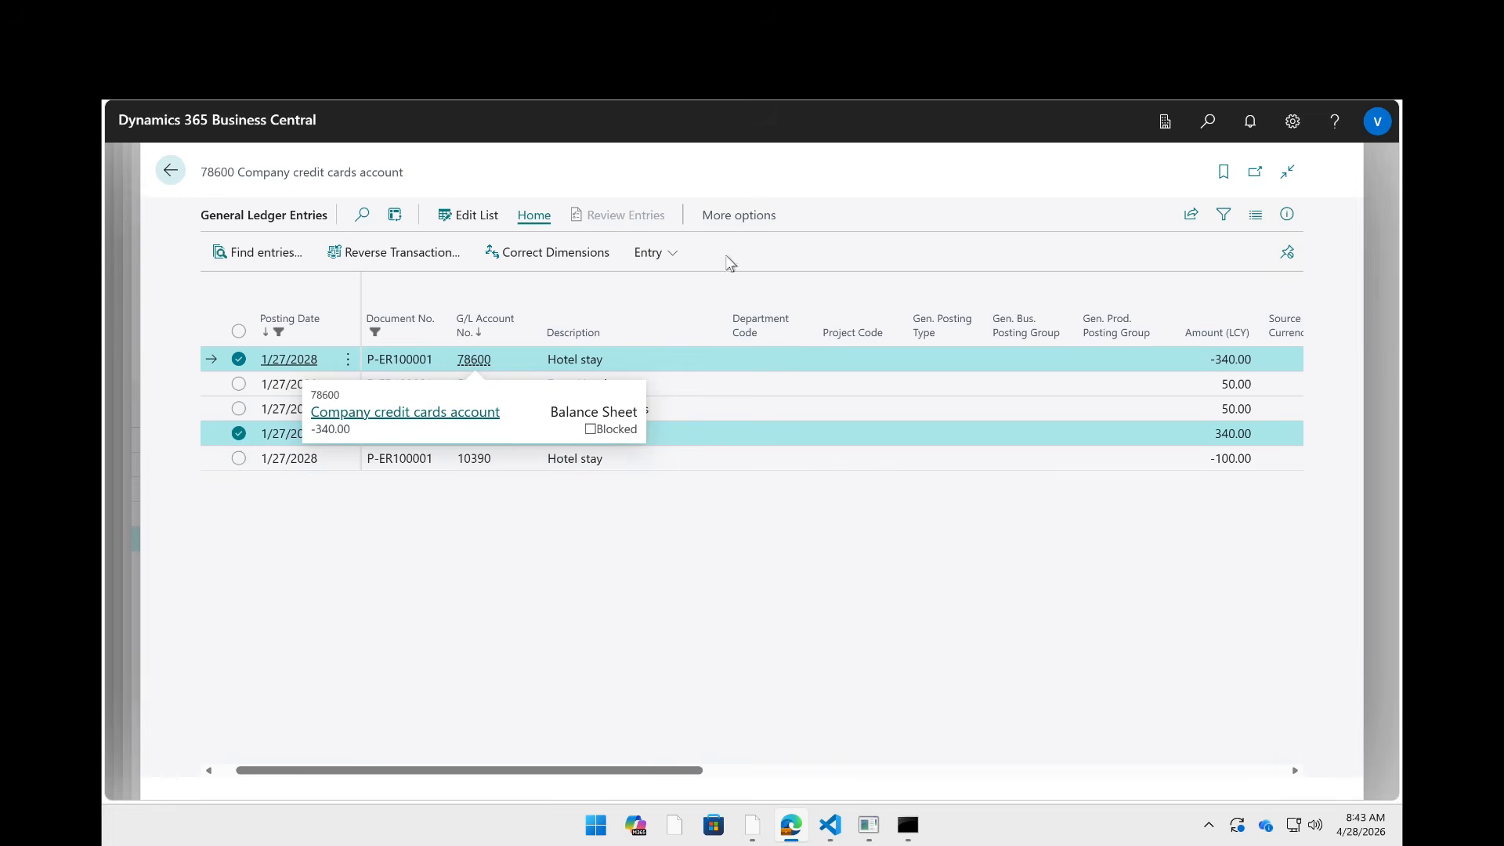
- Examine the G/L accounts behind the 30540 Hotel stay, 5850 and Passport/Visa Fees ledger entries
click(463, 429)
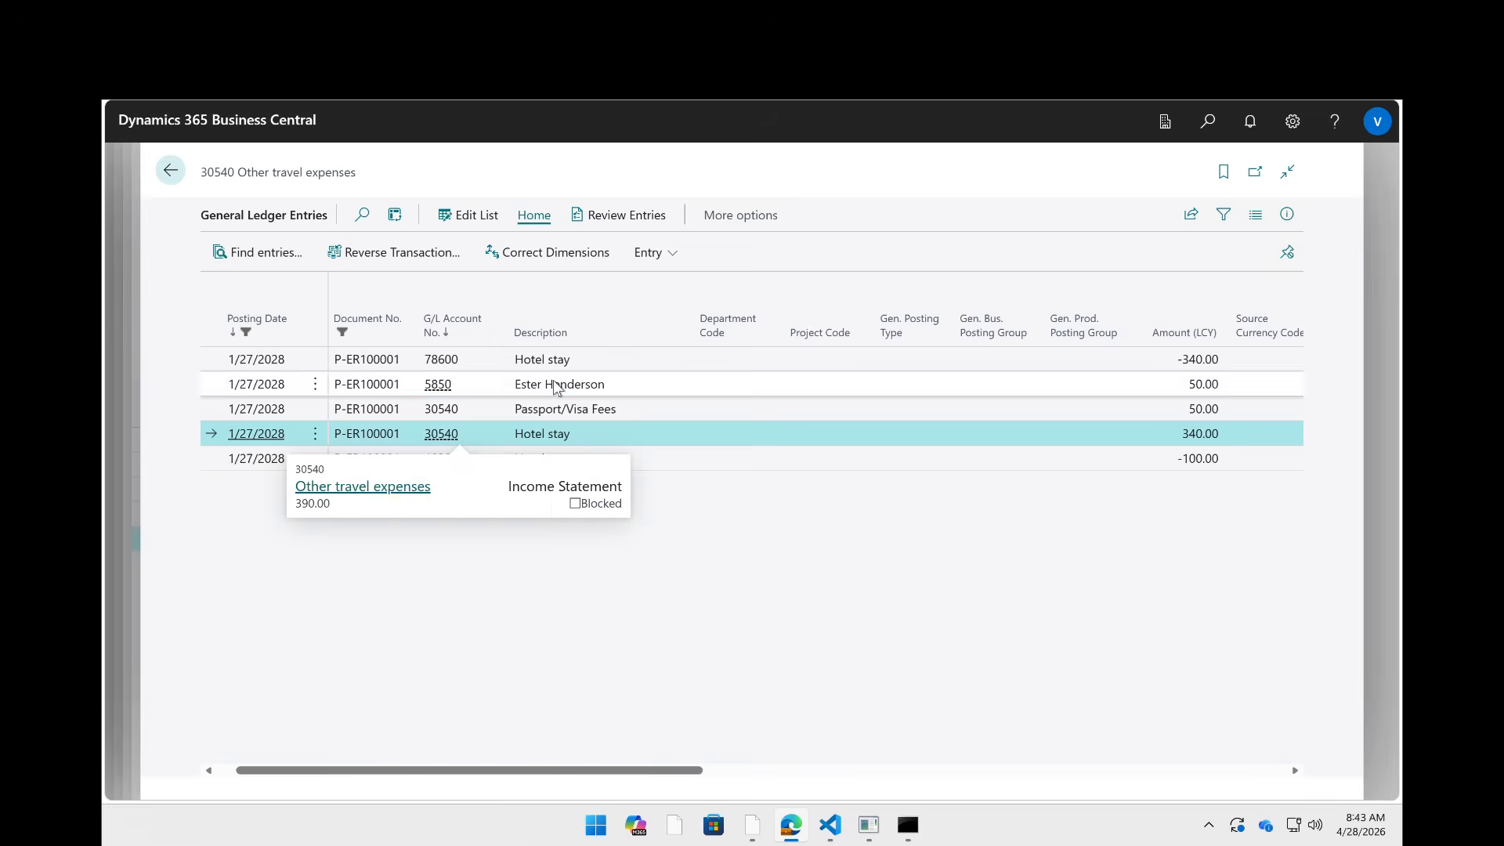
click(445, 388)
mouse_move(445, 389)
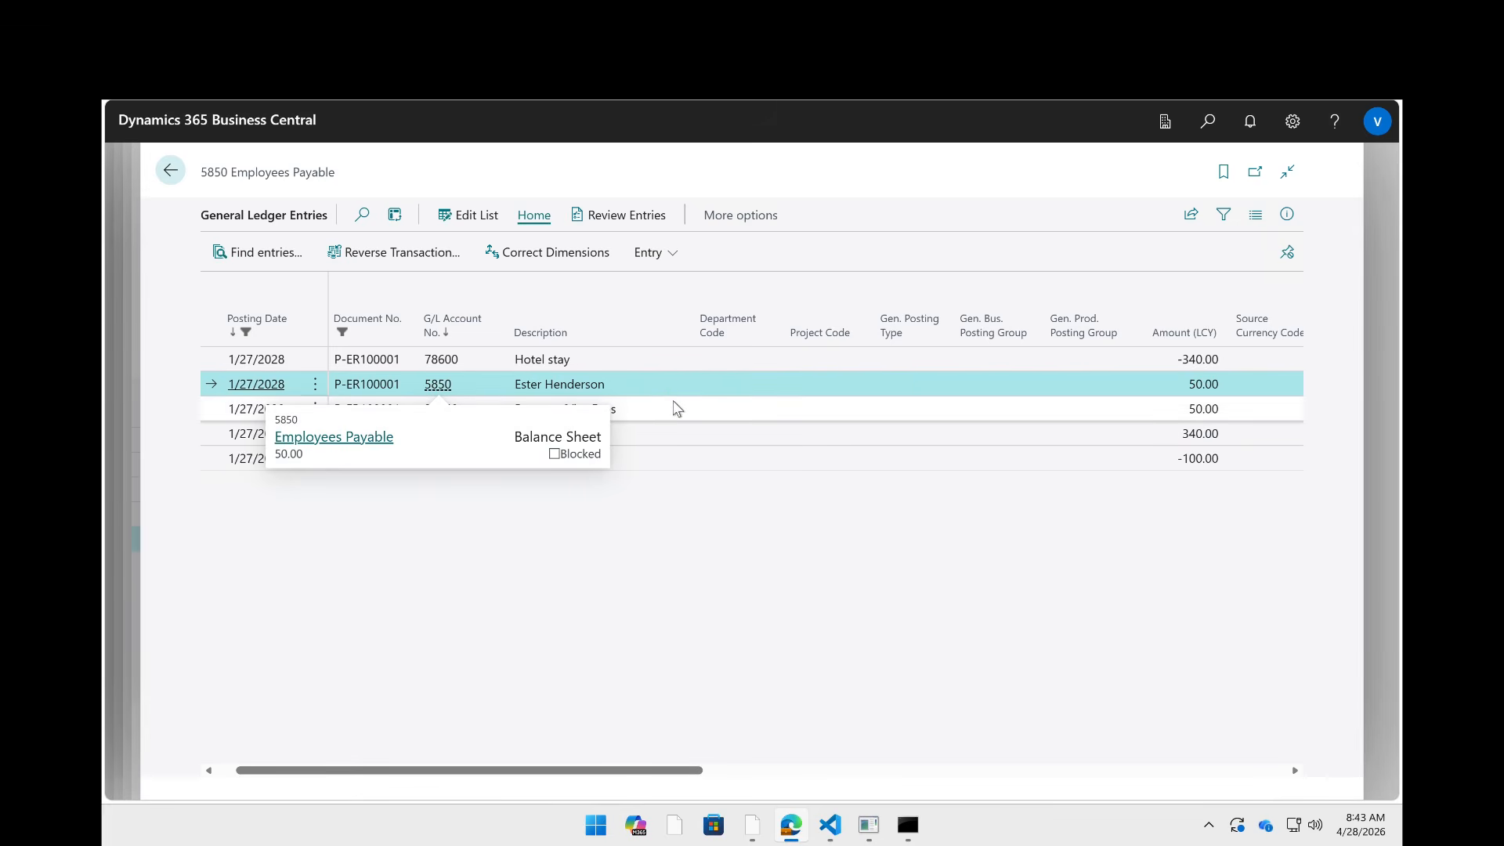
click(641, 405)
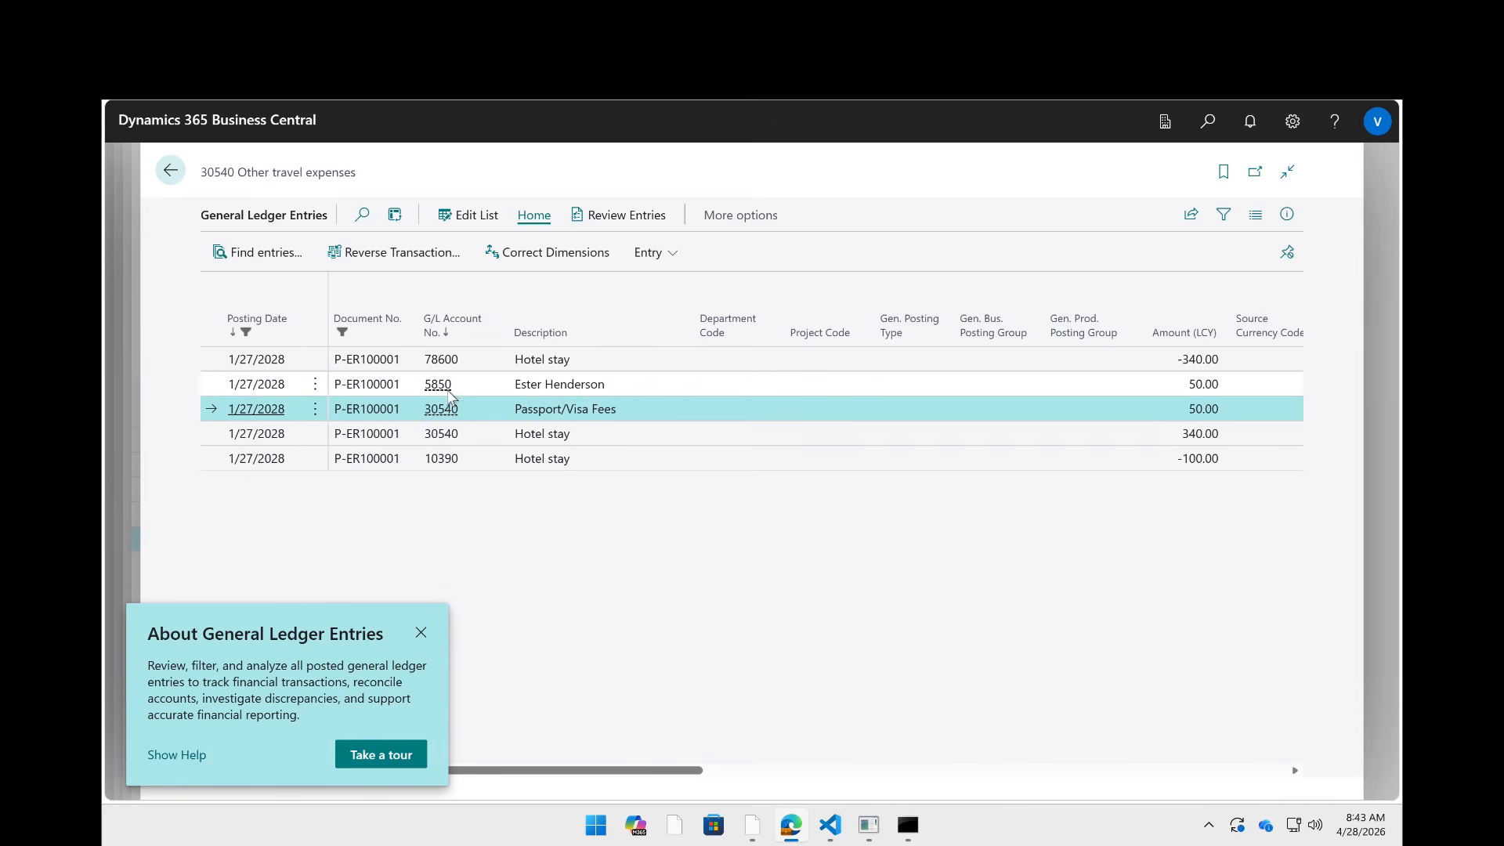
click(443, 413)
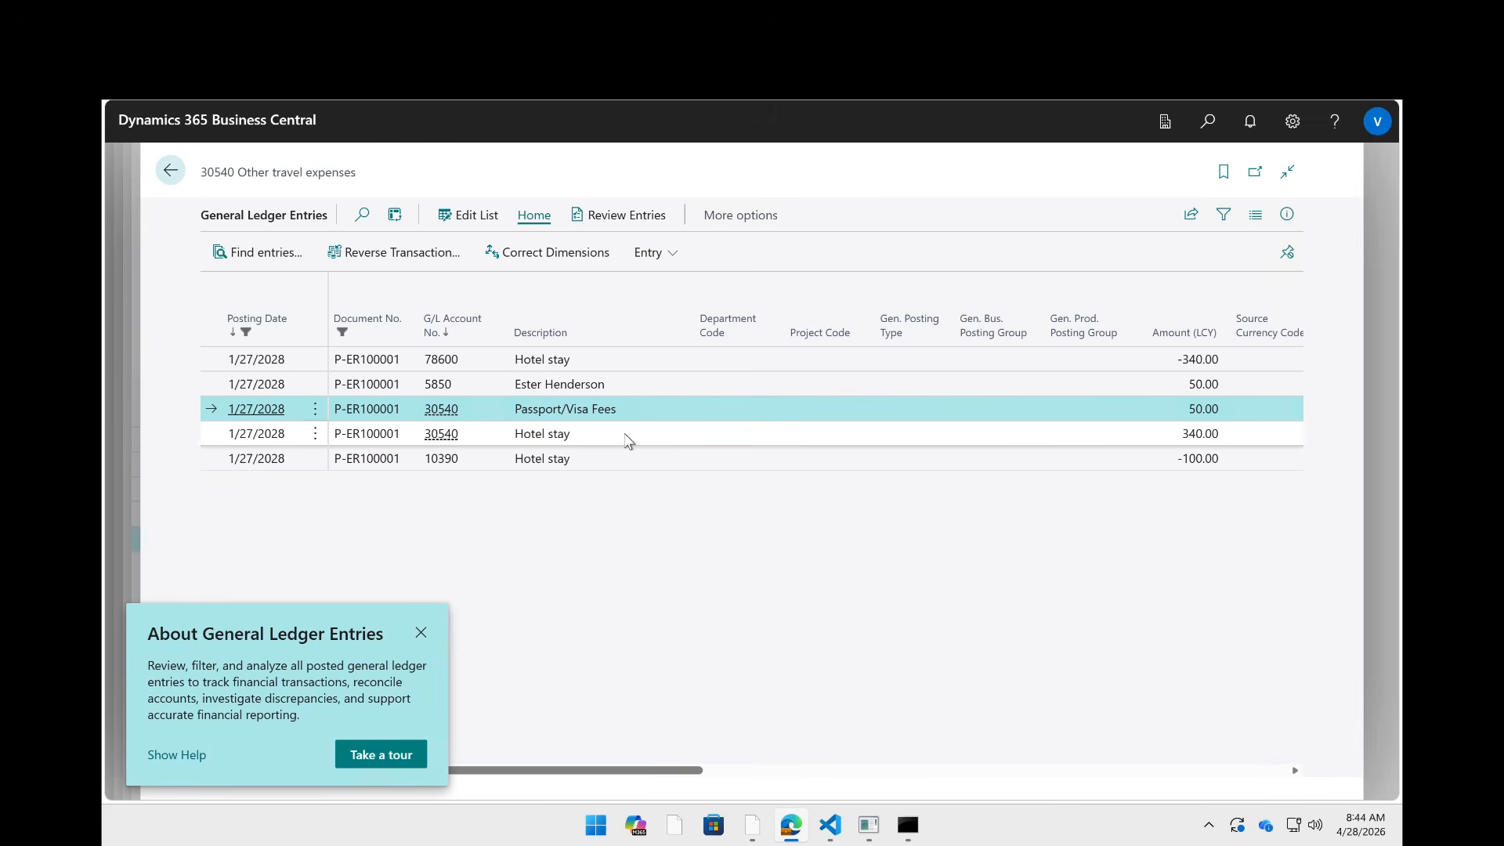
mouse_move(448, 416)
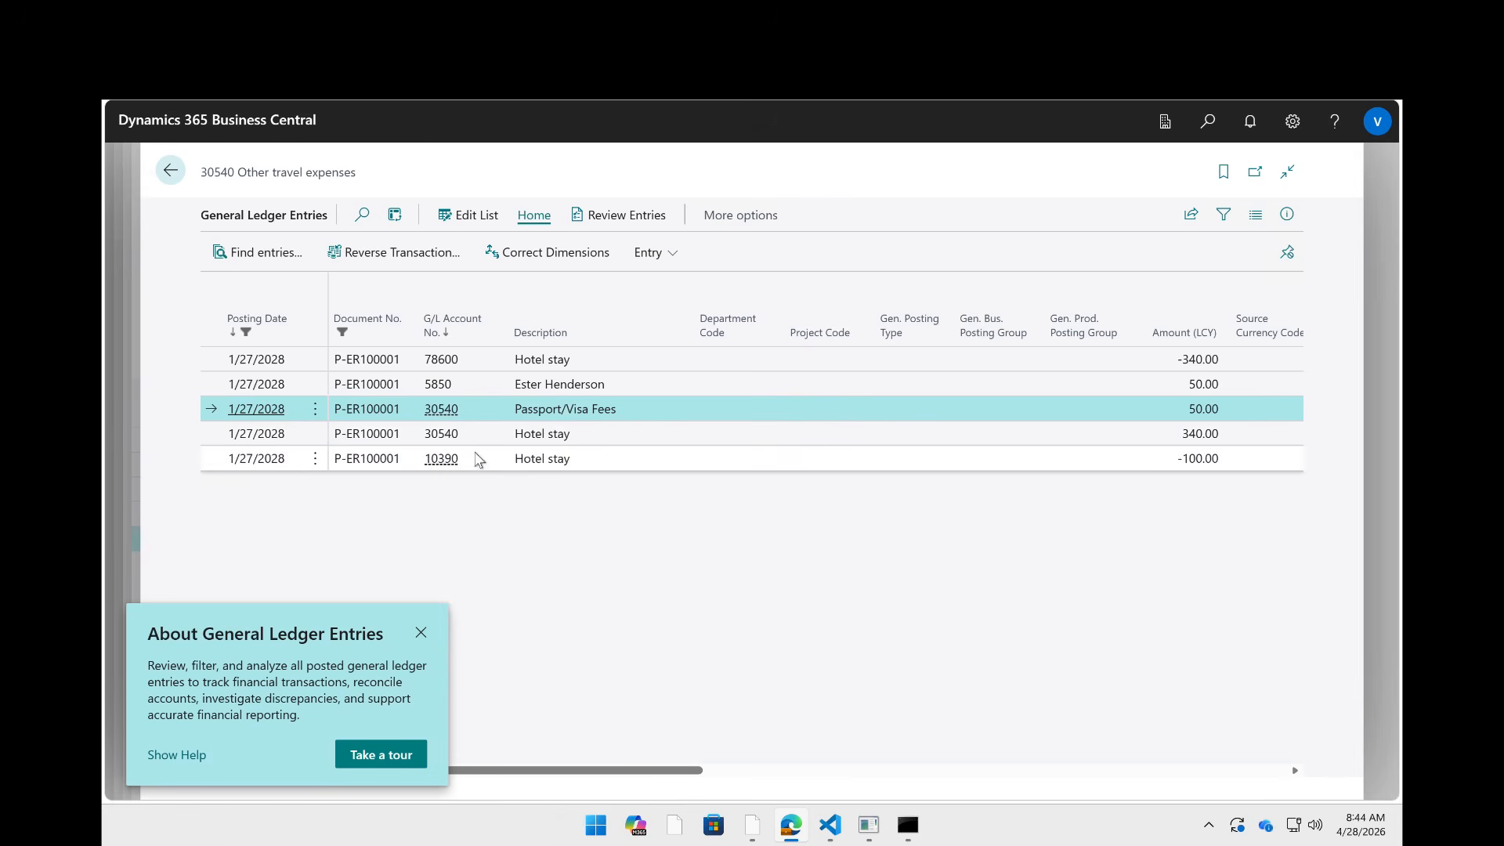
- Examine the 10390 Hotel stay entry's account and amount, then close the open pages back to the home page
click(452, 466)
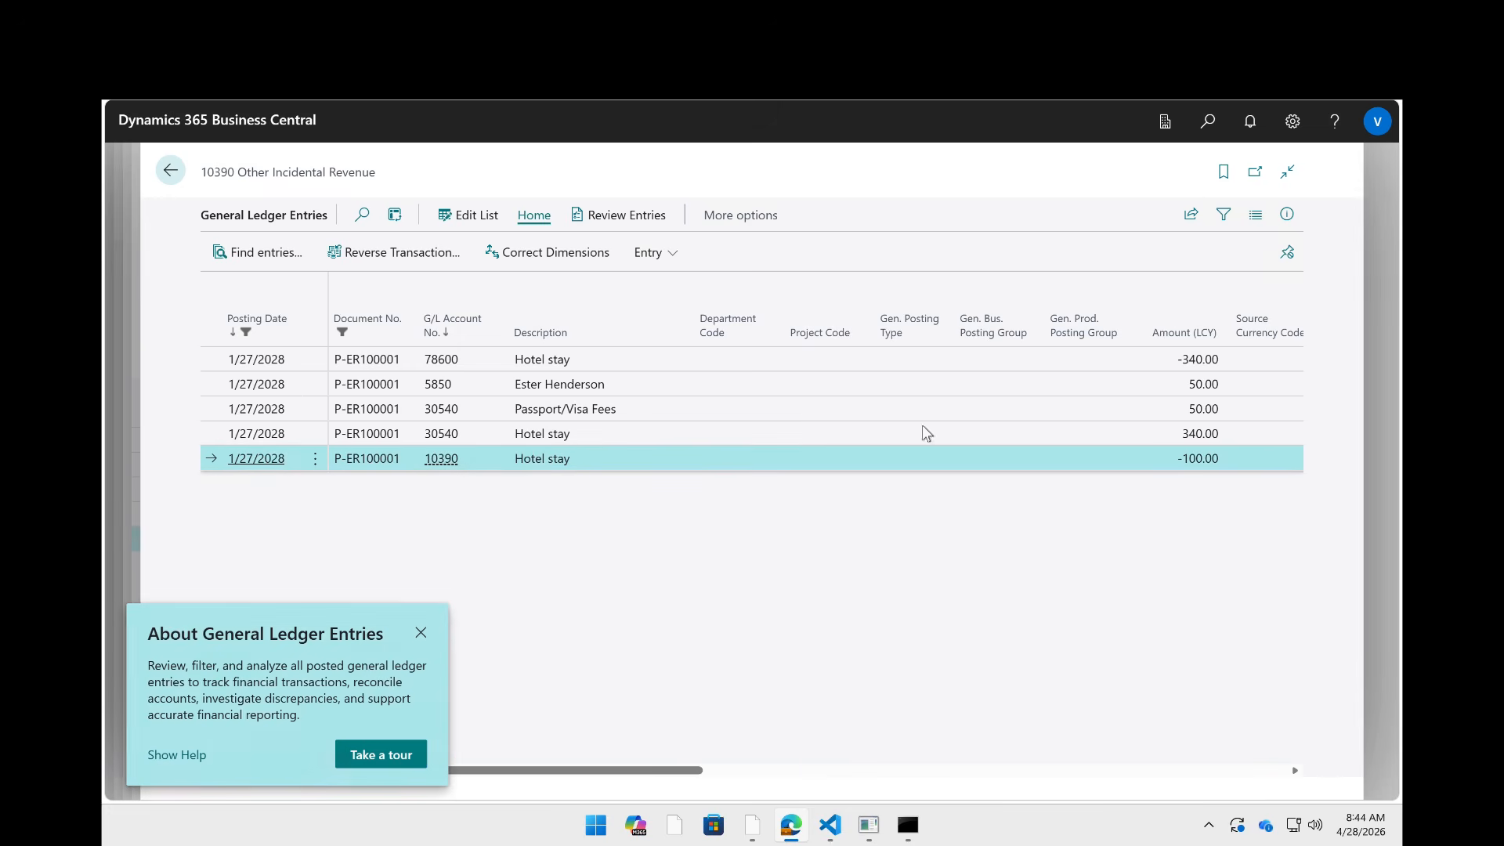
drag(1178, 459, 1216, 466)
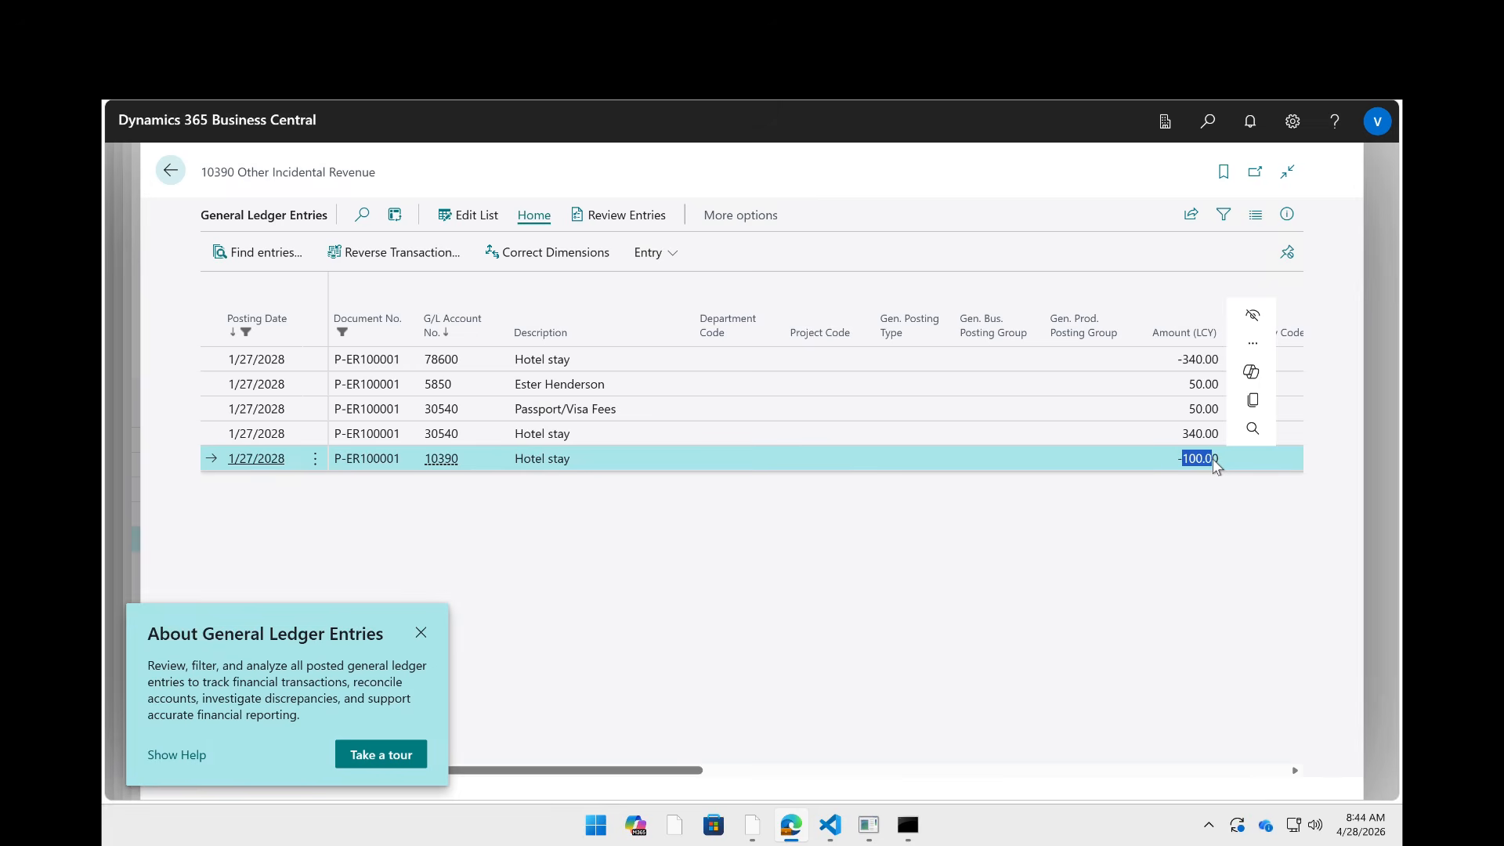
click(180, 181)
click(283, 170)
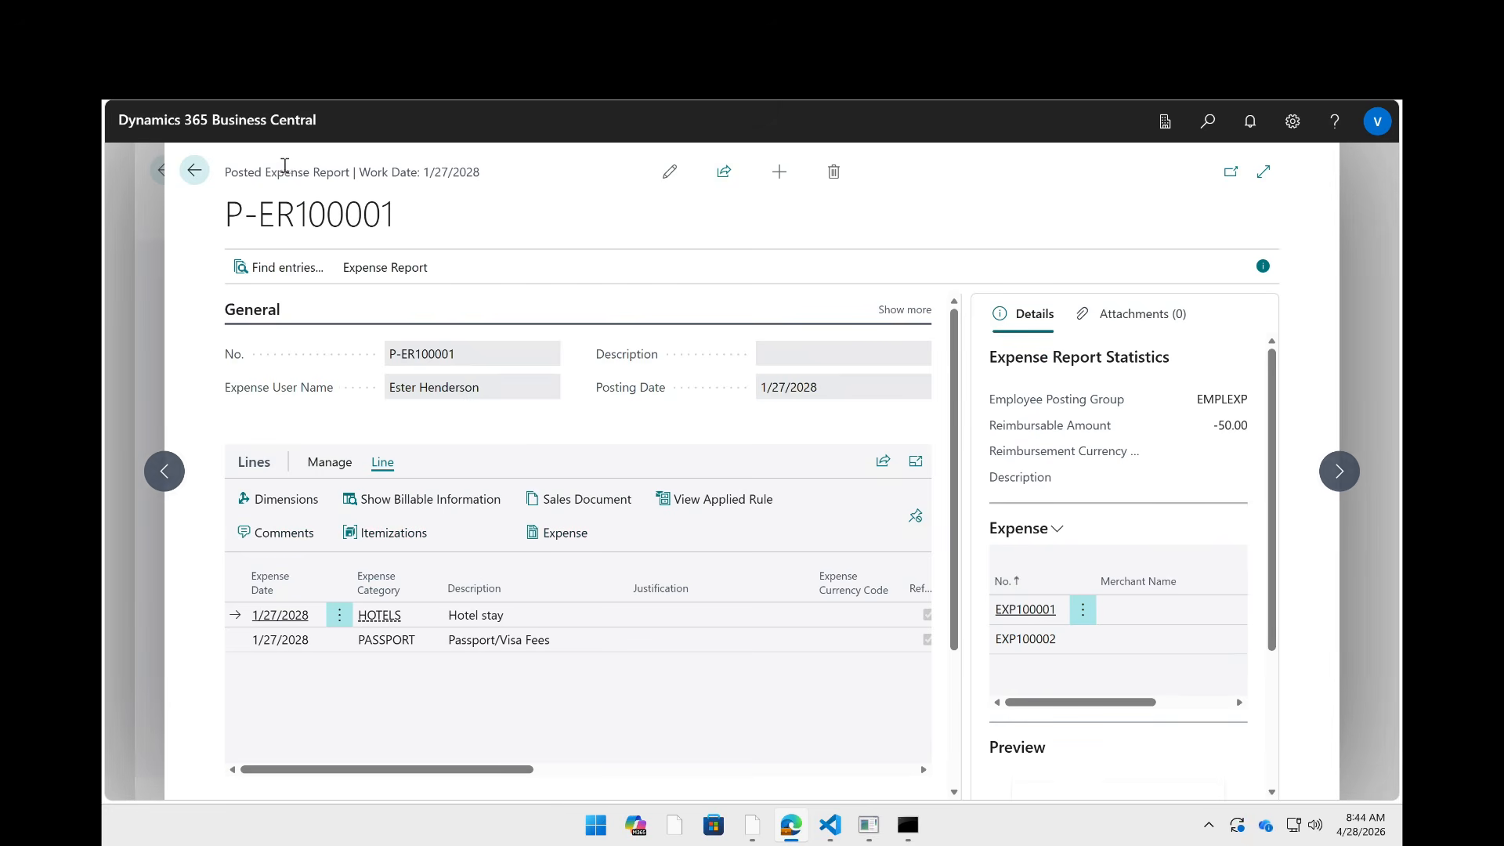
click(197, 173)
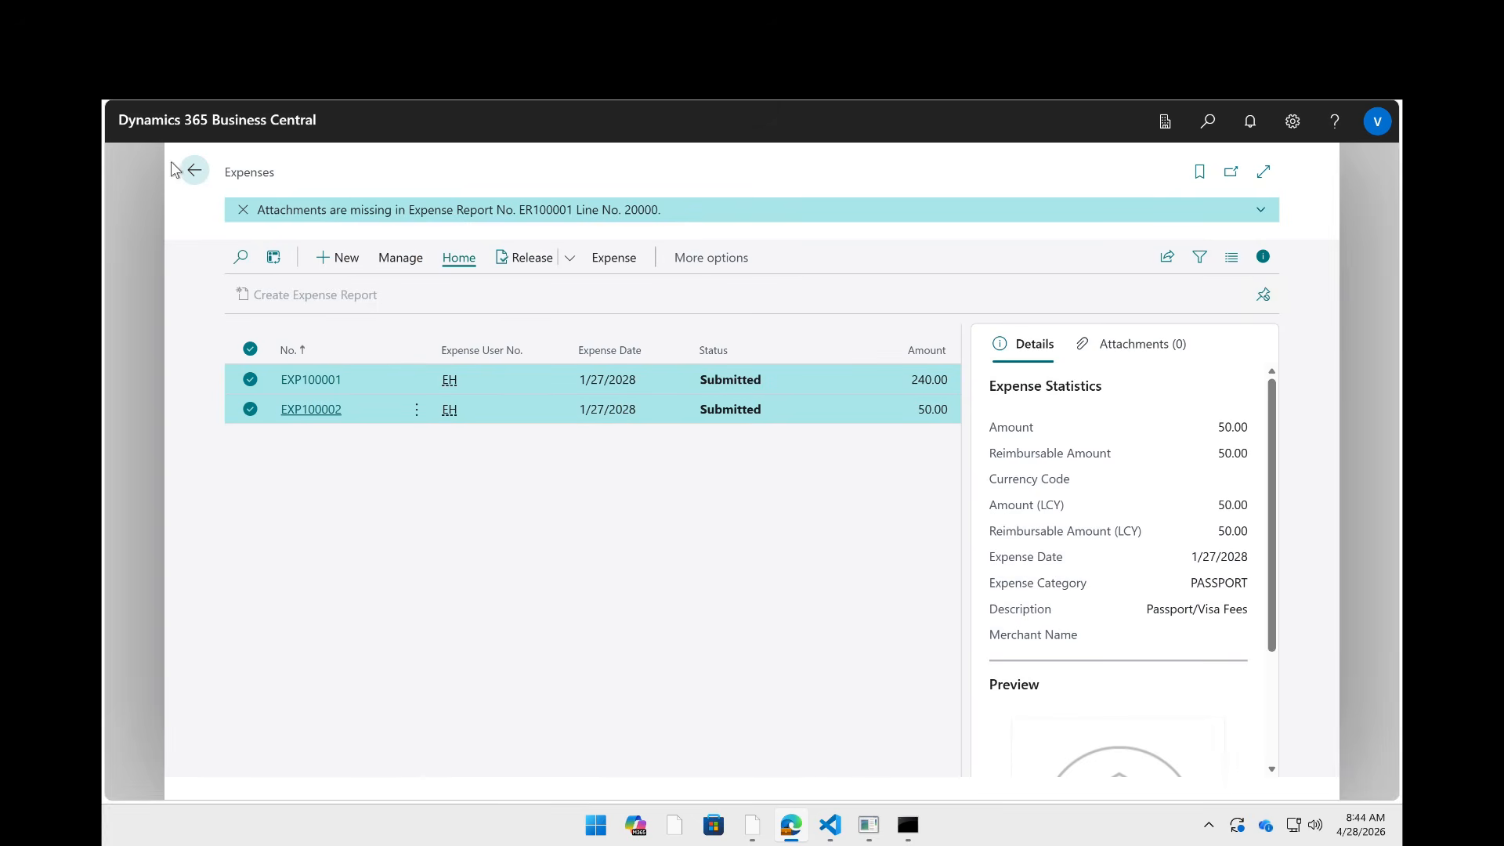
click(195, 171)
- Search for the expense pages and open the Expense Reports list
click(1212, 125)
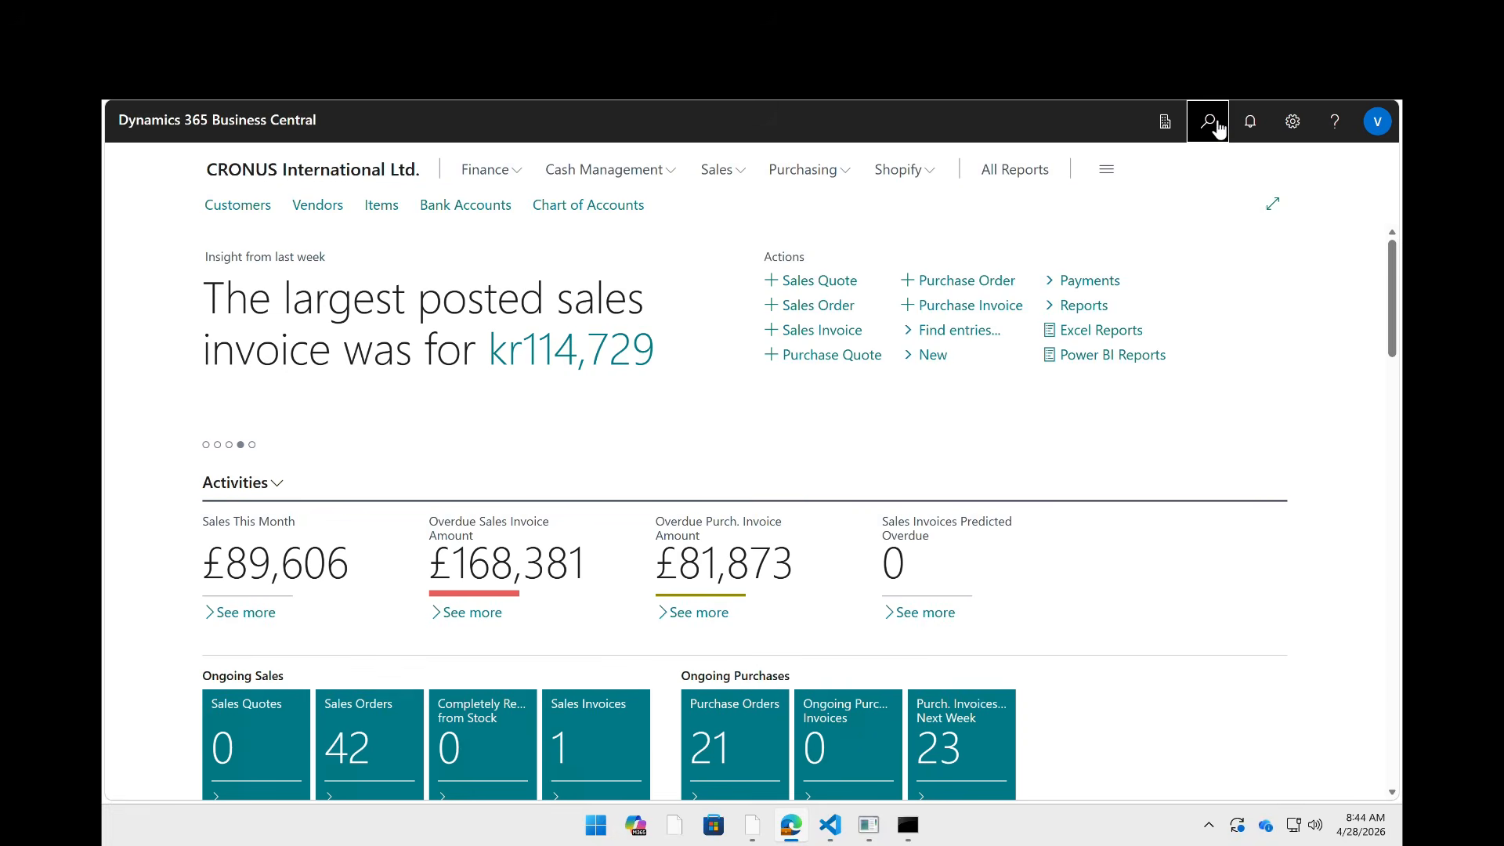
text(Ex)
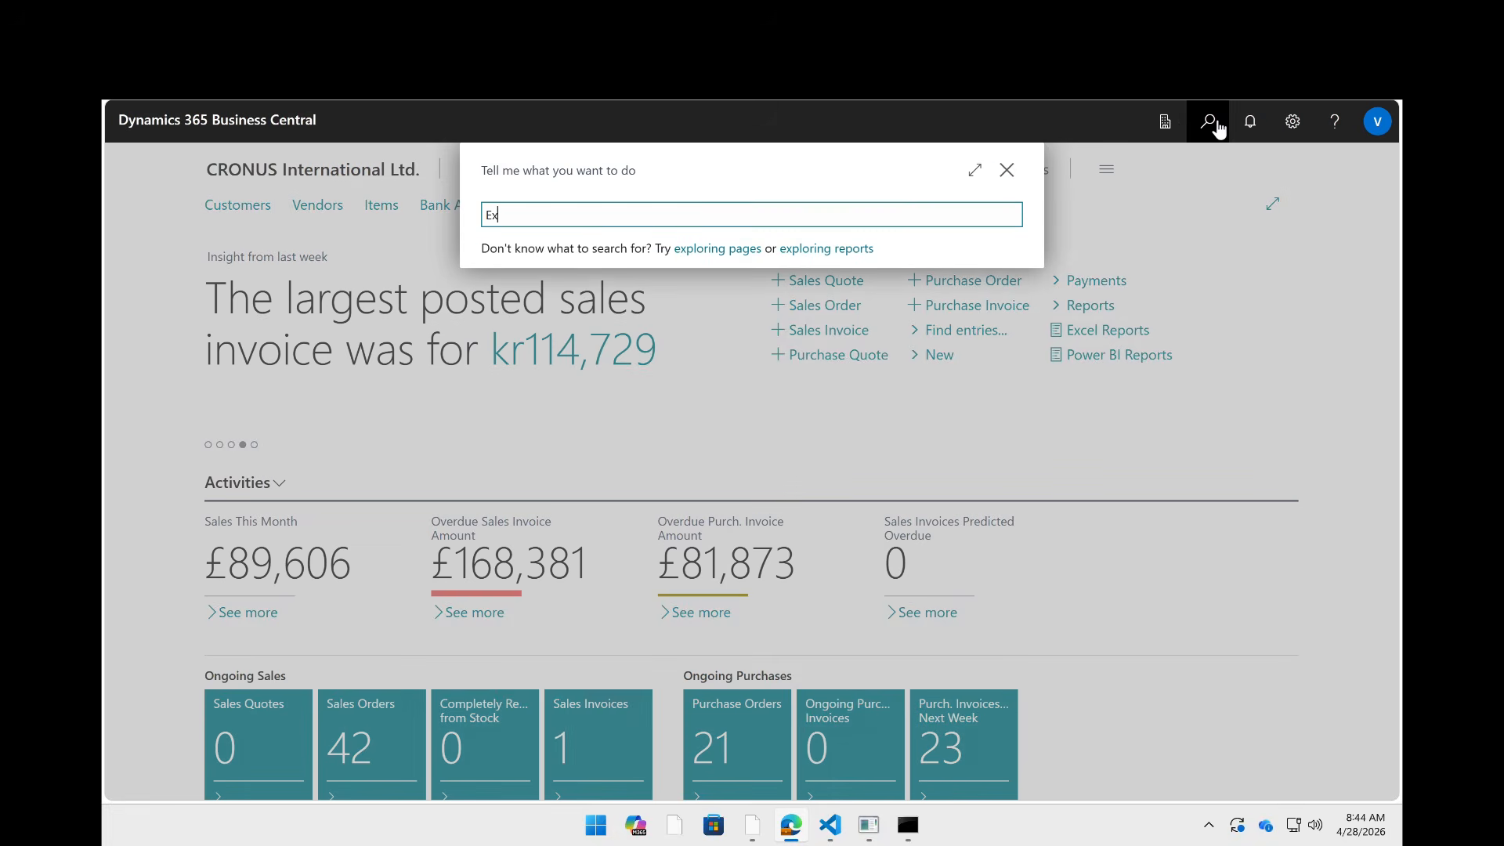
text(pesne)
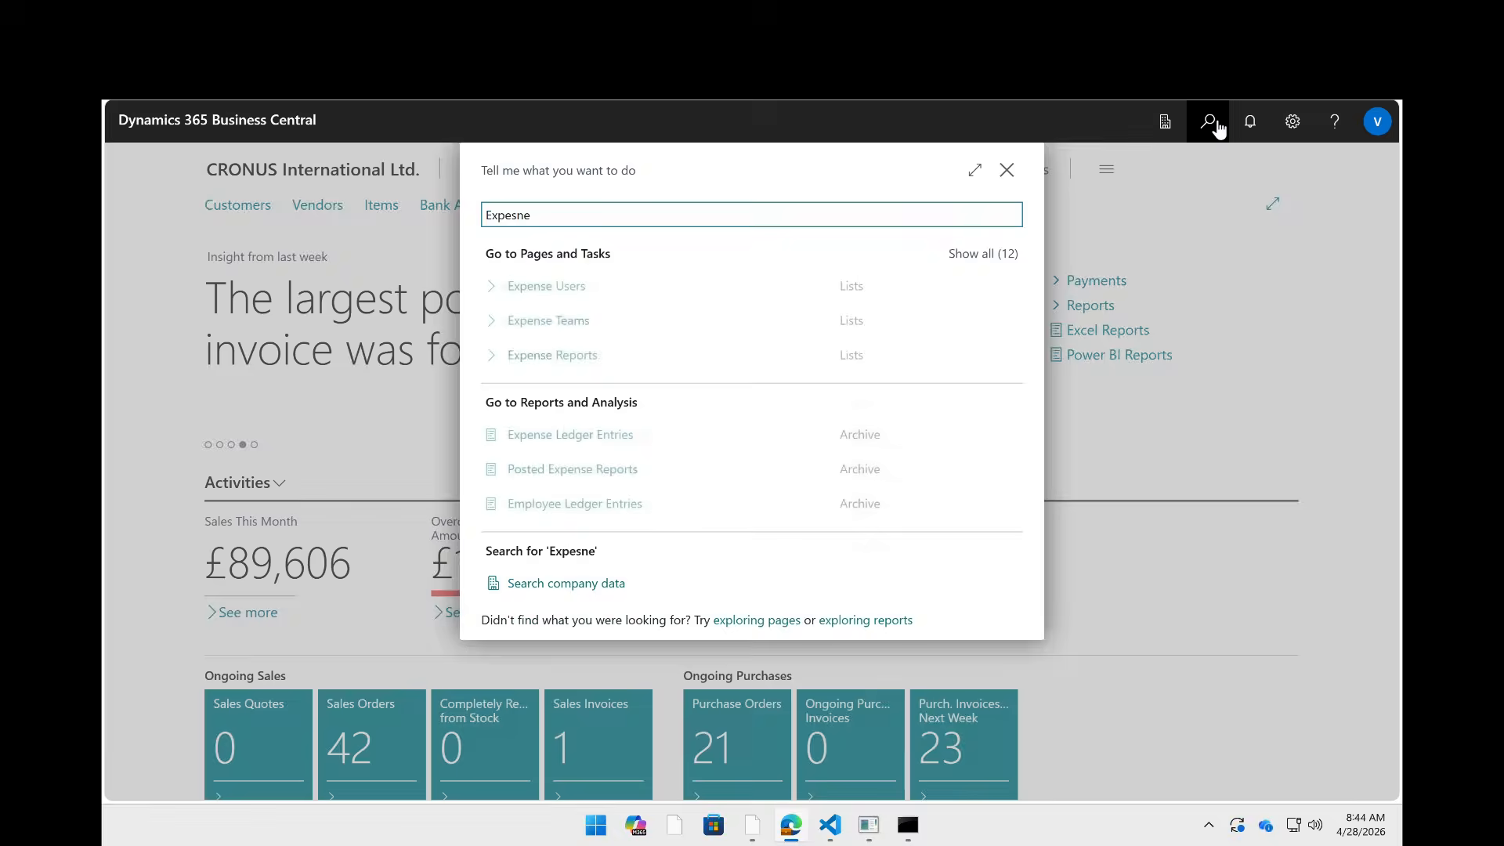
key(Down)
key(Down)
key(Down)
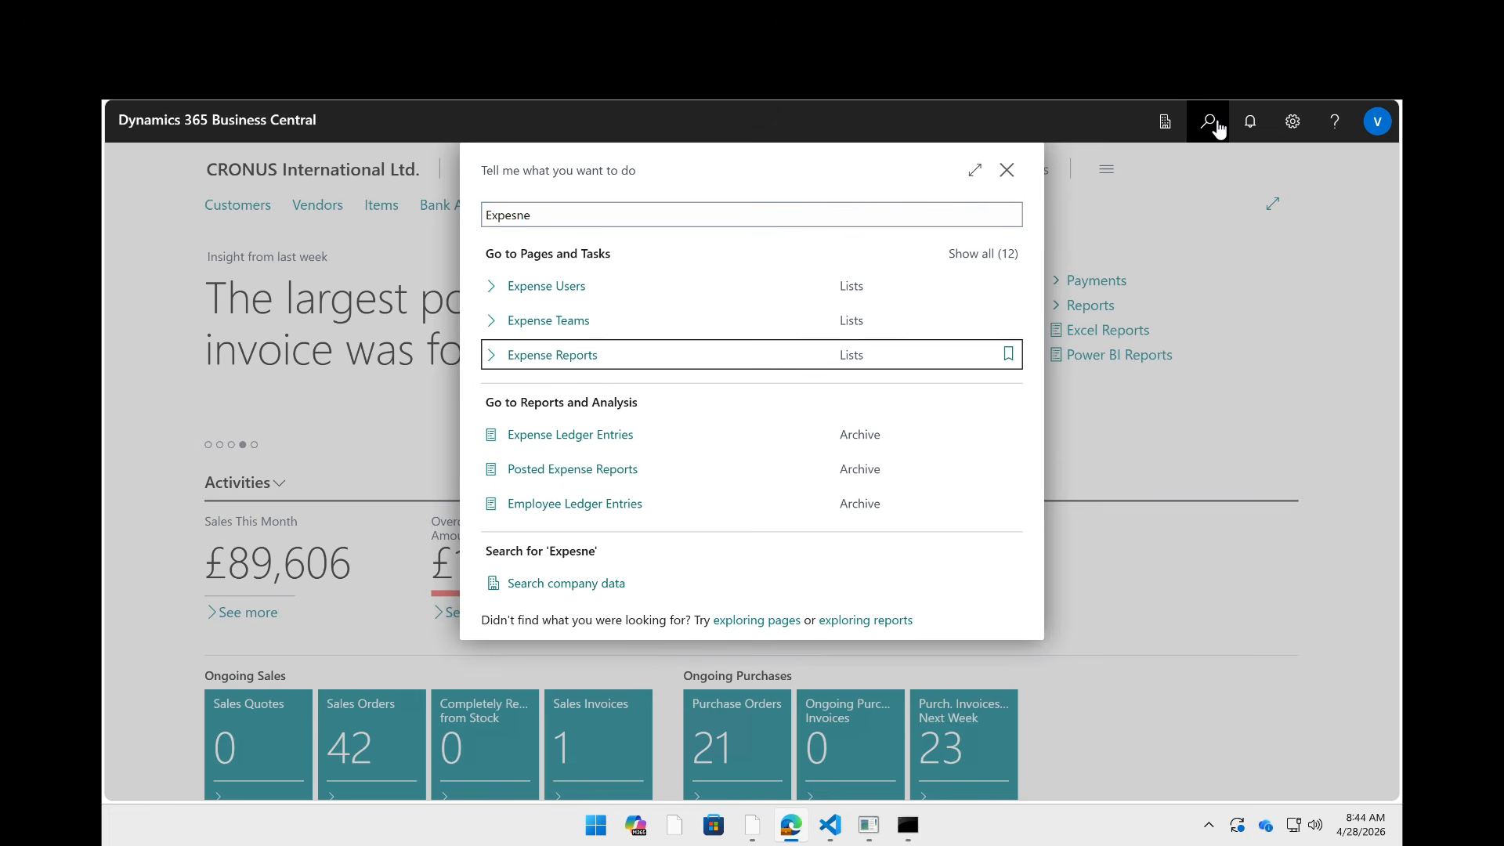
key(Return)
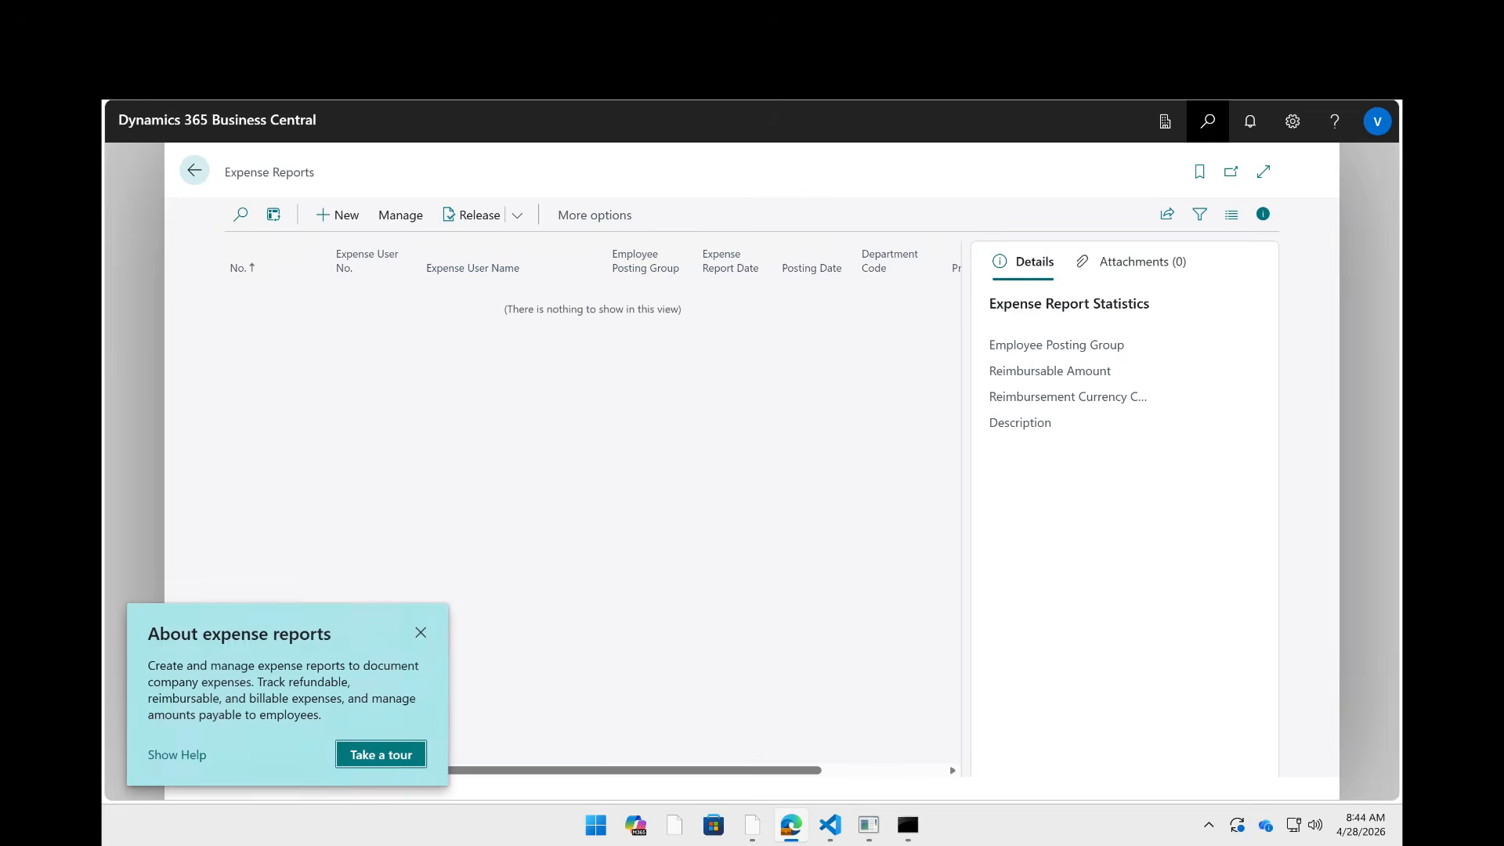
- Create a new expense report and assign it to expense user EH
key(alt+n)
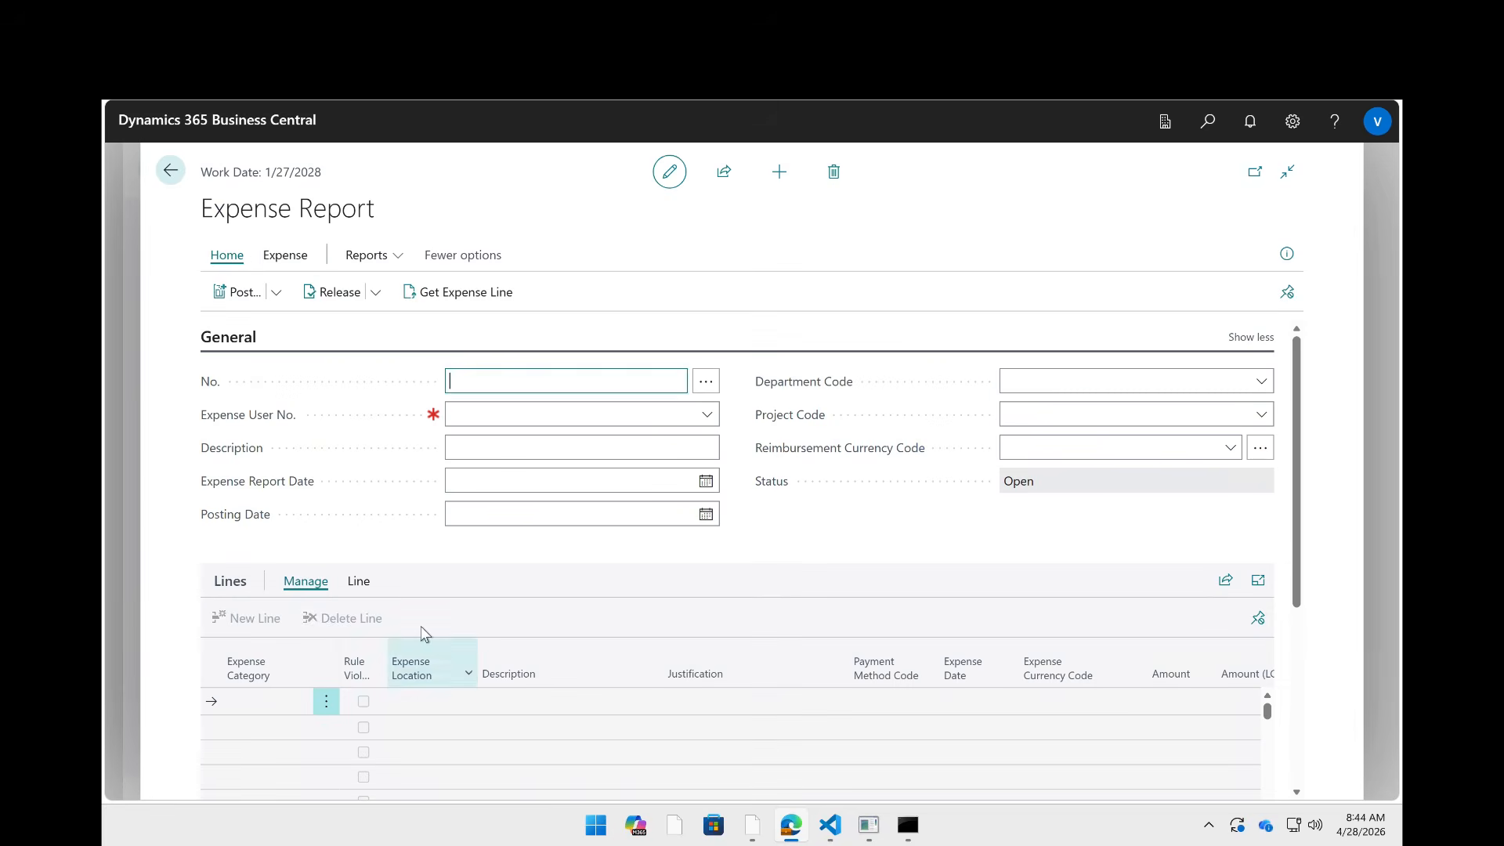
click(486, 419)
text(eh)
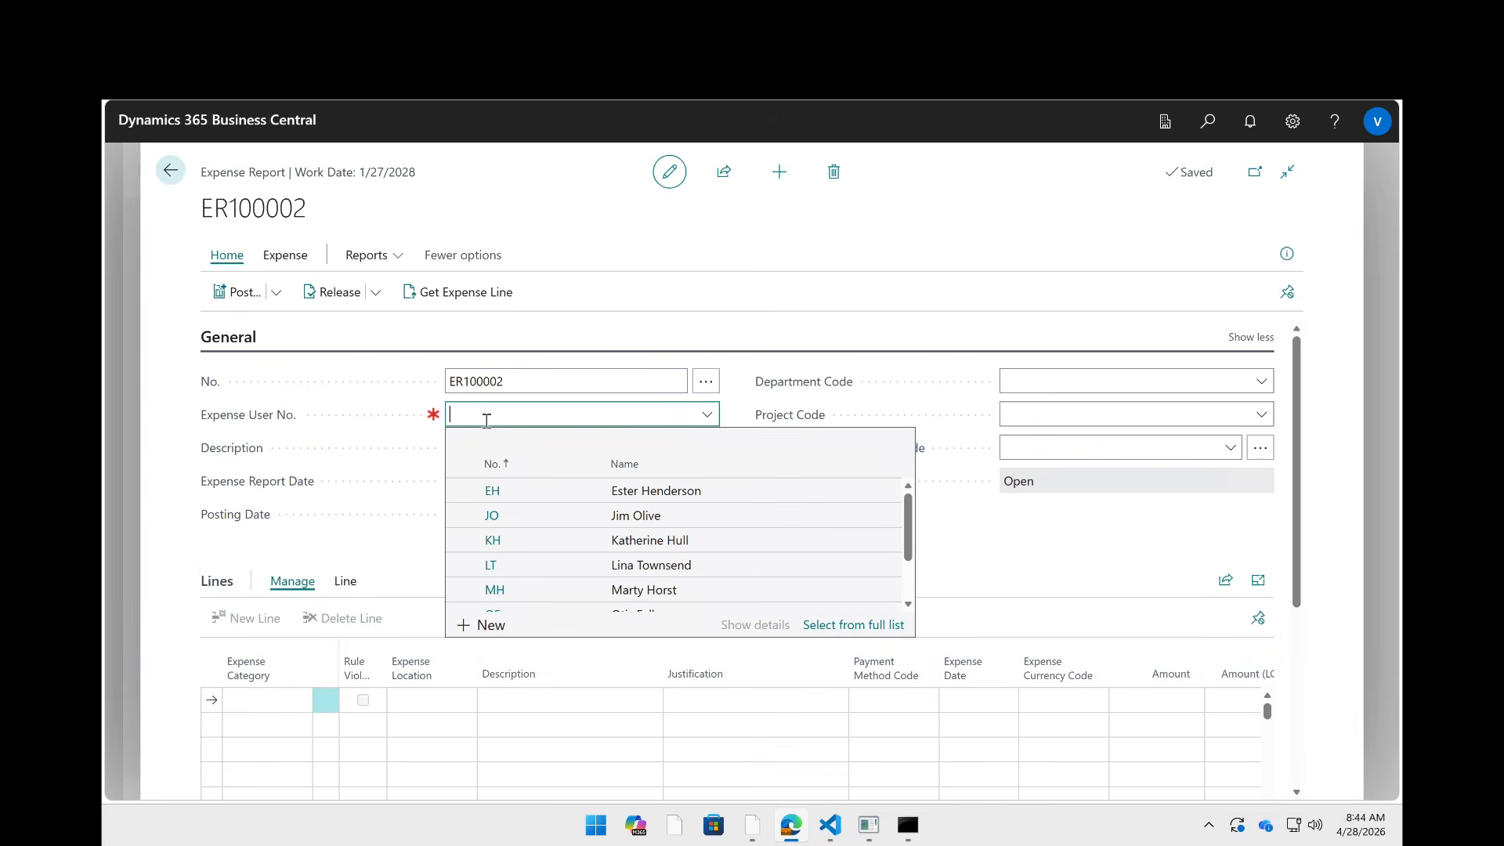
click(492, 490)
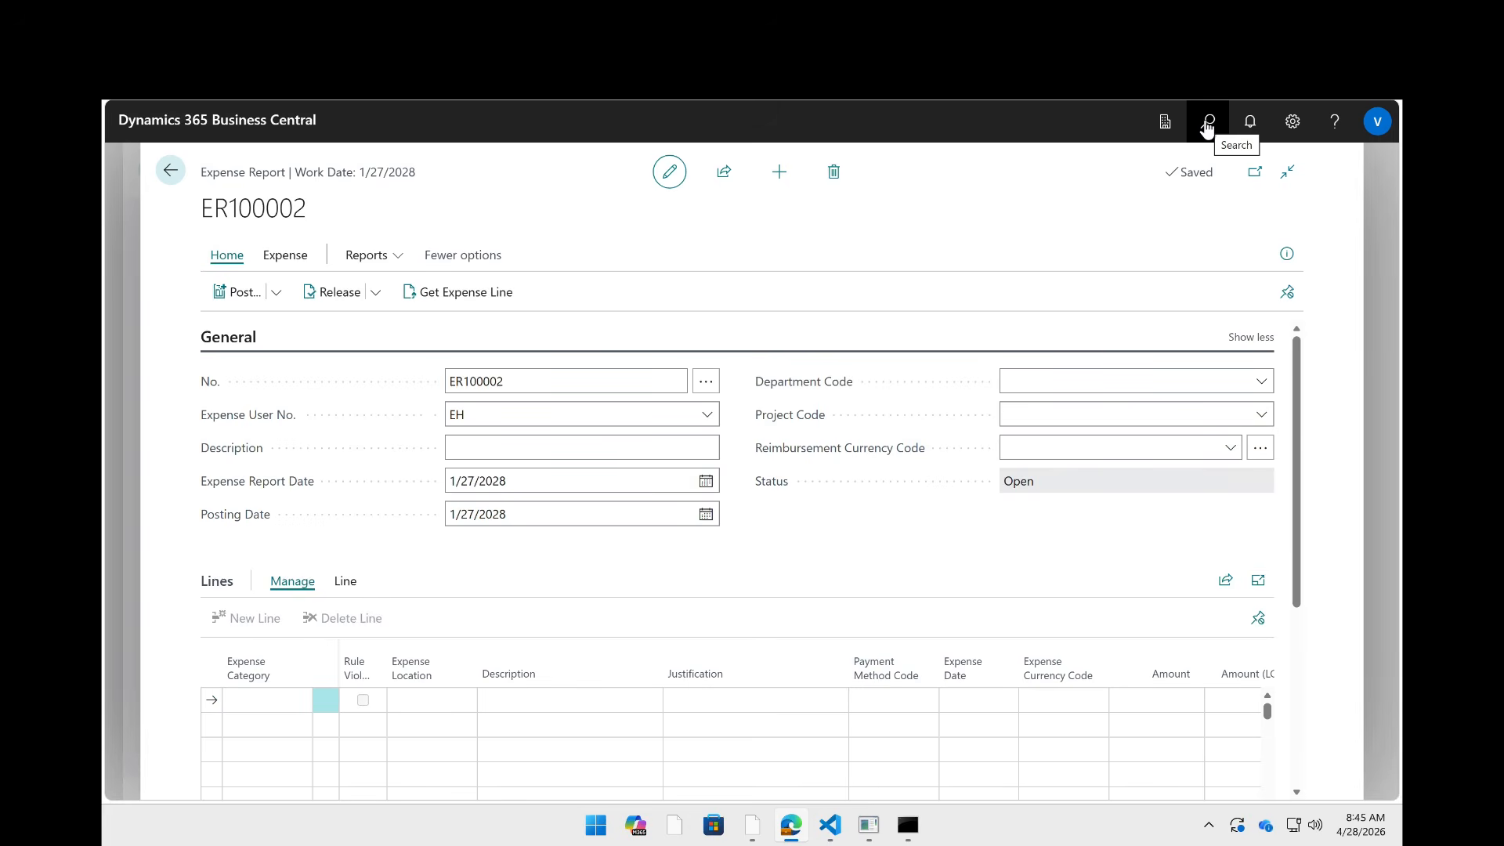
- Search for the expense agent settings and open the Expense Agent Setup page
click(1207, 126)
text(expesne agent)
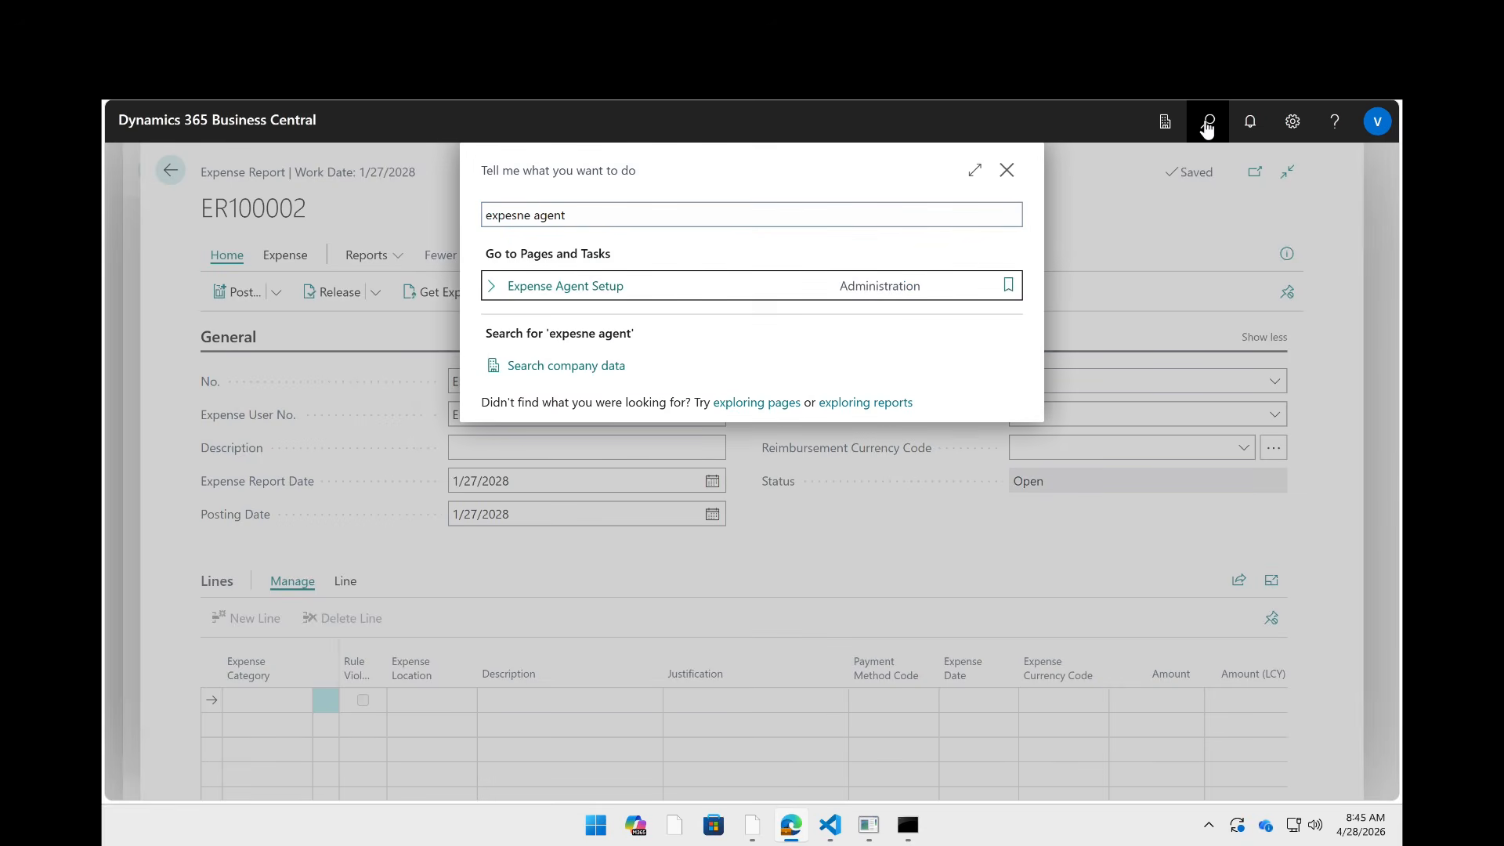
click(755, 284)
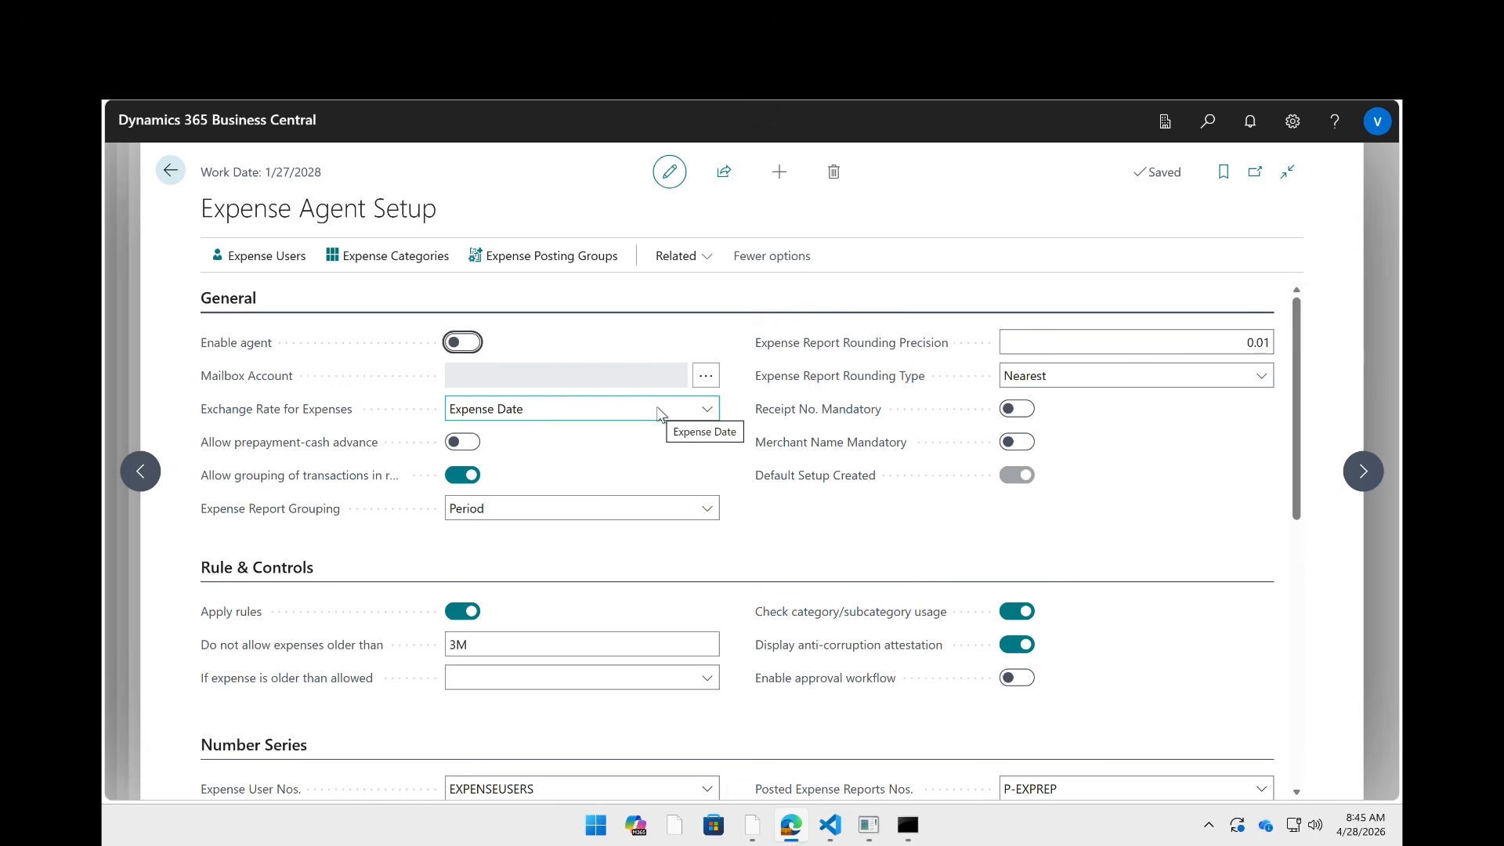
- Search for the company settings and open the Company Information page
click(1206, 135)
text(company infor)
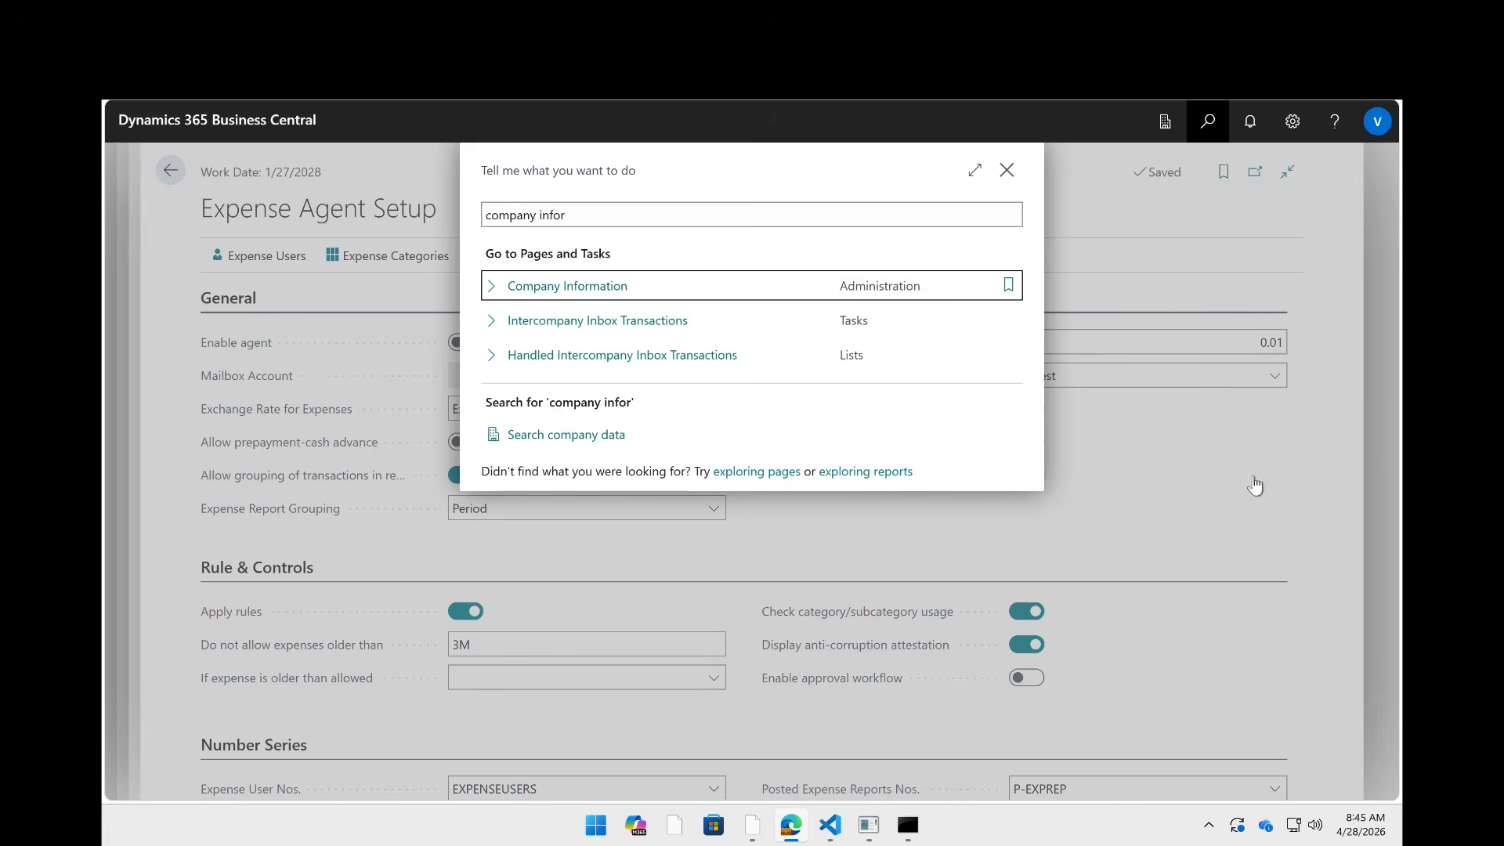
key(Return)
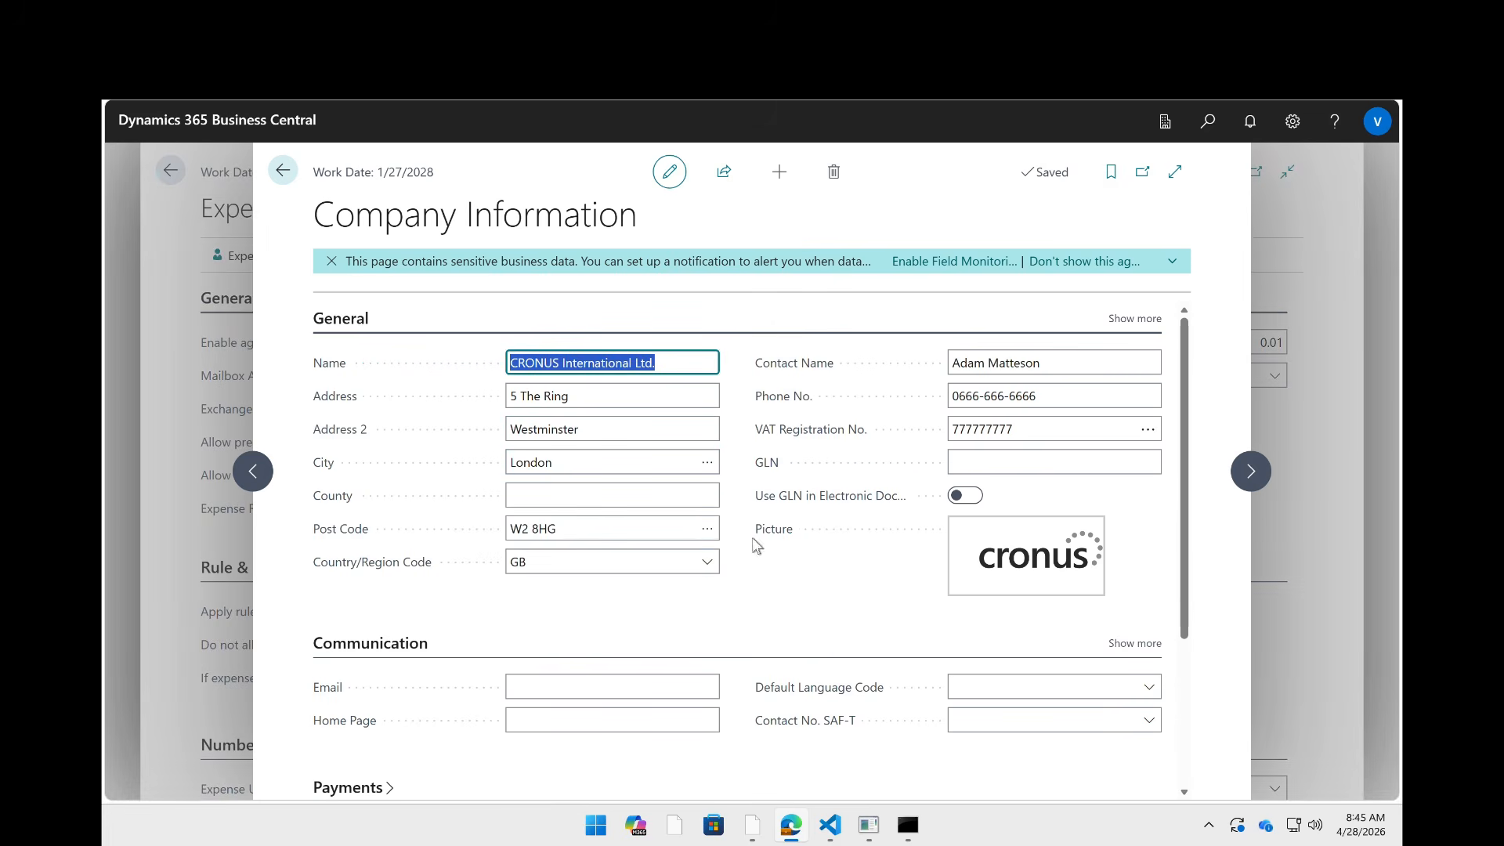
- Examine the company's full General details, its Communication fields and its expanded Payments details
scroll(901, 627, down, 3)
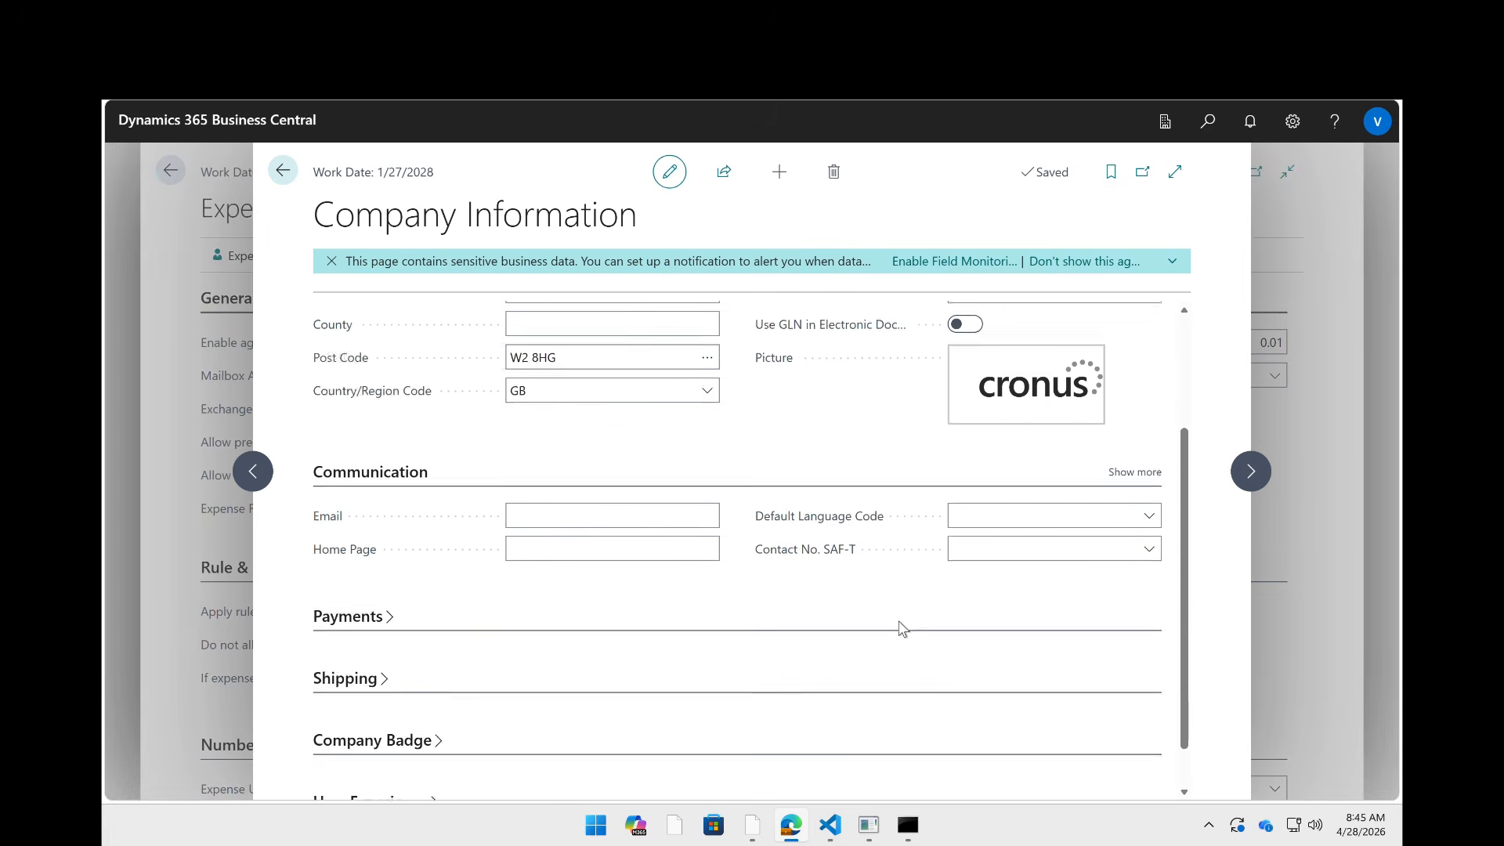
scroll(900, 627, up, 3)
click(1135, 318)
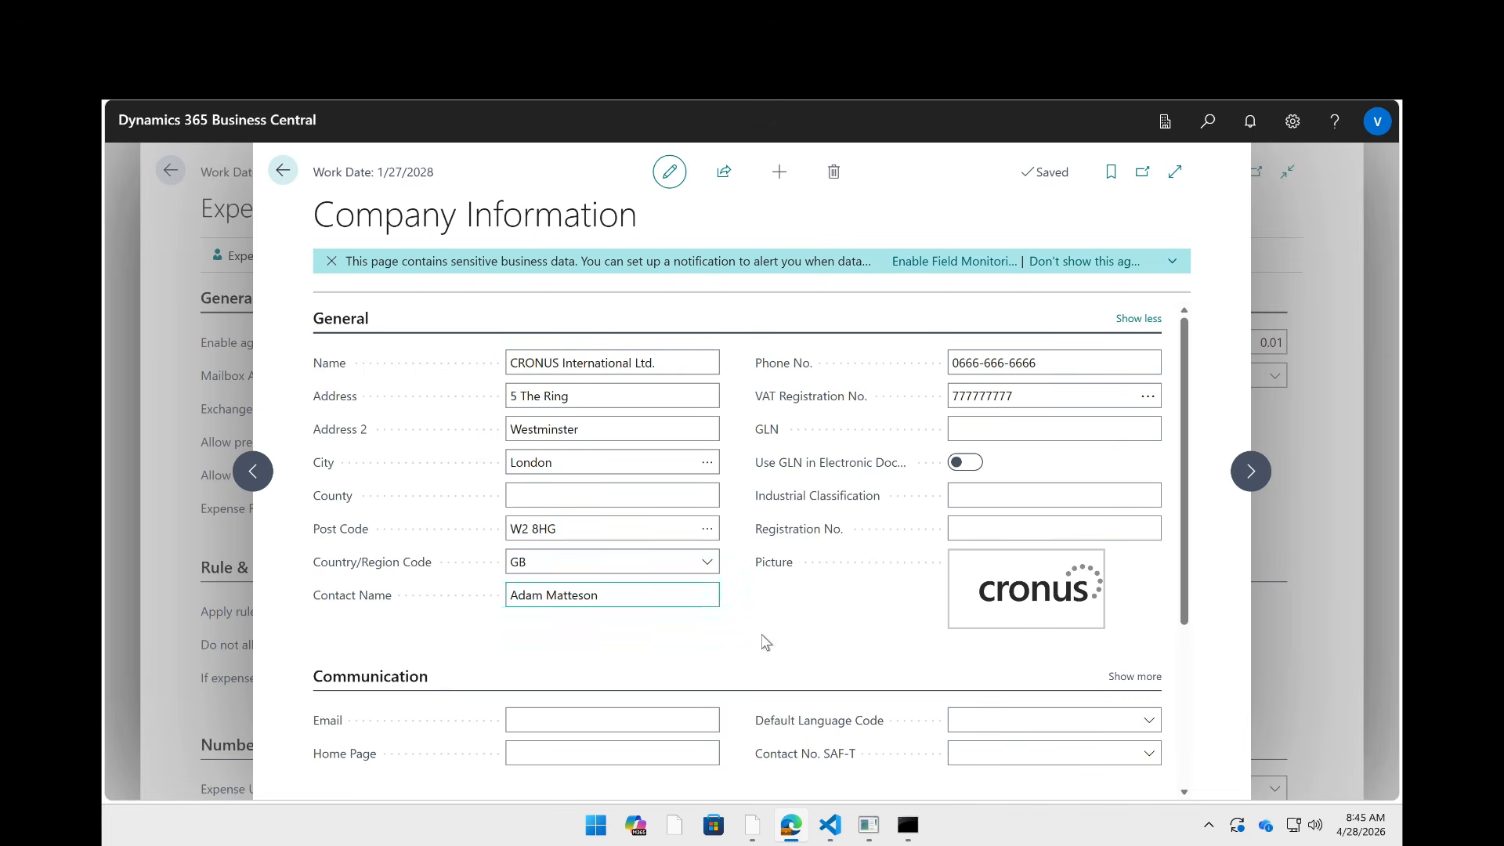
scroll(869, 638, down, 3)
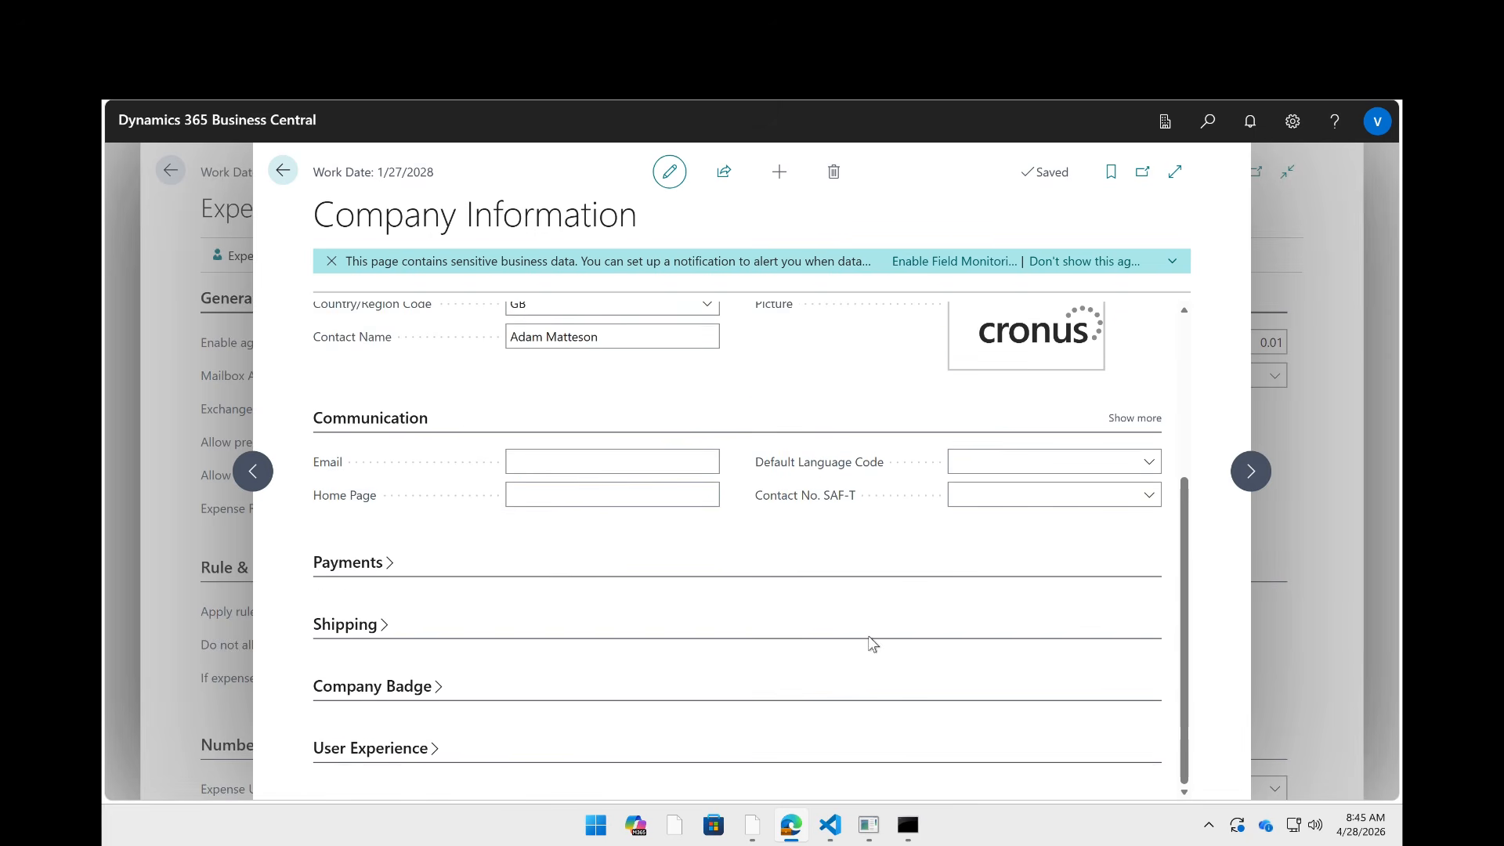
click(371, 564)
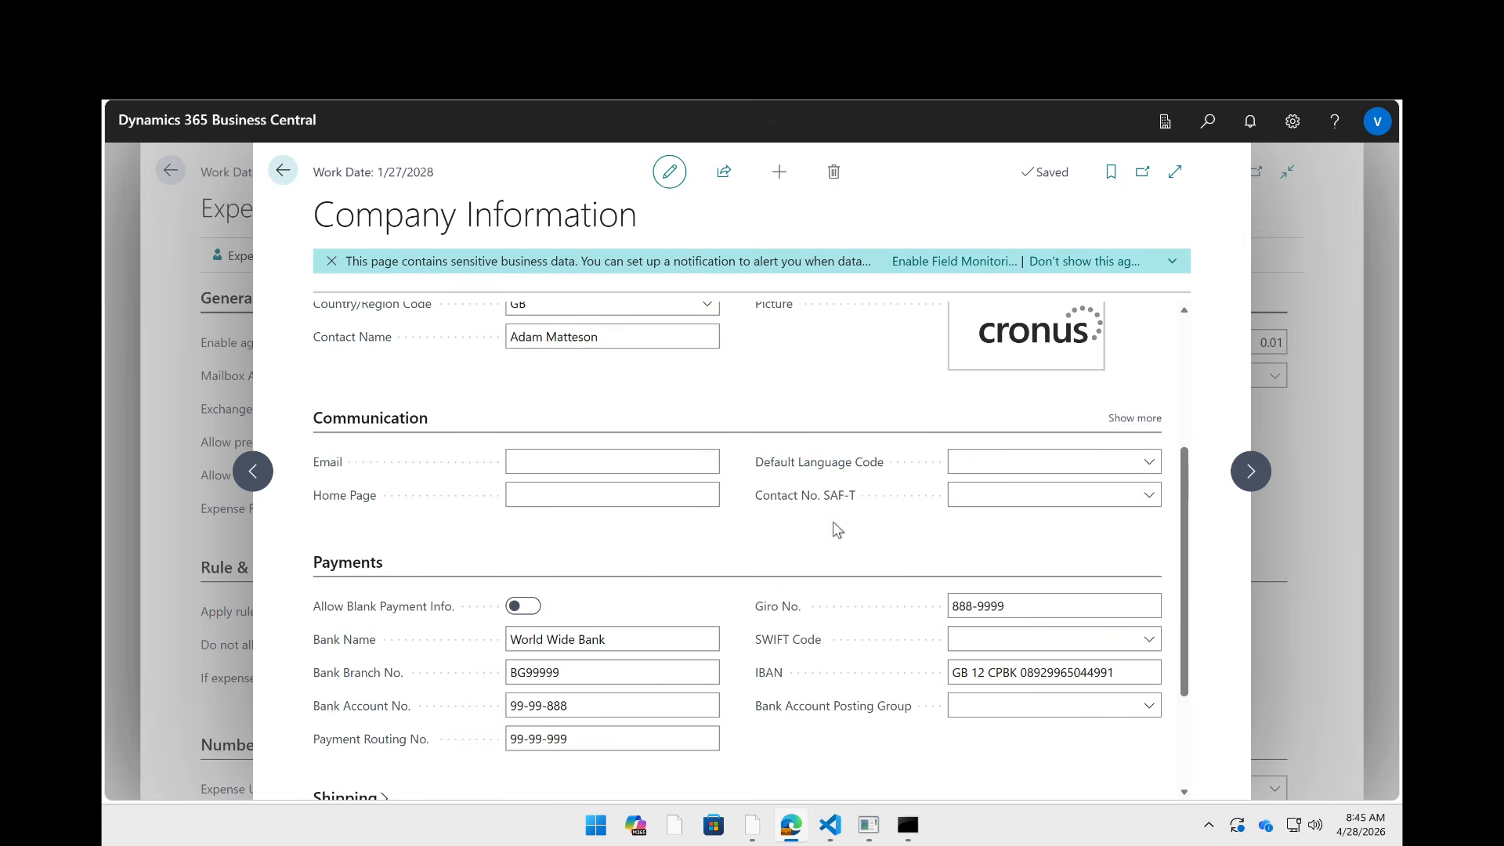
scroll(757, 617, down, 3)
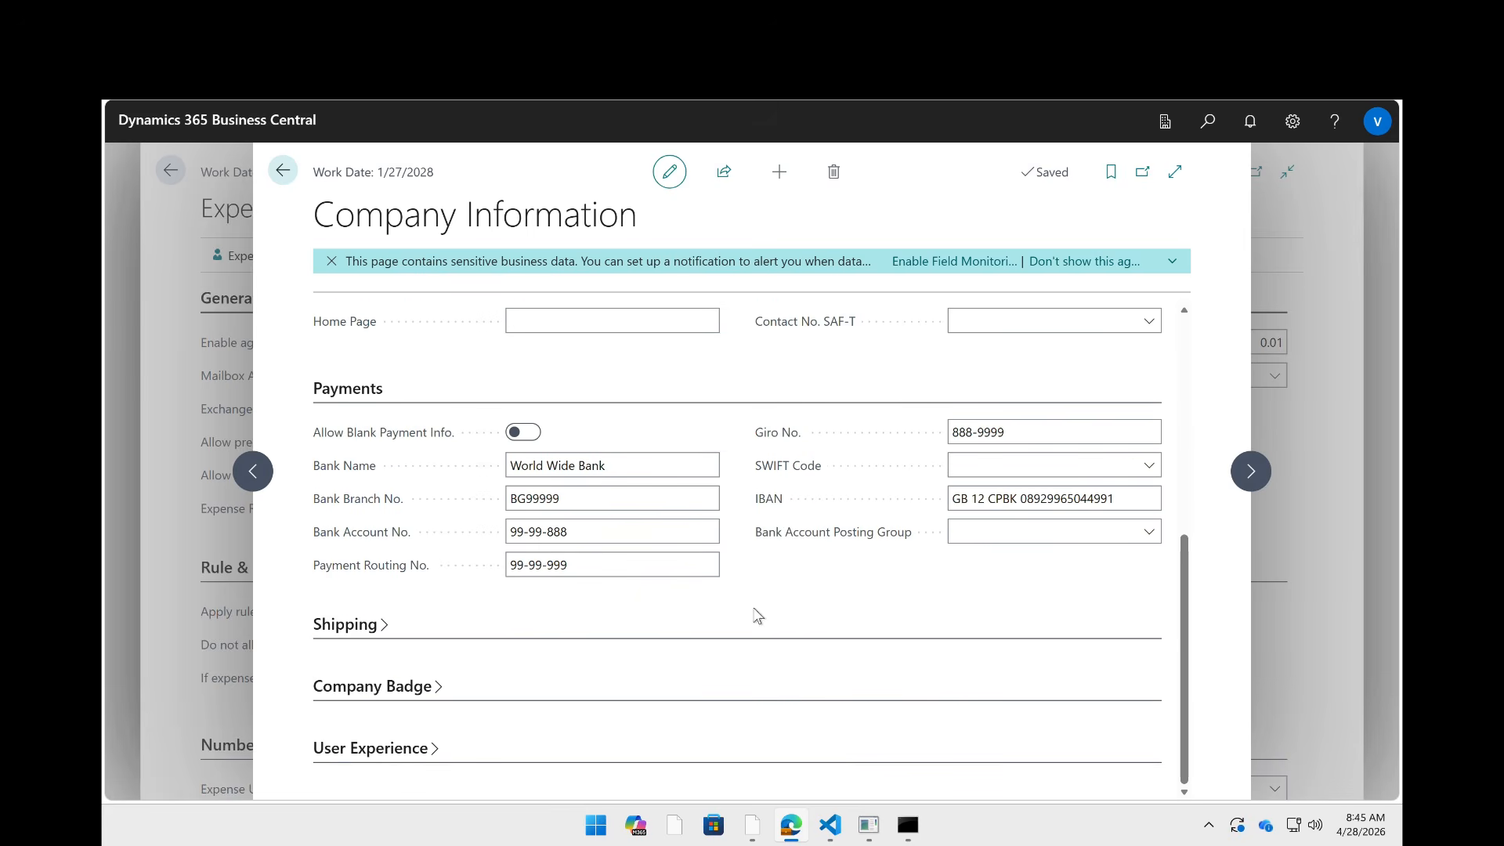
scroll(594, 527, up, 3)
scroll(593, 527, up, 3)
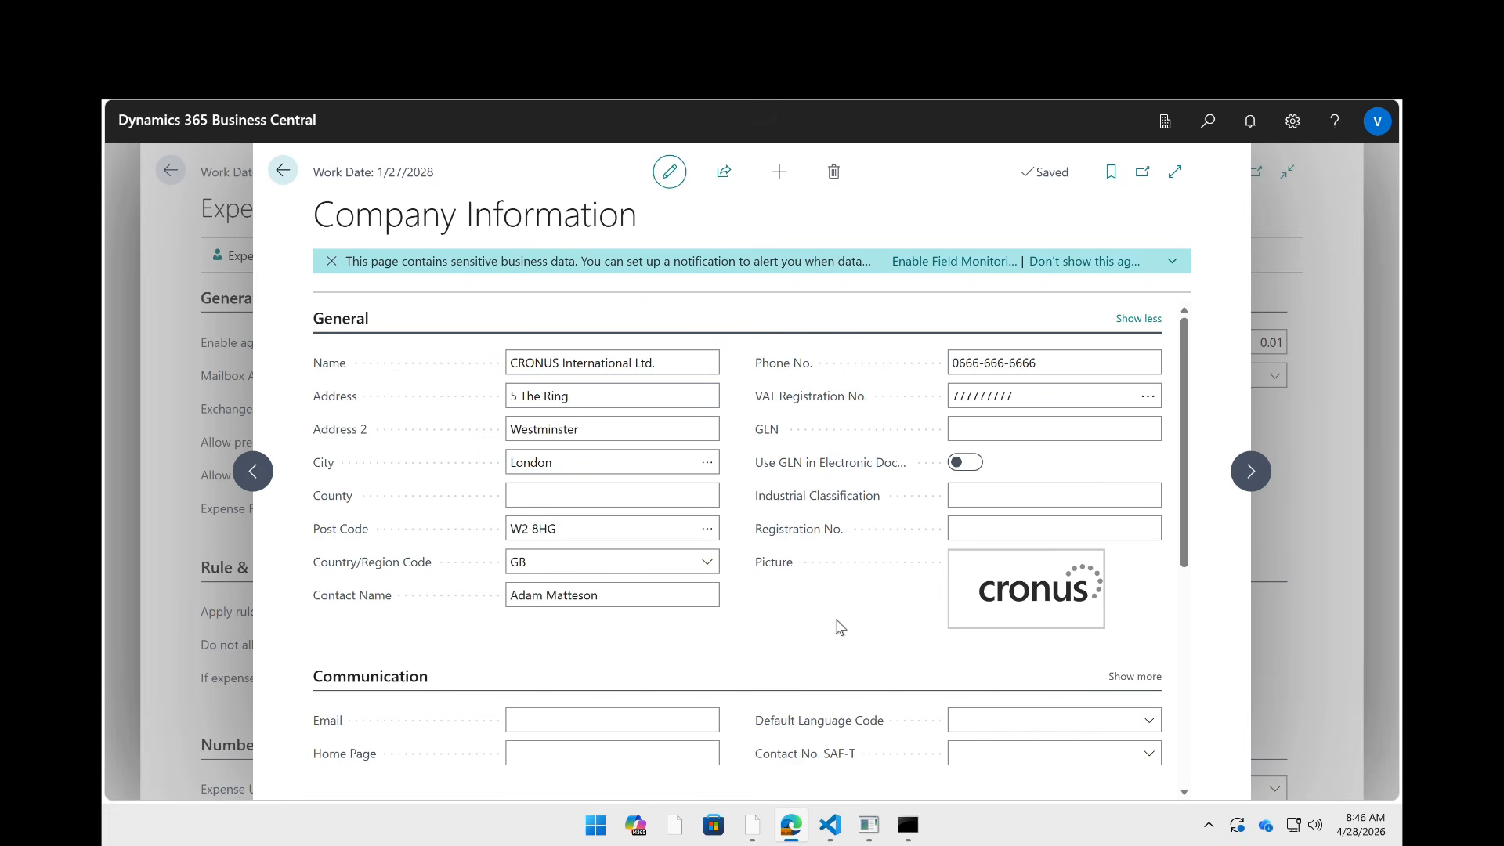
- Close Company Information and examine the available options for Exchange Rate for Expenses in the Expense Agent Setup
click(283, 171)
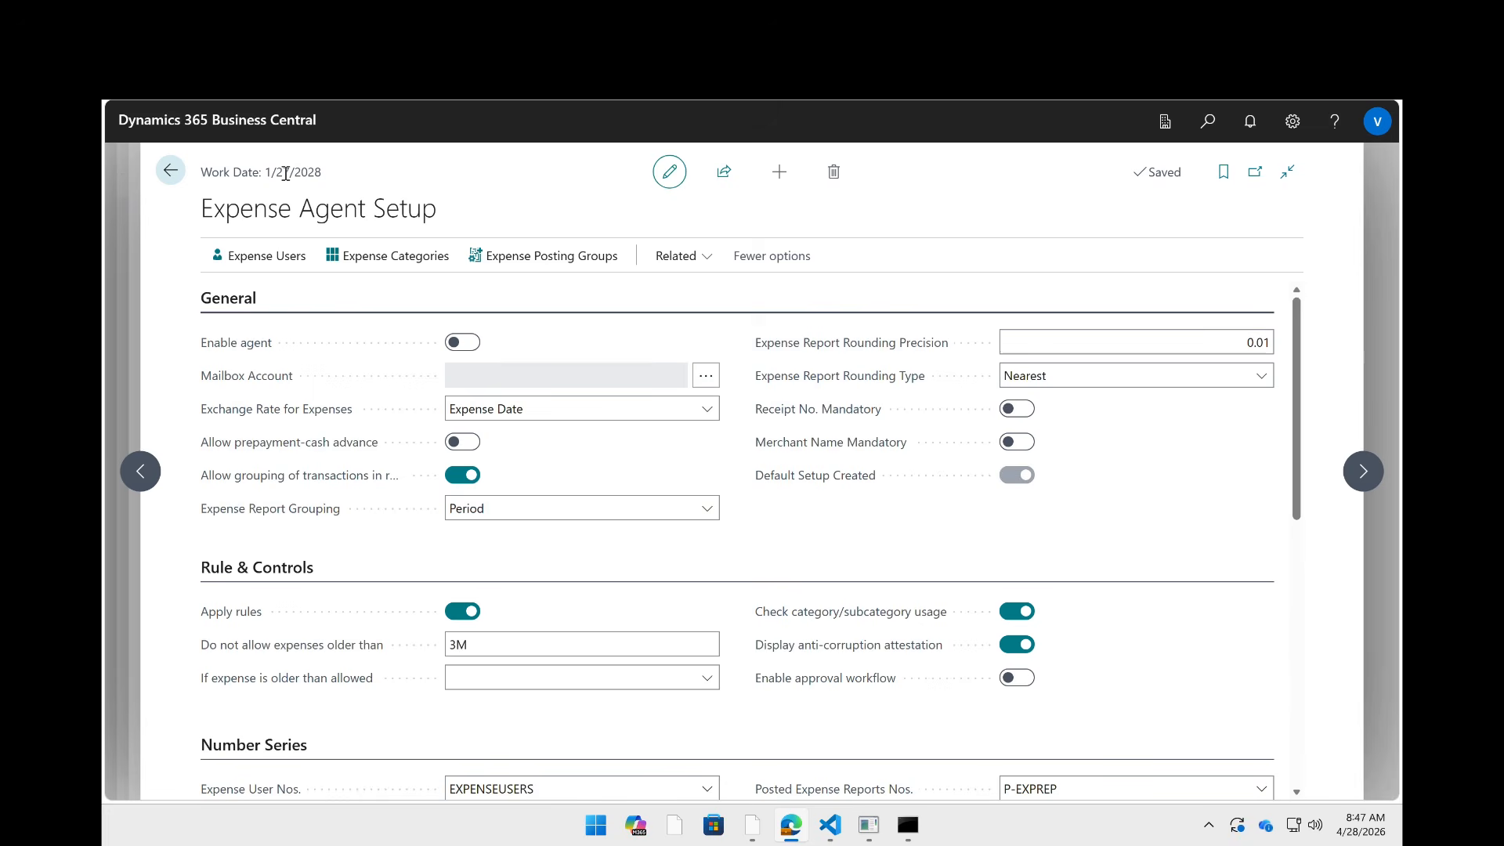
click(485, 408)
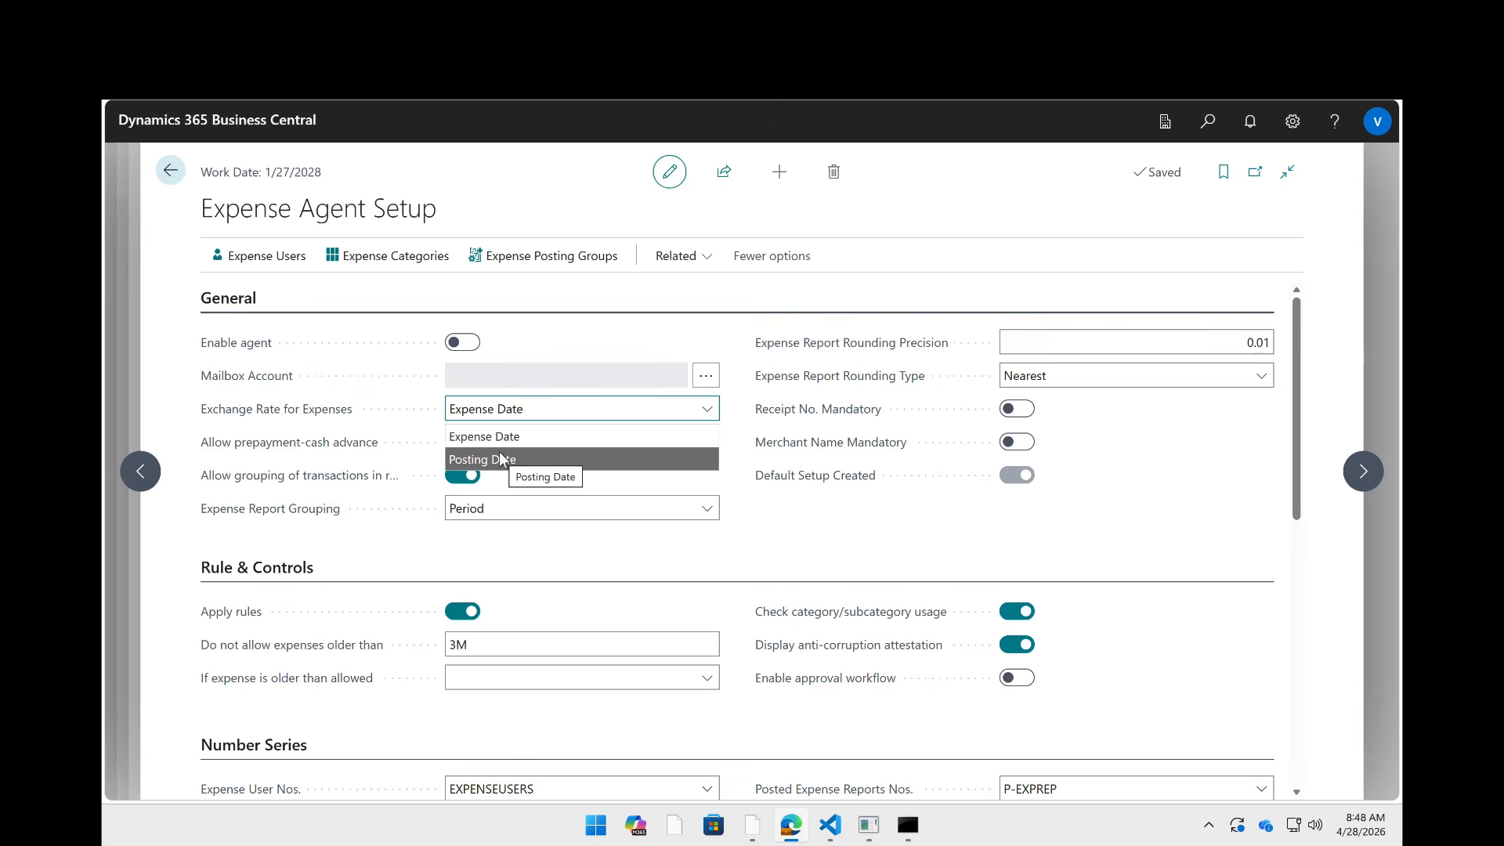
click(995, 207)
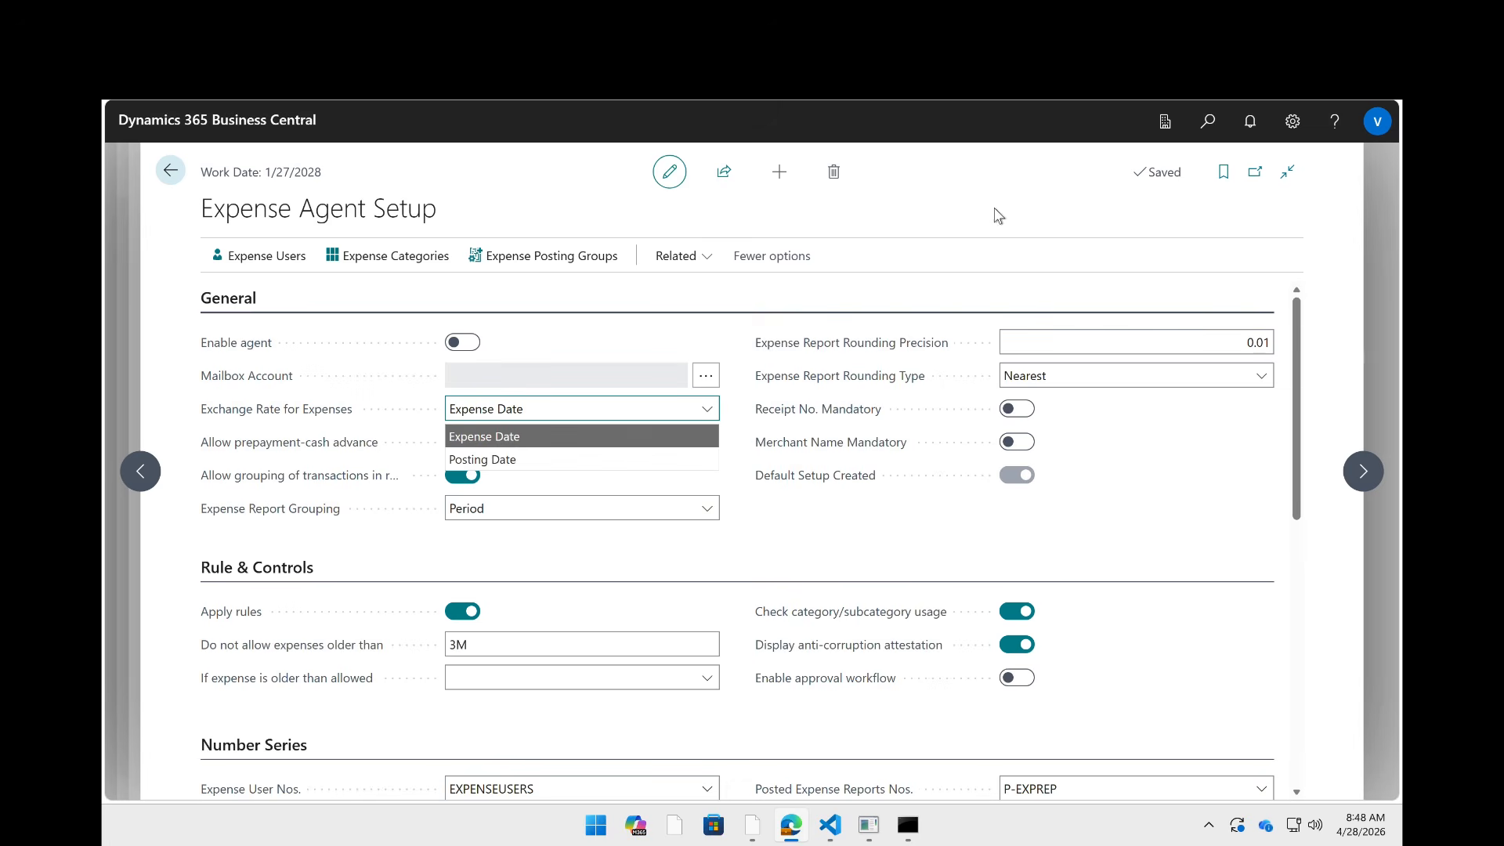
- Search for the expense pages and open the Expense Users list
click(1194, 137)
text(ex)
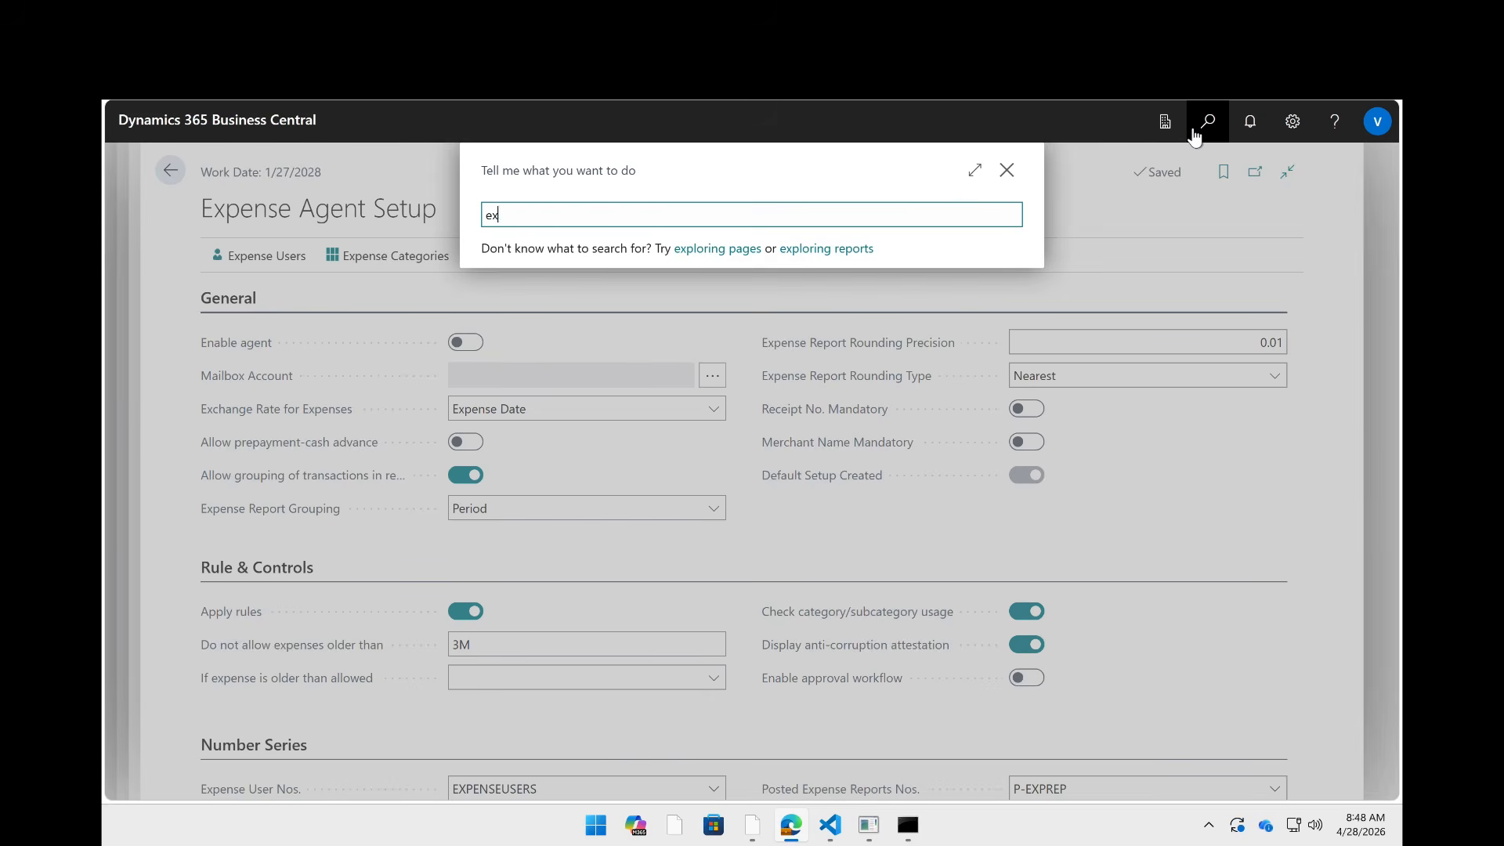
text(pense)
key(Tab)
key(Tab)
key(Tab)
key(Tab)
key(Tab)
key(Tab)
key(Tab)
key(Return)
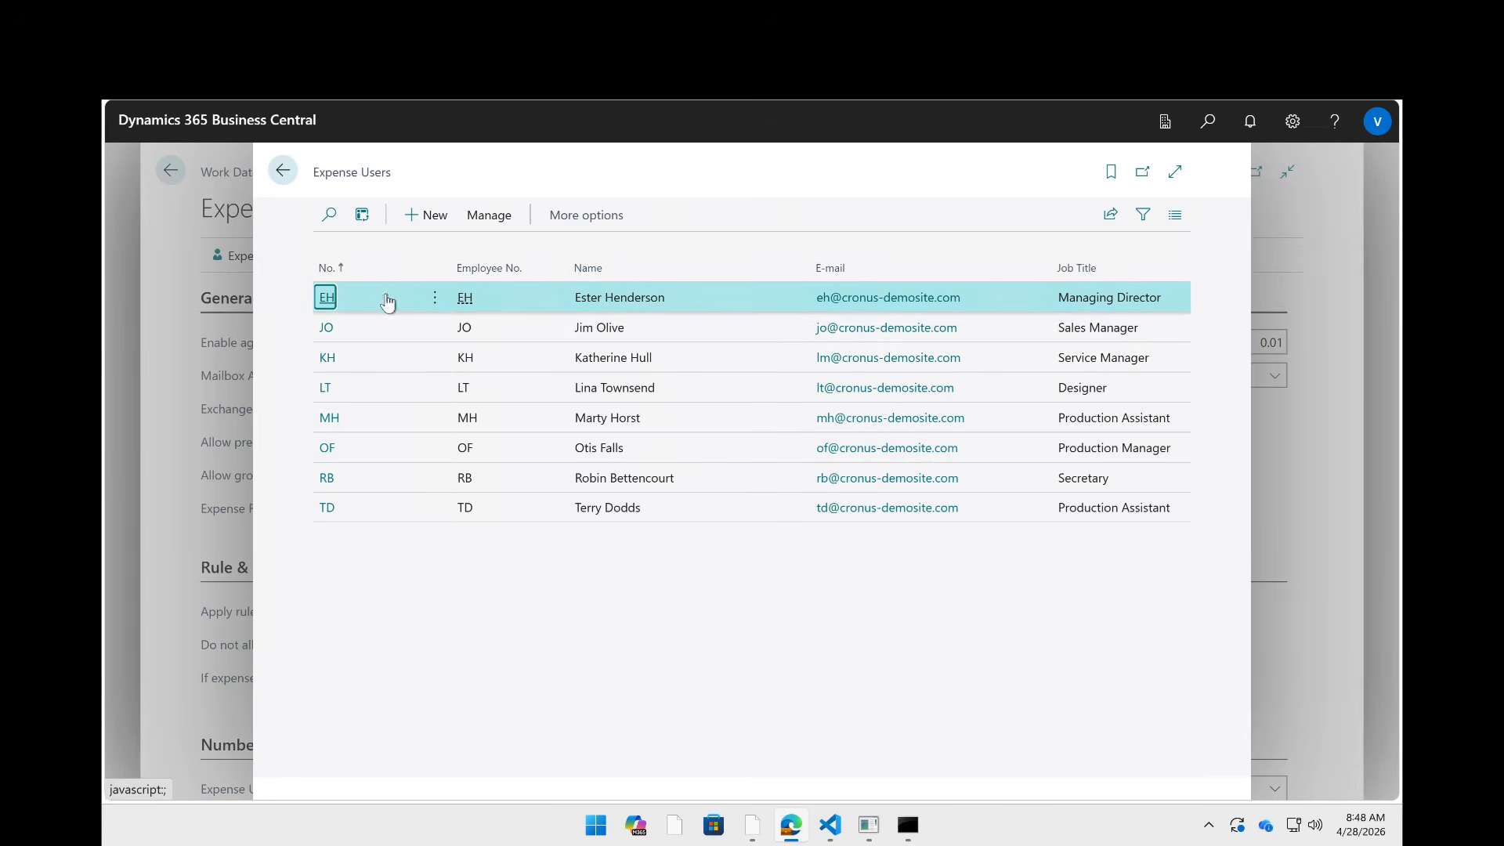
- Open the card of expense user EH and show the details of the linked employee record
key(Return)
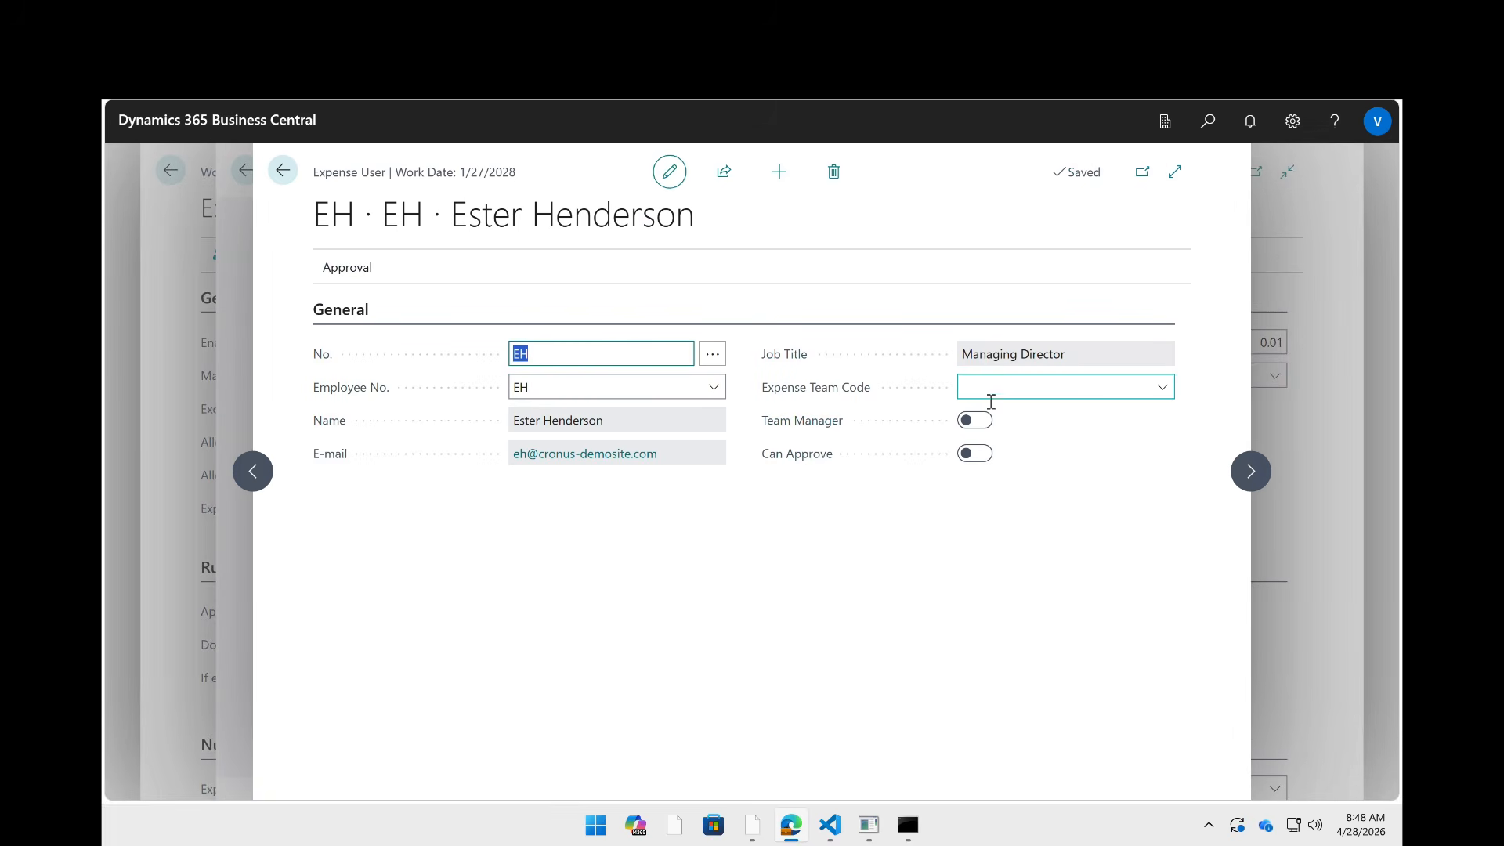
click(713, 387)
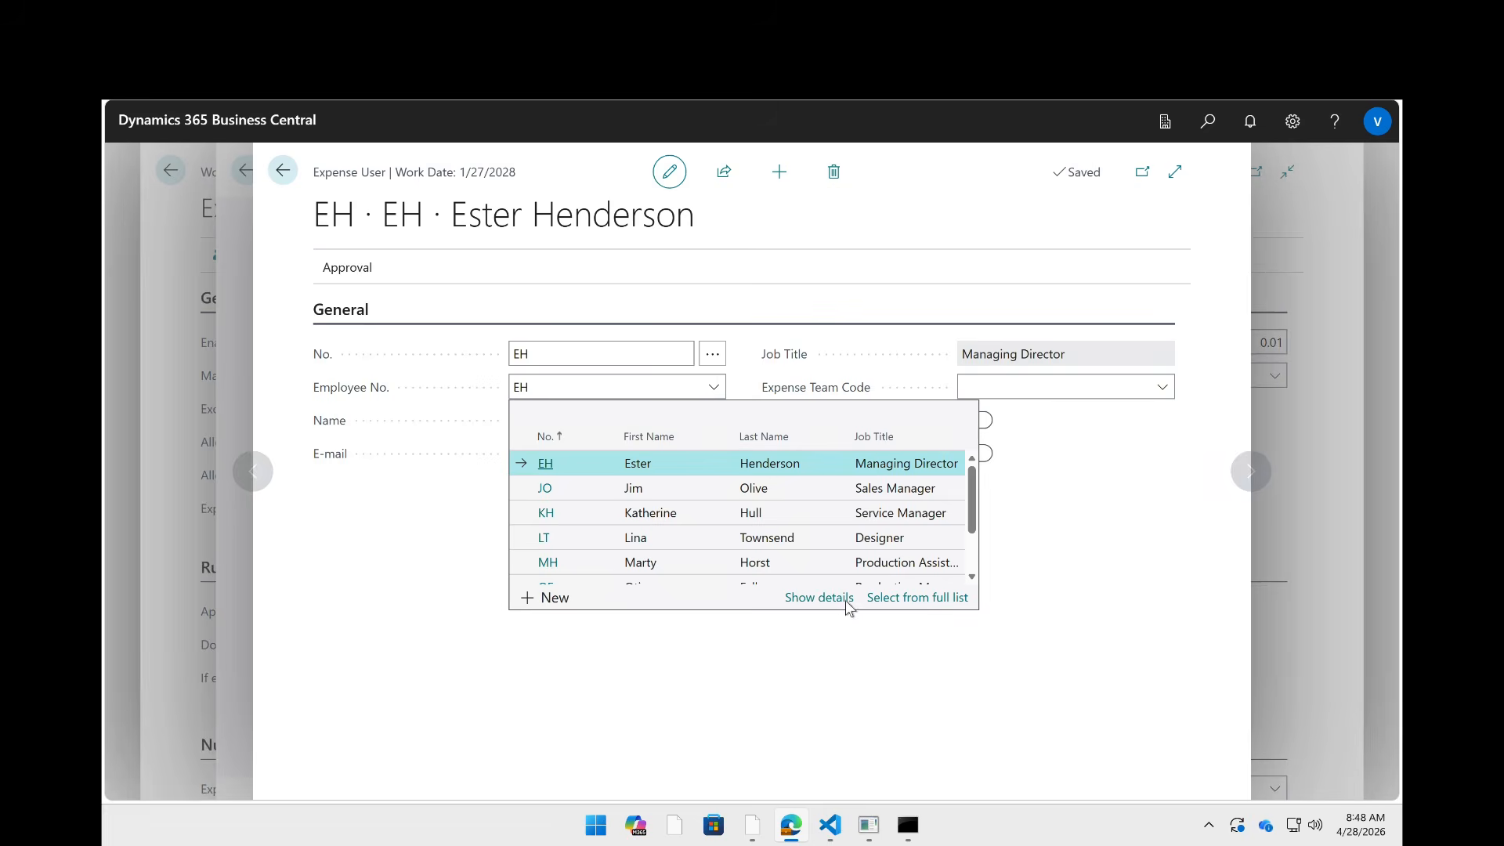
click(834, 598)
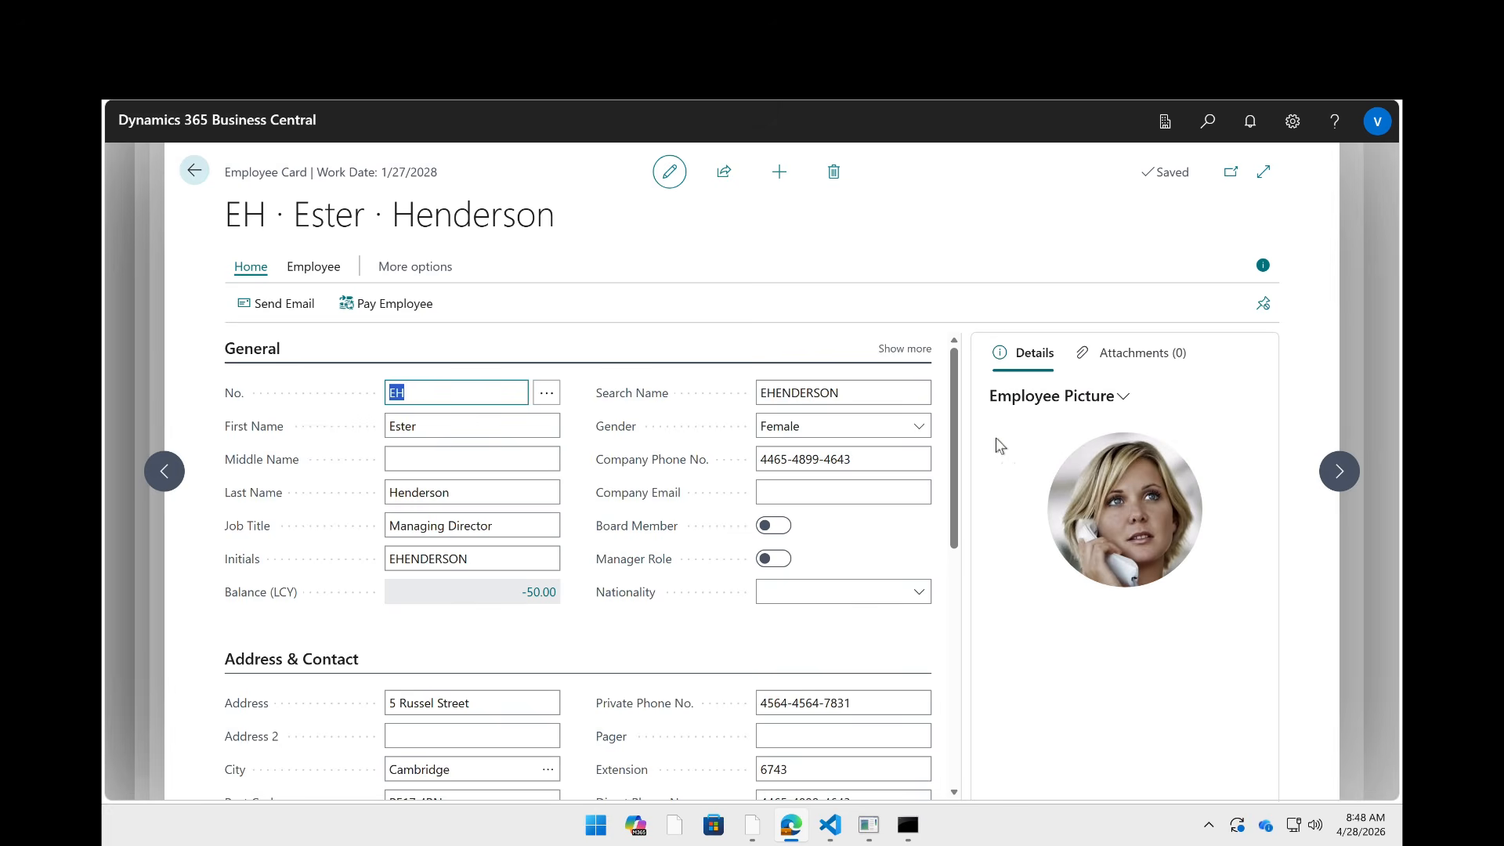
- Show the details of the employee's posting group EMPLEXP and examine all its expense account columns
scroll(781, 679, down, 10)
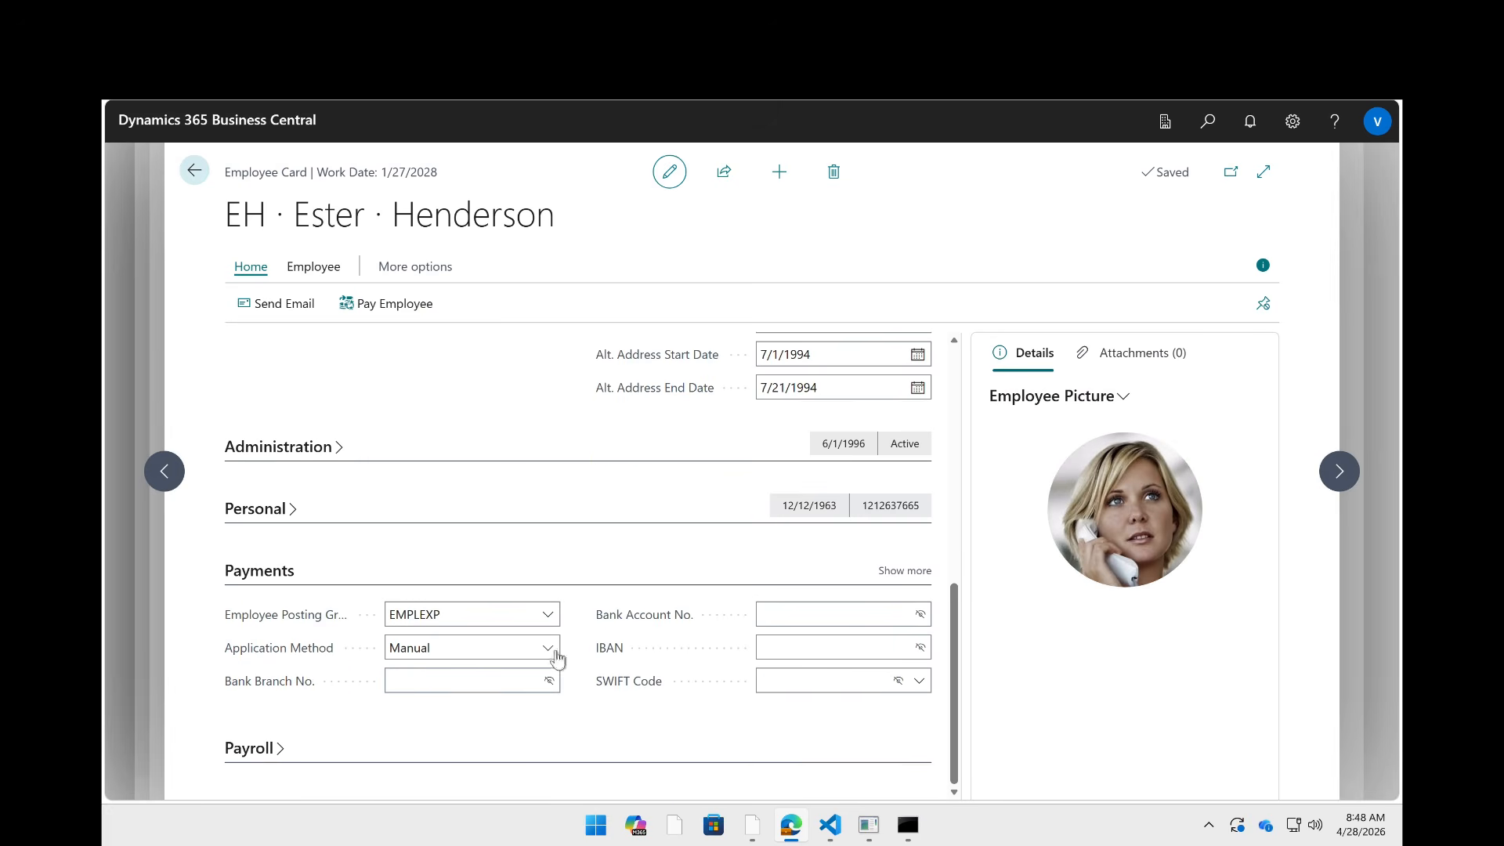
click(497, 614)
click(546, 614)
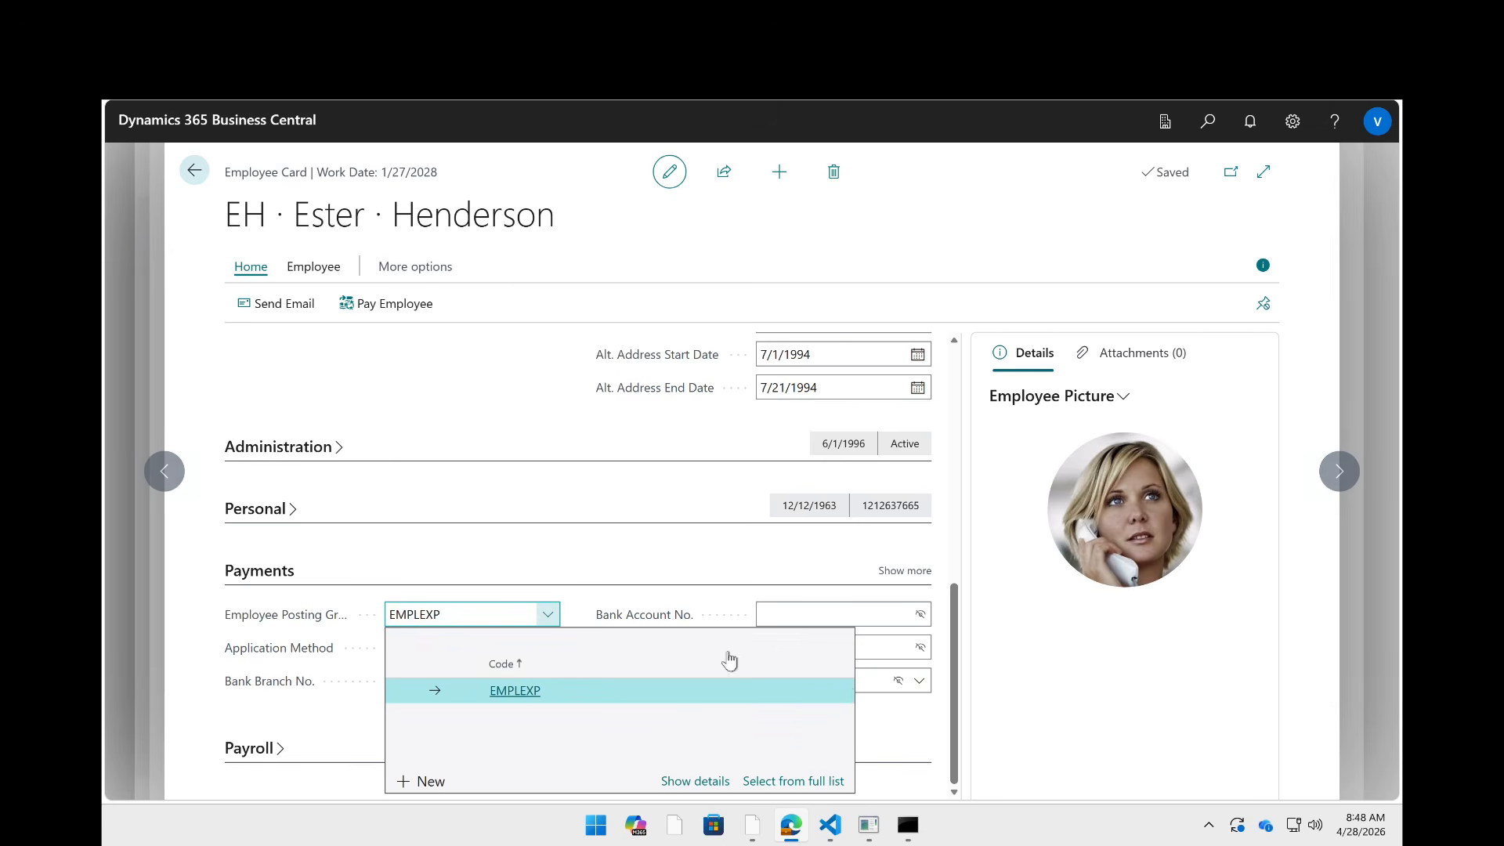
click(693, 781)
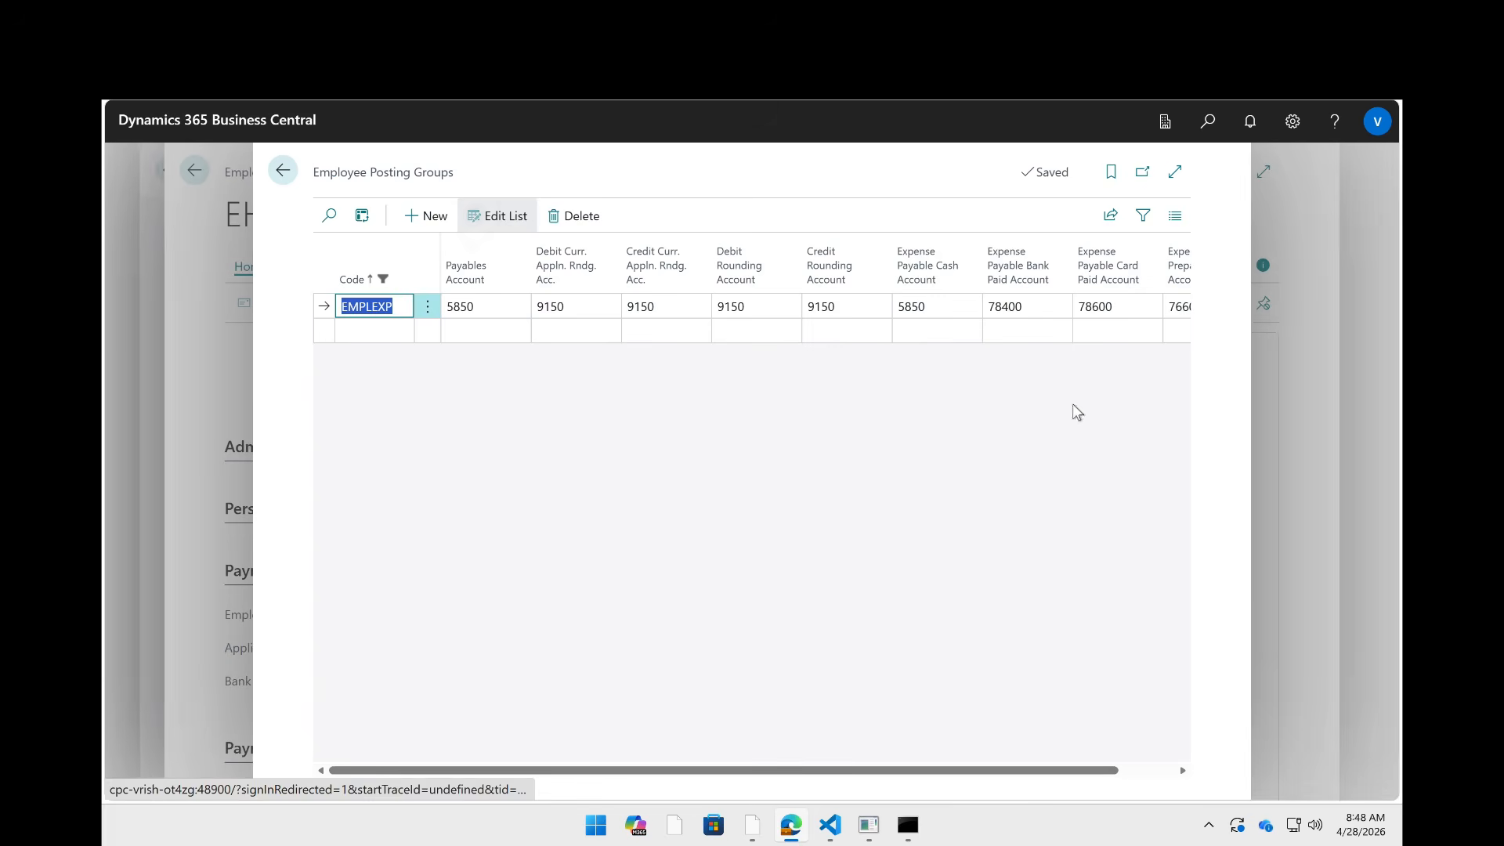
scroll(1078, 311, right, 1)
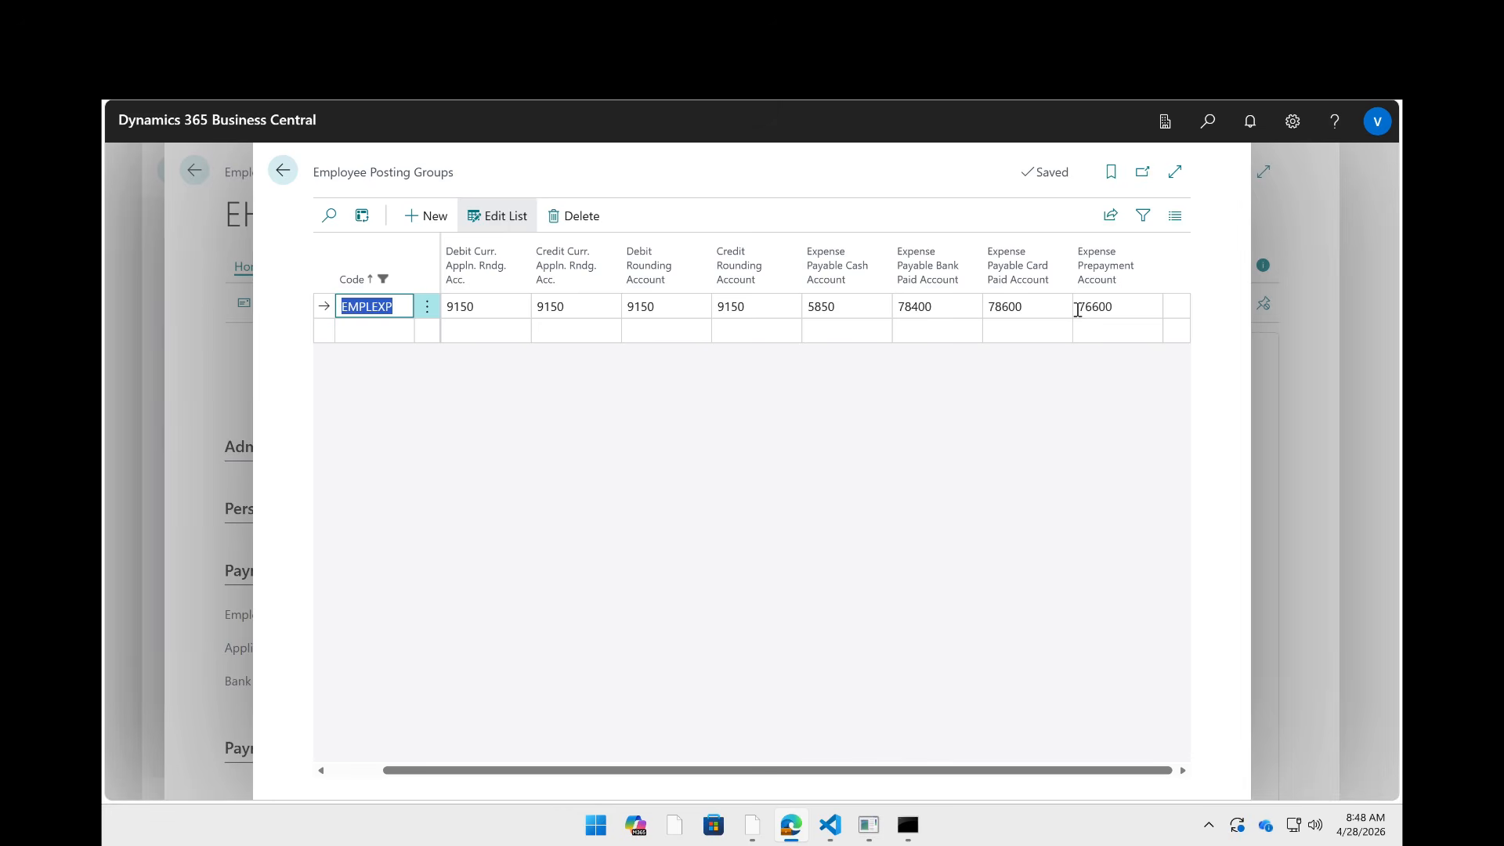
scroll(1077, 311, left, 1)
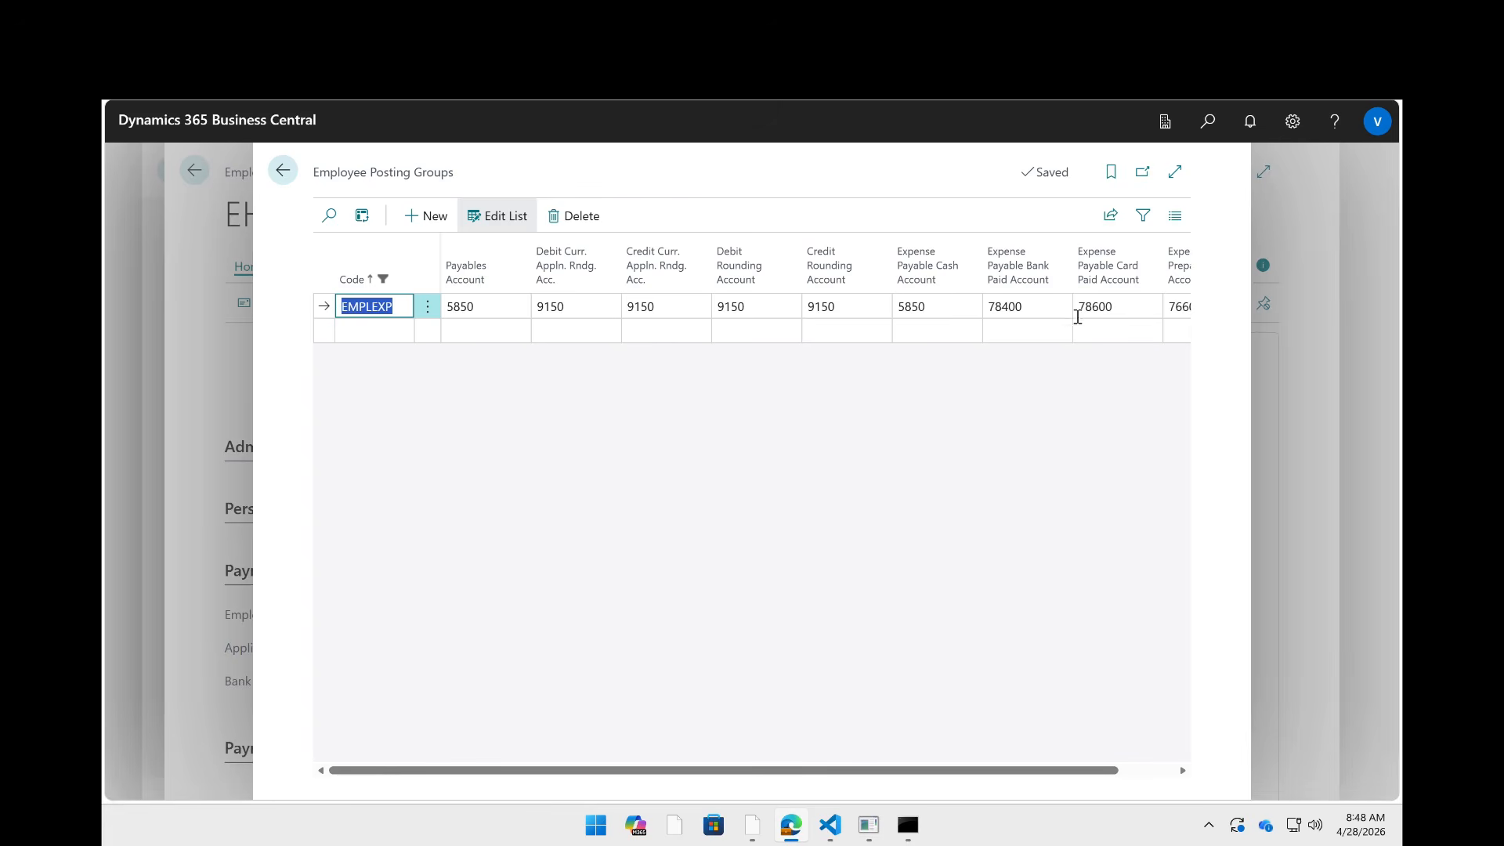
- Close the employee, expense user and Expense Agent Setup pages and open the expense report of expense user EH
click(284, 172)
click(205, 177)
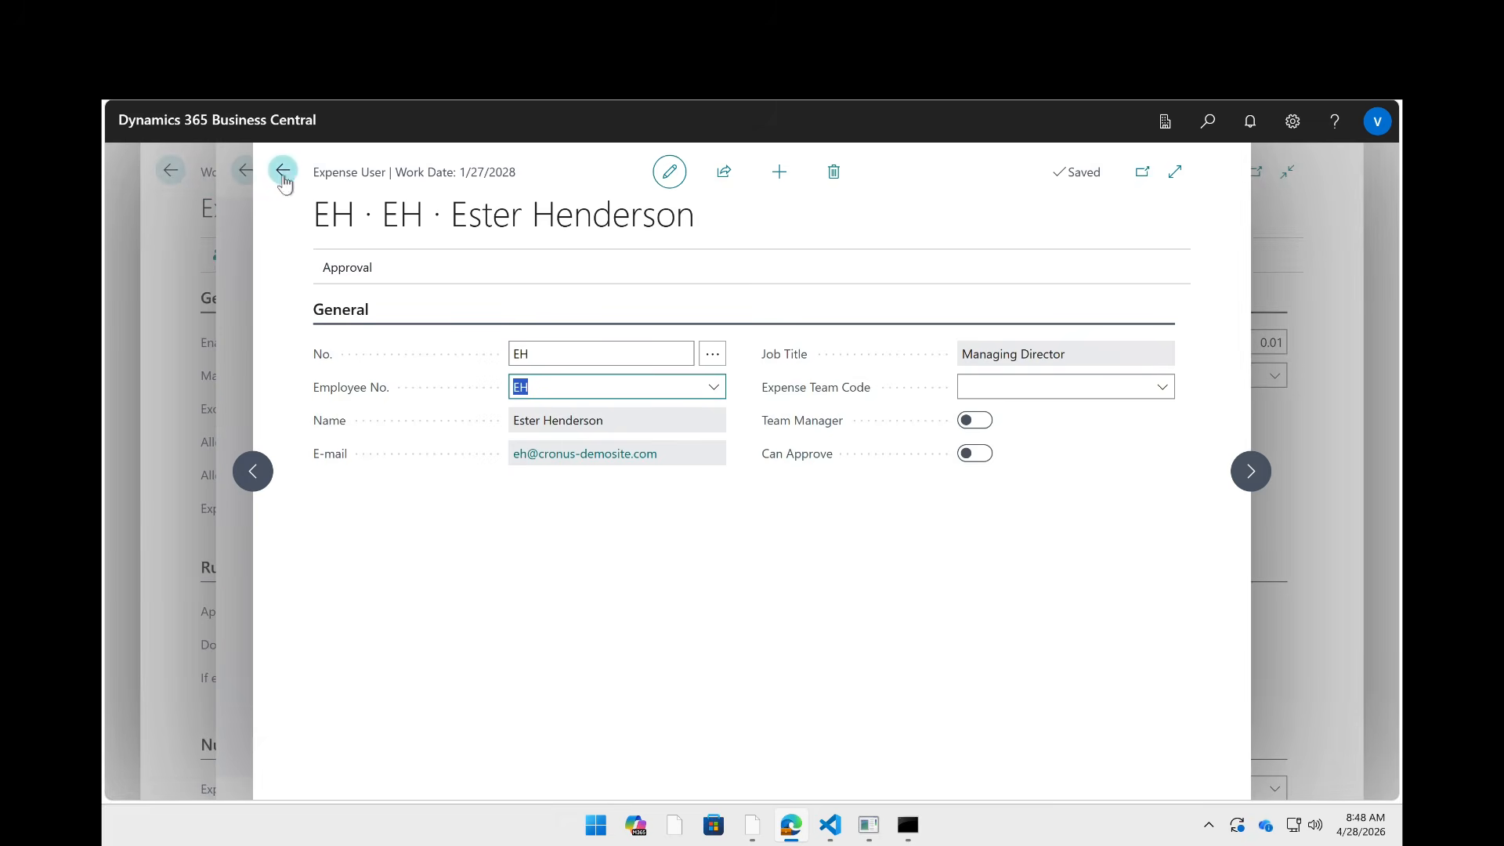
click(283, 172)
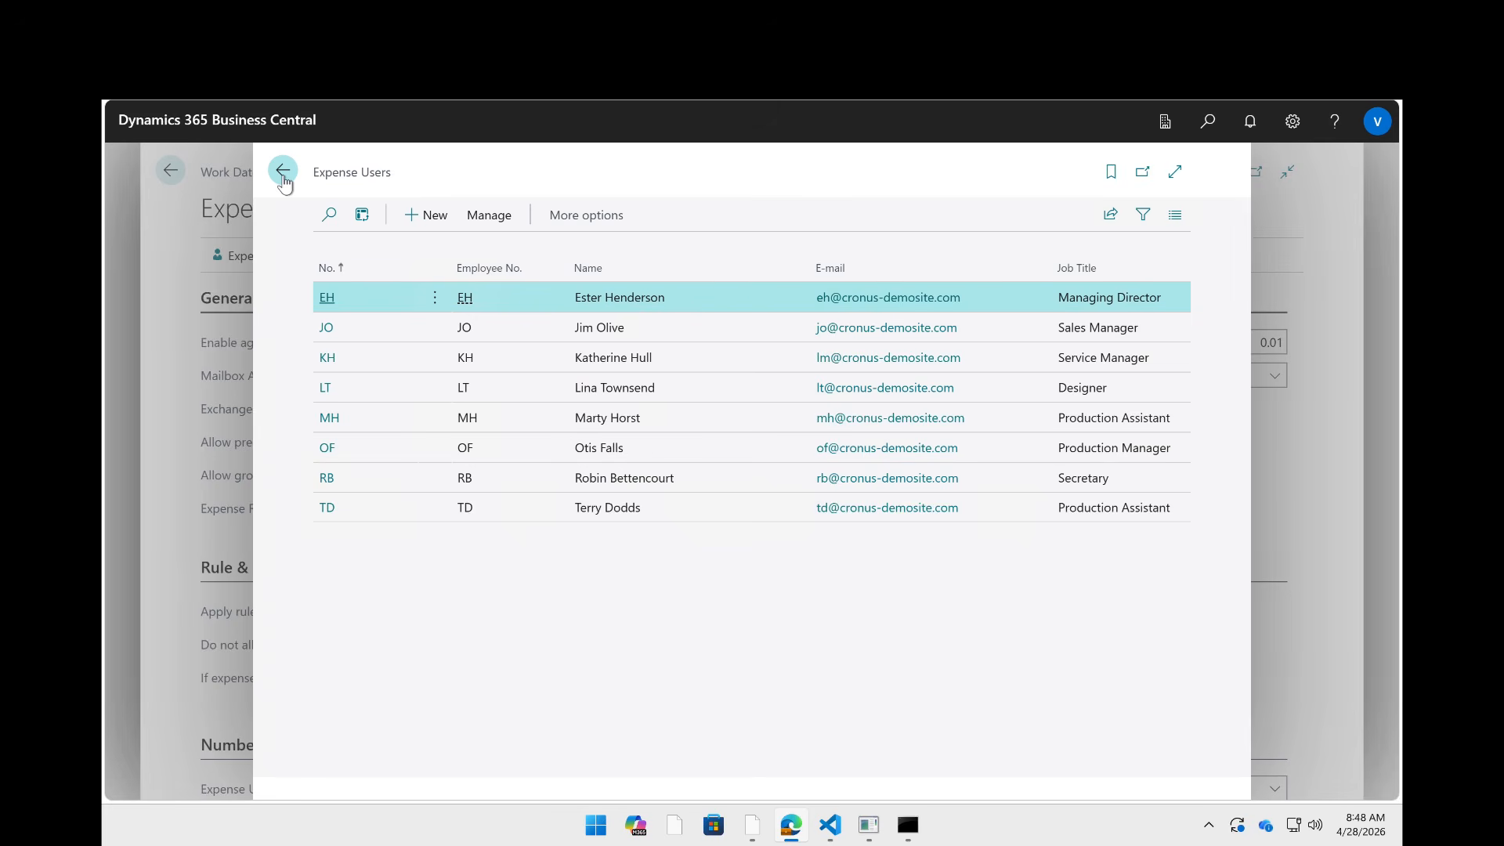
click(284, 173)
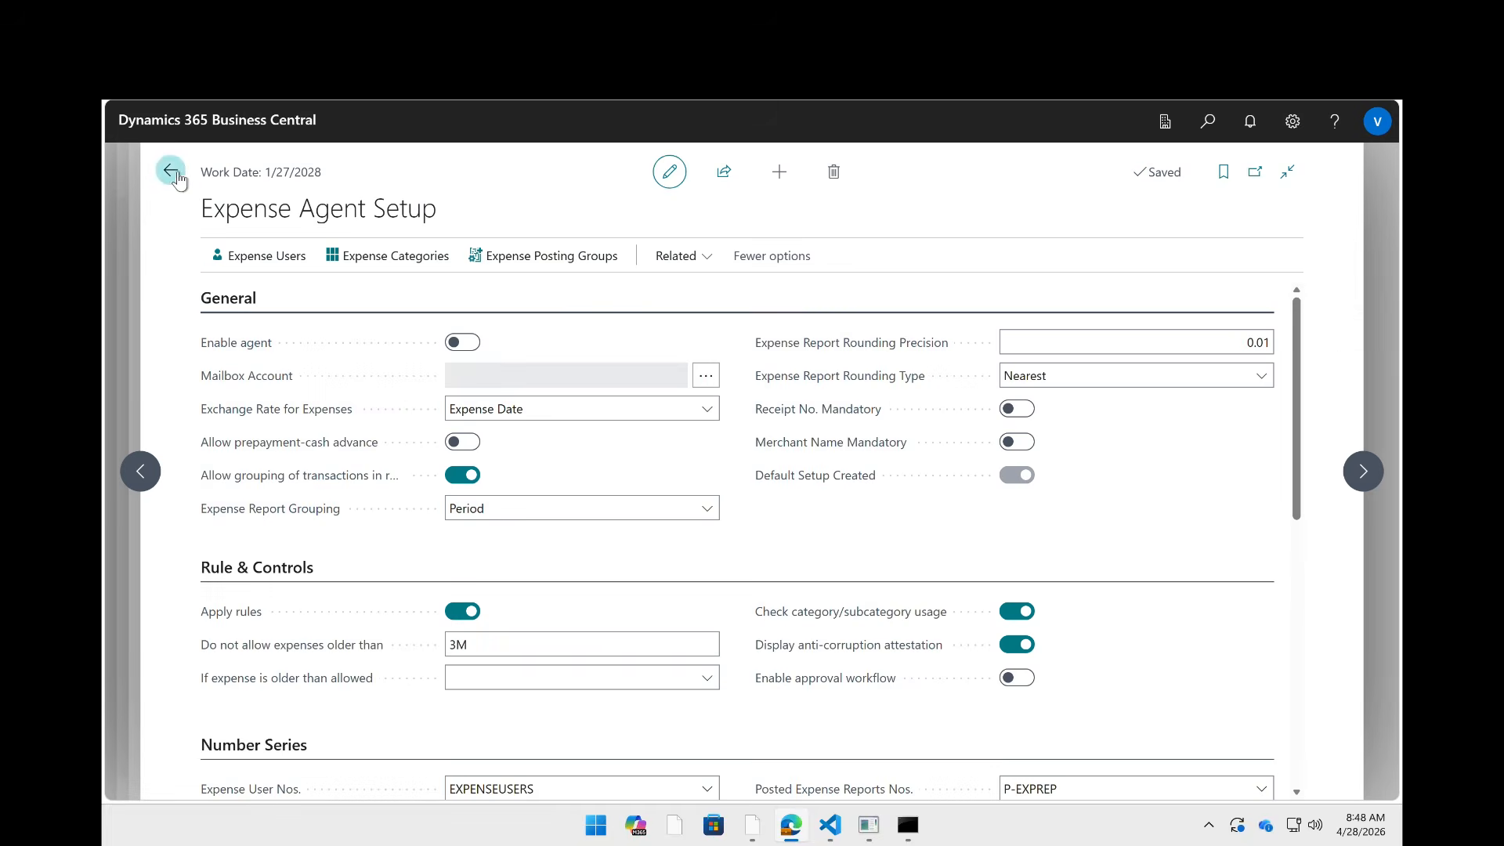
click(177, 176)
click(177, 175)
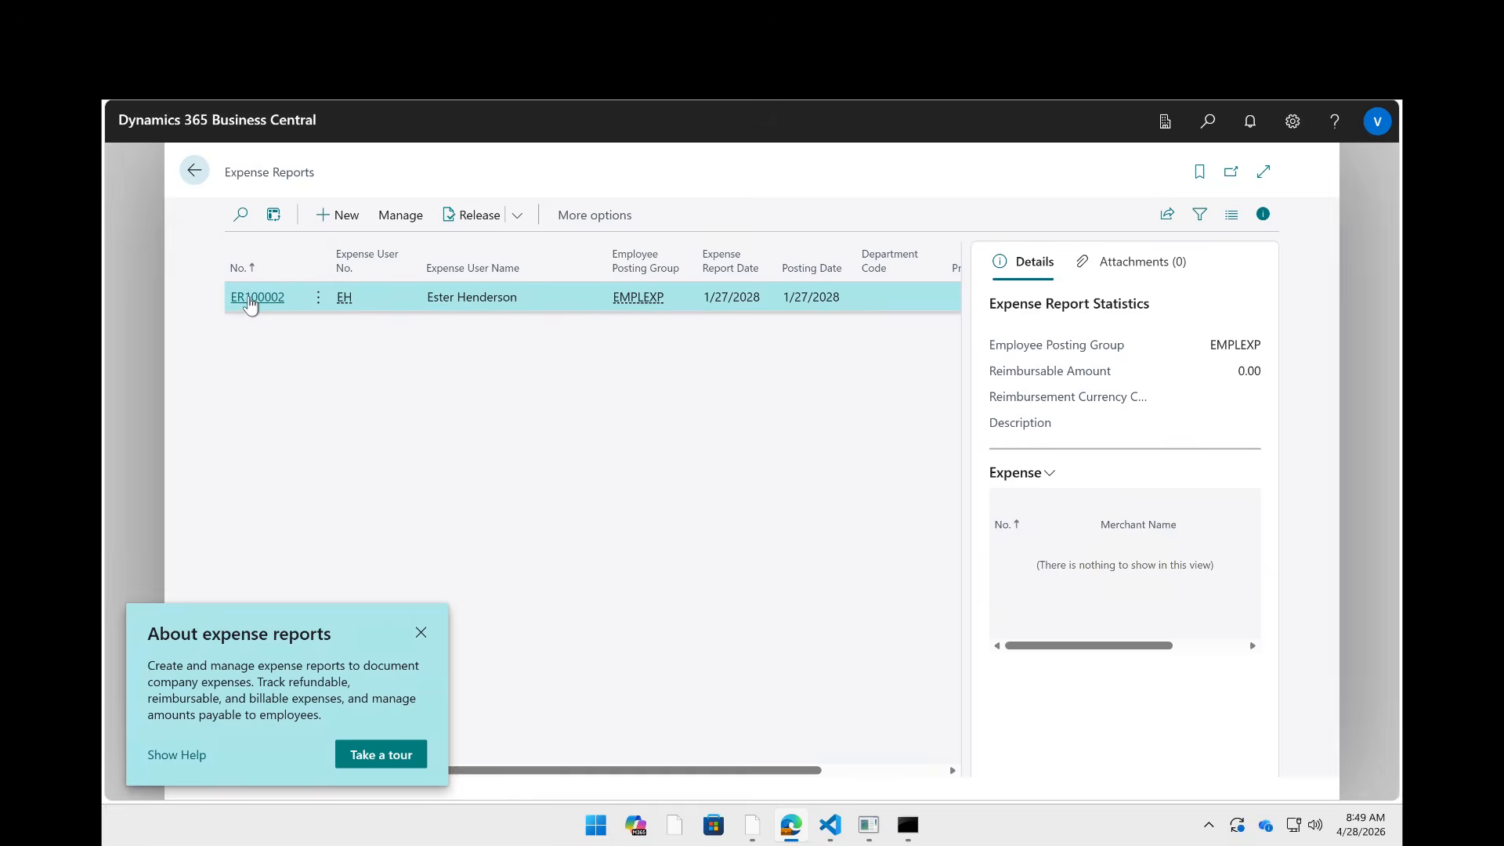
click(251, 304)
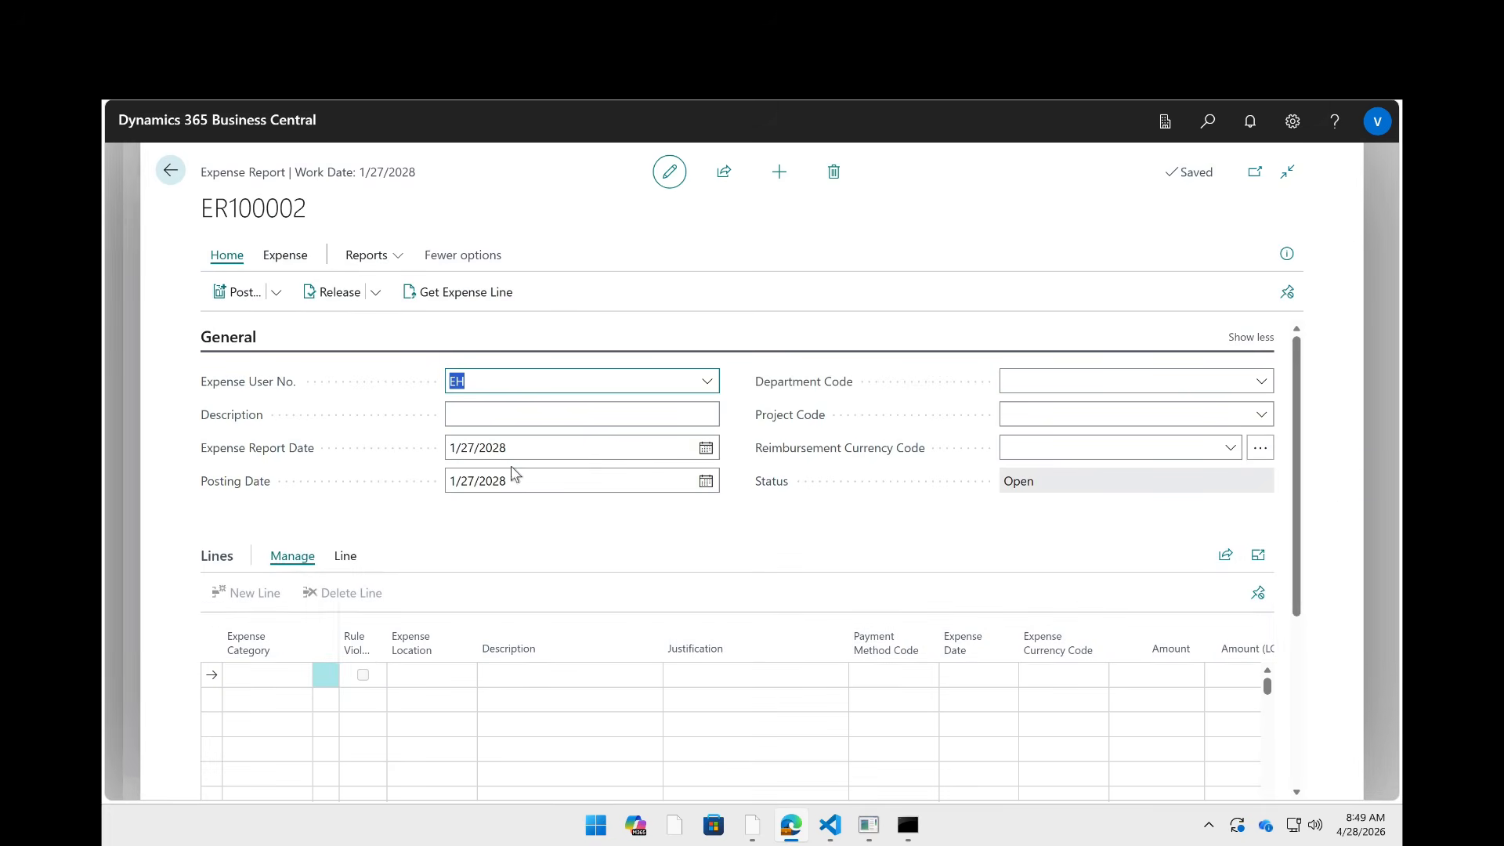
click(503, 452)
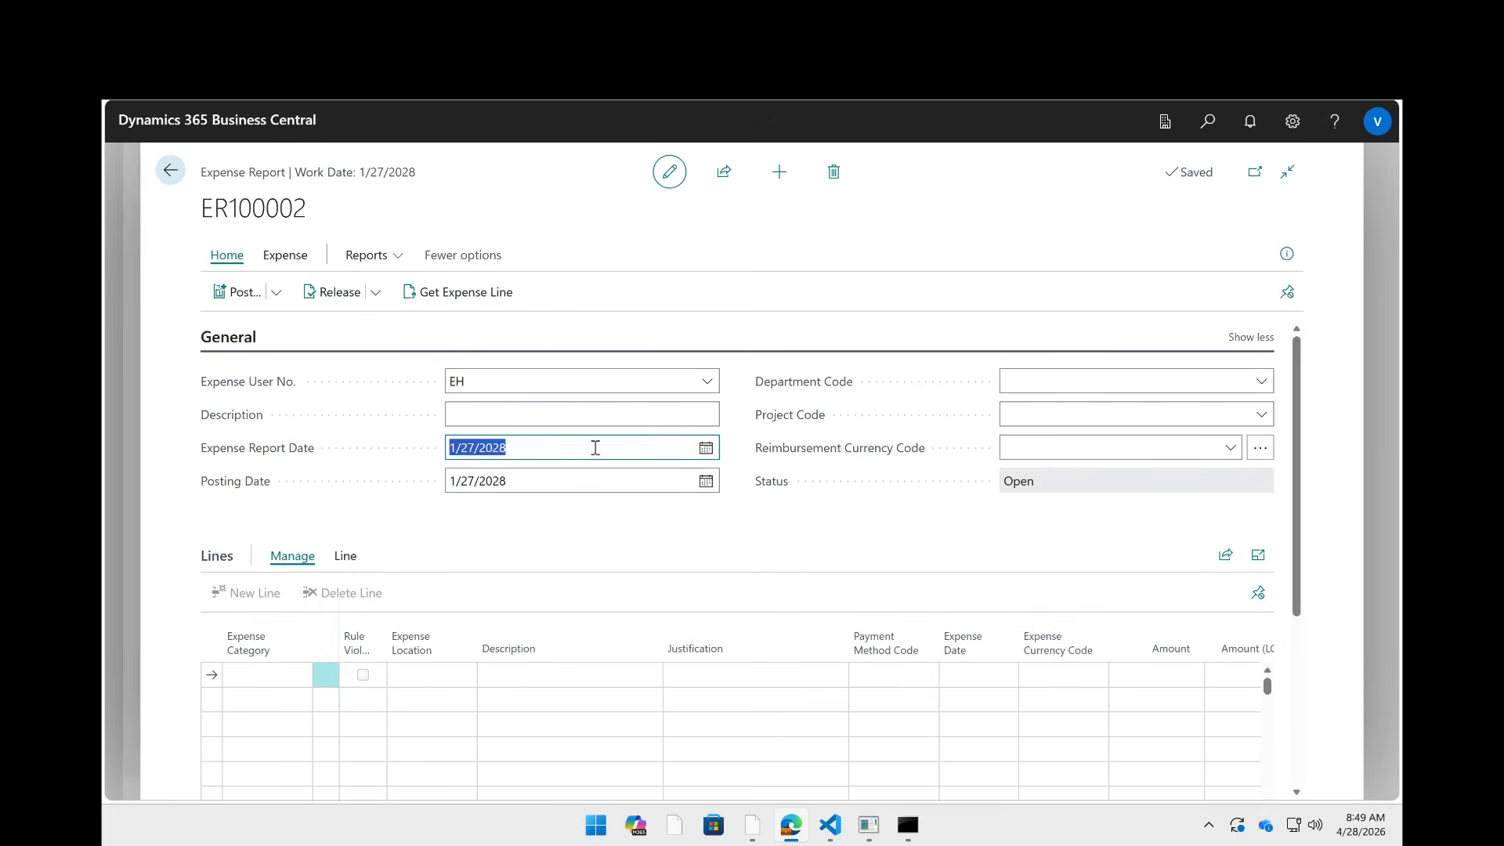
click(706, 449)
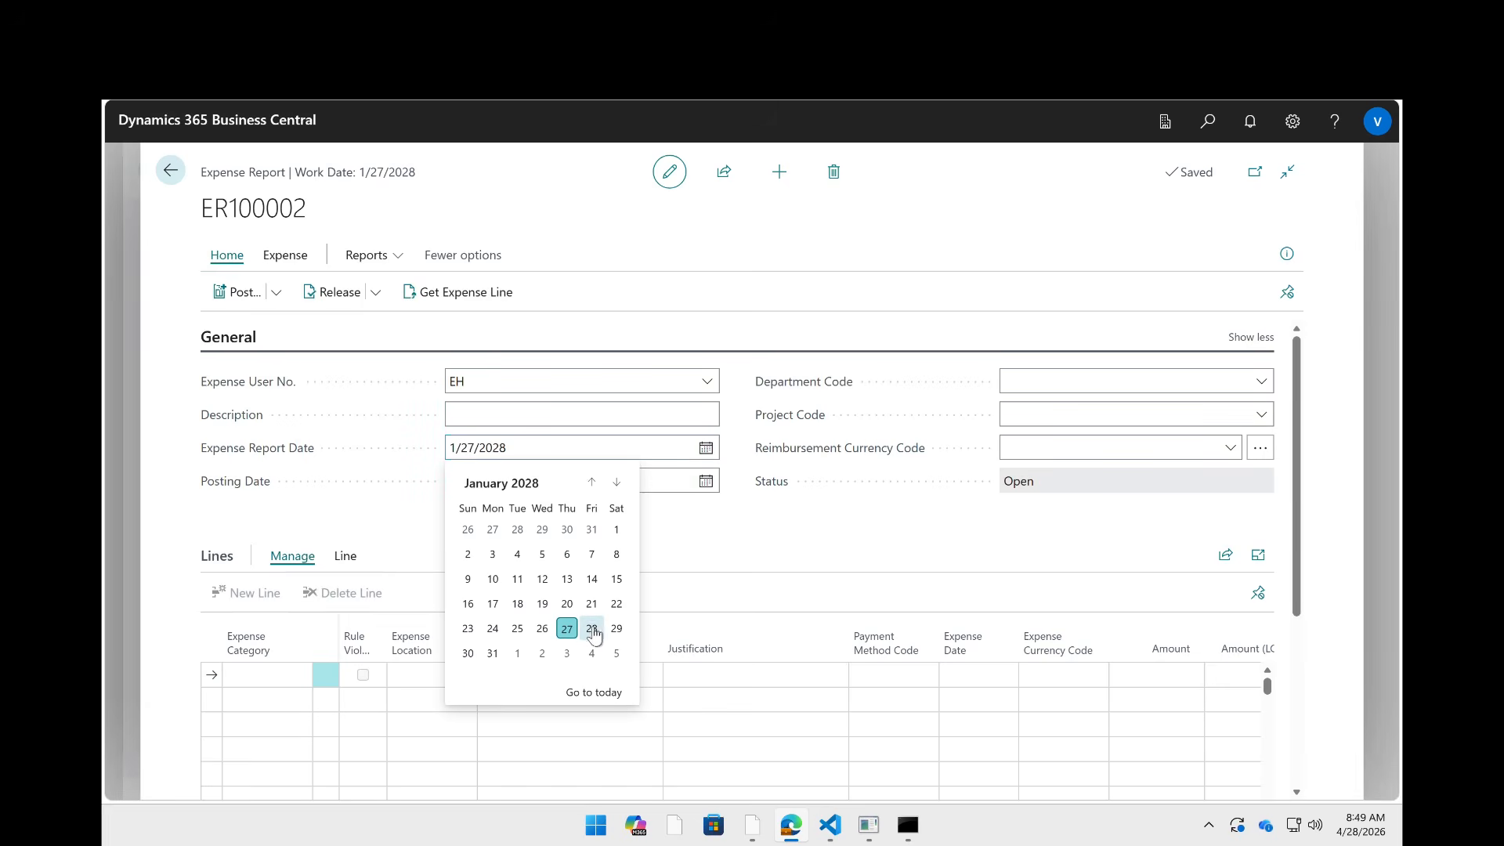
click(908, 225)
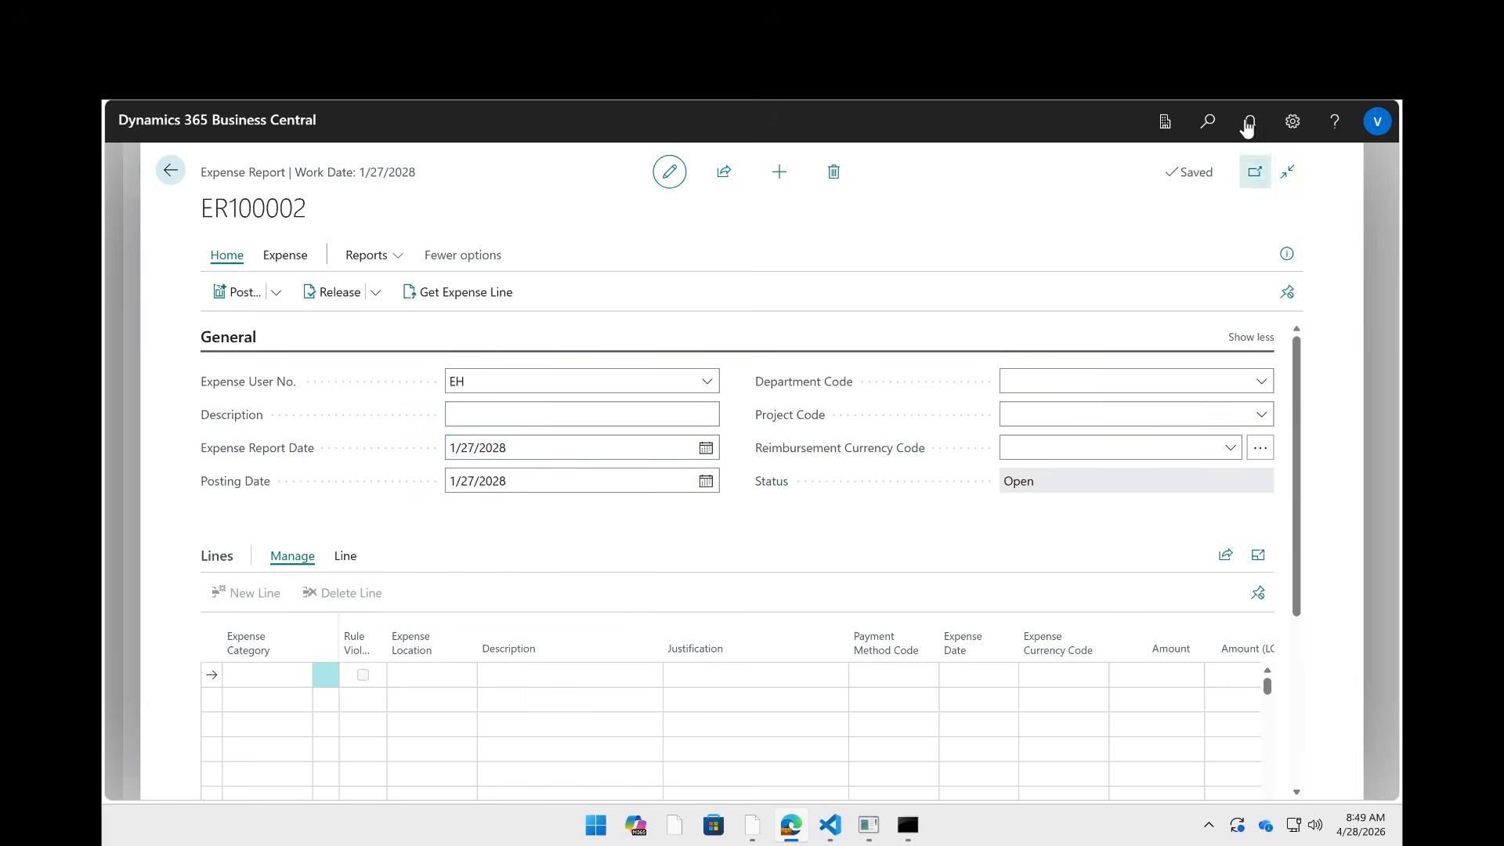
- Search for "currencies" and open the Currencies list
click(1219, 120)
text(currenc)
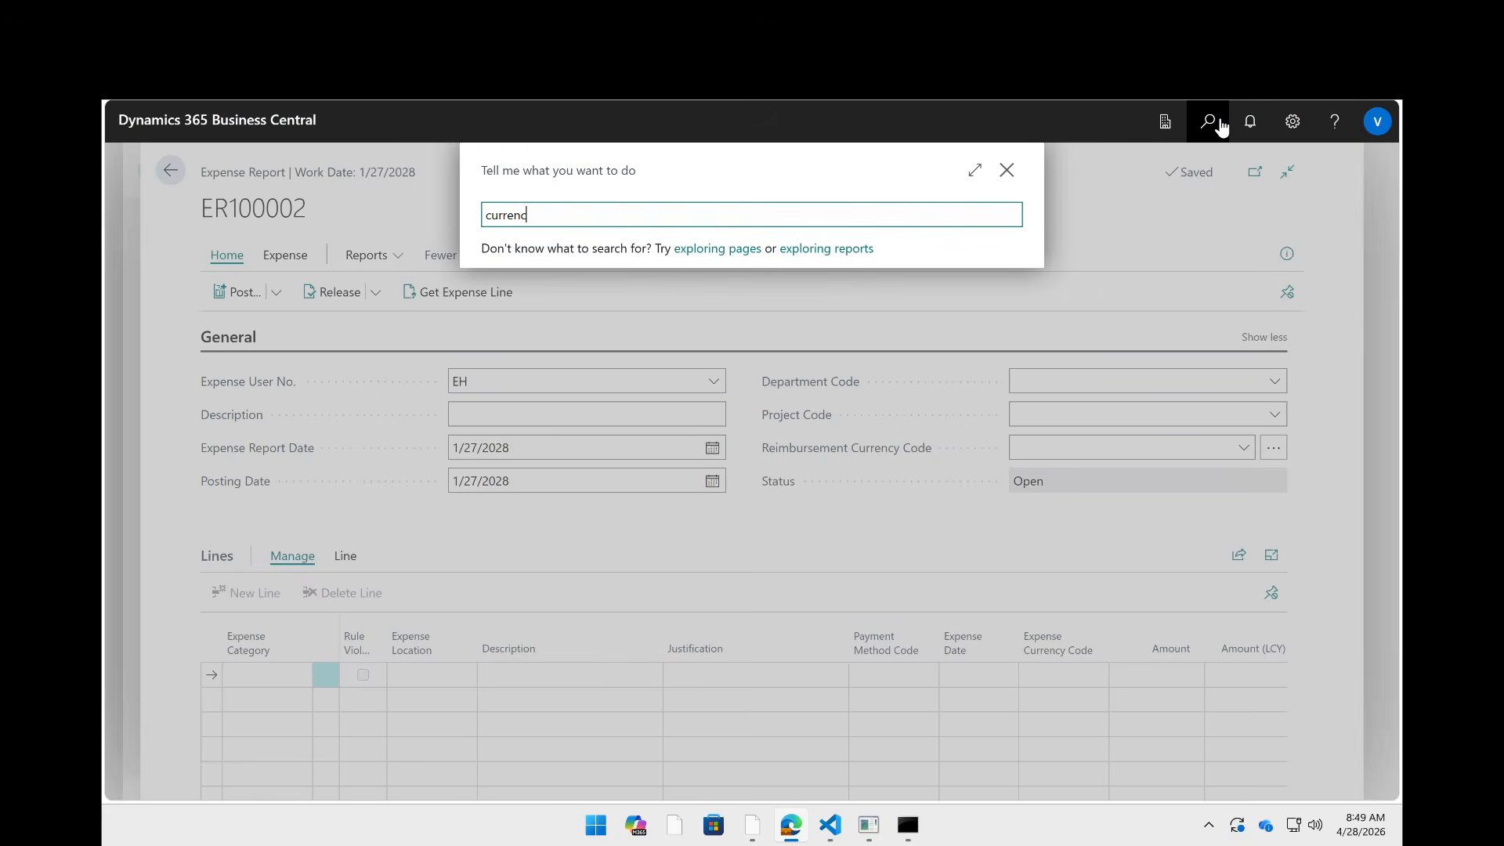
text(ies)
key(Down)
key(Down)
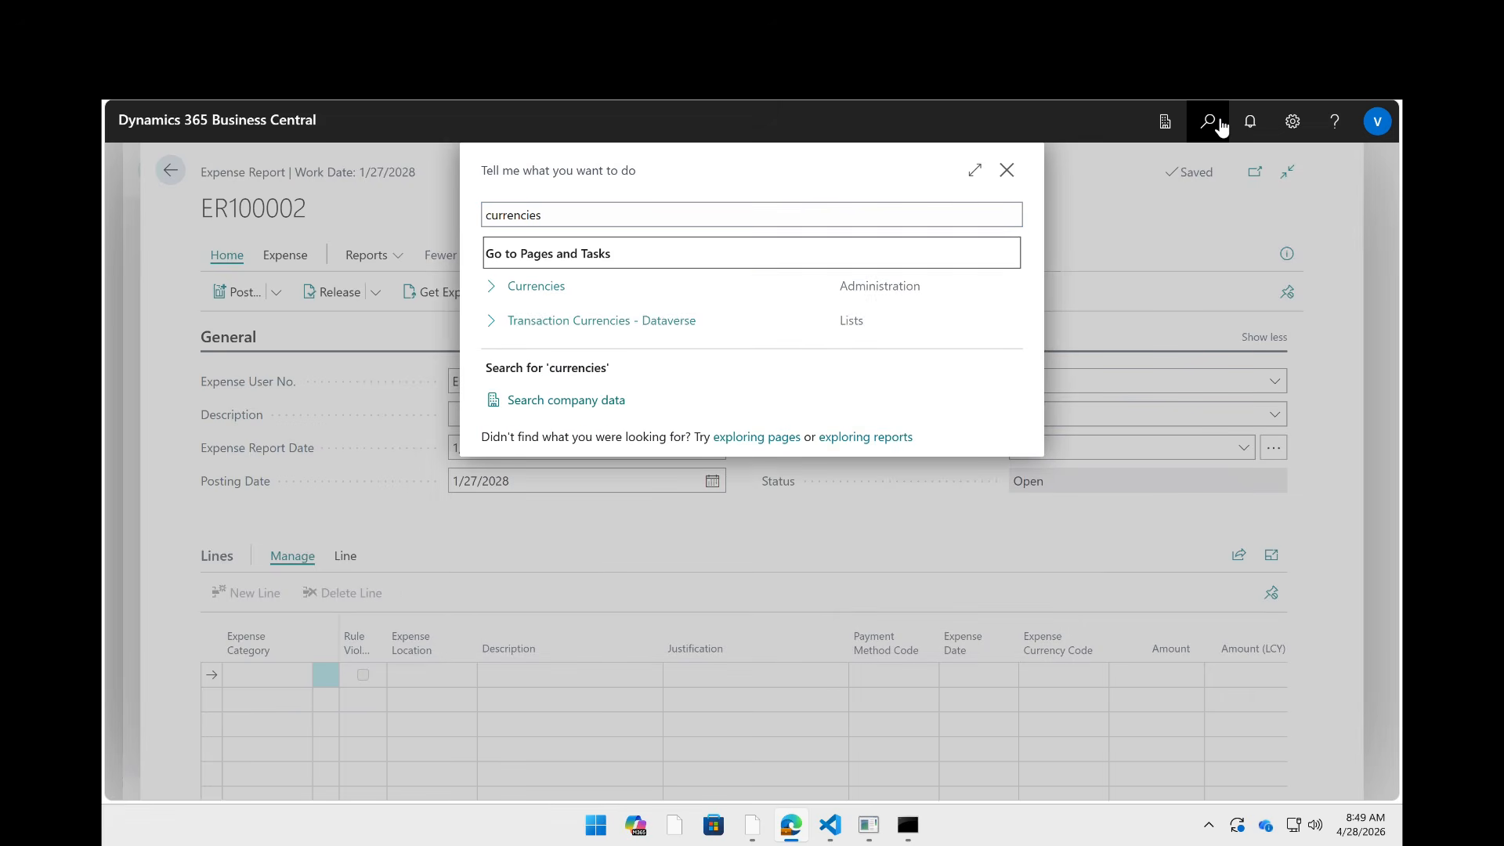
click(816, 292)
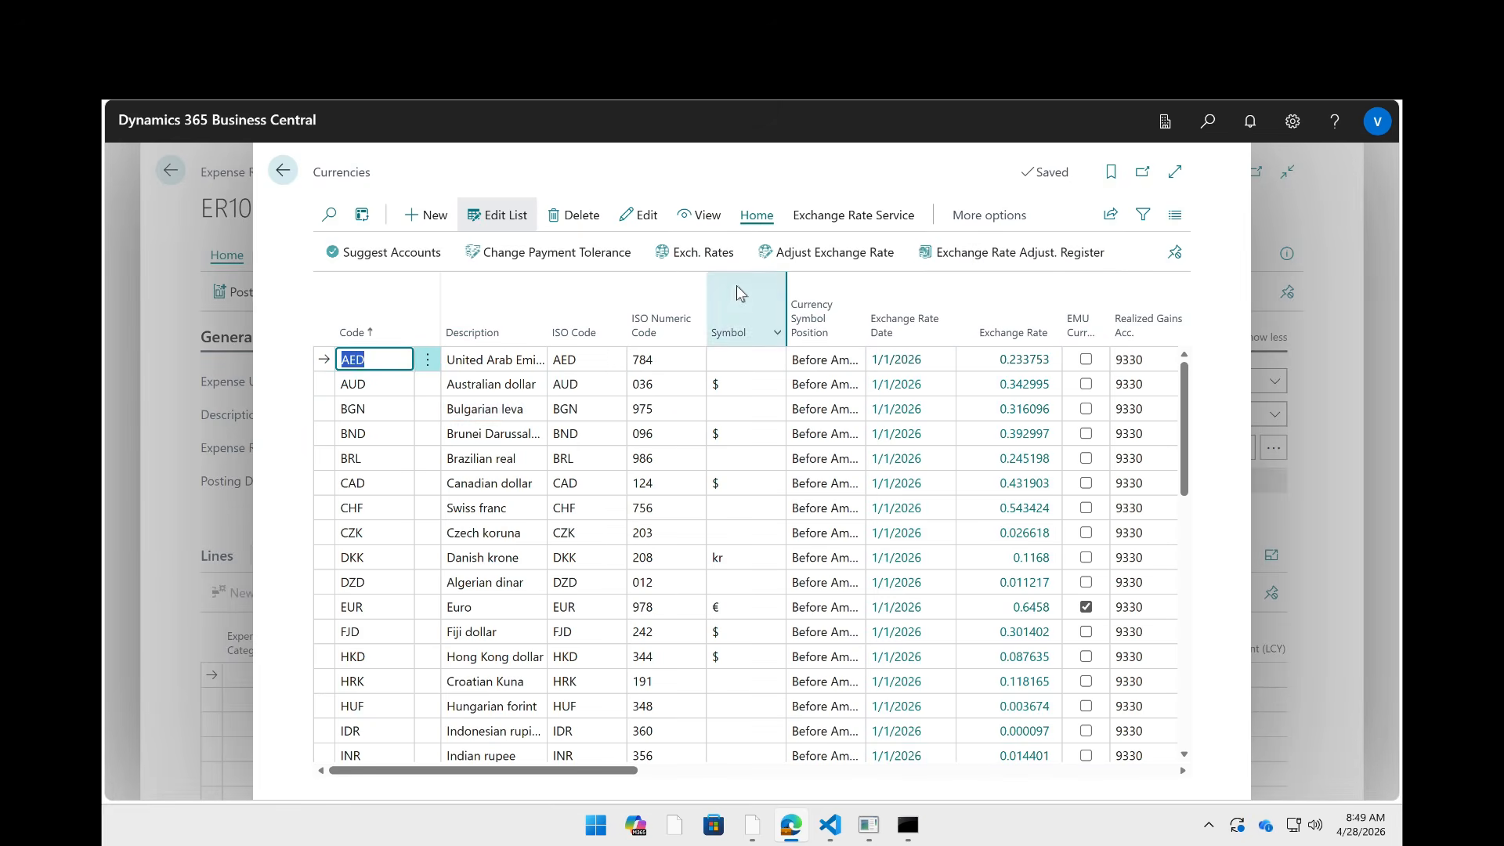
- Open the exchange rates of the Australian dollar and add a rate line with starting date 1/31/2026
click(494, 389)
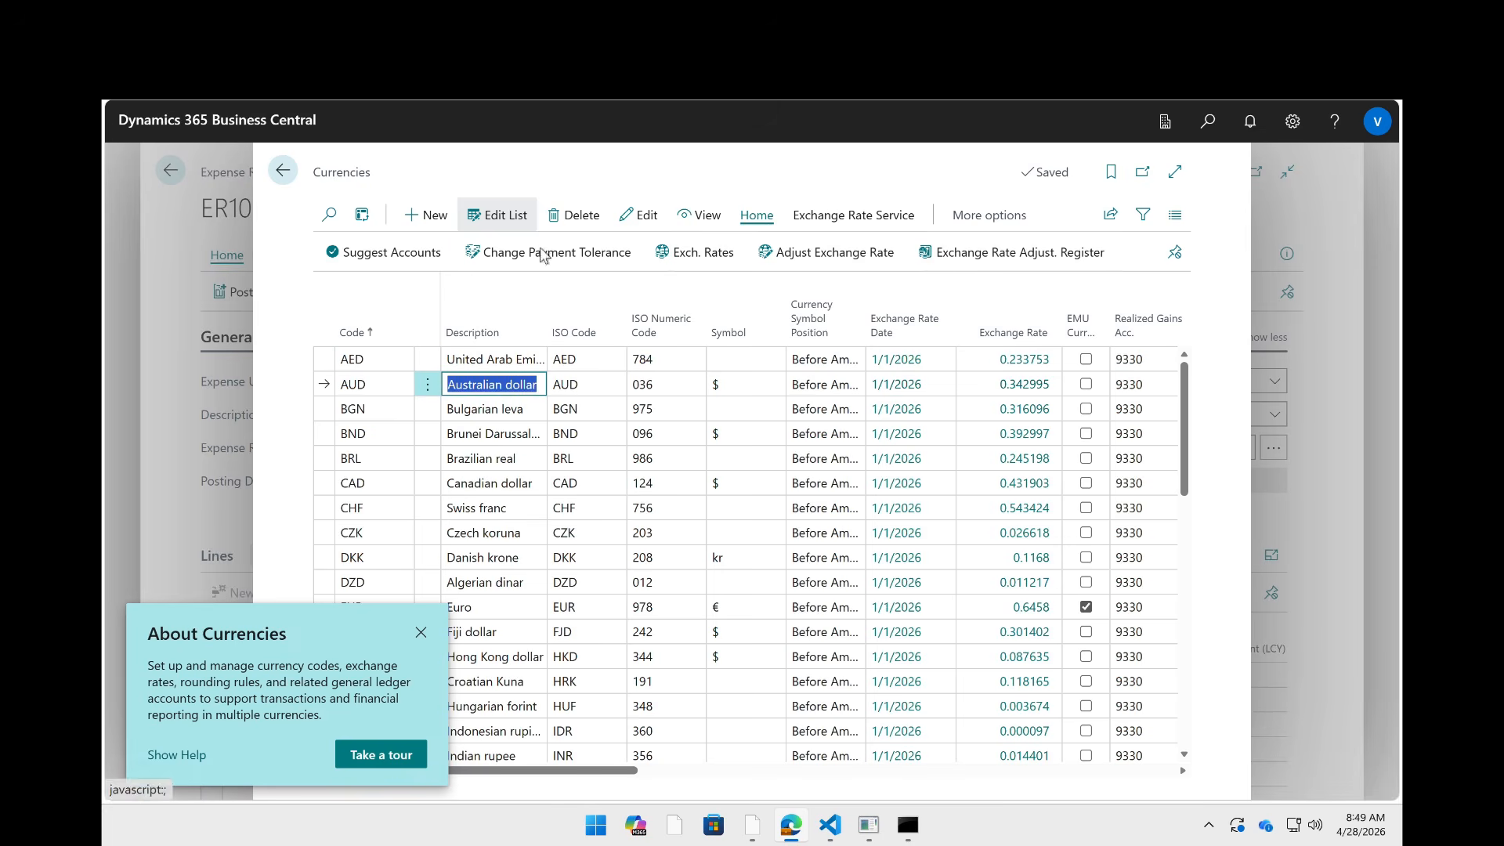
click(720, 258)
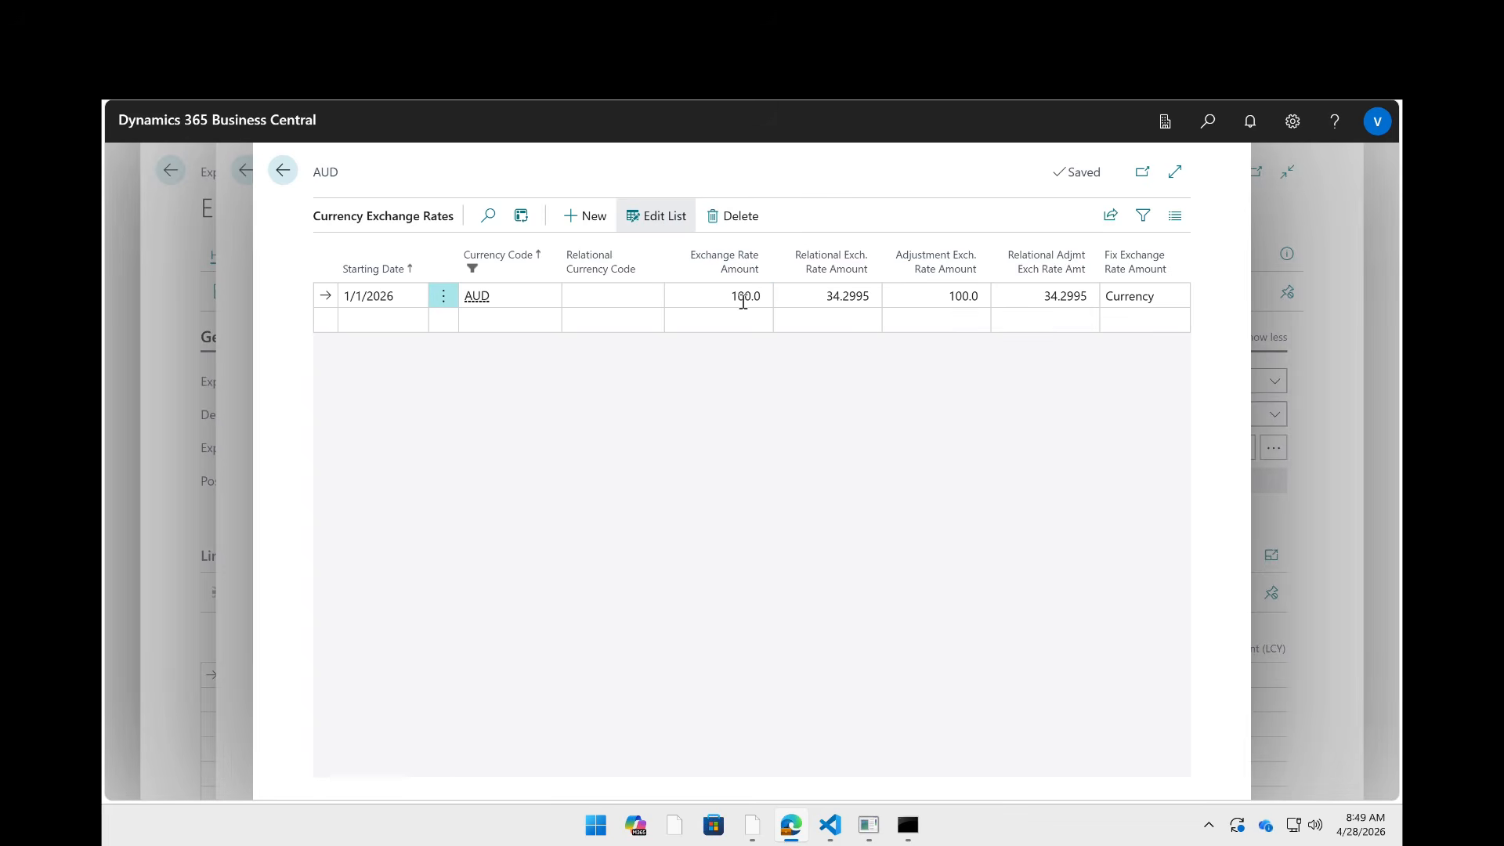
click(743, 298)
click(369, 317)
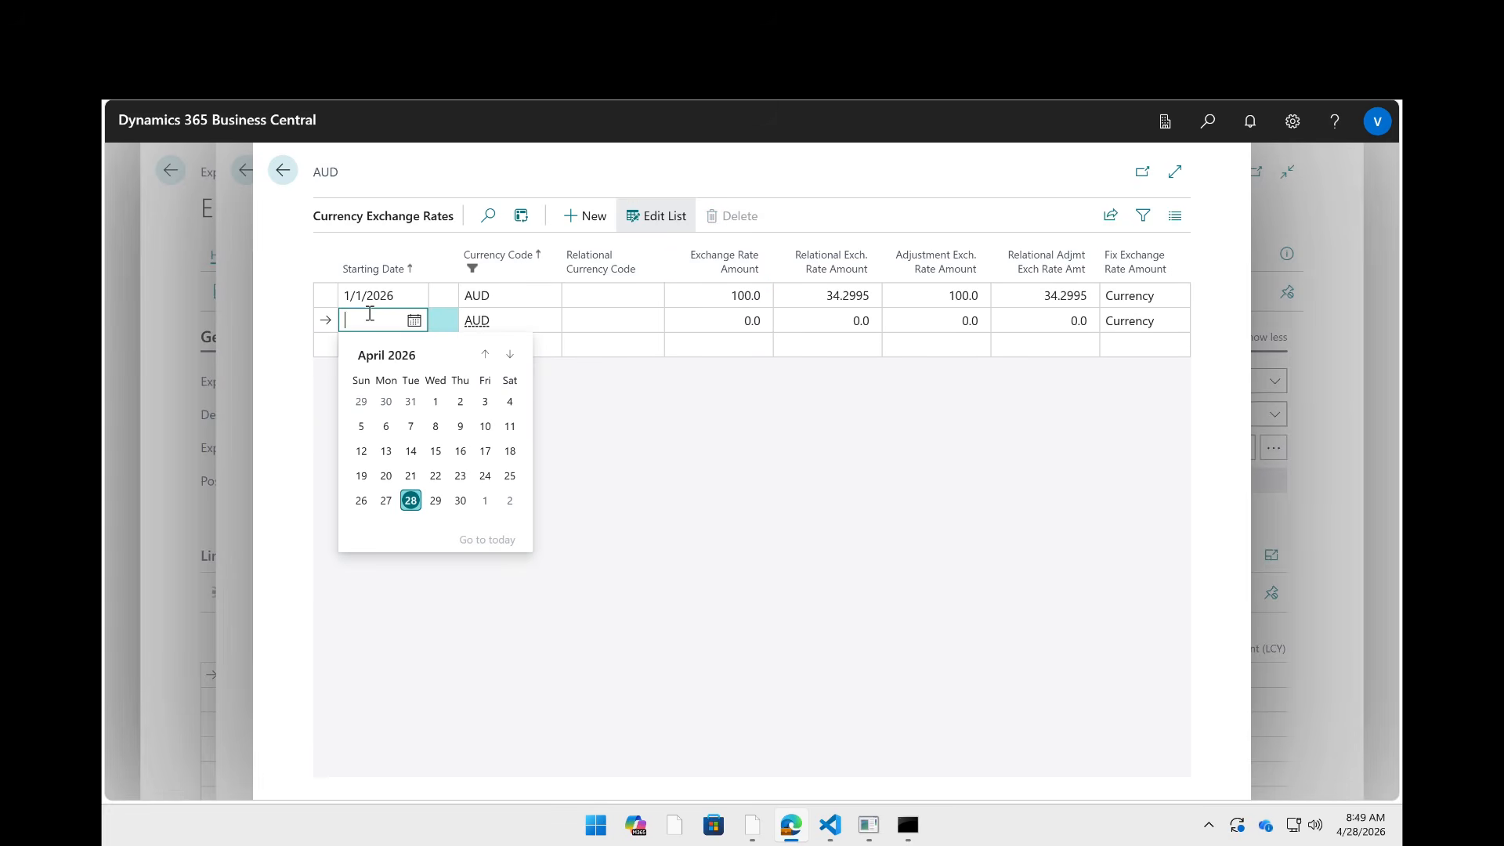
text(013126)
key(Tab)
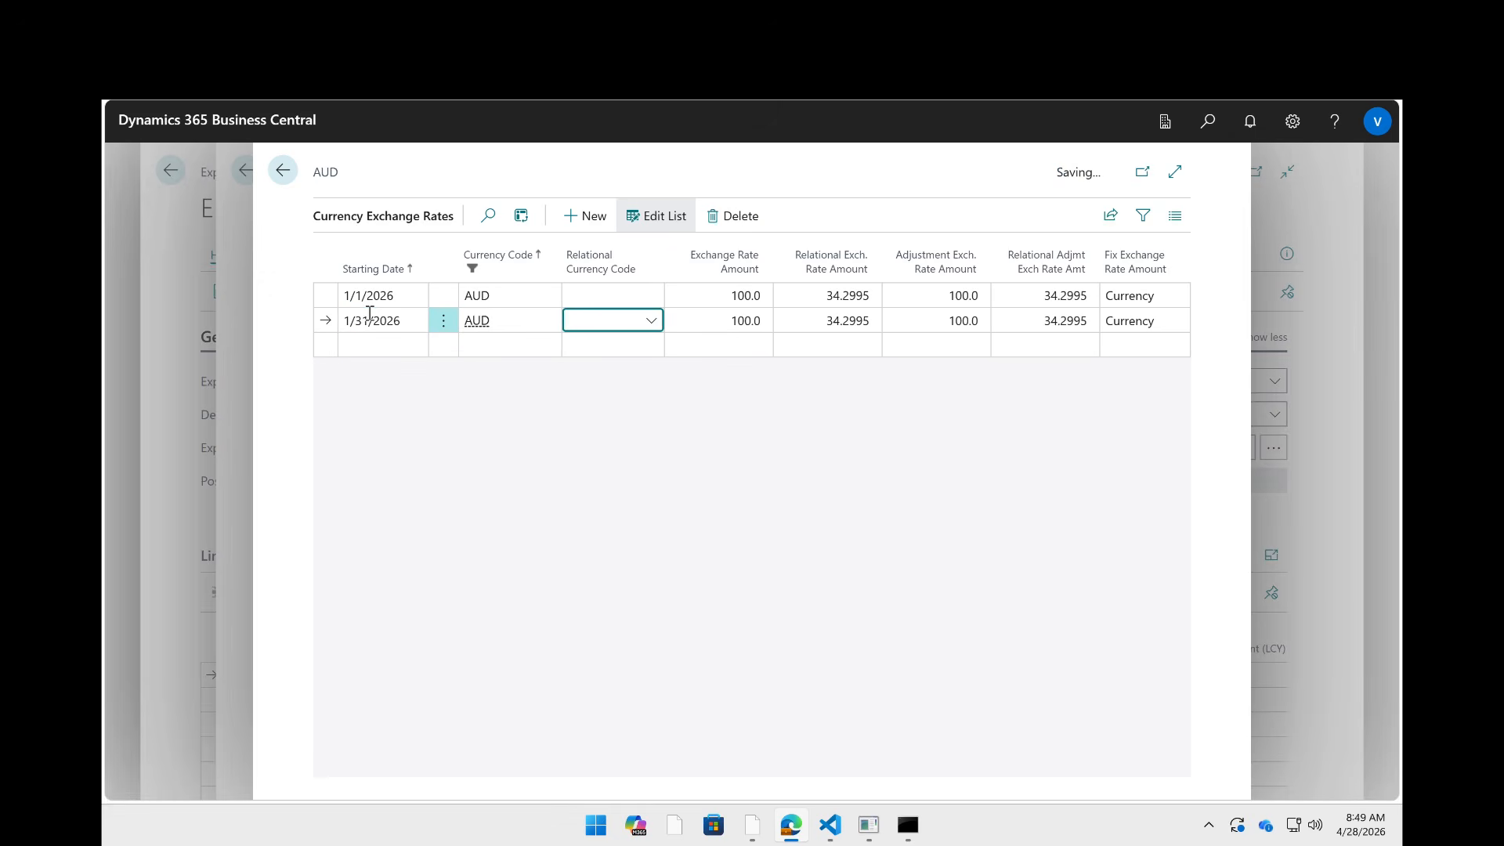
- Set the Exchange Rate Amount and Adjustment Exch. Rate Amount of the 1/31/2026 AUD line to 50 and close the rates
key(Tab)
key(Tab)
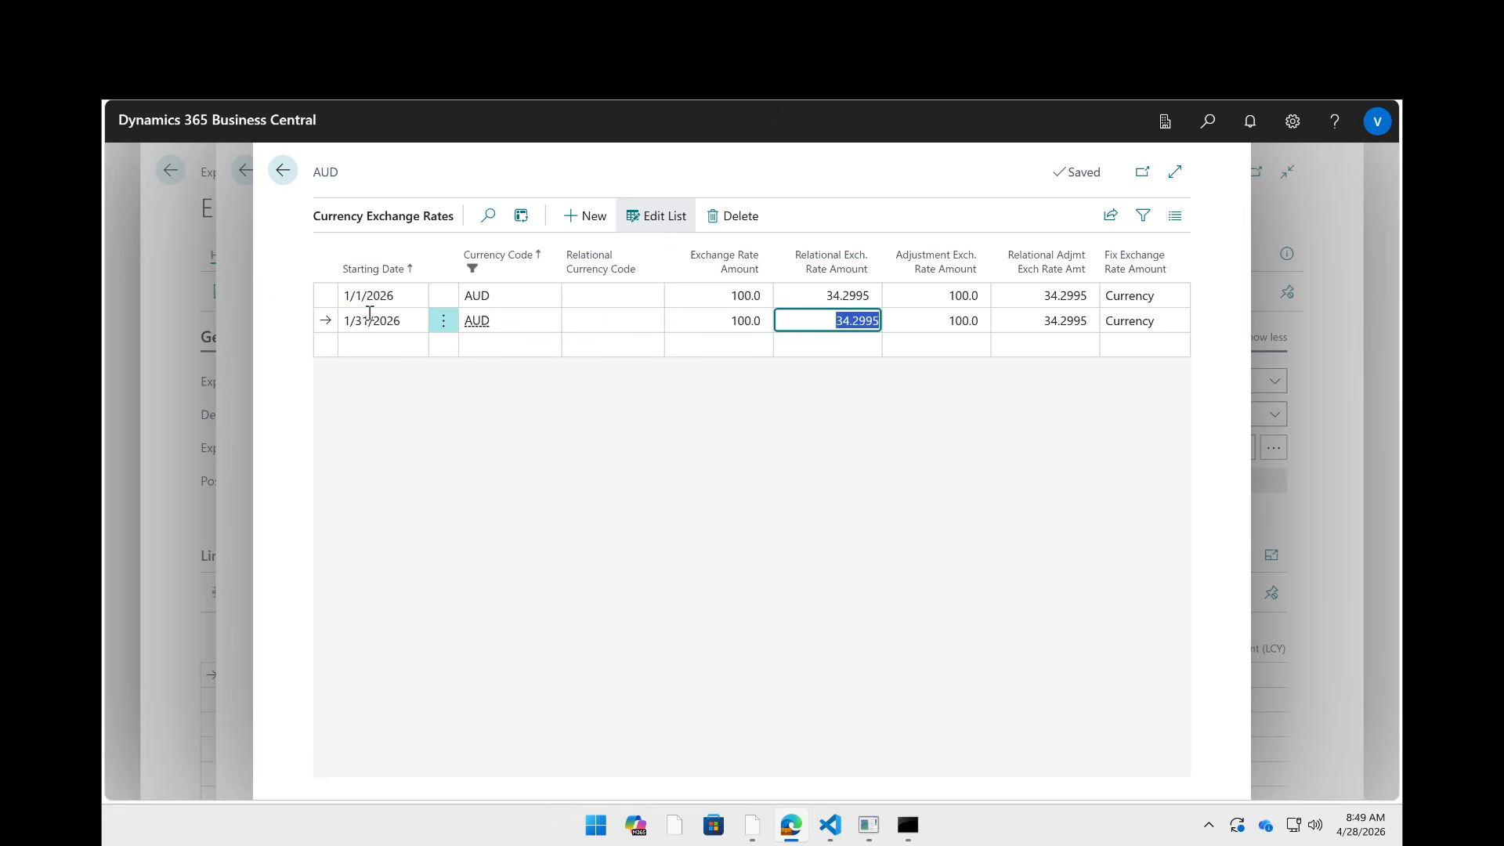
key(shift+Tab)
key(shift+Tab)
key(Tab)
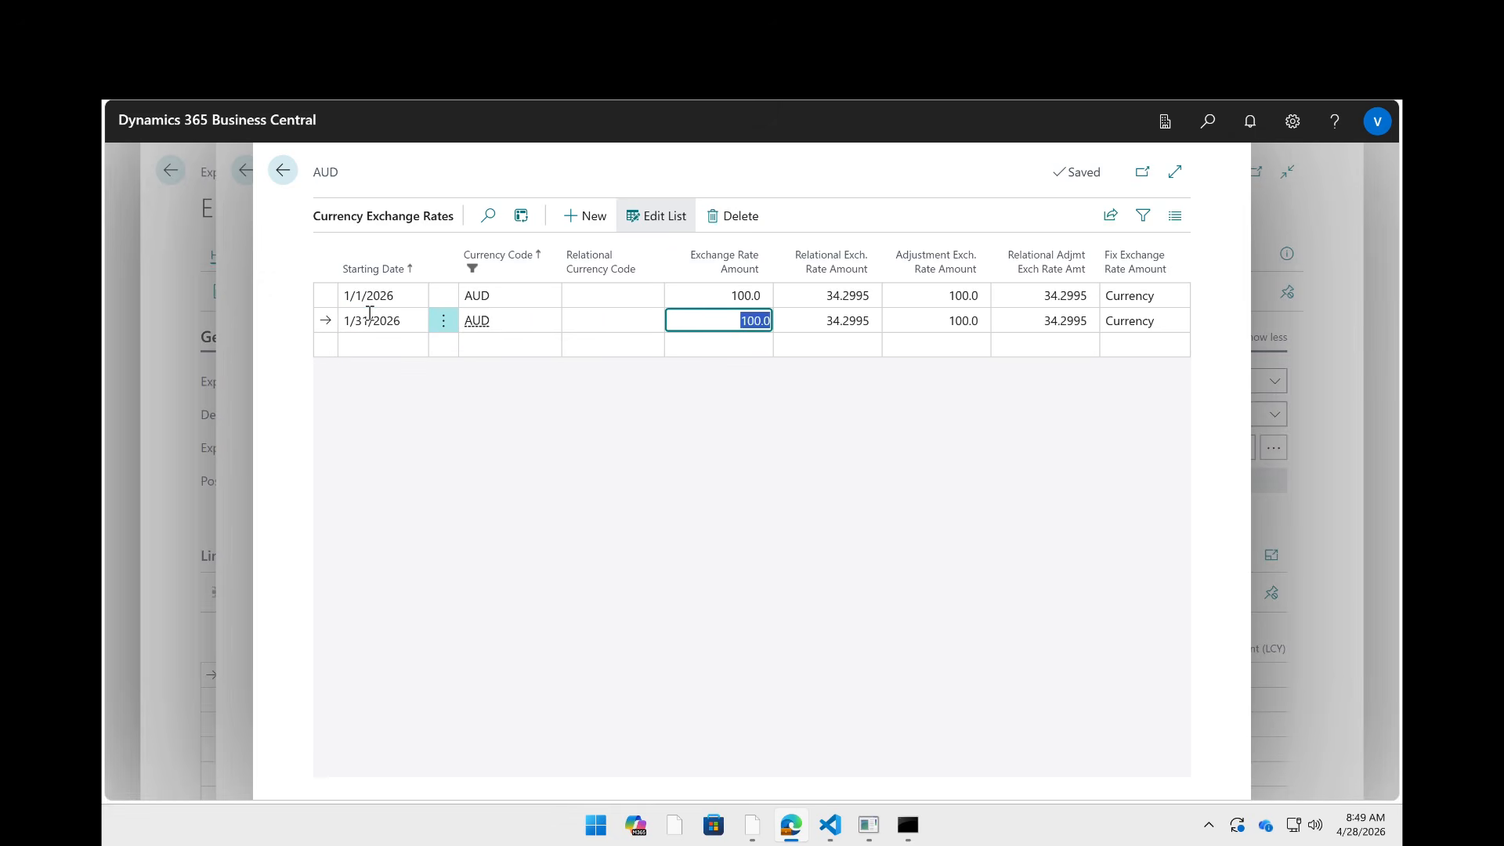
text(50)
key(Tab)
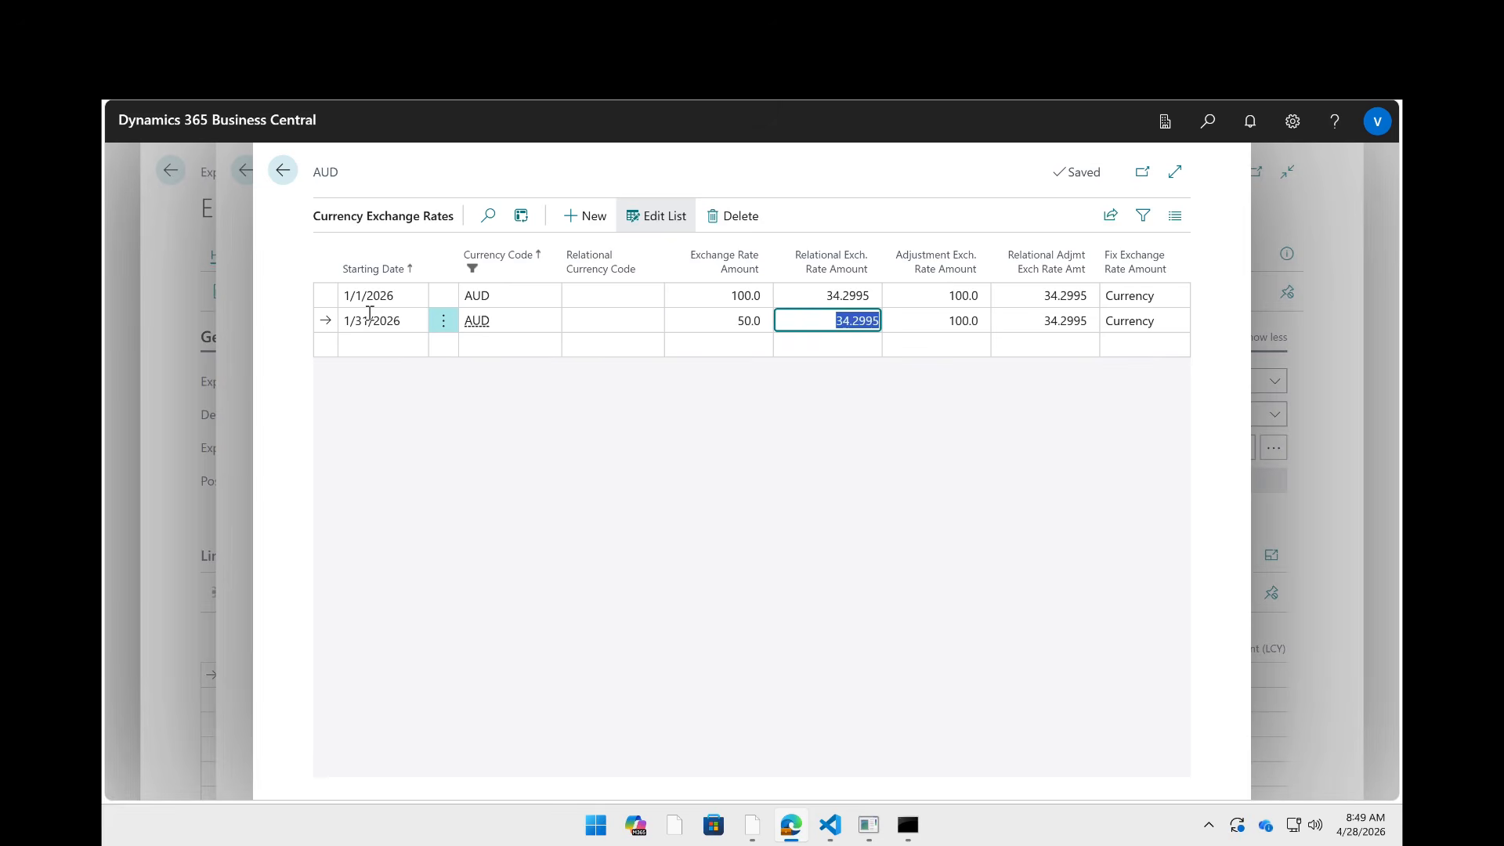
key(Tab)
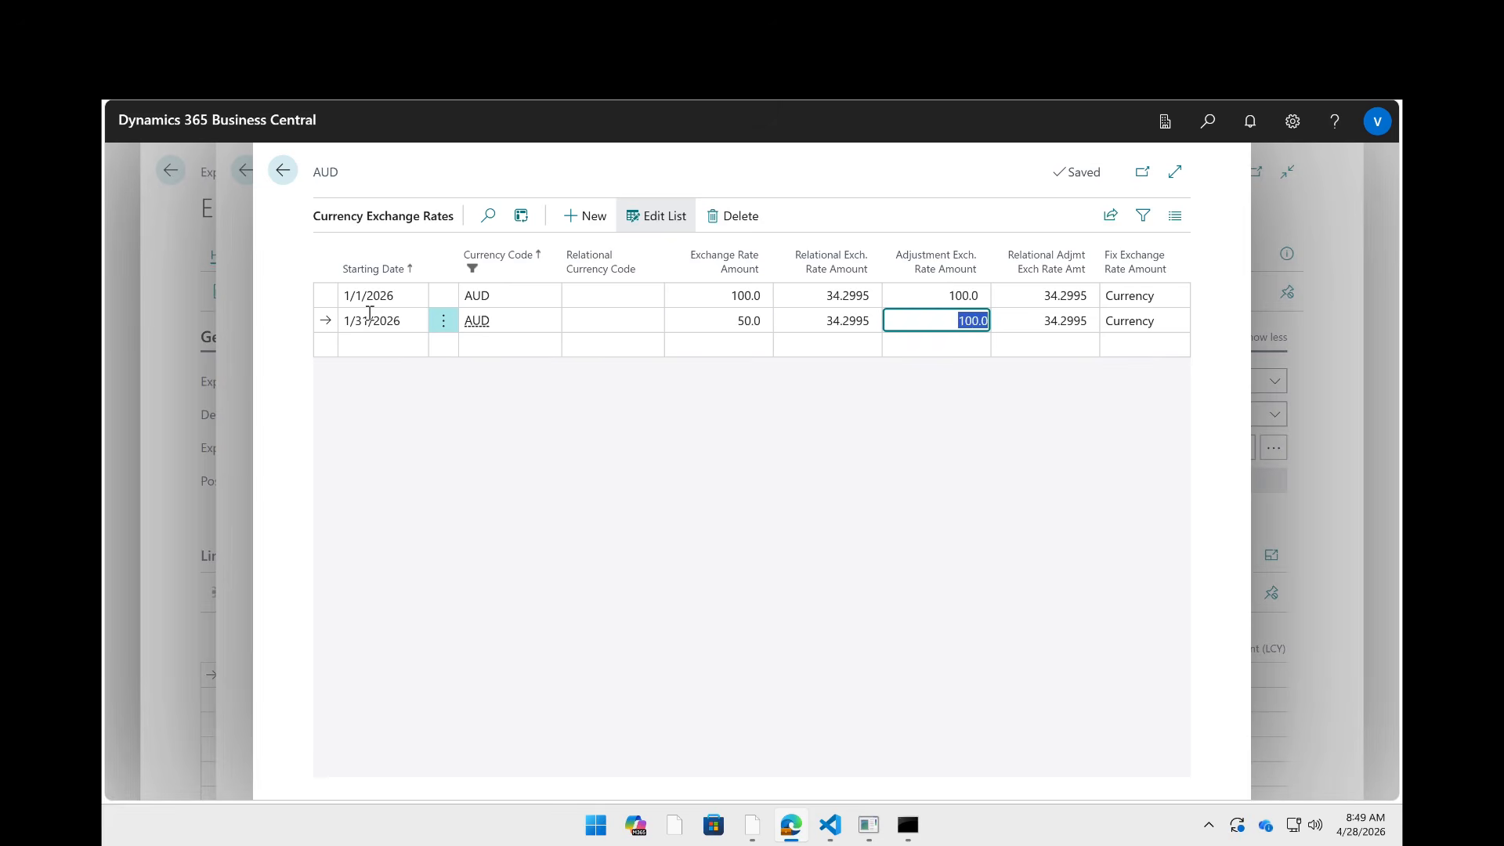
text(50)
key(Tab)
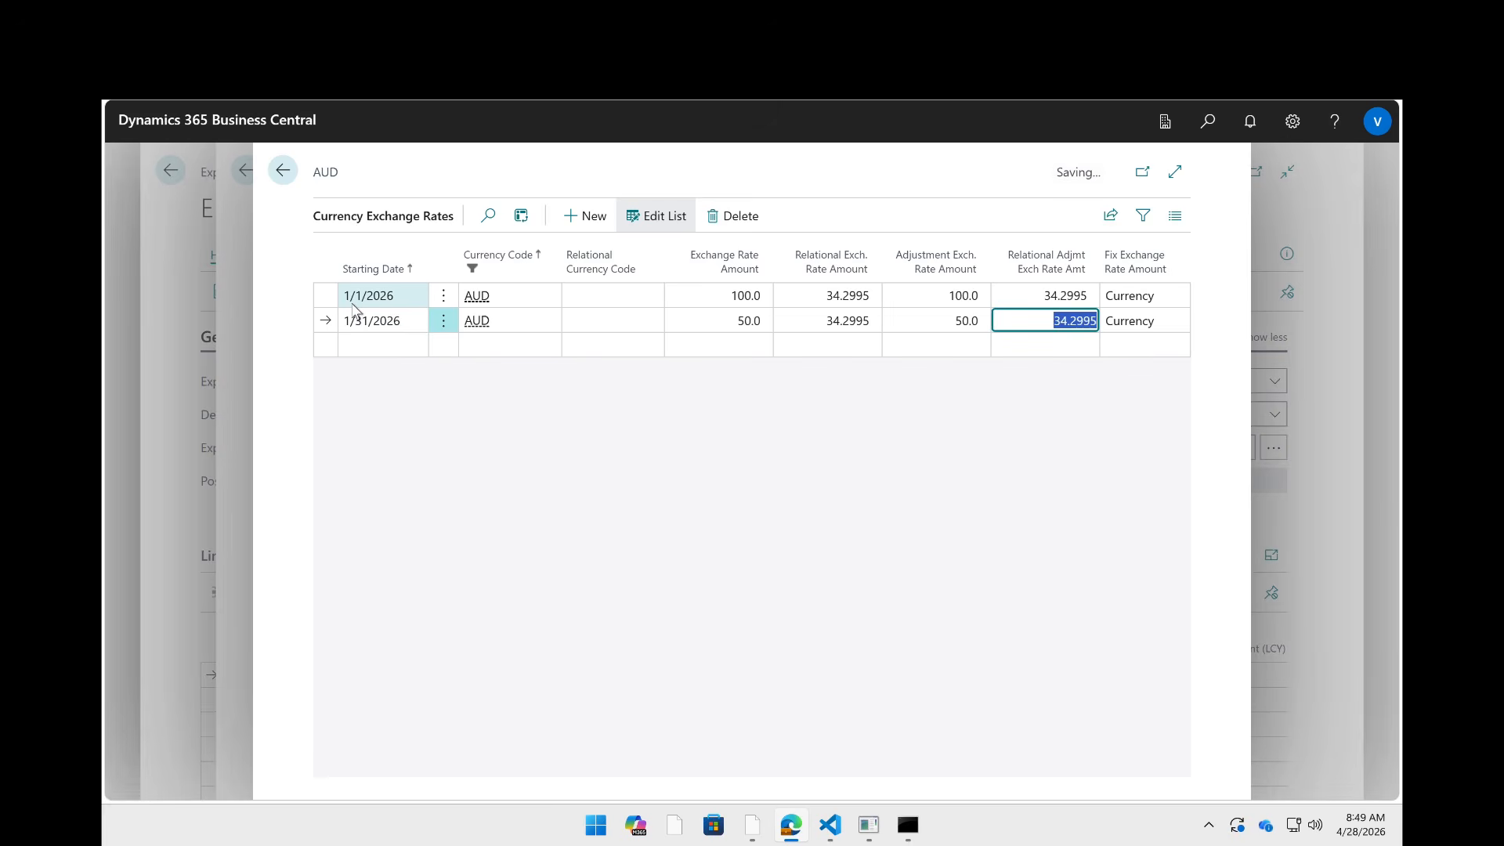
key(shift+Tab)
key(shift+Tab)
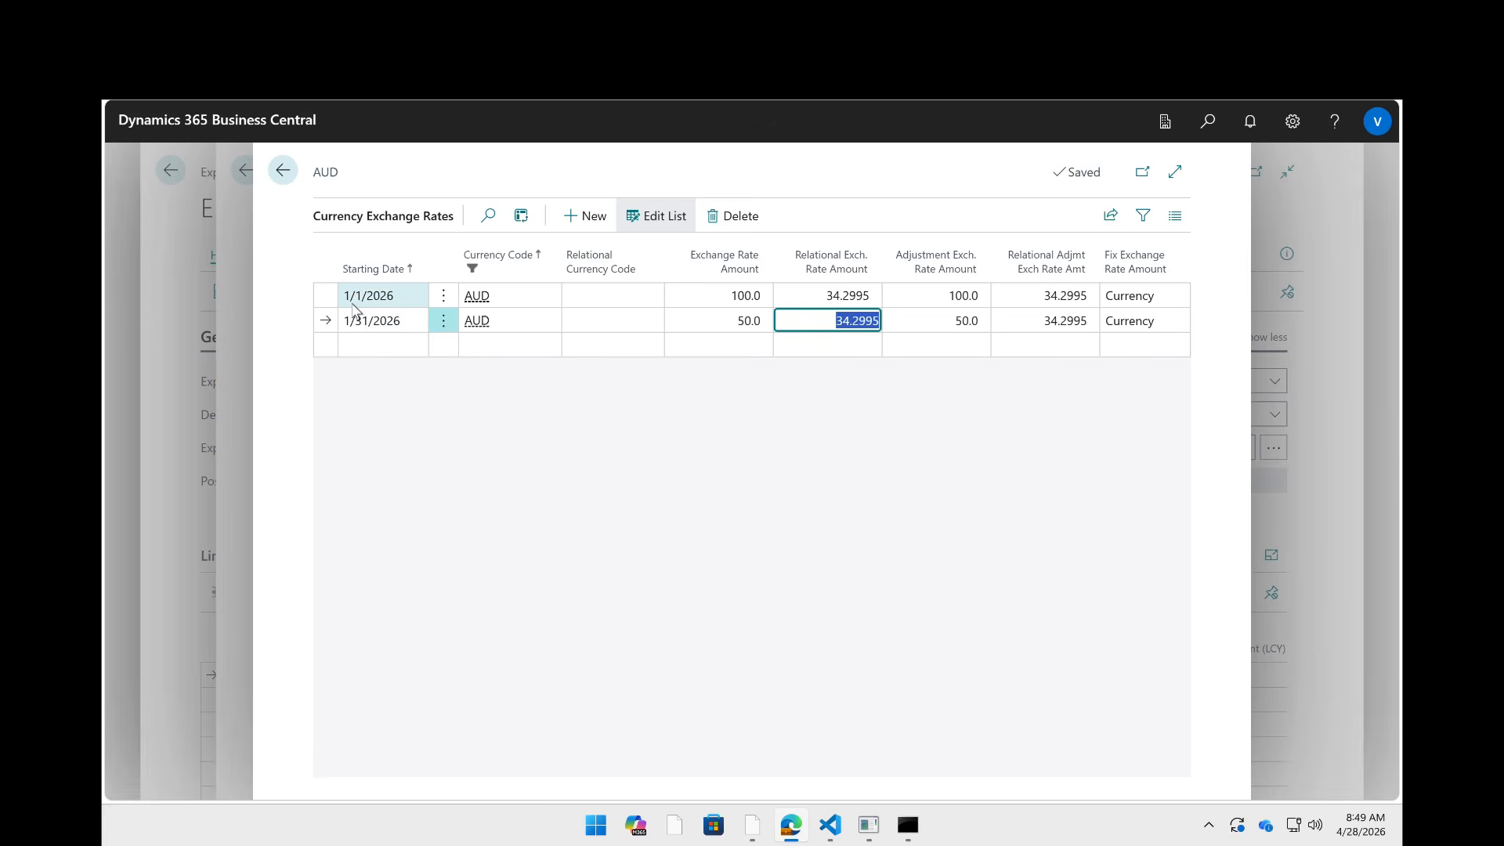
key(Escape)
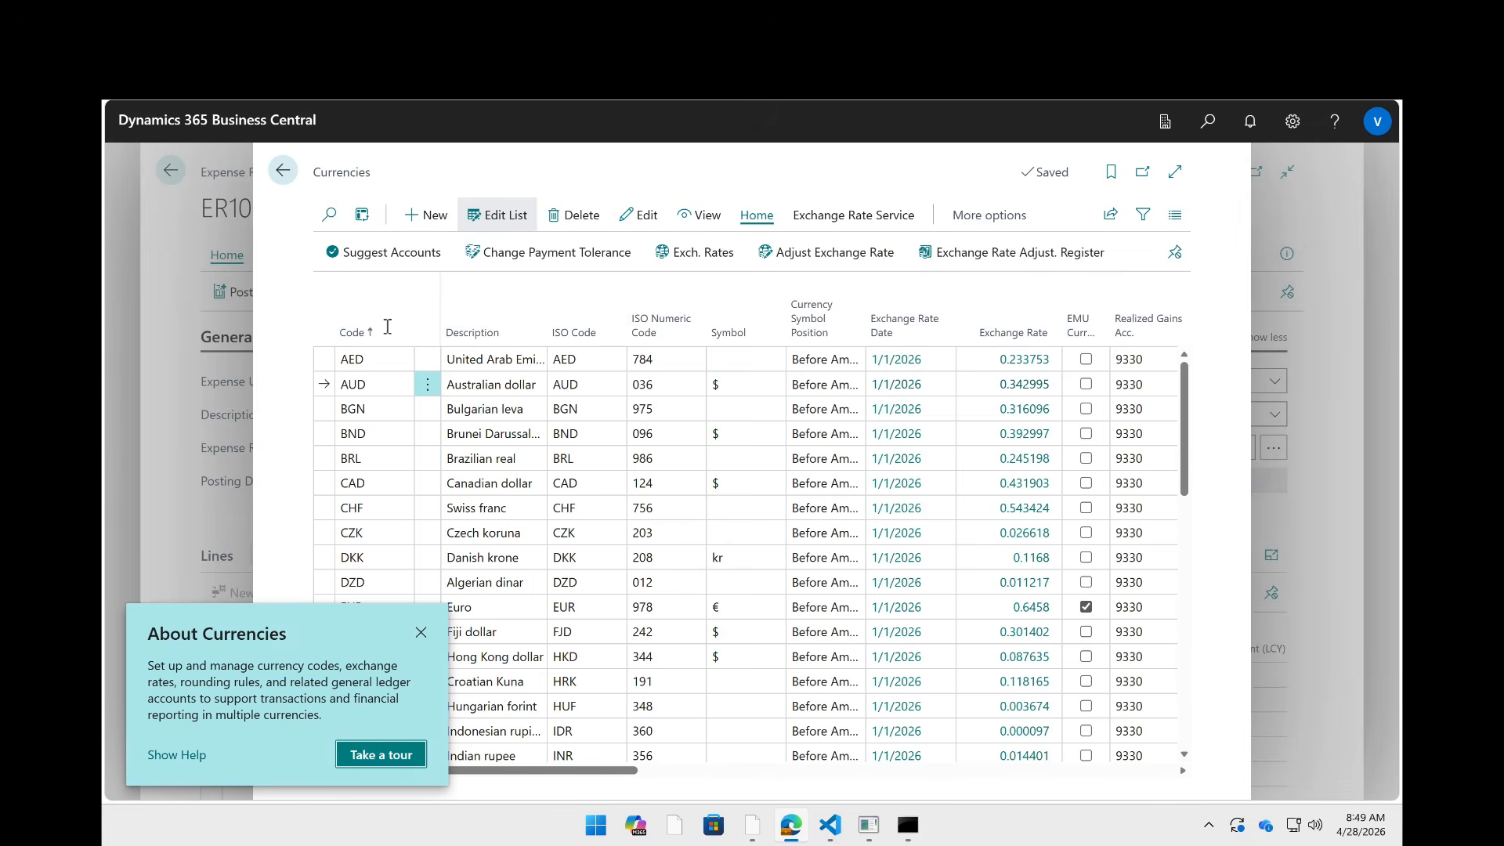
- Reopen the AUD exchange rates, compare the lines' starting dates and amounts, and return to the expense report
click(695, 263)
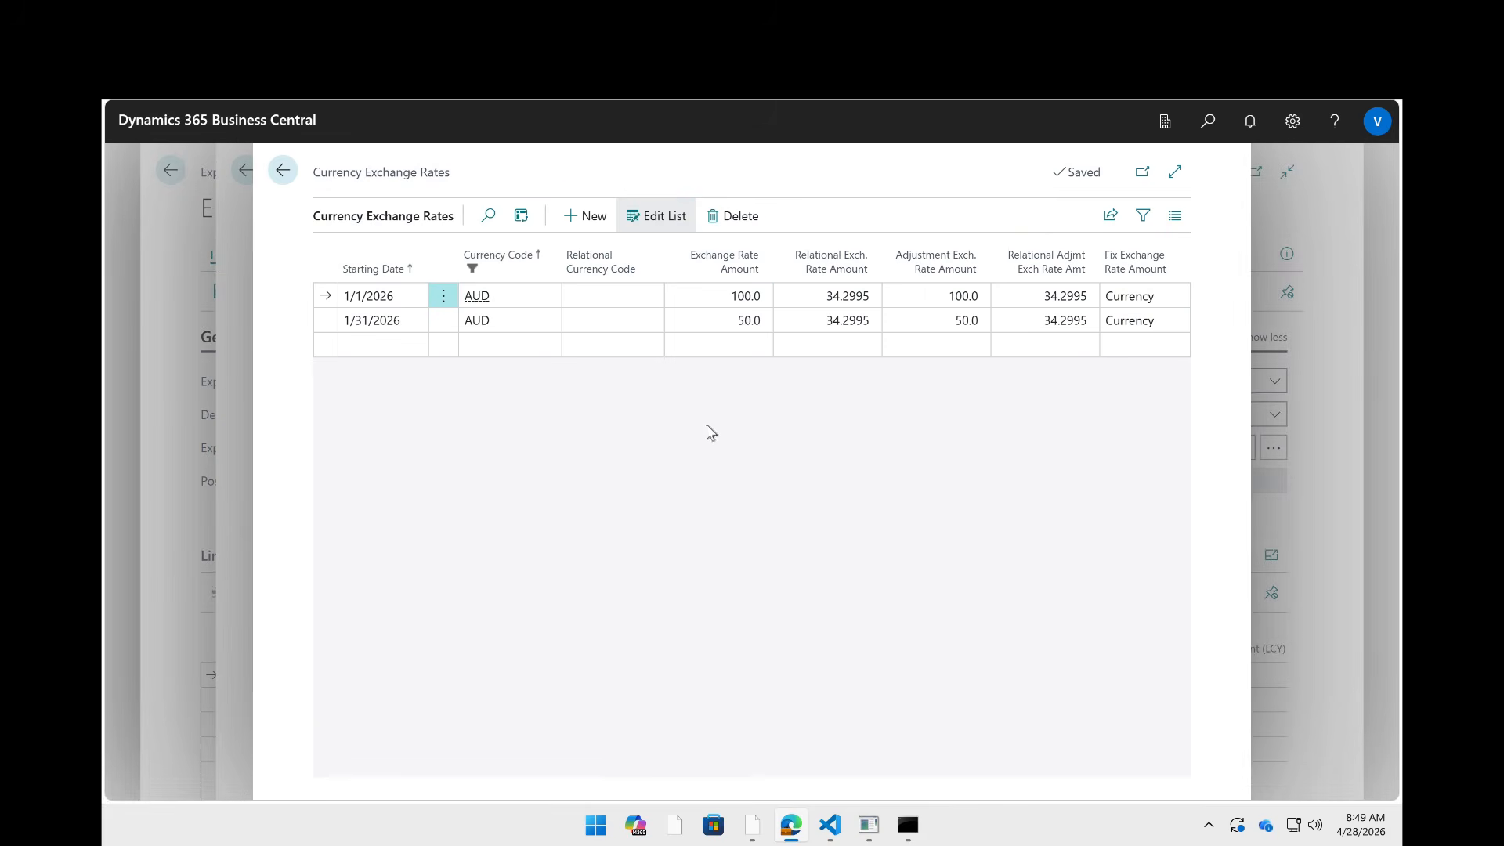
click(365, 297)
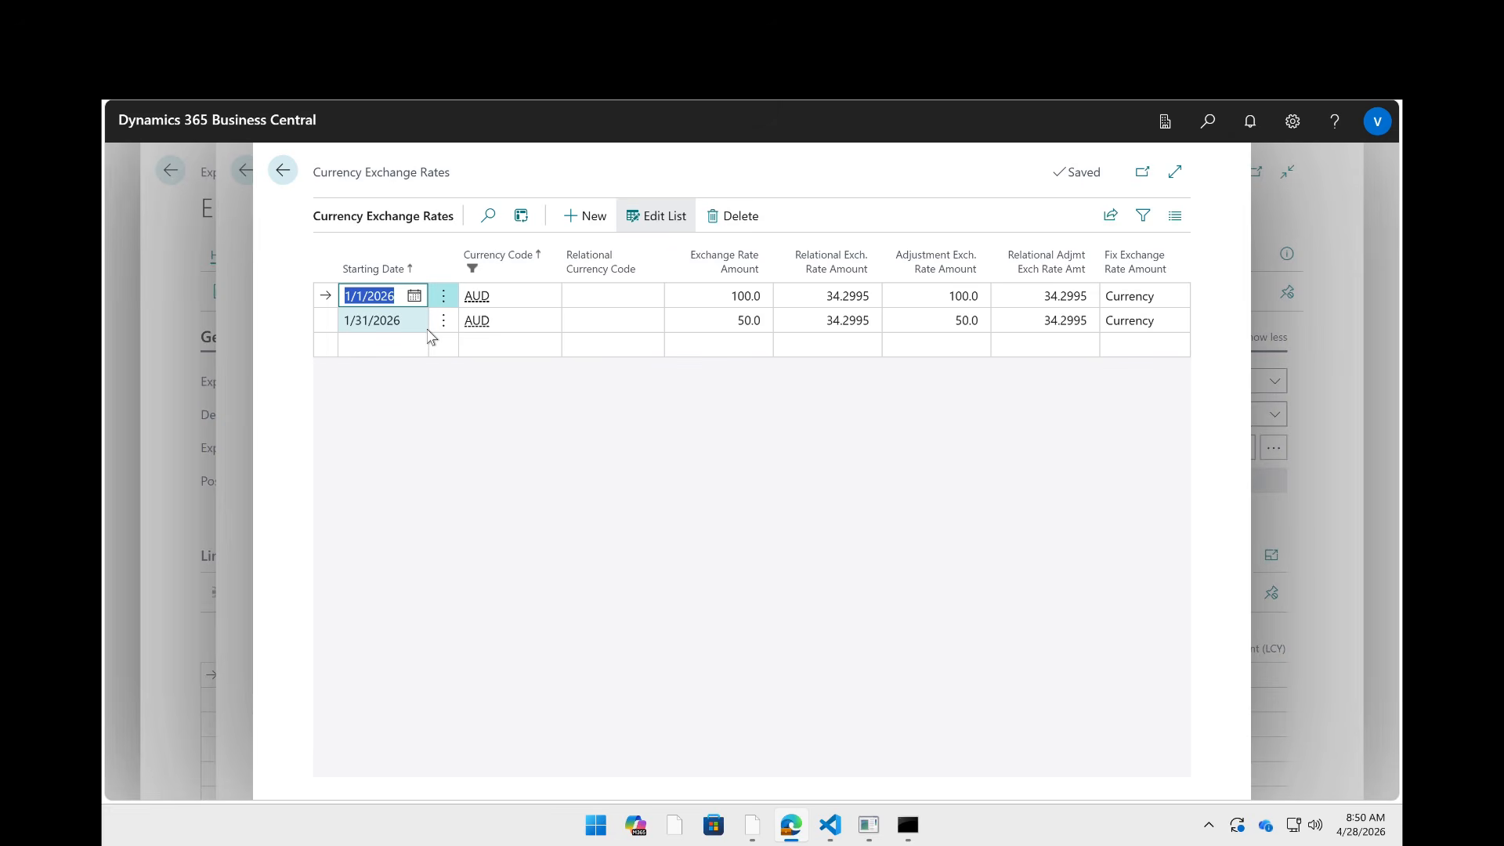
key(Escape)
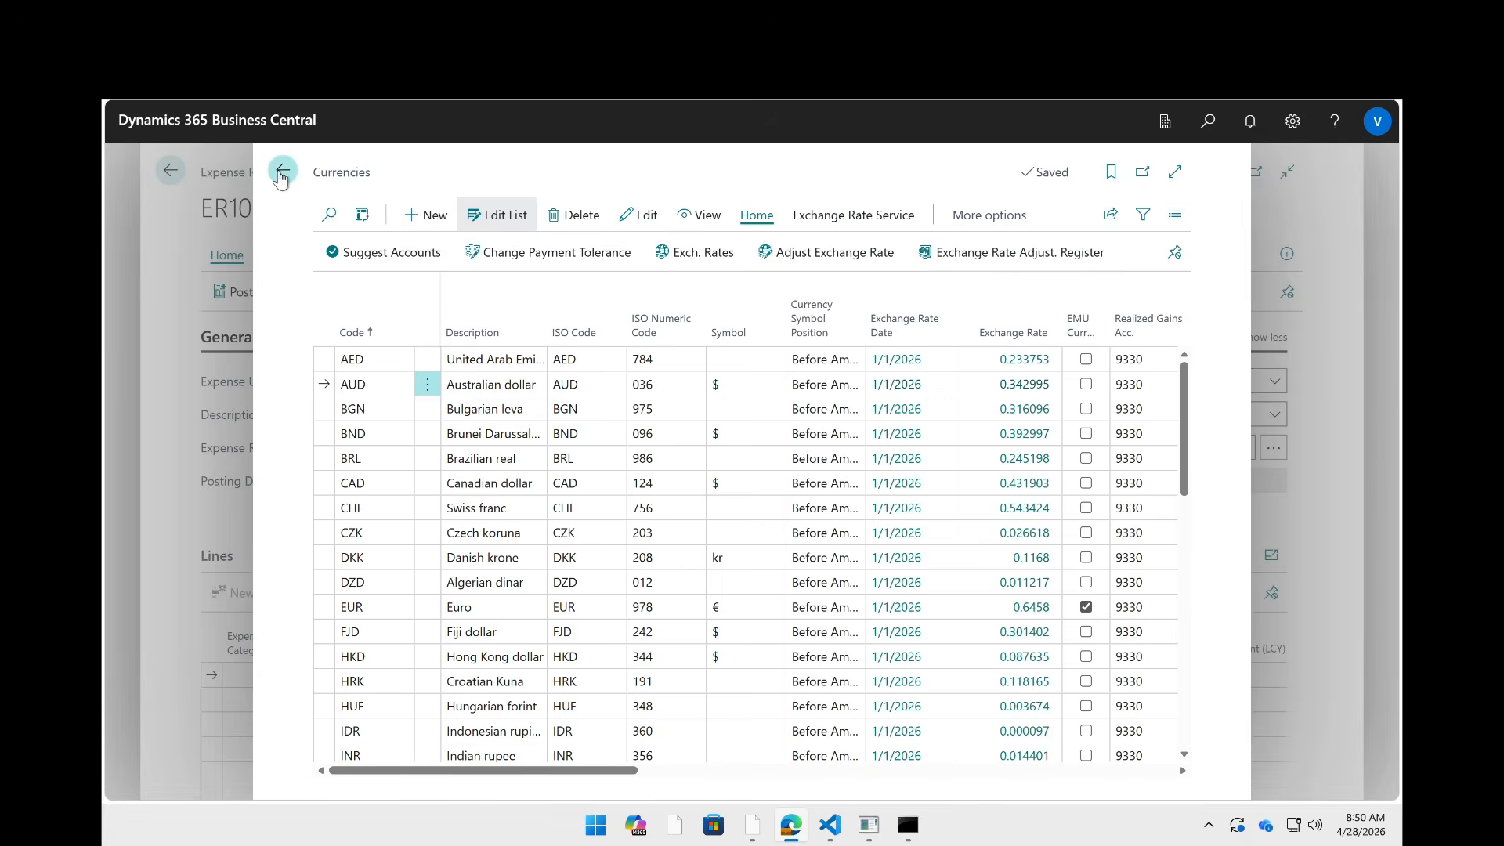
key(Escape)
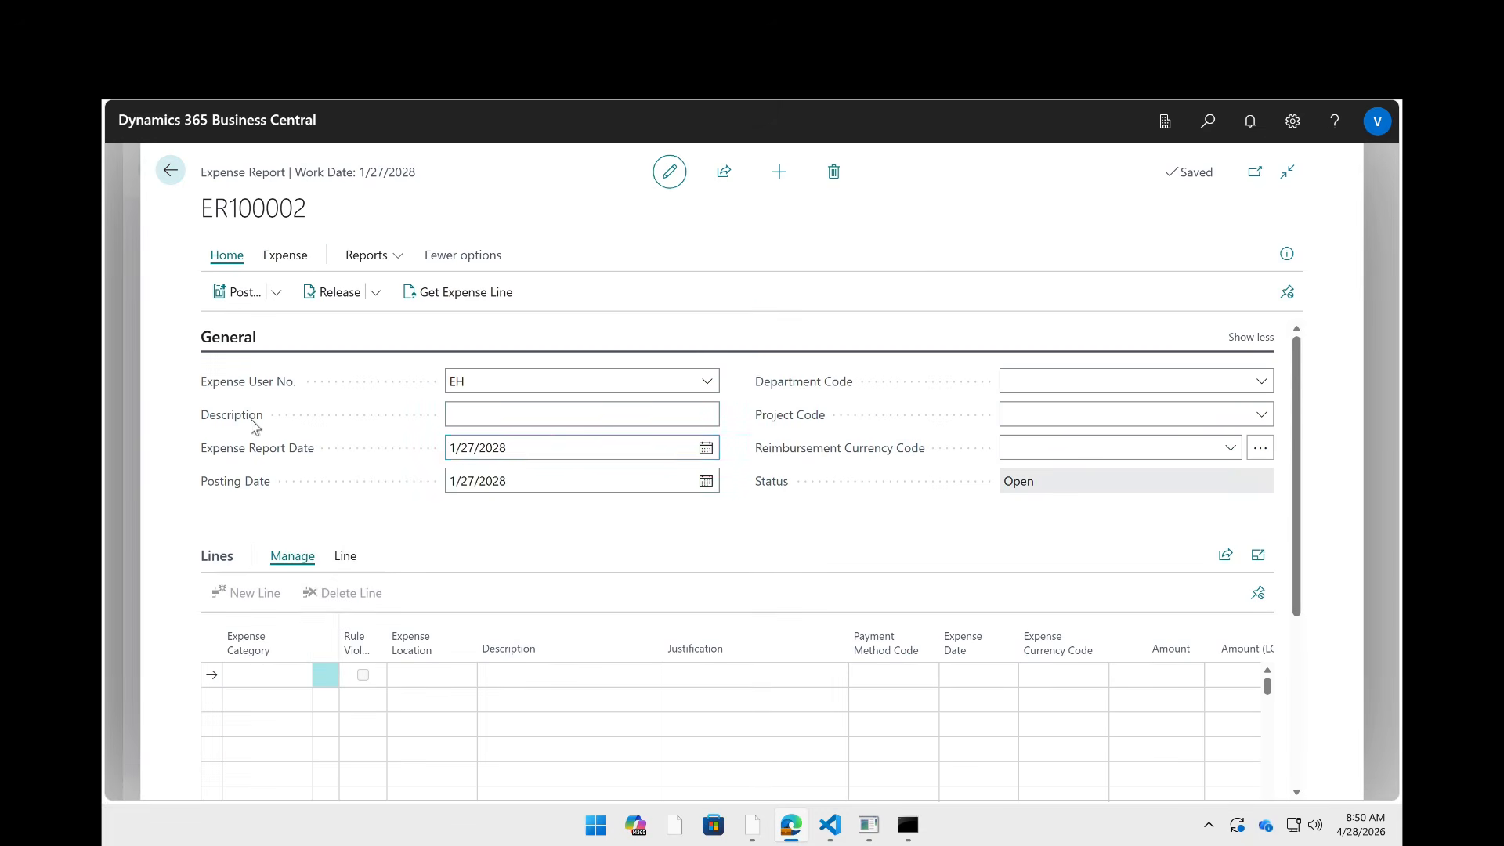
- Set the expense report's Posting Date to 1/31/2028
click(524, 453)
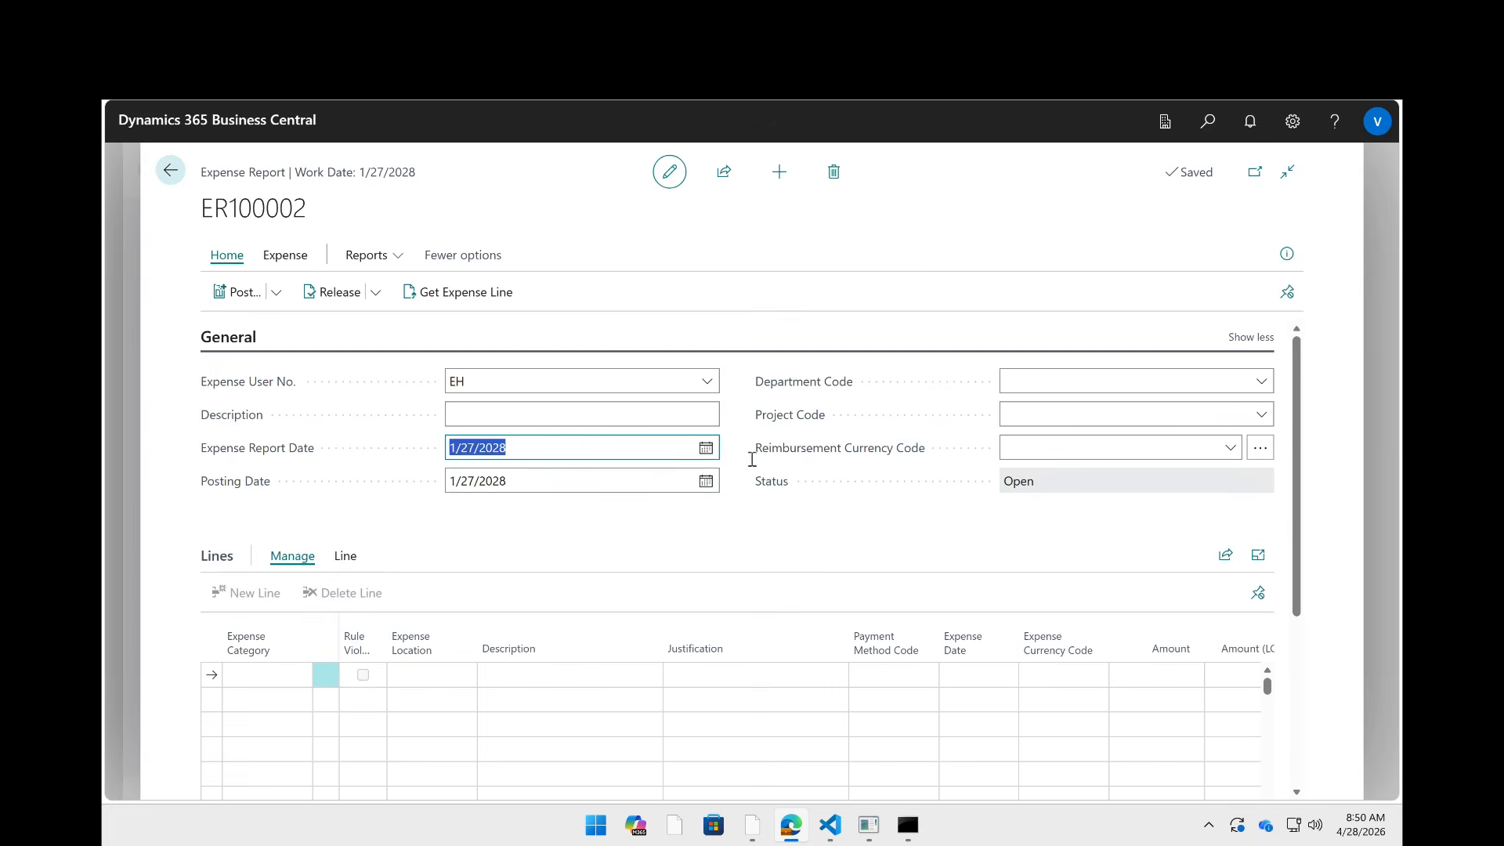
click(705, 481)
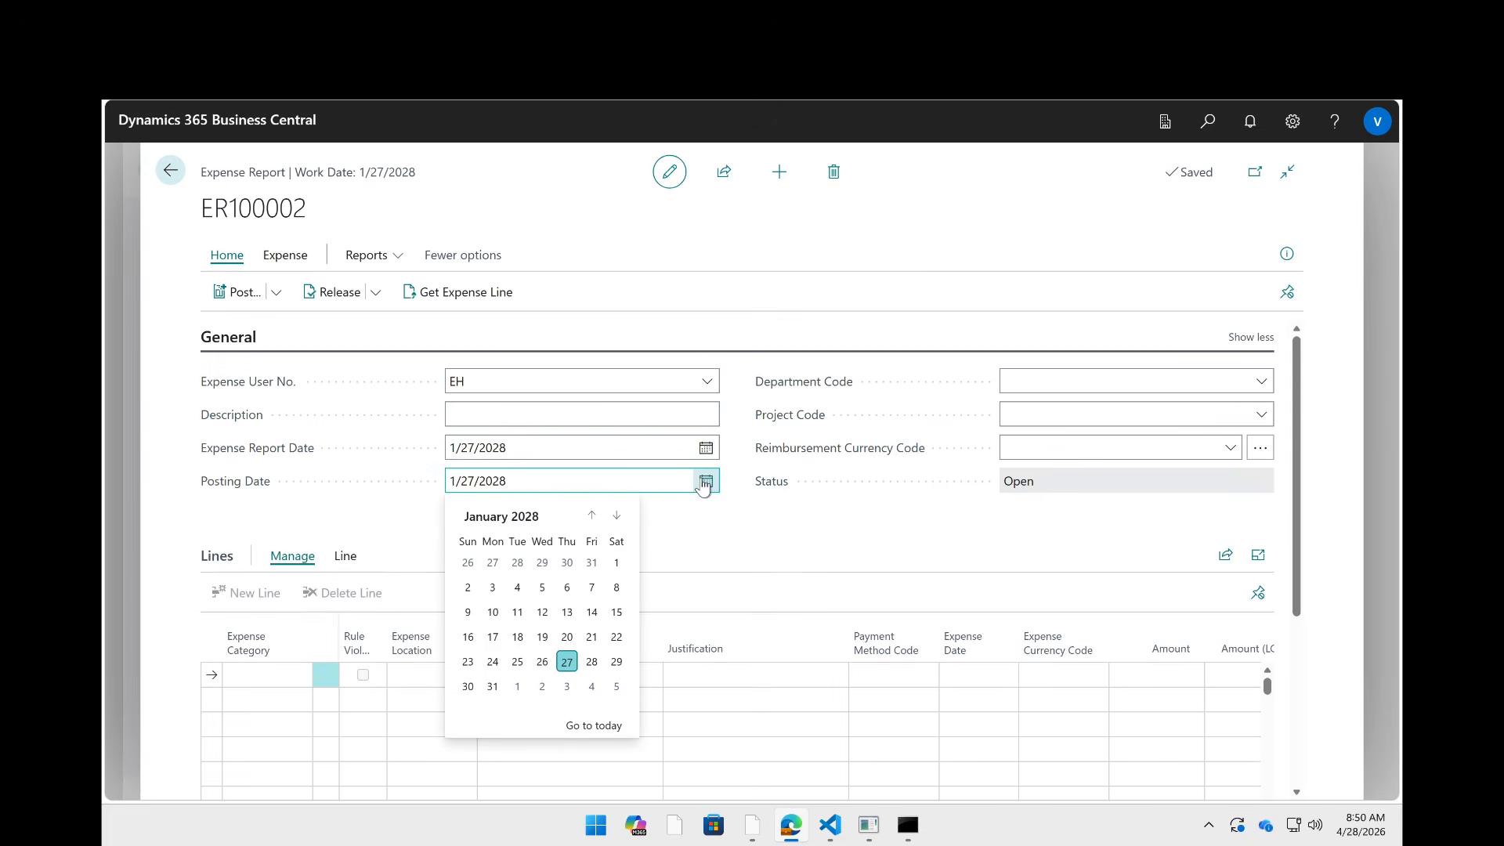
click(496, 687)
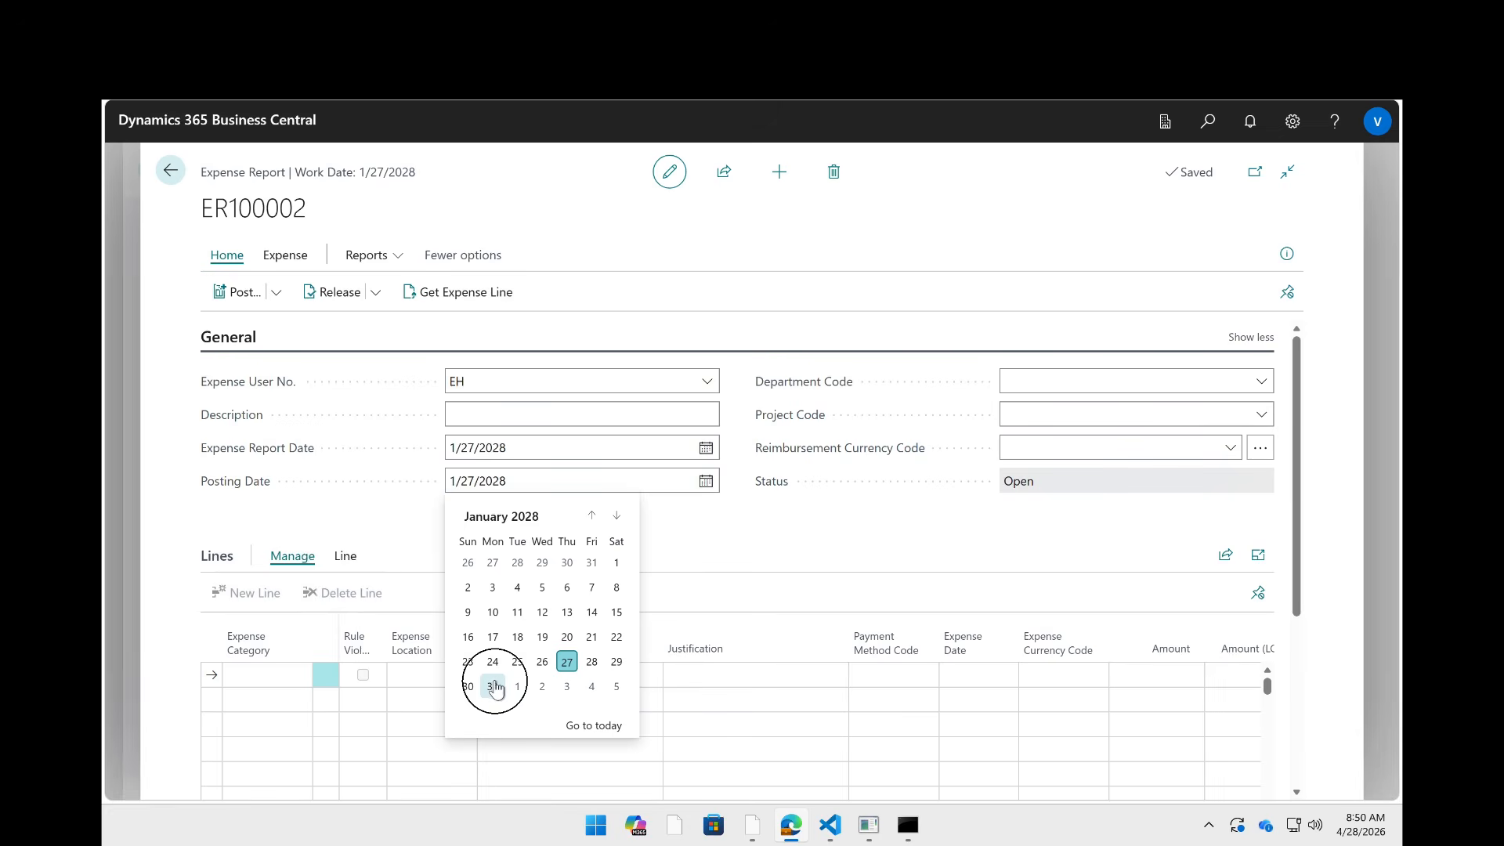
- Check the starting dates and amounts of the Australian dollar exchange rates and return to the expense report
click(1205, 132)
text(currenc)
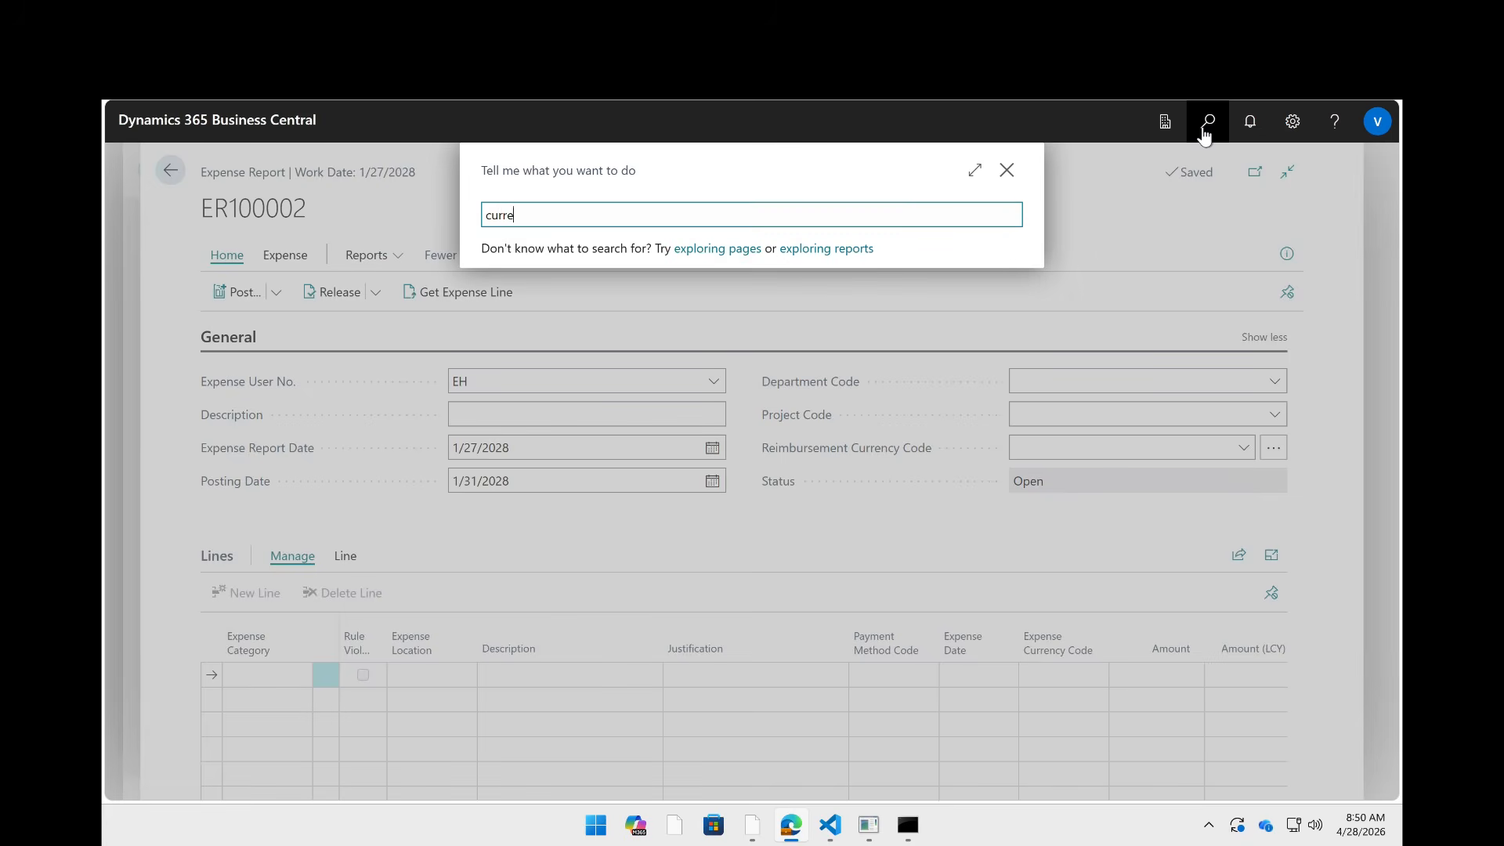
key(Down)
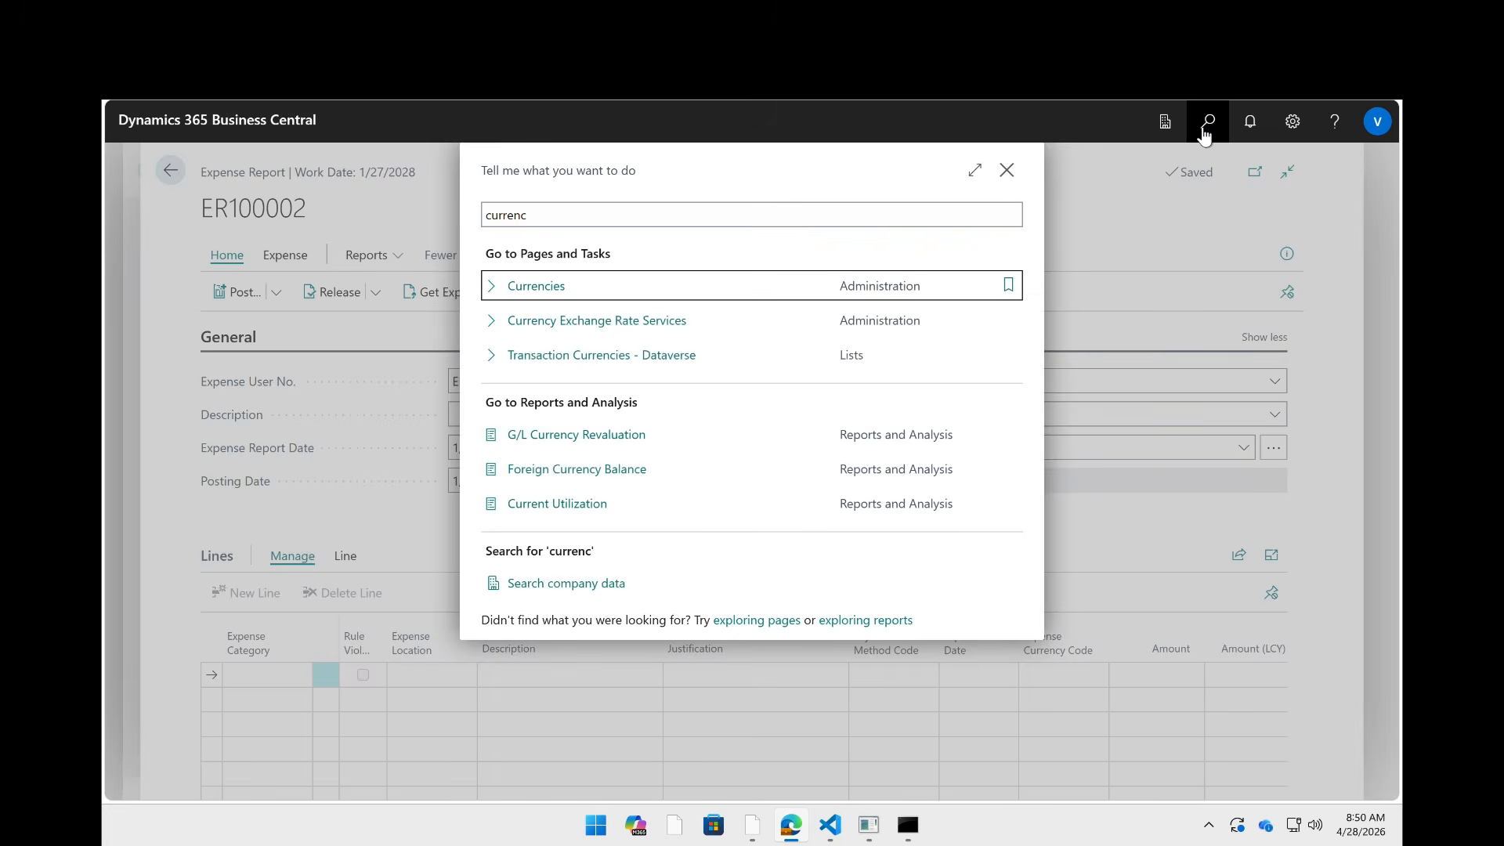
key(Return)
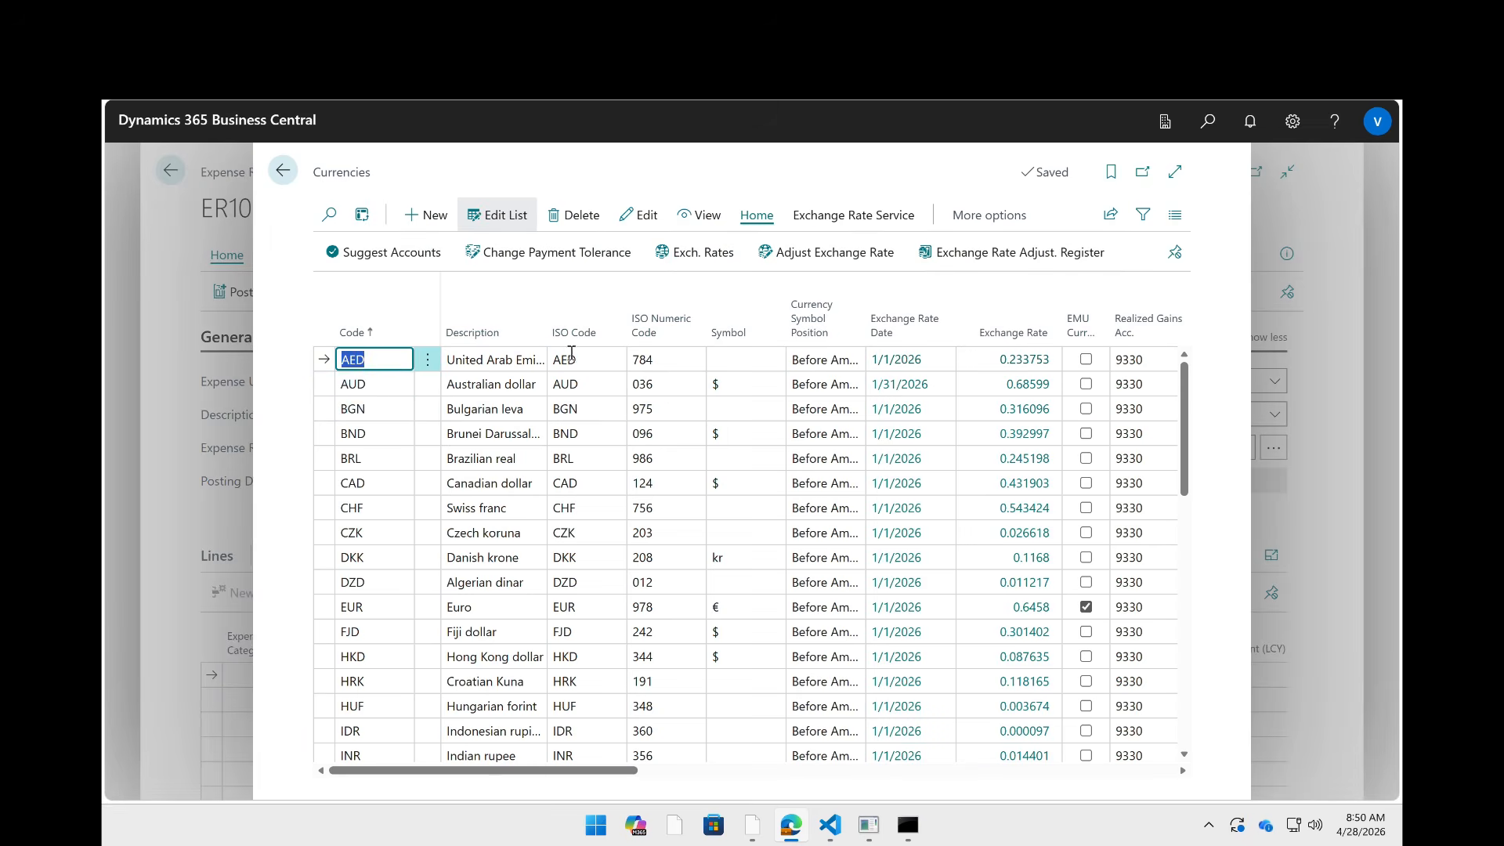
click(489, 385)
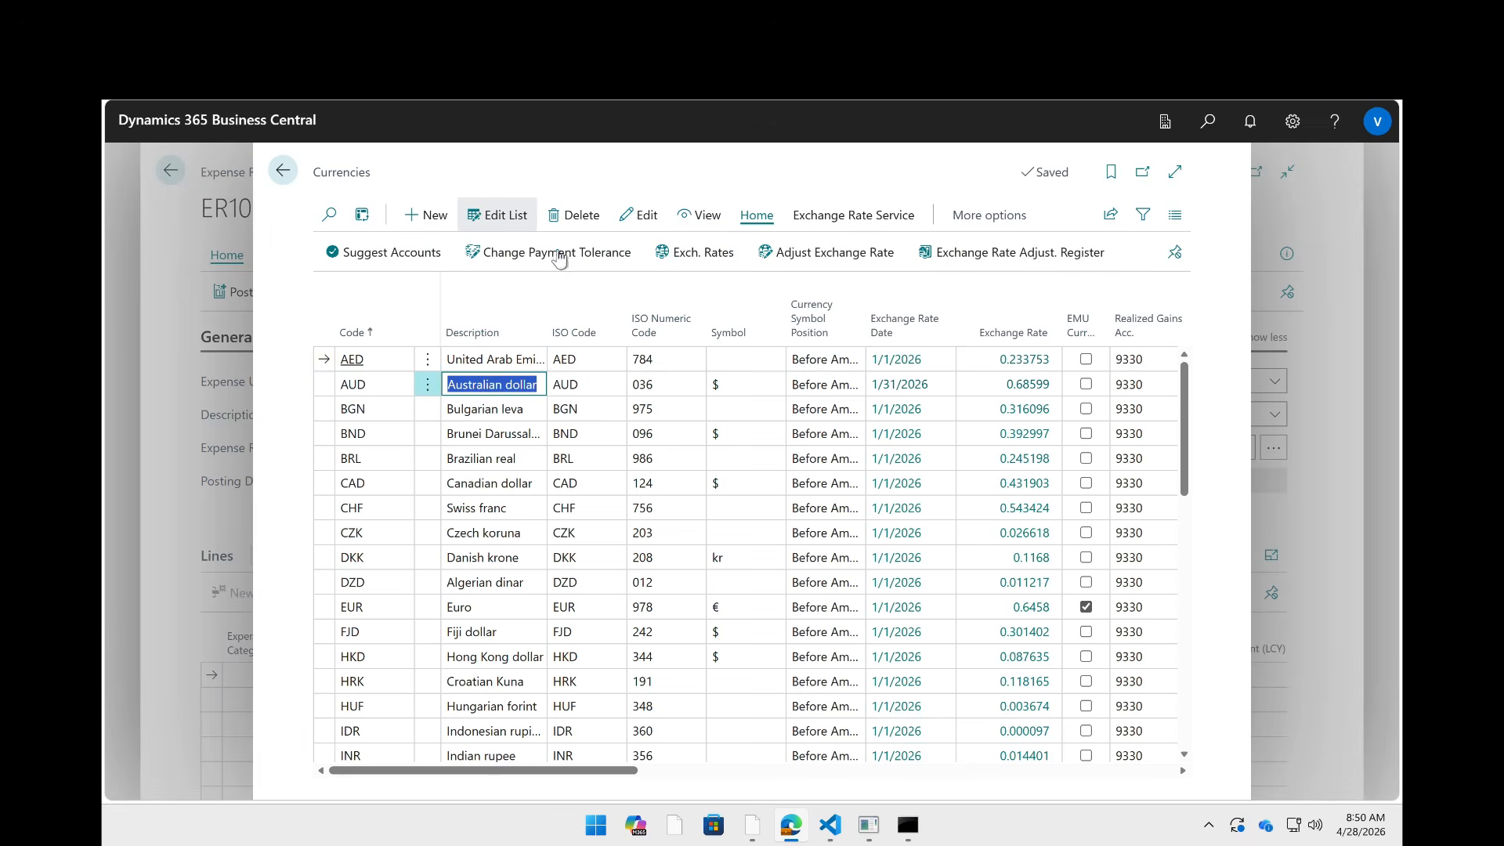
click(704, 253)
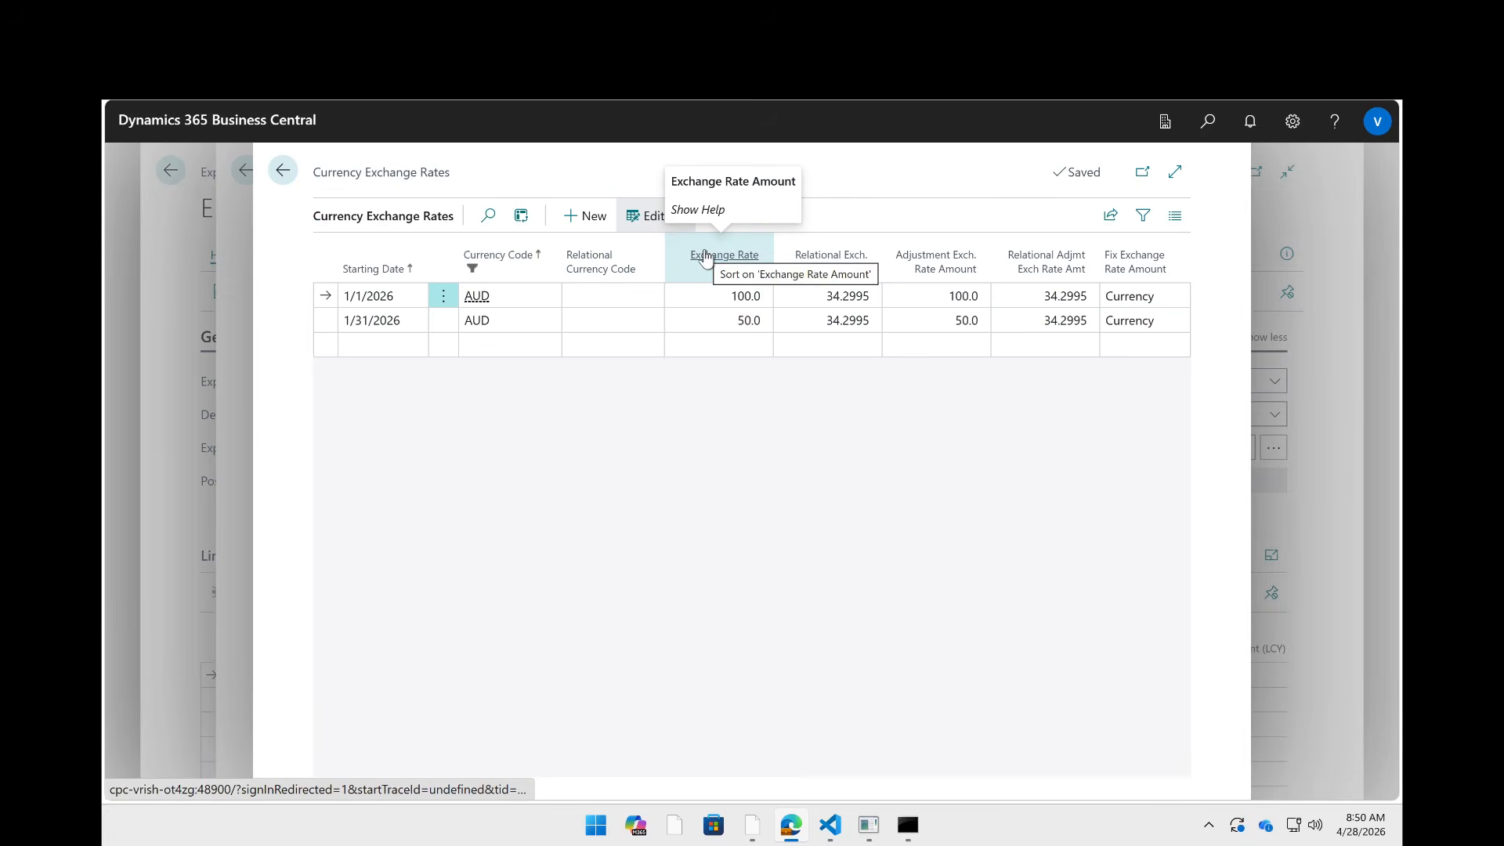
key(Escape)
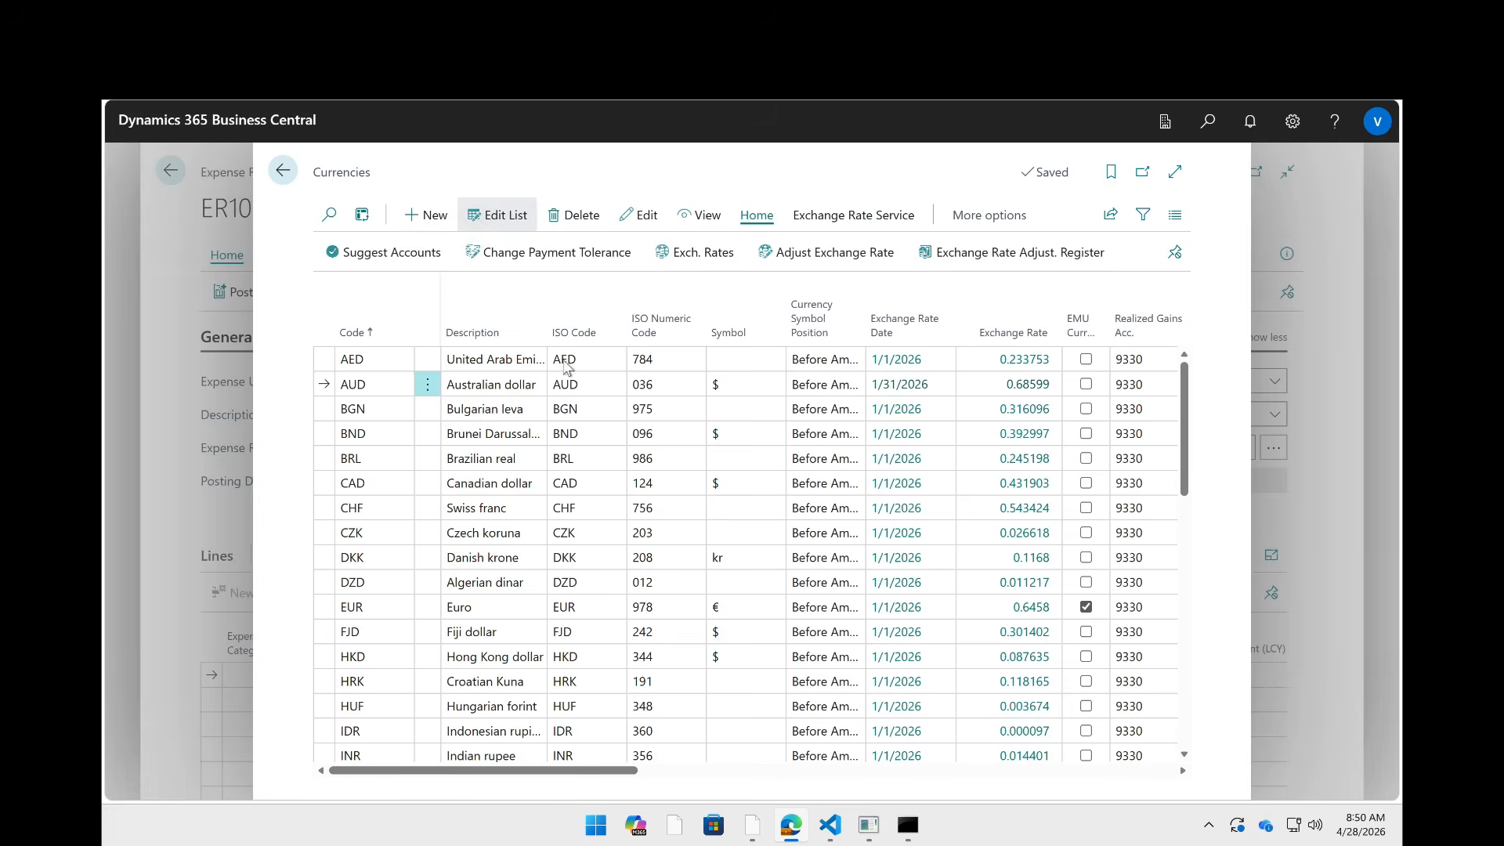
key(Escape)
- Set the Expense Report Date to 1/27/2026 and the Posting Date to 1/31/2026
click(528, 449)
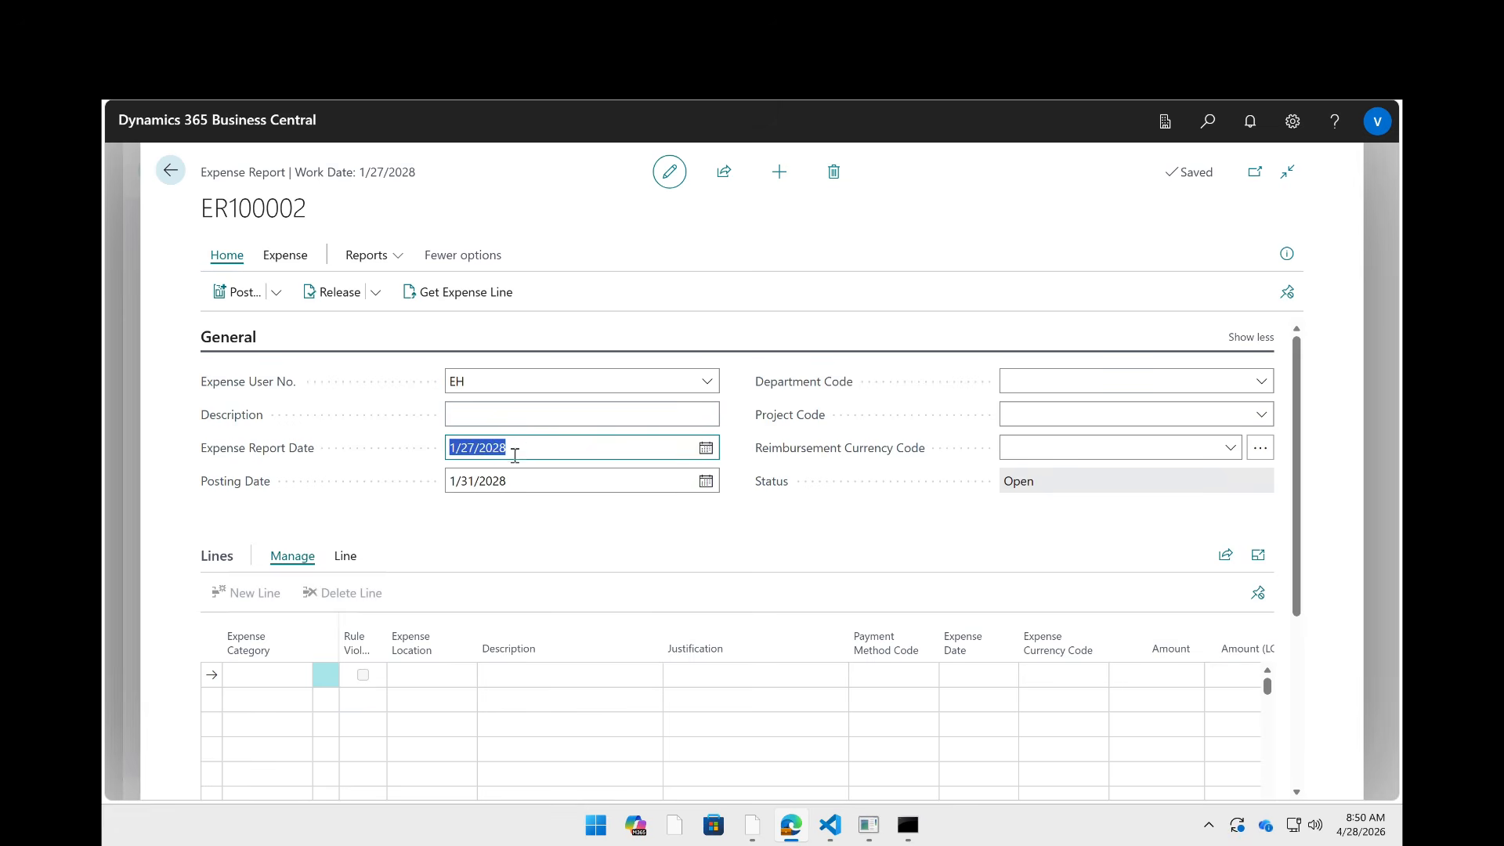
text(1/27/2026)
key(Tab)
click(516, 480)
key(Tab)
click(497, 546)
- Add an expense line with the category PASSPORT to the report
click(252, 675)
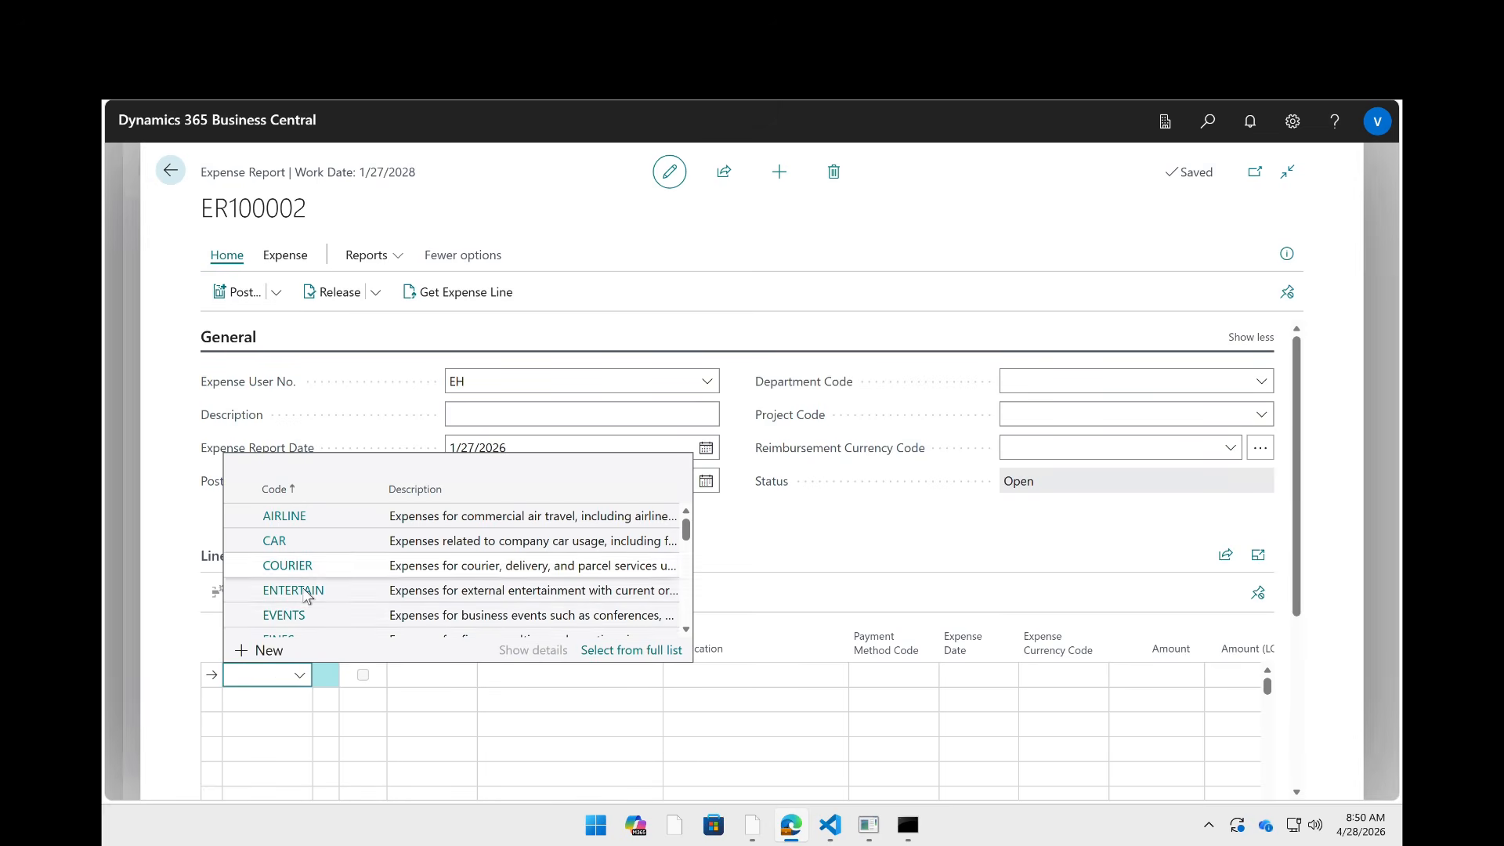
scroll(301, 587, down, 1)
text(passpo)
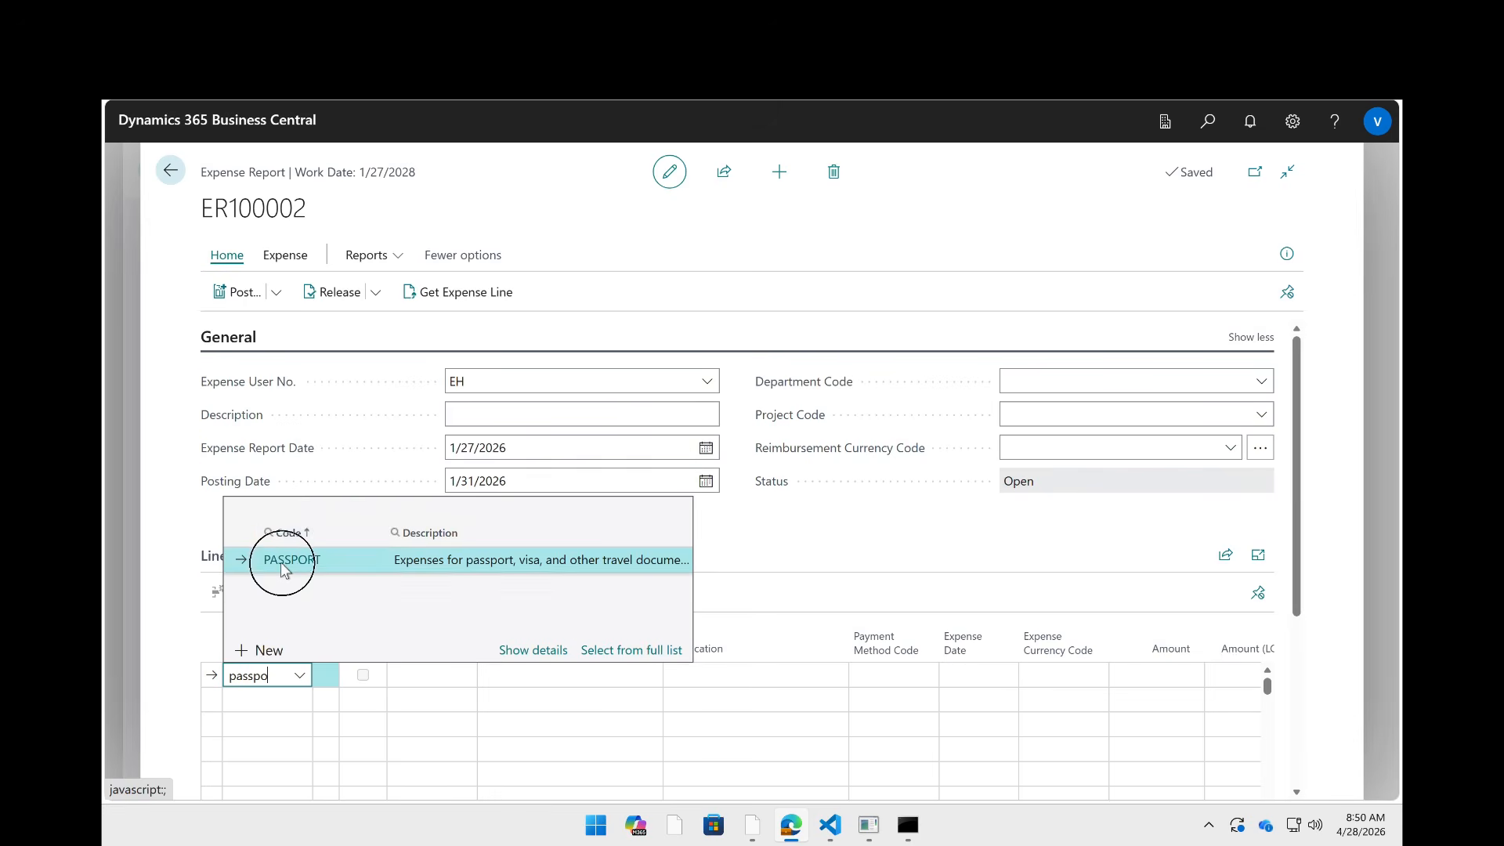
key(Return)
key(Tab)
key(Tab)
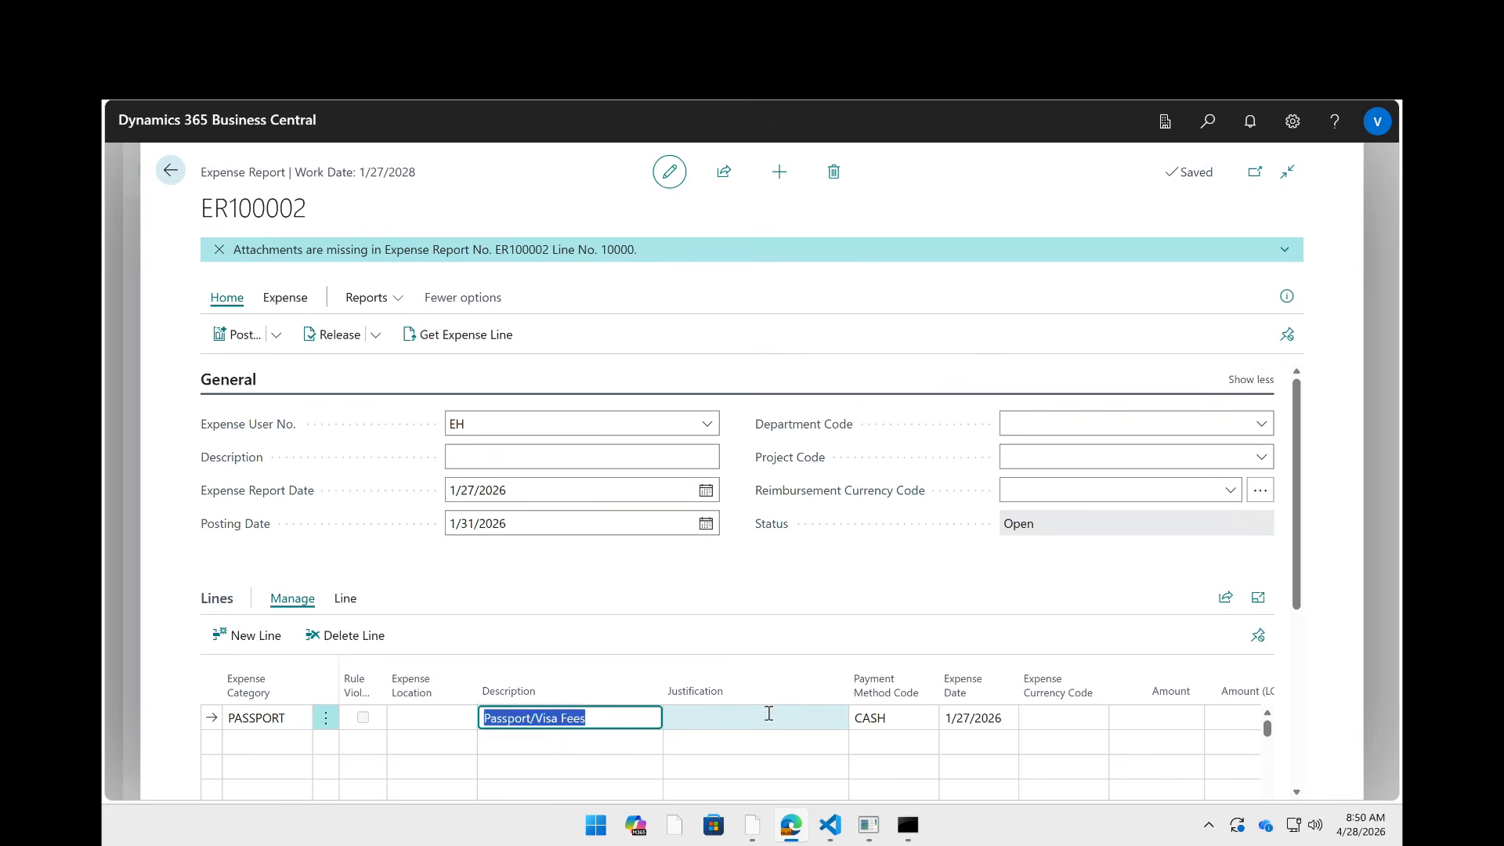
- Set the PASSPORT line's Expense Currency Code to AUD and its Amount to 50
key(Tab)
key(Tab)
key(Tab)
key(Tab)
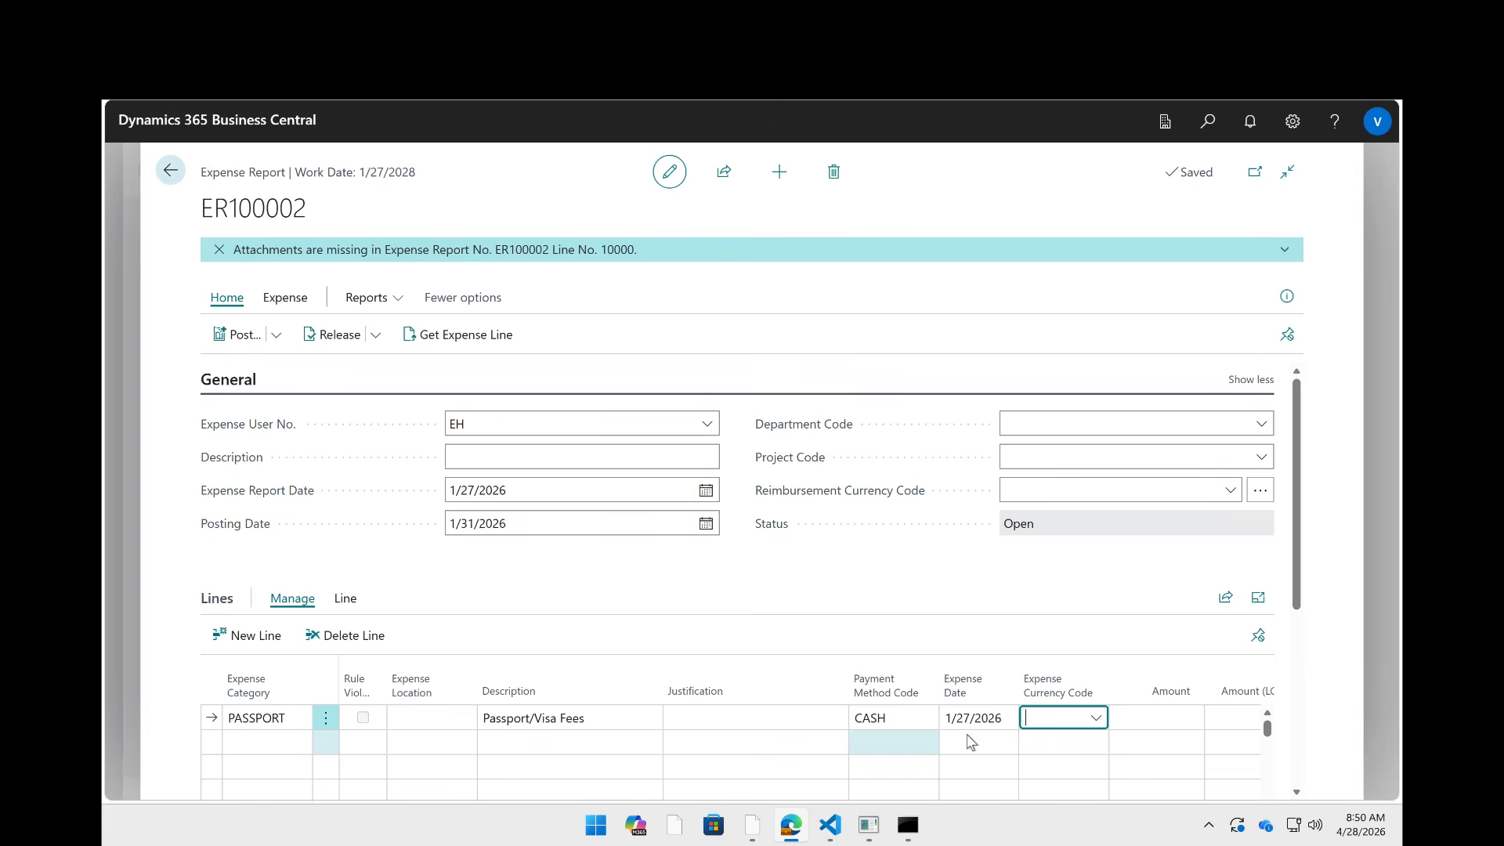
click(1096, 719)
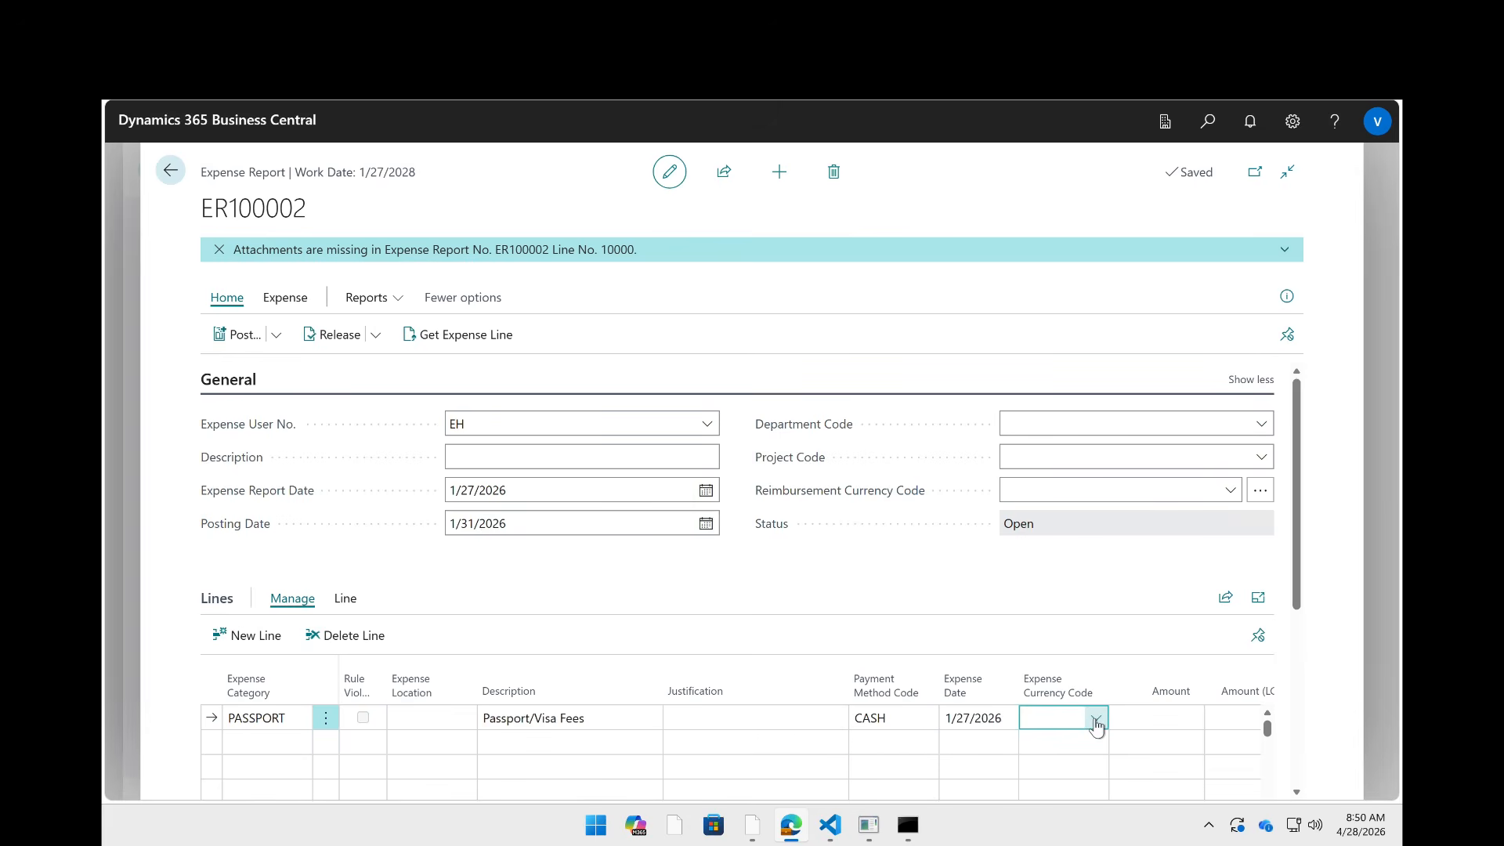
click(701, 584)
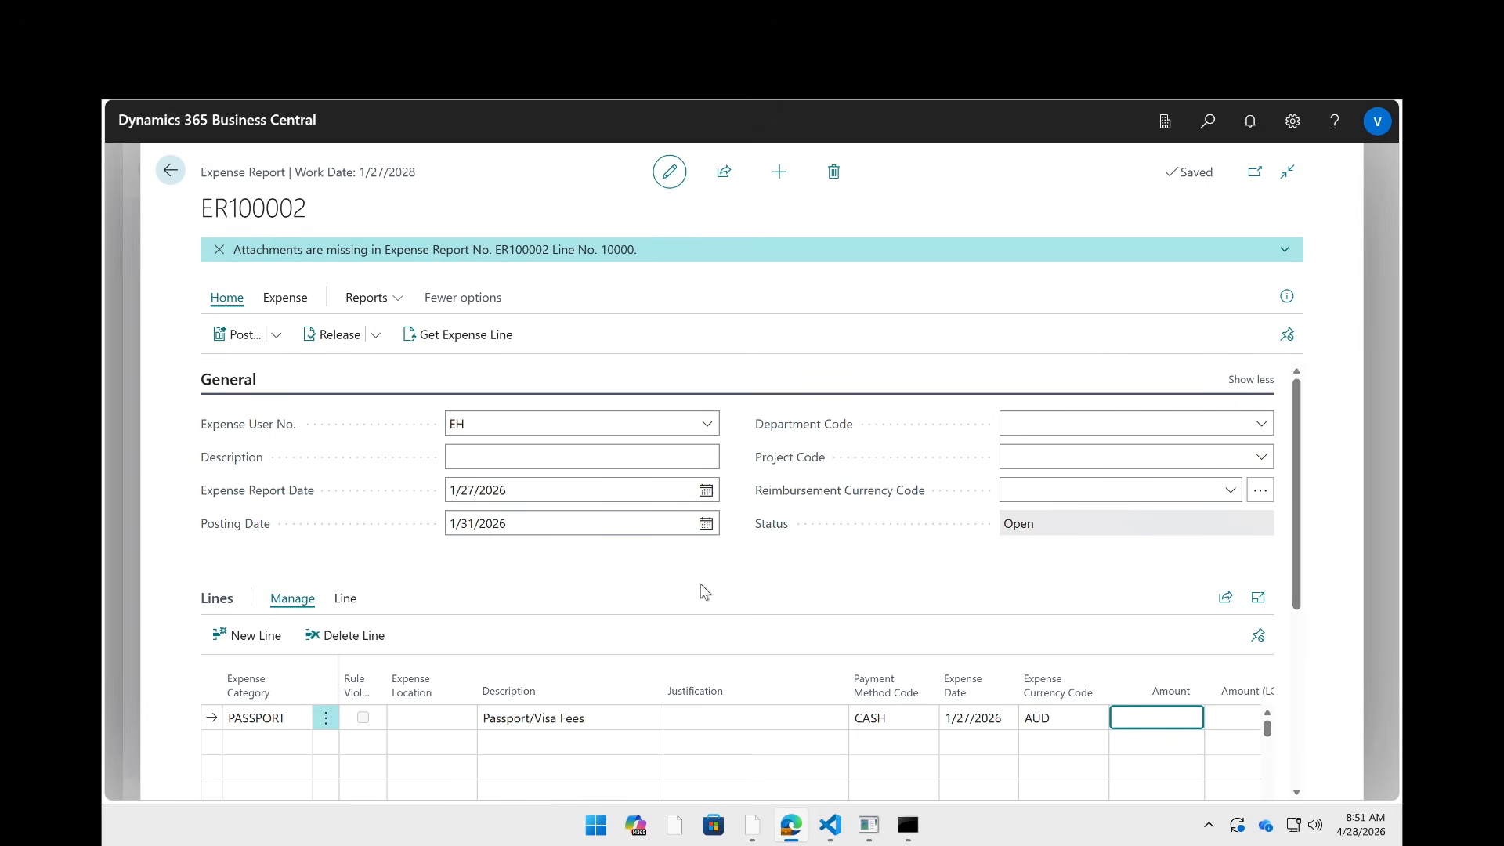
text(50)
key(Tab)
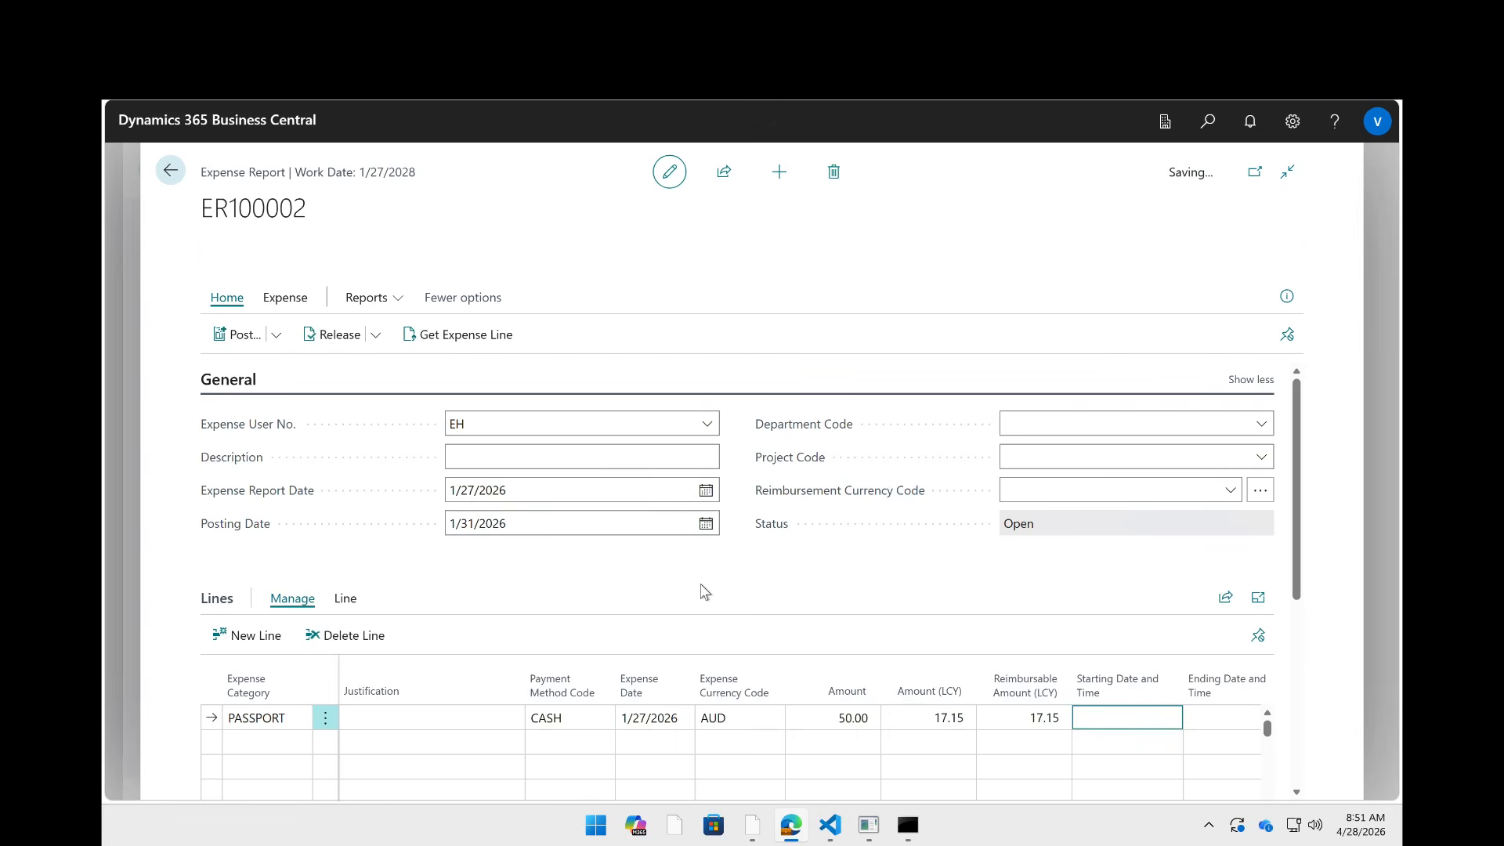
- Examine the PASSPORT line's currency, Amount (LCY) and Reimbursable Amount (LCY), and compare them with the report's reimbursable and refundable totals
key(shift+Tab)
key(shift+Tab)
key(shift+Tab)
key(Tab)
key(Tab)
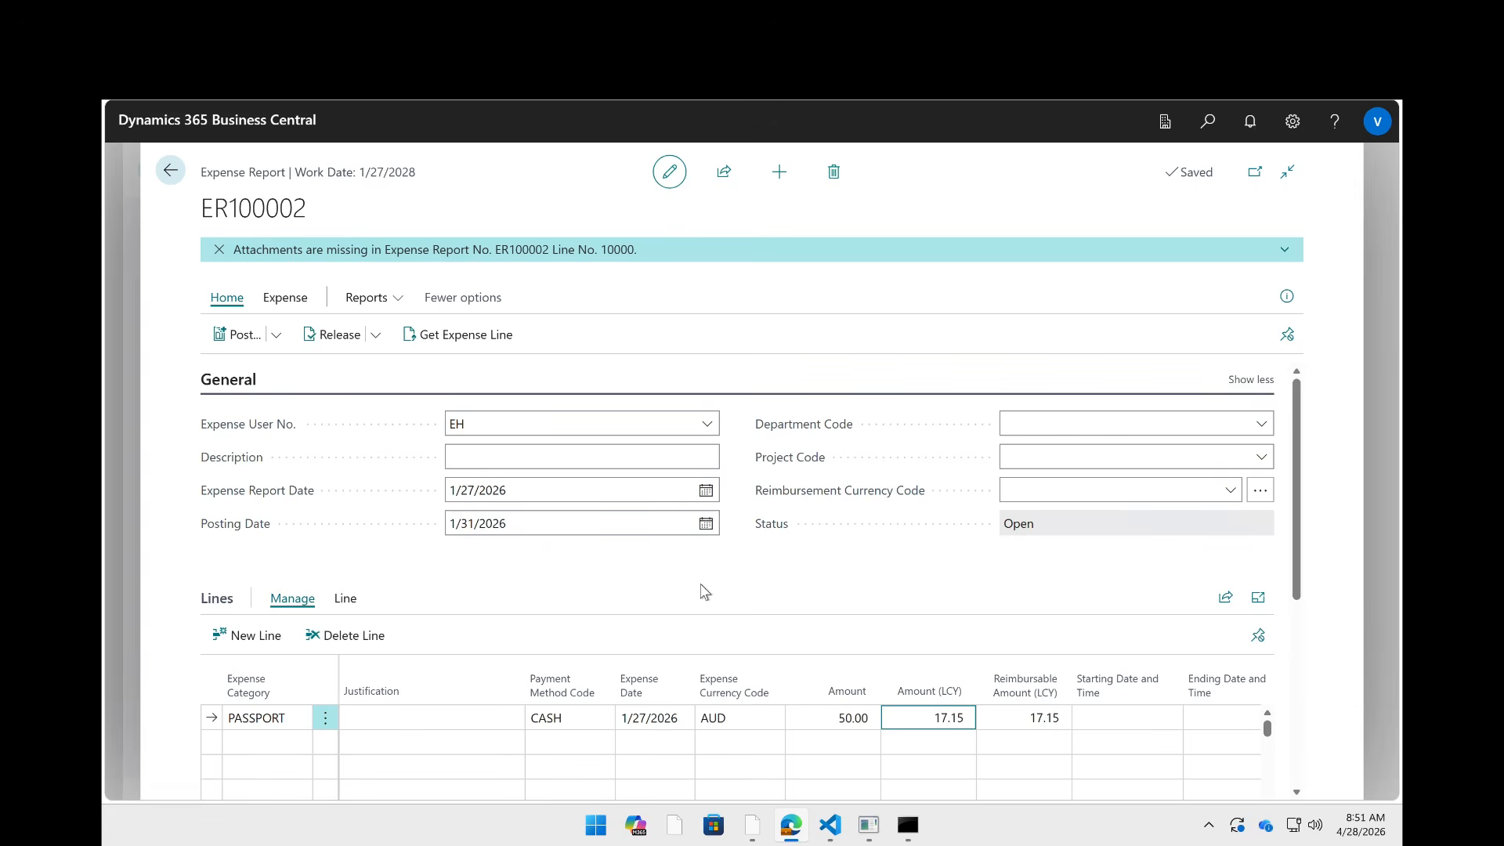
key(shift+Tab)
key(shift+Tab)
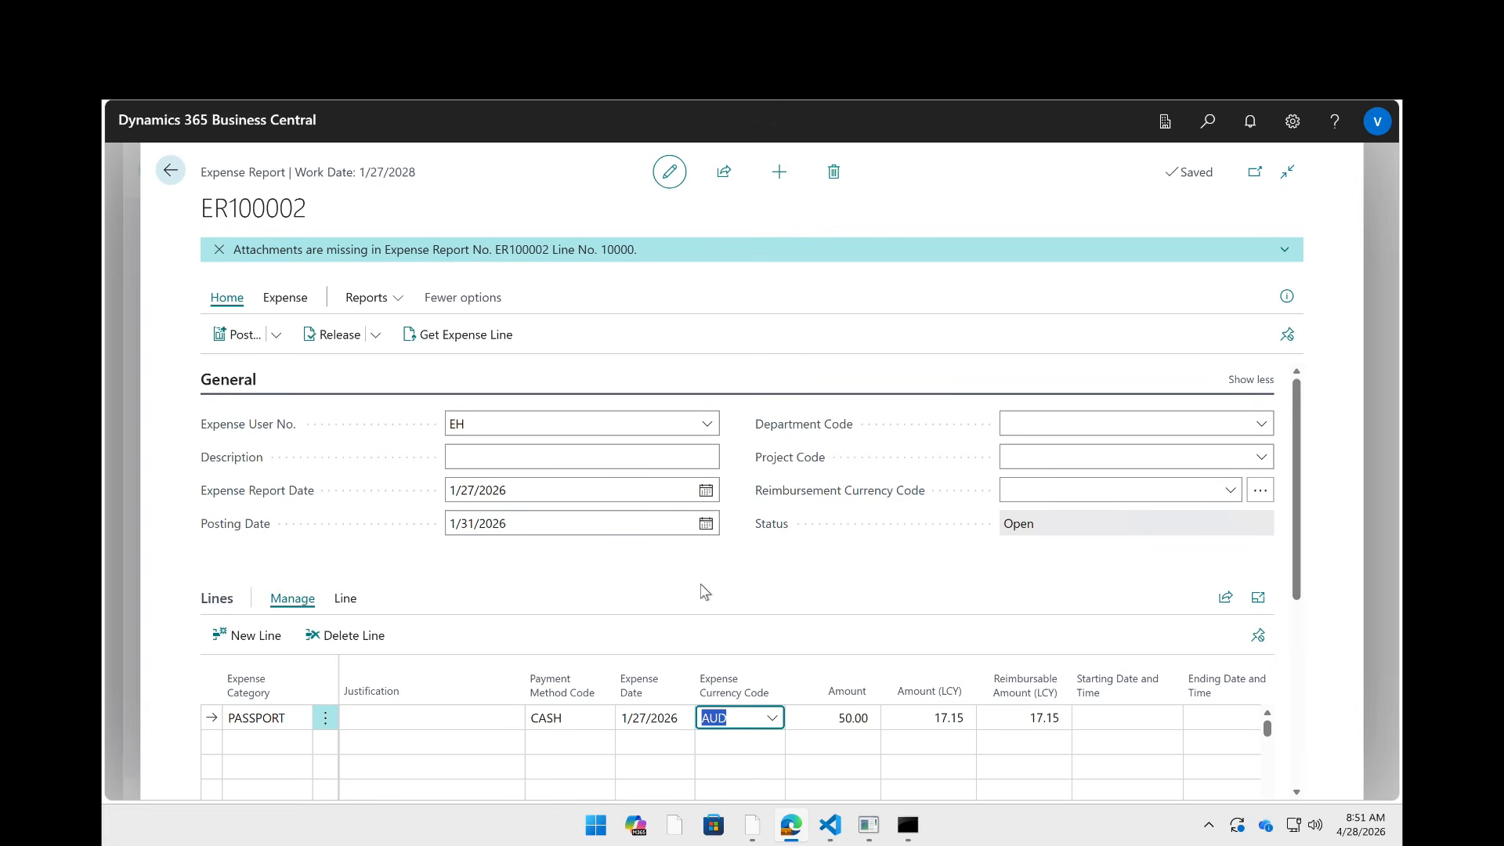
key(Tab)
key(Tab)
key(Tab)
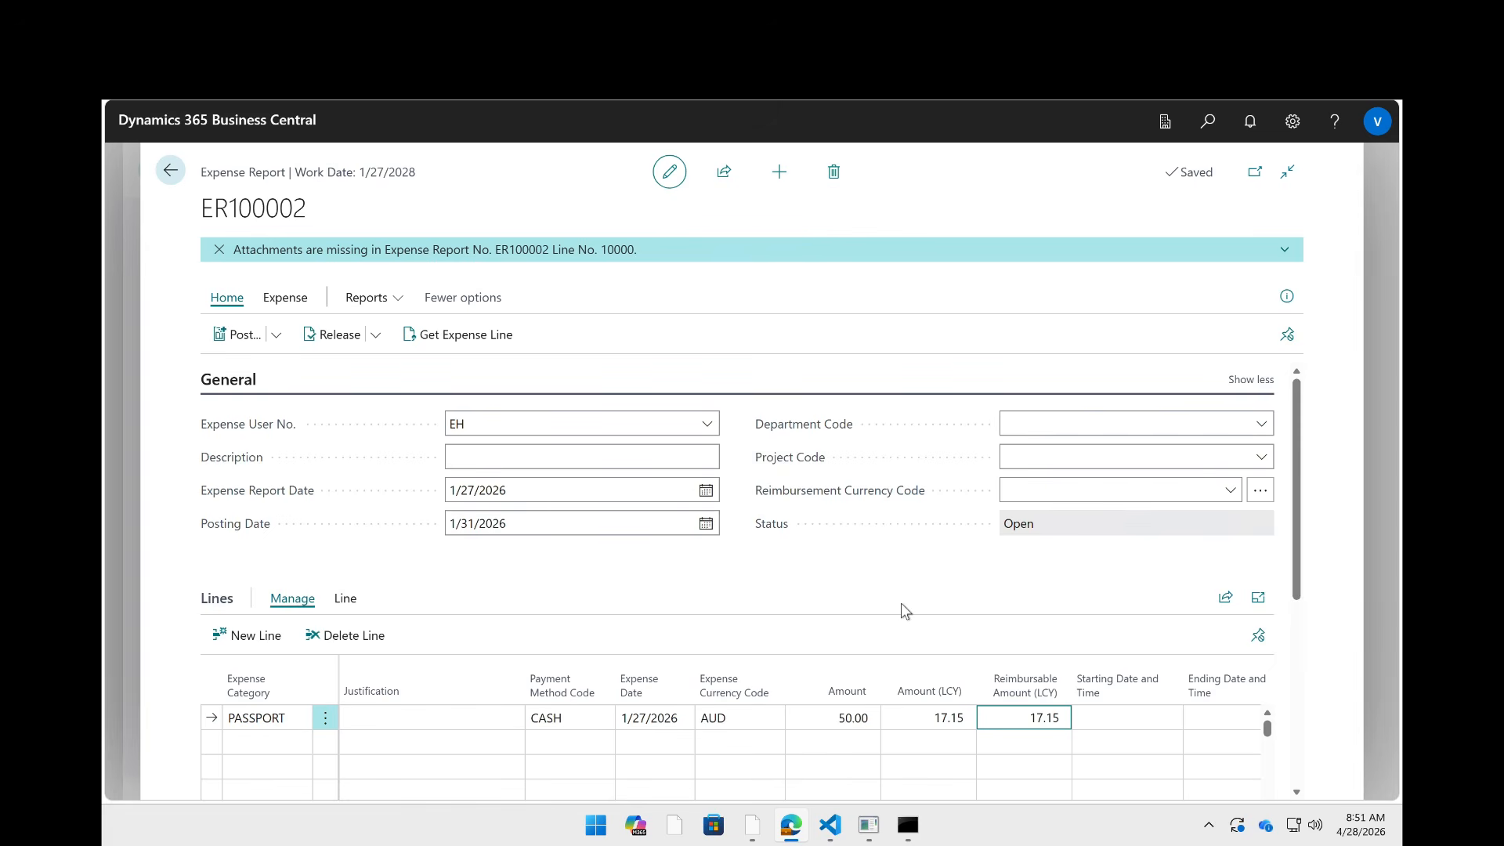
scroll(902, 605, down, 2)
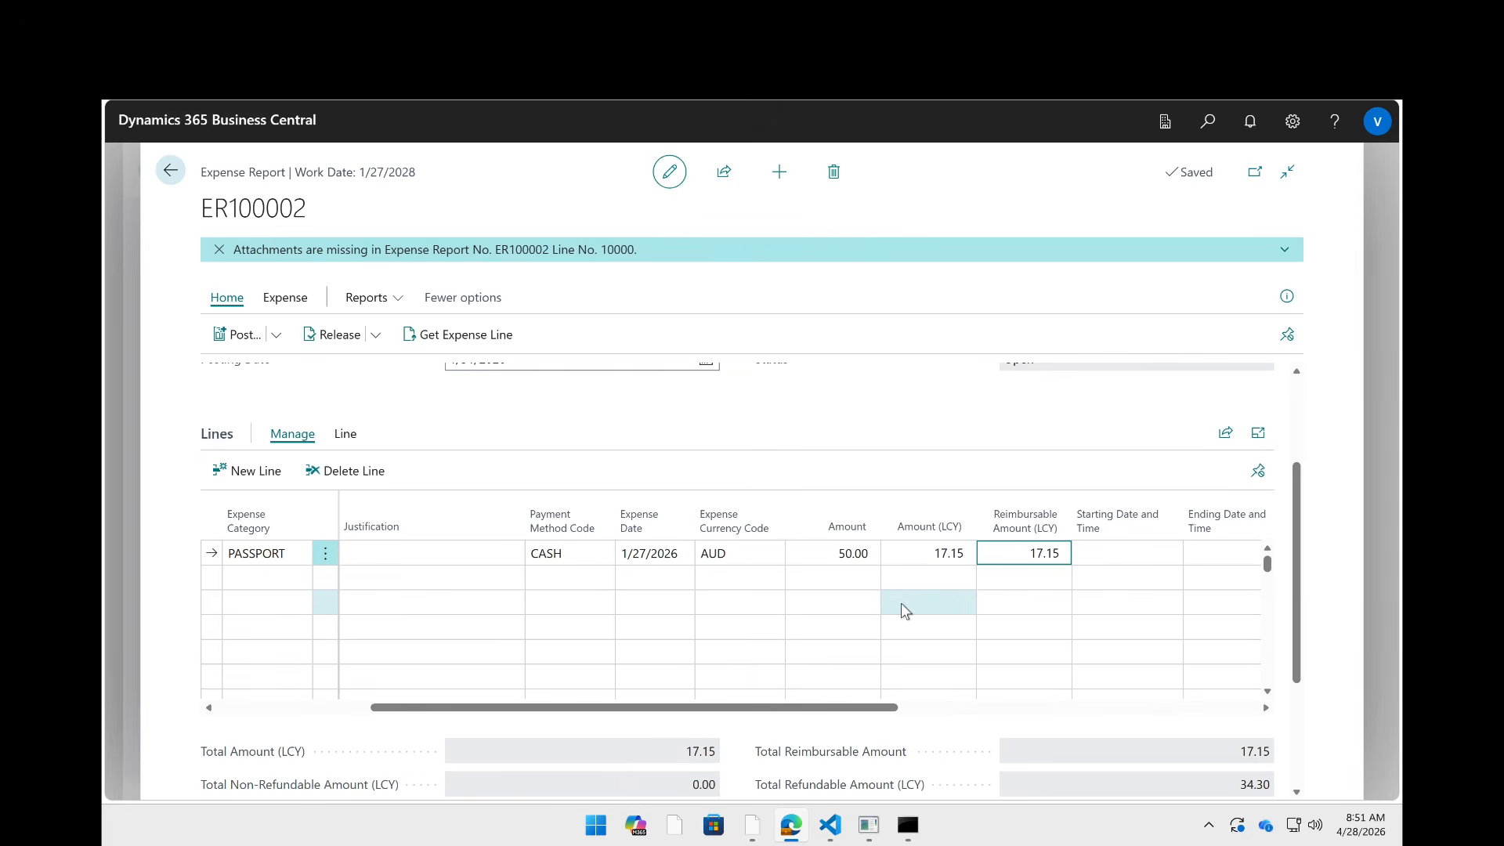
scroll(902, 758, down, 1)
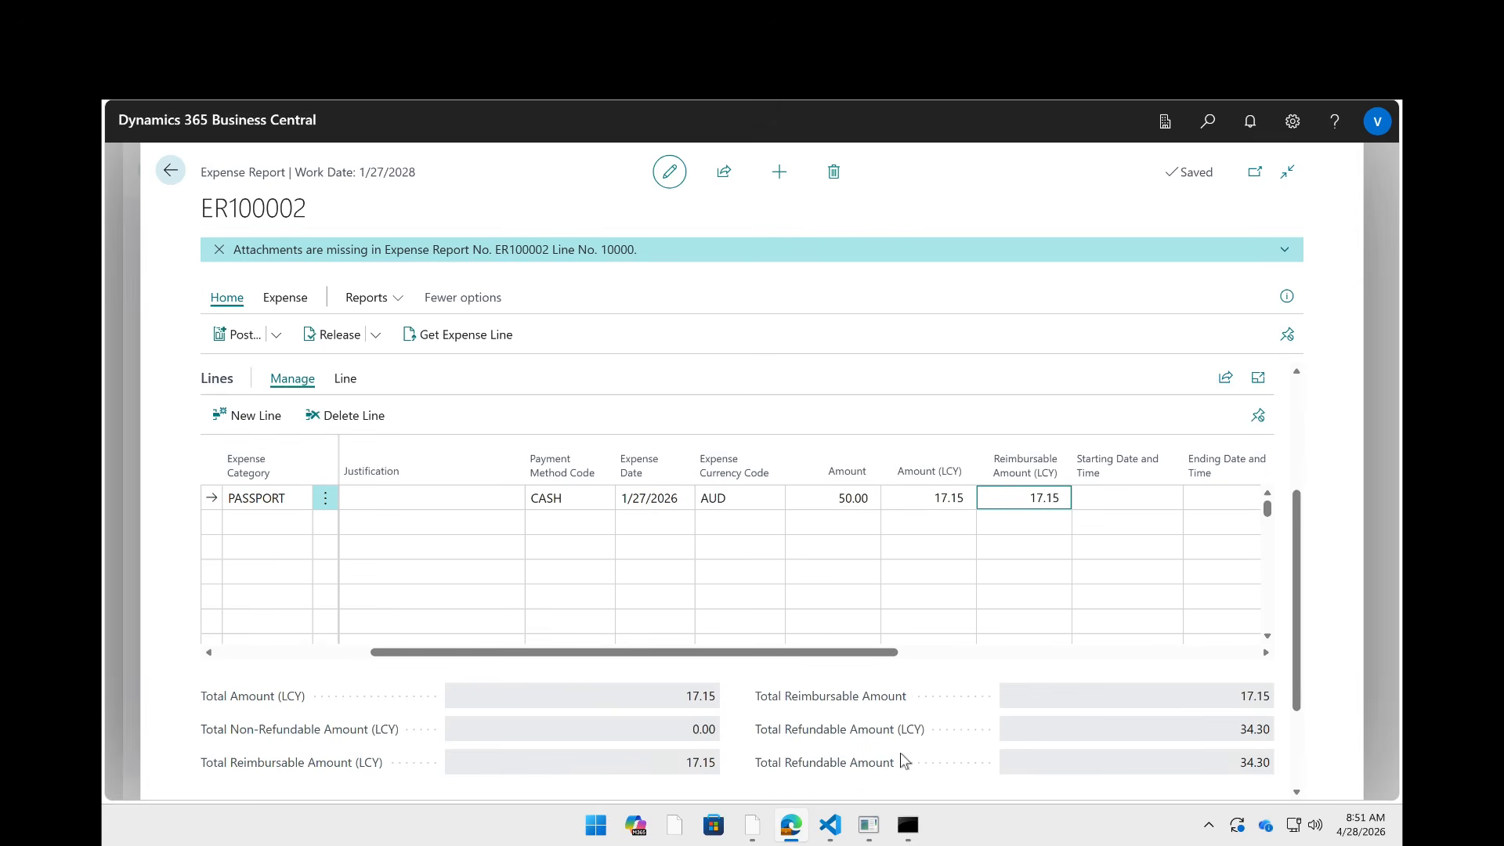
mouse_move(1163, 740)
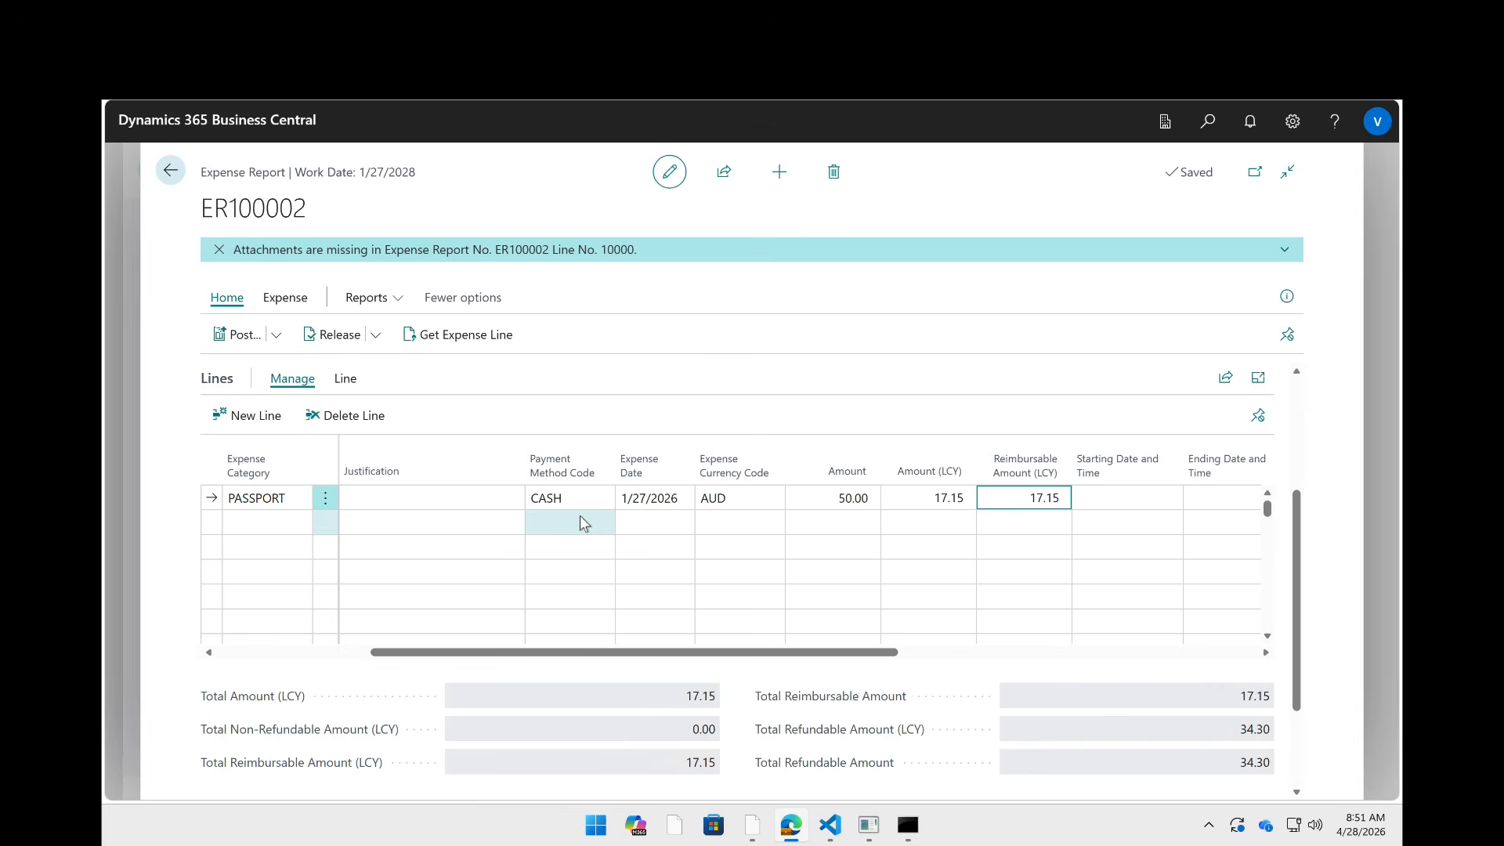
- Add a second expense line with category HOTELS, currency AUD and an Amount of 100
click(249, 524)
text(hote)
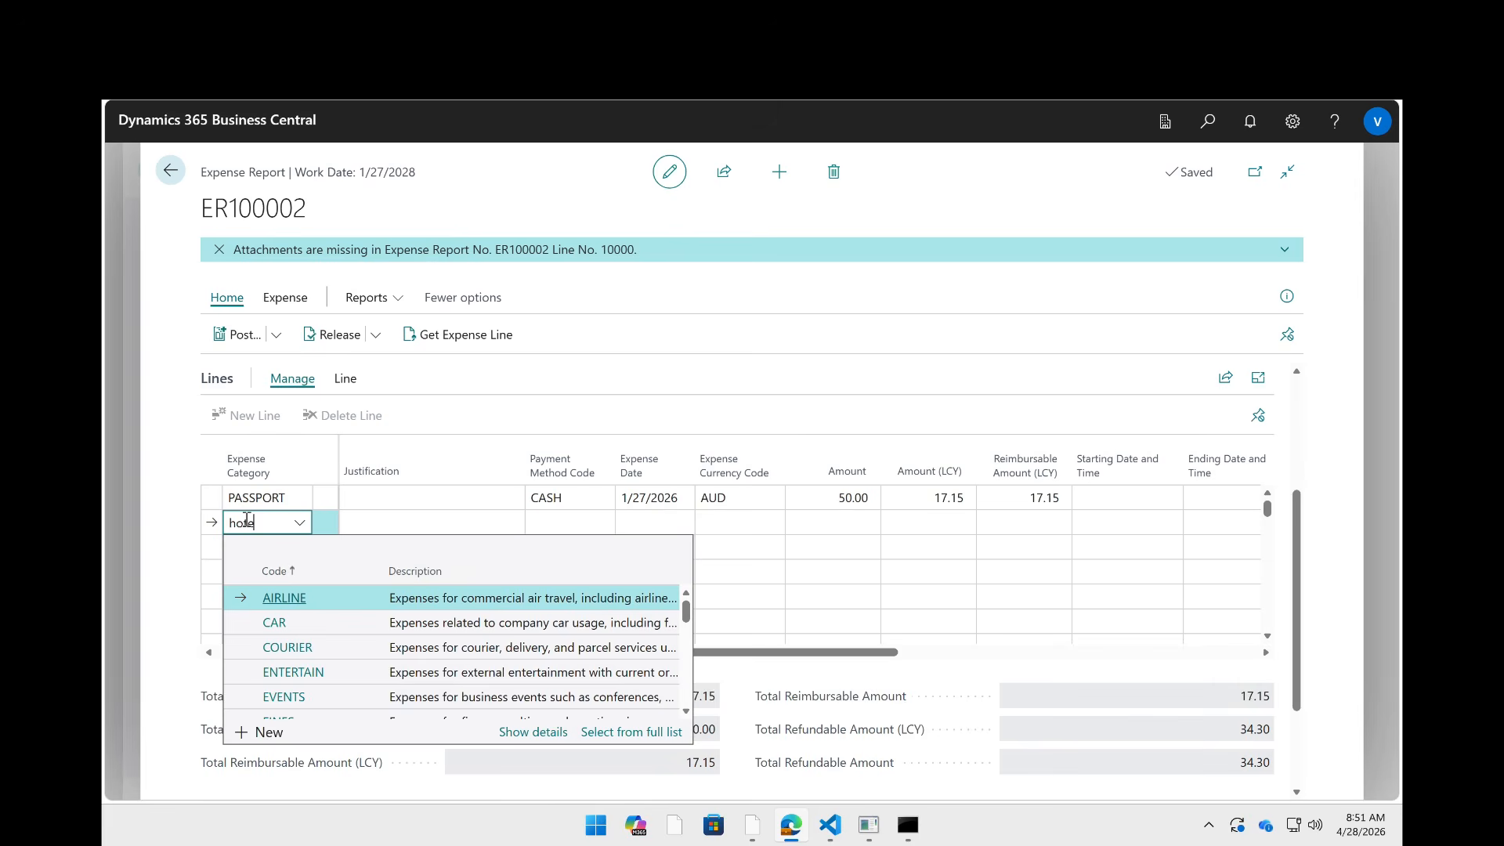
key(Return)
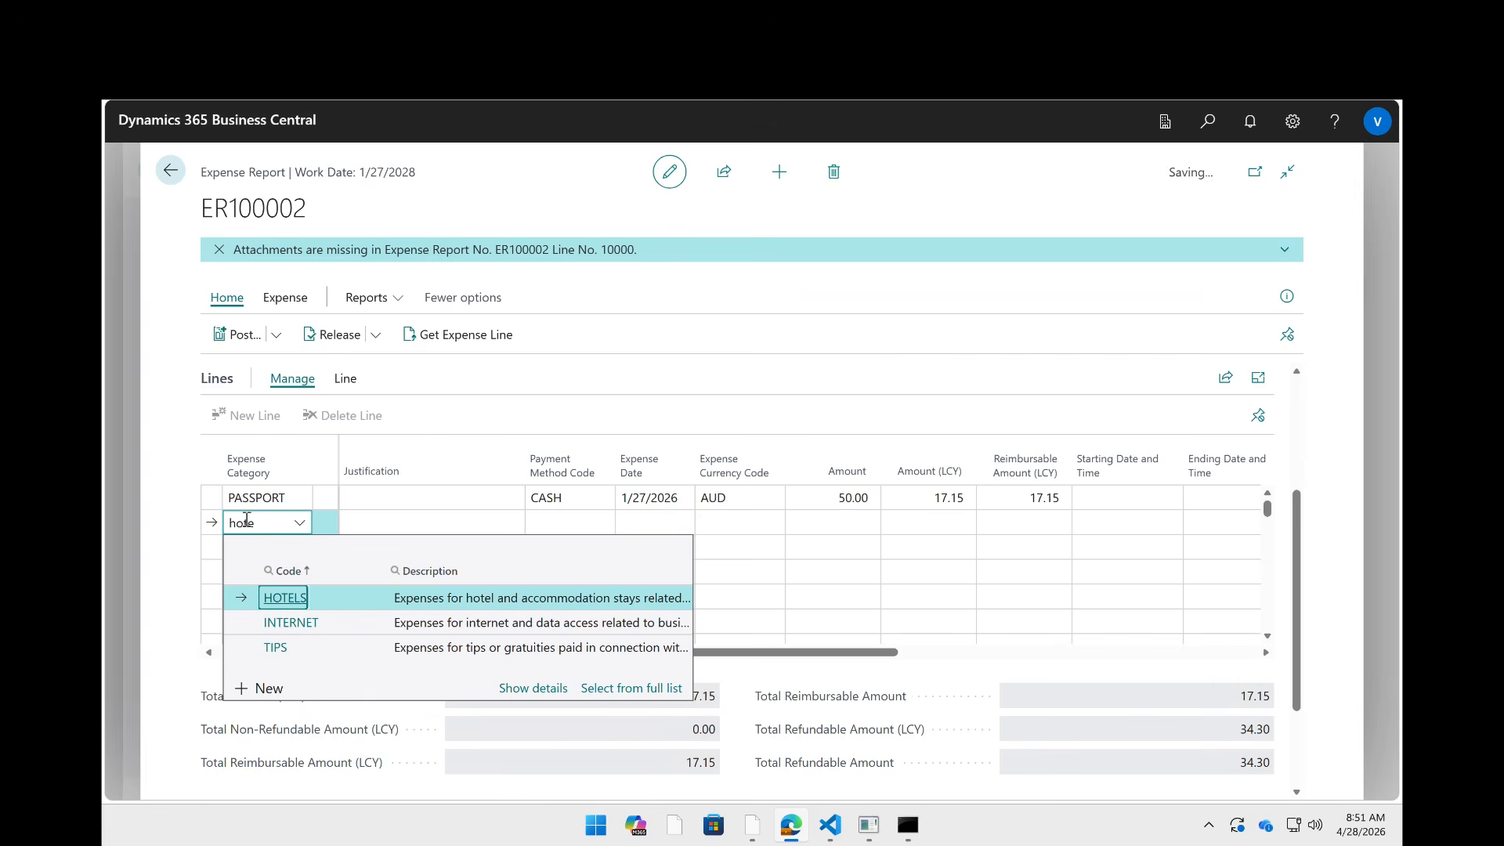
key(Return)
key(Return)
text(aud)
key(Return)
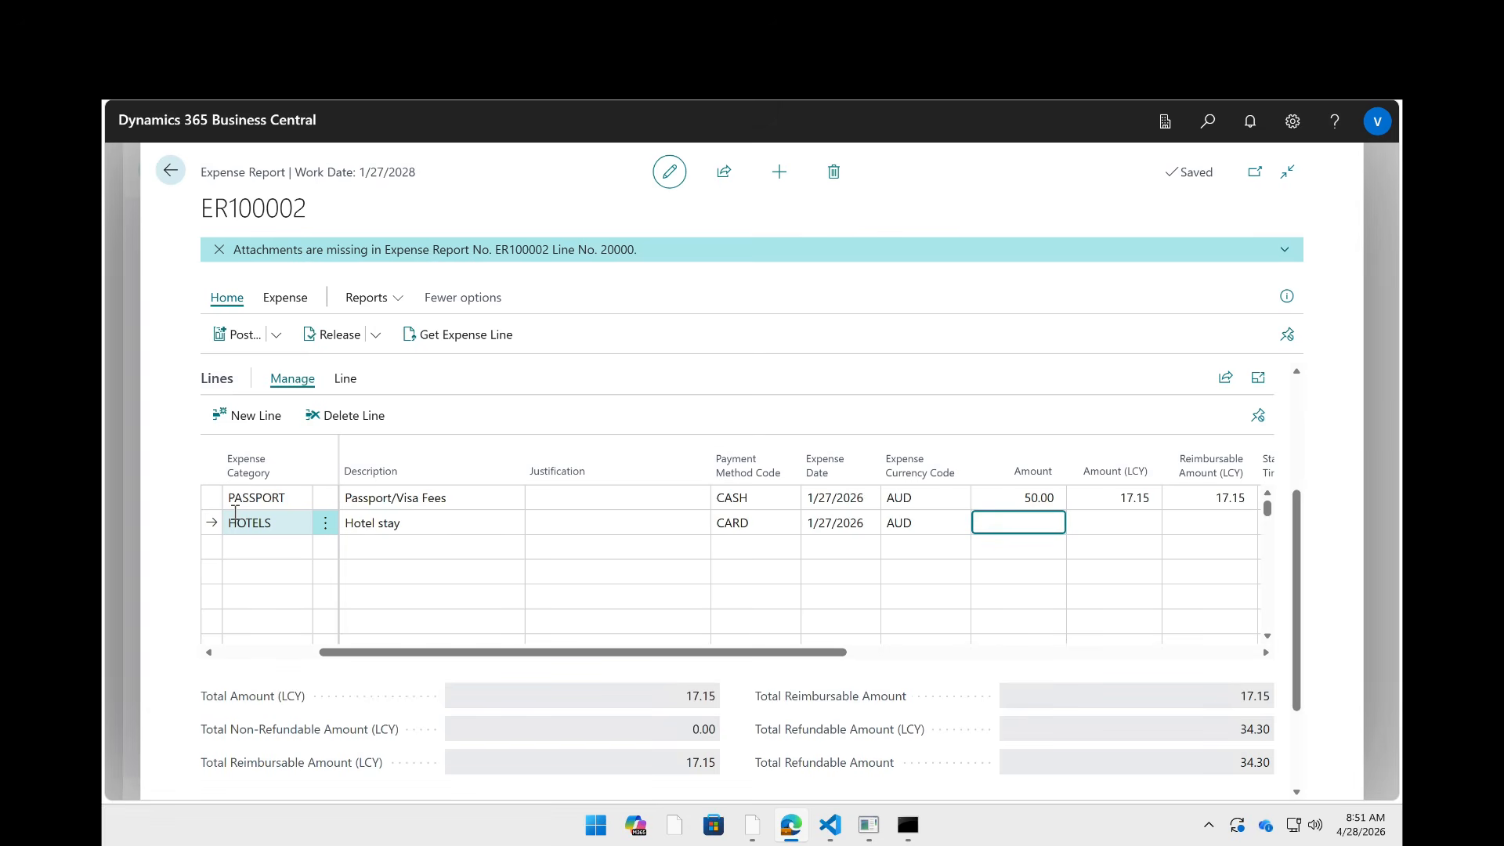
text(100)
key(Return)
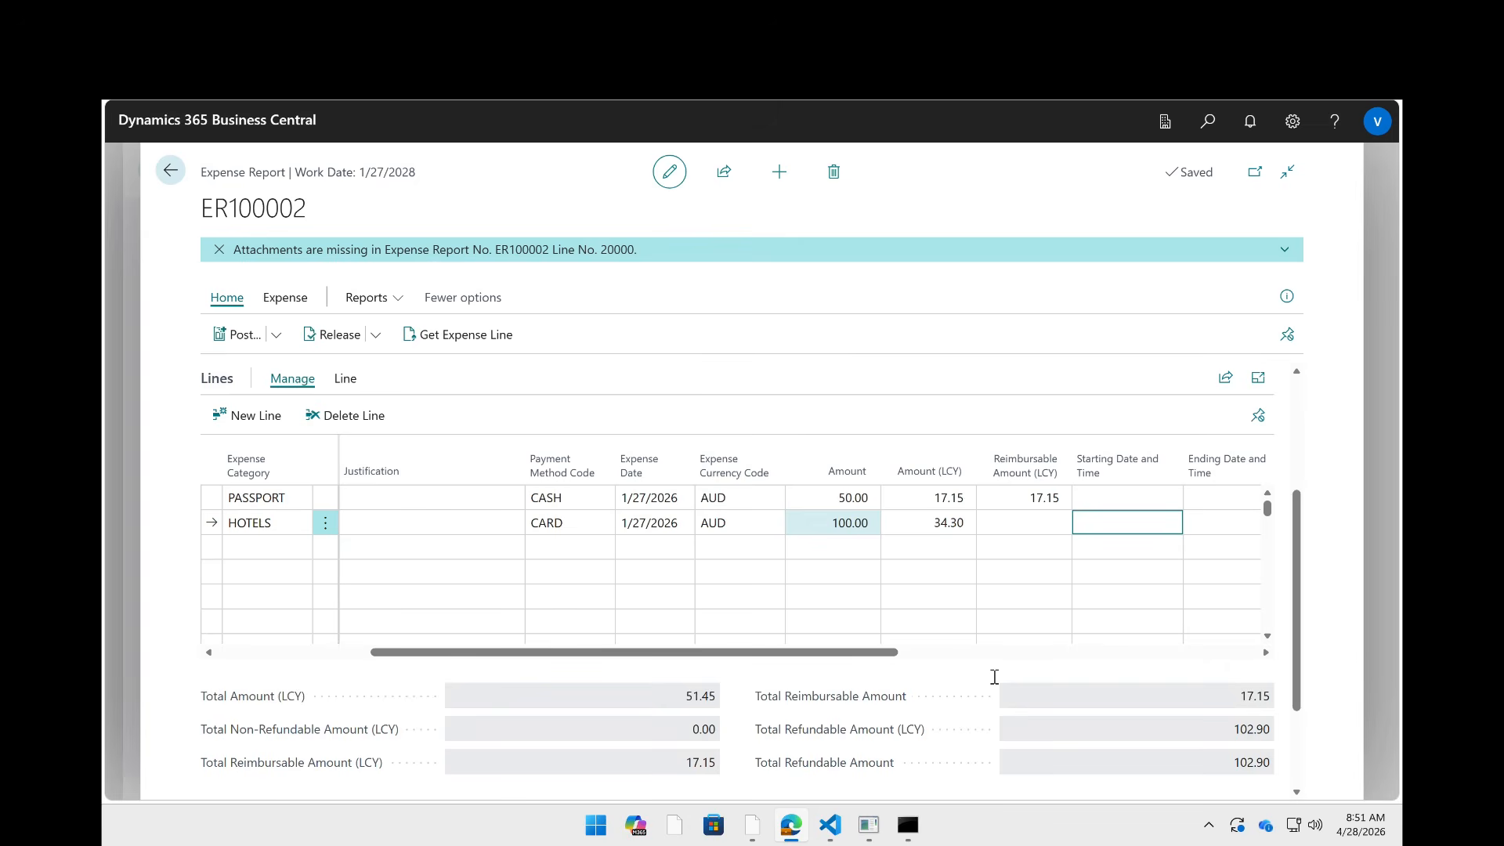
- Set the HOTELS line's Payment Method Code to CASH and check its reimbursable amount
key(shift+Tab)
key(Tab)
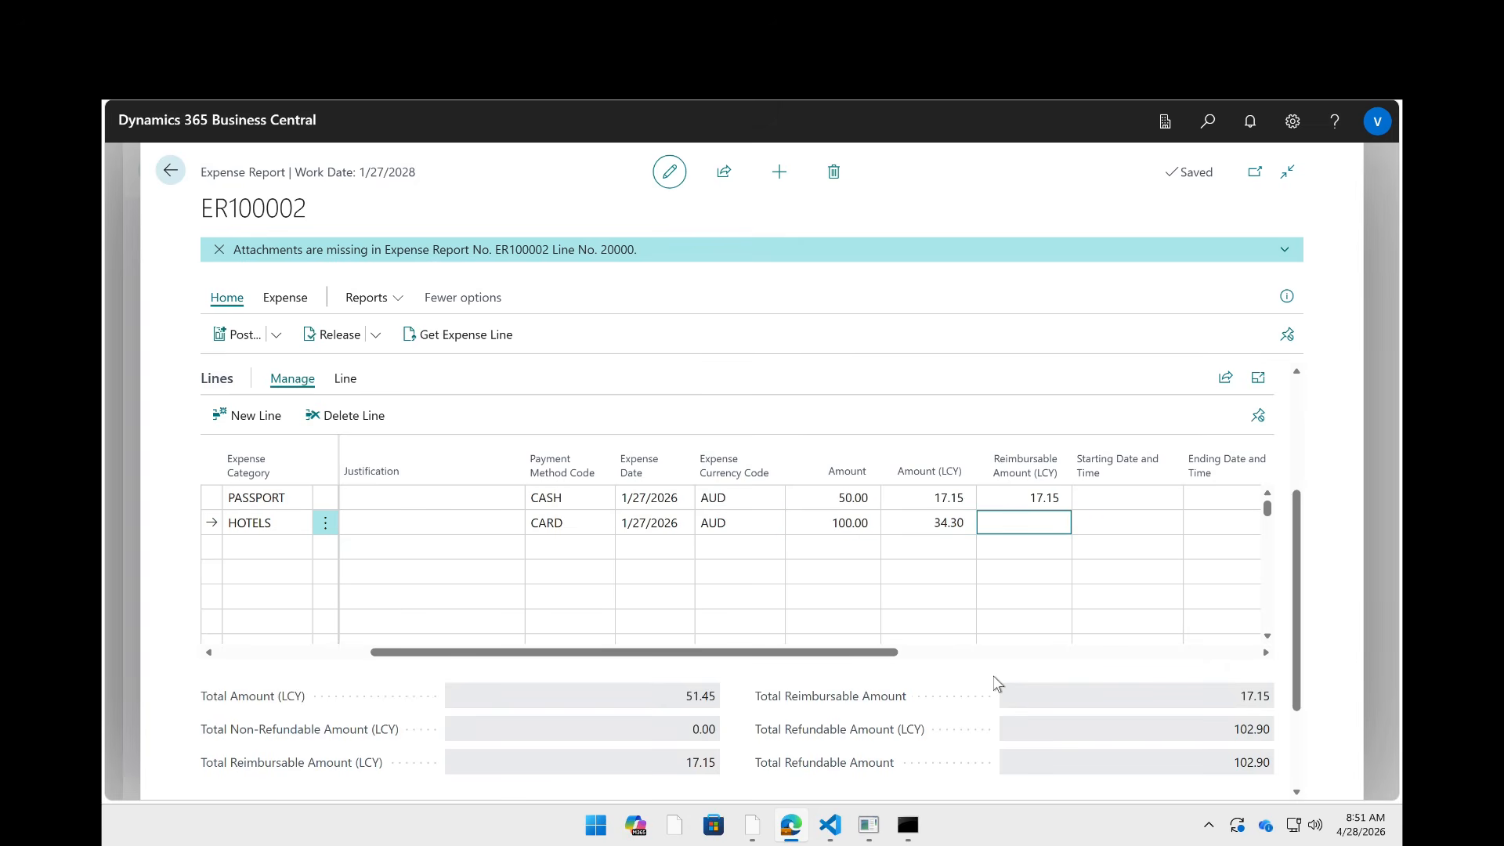
key(shift+Tab)
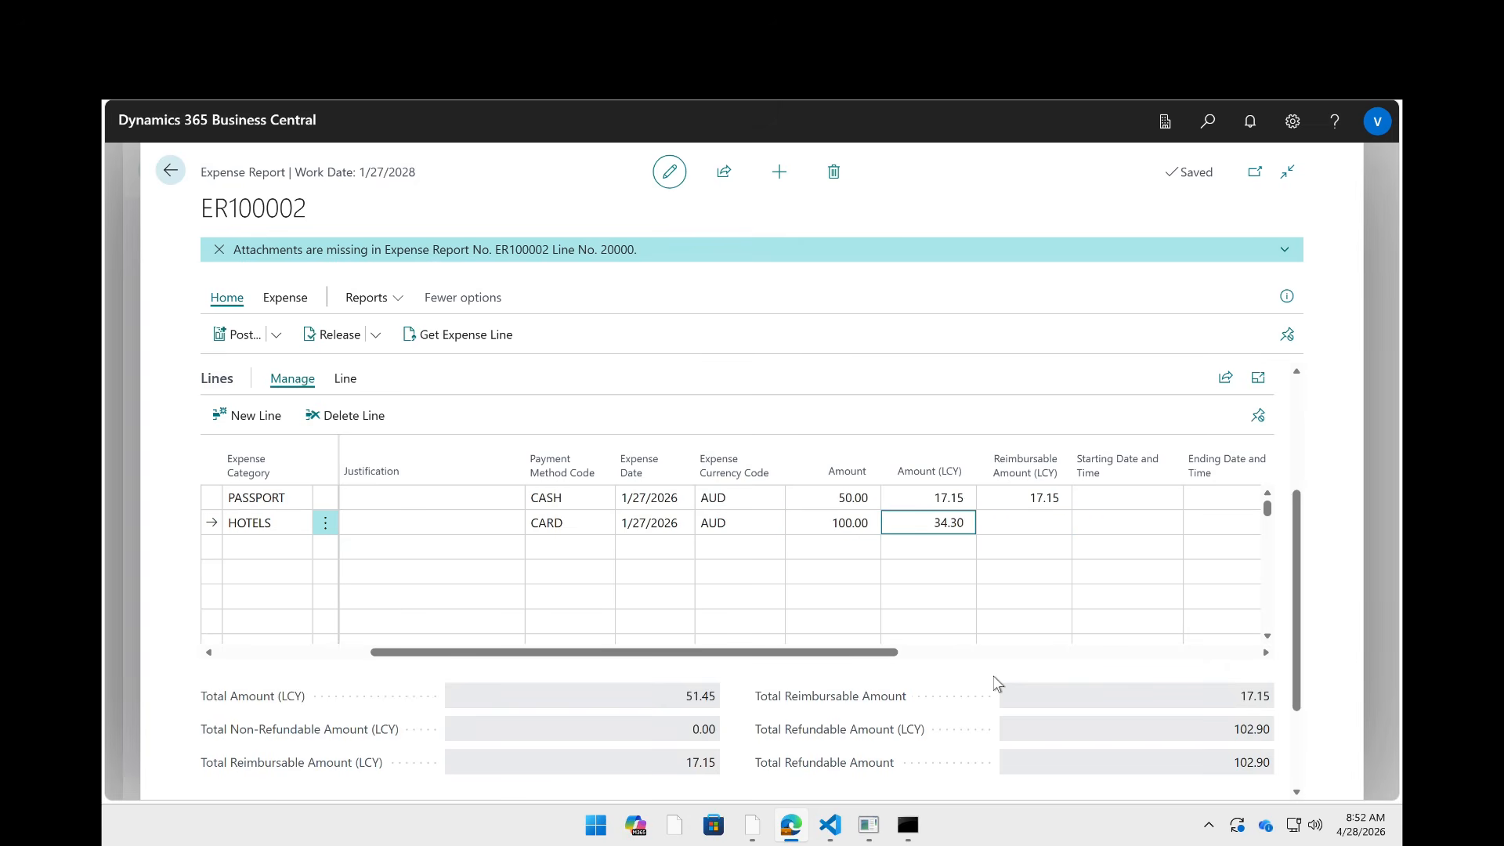
key(shift+Tab)
key(shift+Tab)
key(shift+Tab)
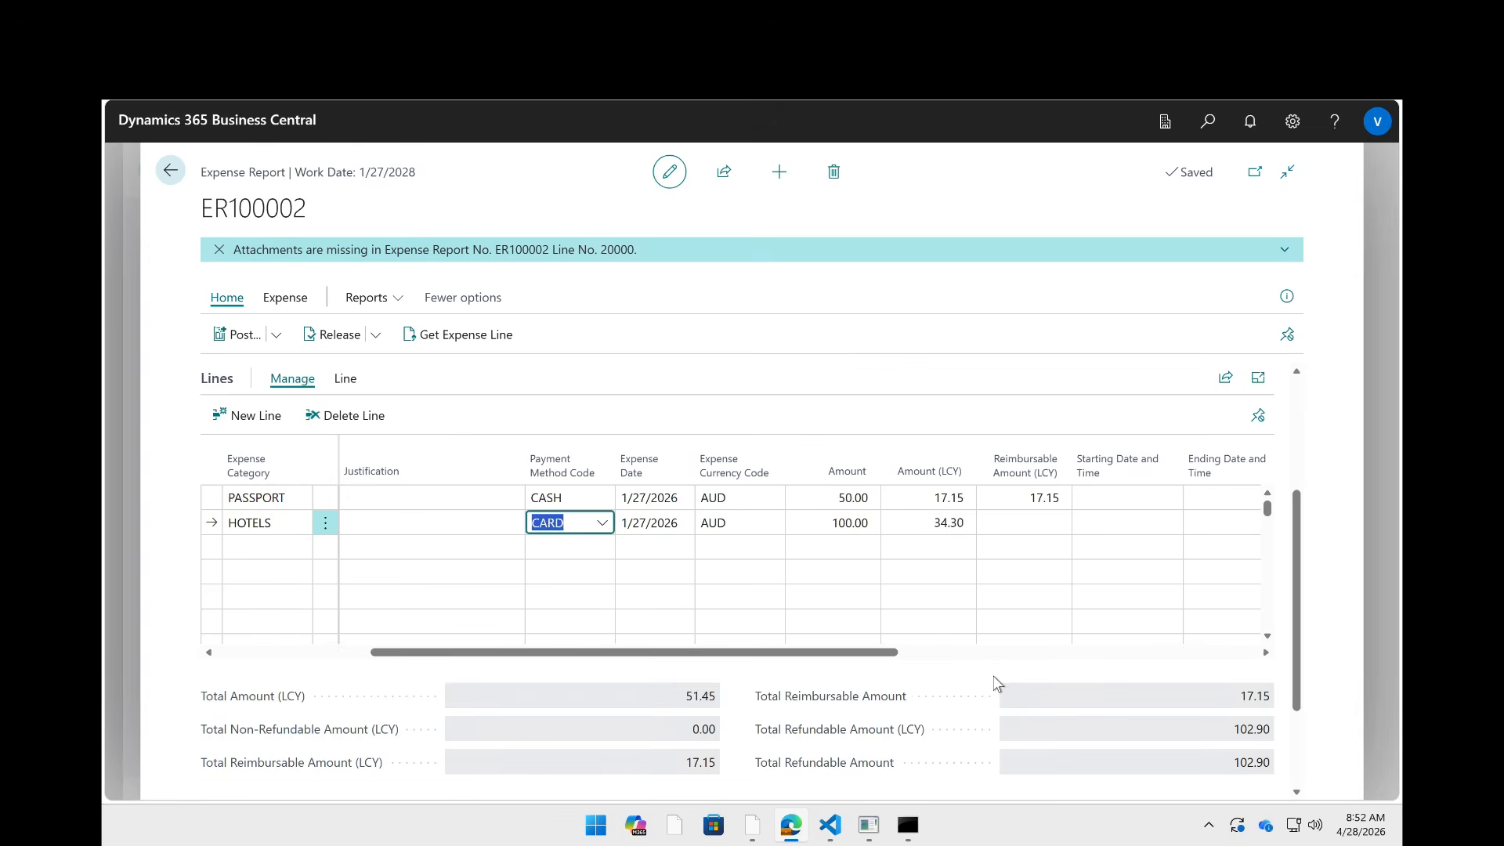
text(cash)
key(Tab)
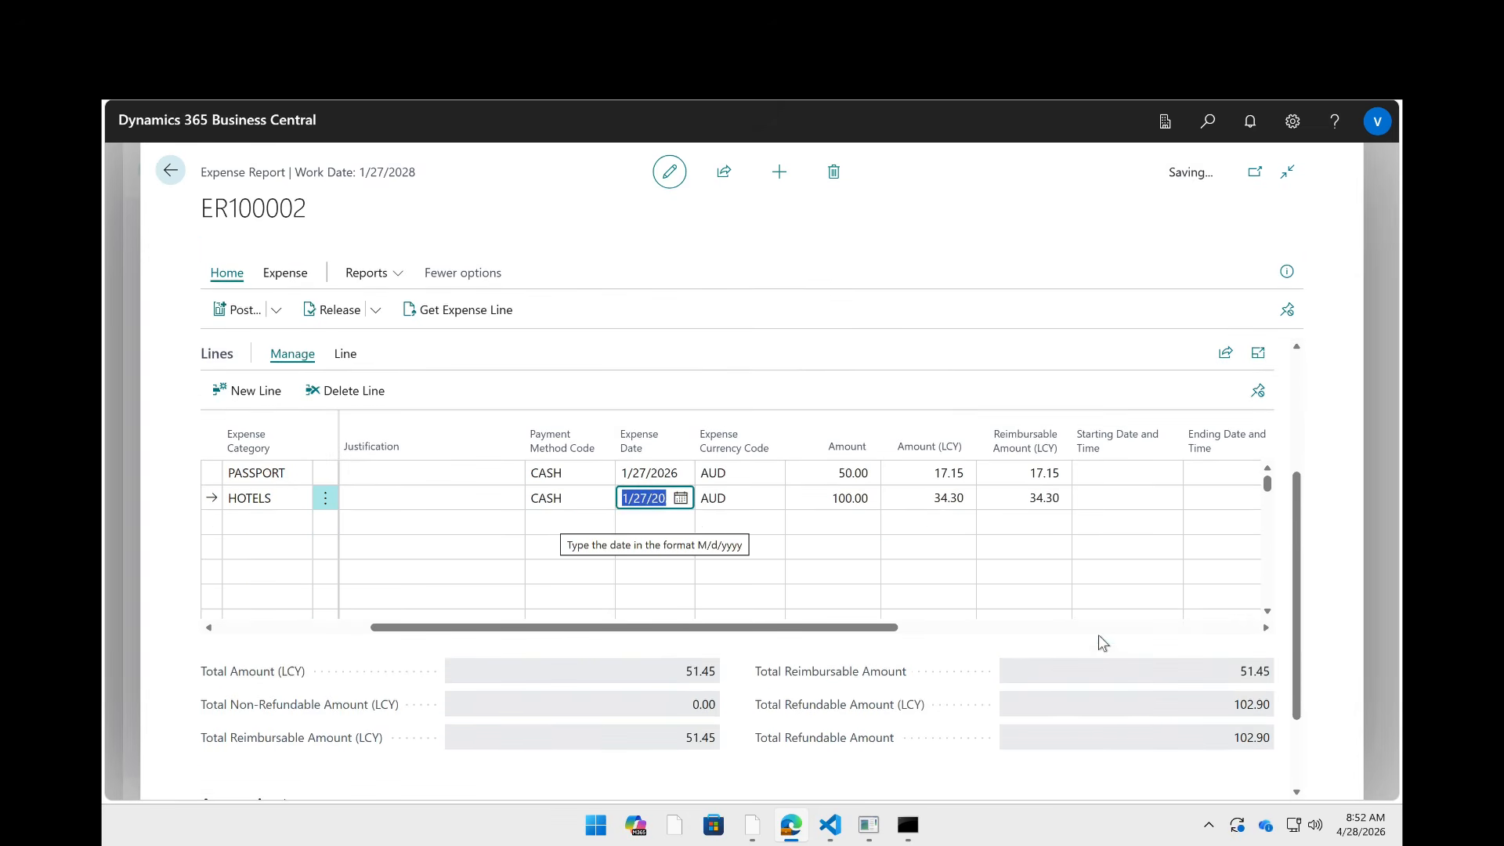
key(Tab)
key(Tab)
key(Tab)
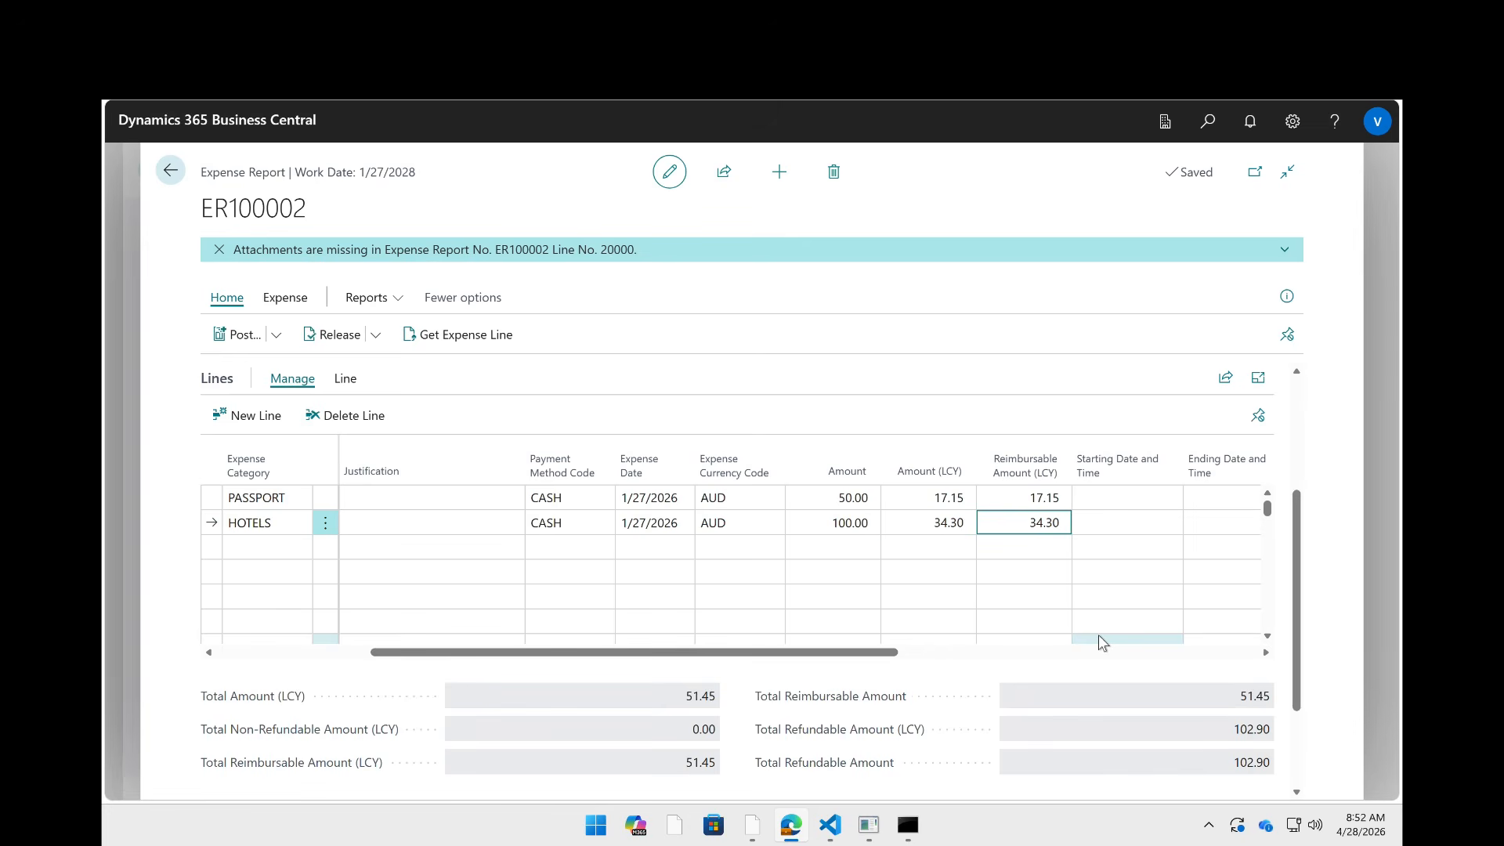
- Try an Amount of 200 on the HOTELS line to compare the totals, and set it back to 100
key(shift+Tab)
key(shift+Tab)
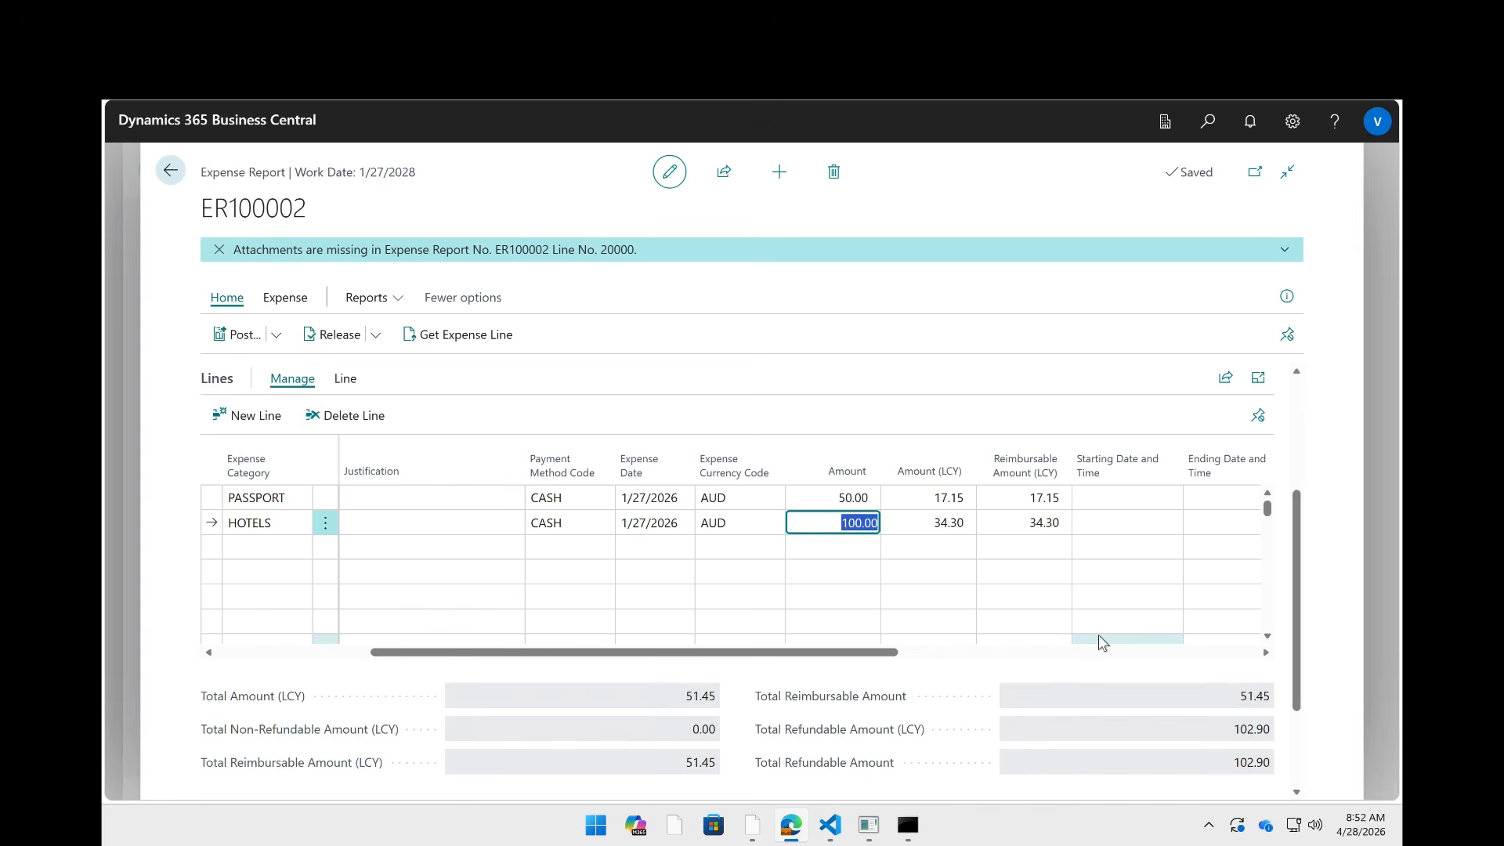
text(200)
key(Tab)
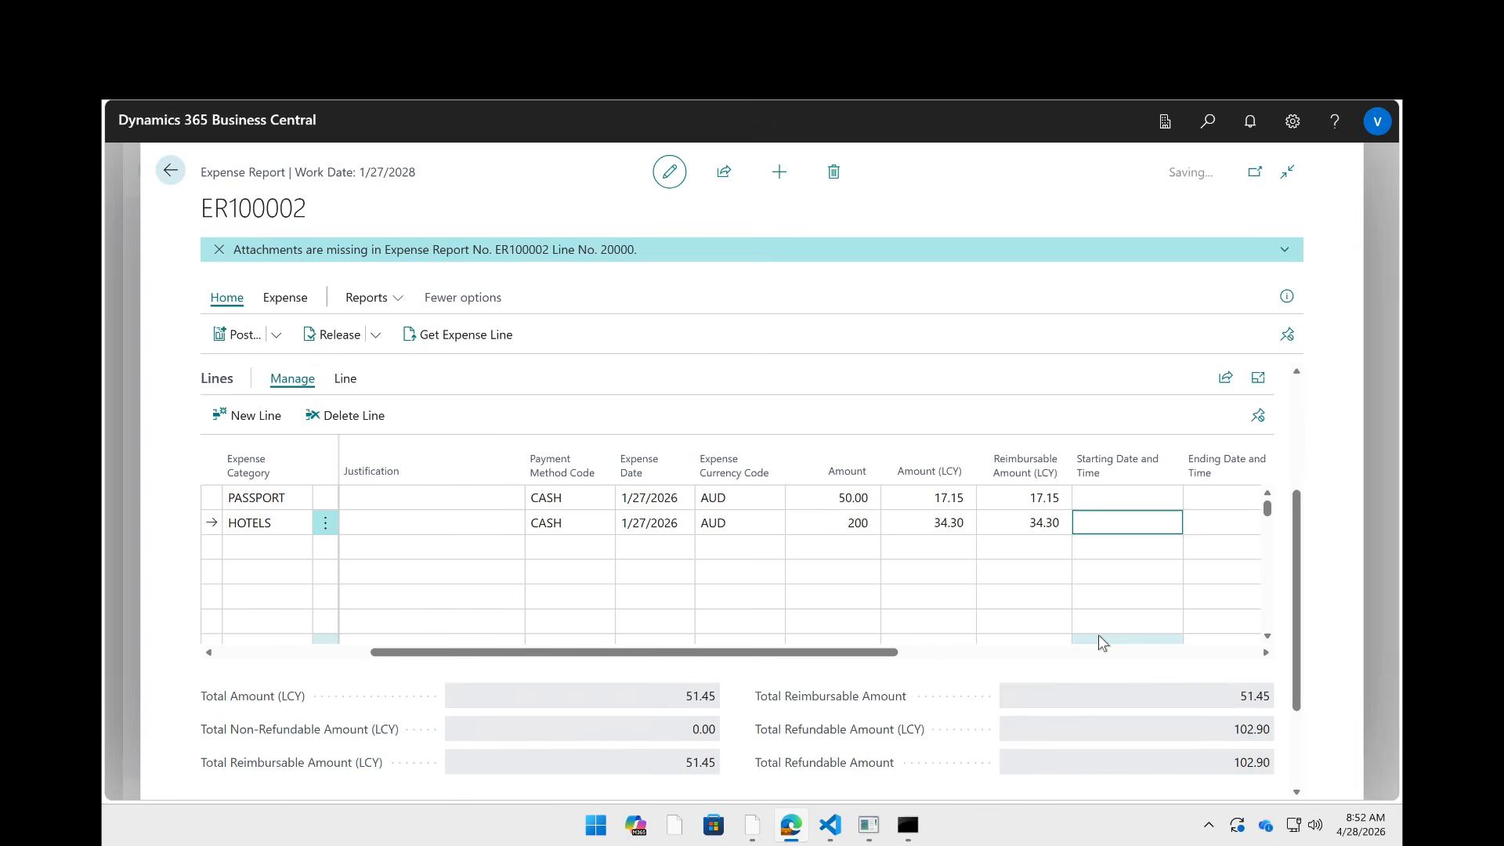
key(shift+Tab)
key(shift+Tab)
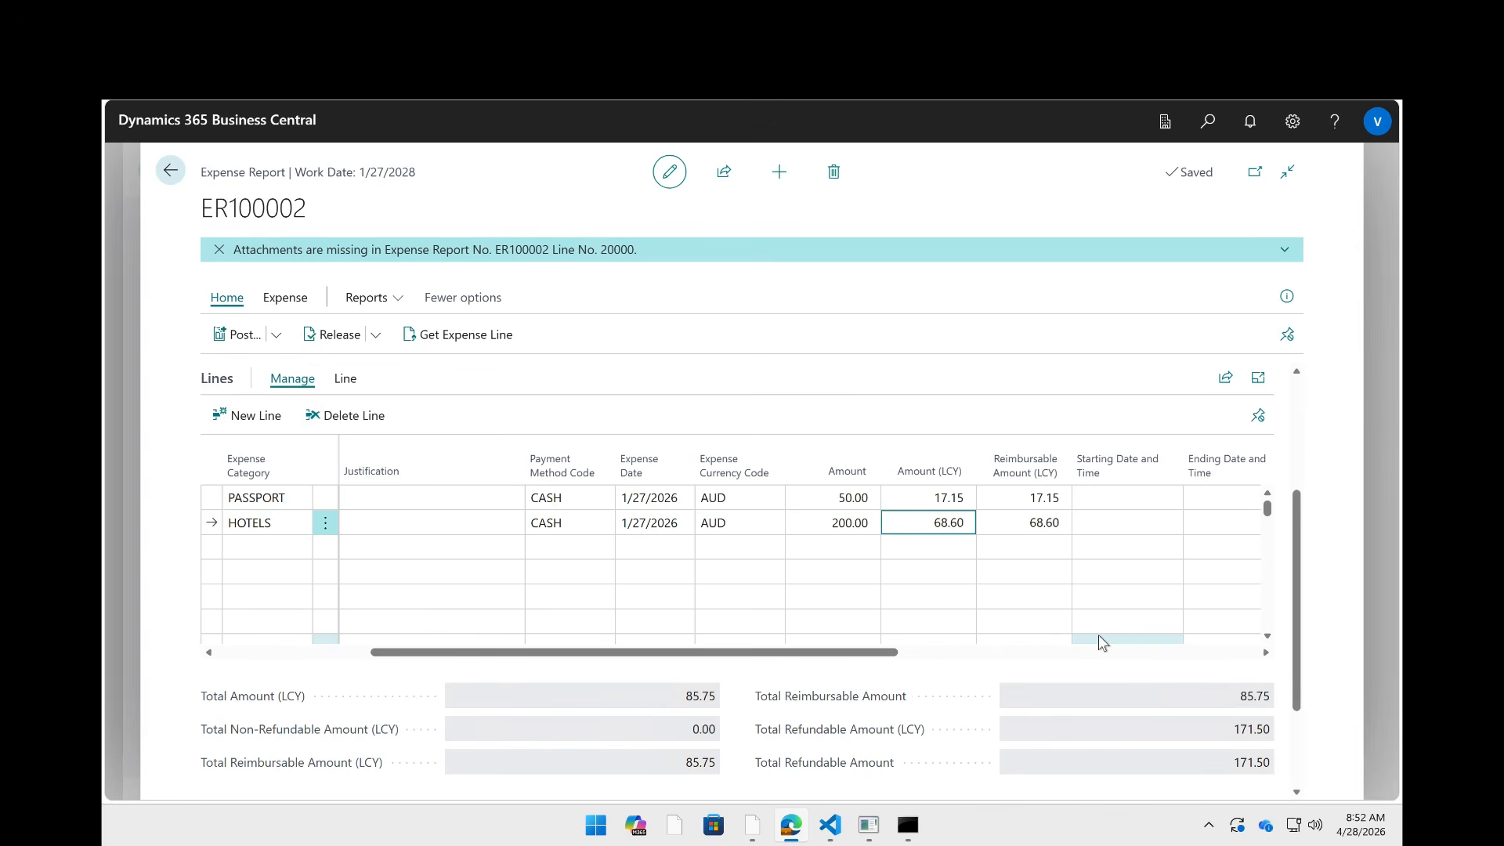
text(100)
key(Tab)
key(Tab)
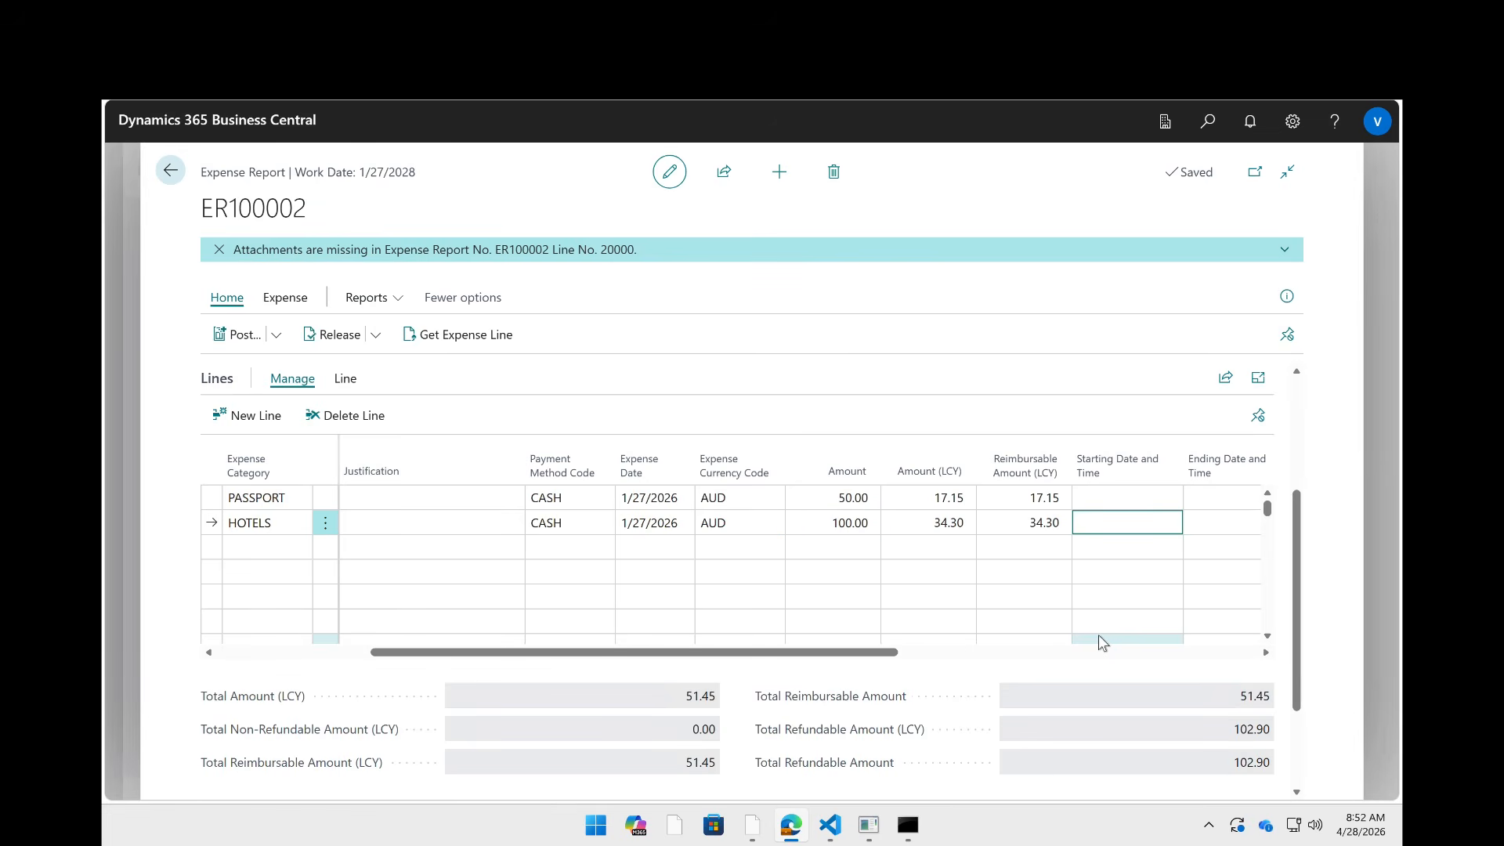
- Go back through the HOTELS line's fields to its Expense Category and examine its Rule Violation setting
key(shift+Tab)
key(shift+Tab)
key(shift+Tab)
key(shift+Tab)
key(shift+Tab)
key(shift+Tab)
key(shift+Tab)
key(shift+Tab)
key(shift+Tab)
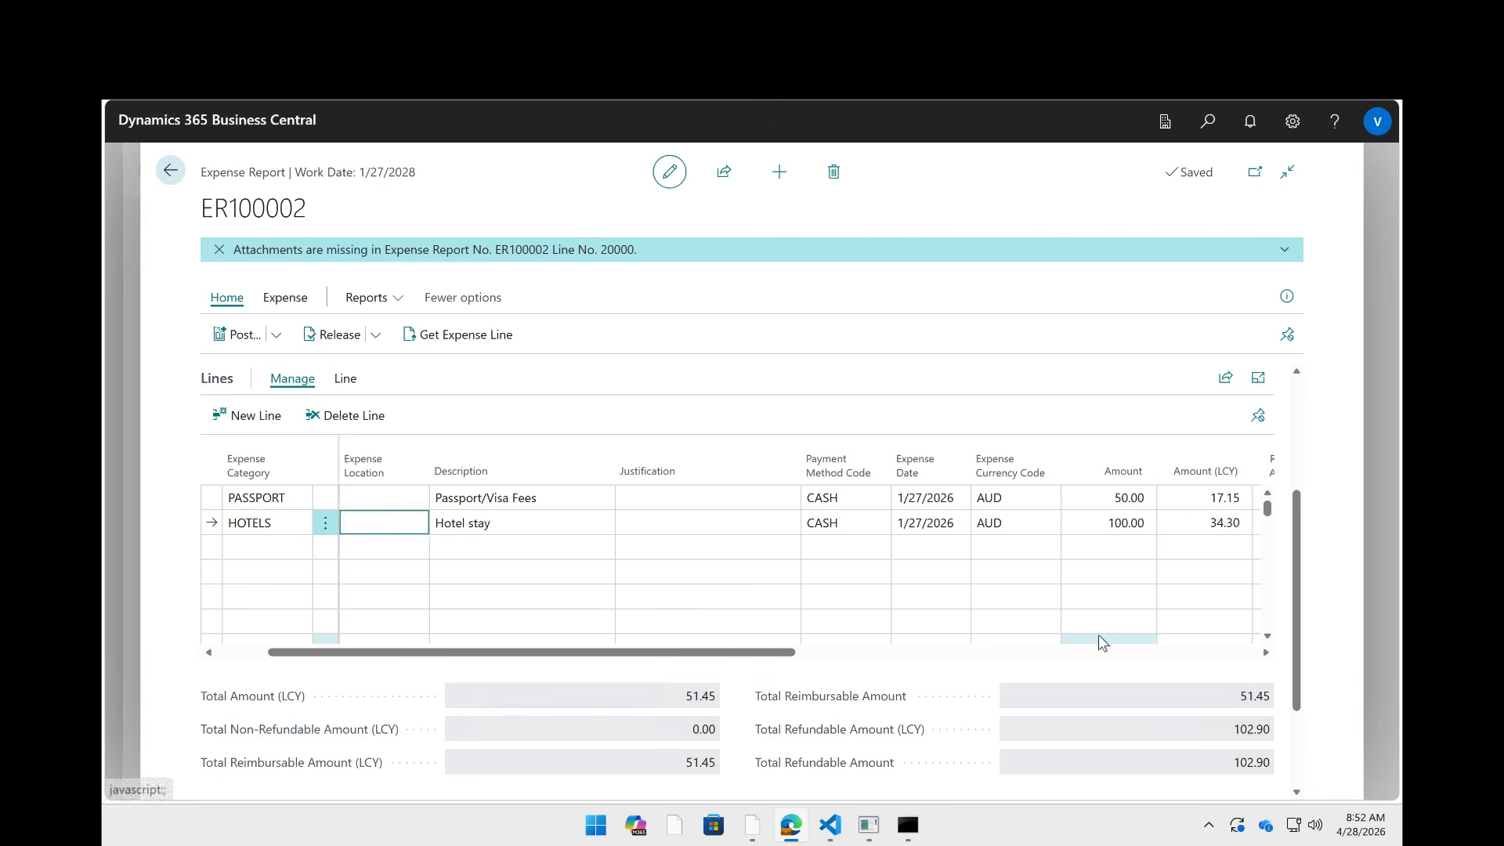
key(shift+Tab)
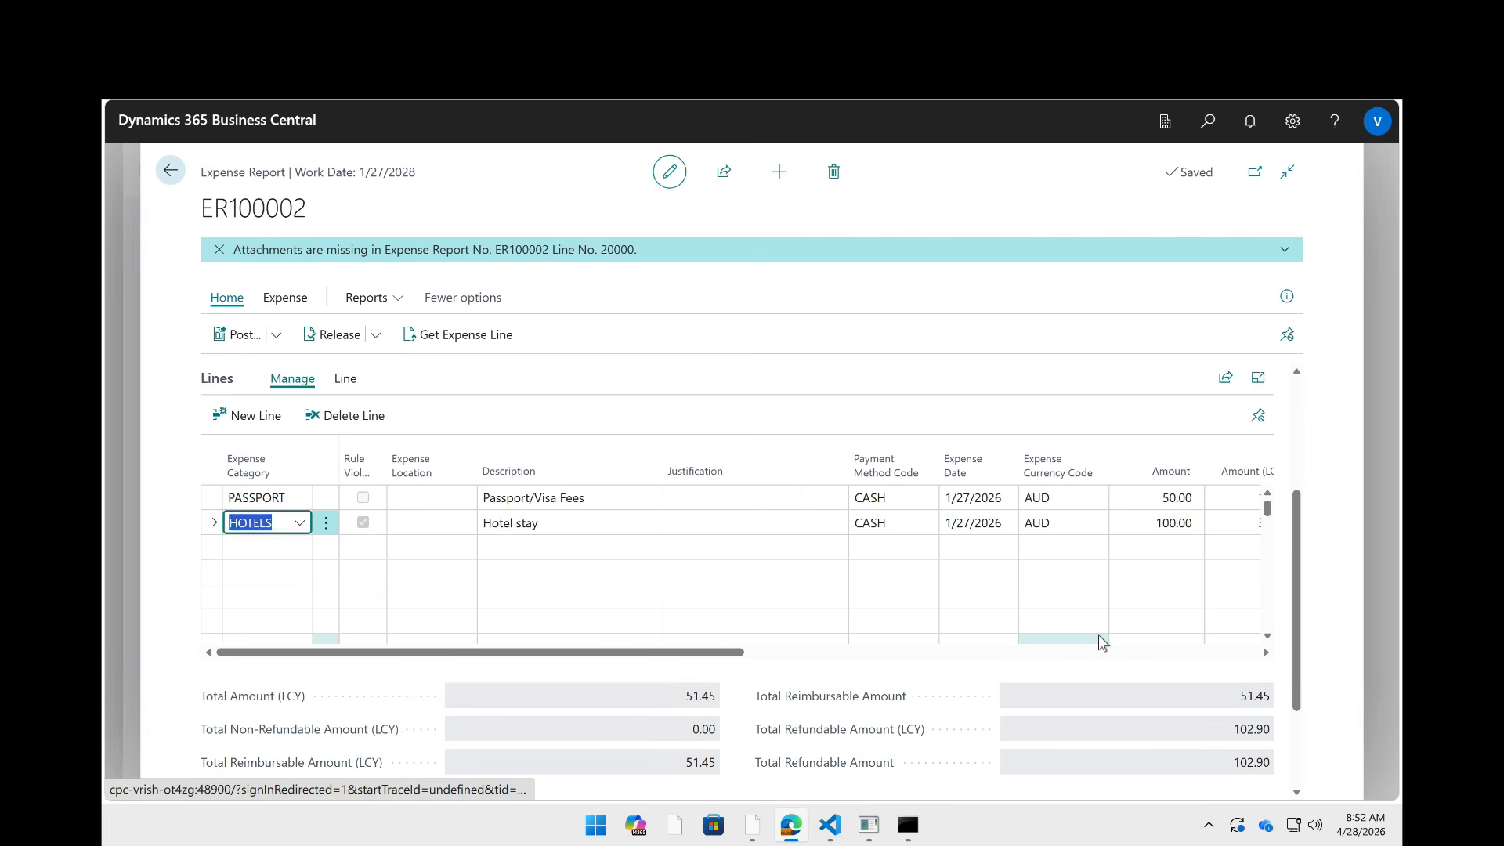
- Show the expense report's details pane and examine the HOTELS line's Rule Violations and its amounts
key(Tab)
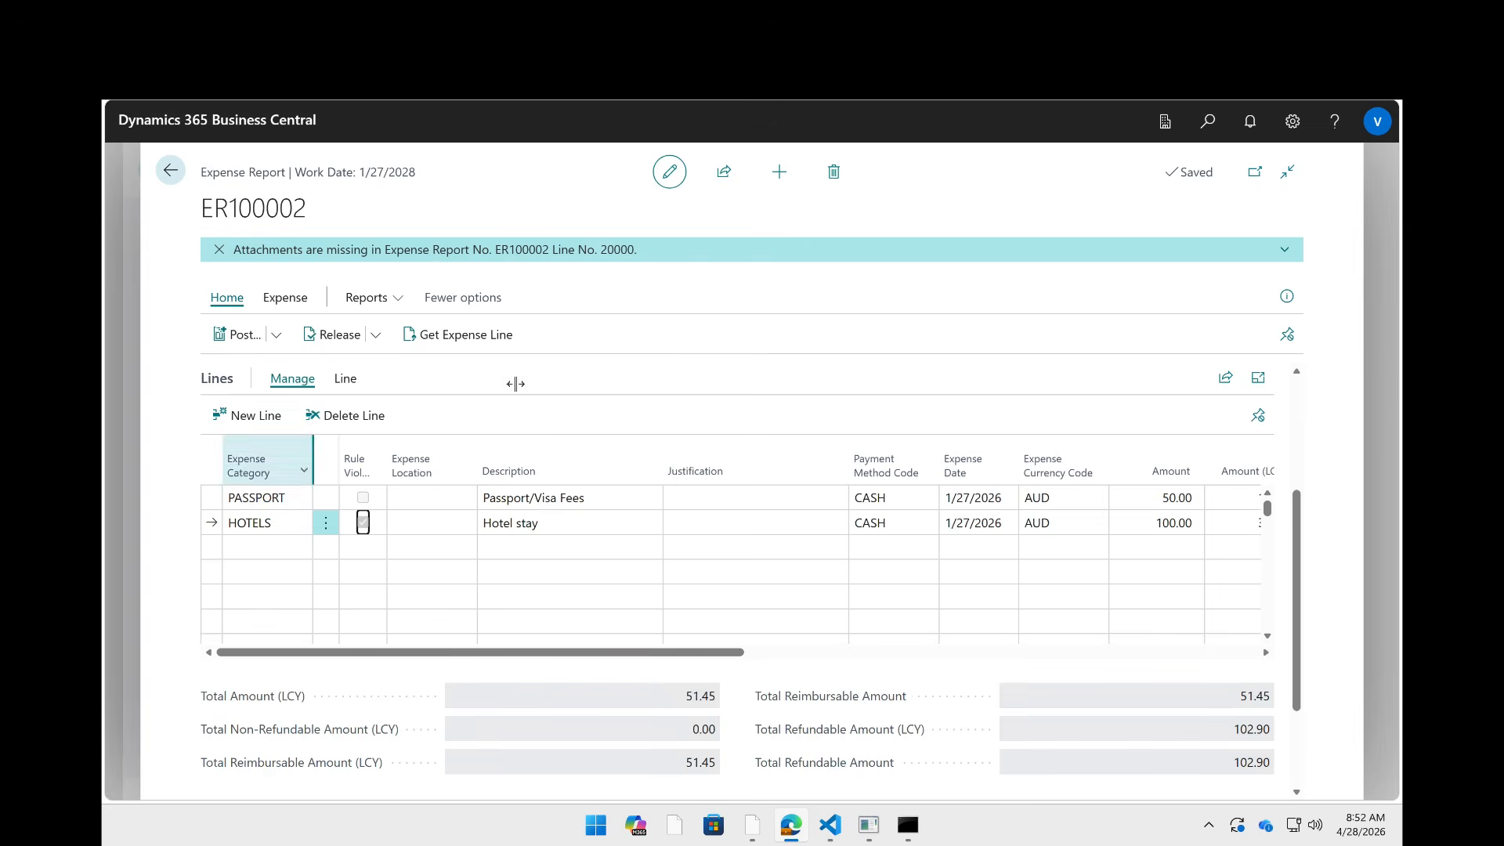
click(1286, 296)
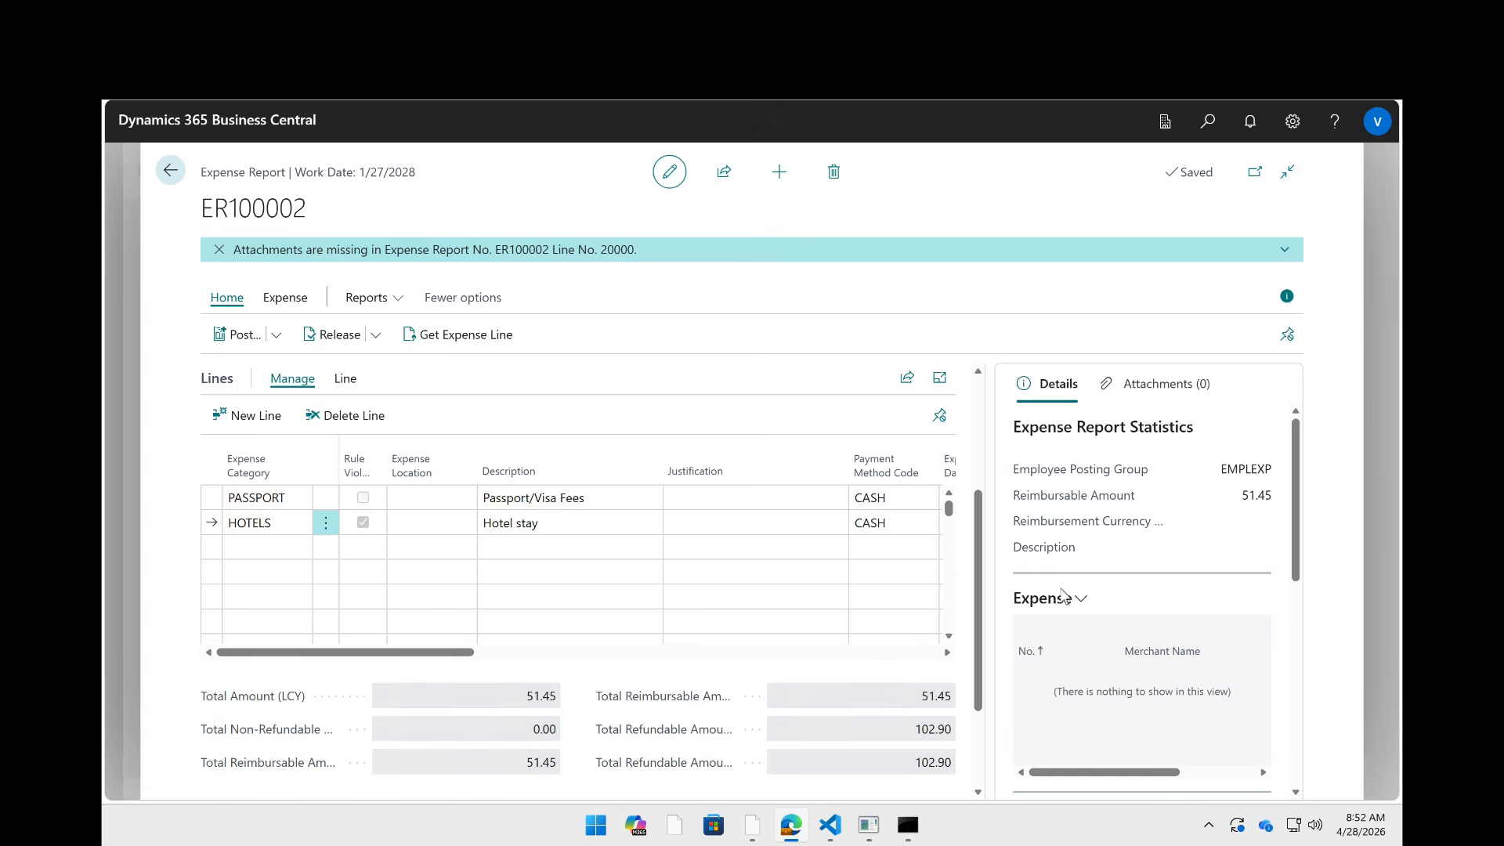
scroll(1107, 595, down, 6)
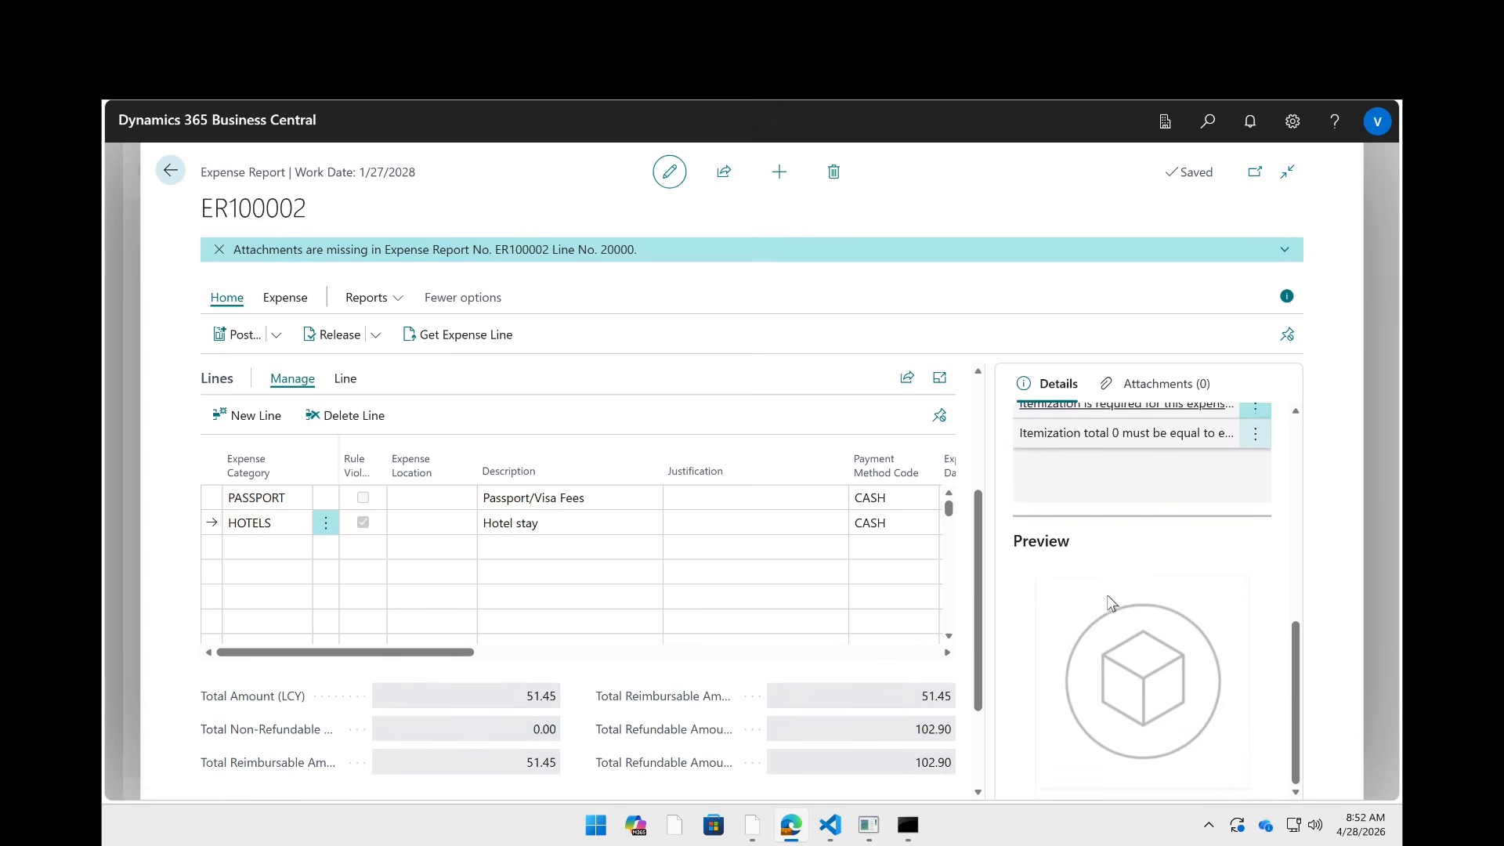
scroll(1119, 600, up, 1)
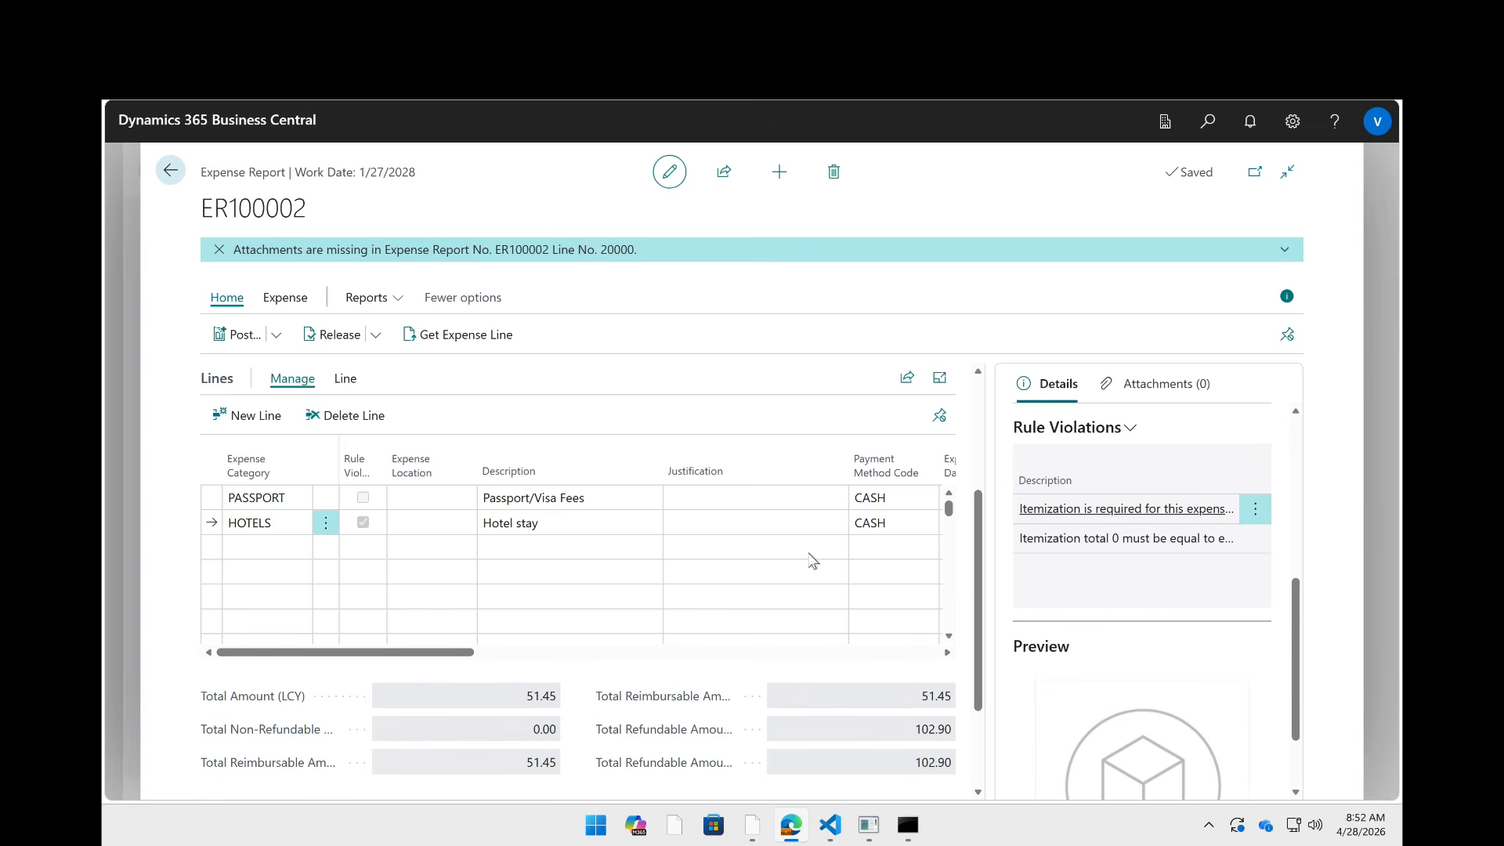
click(784, 518)
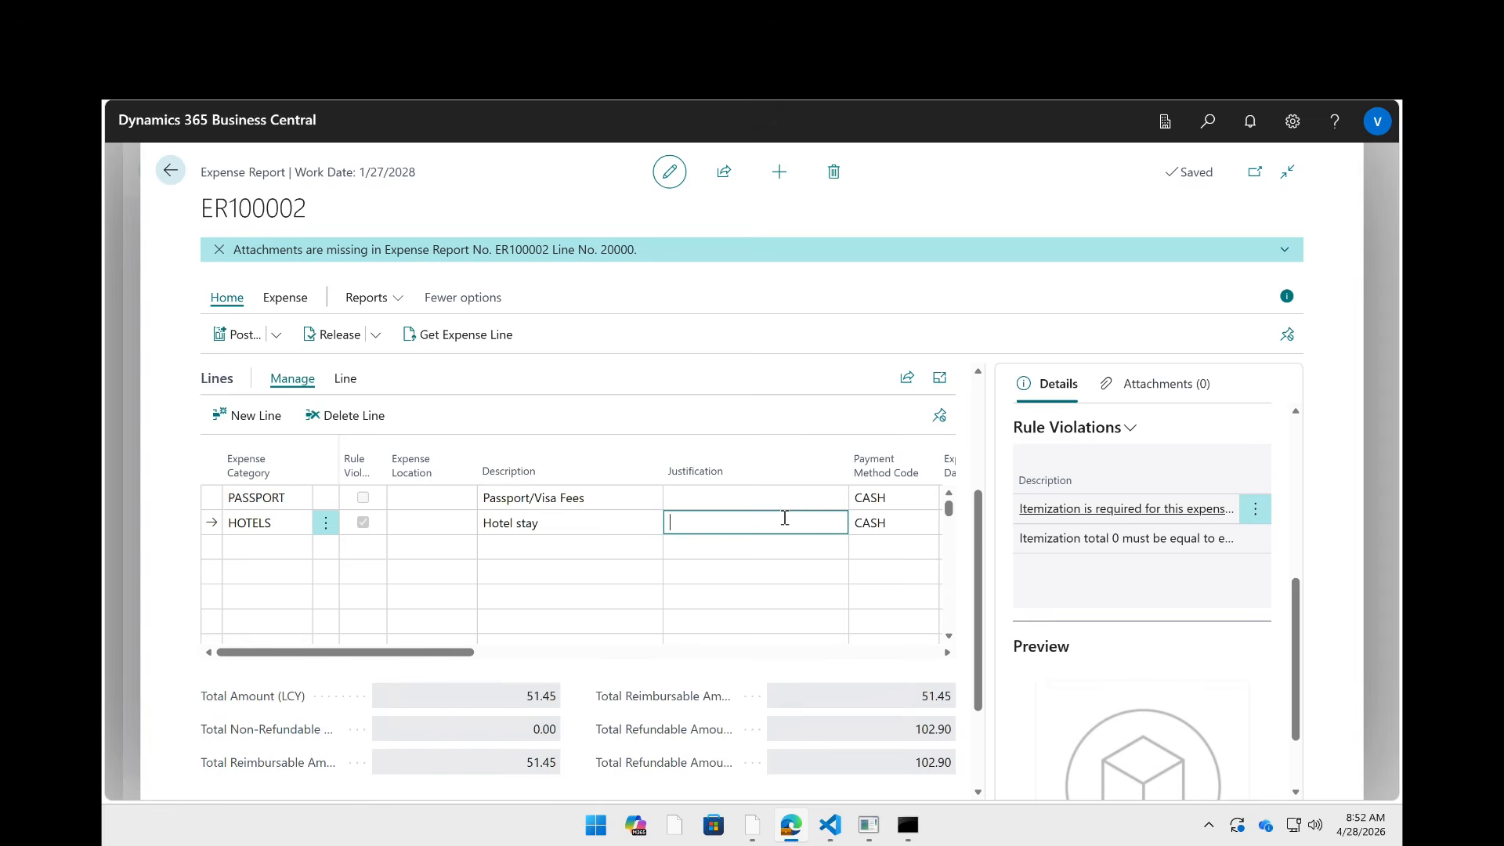
scroll(784, 518, right, 10)
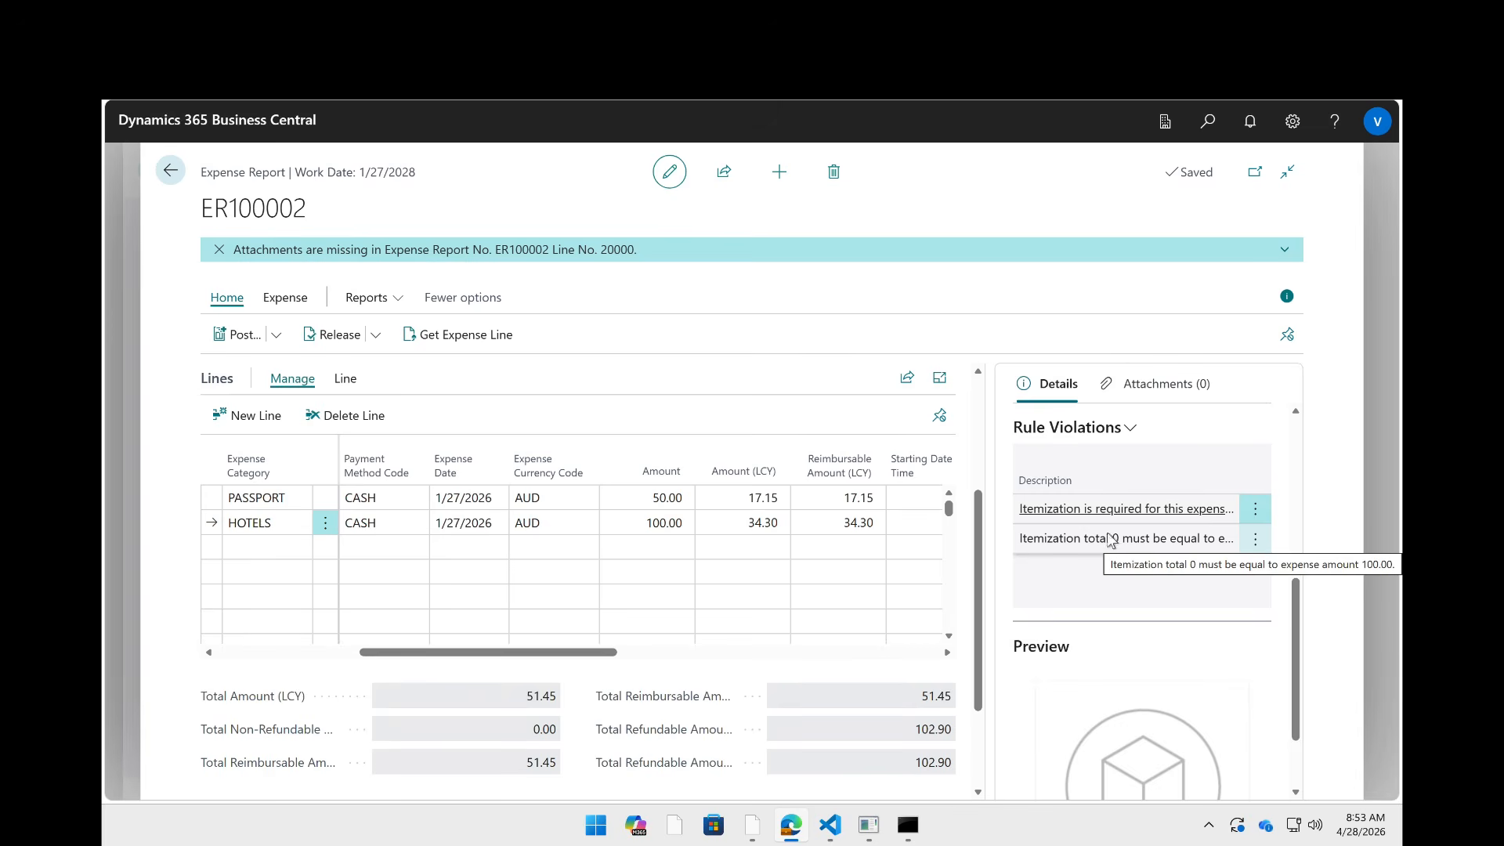
- Itemize the HOTELS line with subcategory BREAKFAST, Start Date 4/28/2026 and a Daily Rate of 100
click(345, 381)
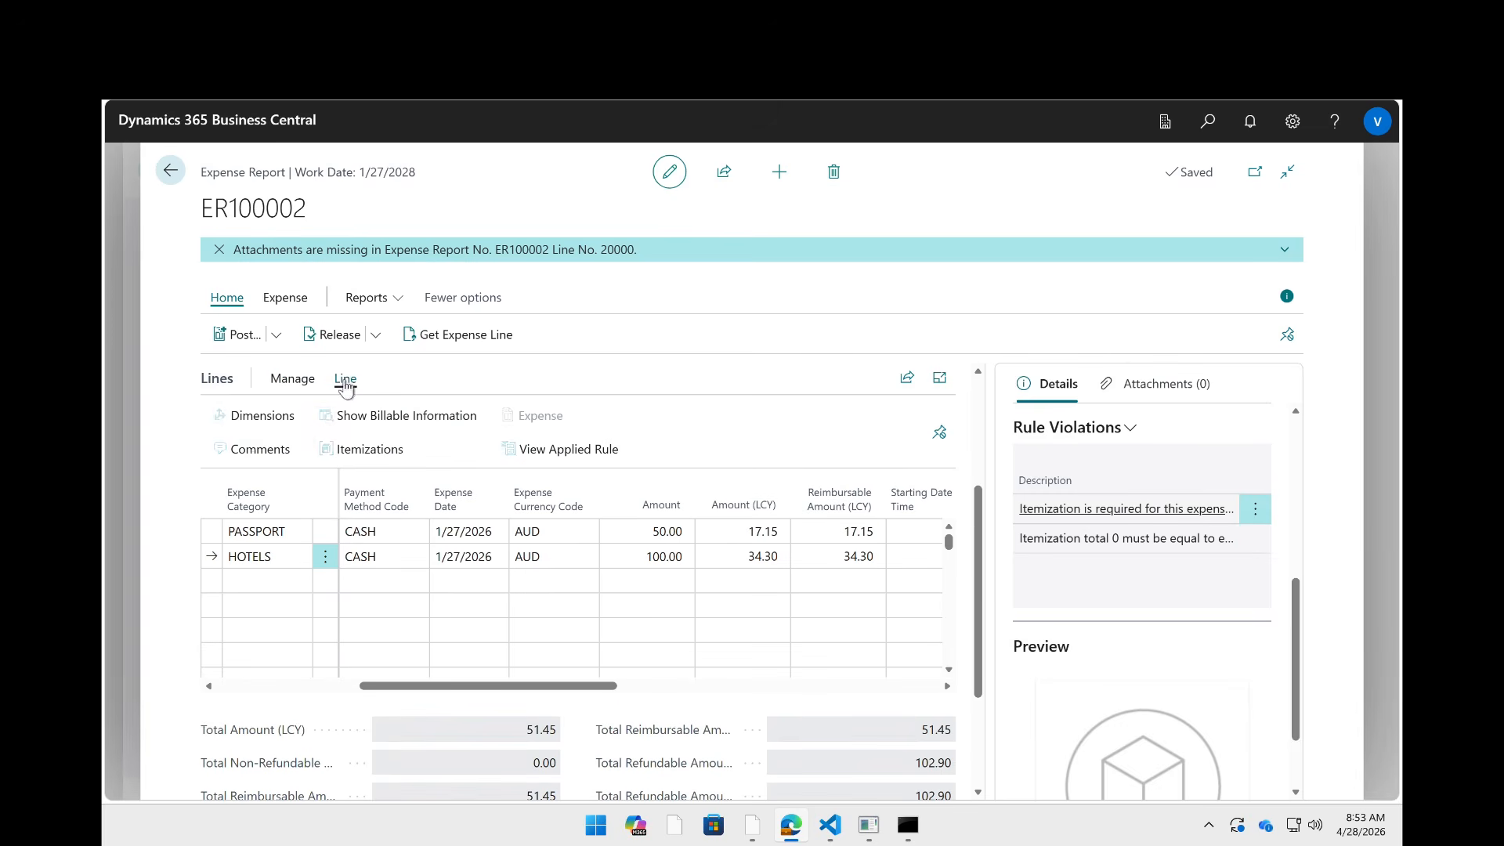
click(396, 459)
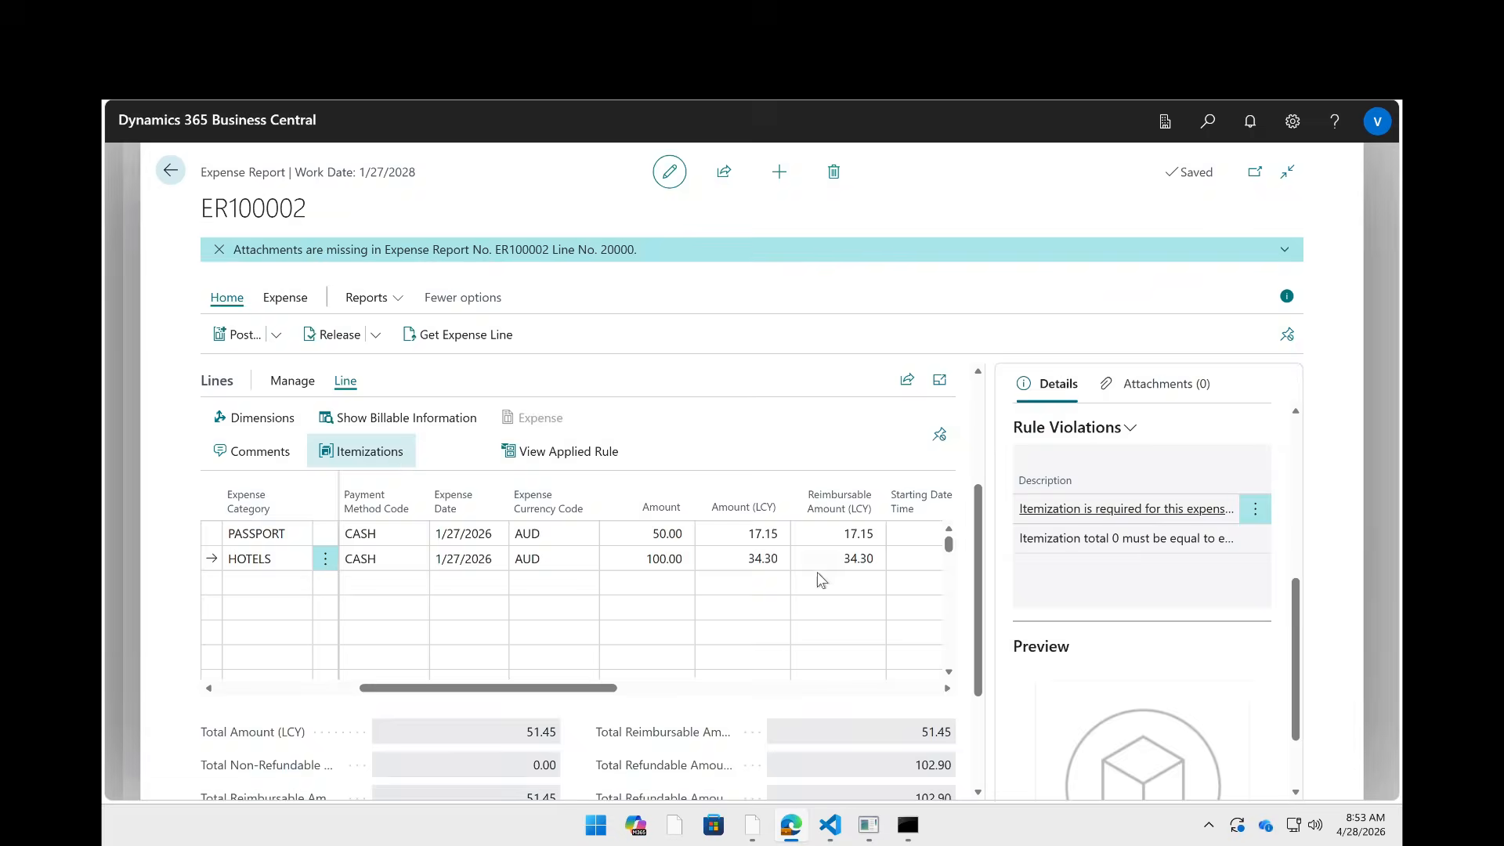
click(465, 340)
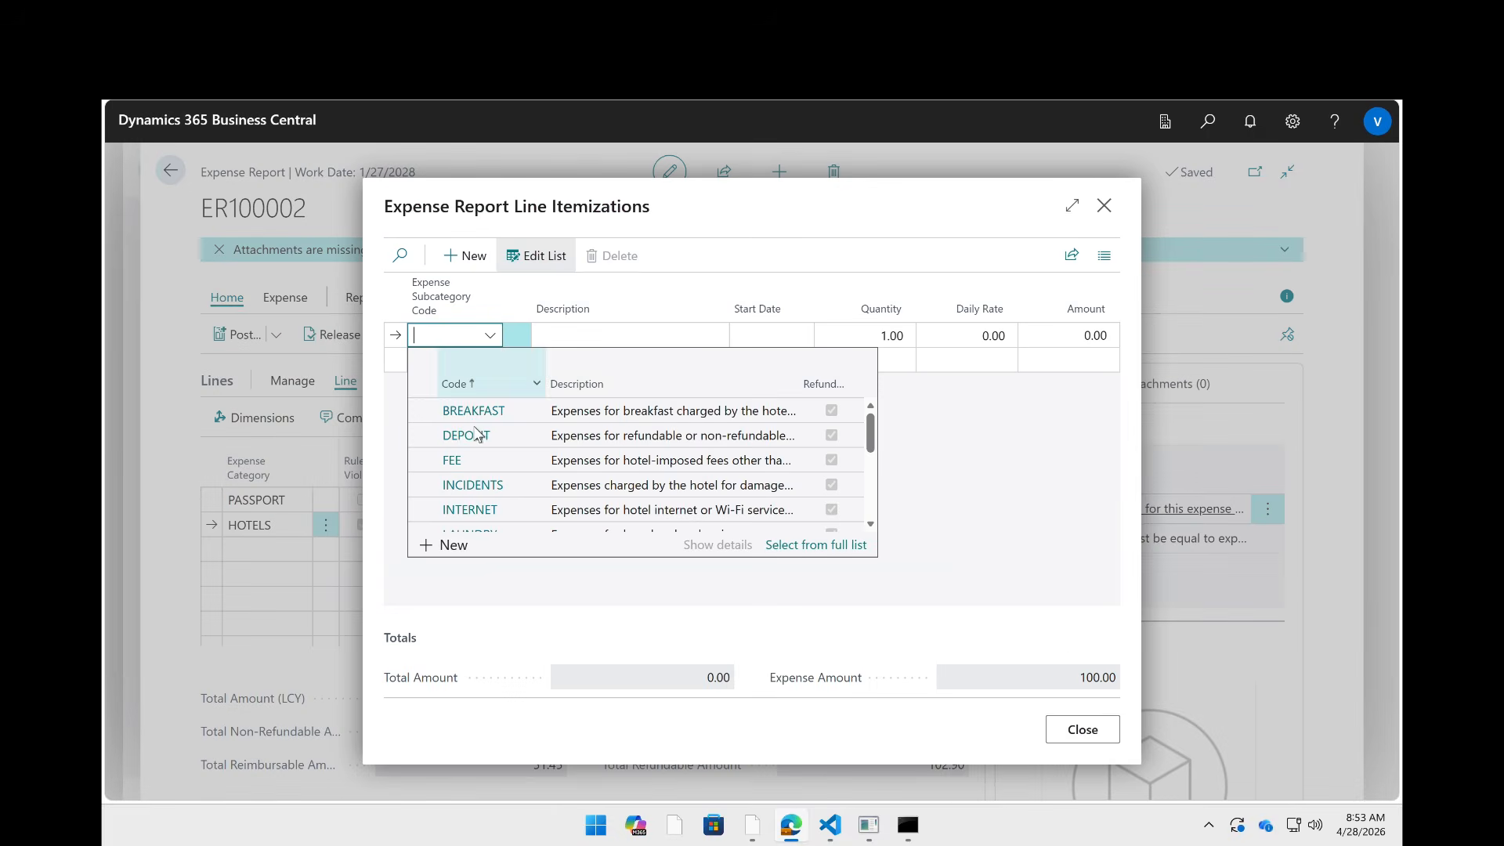
click(464, 404)
click(784, 336)
text(t)
key(Tab)
key(Tab)
text(100)
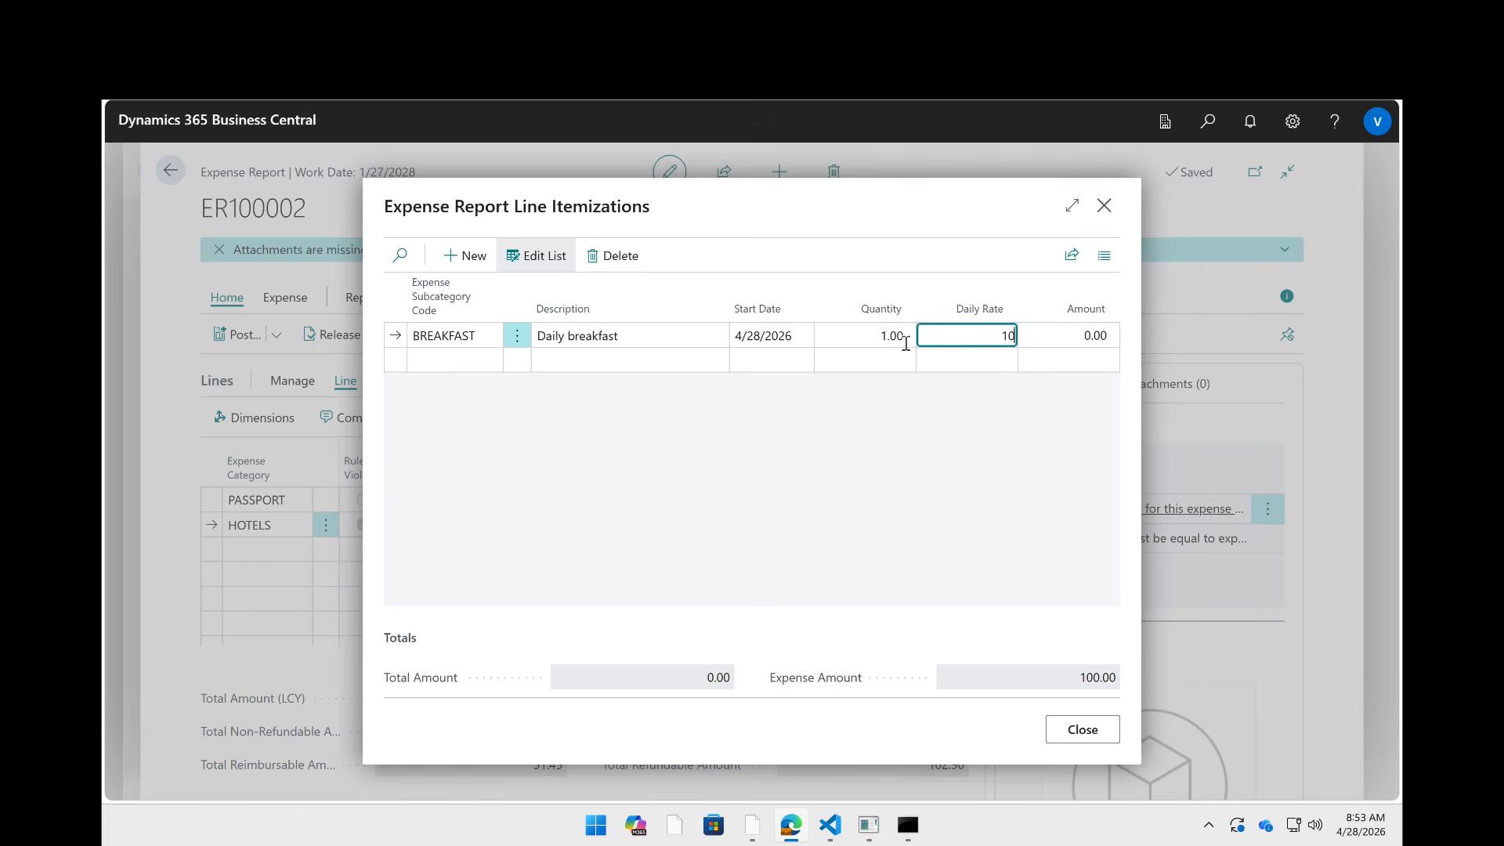
key(Return)
key(Up)
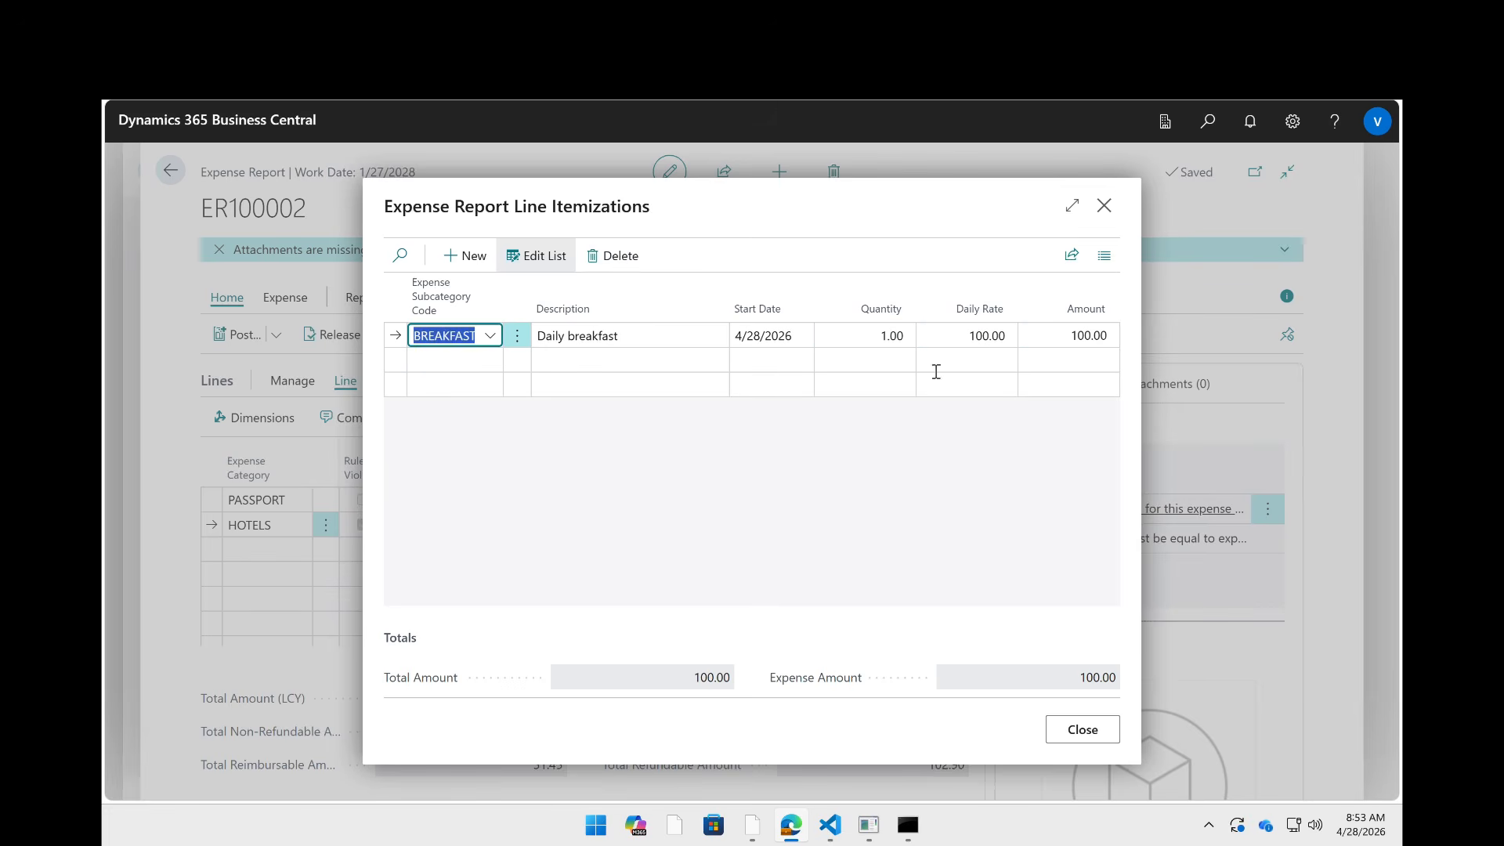
click(1073, 730)
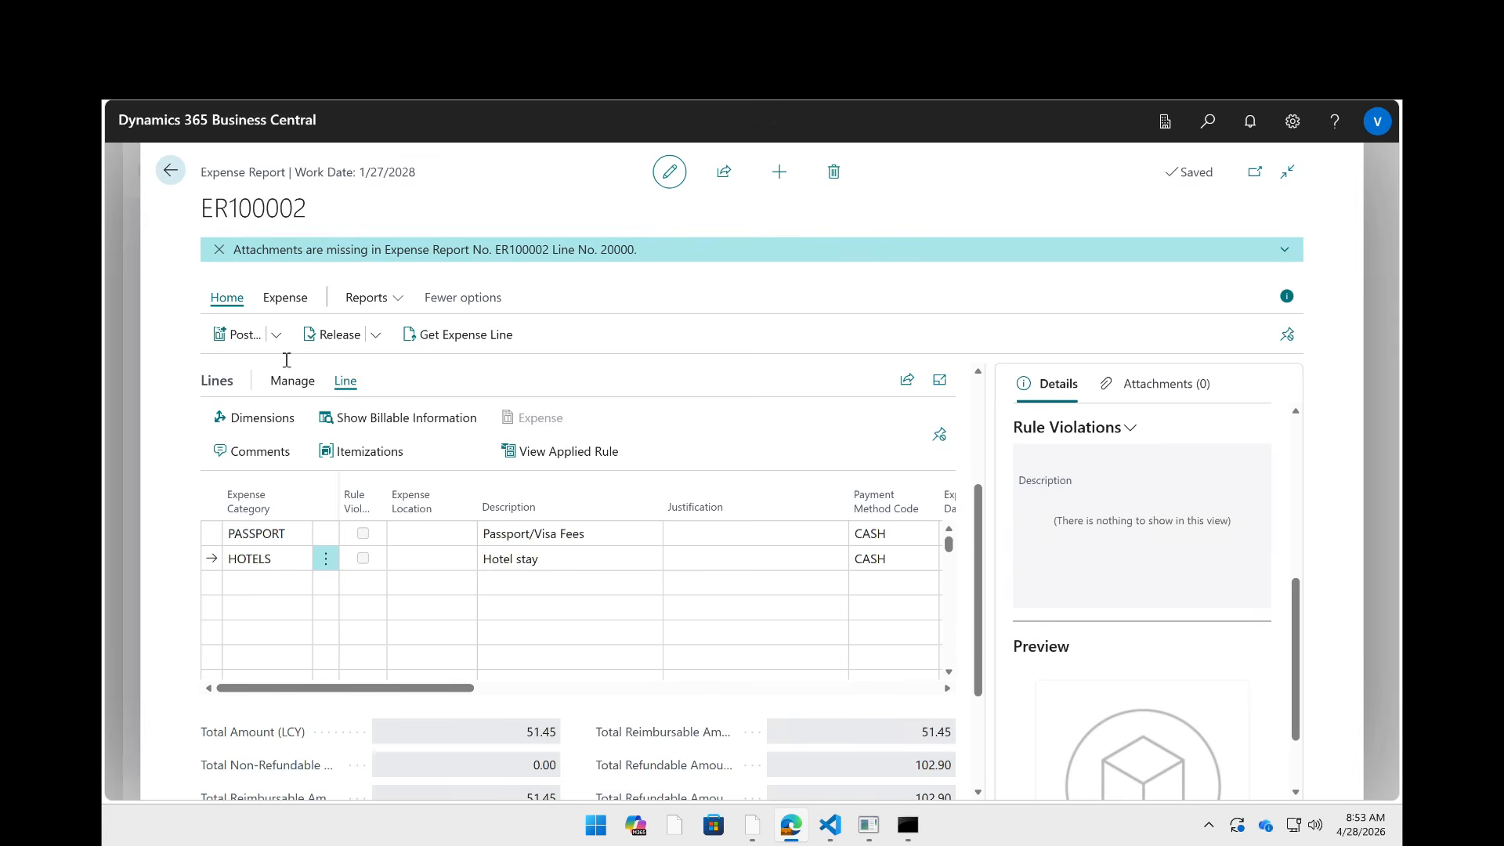
- Preview the expense report's posting and examine the local and source currency amounts of its G/L entries
click(278, 336)
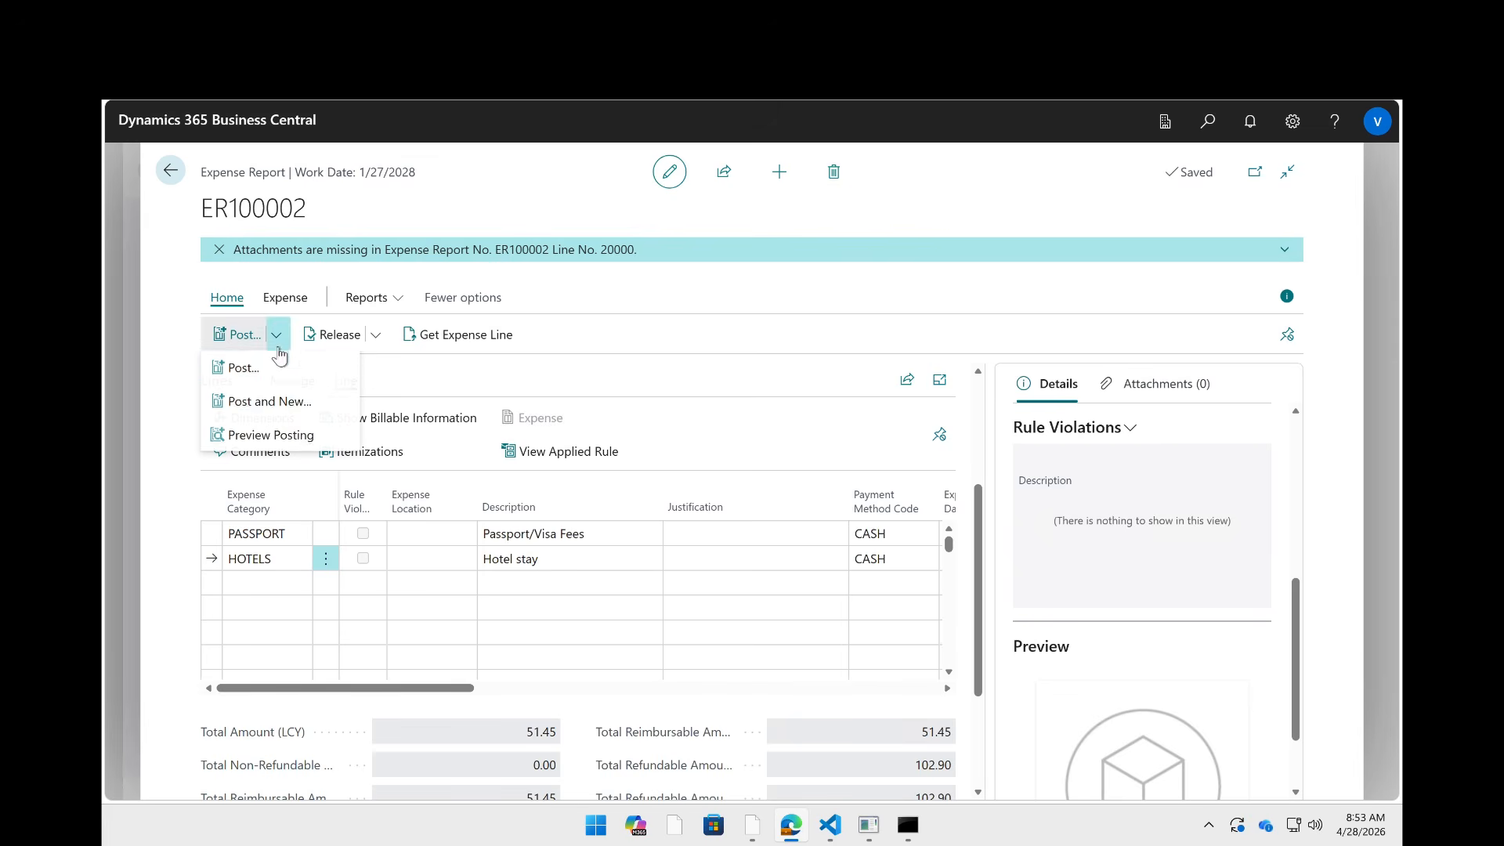
click(274, 433)
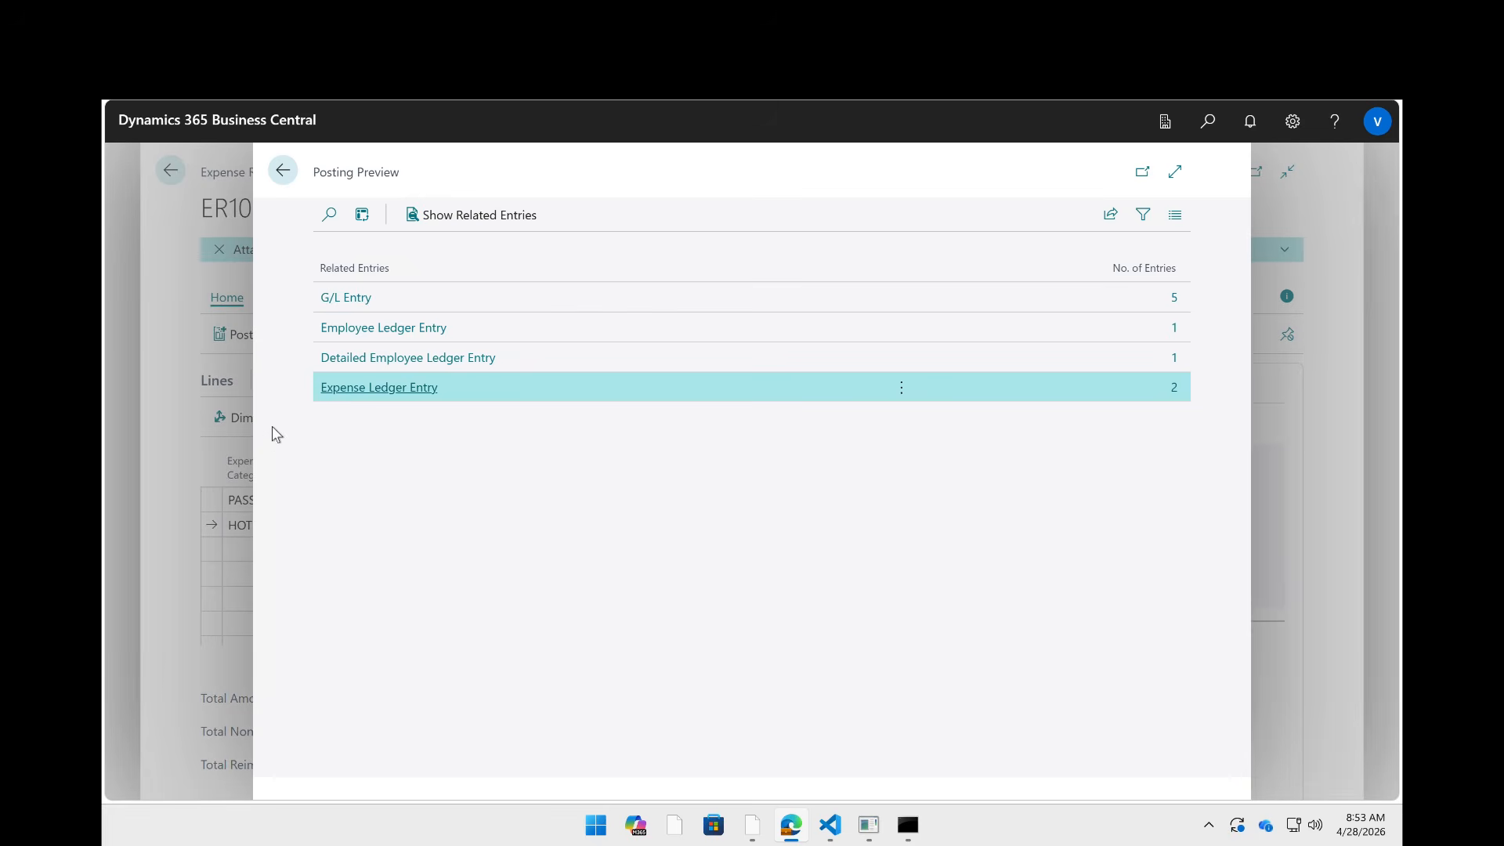
click(1175, 301)
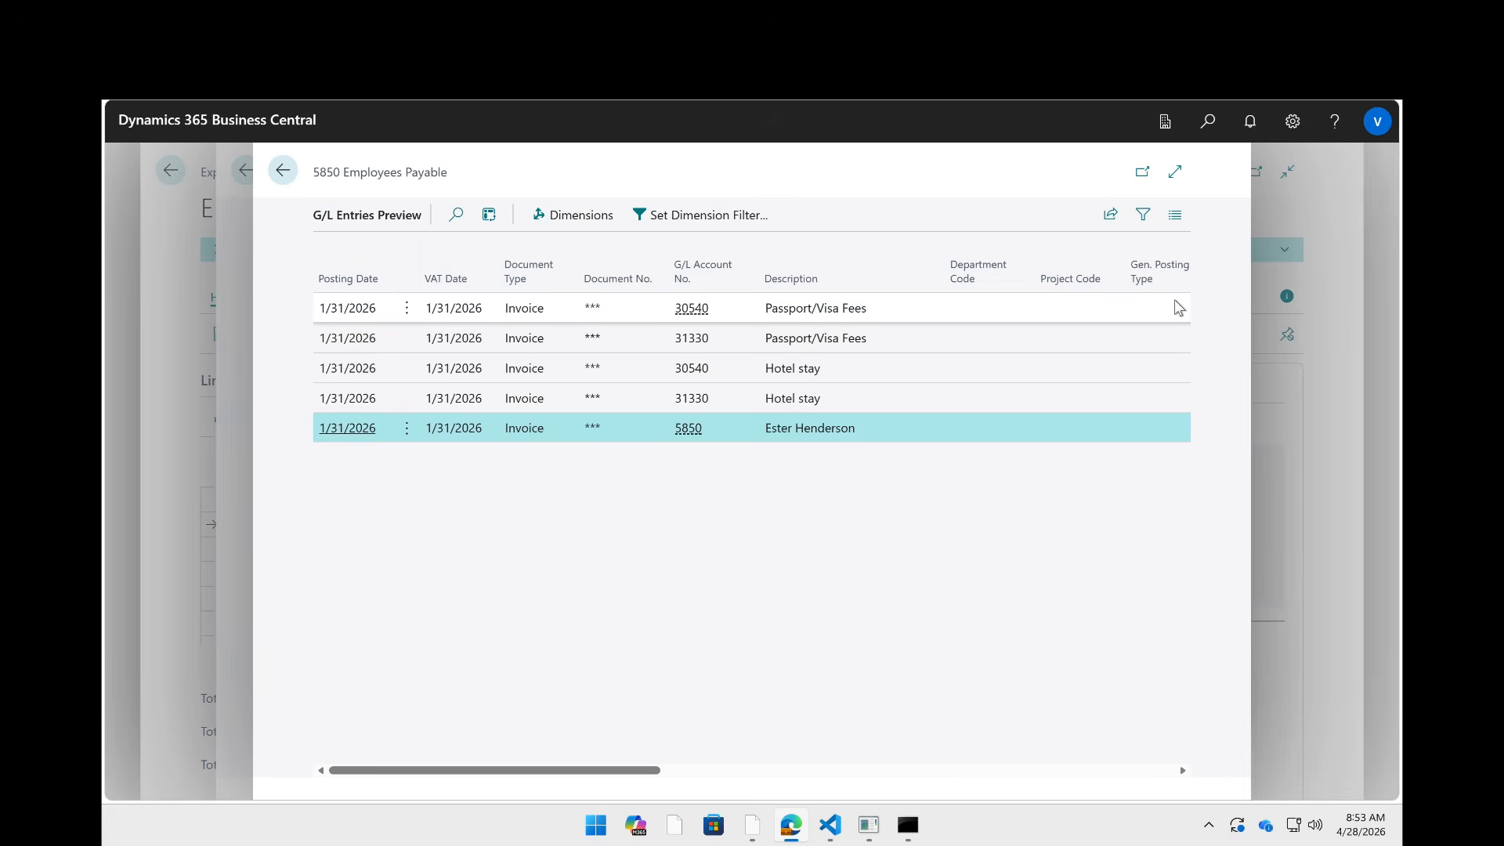
click(1174, 172)
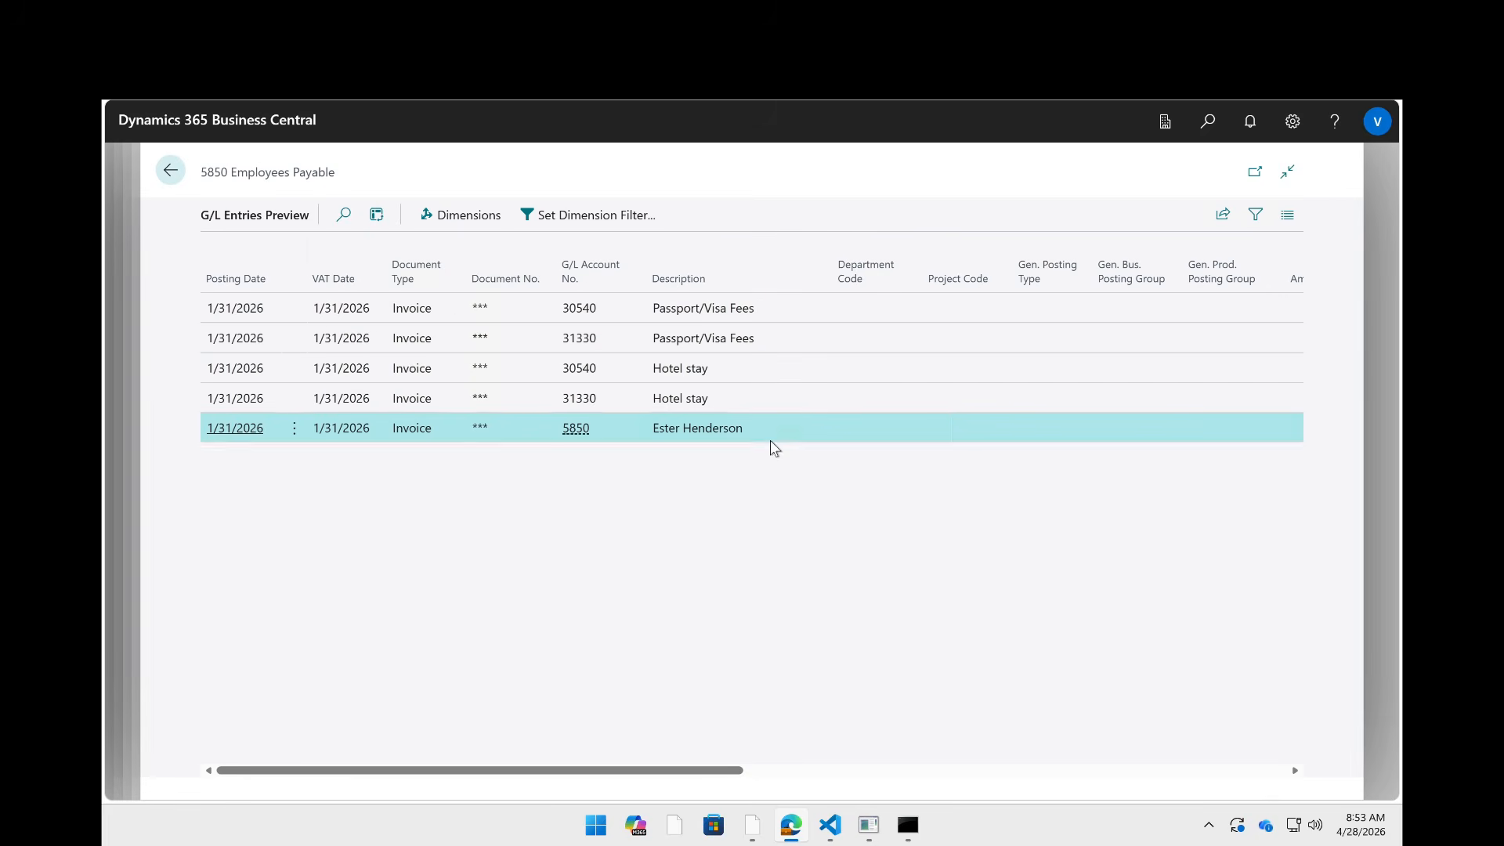
scroll(934, 419, right, 1)
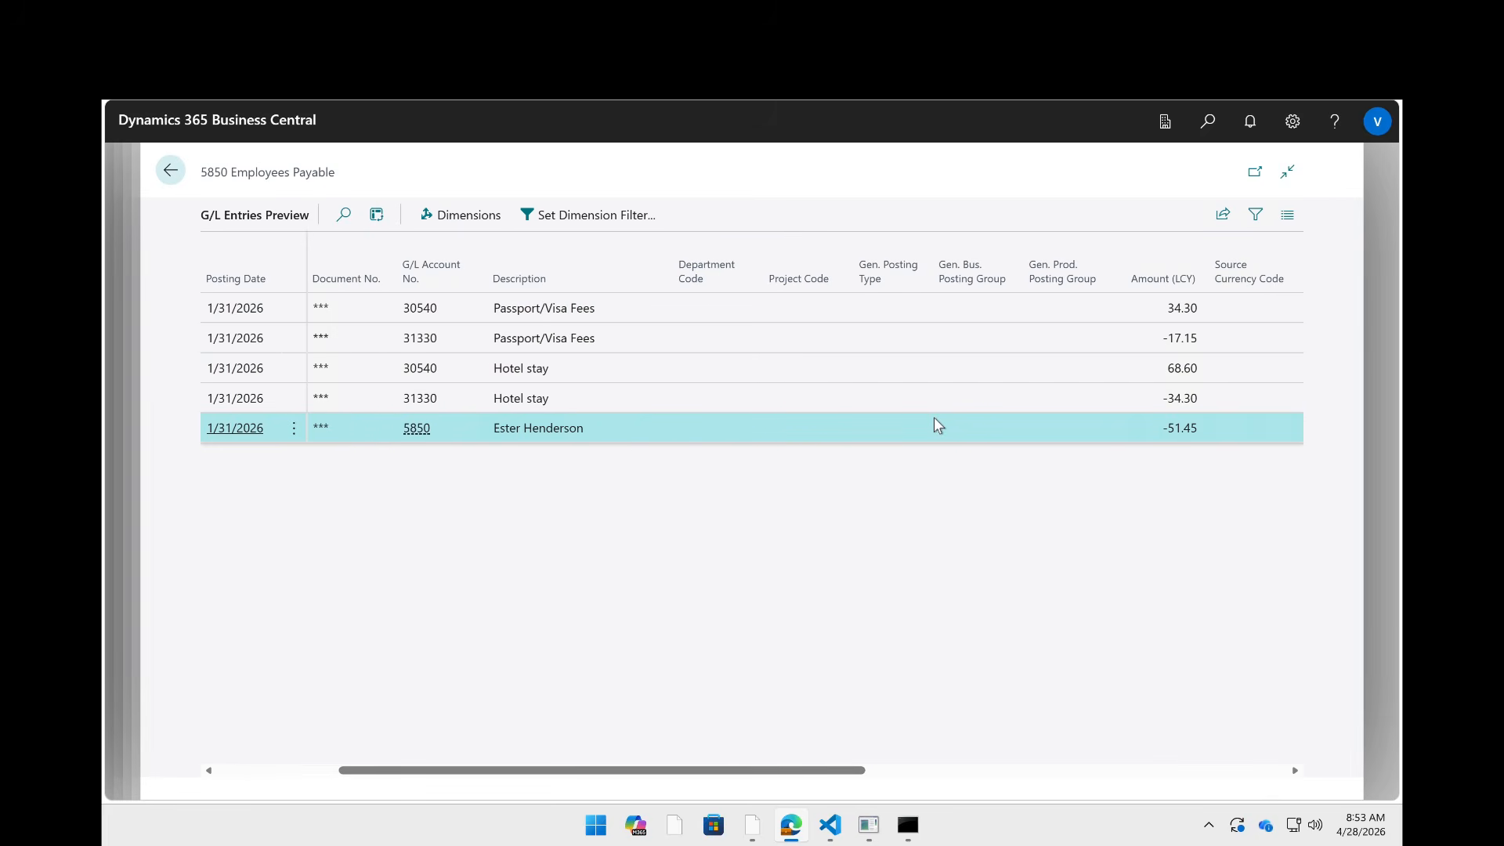
scroll(1111, 342, right, 3)
scroll(1114, 345, right, 2)
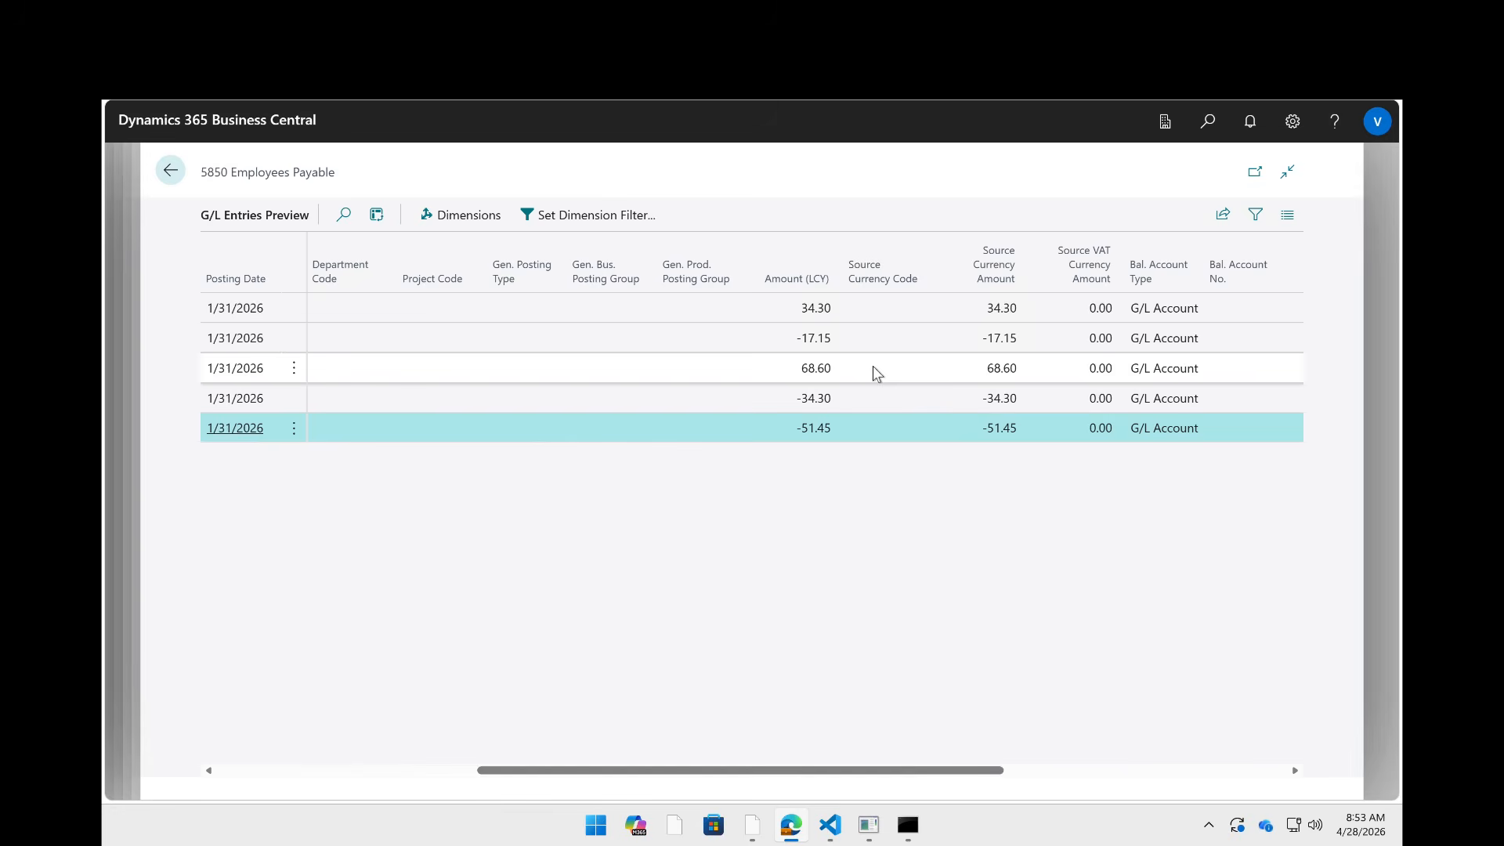
scroll(873, 367, left, 10)
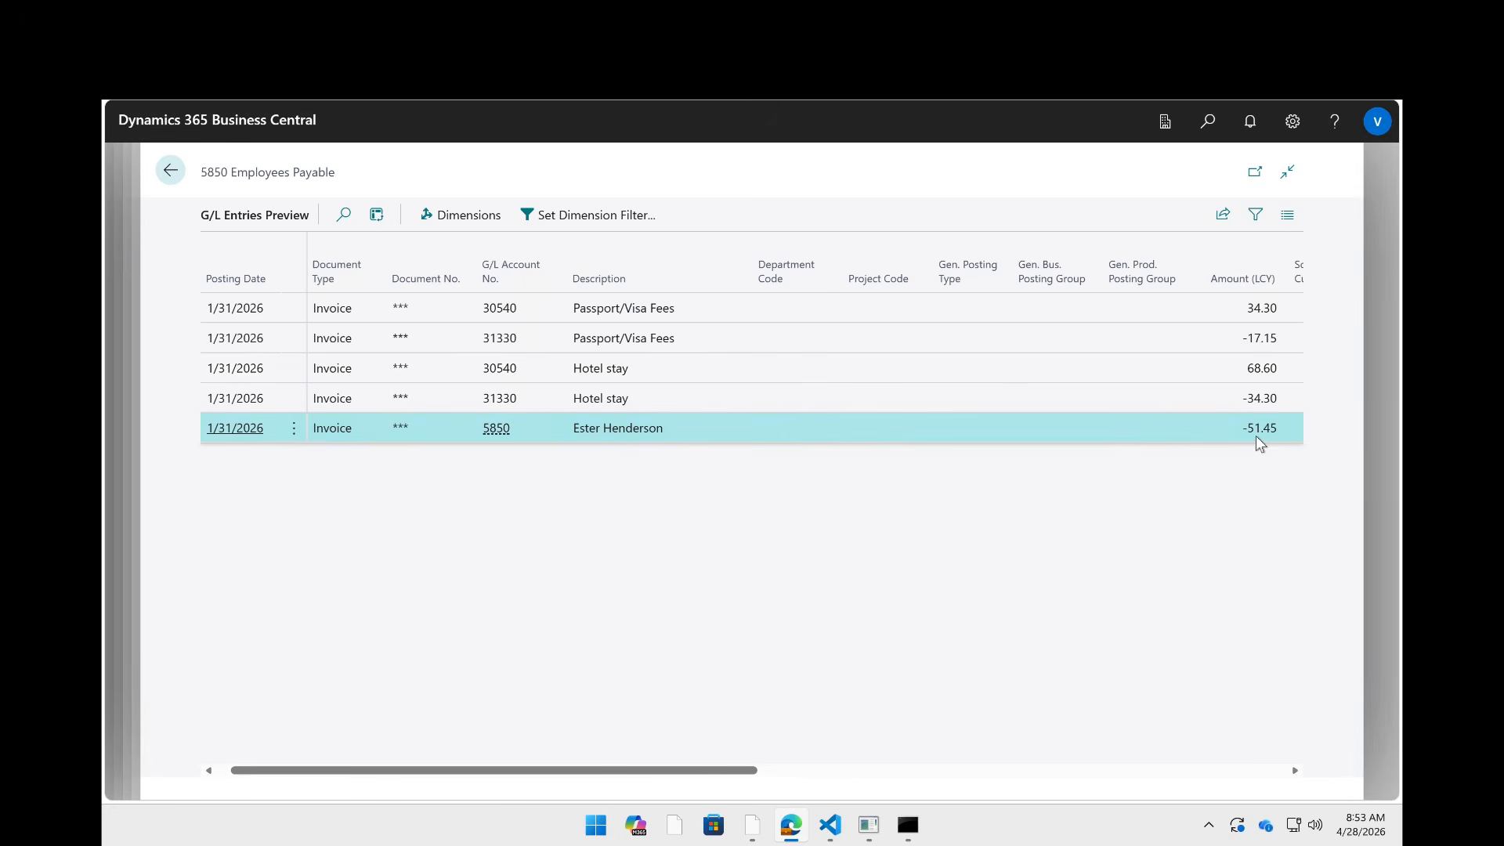
- Check which G/L account each previewed entry uses, and return to the expense report
click(498, 345)
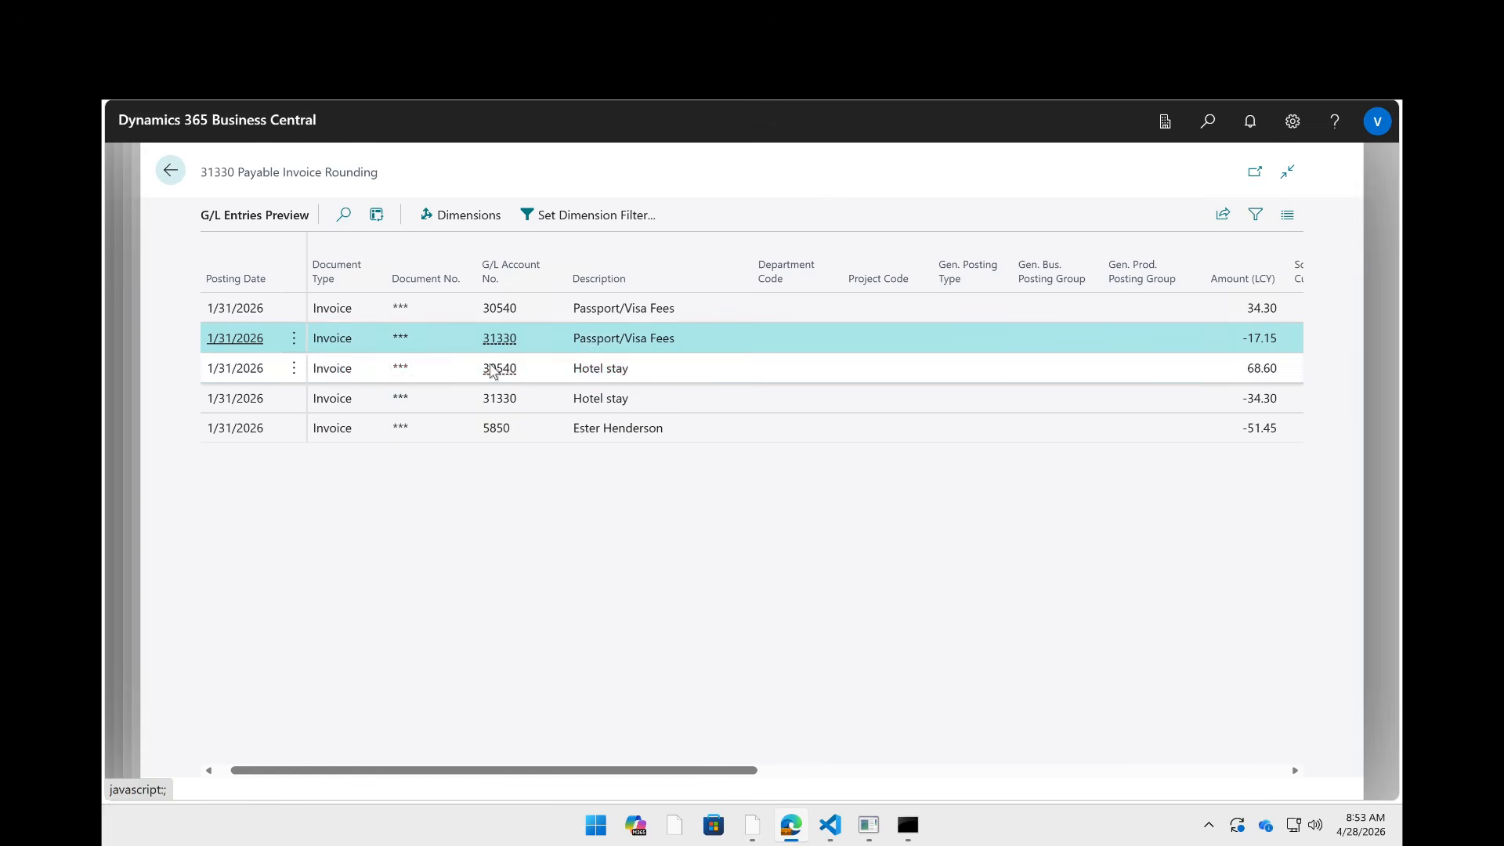
click(498, 368)
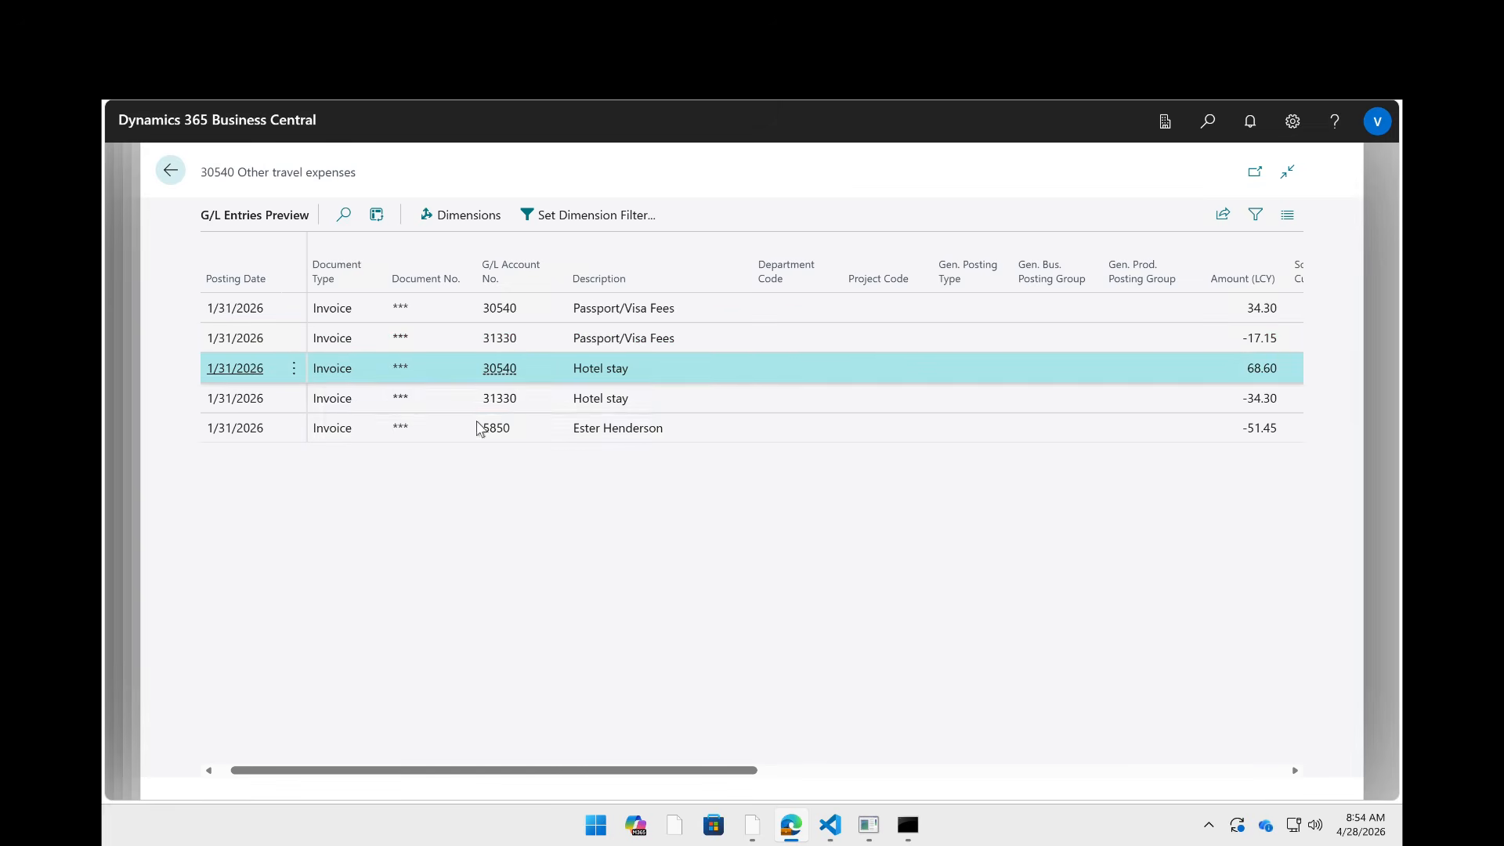
click(508, 405)
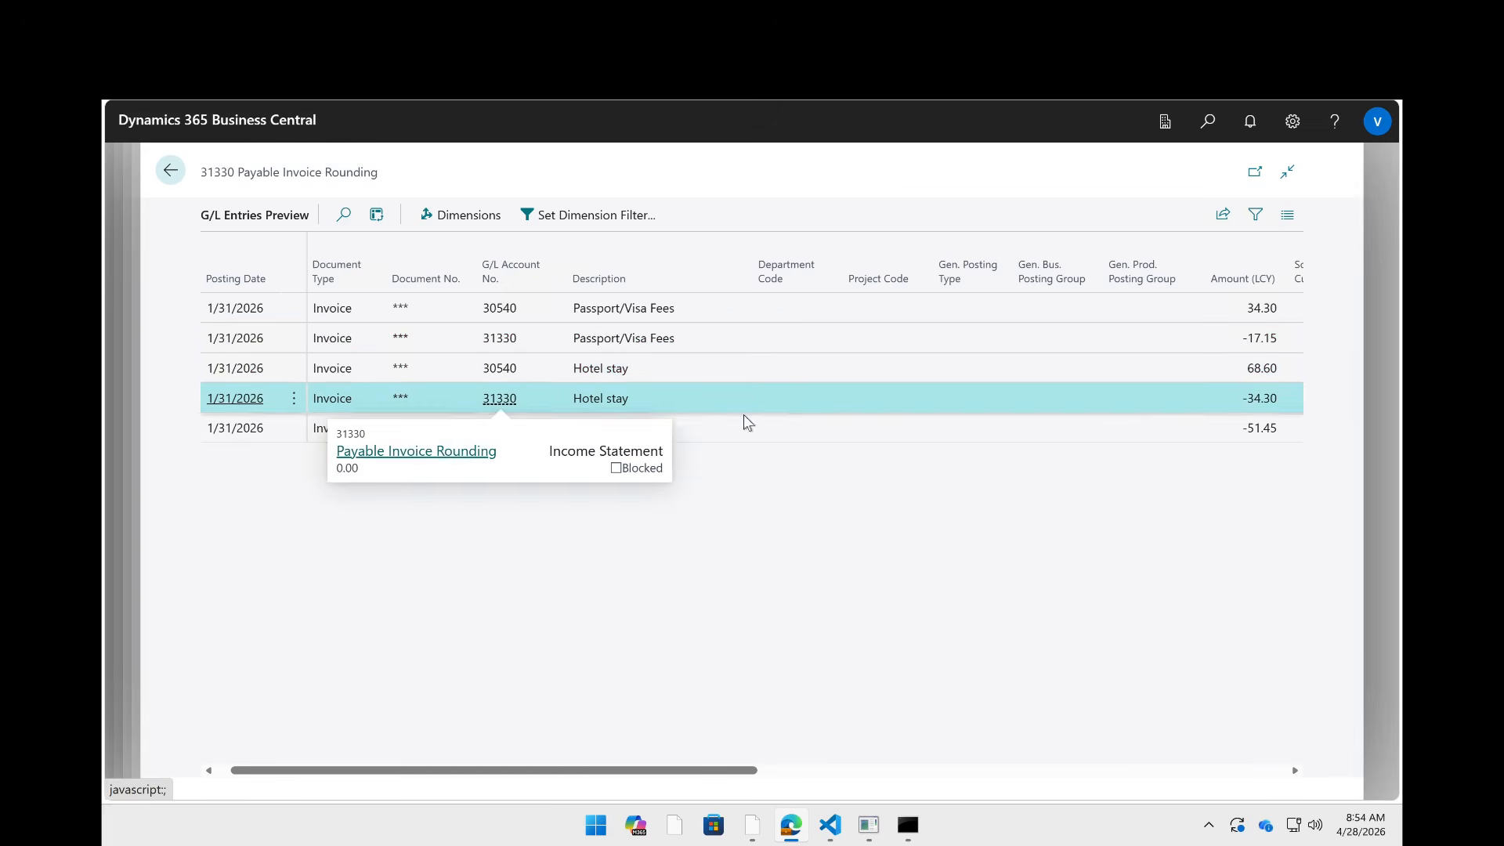
click(498, 431)
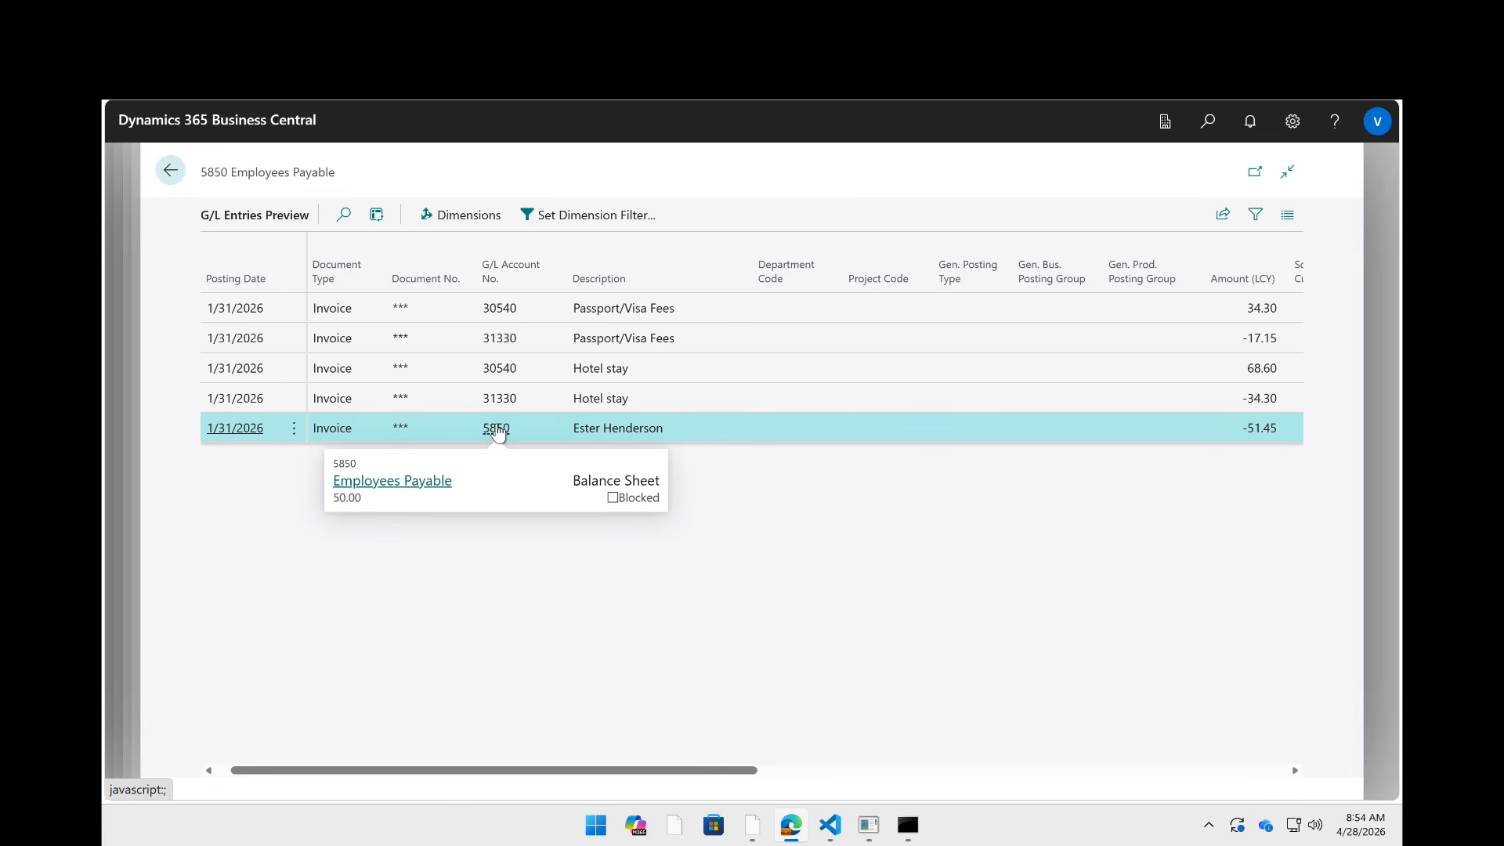
click(672, 338)
click(171, 170)
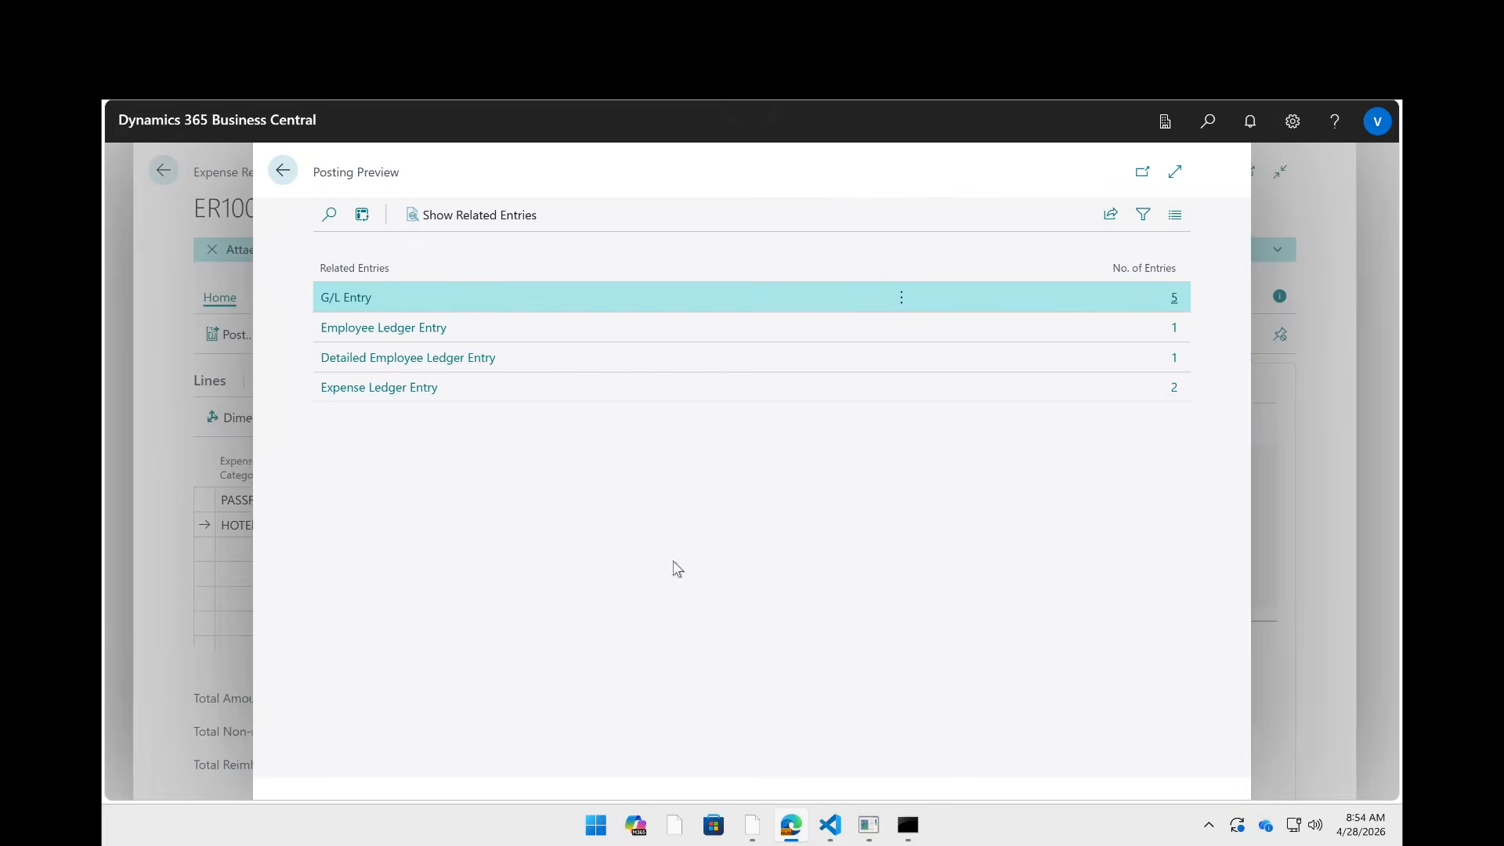
click(283, 170)
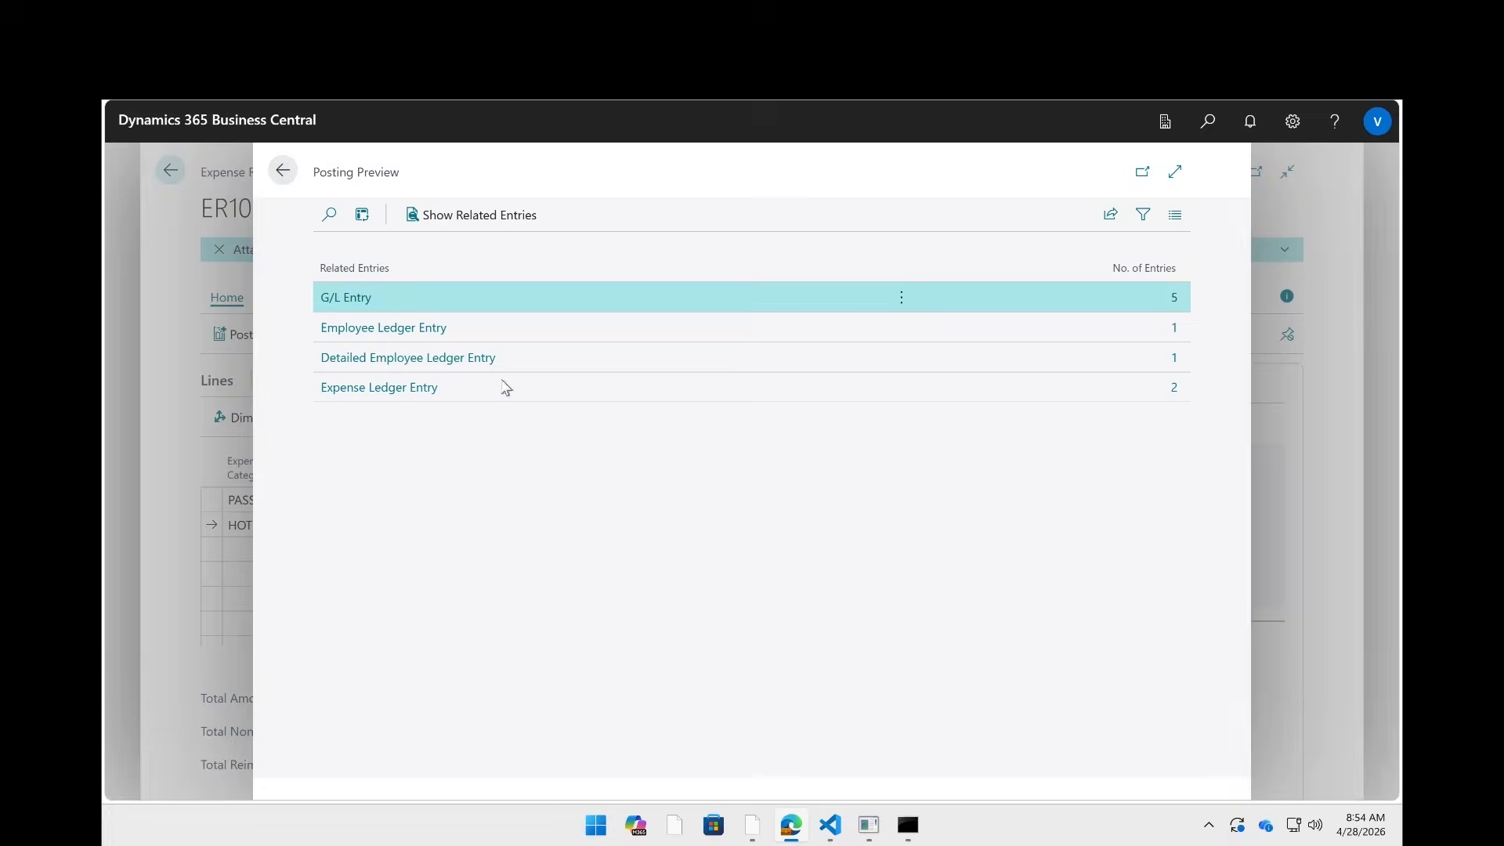
- Set the HOTELS line's Expense Currency Code to CAD and check its LCY and reimbursable amounts
click(761, 548)
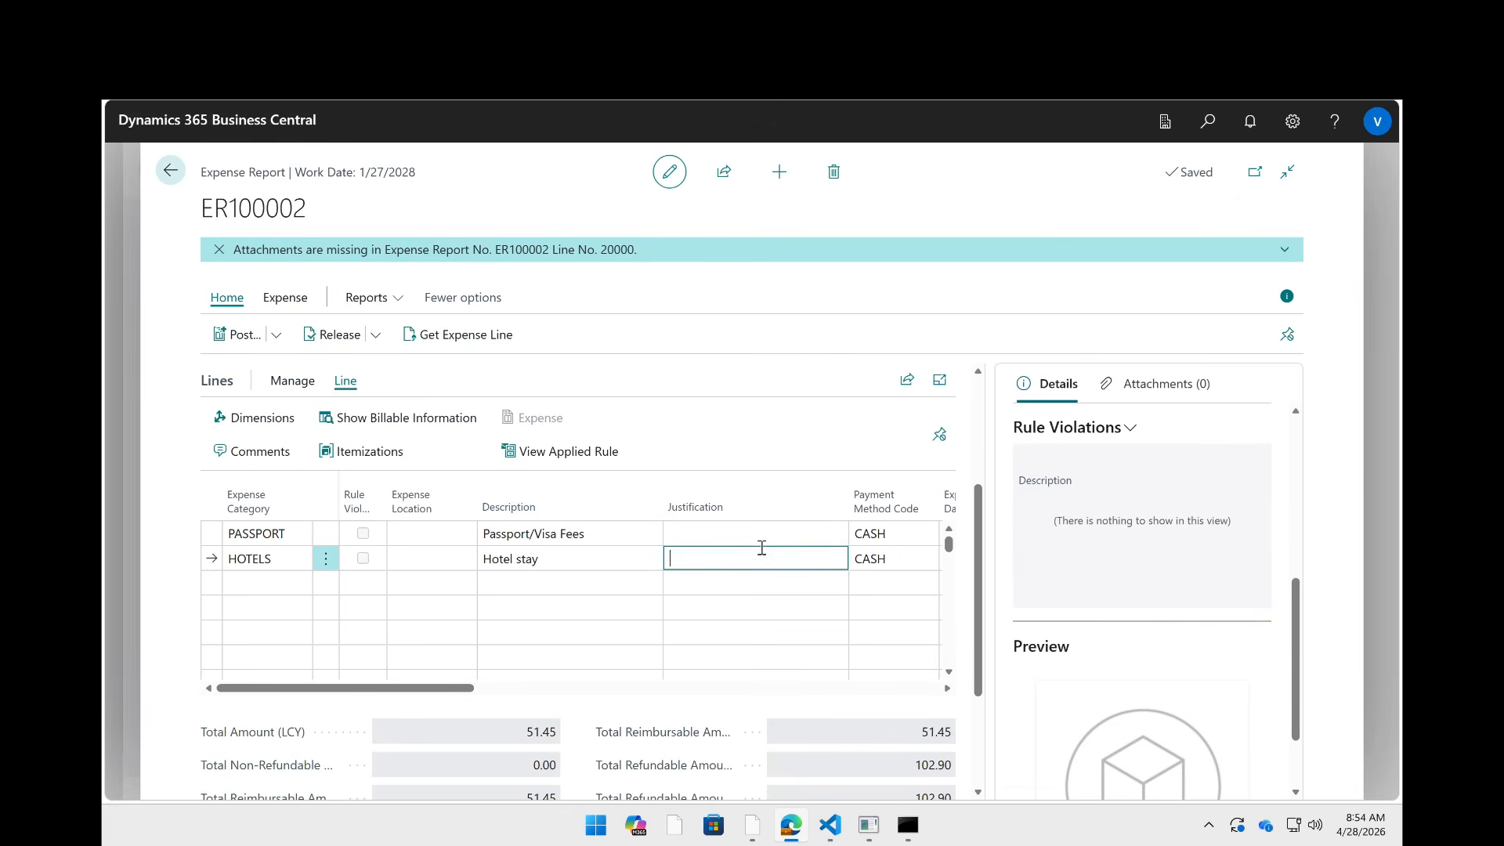
key(Tab)
key(Tab)
key(Tab)
key(Tab)
click(761, 552)
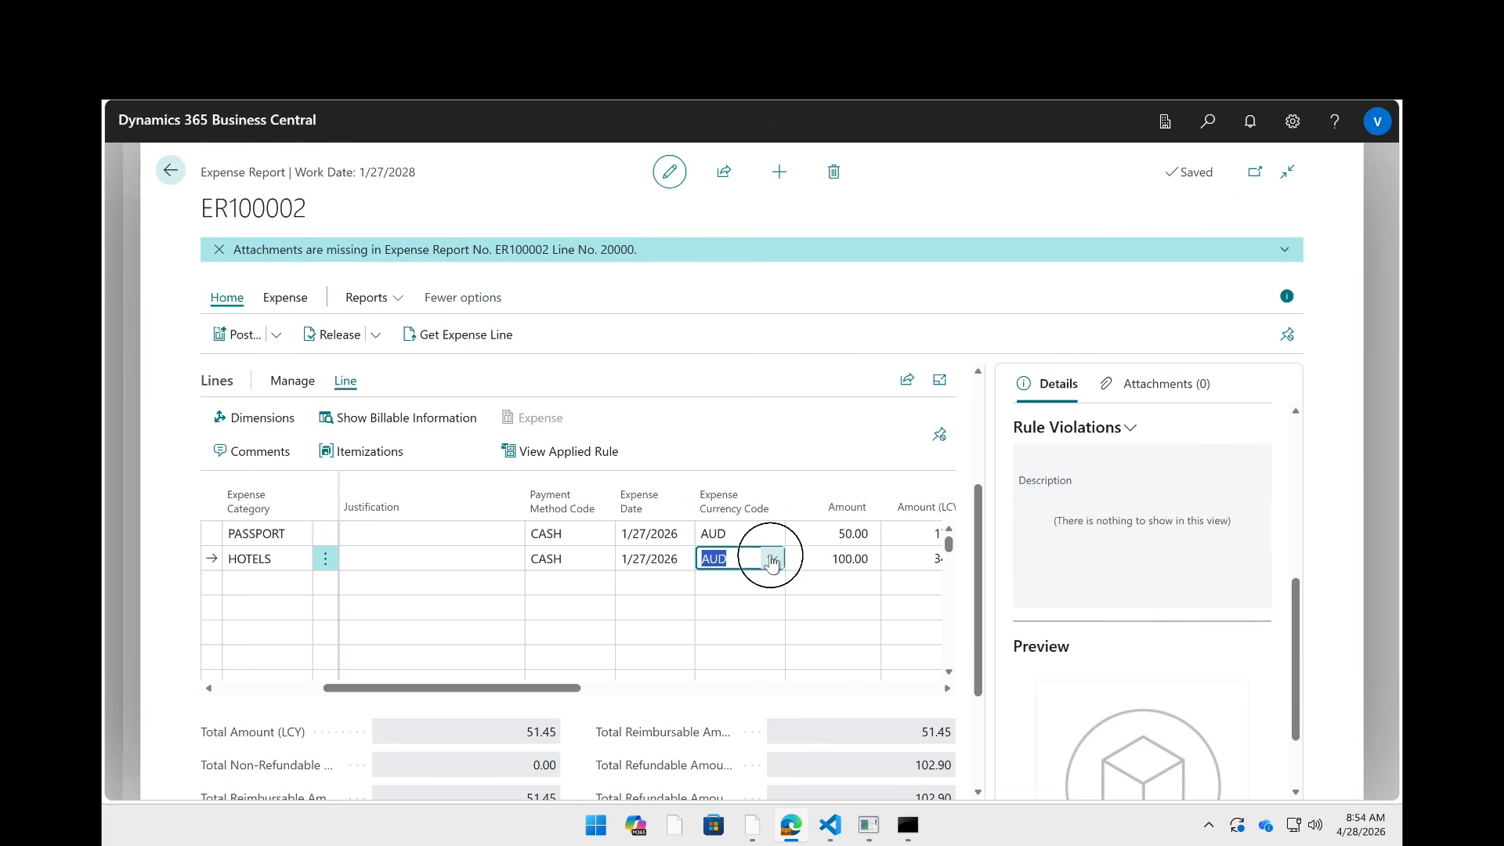
click(771, 558)
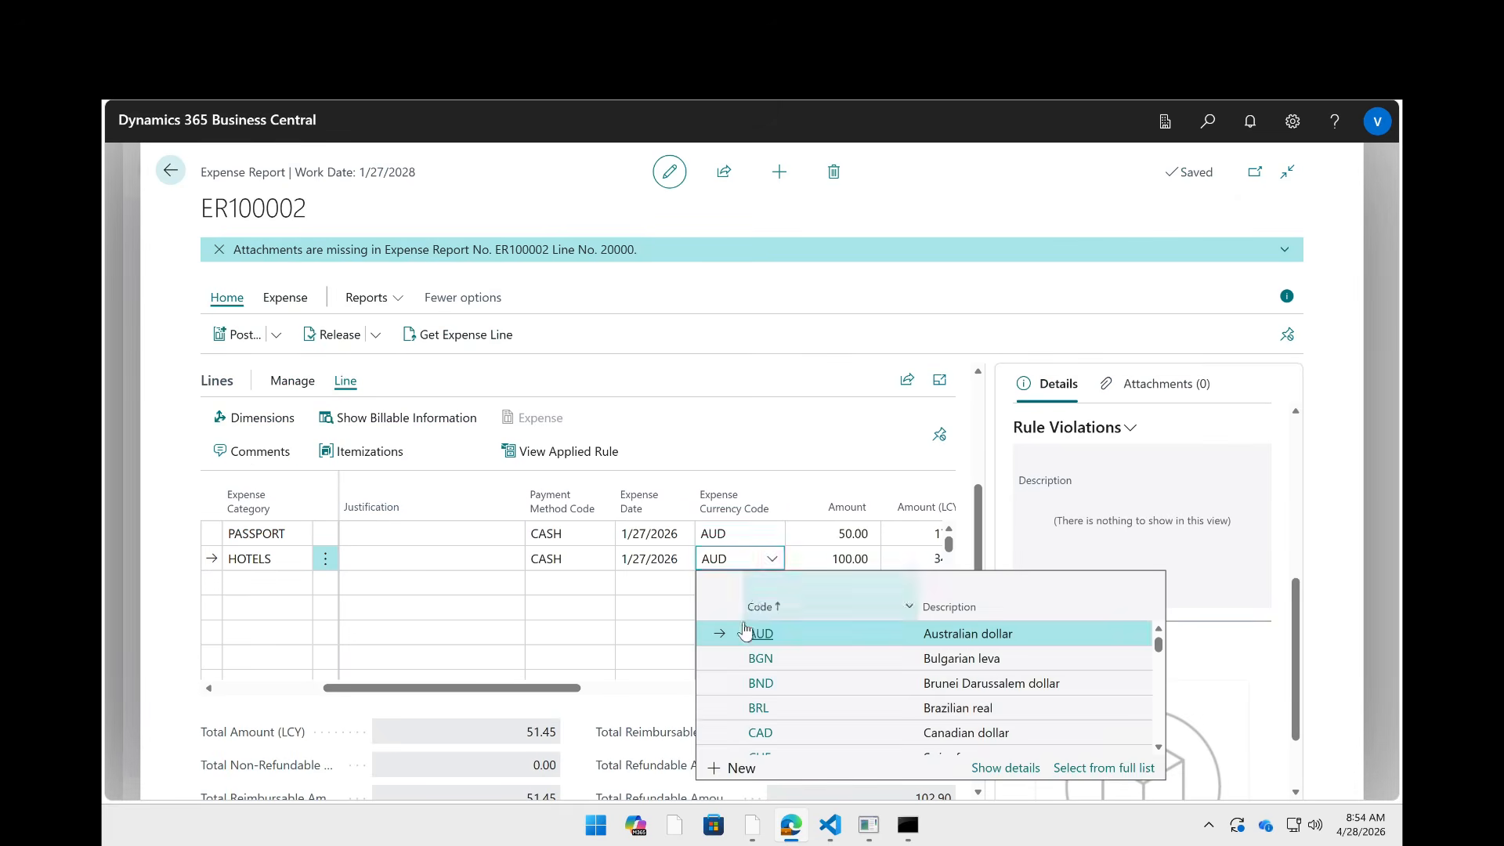
click(760, 732)
key(Tab)
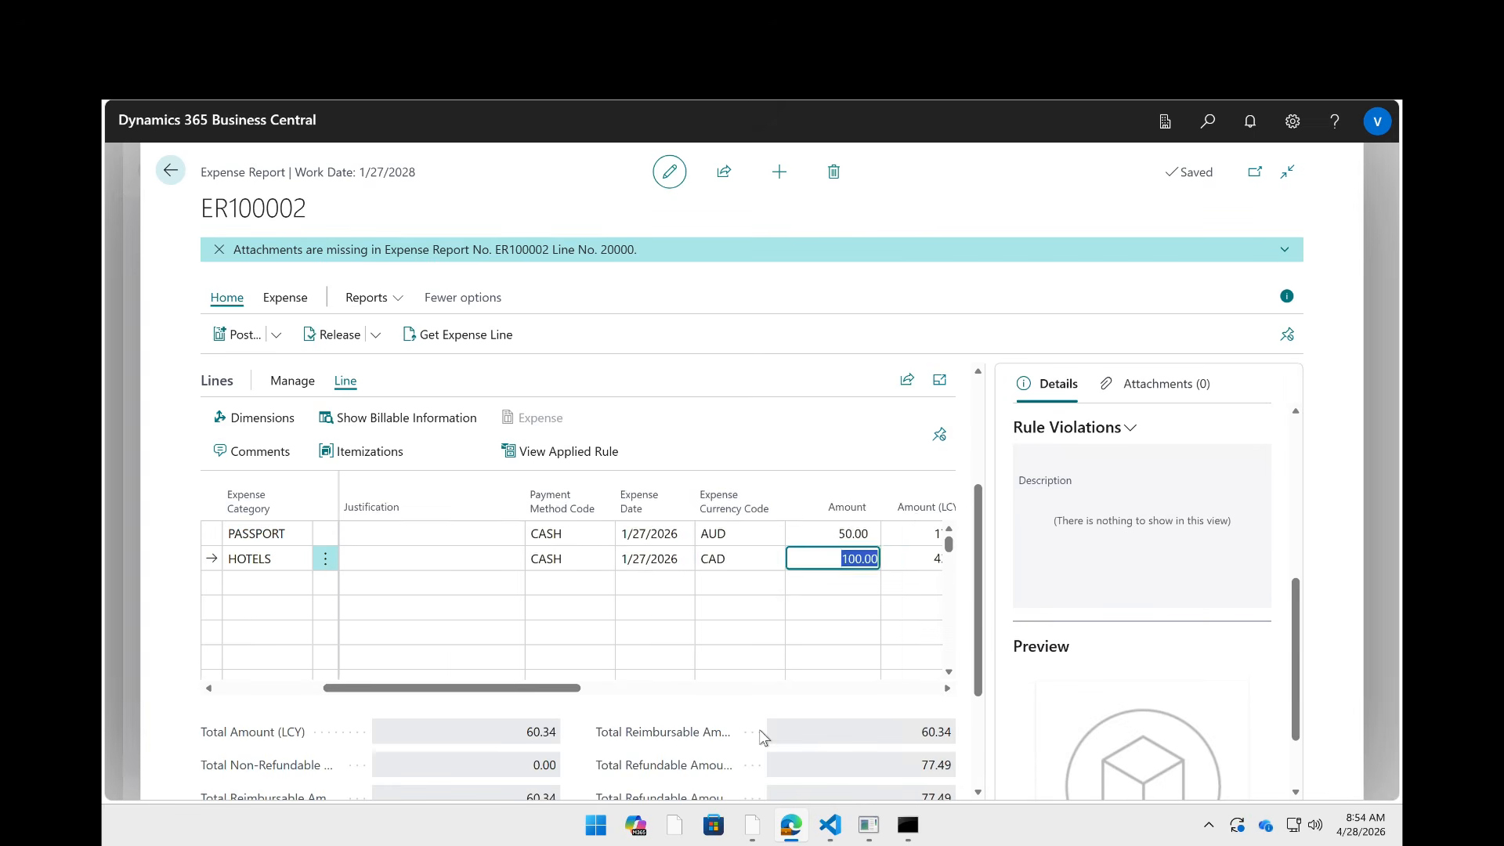
key(Tab)
key(shift+Tab)
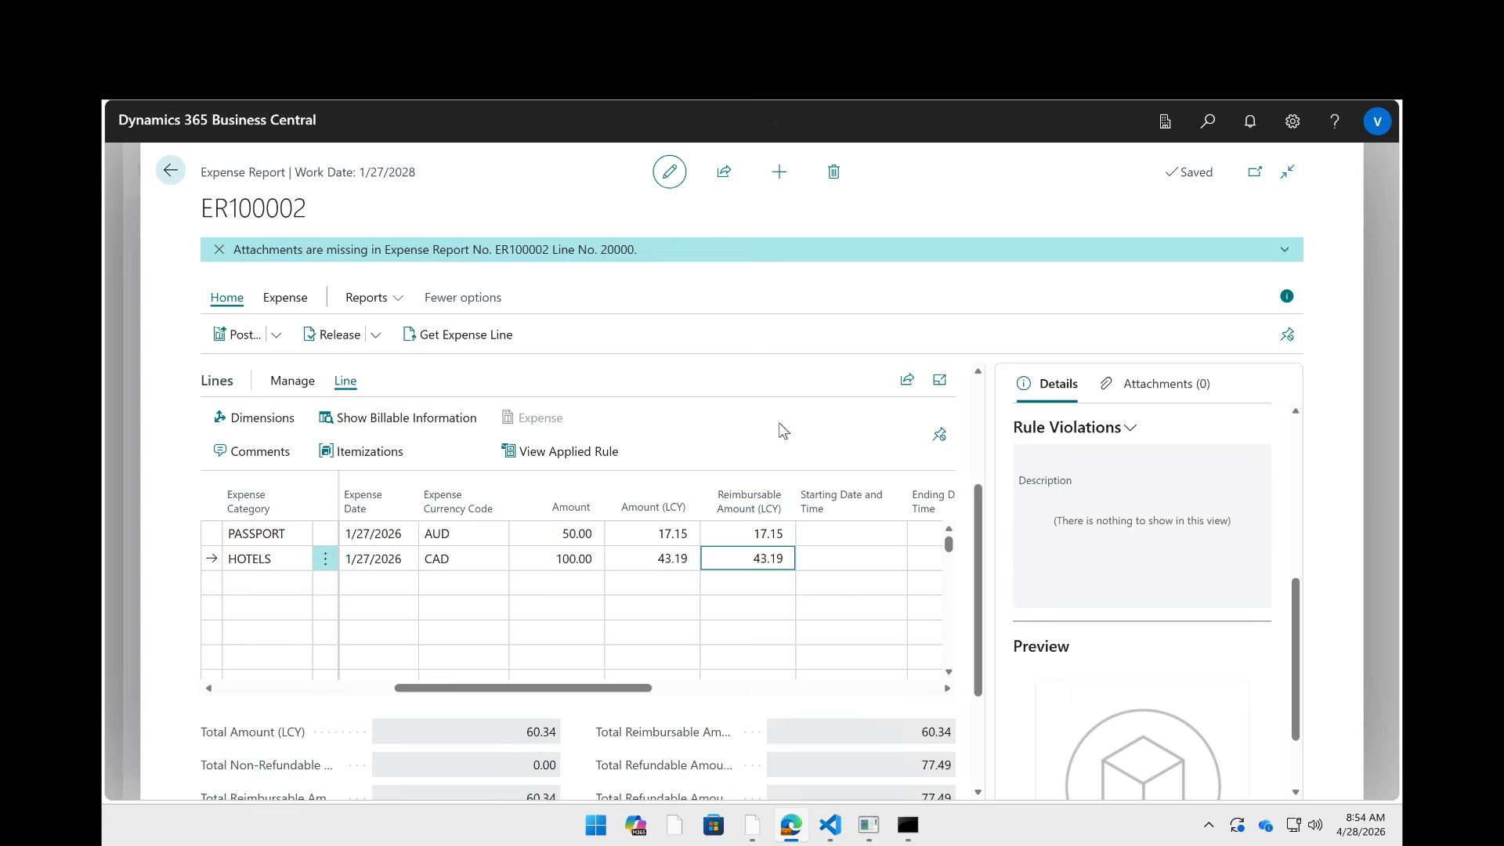
- Preview the expense report's posting with no reimbursement currency set and examine the G/L entries' local and source currency amounts
scroll(779, 421, up, 1)
scroll(778, 423, up, 2)
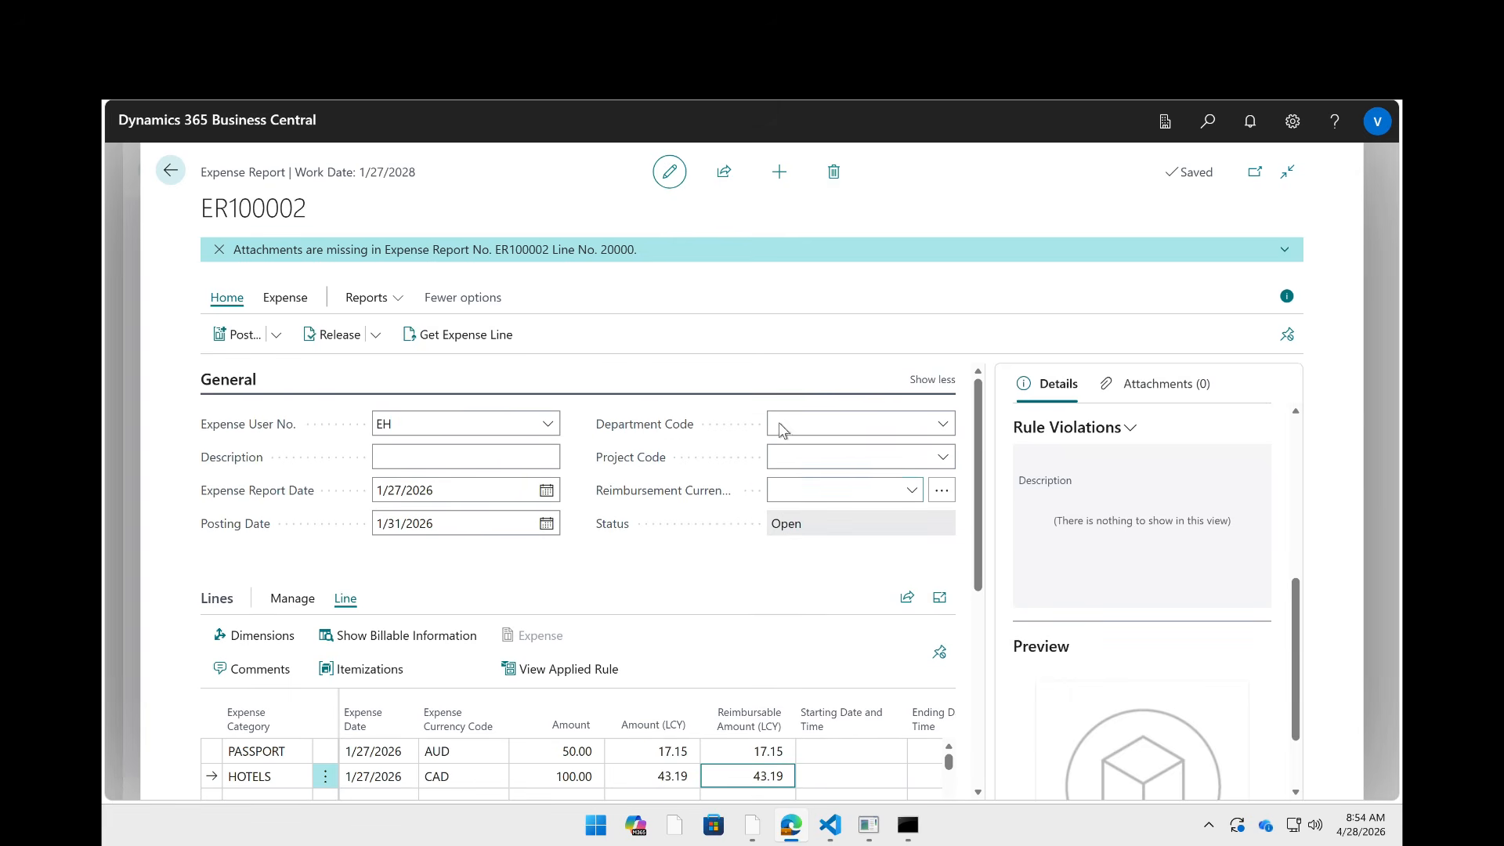
click(798, 489)
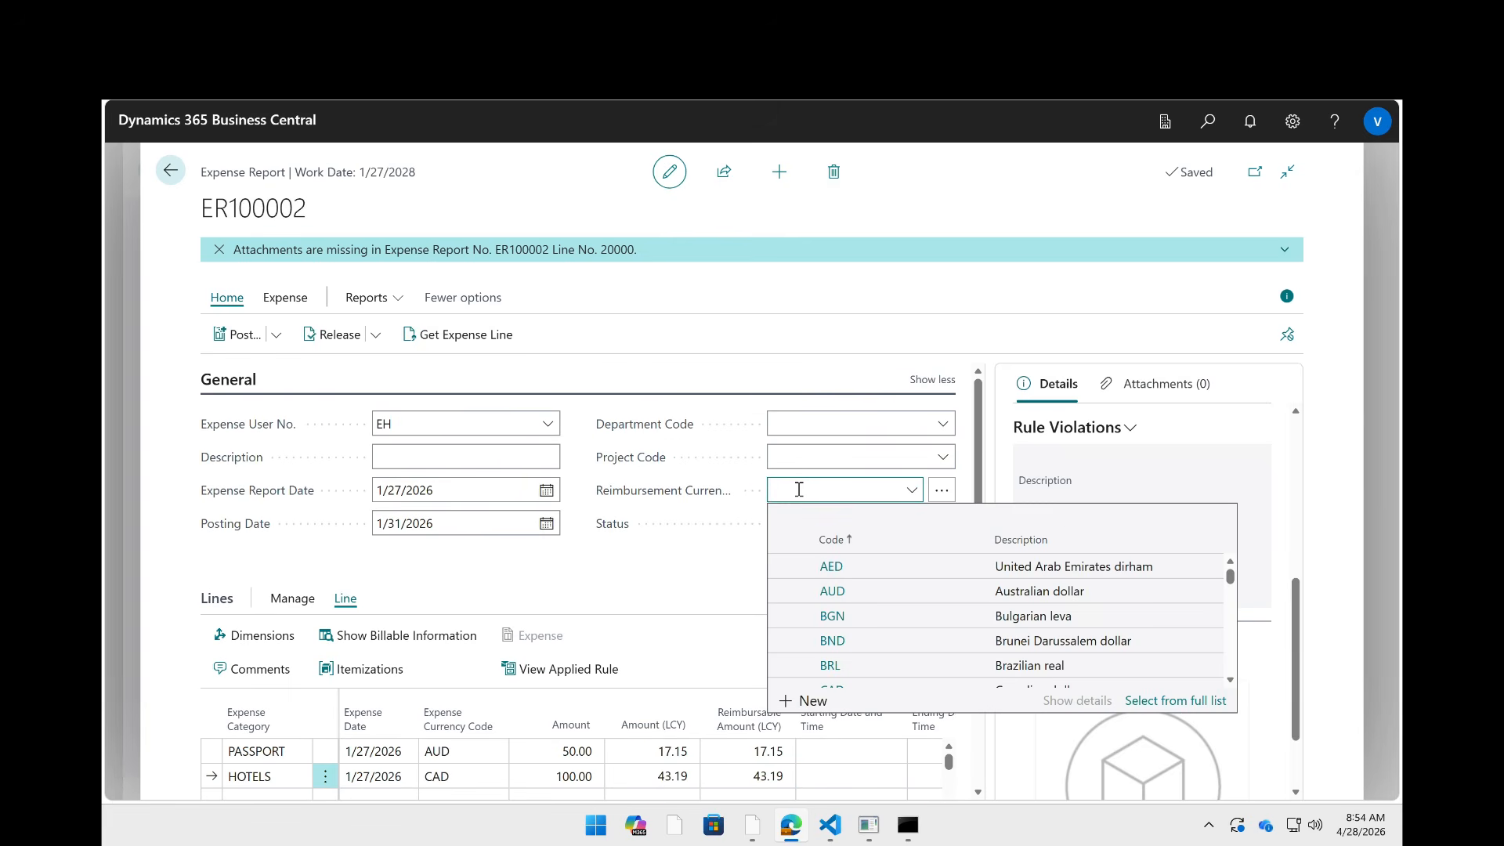
click(276, 335)
click(284, 433)
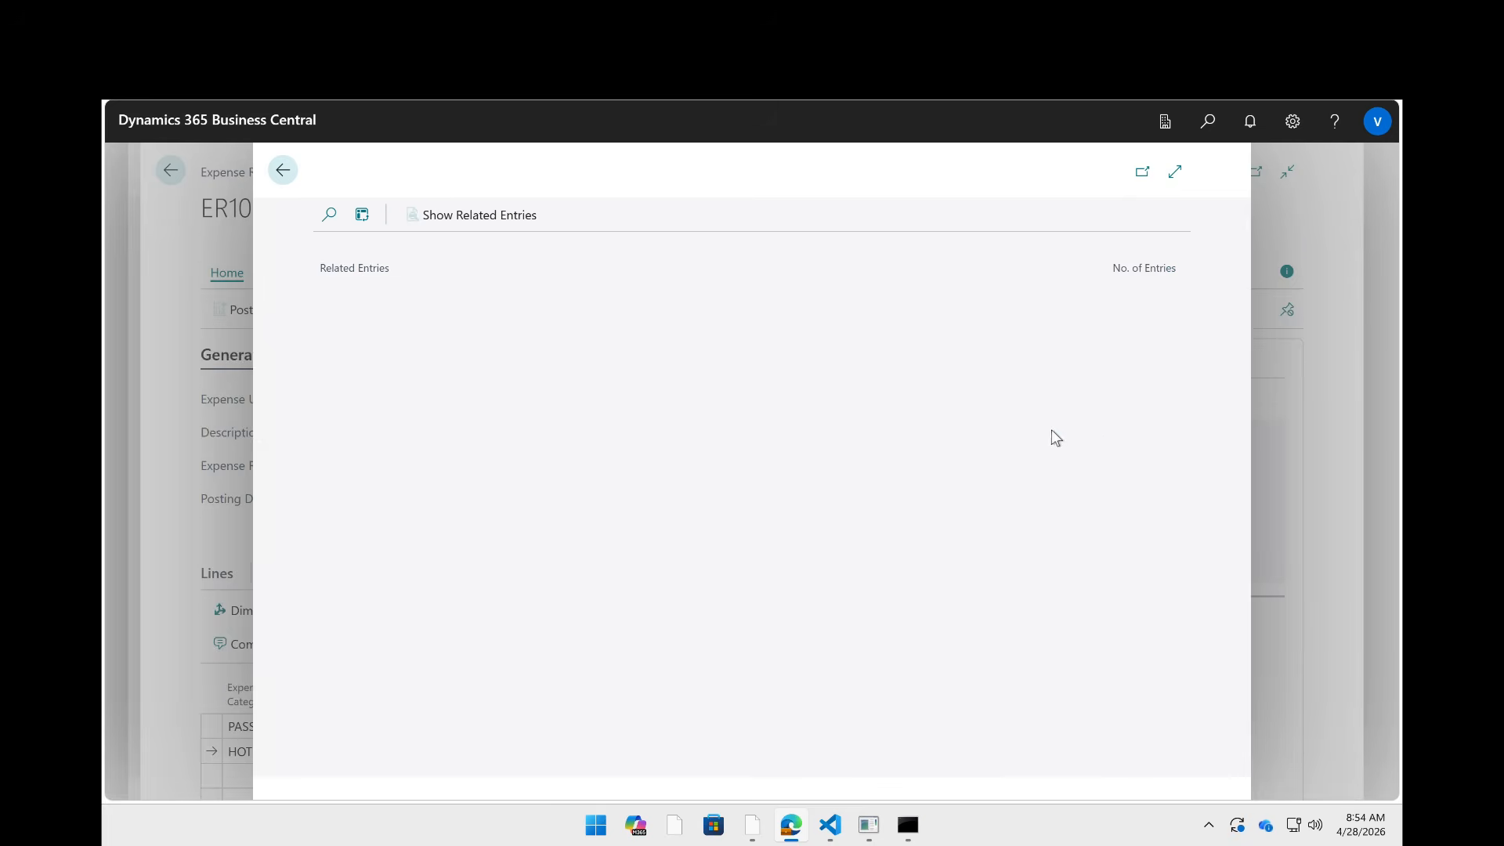
click(1175, 298)
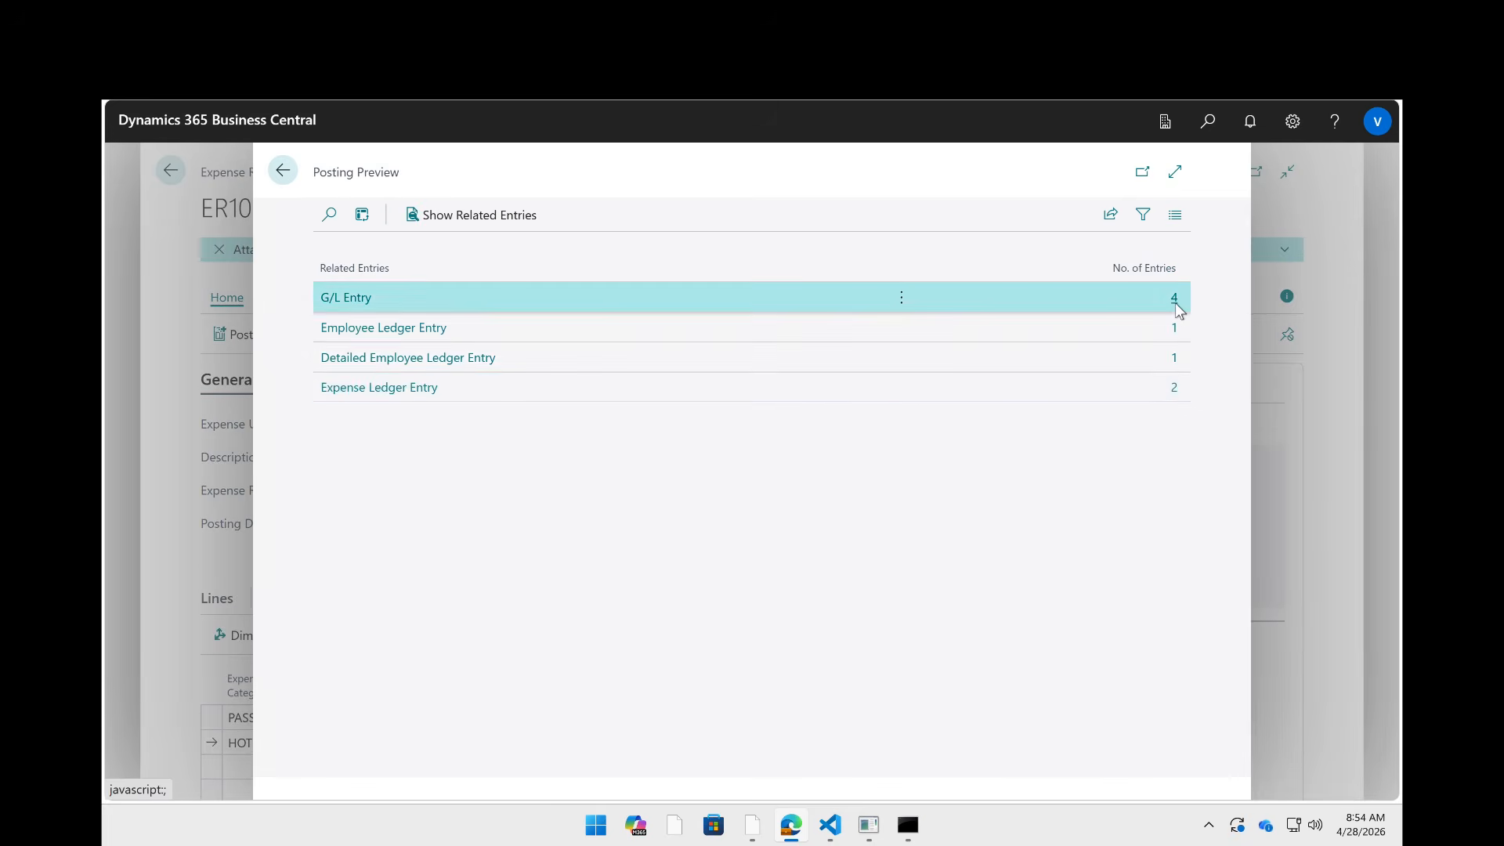
scroll(1042, 382, right, 5)
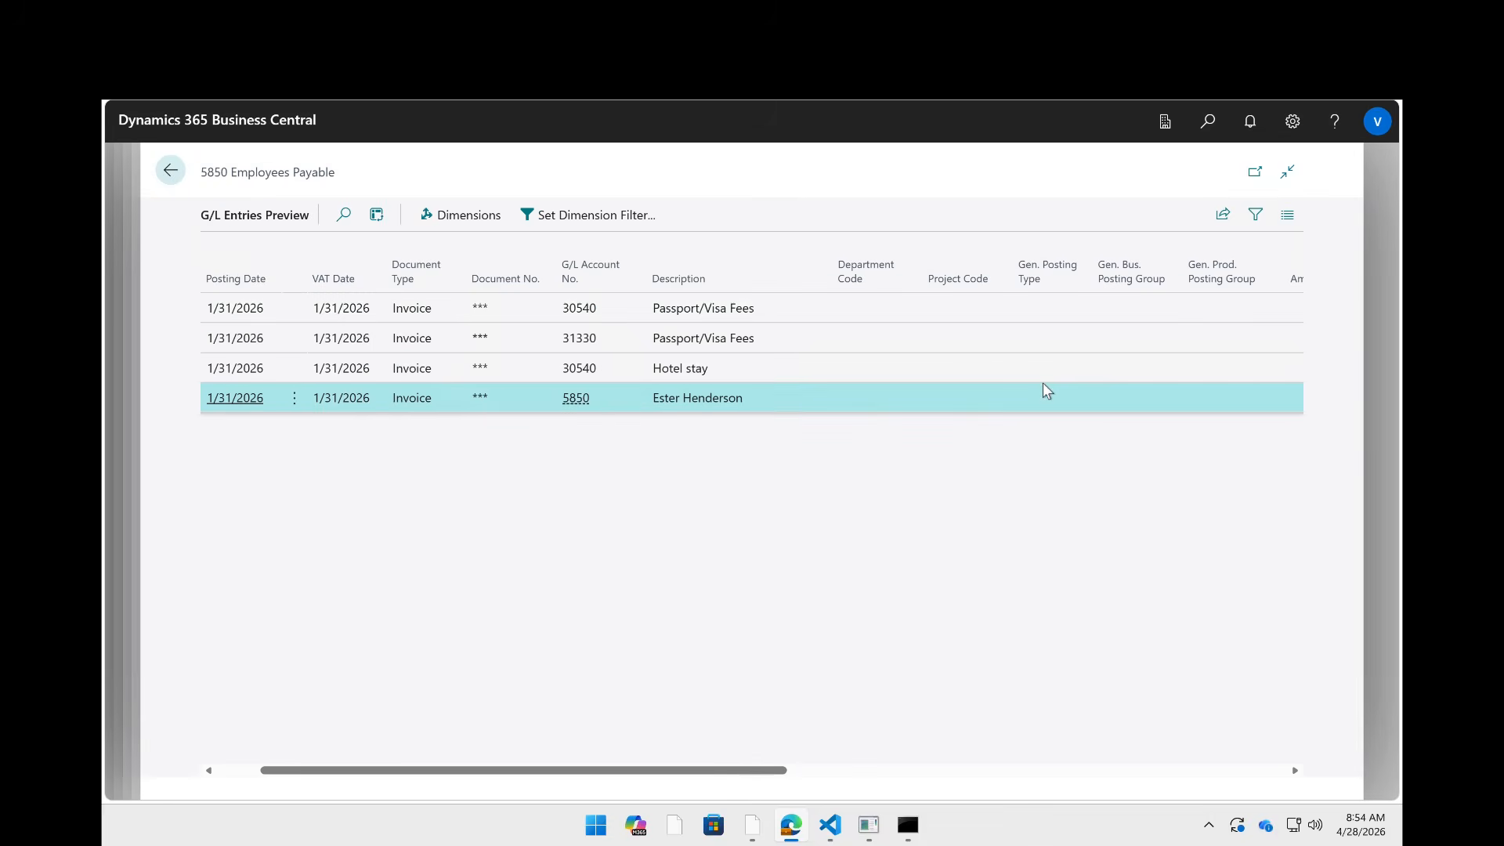
scroll(1042, 390, right, 3)
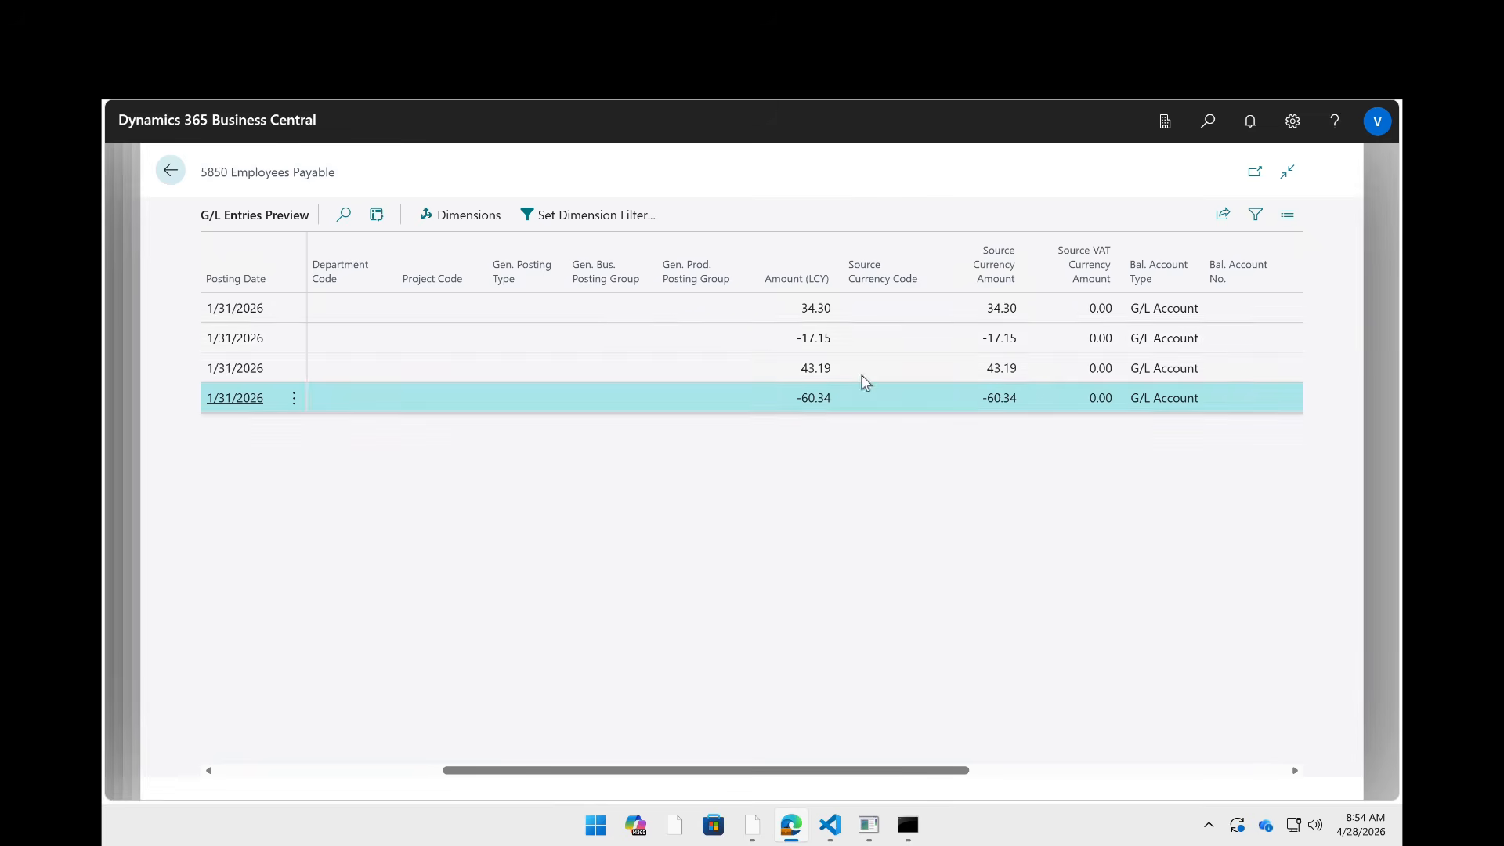
- Check the previewed G/L entries' amounts in analysis mode, leave that mode, and return to the expense report
click(381, 218)
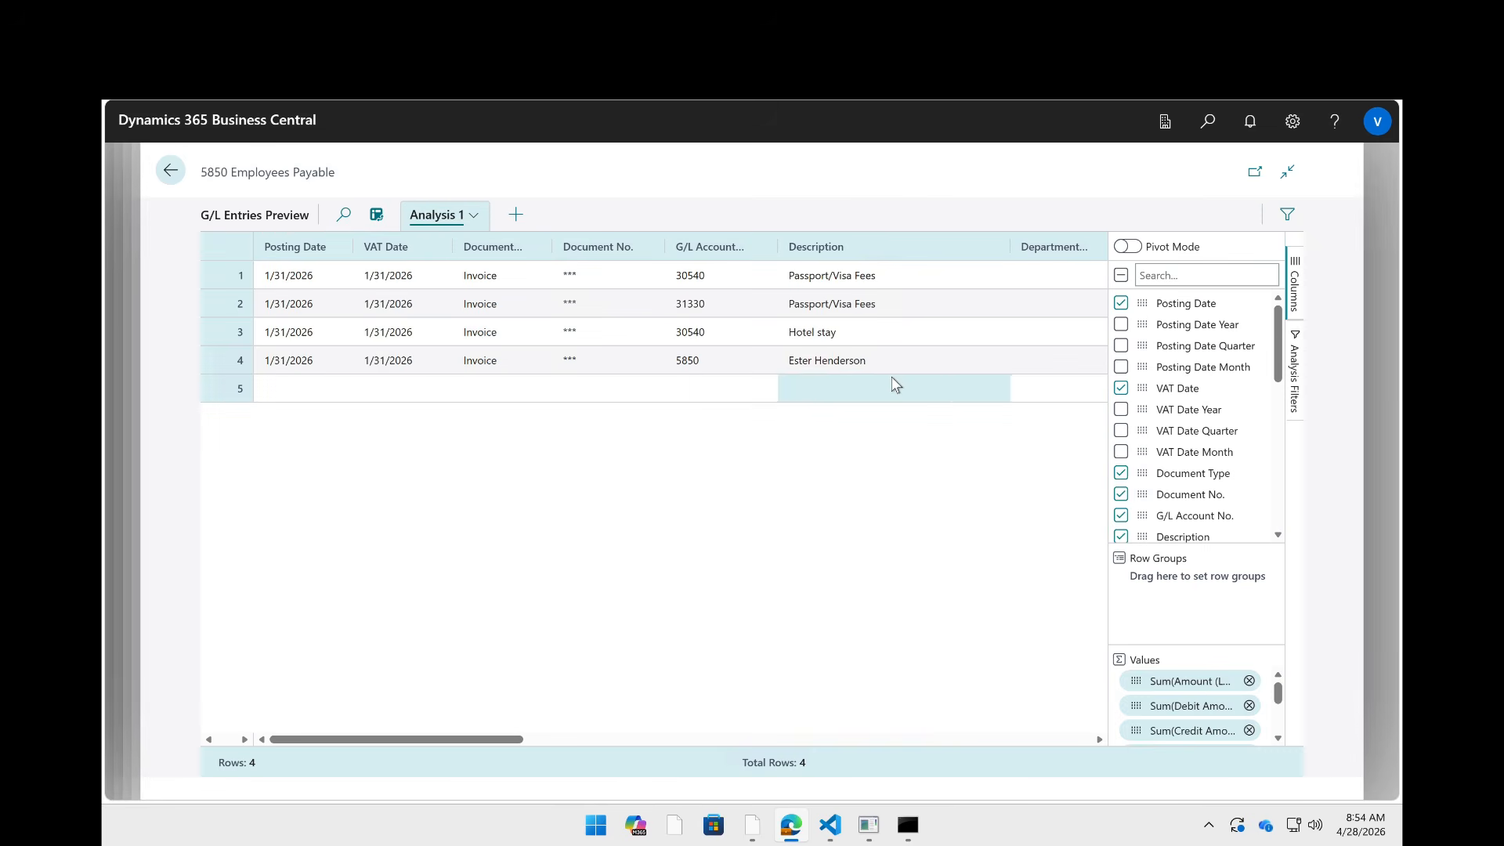
scroll(895, 384, right, 10)
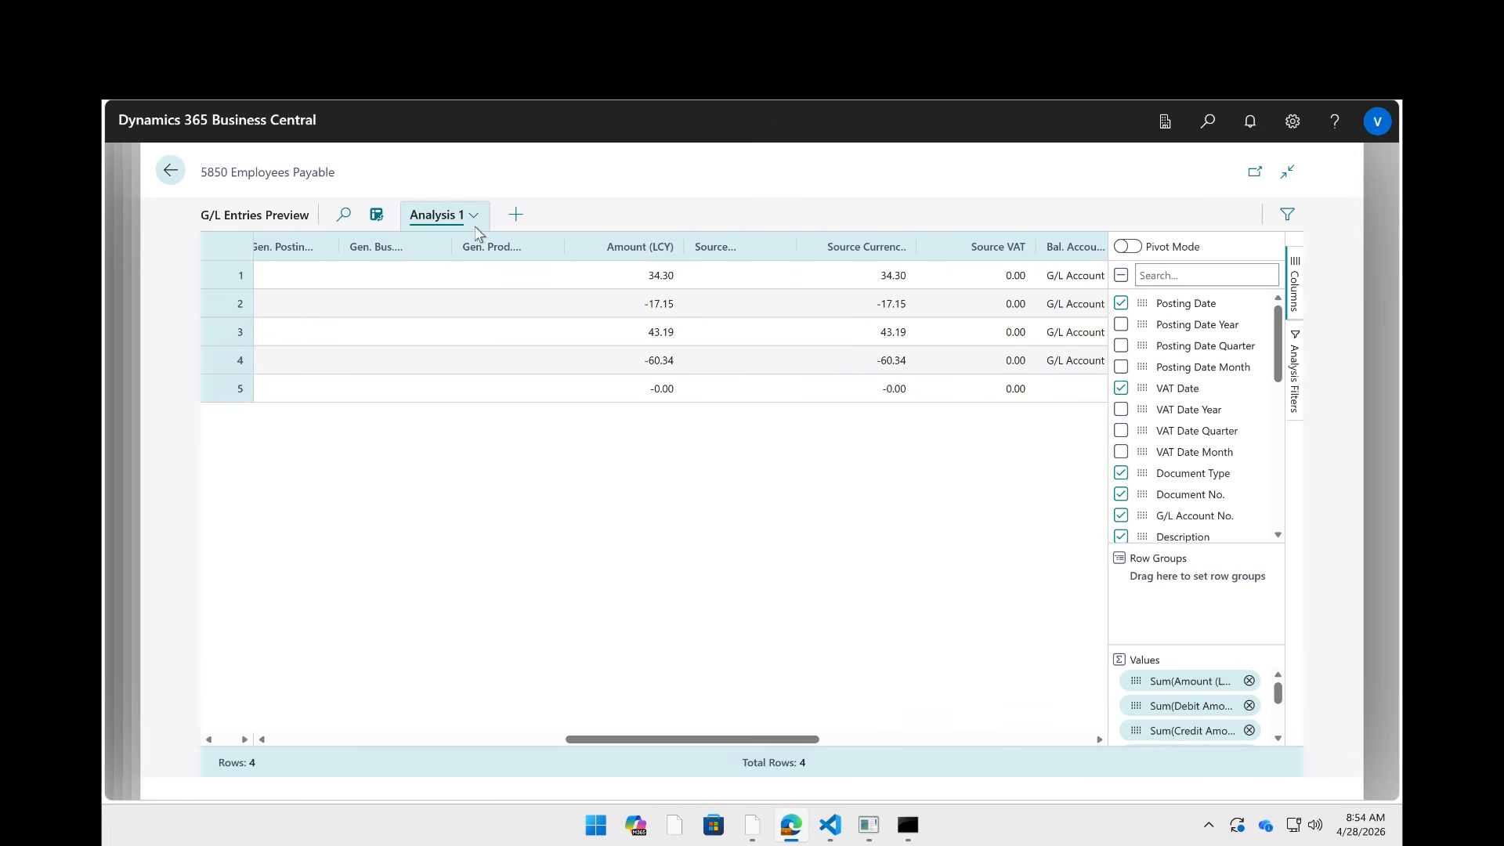
click(377, 215)
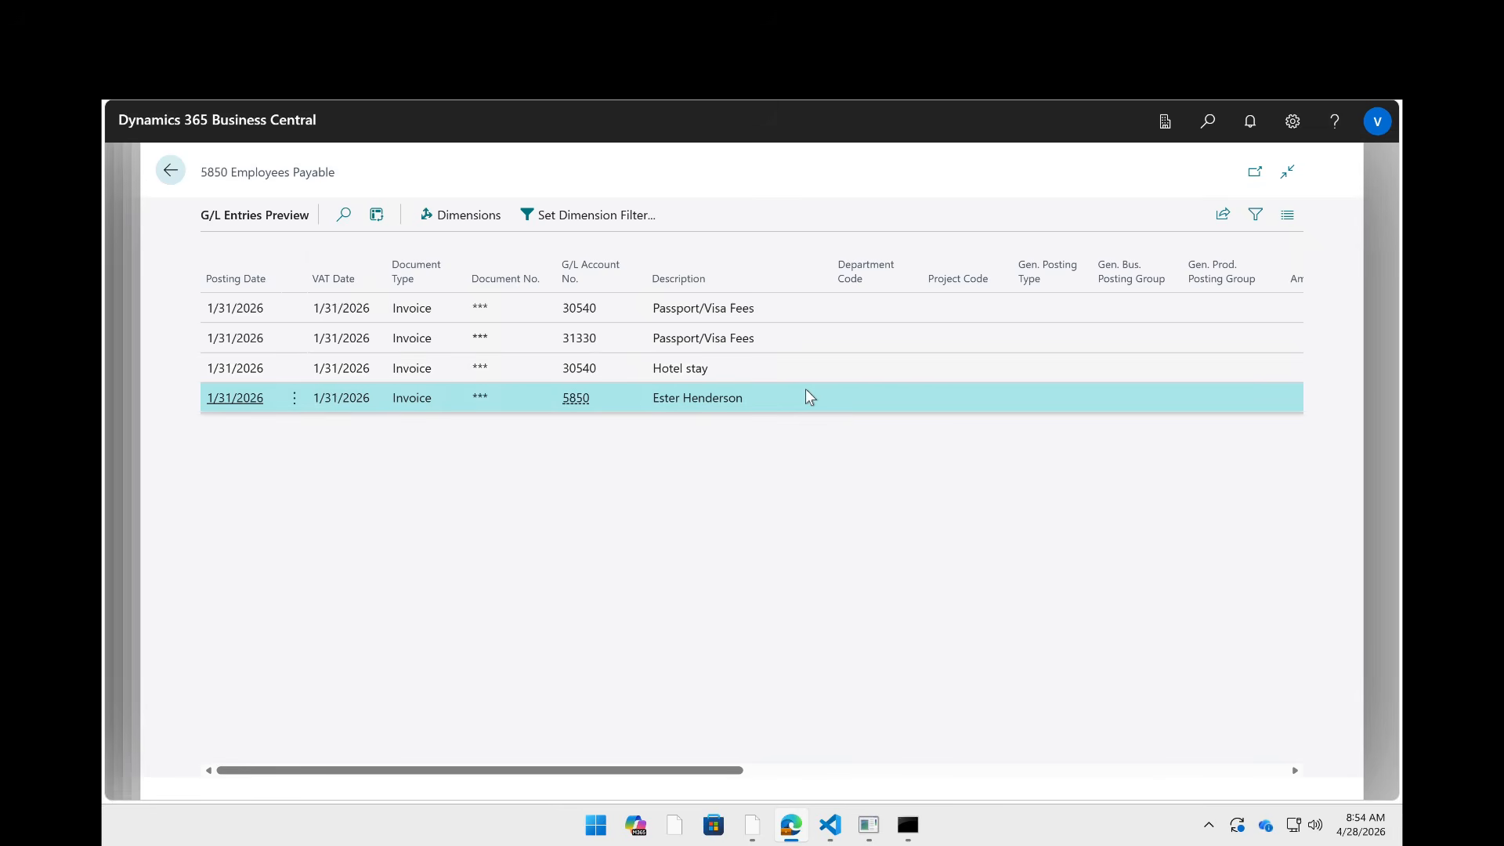
scroll(807, 391, right, 5)
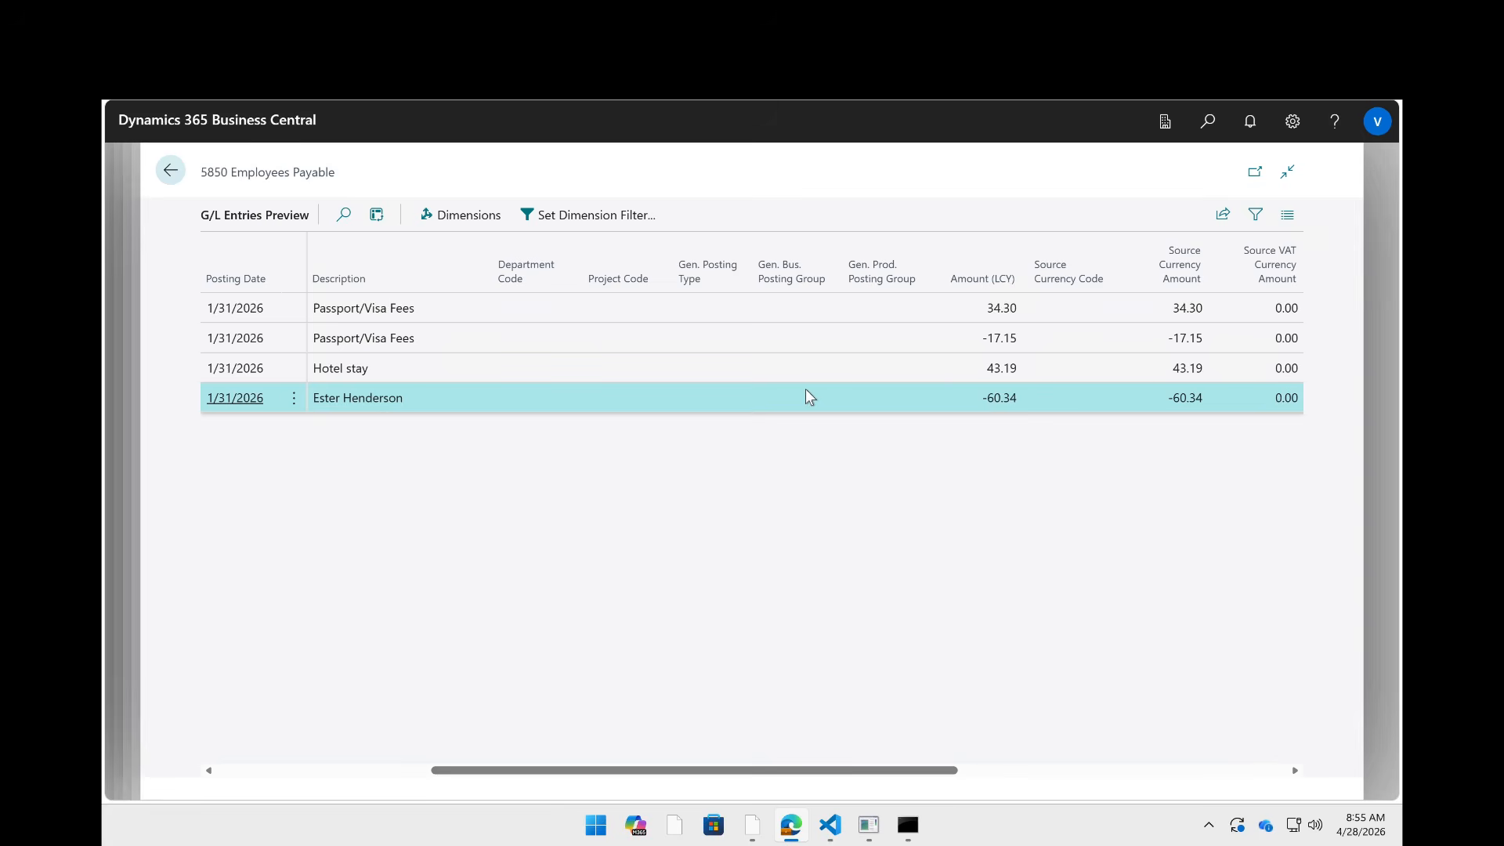
key(Escape)
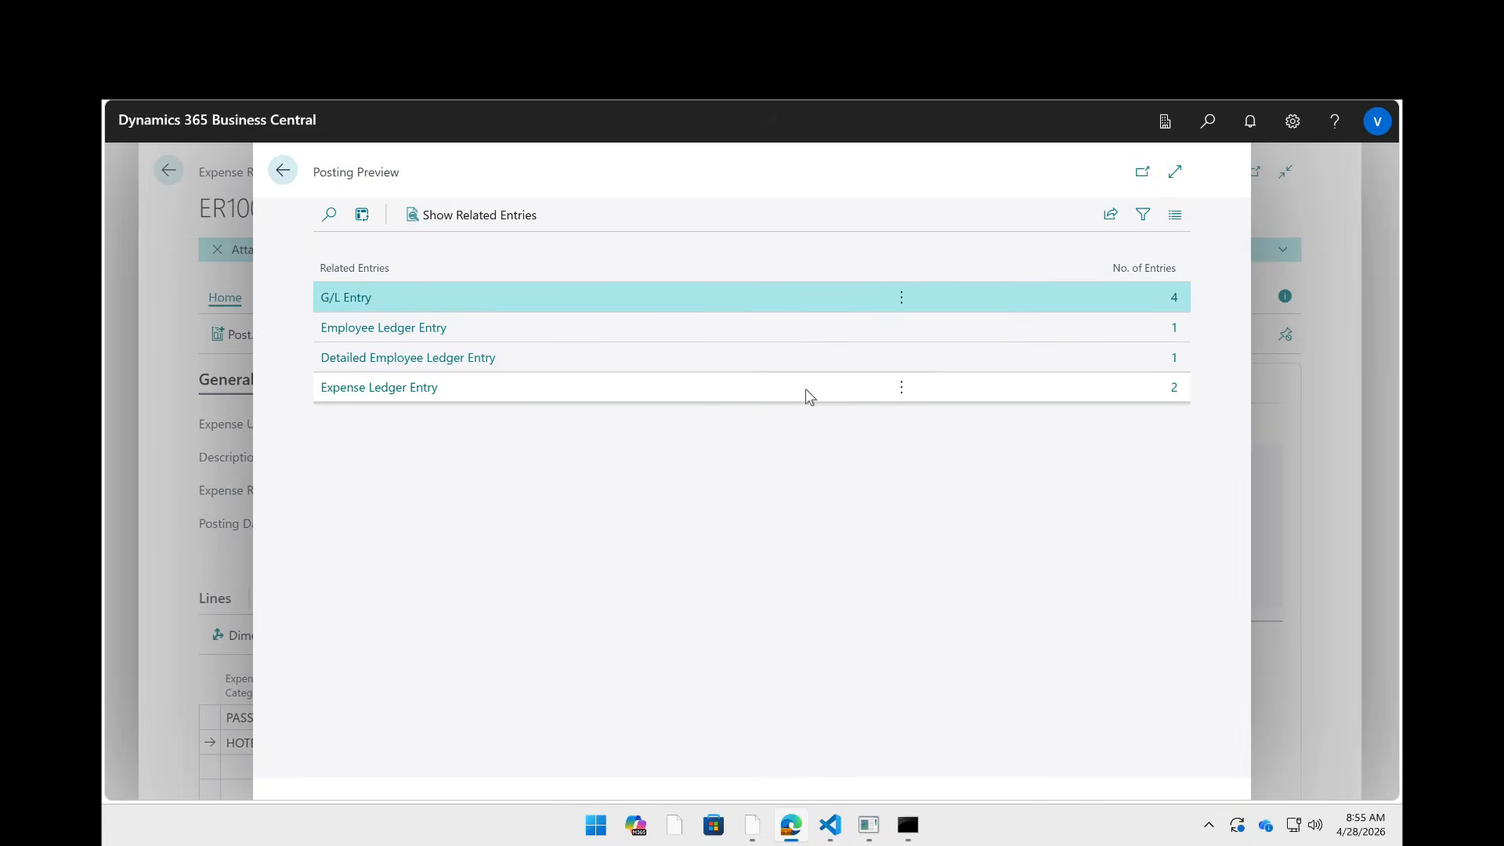
click(284, 171)
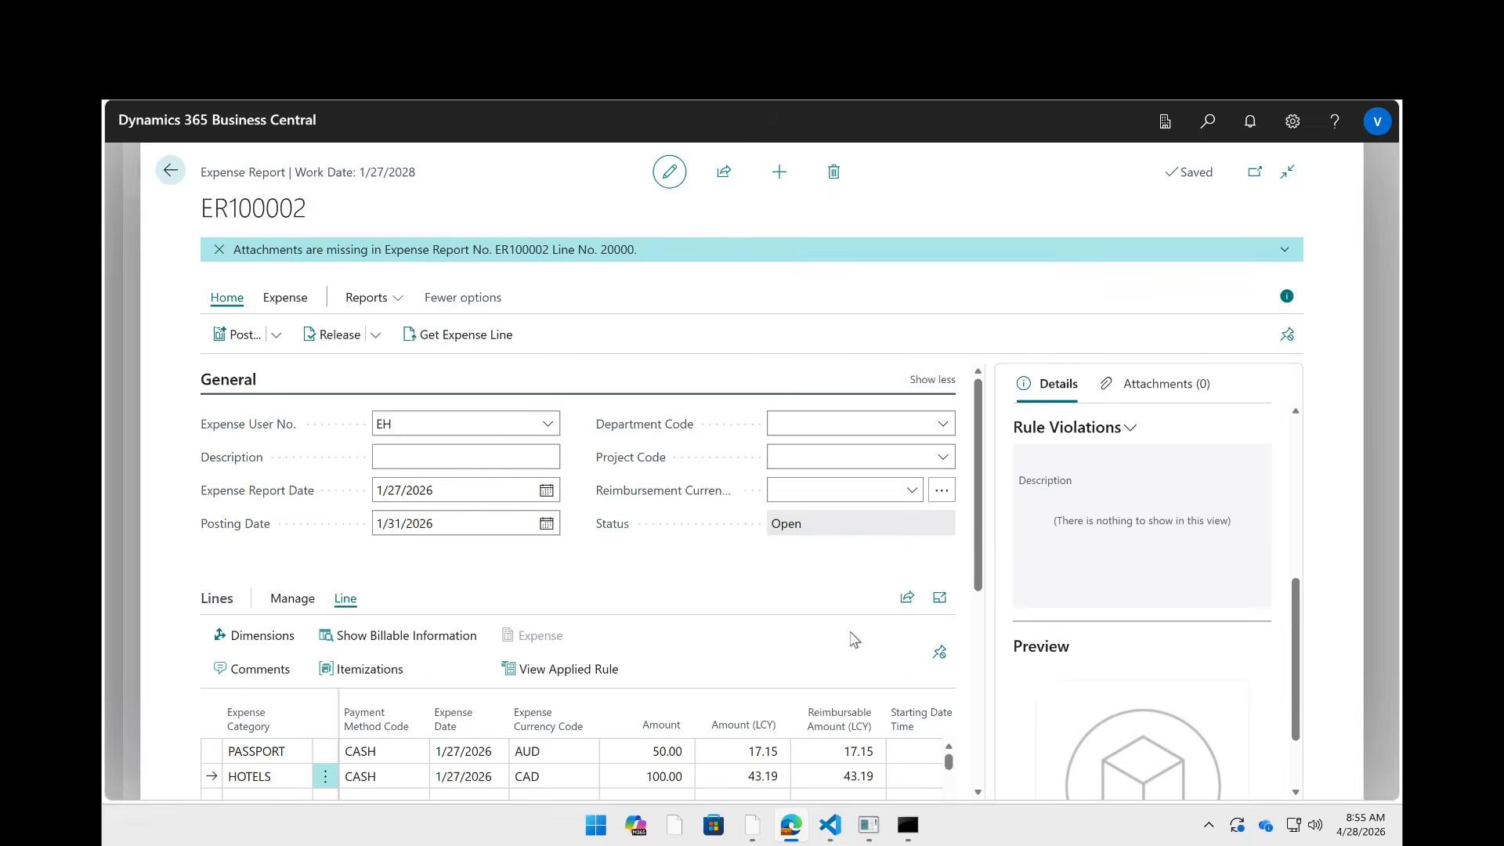
- Set the report's Reimbursement Currency Code to USD, accept updating the lines, and check their reimbursable amounts
click(810, 494)
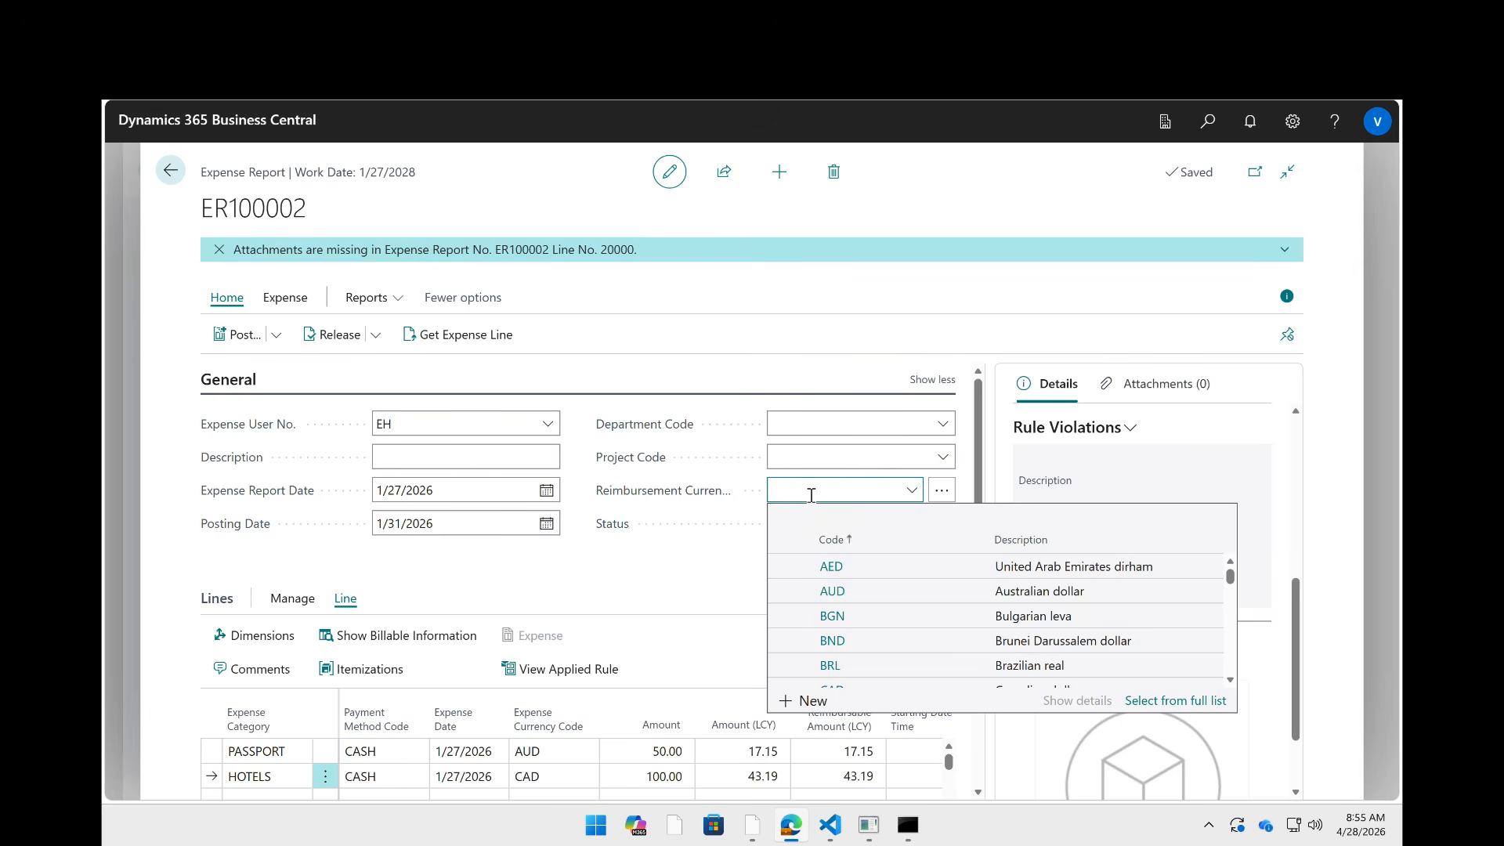
scroll(838, 642, down, 3)
scroll(838, 644, down, 1)
scroll(838, 644, down, 1)
text(usd)
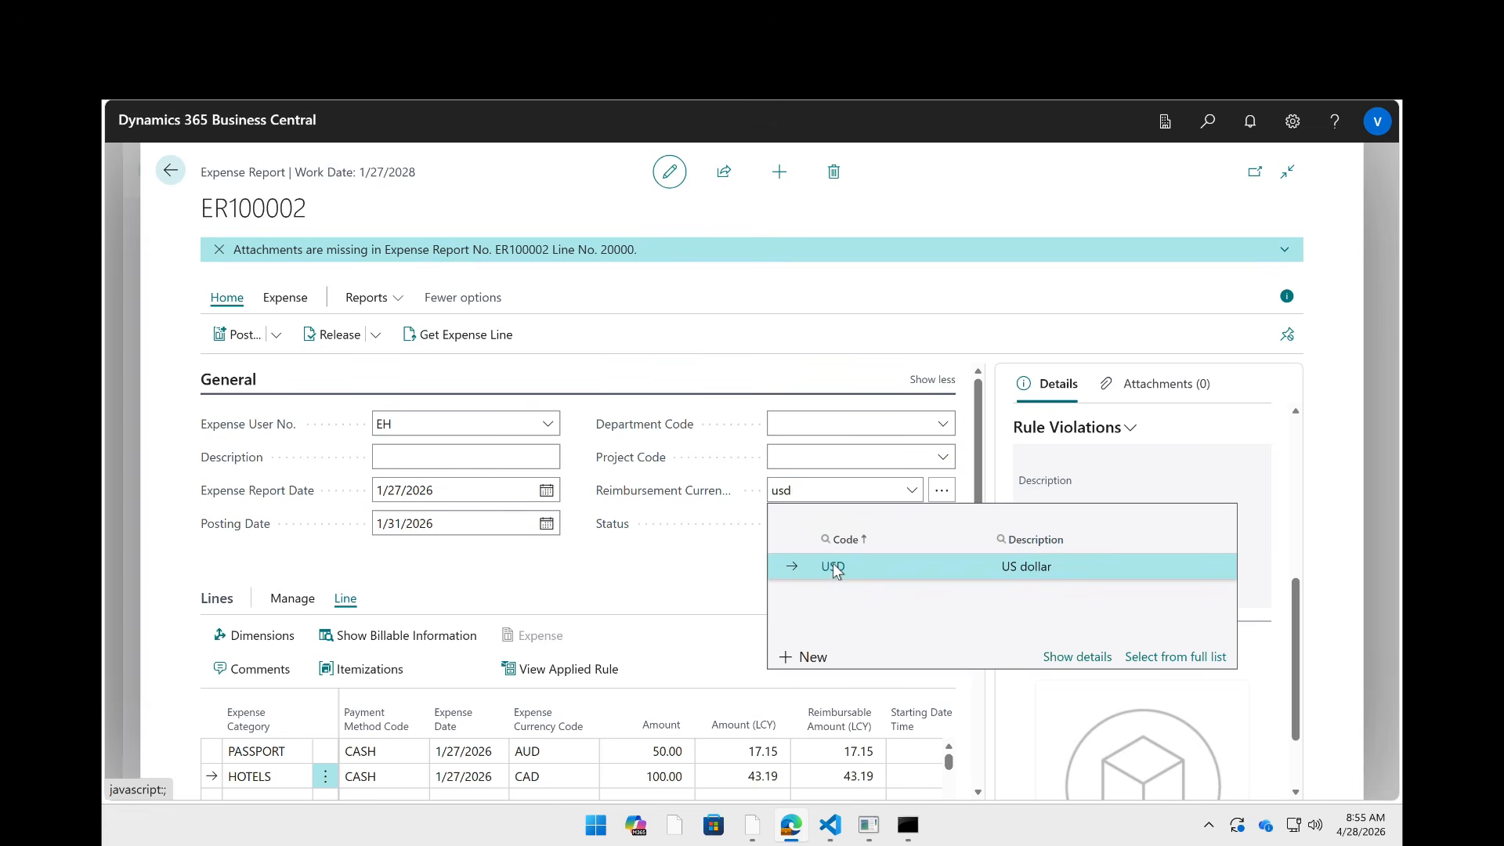
click(834, 565)
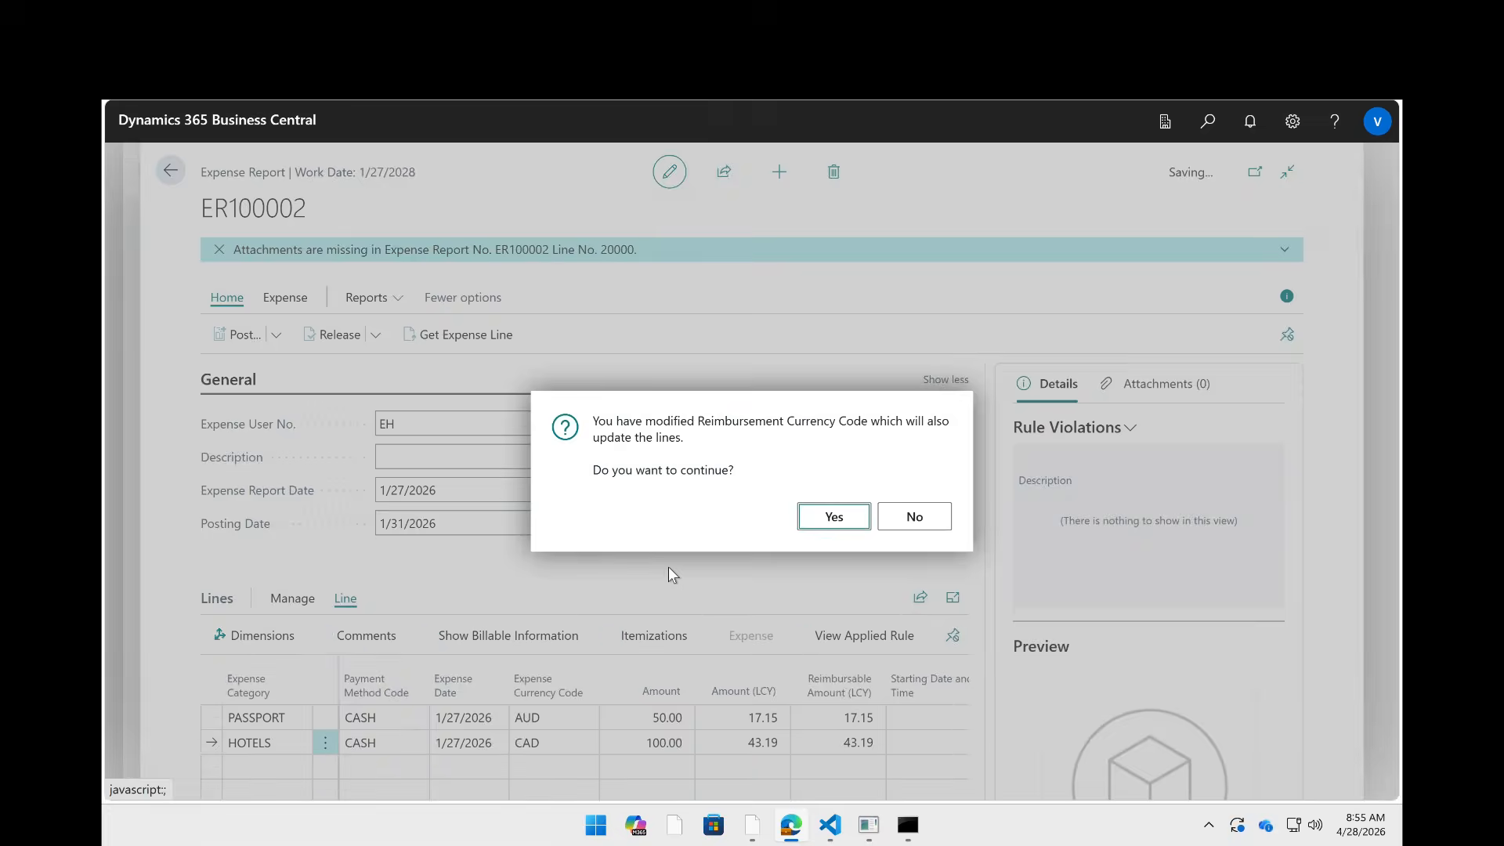
click(833, 517)
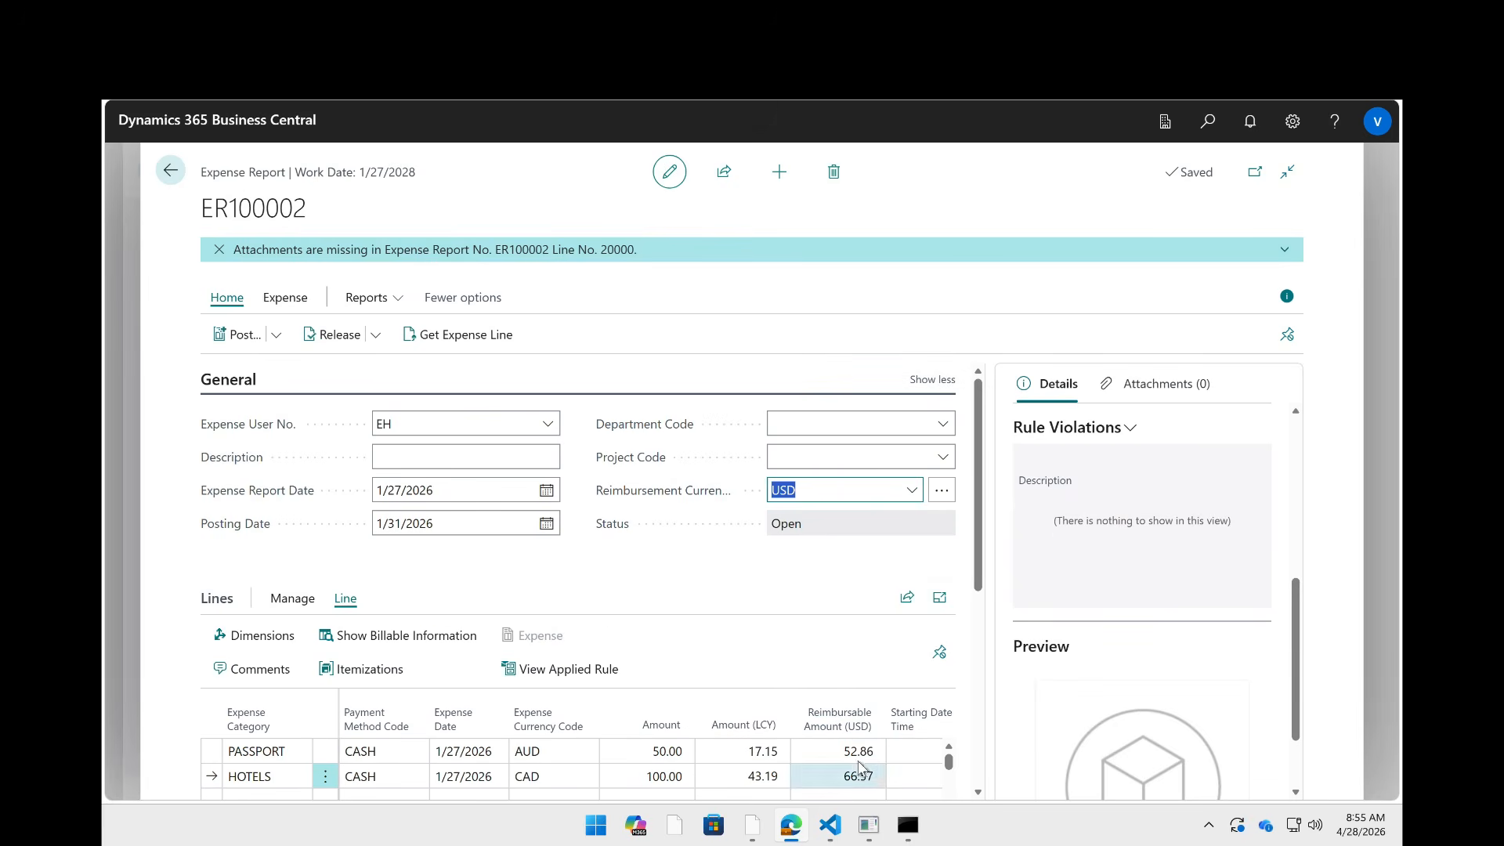
scroll(861, 683, down, 2)
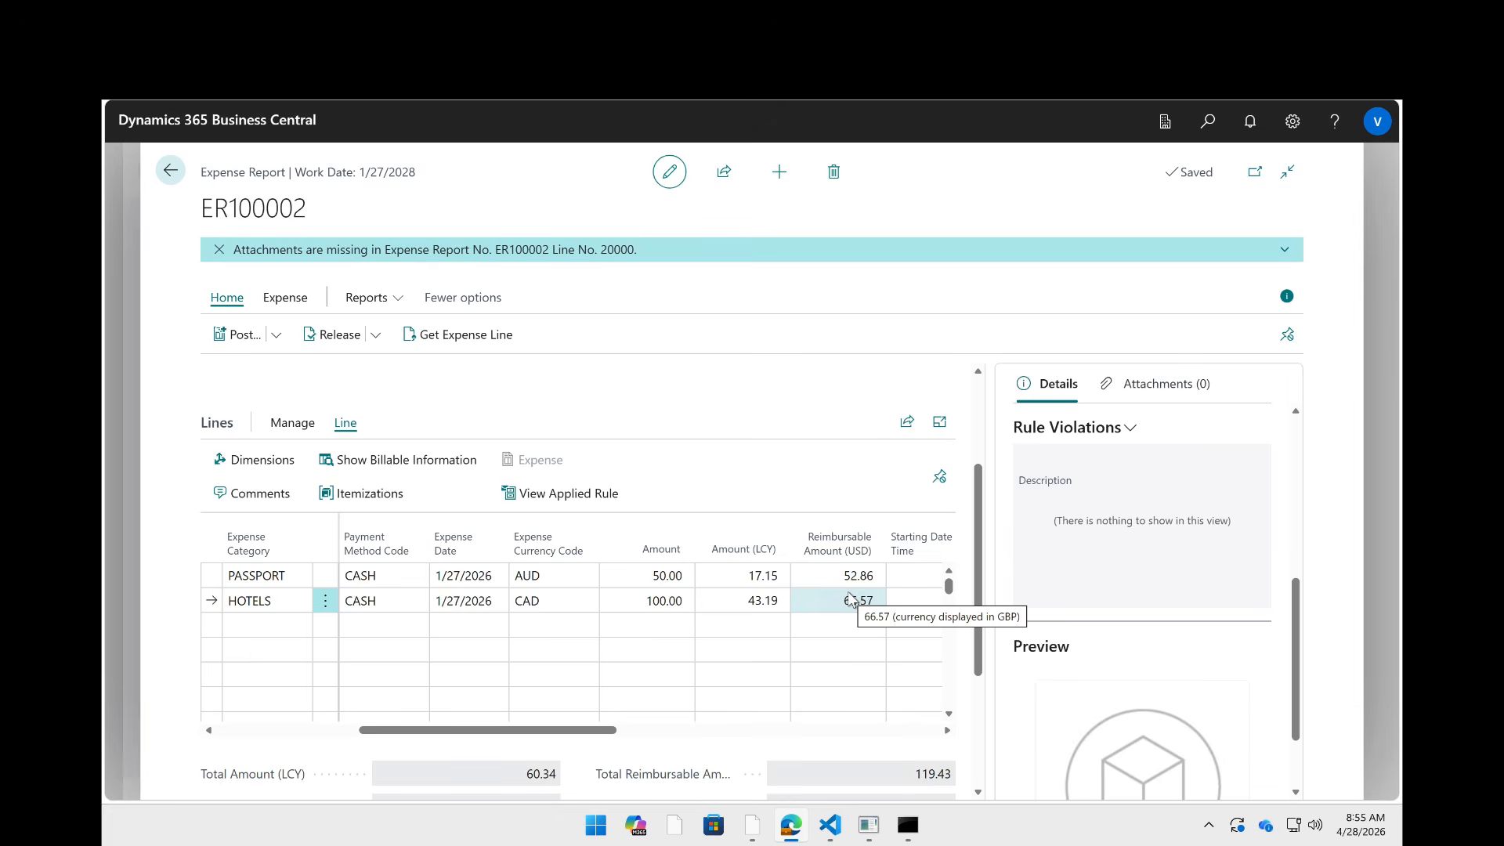
scroll(782, 423, up, 2)
- Set the PASSPORT line's Expense Currency Code to USD
click(781, 424)
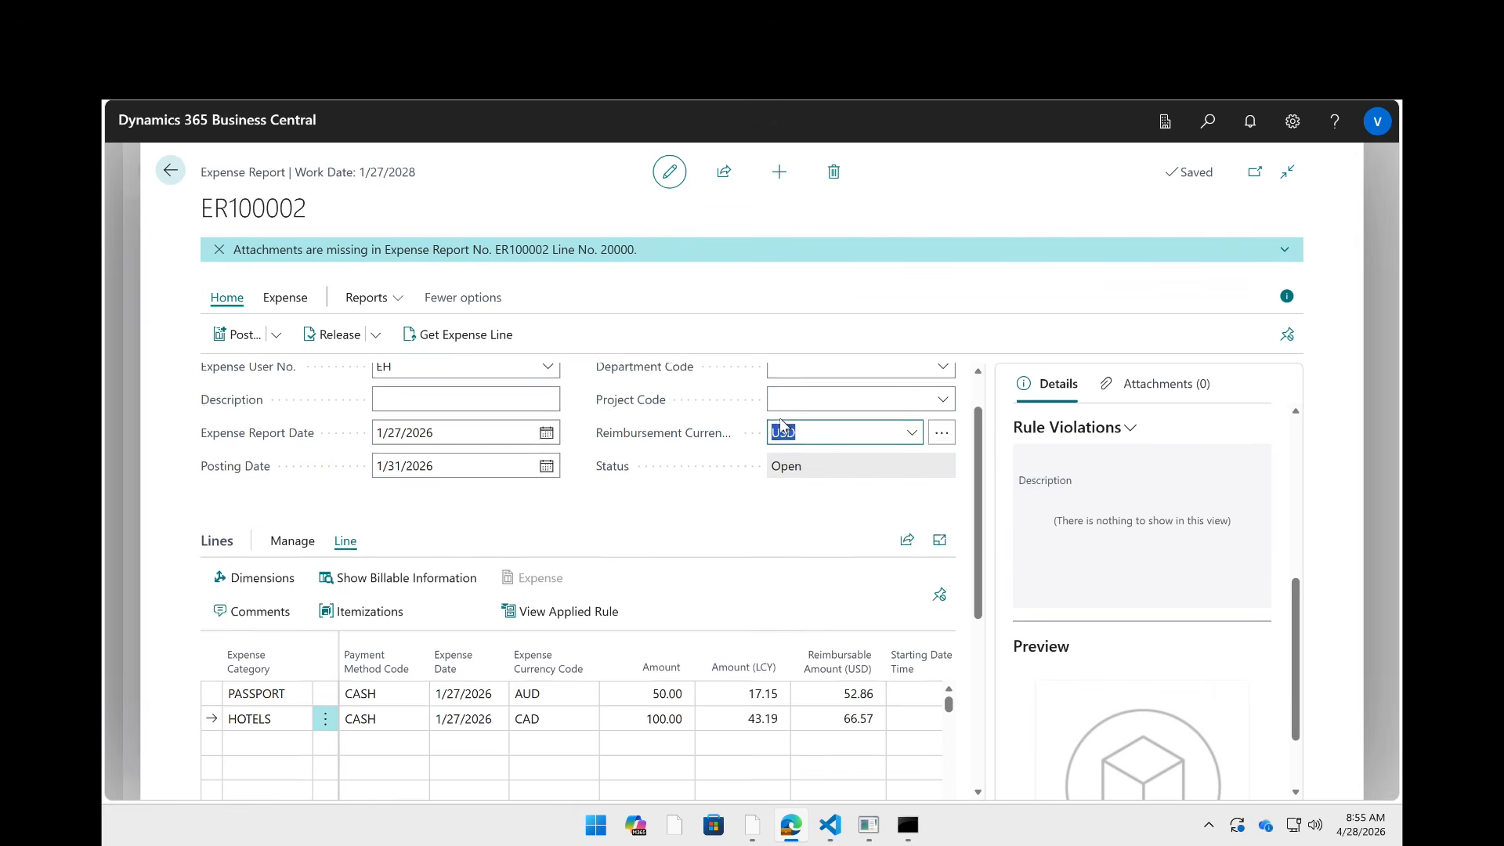
scroll(781, 424, down, 1)
click(565, 686)
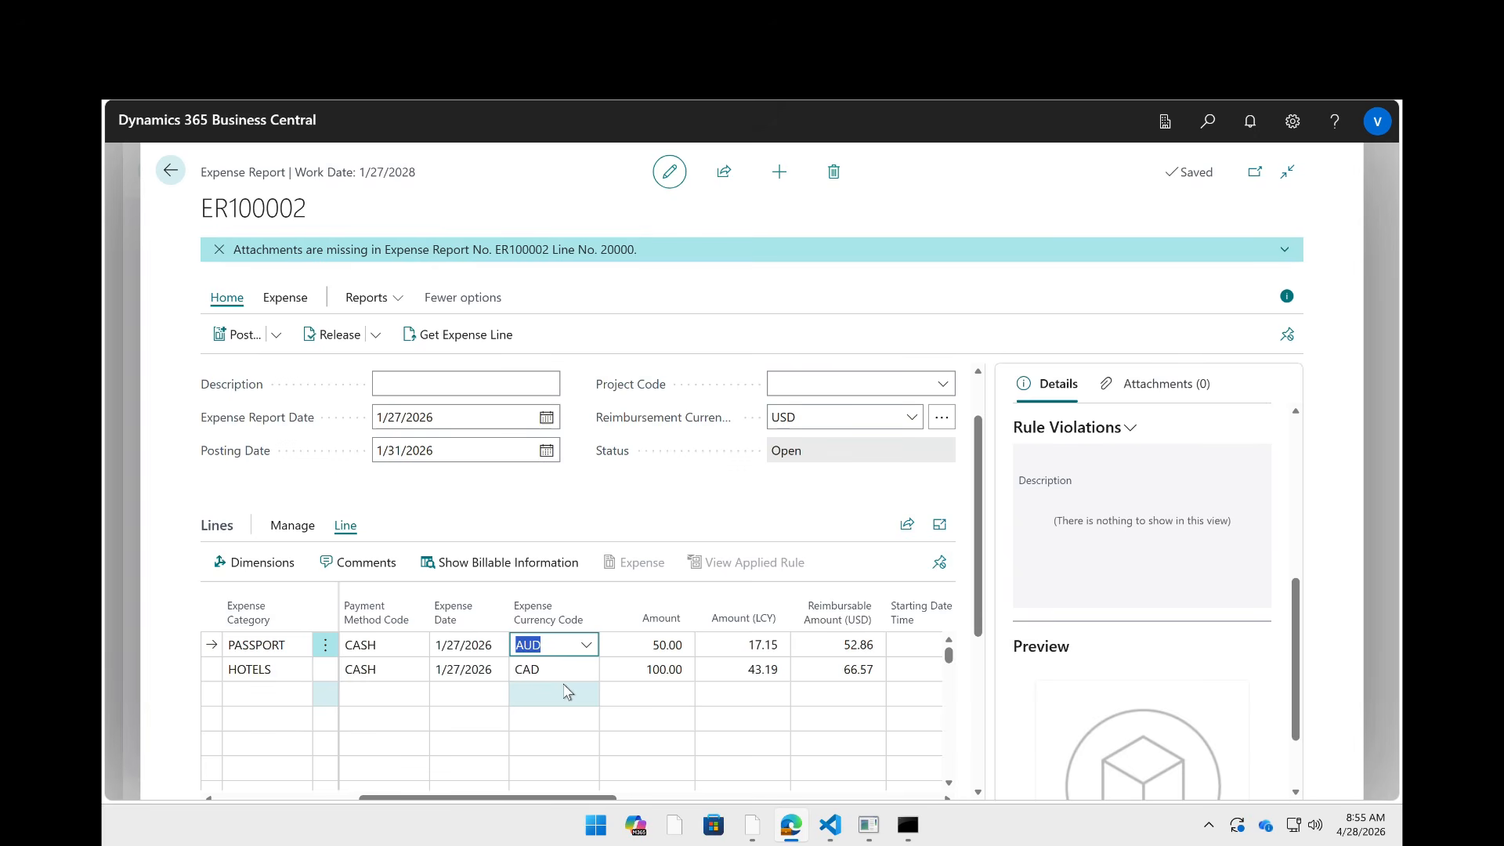
text(usd)
key(Tab)
key(Down)
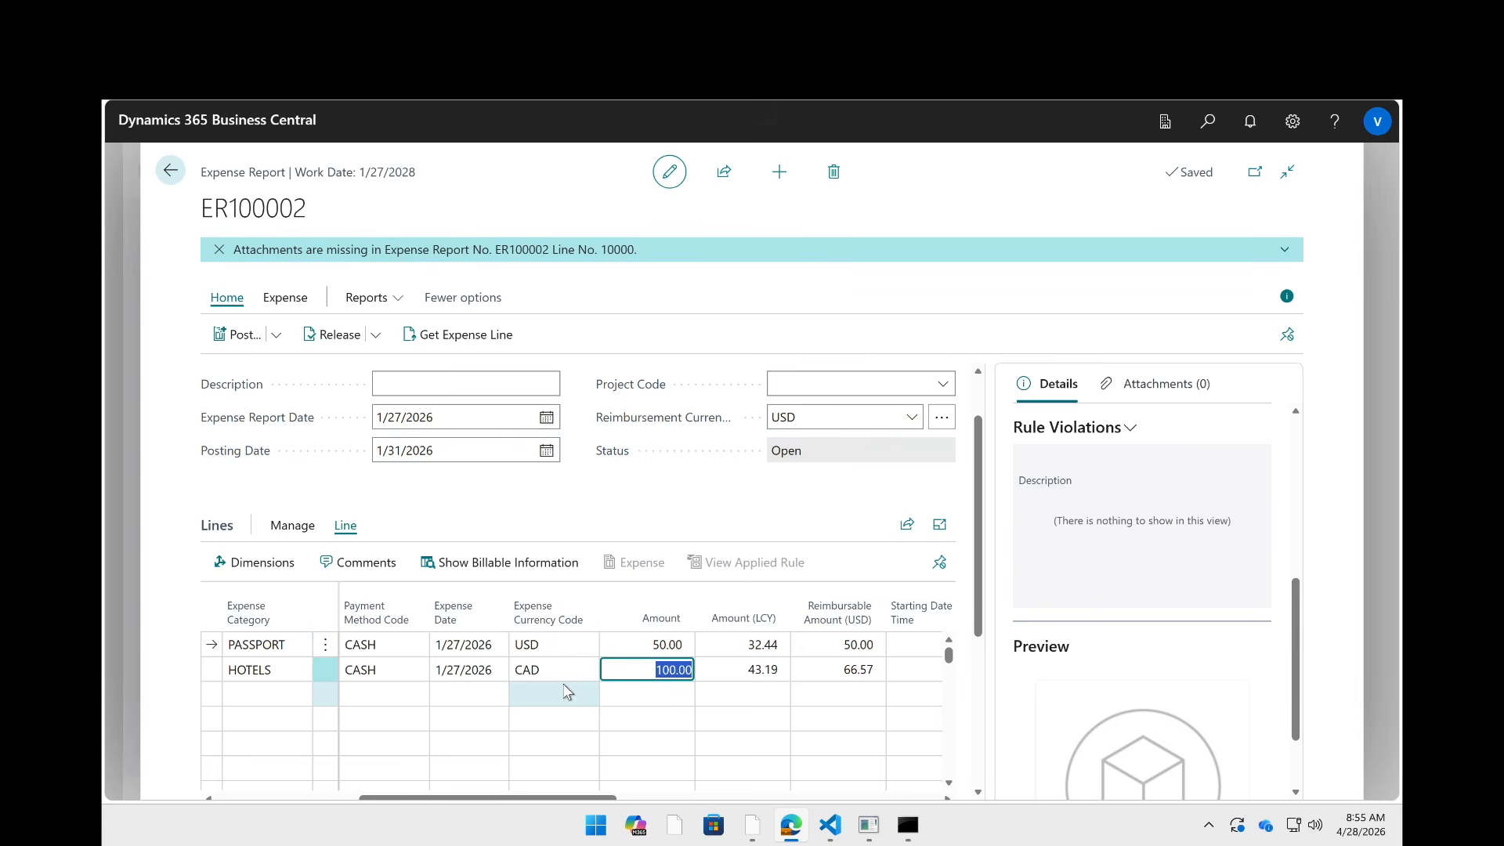
- Set the HOTELS line's Expense Currency Code to USD and compare both lines' LCY and reimbursable amounts
key(shift+Tab)
key(shift+Tab)
key(Tab)
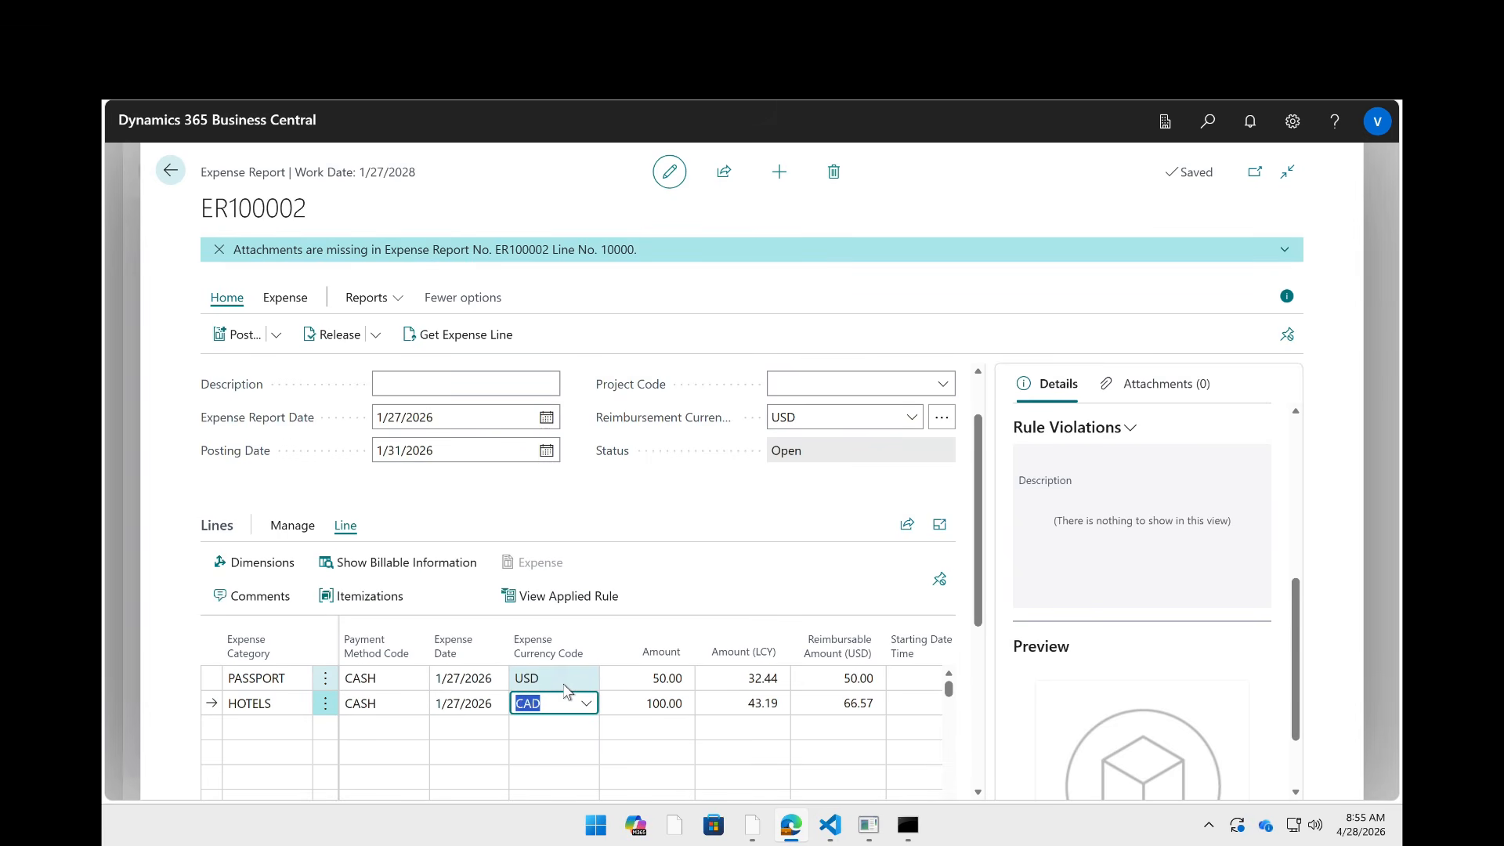
text(usd)
key(Tab)
key(Up)
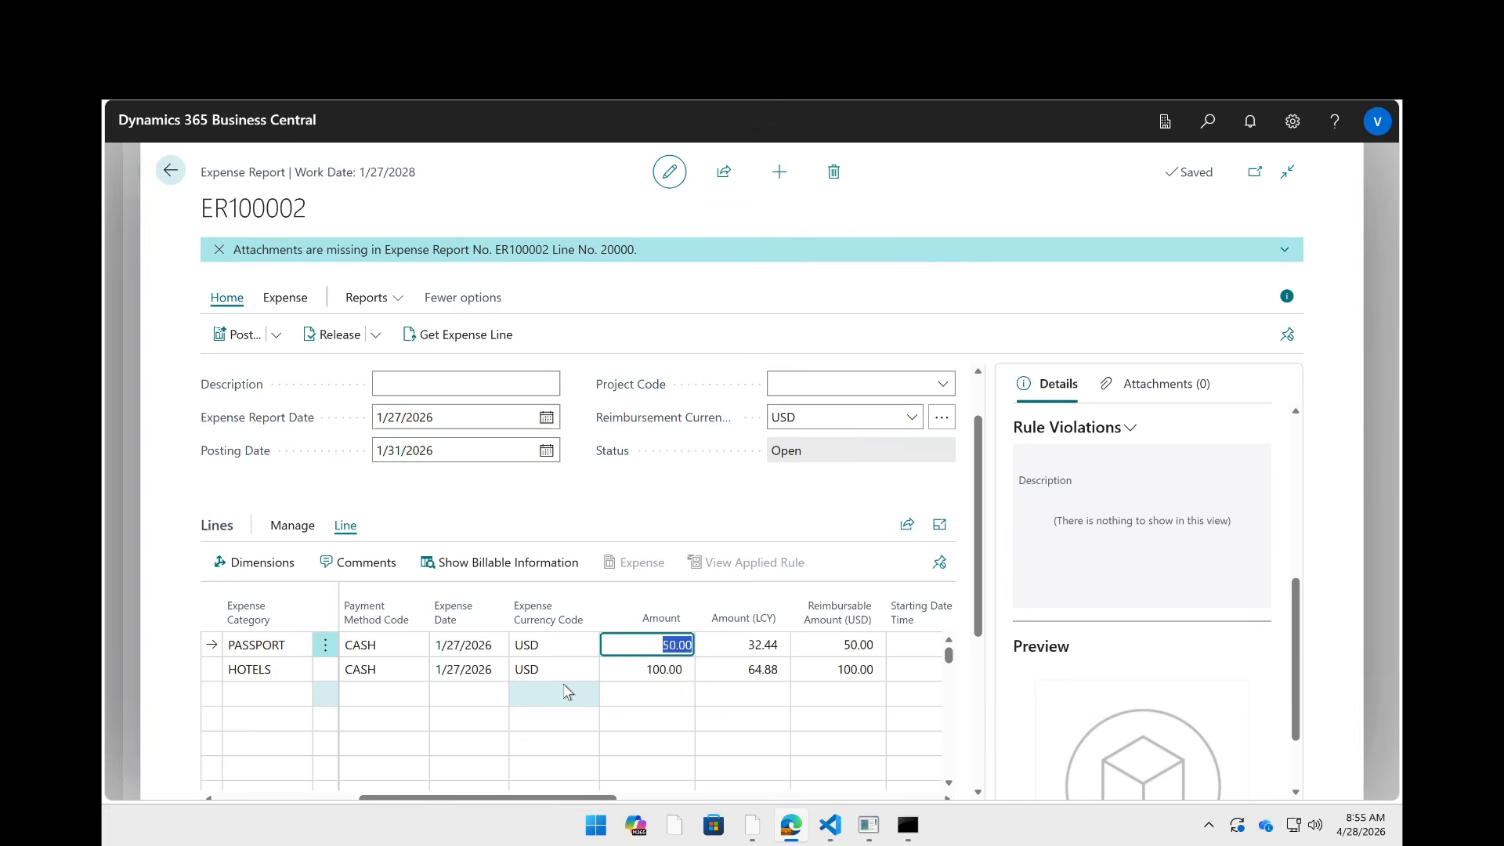
key(Down)
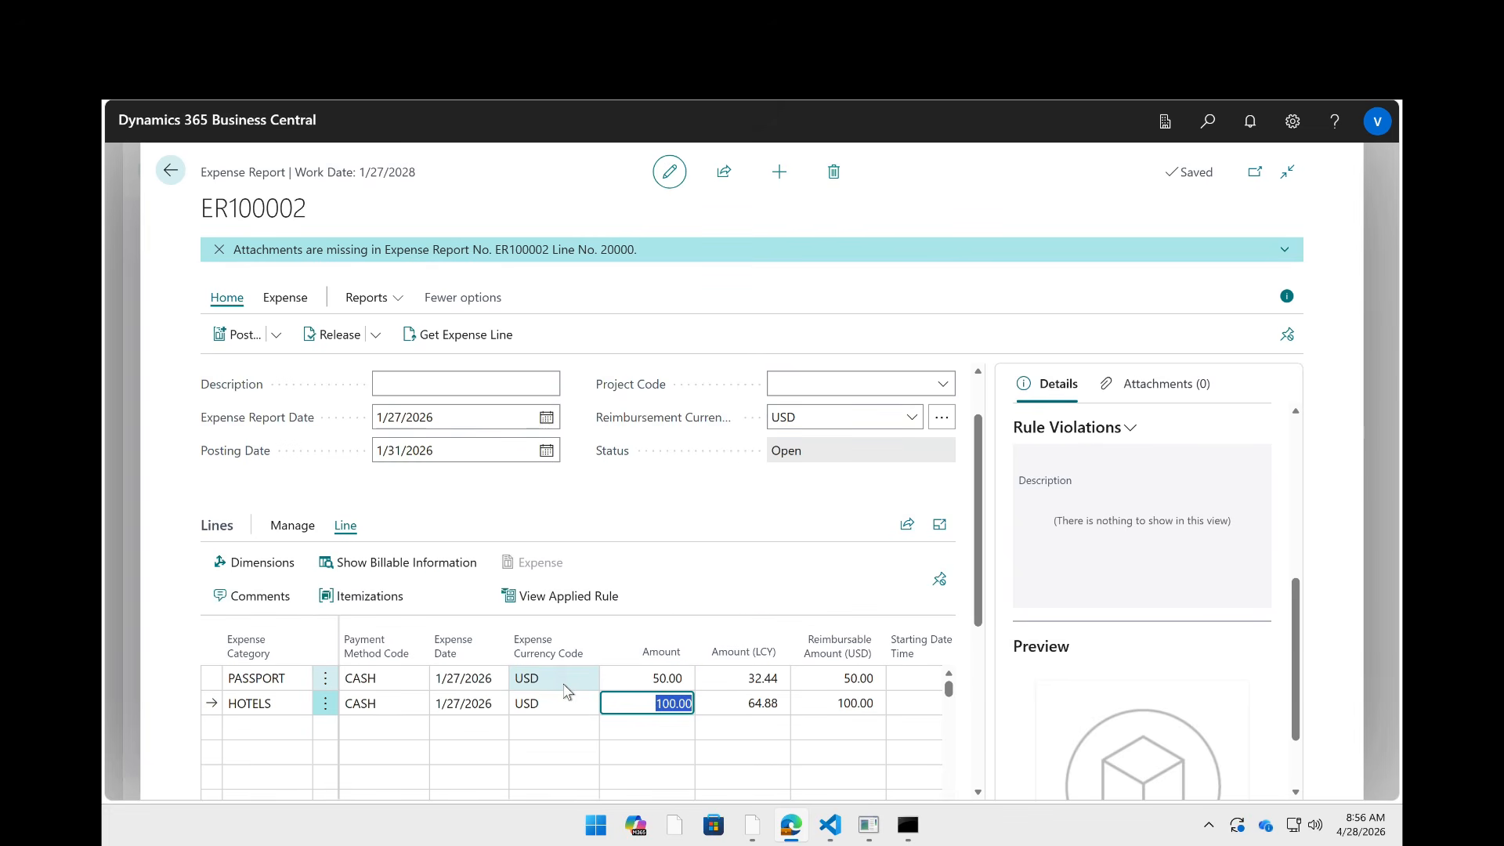
key(Up)
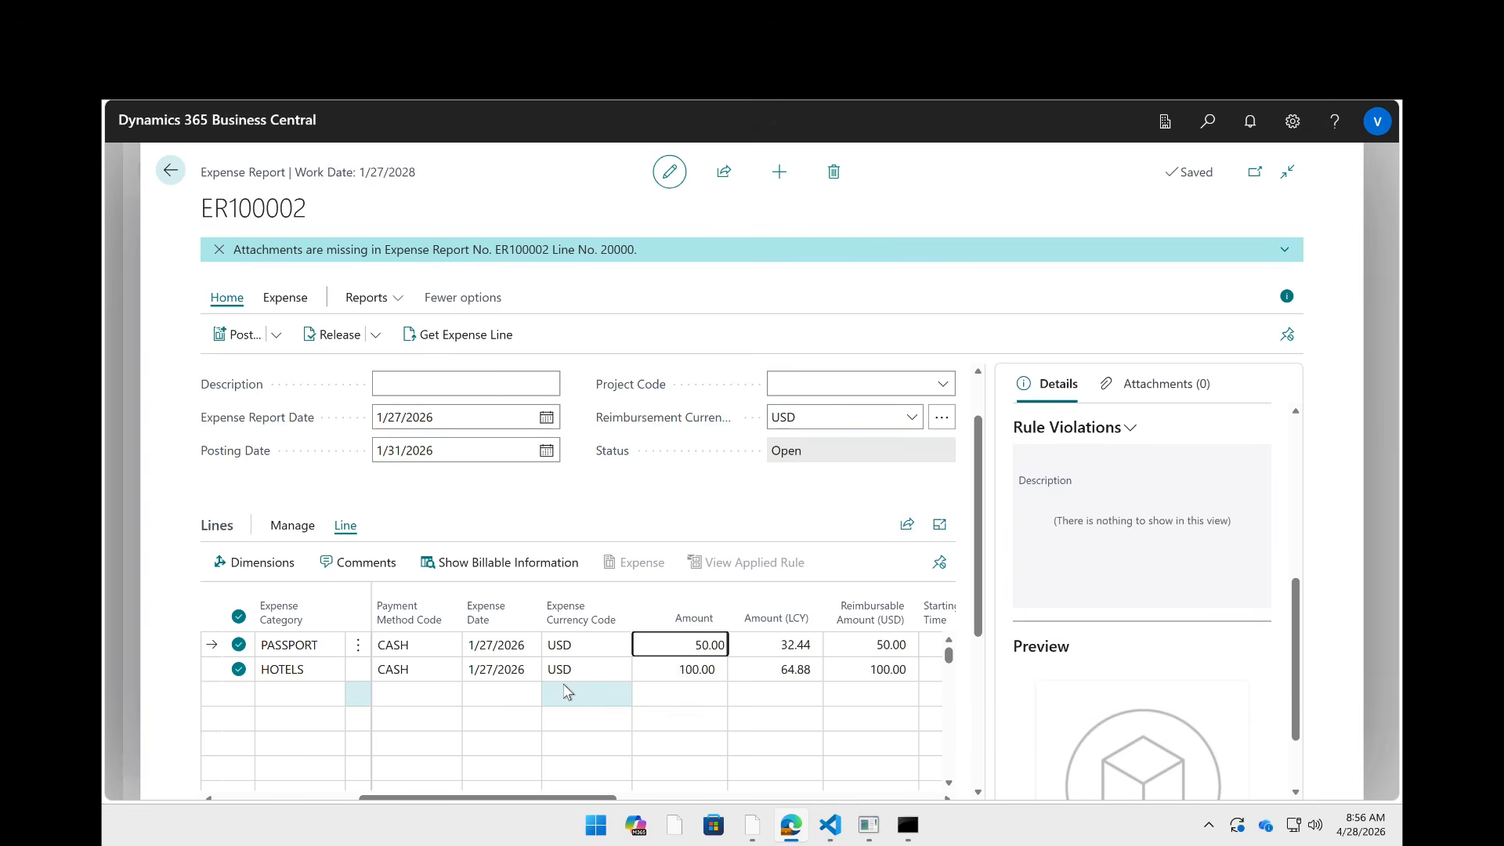
key(Down)
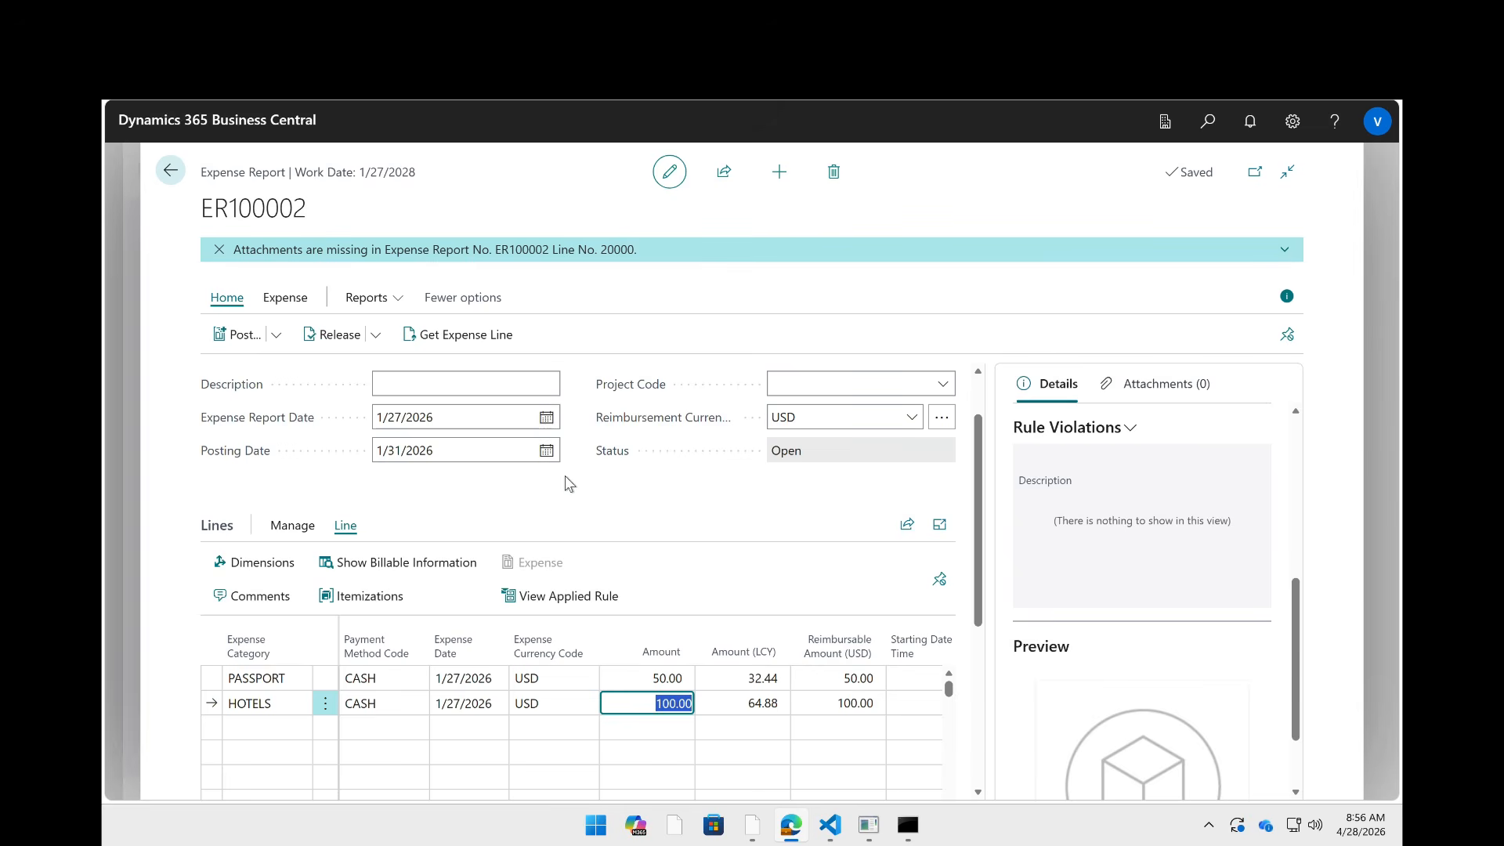
- Hide the FactBox pane and check the expense report's total reimbursable and refundable amounts
click(461, 450)
click(278, 337)
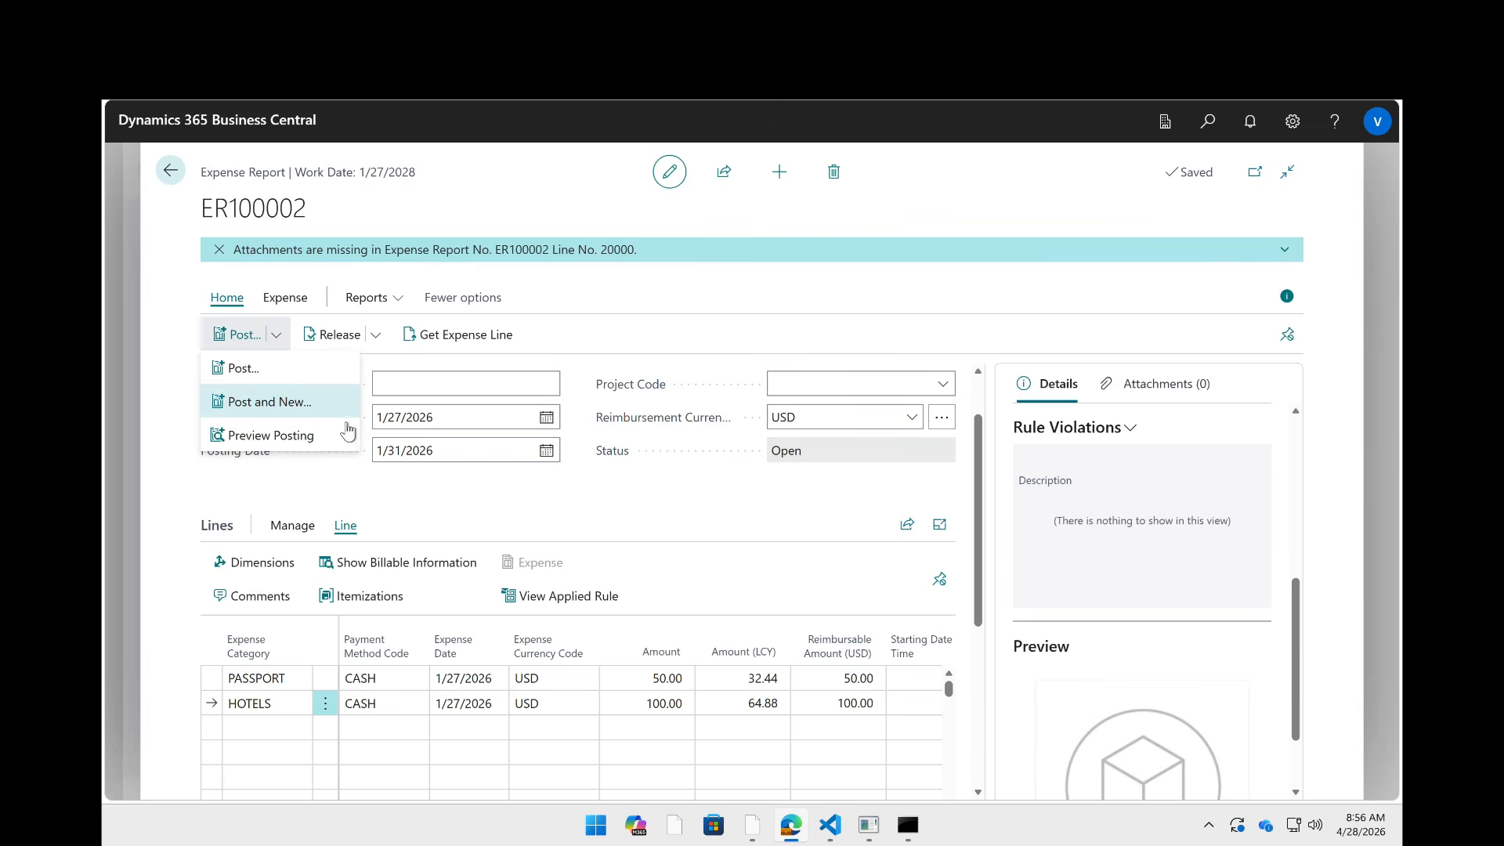
scroll(731, 510, down, 4)
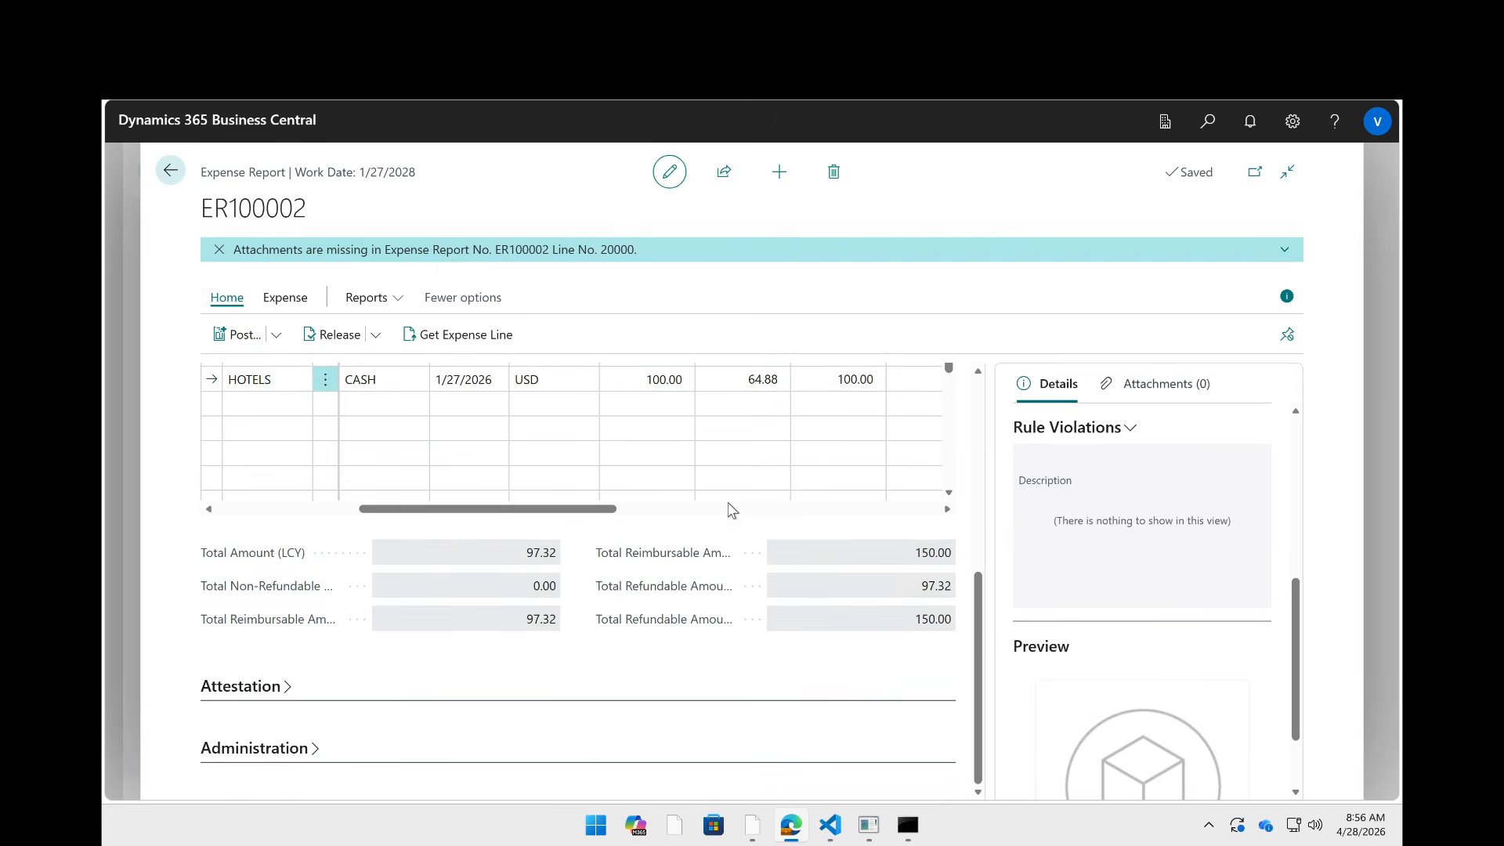
click(1286, 296)
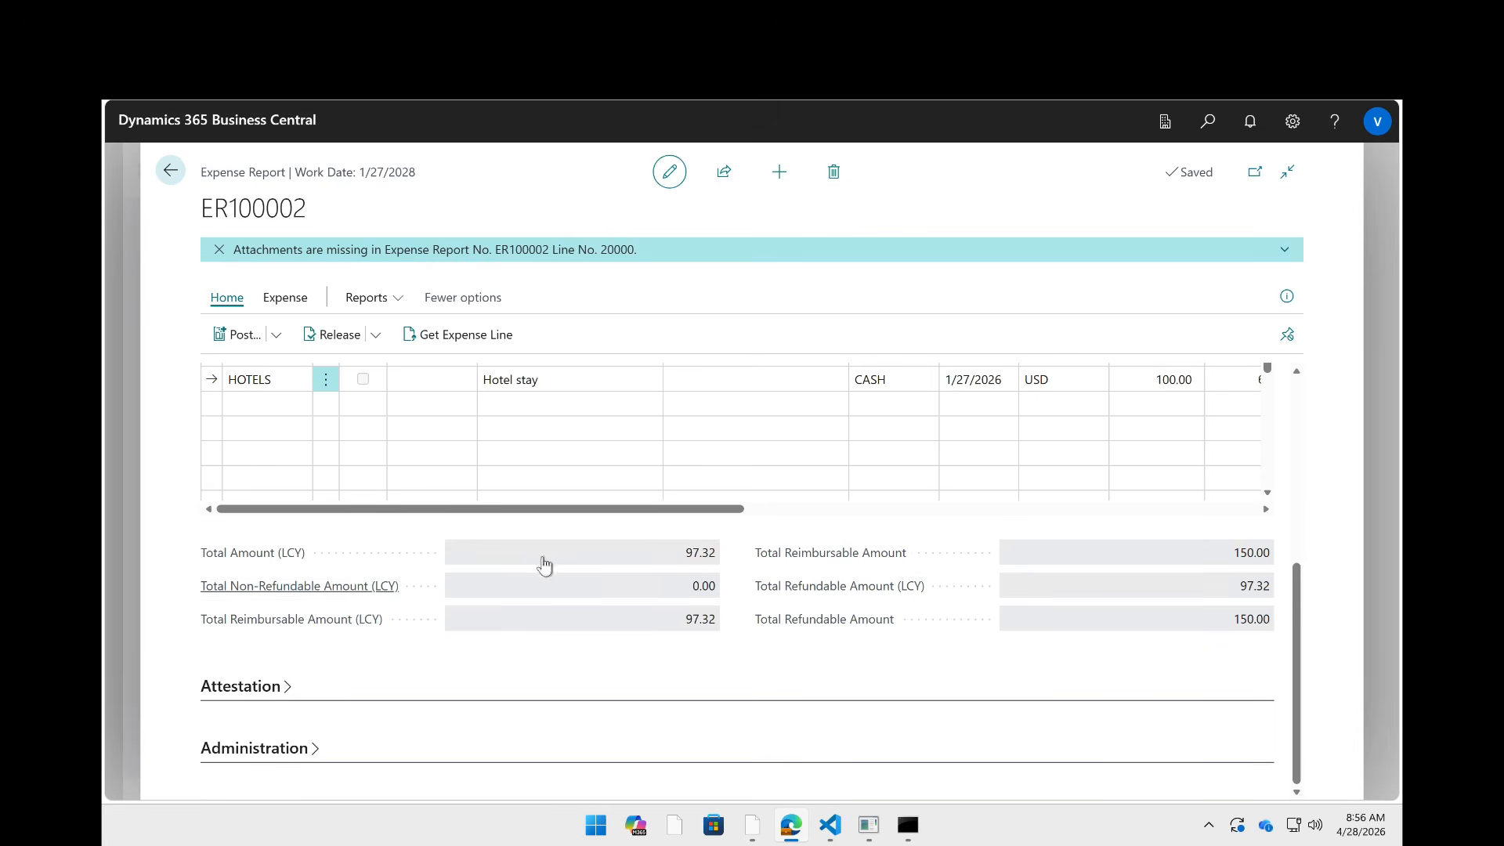
scroll(544, 564, up, 5)
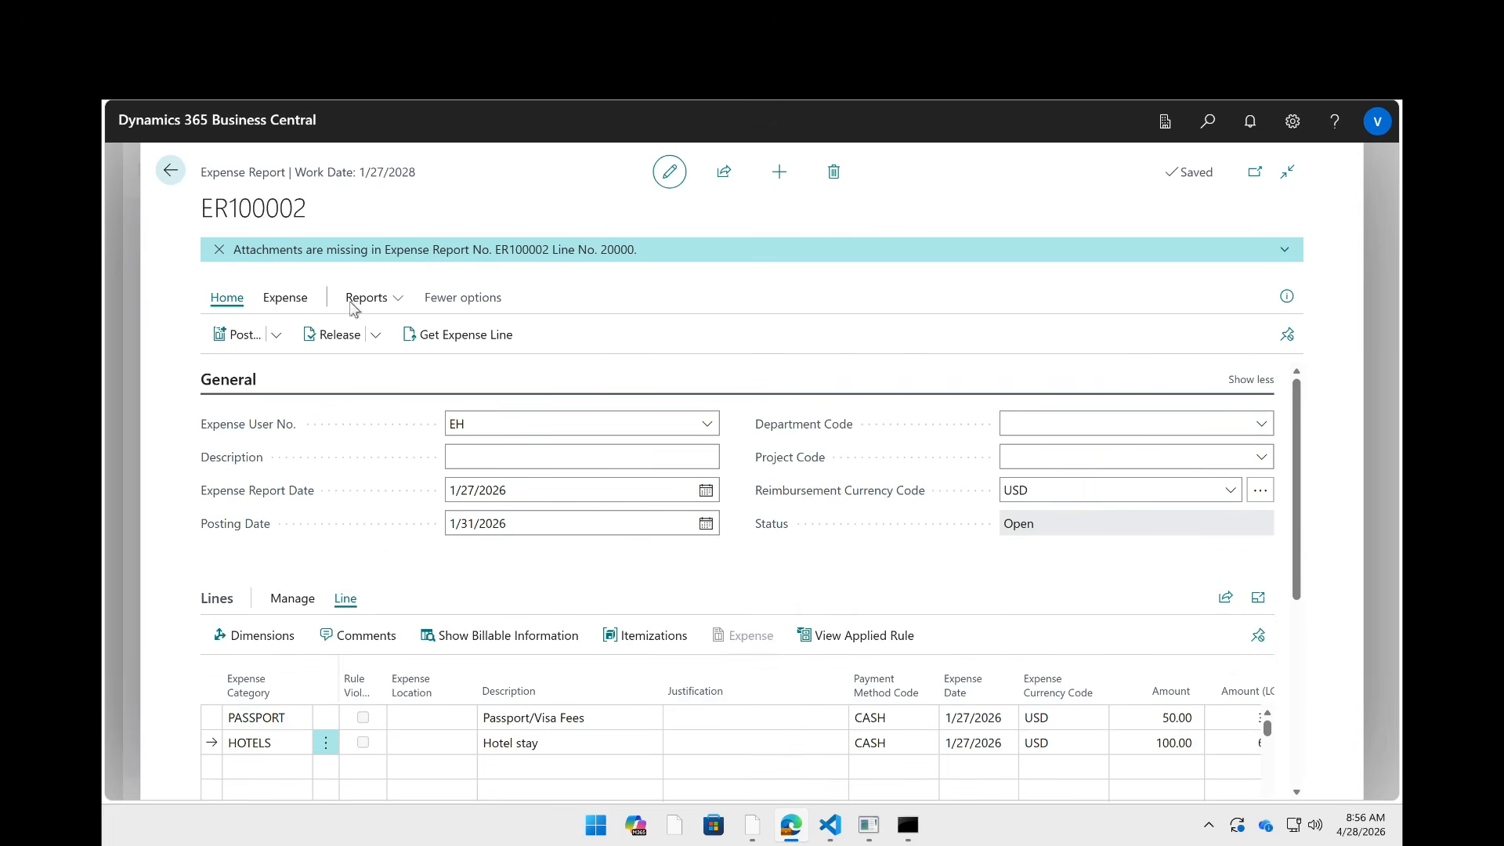
- Preview the posting of the USD expense lines and compare the G/L entries' source currency amounts with their LCY amounts
click(278, 336)
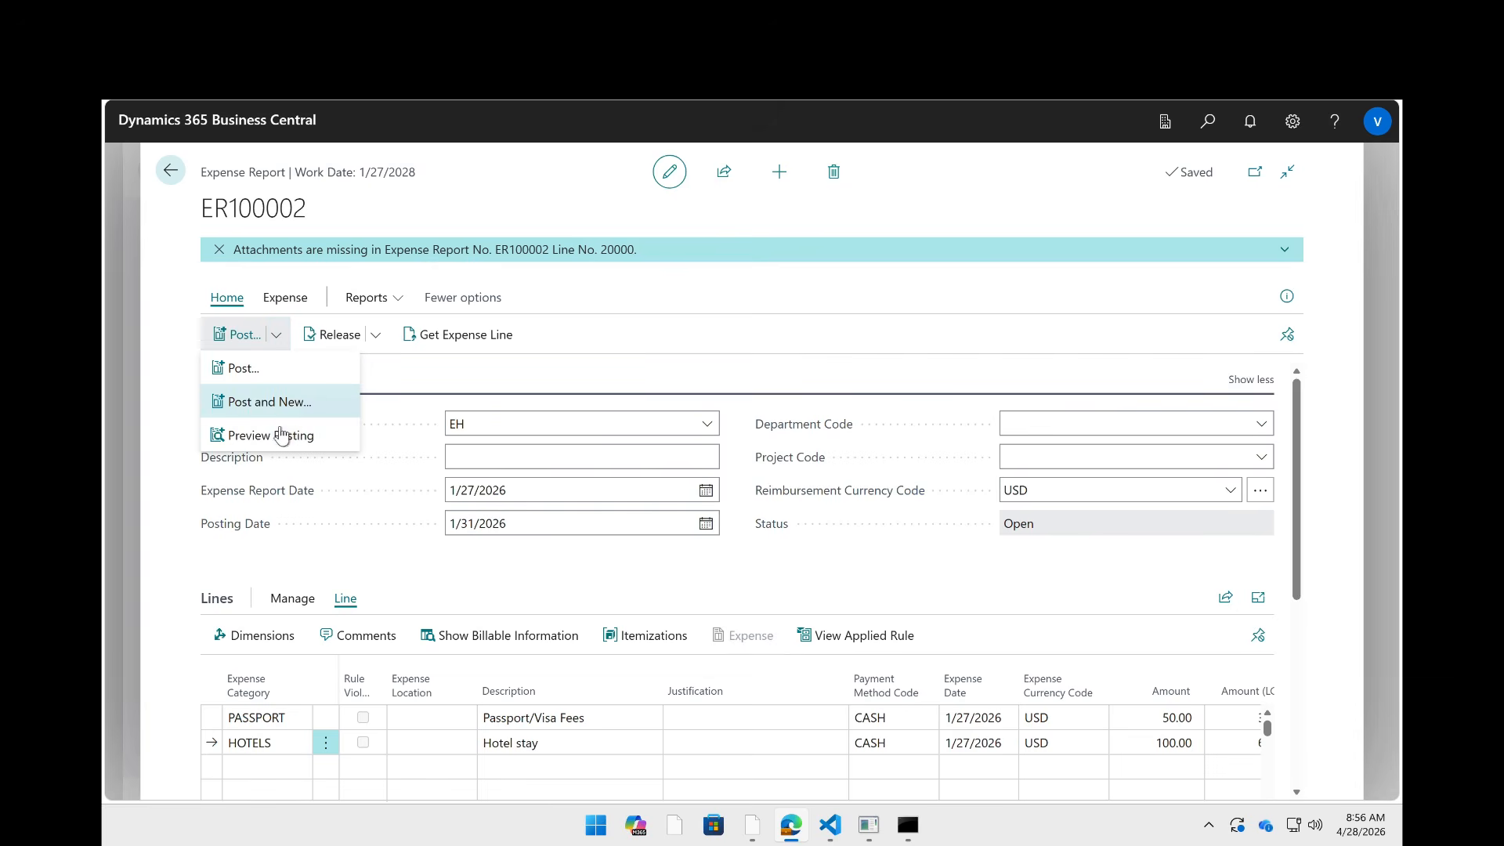
click(286, 434)
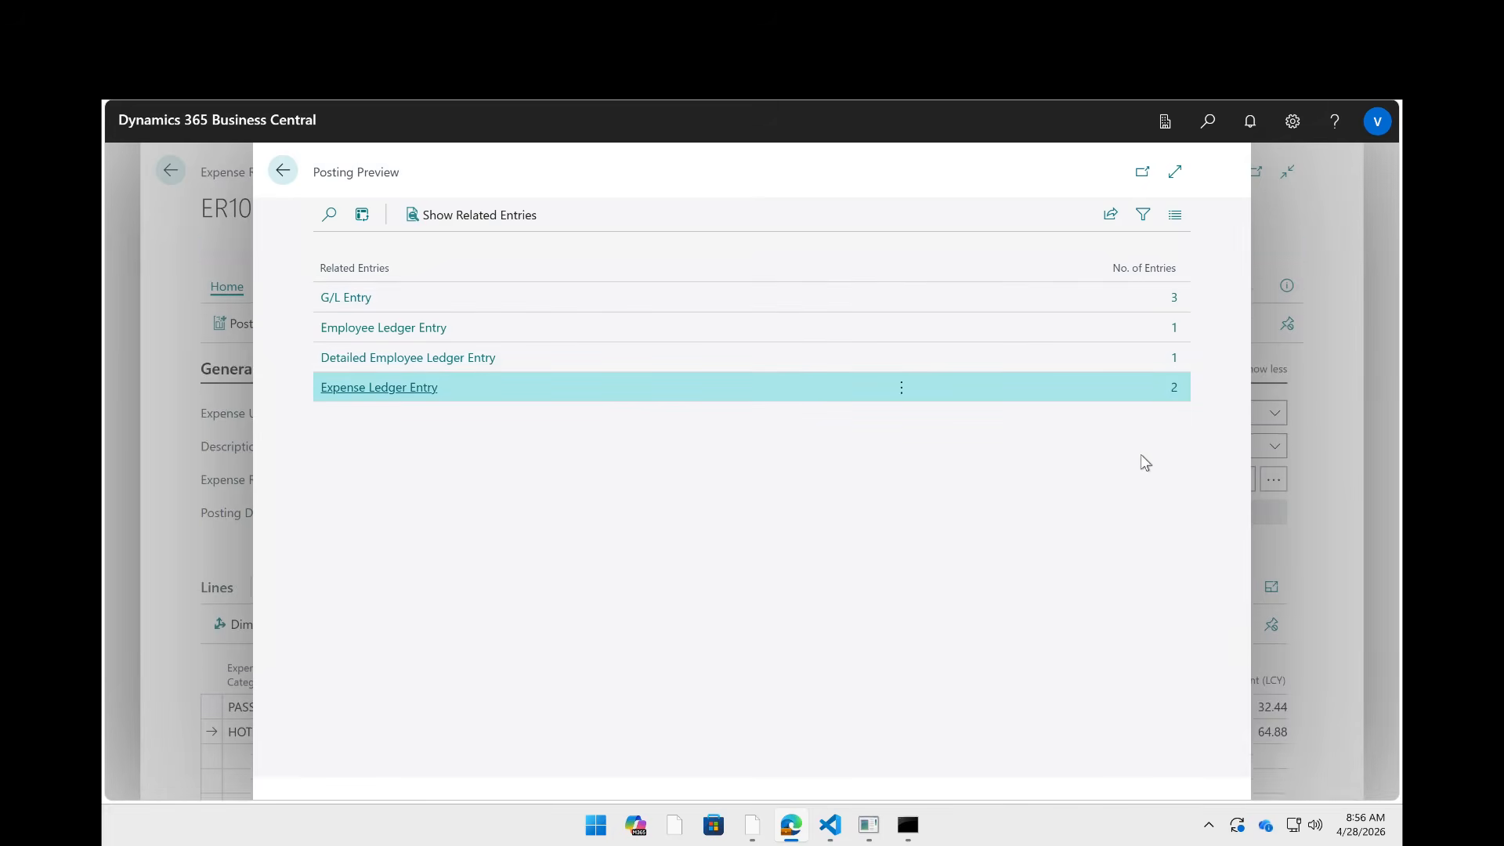
click(1179, 300)
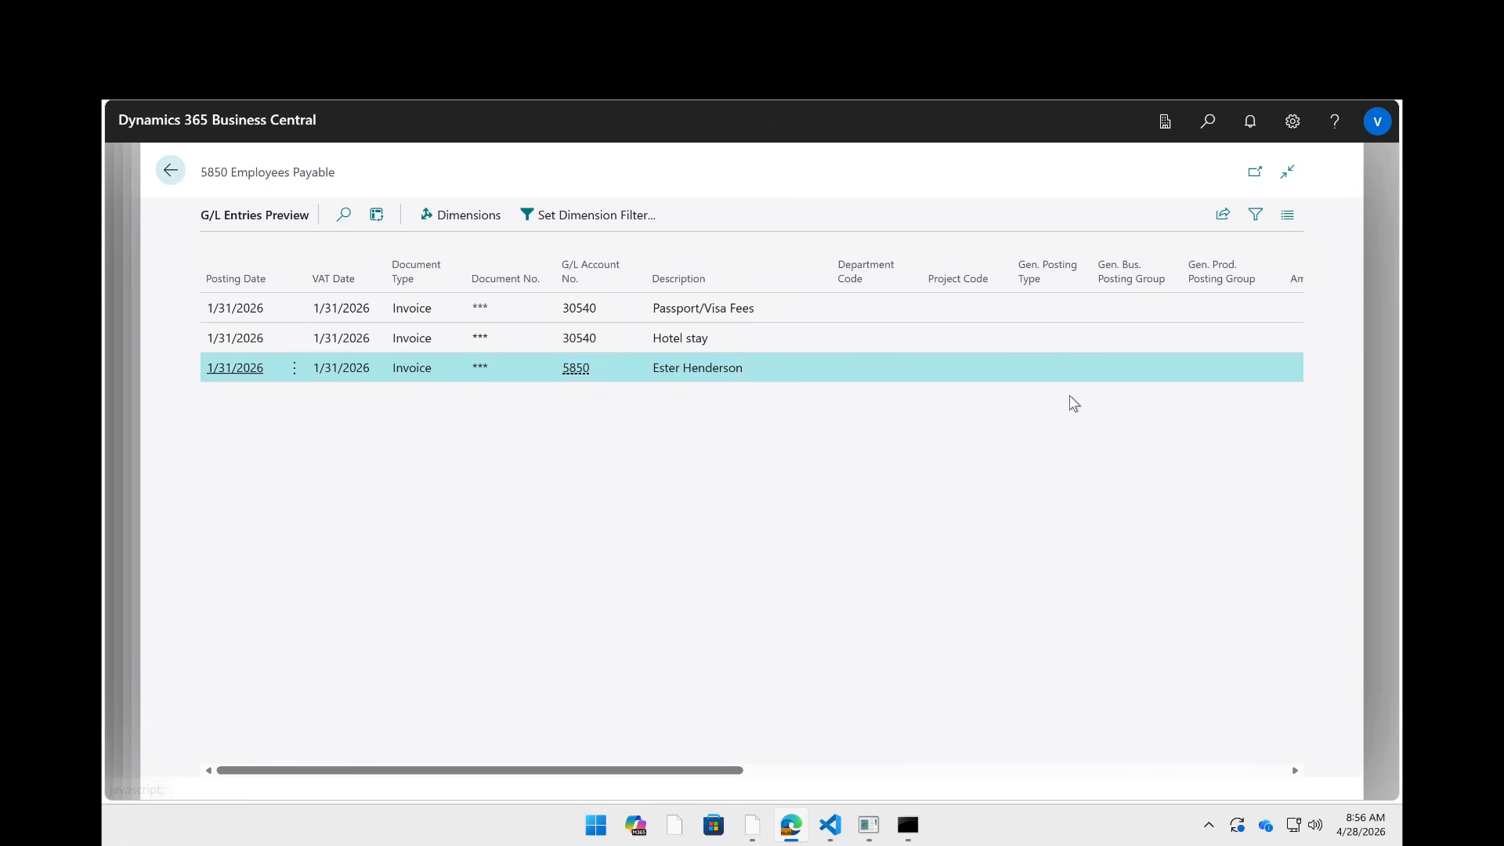
scroll(1059, 389, right, 5)
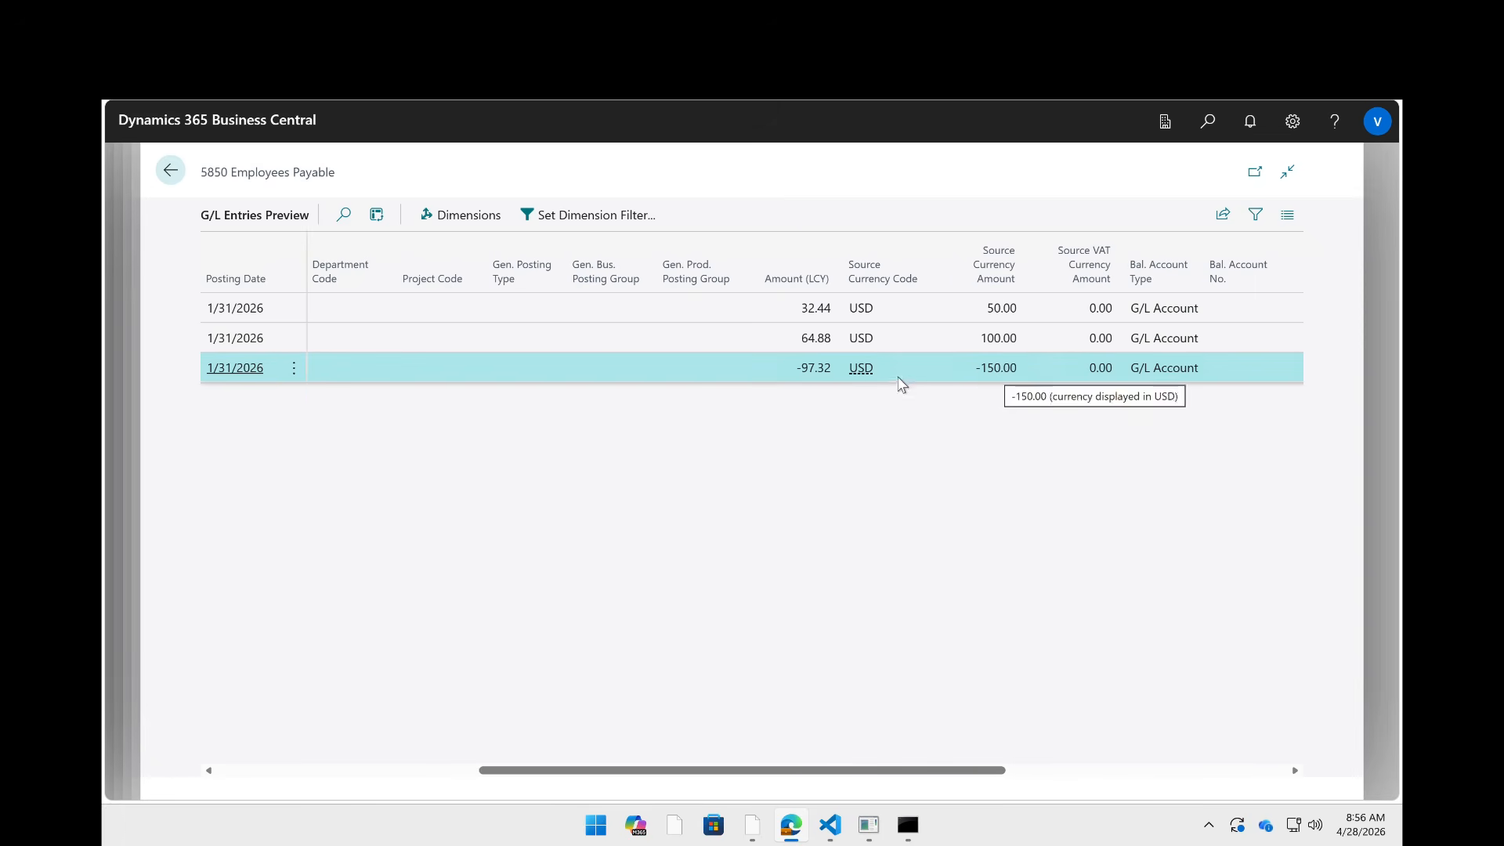
click(1010, 373)
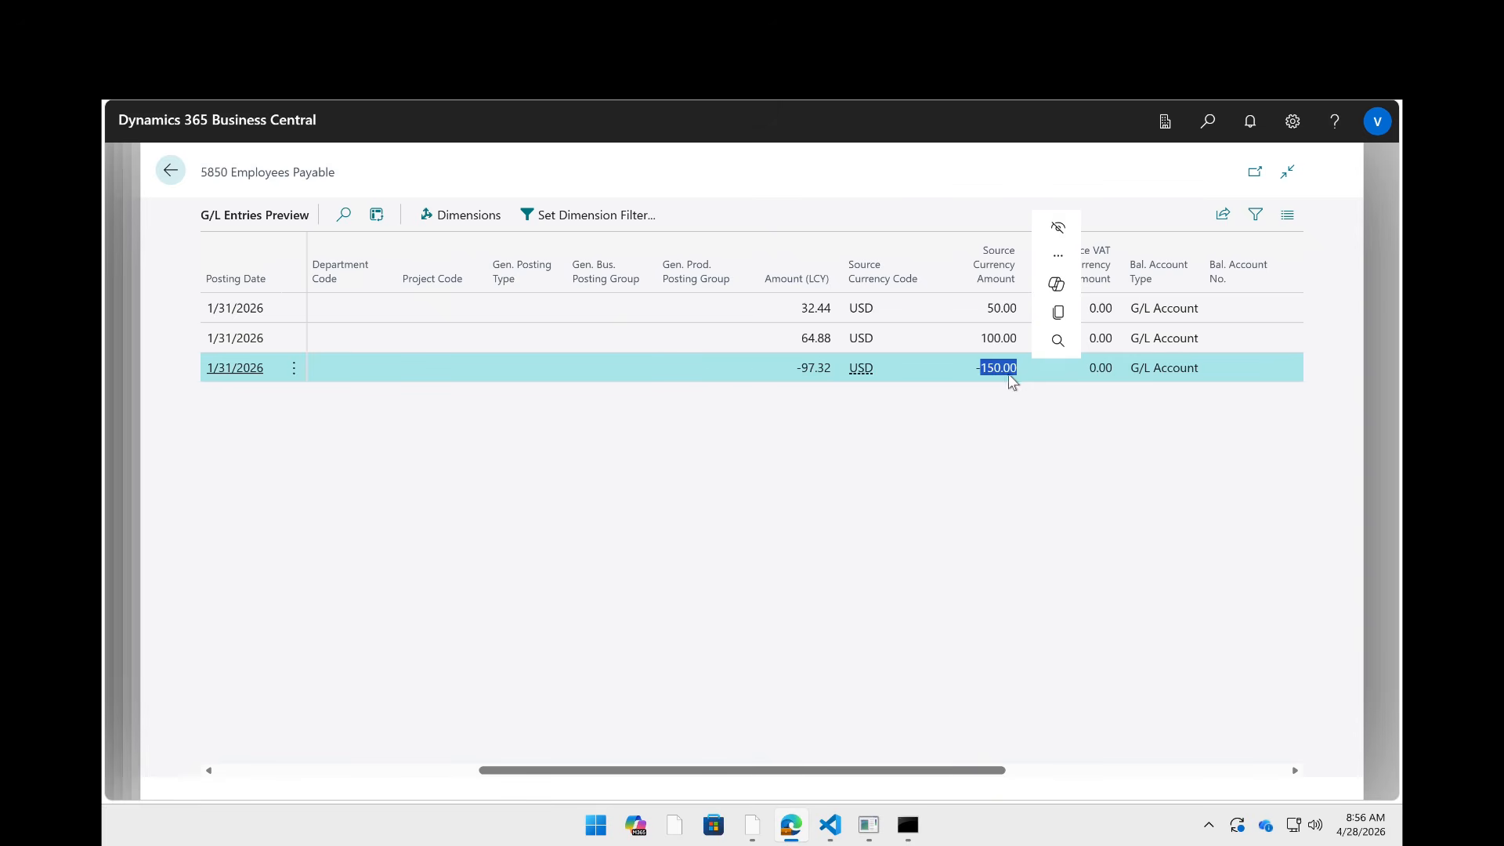
click(809, 369)
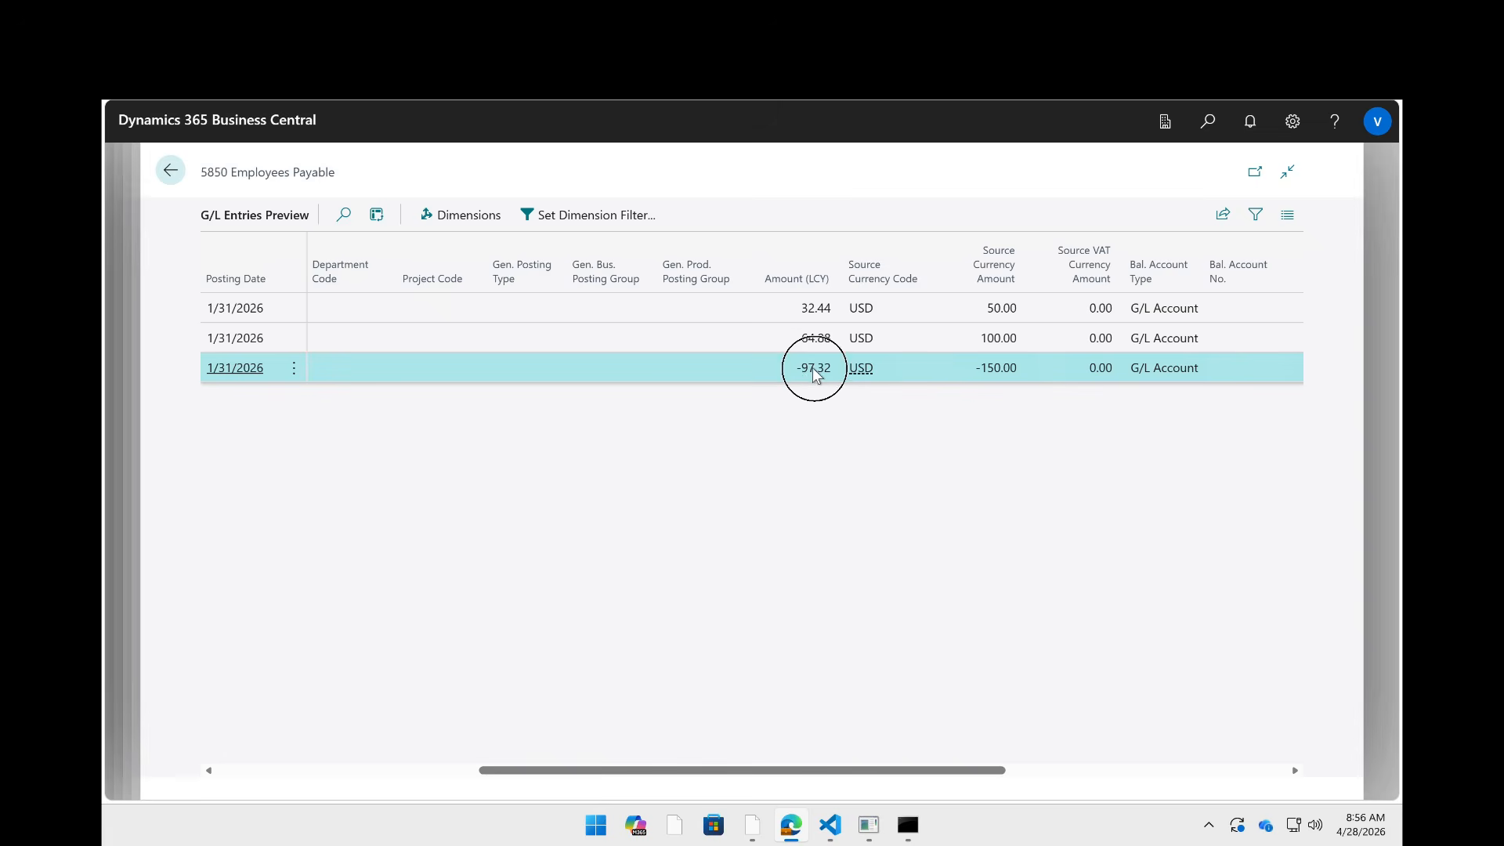
- Leave the G/L entries, examine the previewed employee ledger entry's original and remaining amounts, and return to the expense report
drag(826, 371, 831, 373)
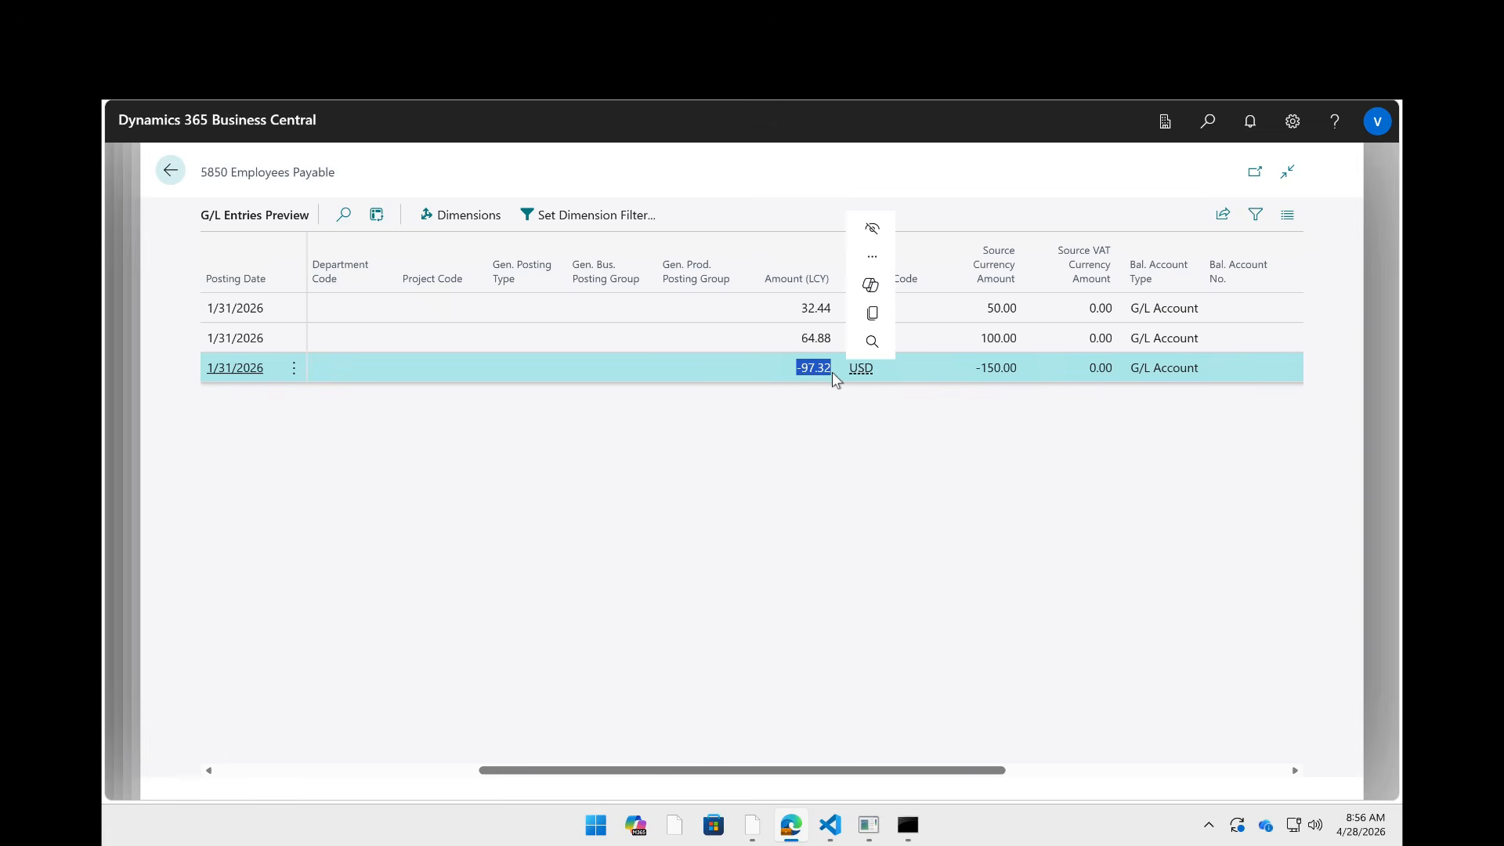
click(170, 169)
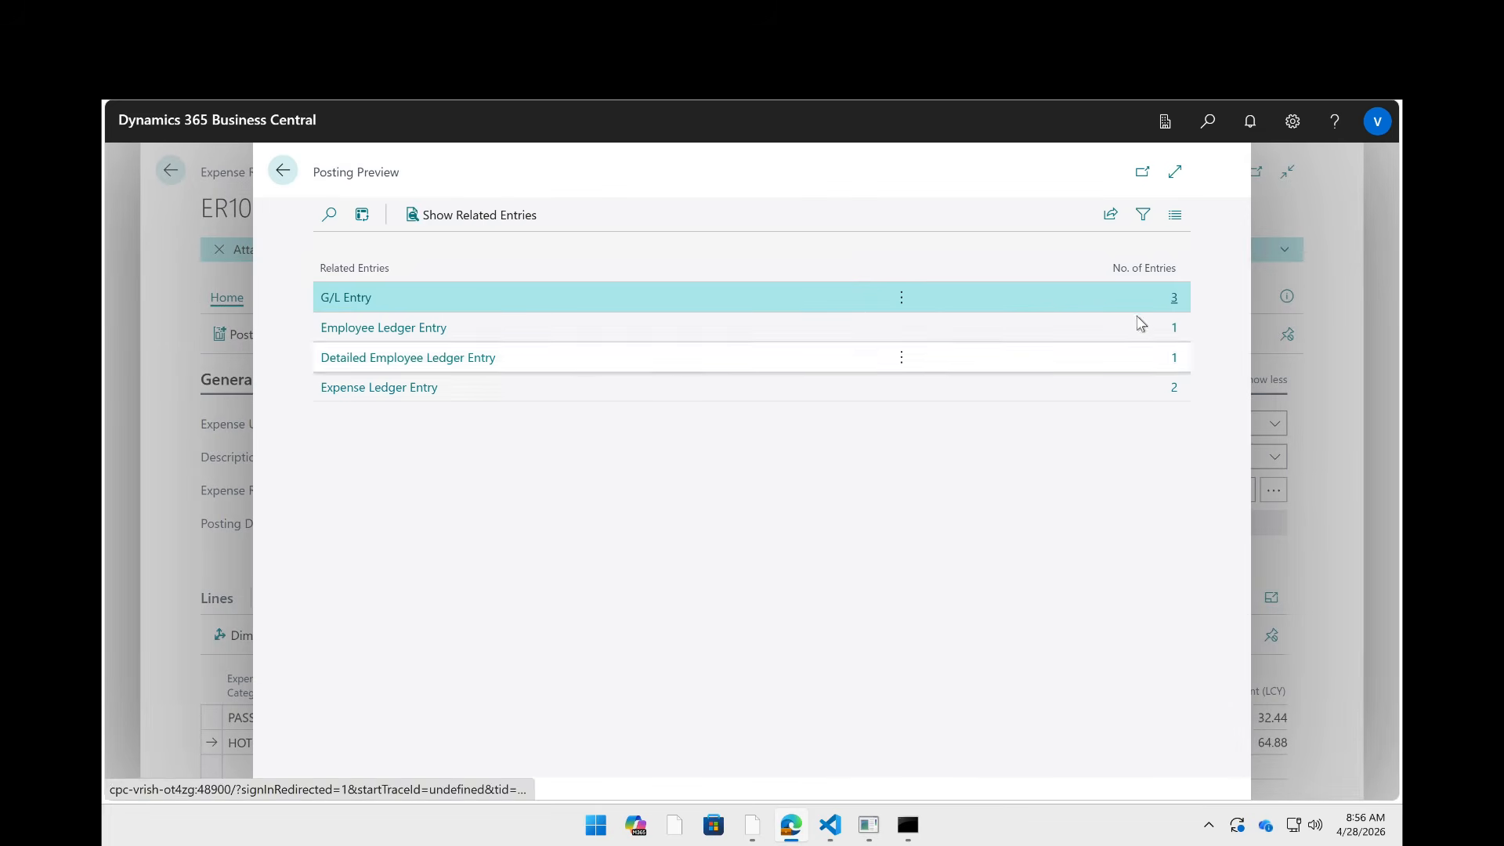
click(1174, 328)
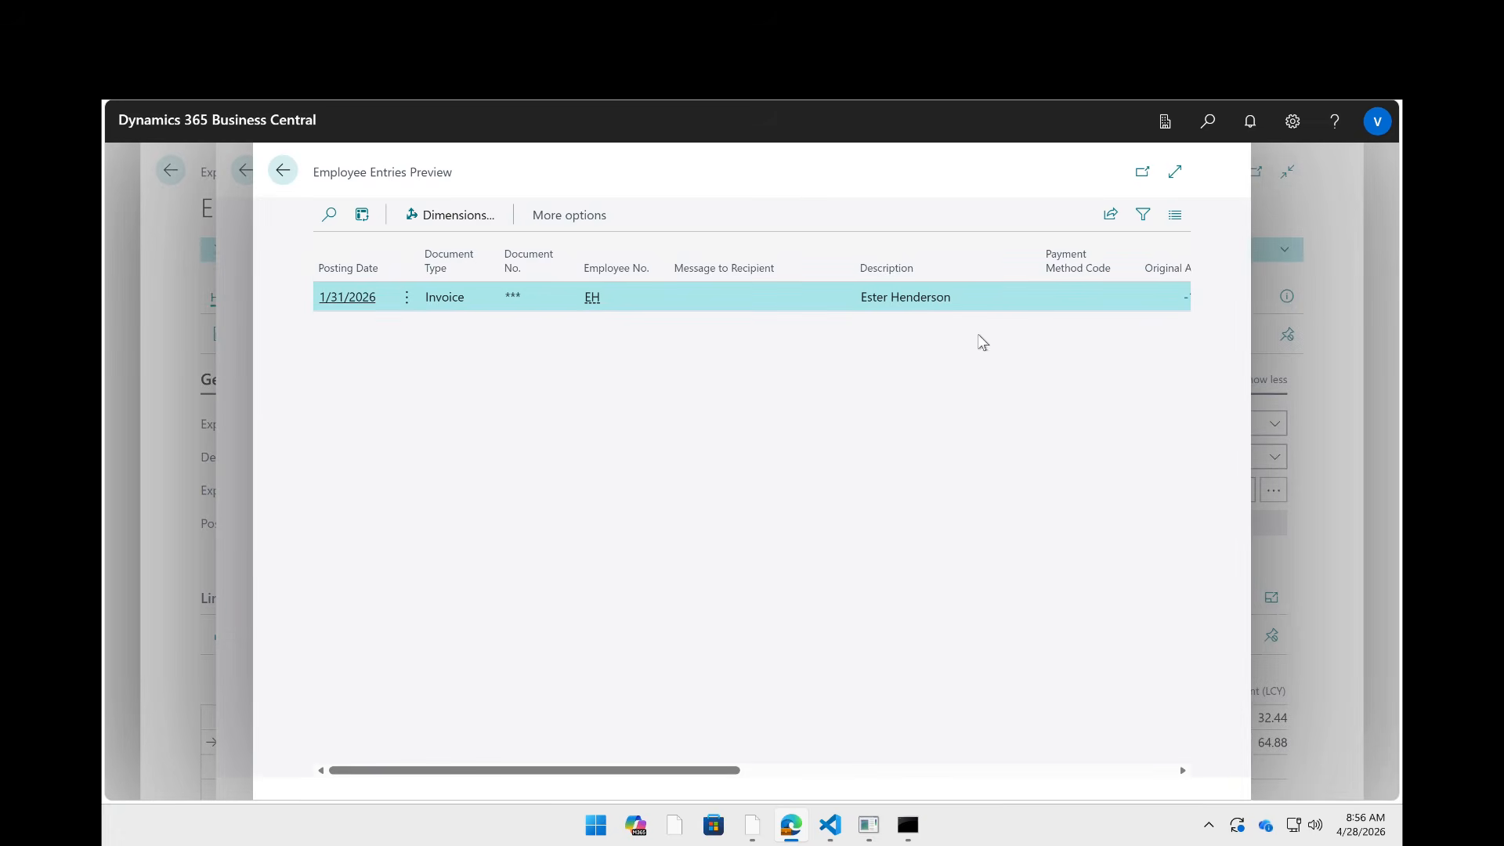
scroll(955, 338, right, 10)
scroll(953, 336, left, 5)
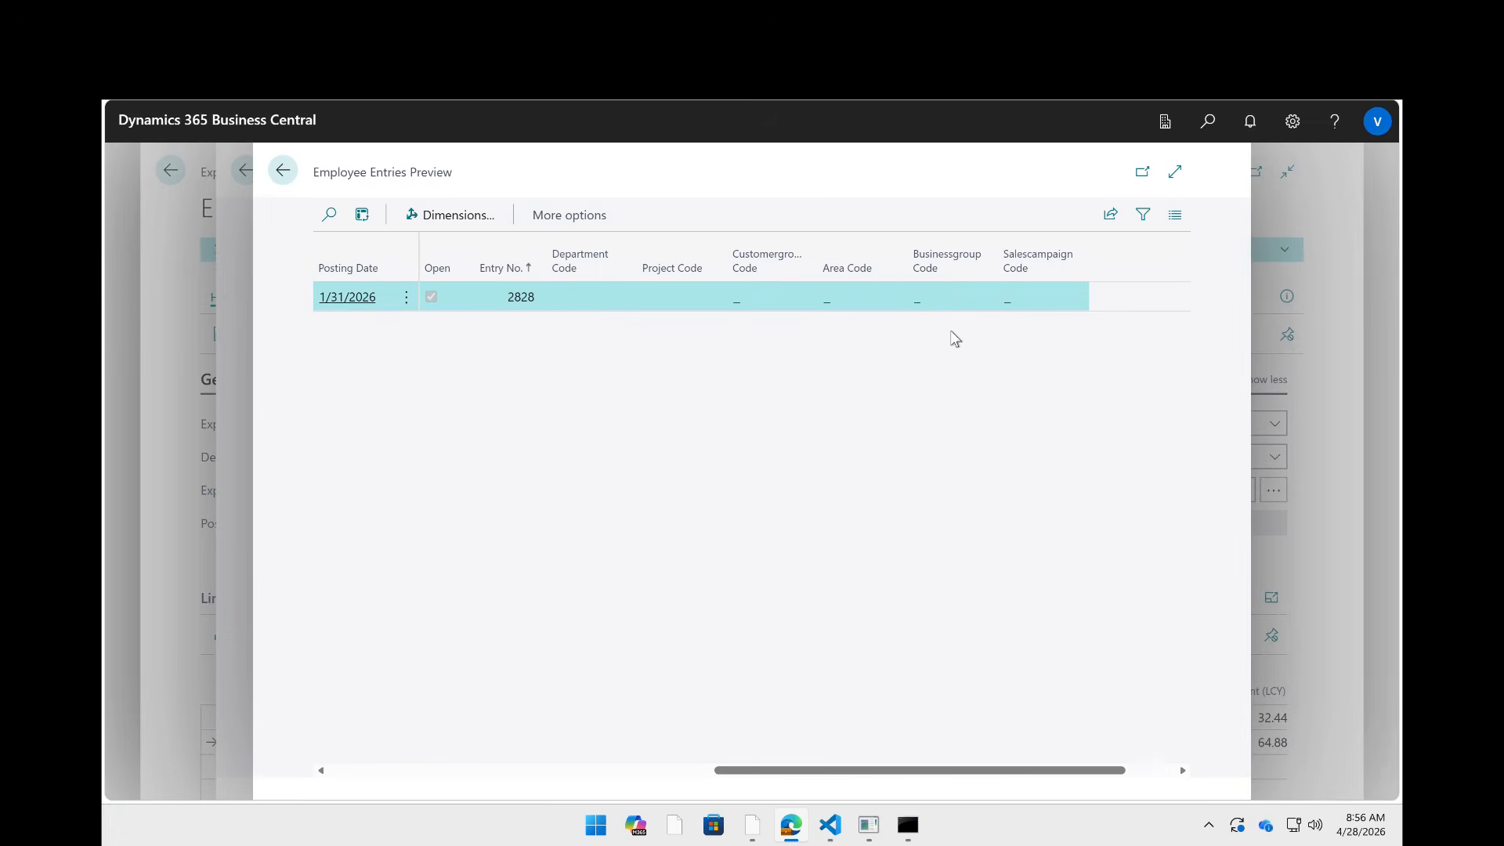
scroll(954, 339, left, 3)
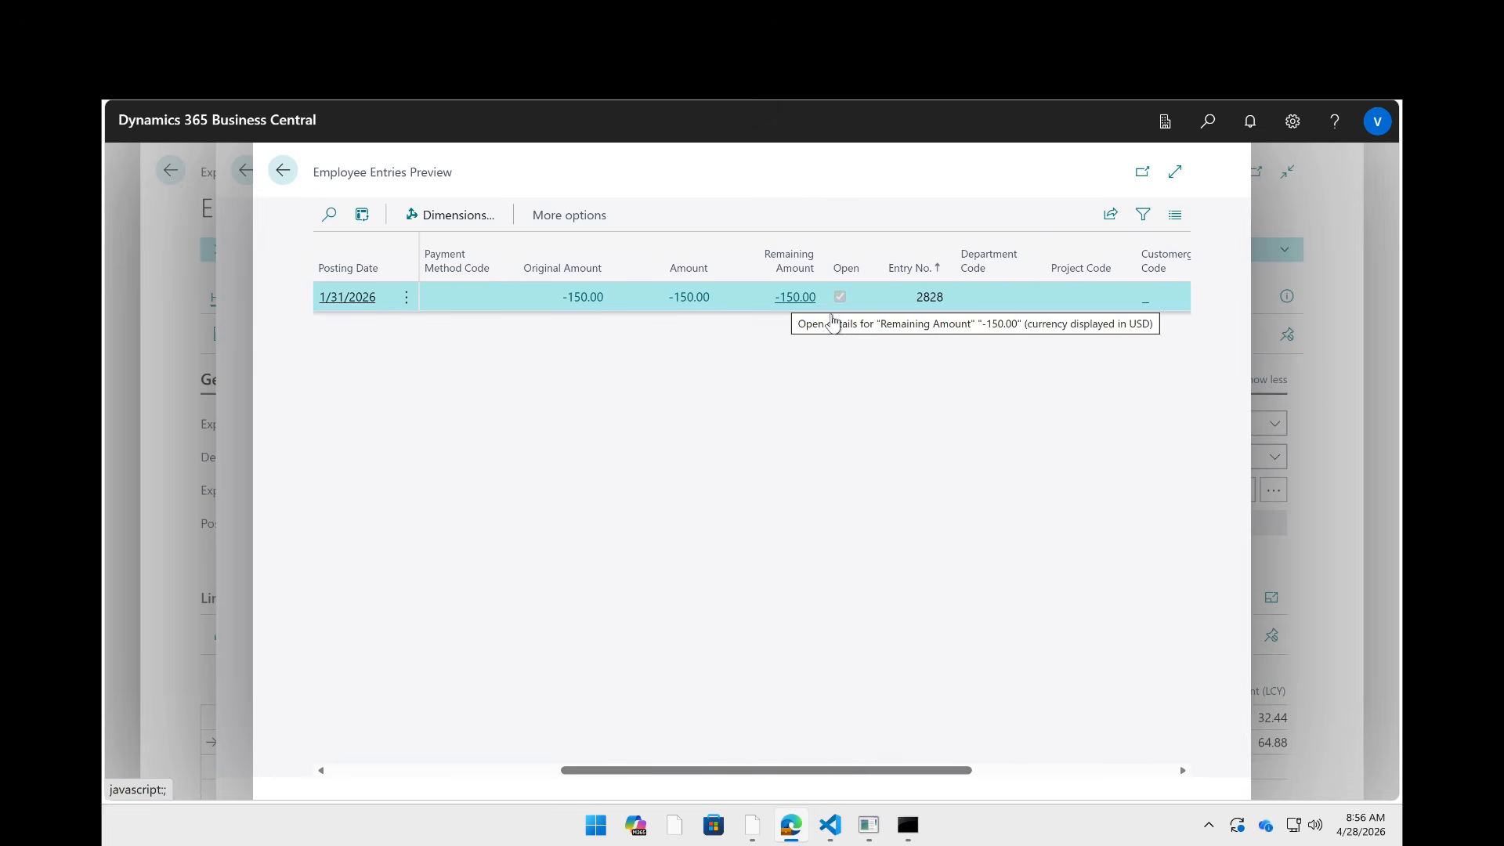
scroll(833, 321, left, 5)
scroll(1000, 307, right, 5)
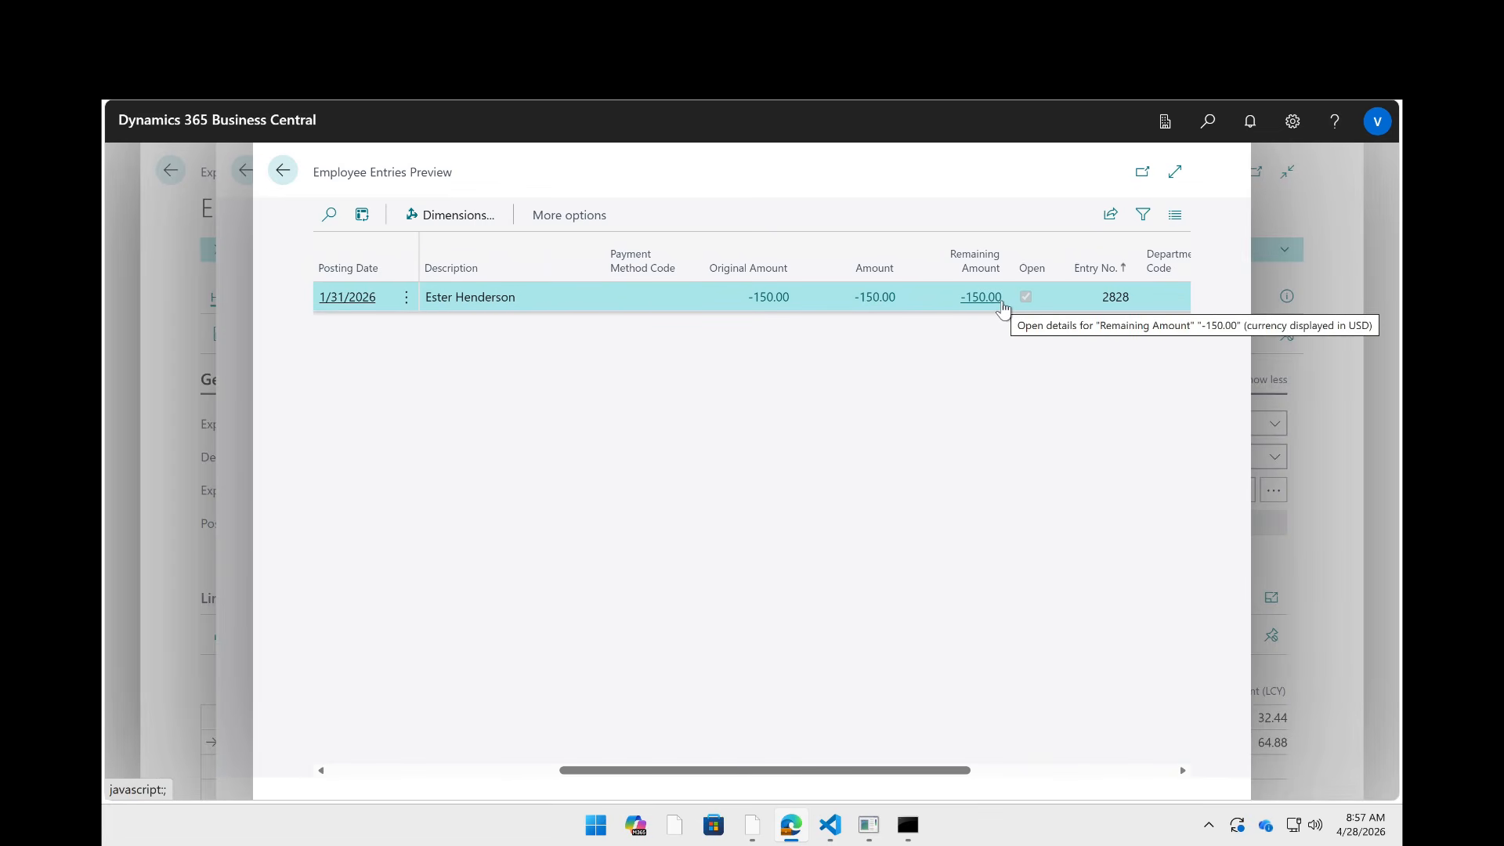
click(285, 173)
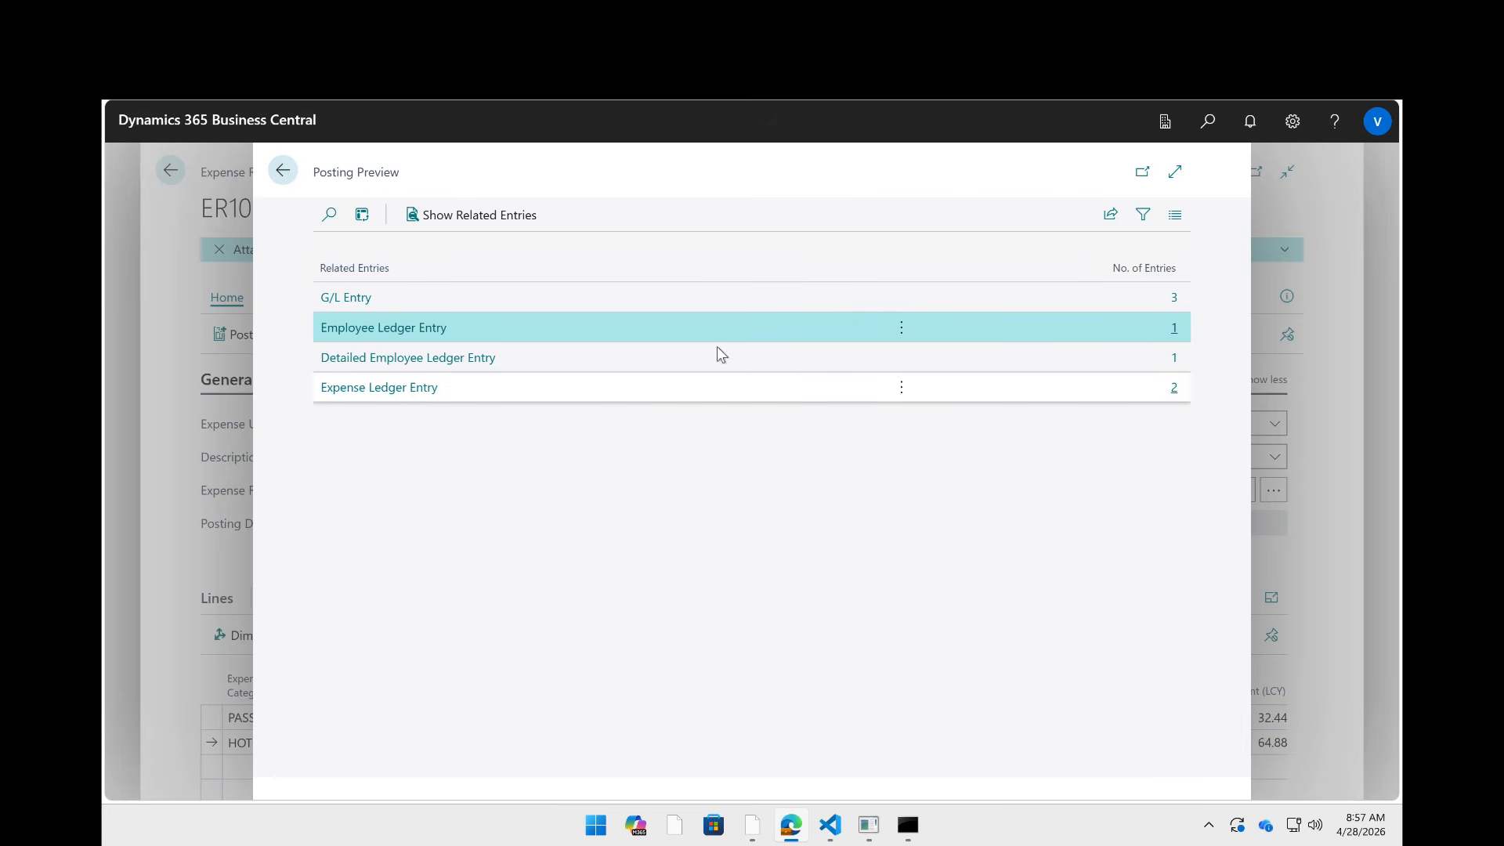
click(283, 171)
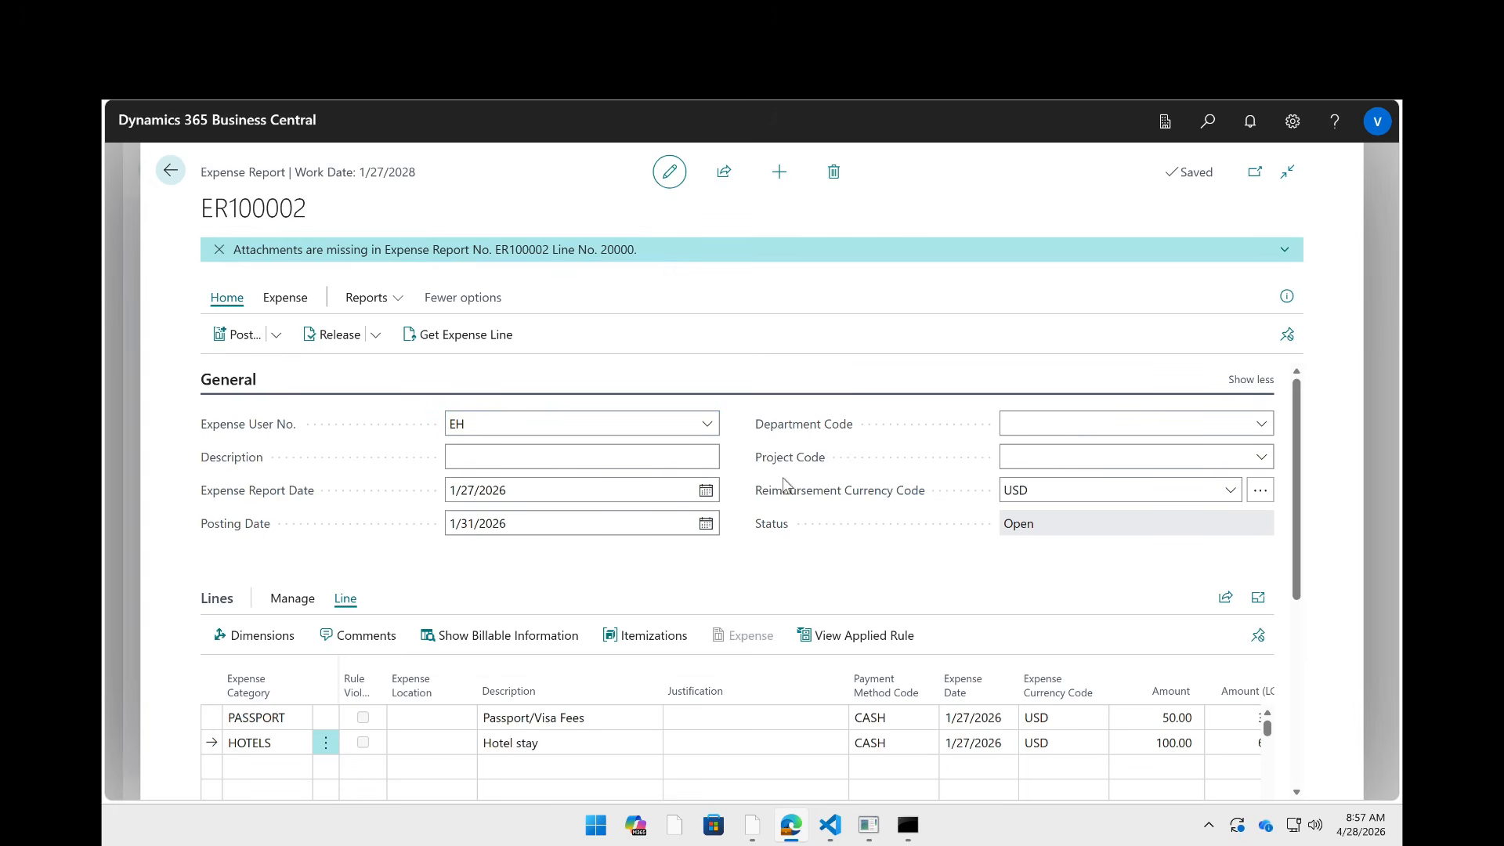
mouse_move(789, 508)
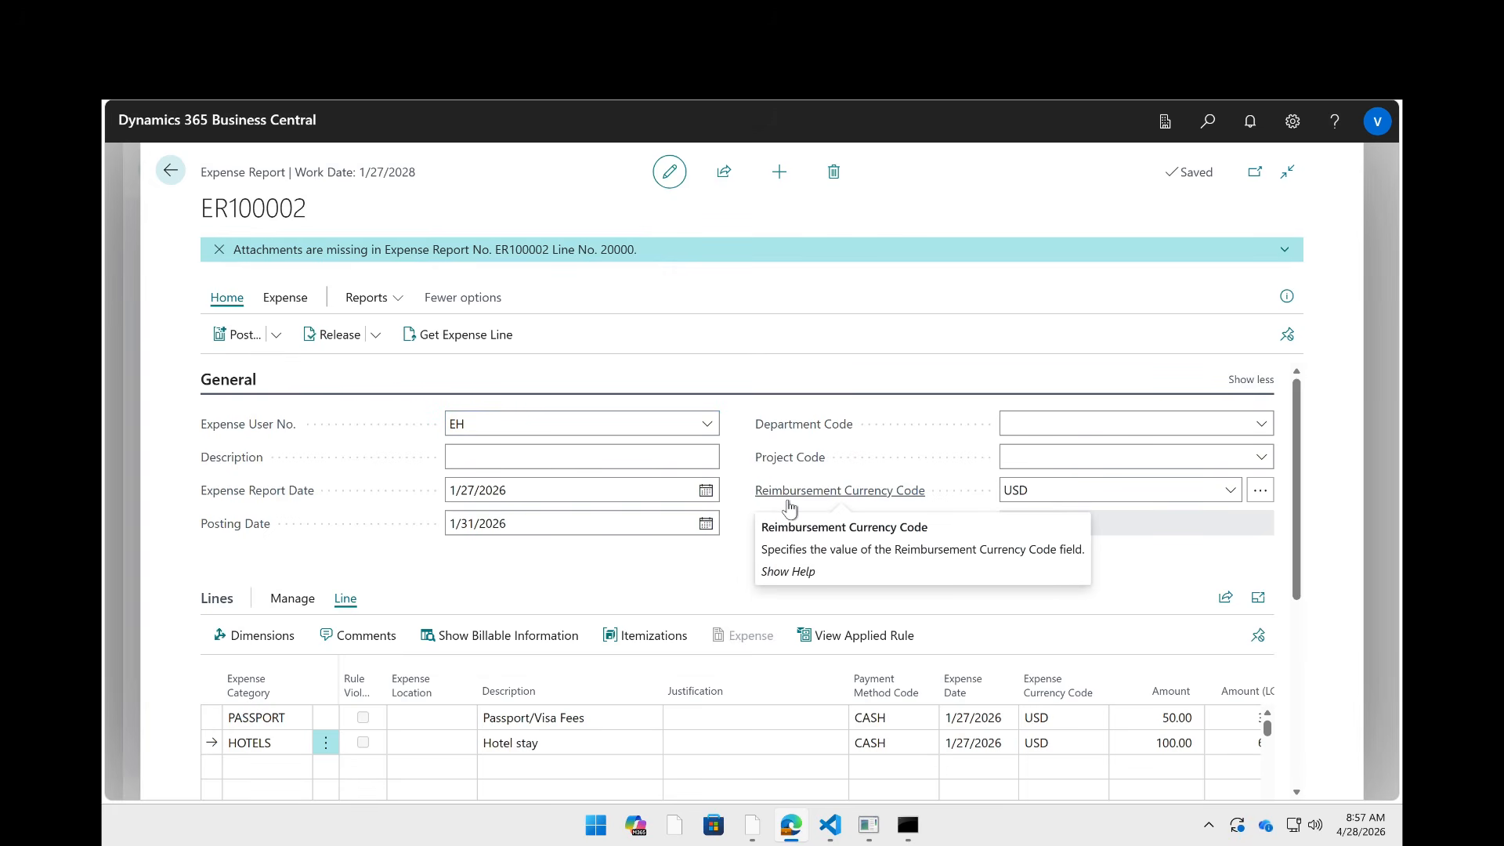